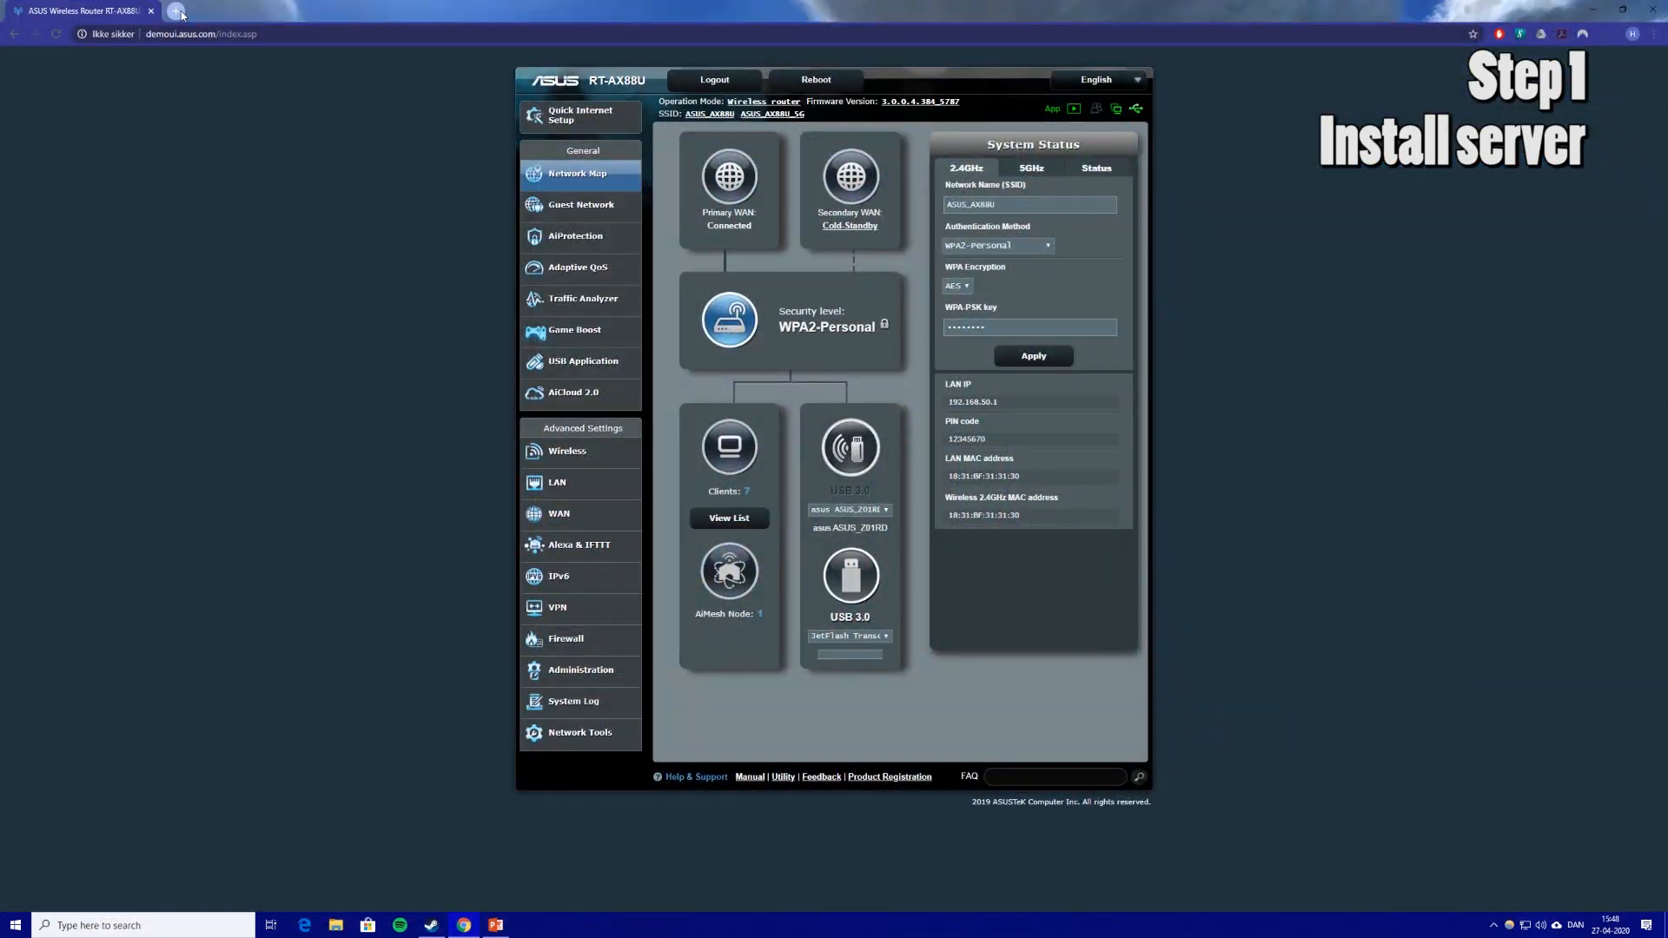
Search 'steam cmd' in a new Chrome tab and open Valve's SteamCMD wiki page.
{"action": "left_click", "coordinate": [176, 11]}
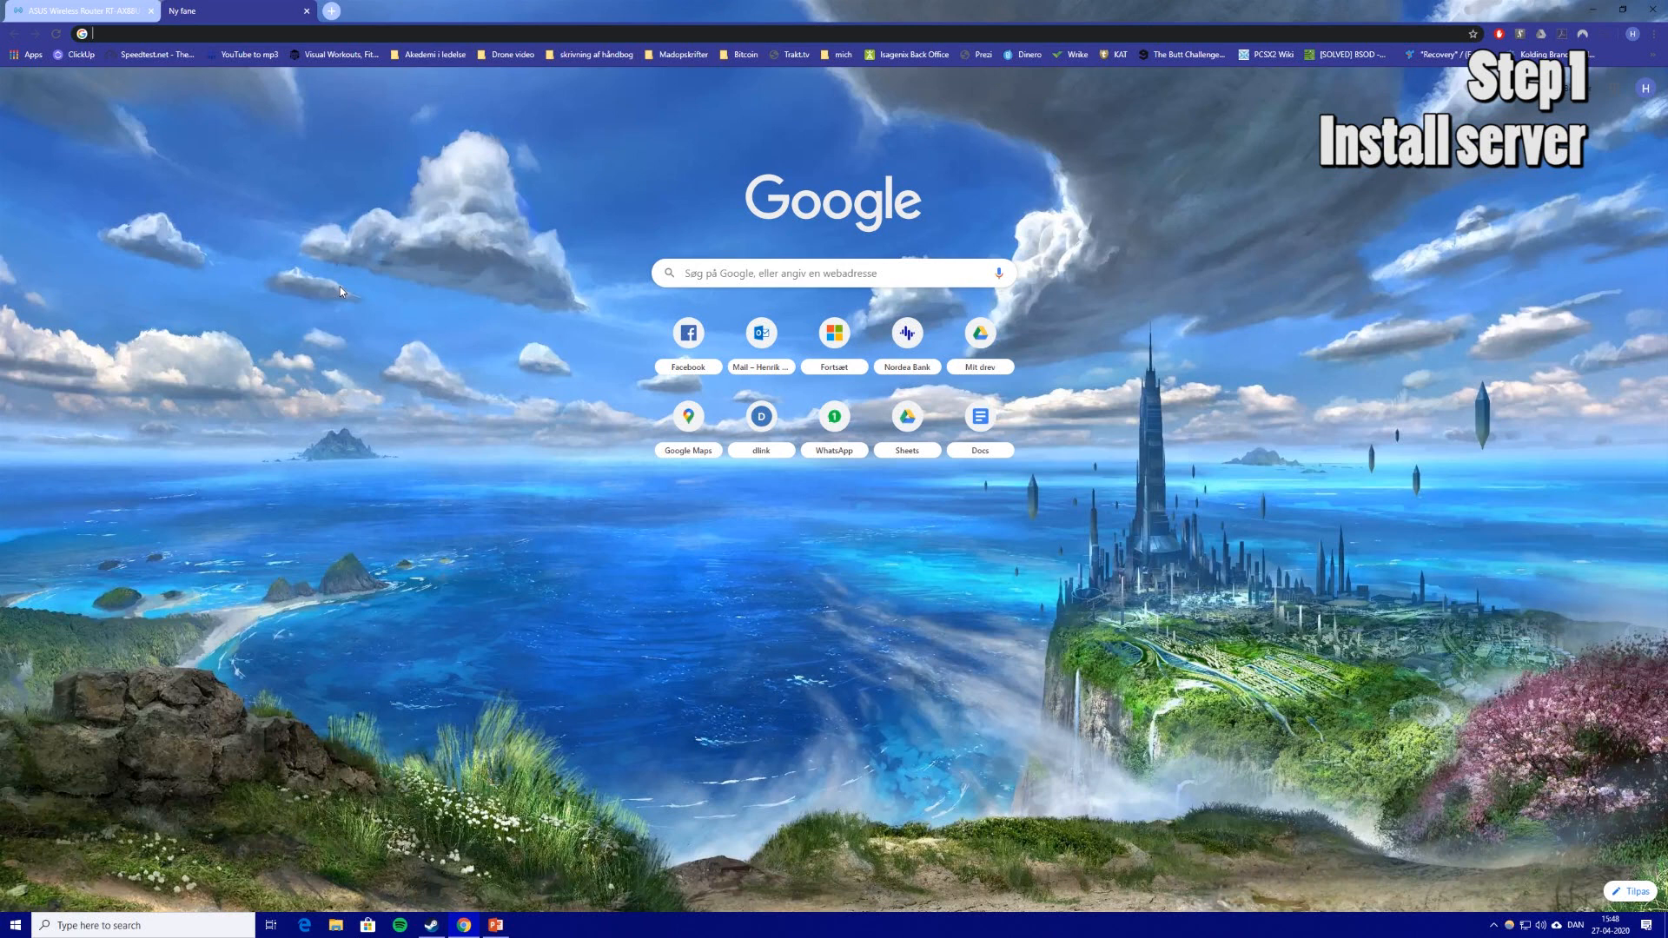
{"action": "type", "text": "ste"}
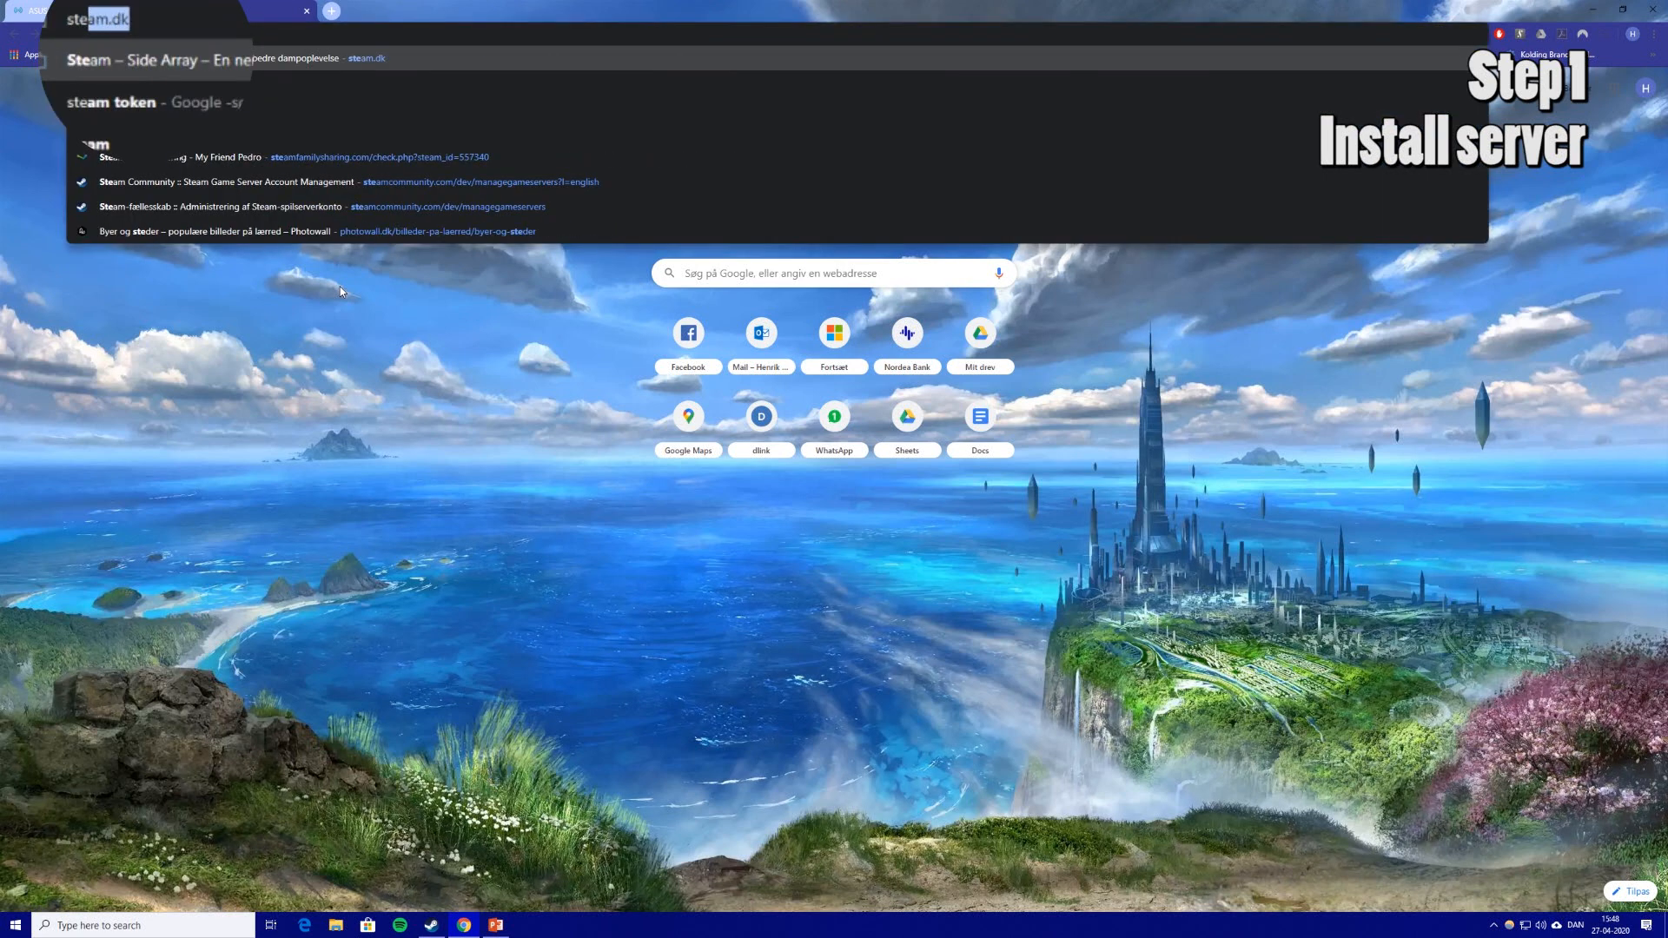
{"action": "type", "text": "am cmd"}
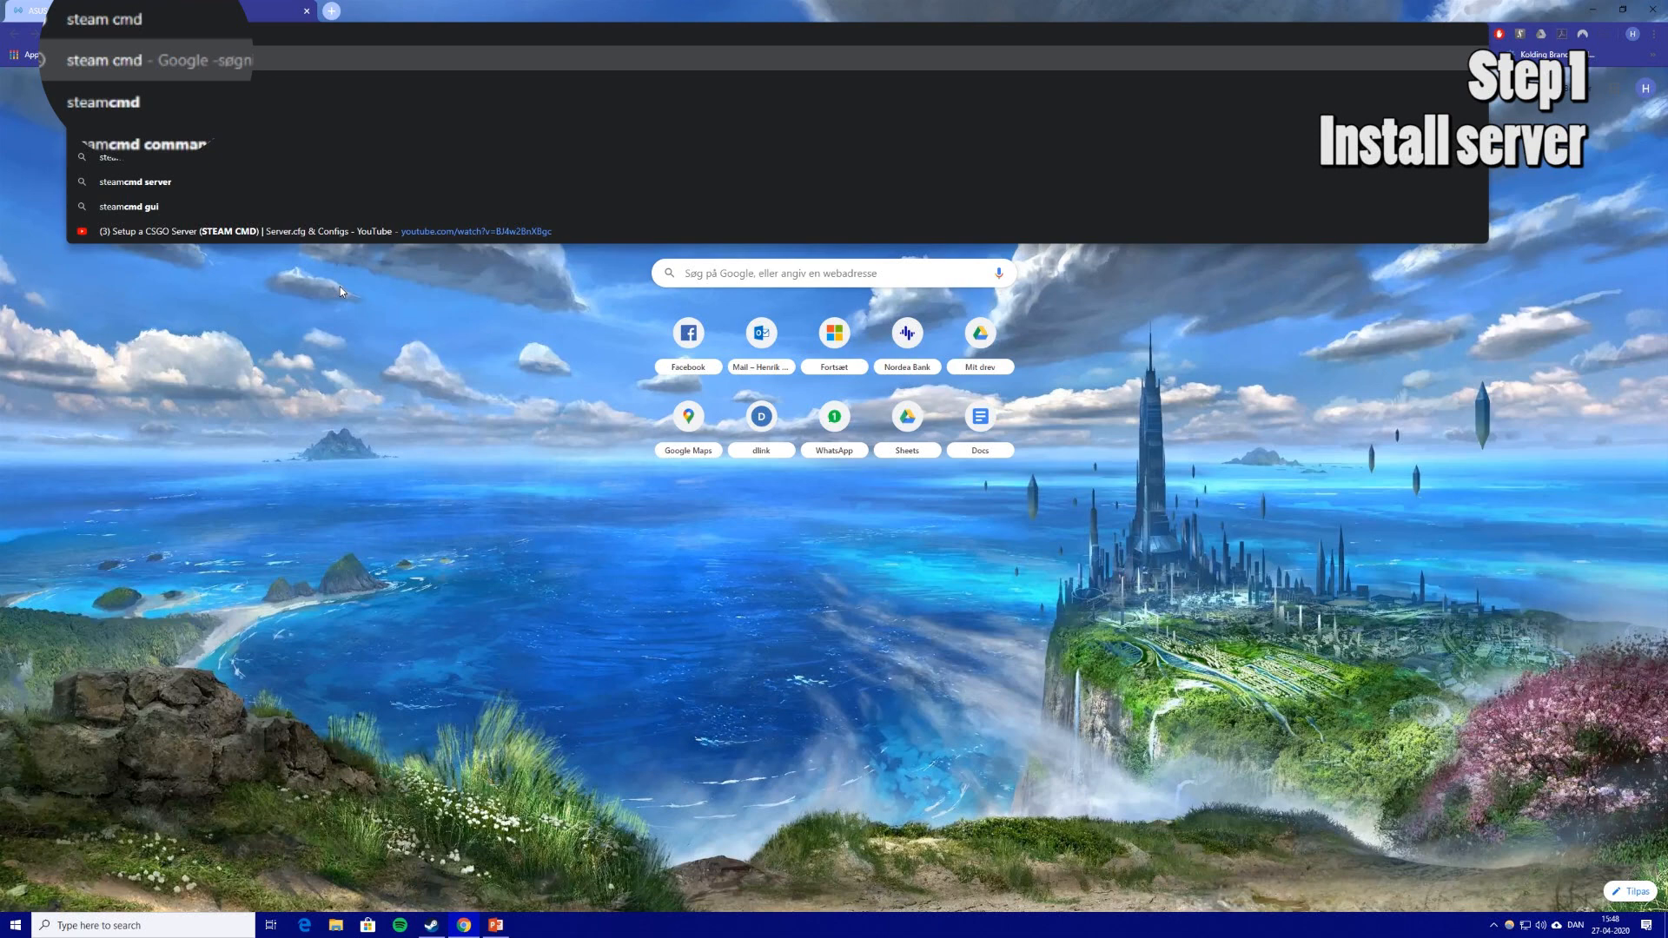
{"action": "key", "text": "Return"}
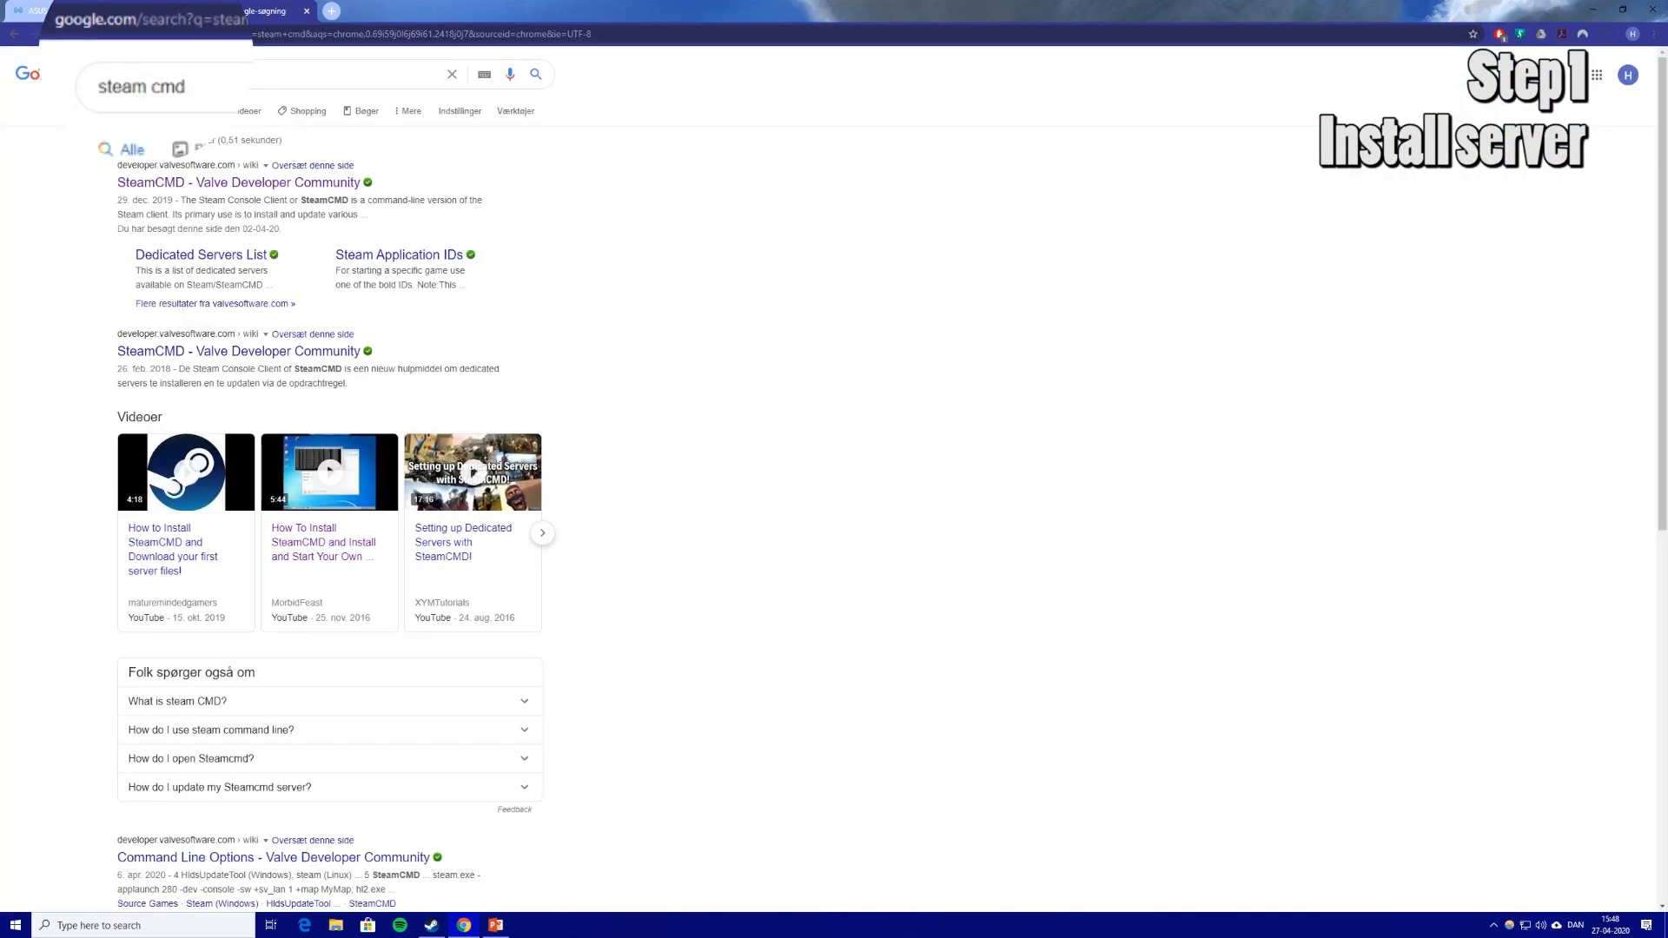
{"action": "left_click", "coordinate": [225, 193]}
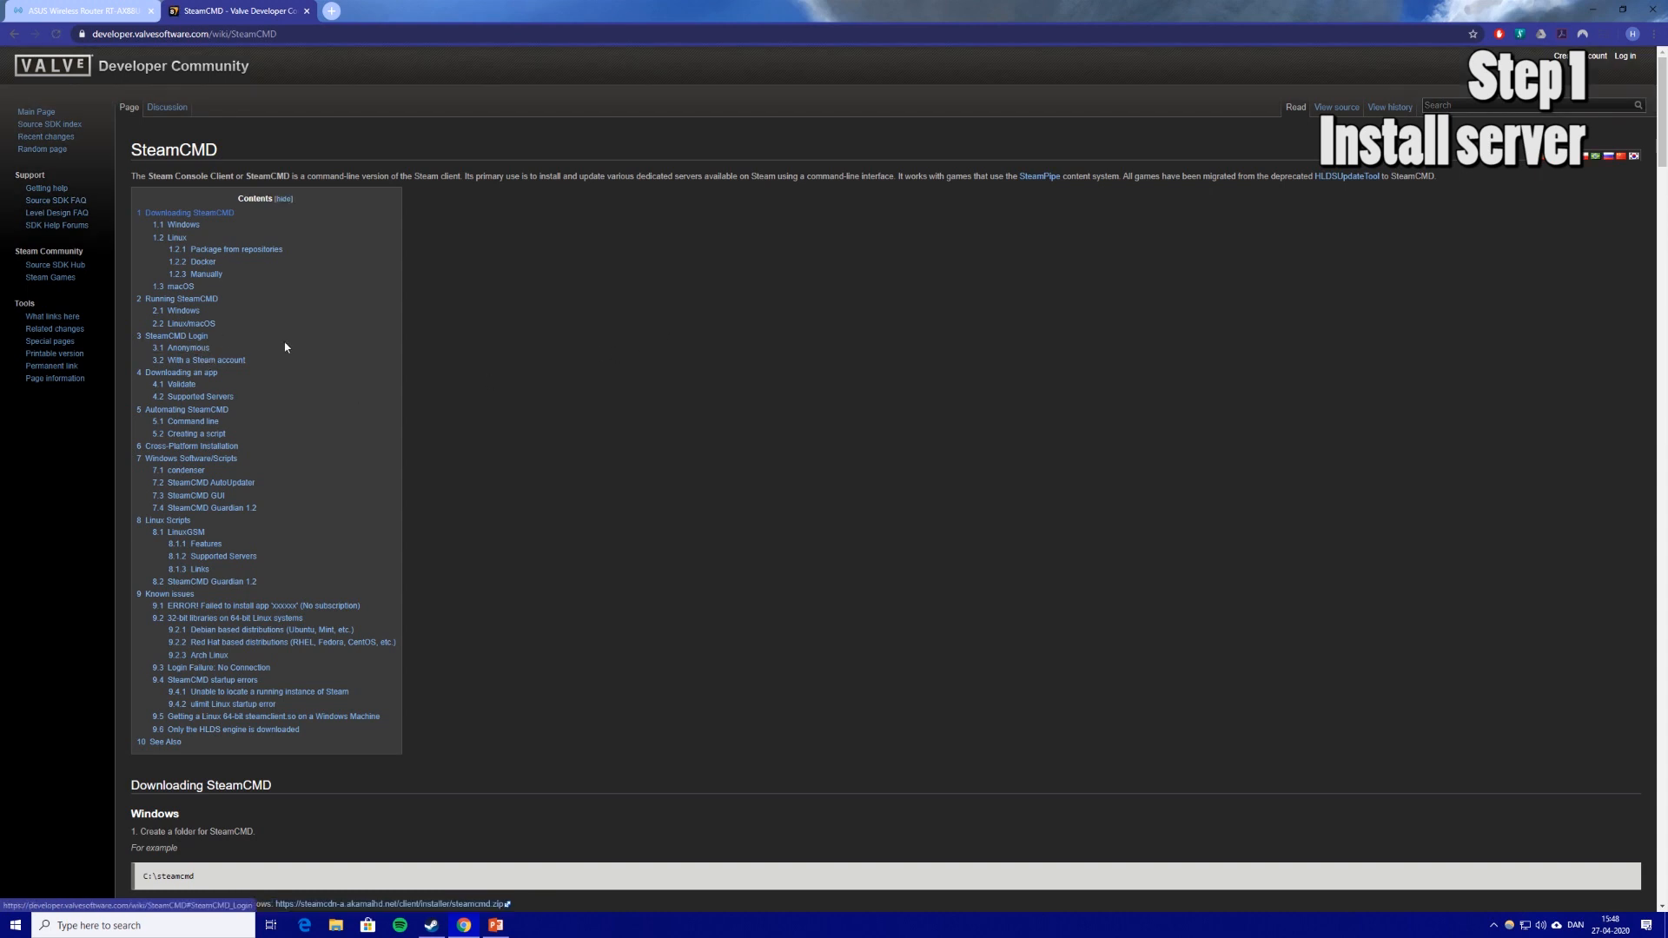
Download steamcmd.zip for Windows and show the downloaded file in its folder.
{"action": "left_click", "coordinate": [184, 227]}
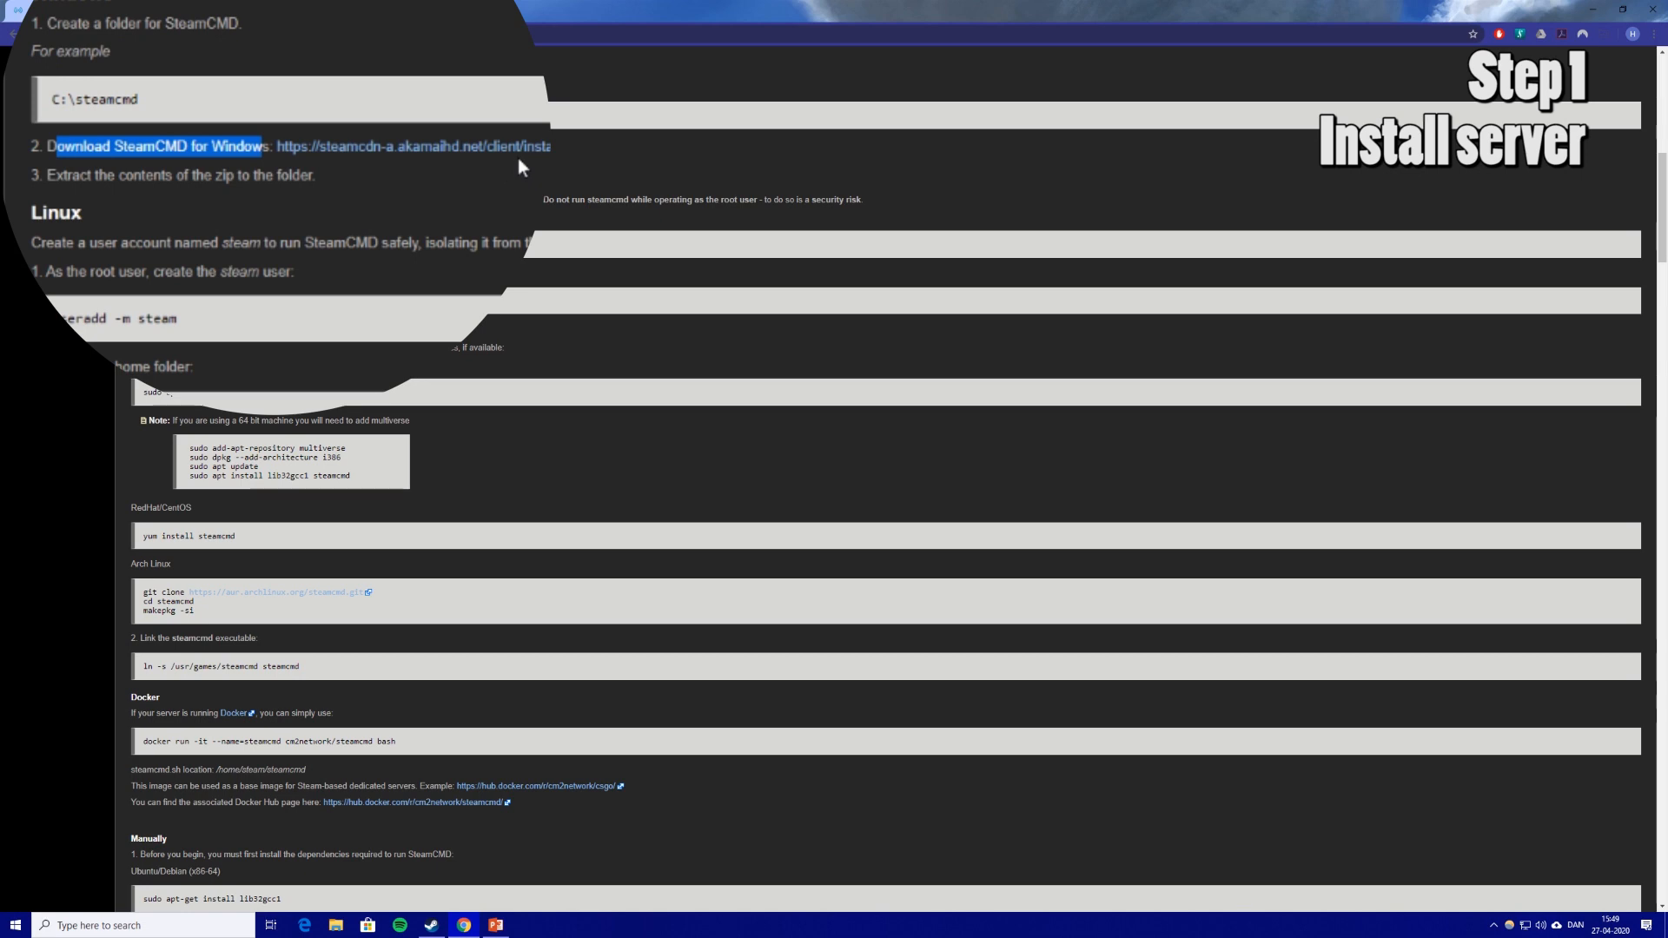
{"action": "left_click", "coordinate": [415, 144]}
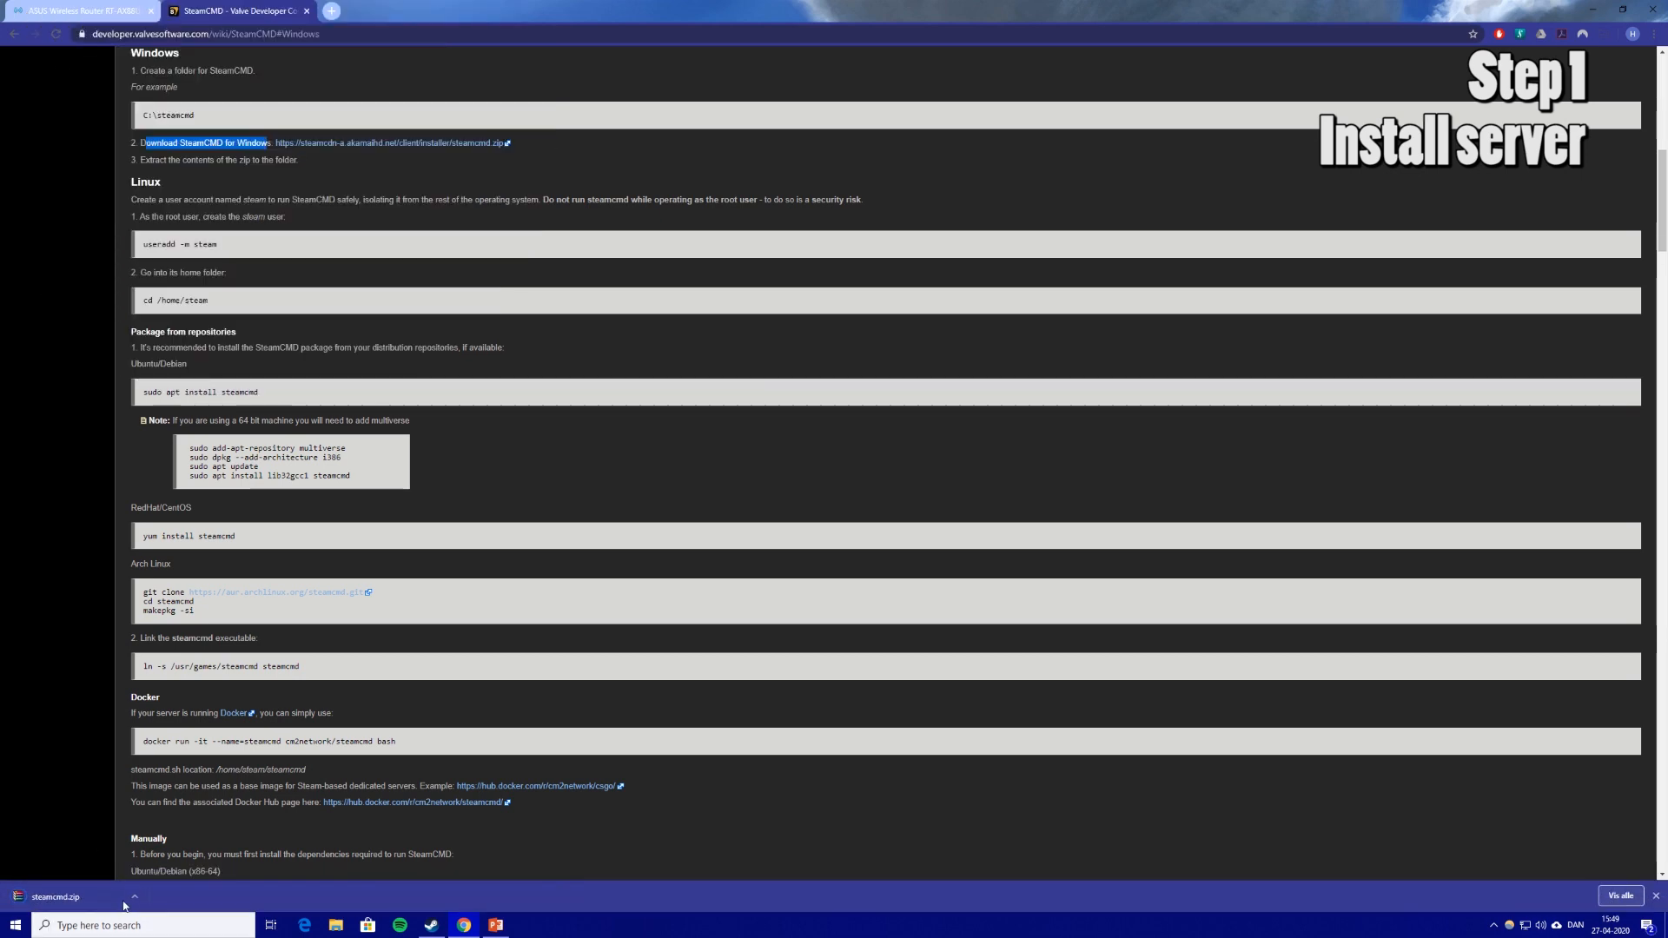
{"action": "left_click", "coordinate": [134, 897]}
{"action": "left_click", "coordinate": [184, 857]}
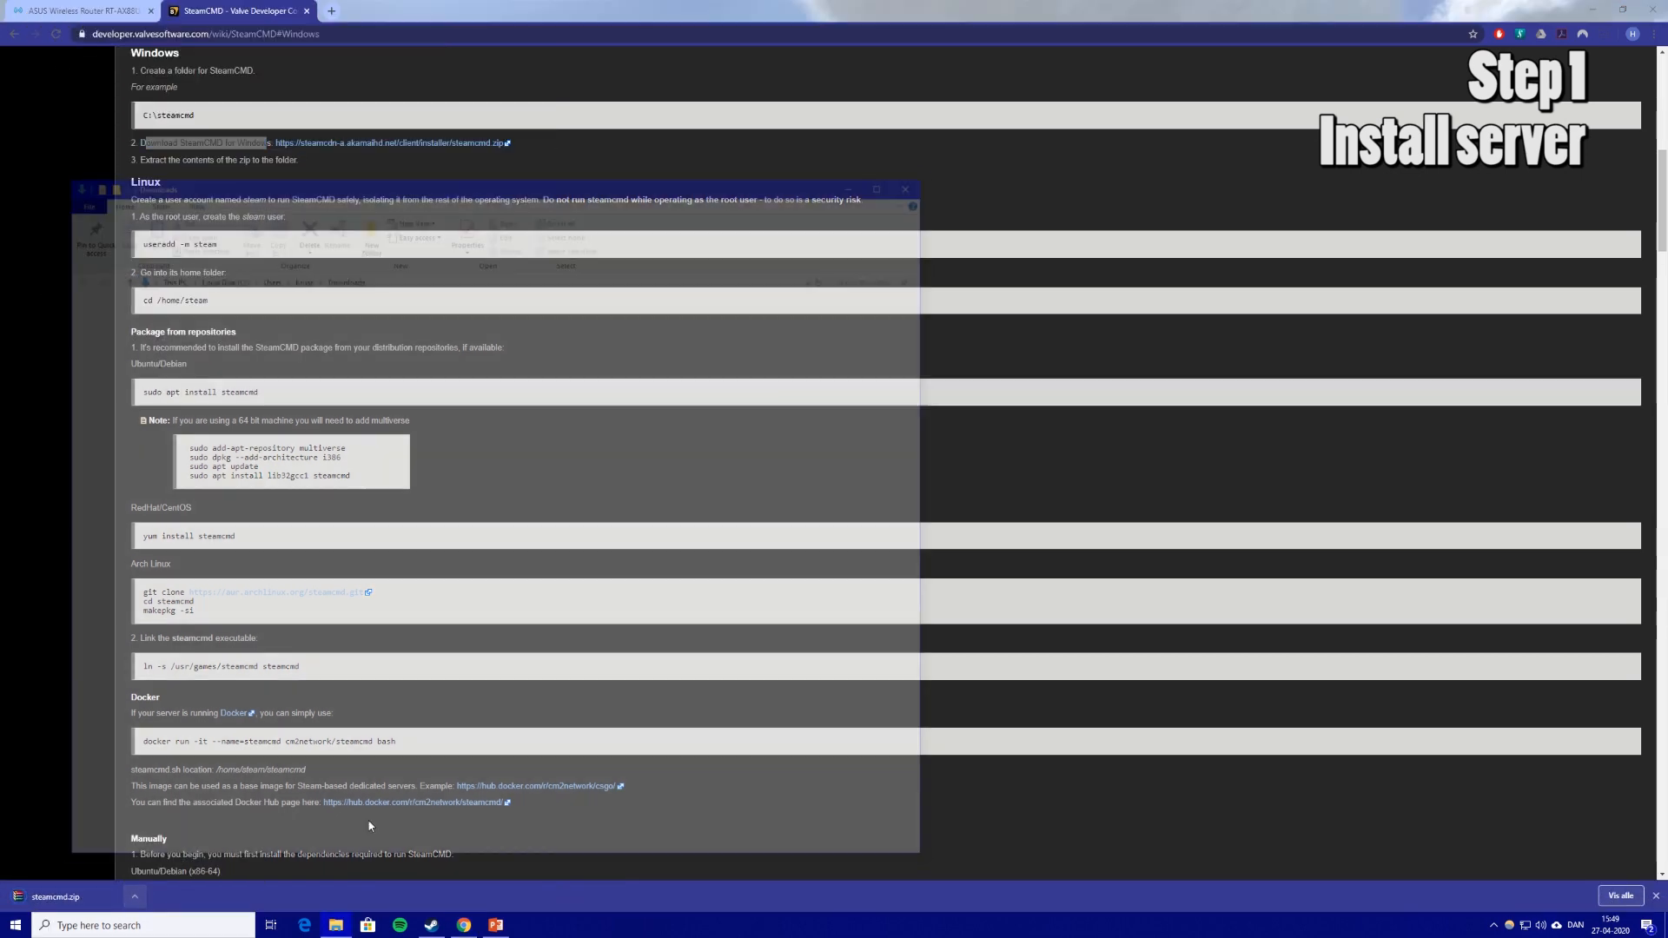
Move steamcmd.zip onto the desktop and create a desktop folder named steamcmd.
{"action": "left_click_drag", "start_coordinate": [306, 335], "coordinate": [372, 253]}
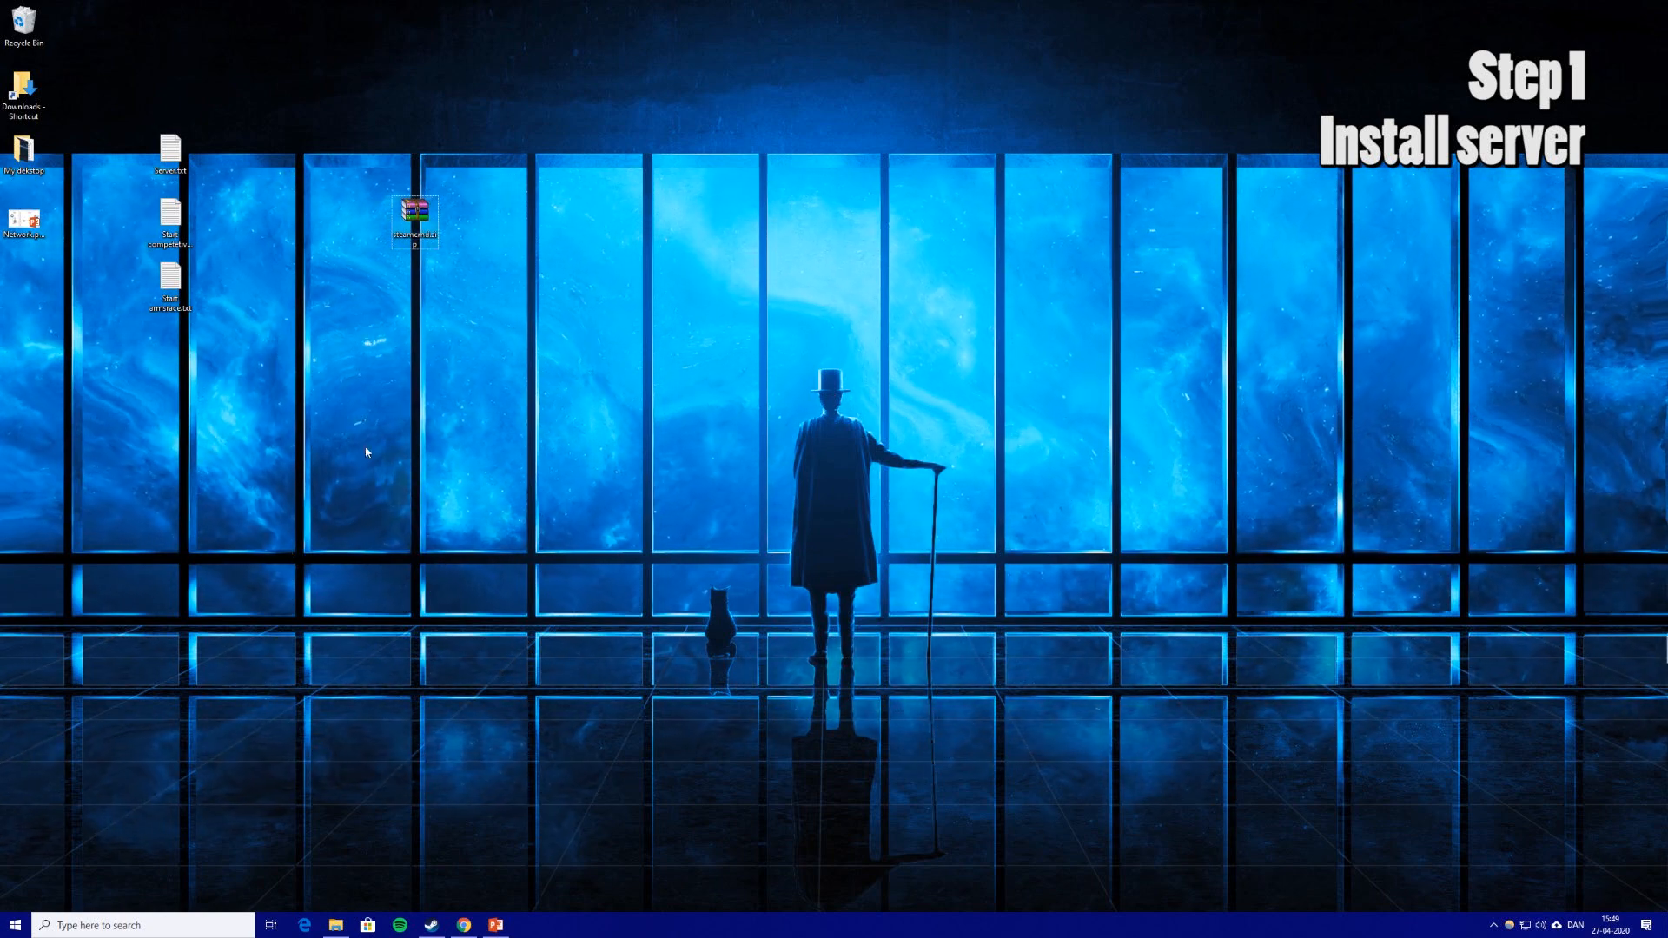
{"action": "right_click", "coordinate": [374, 339]}
{"action": "mouse_move", "coordinate": [454, 461]}
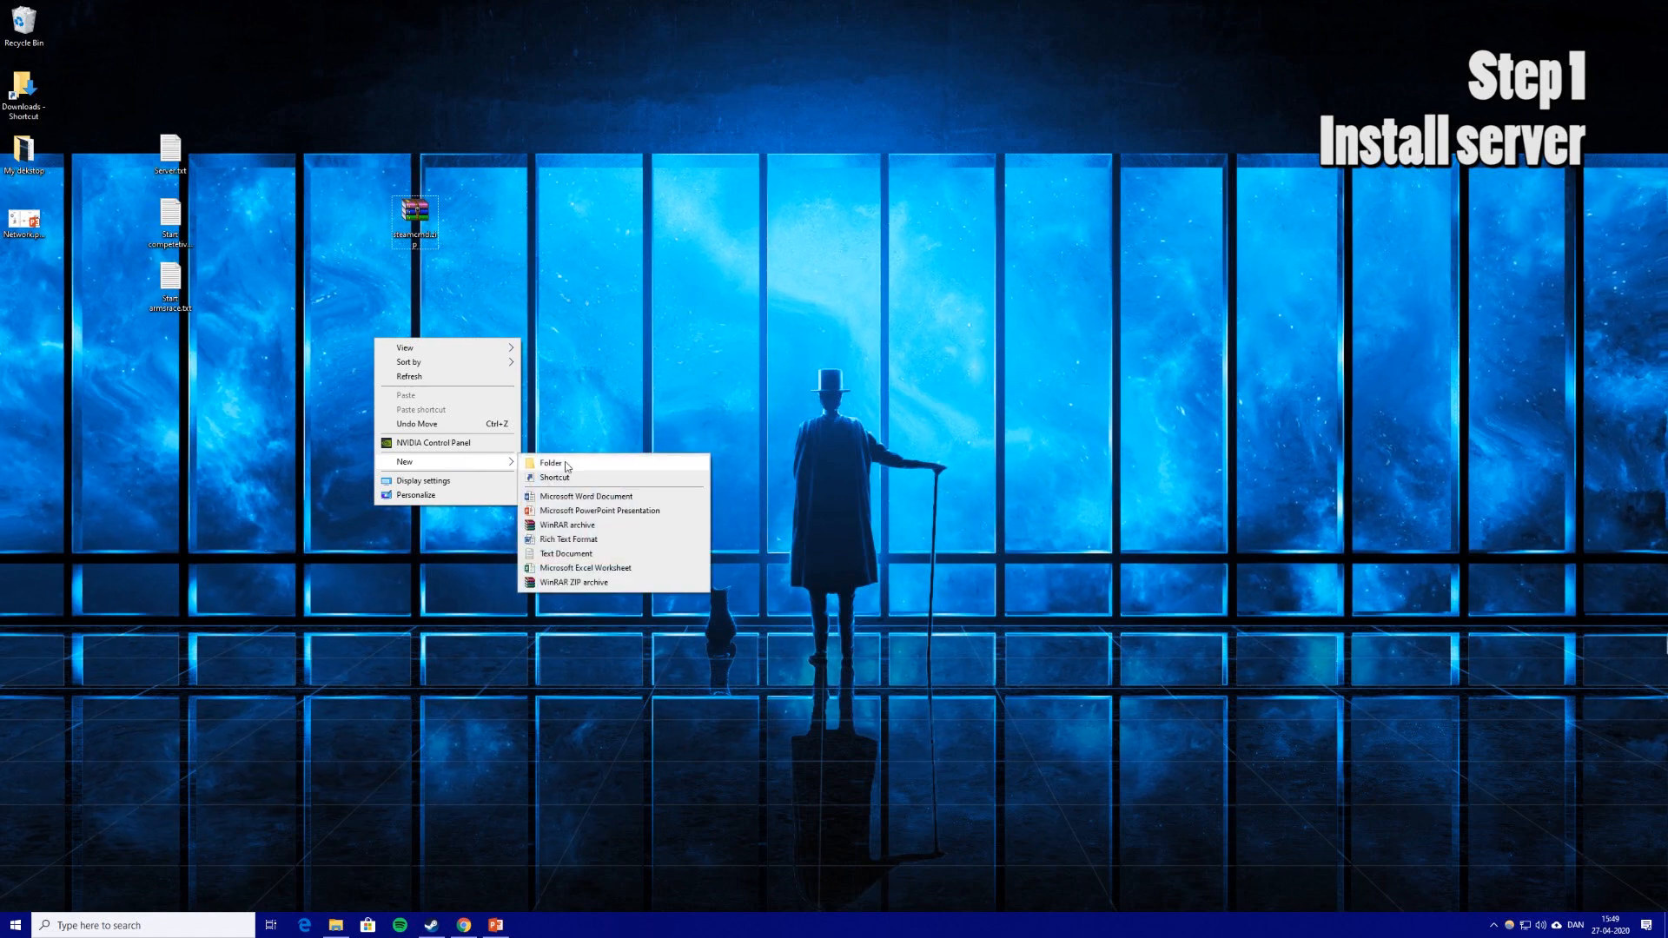
{"action": "left_click", "coordinate": [618, 464]}
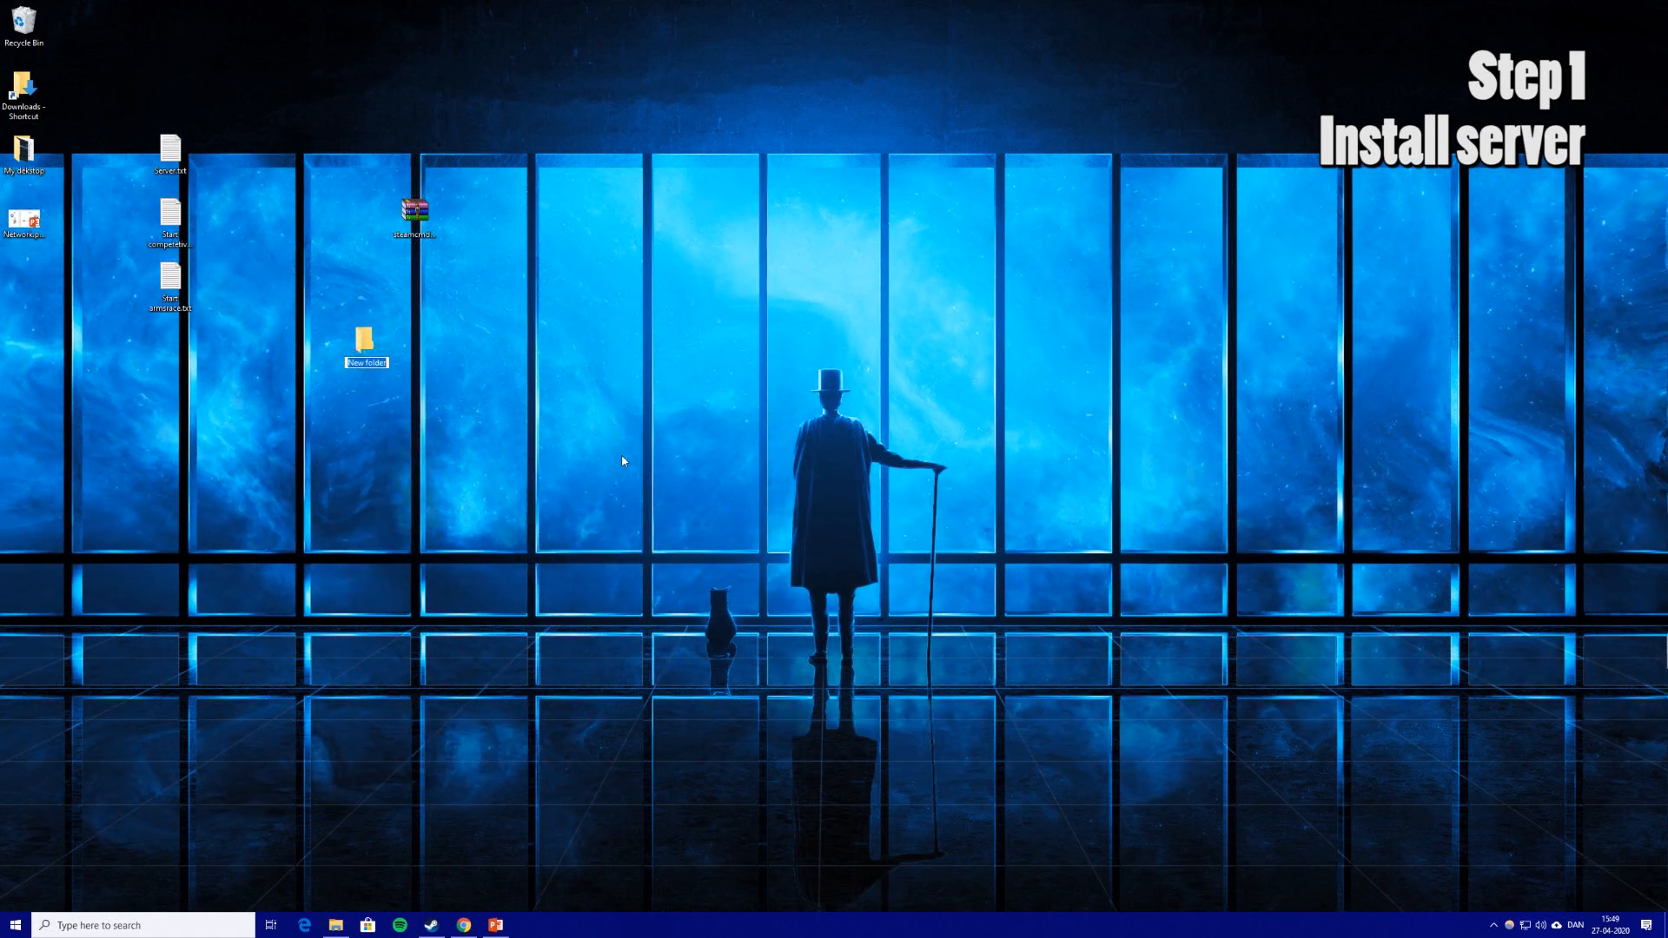
{"action": "type", "text": "ste"}
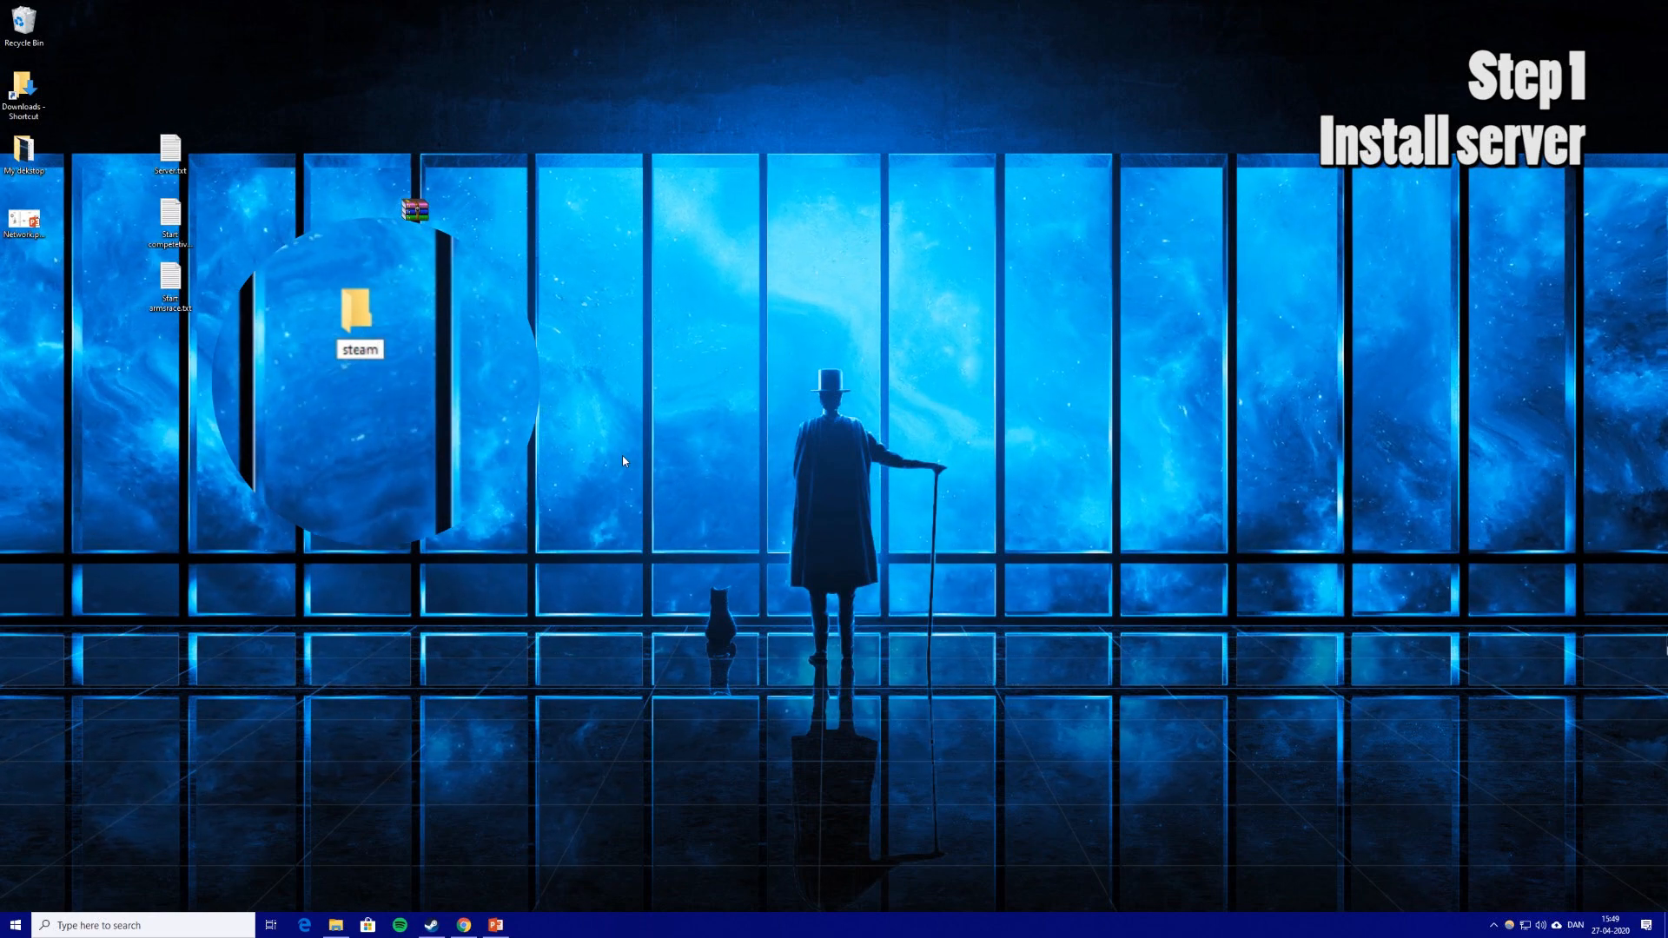
{"action": "type", "text": "amcmd"}
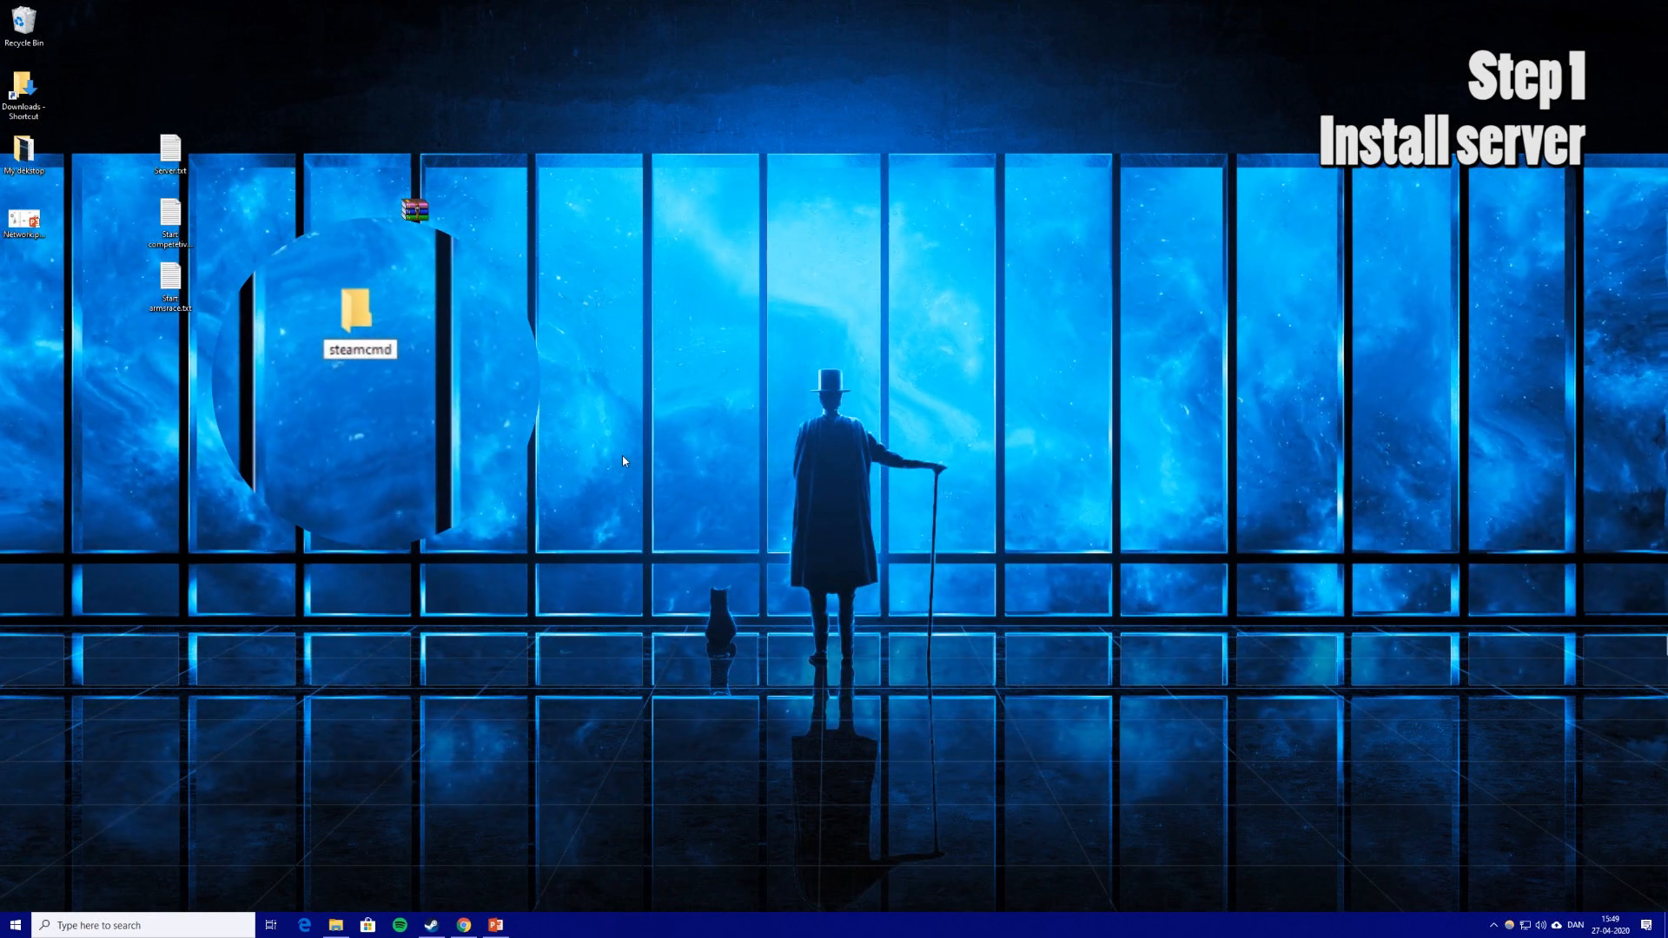
{"action": "key", "text": "Return"}
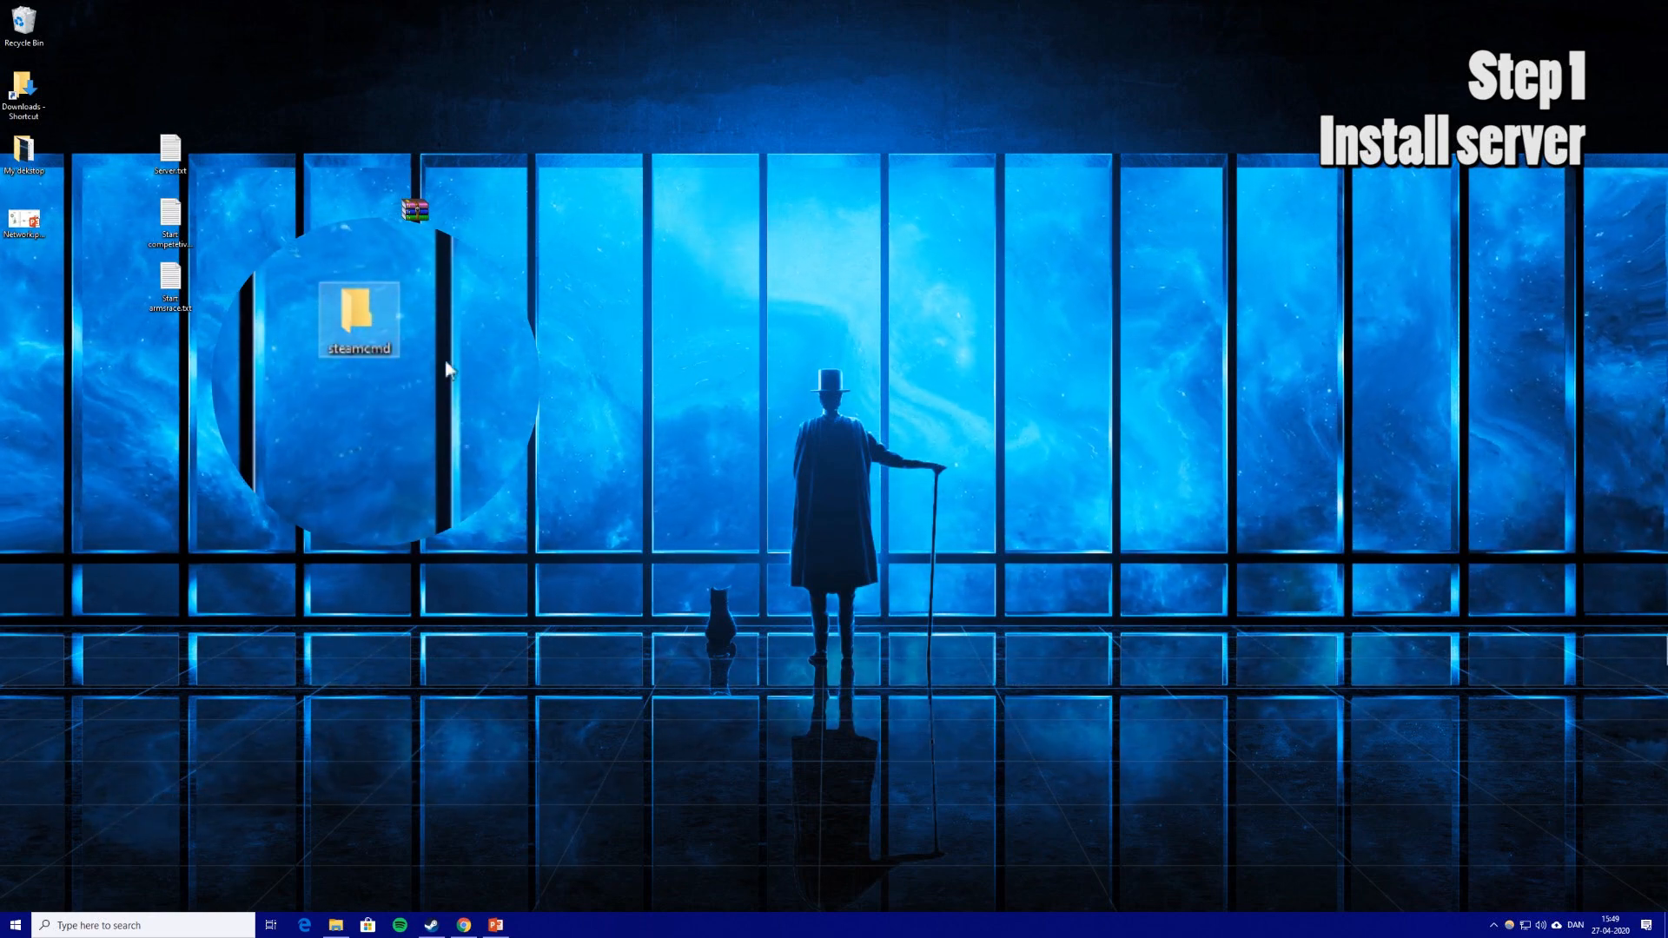
Create a second desktop folder named csgoserver.
{"action": "right_click", "coordinate": [350, 388]}
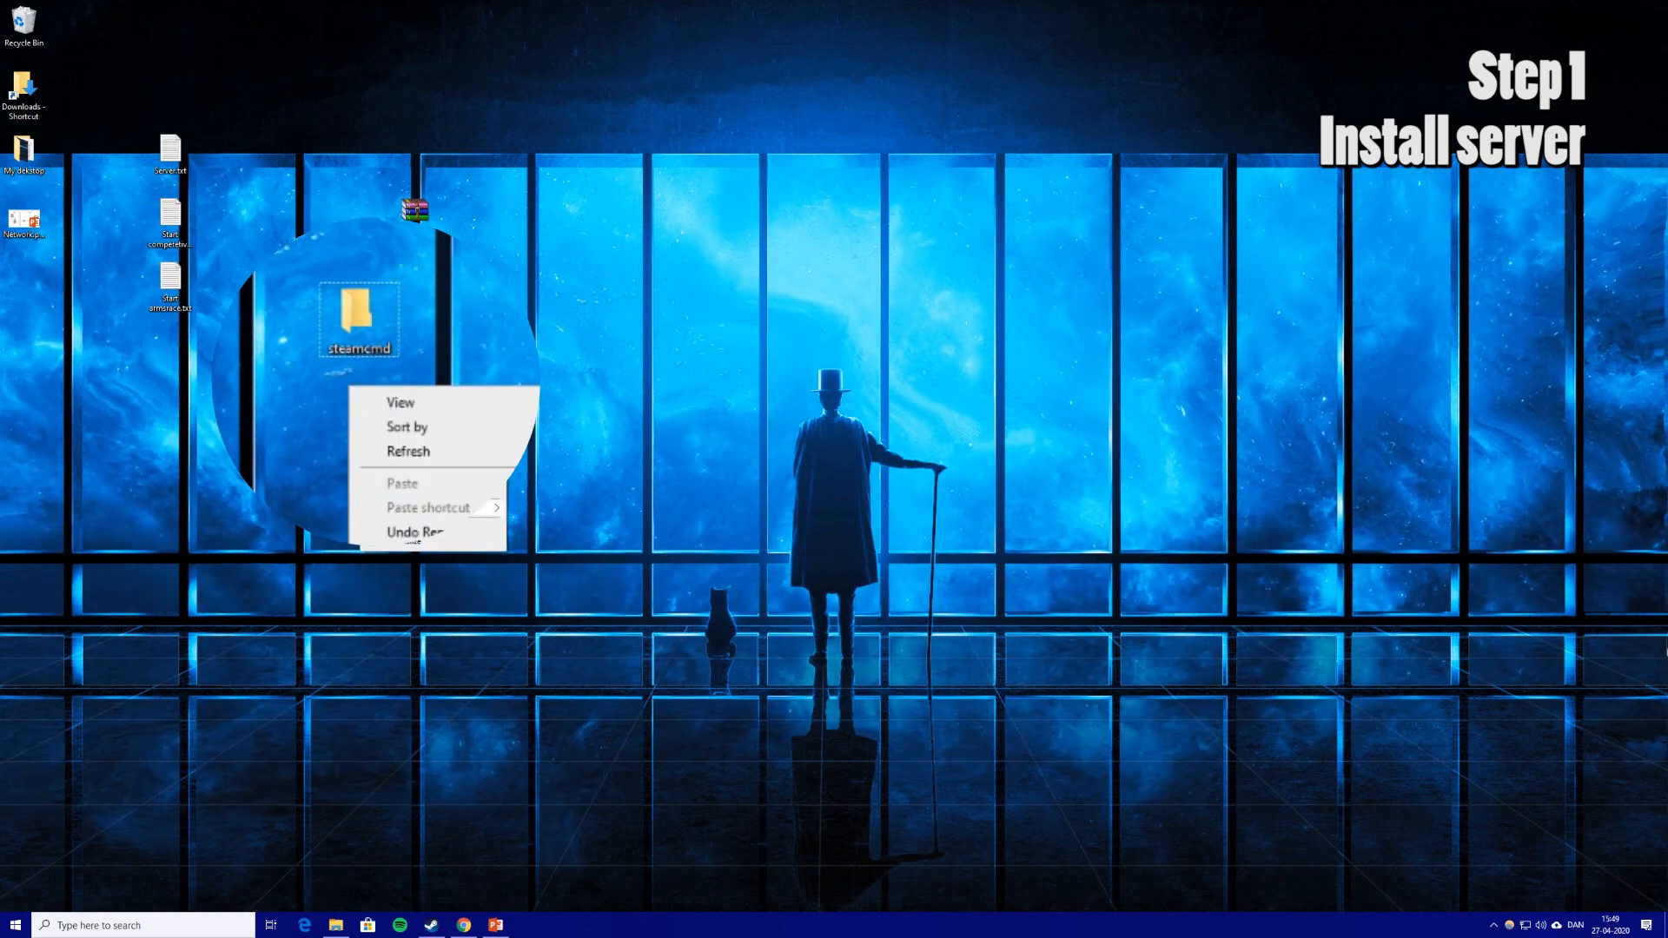
{"action": "mouse_move", "coordinate": [460, 509]}
{"action": "left_click", "coordinate": [536, 512]}
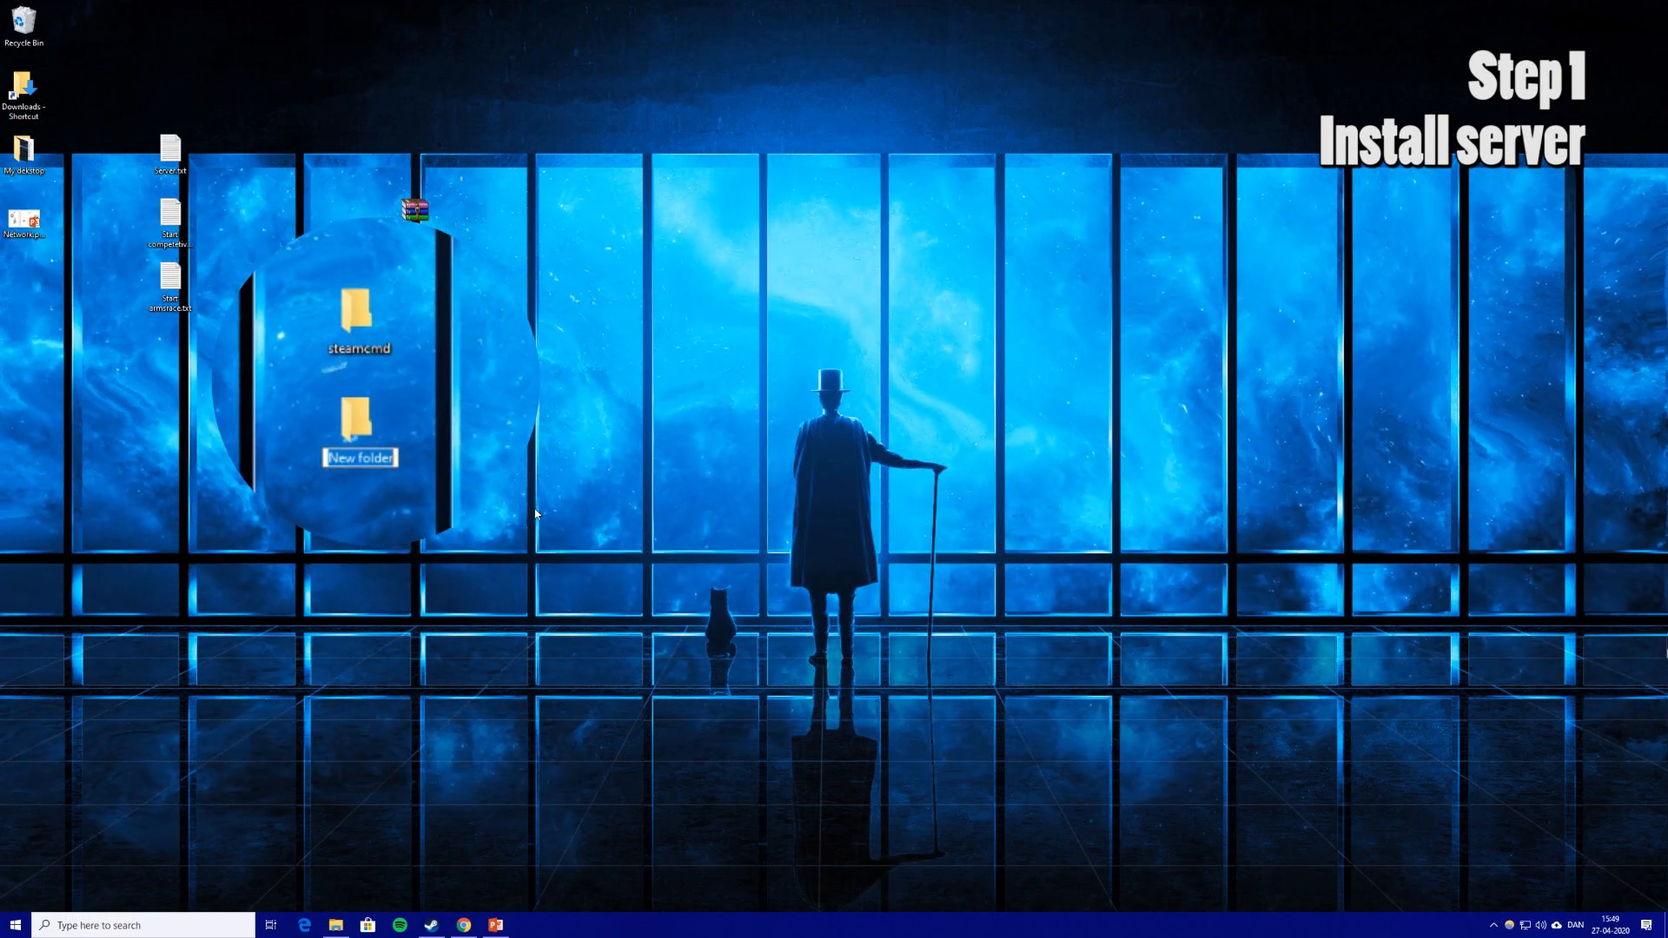
{"action": "type", "text": "csgos"}
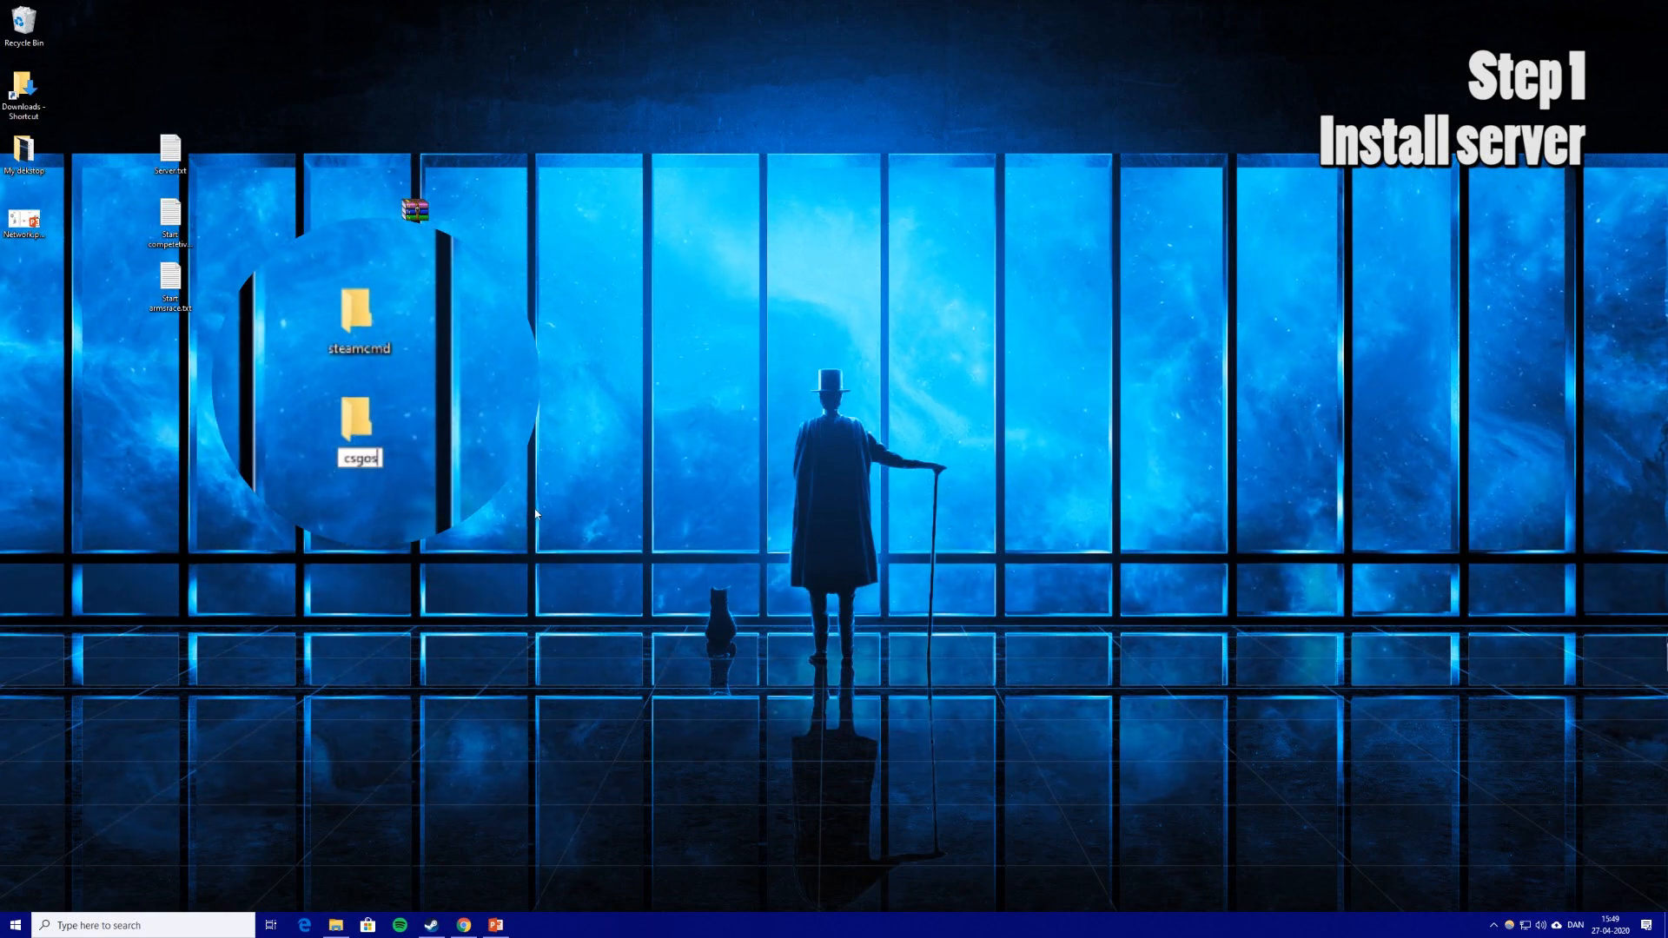
{"action": "type", "text": "erver"}
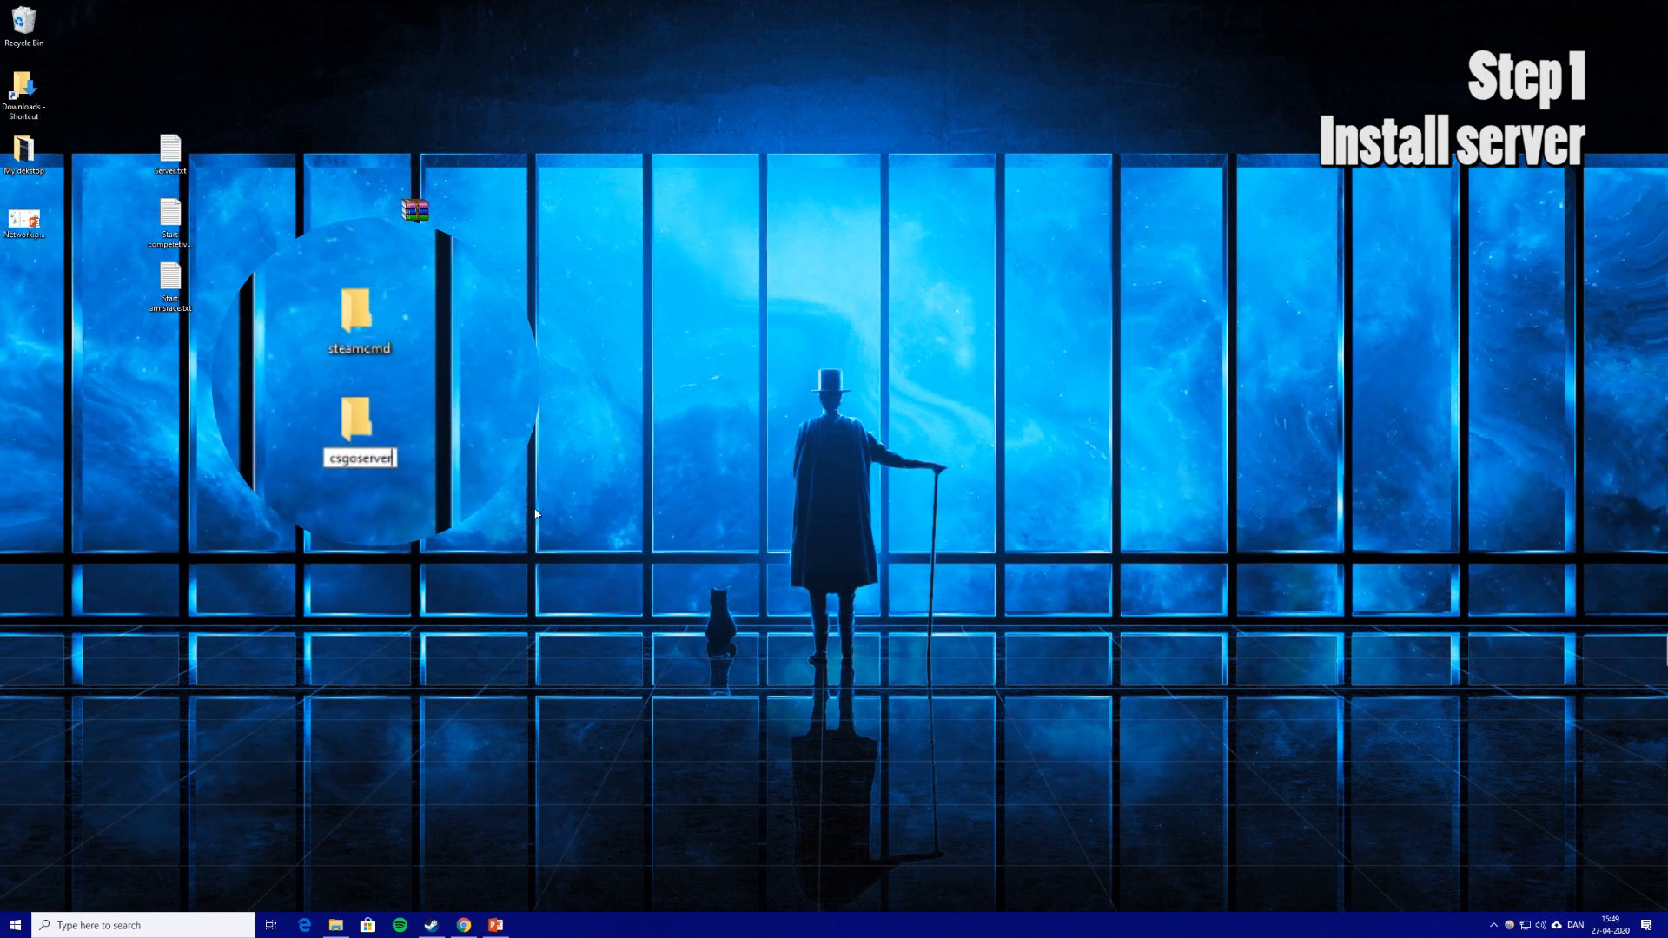
{"action": "key", "text": "Return"}
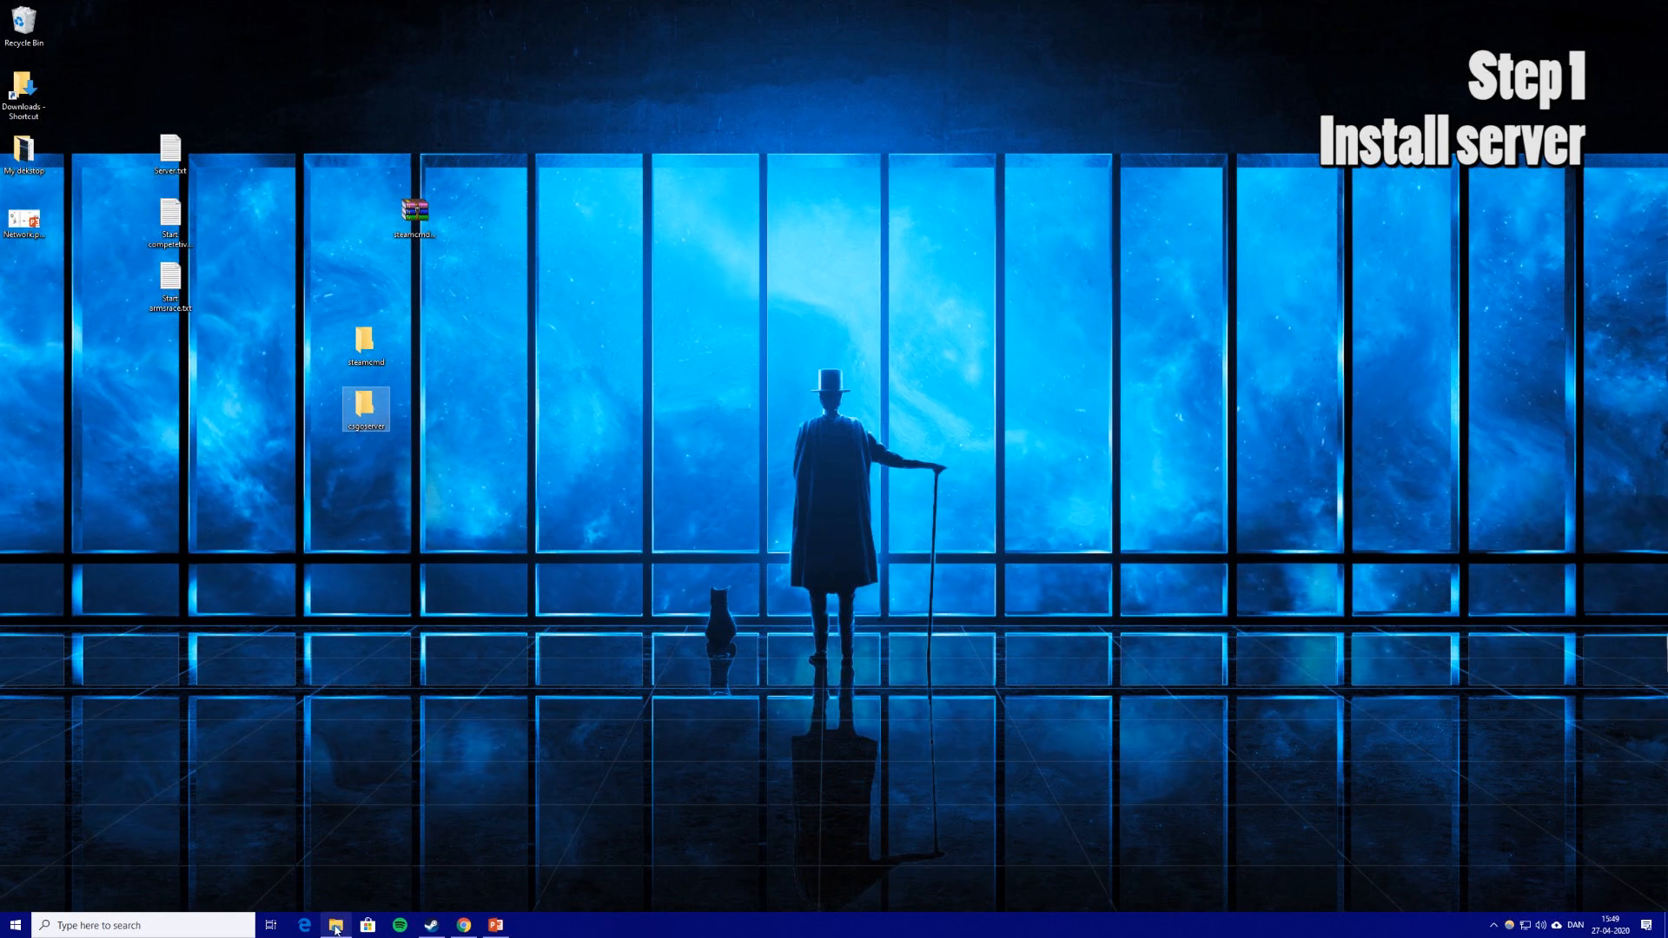
{"action": "mouse_move", "coordinate": [338, 925]}
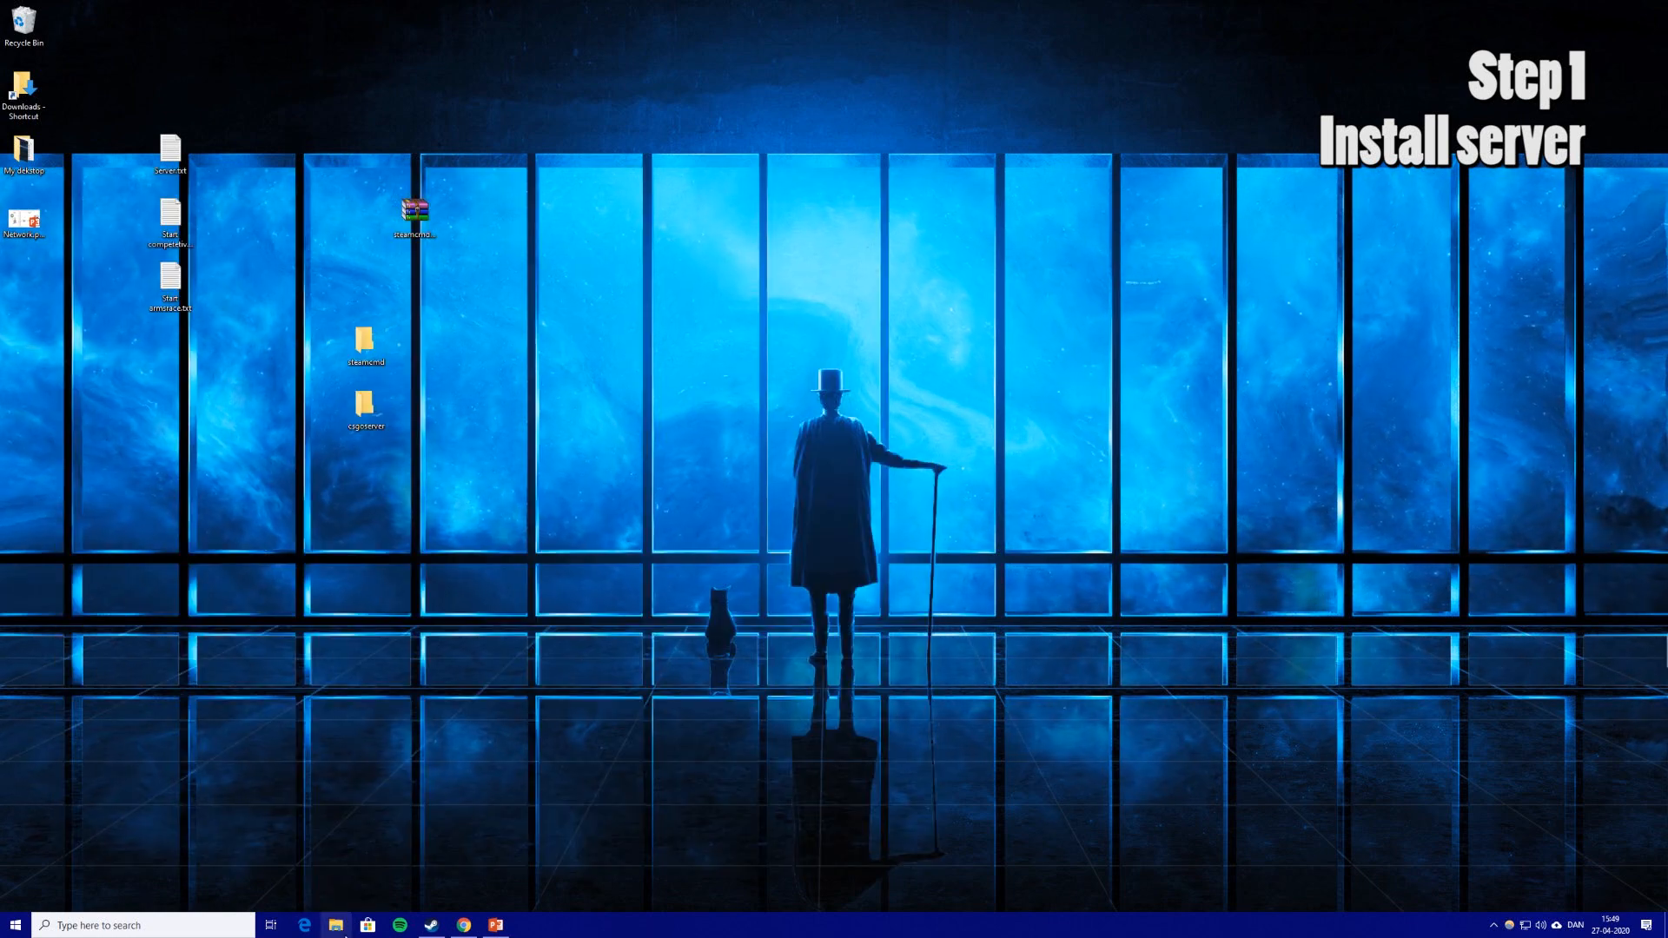
Open Game Drive (S:) in File Explorer and copy the steamcmd and csgoserver folders into it.
{"action": "left_click", "coordinate": [338, 926]}
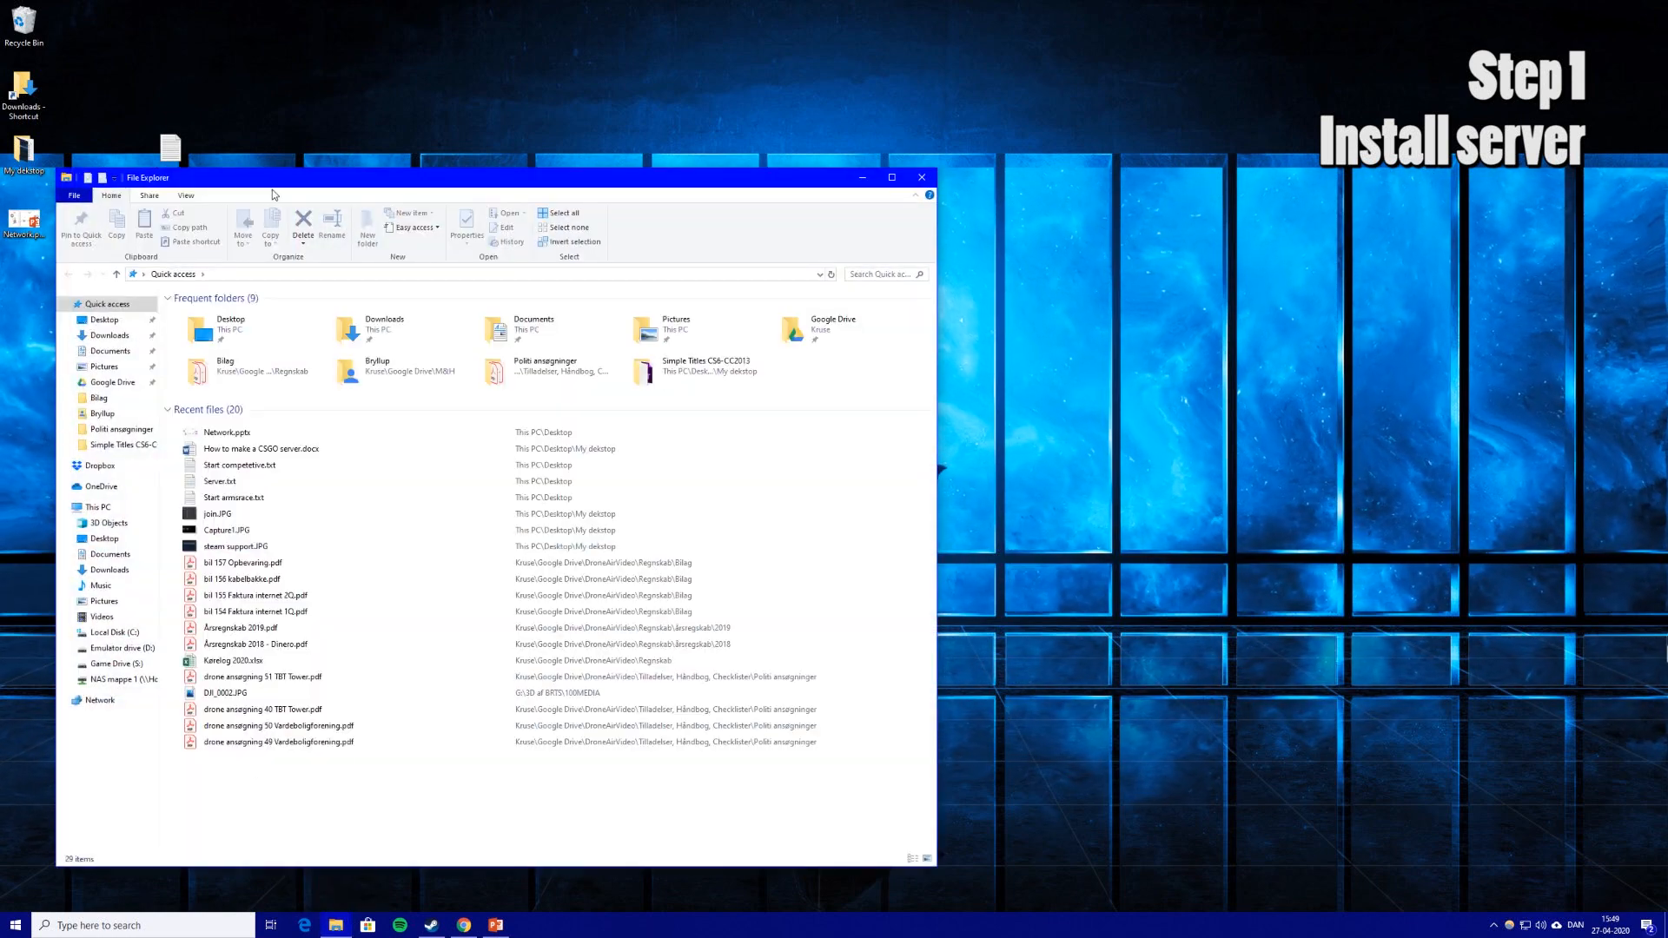
{"action": "left_click_drag", "start_coordinate": [272, 195], "coordinate": [813, 42]}
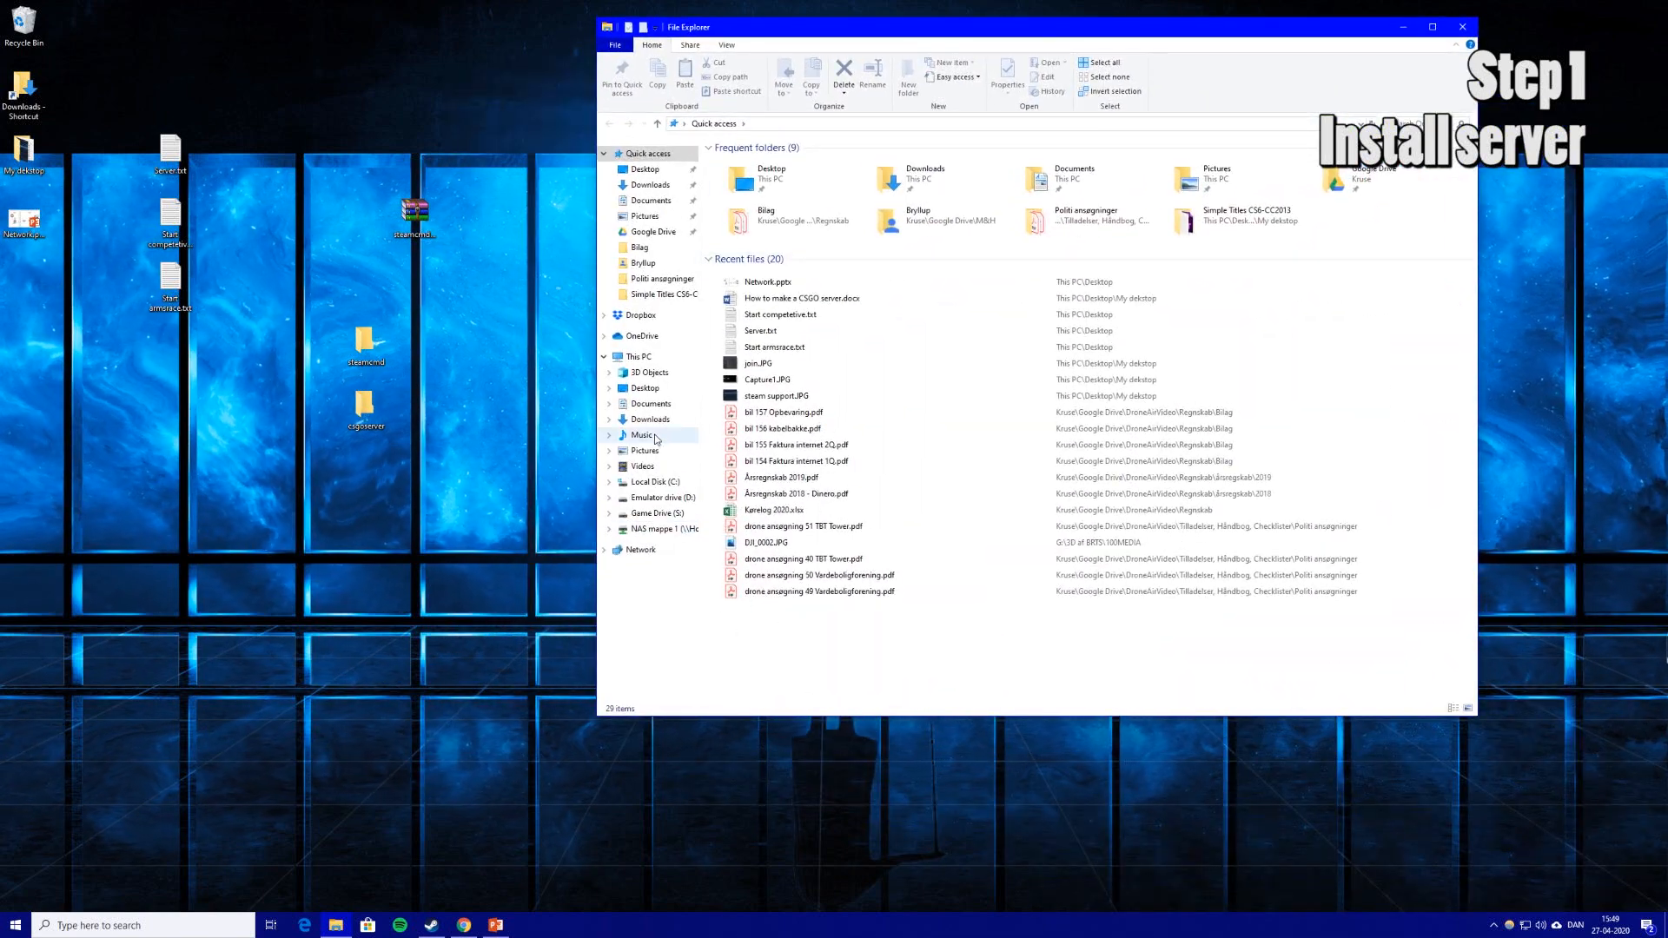
{"action": "left_click", "coordinate": [638, 357]}
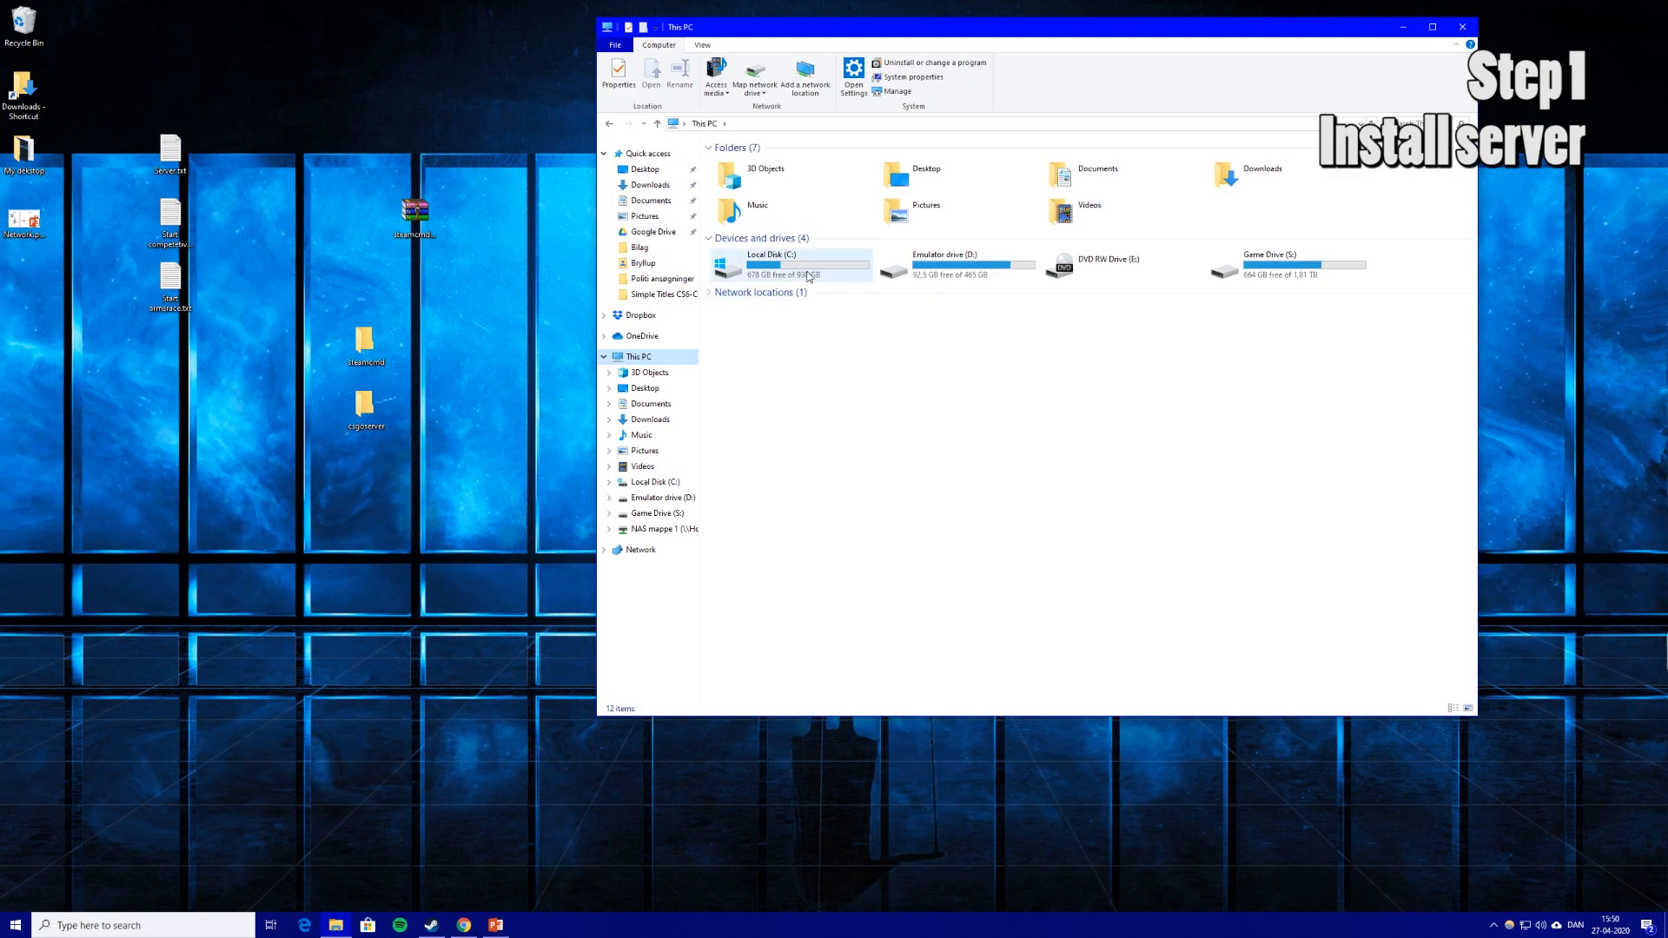
{"action": "double_click", "coordinate": [1294, 271]}
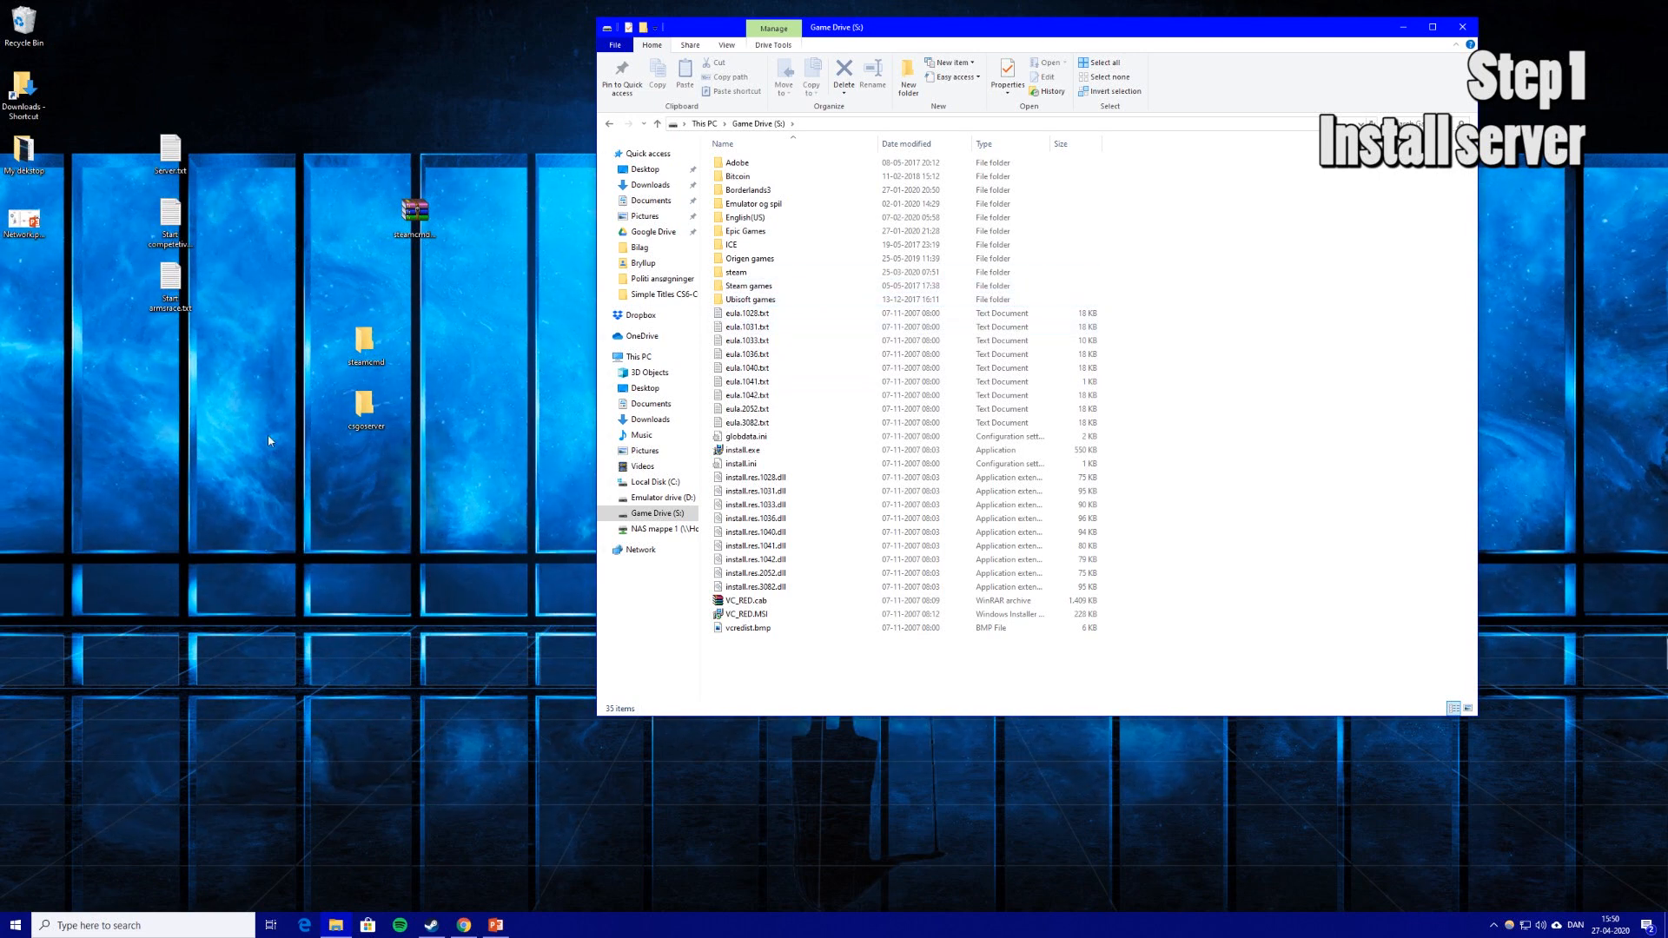
{"action": "left_click_drag", "start_coordinate": [475, 450], "coordinate": [343, 323]}
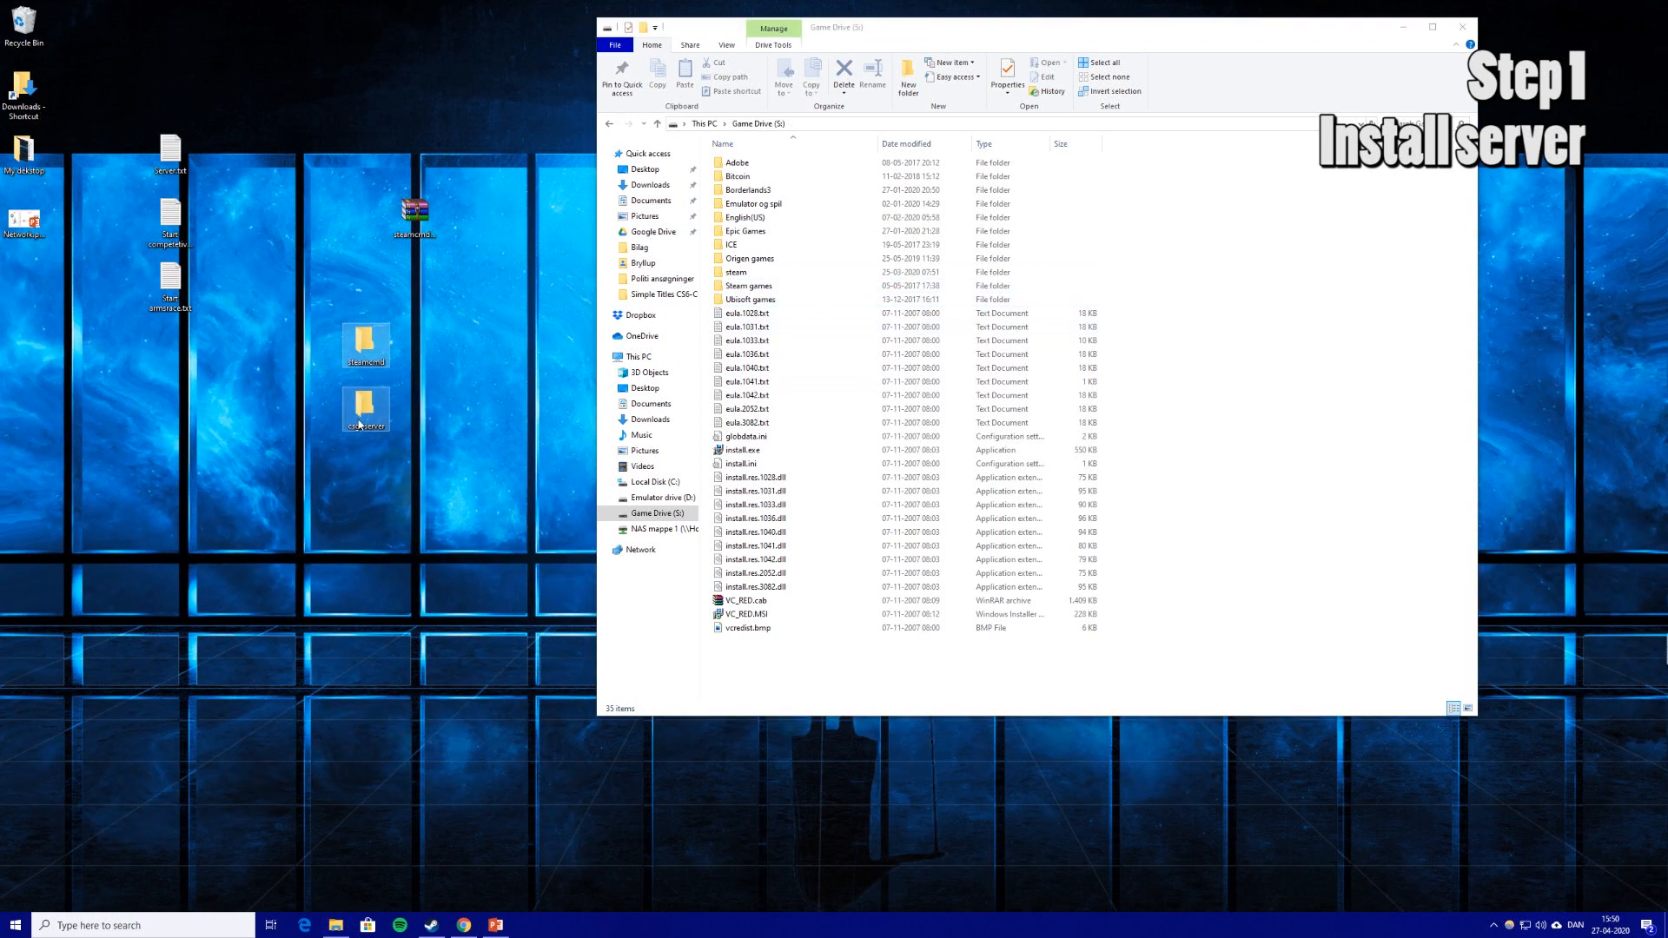
{"action": "left_click_drag", "start_coordinate": [360, 438], "coordinate": [769, 669]}
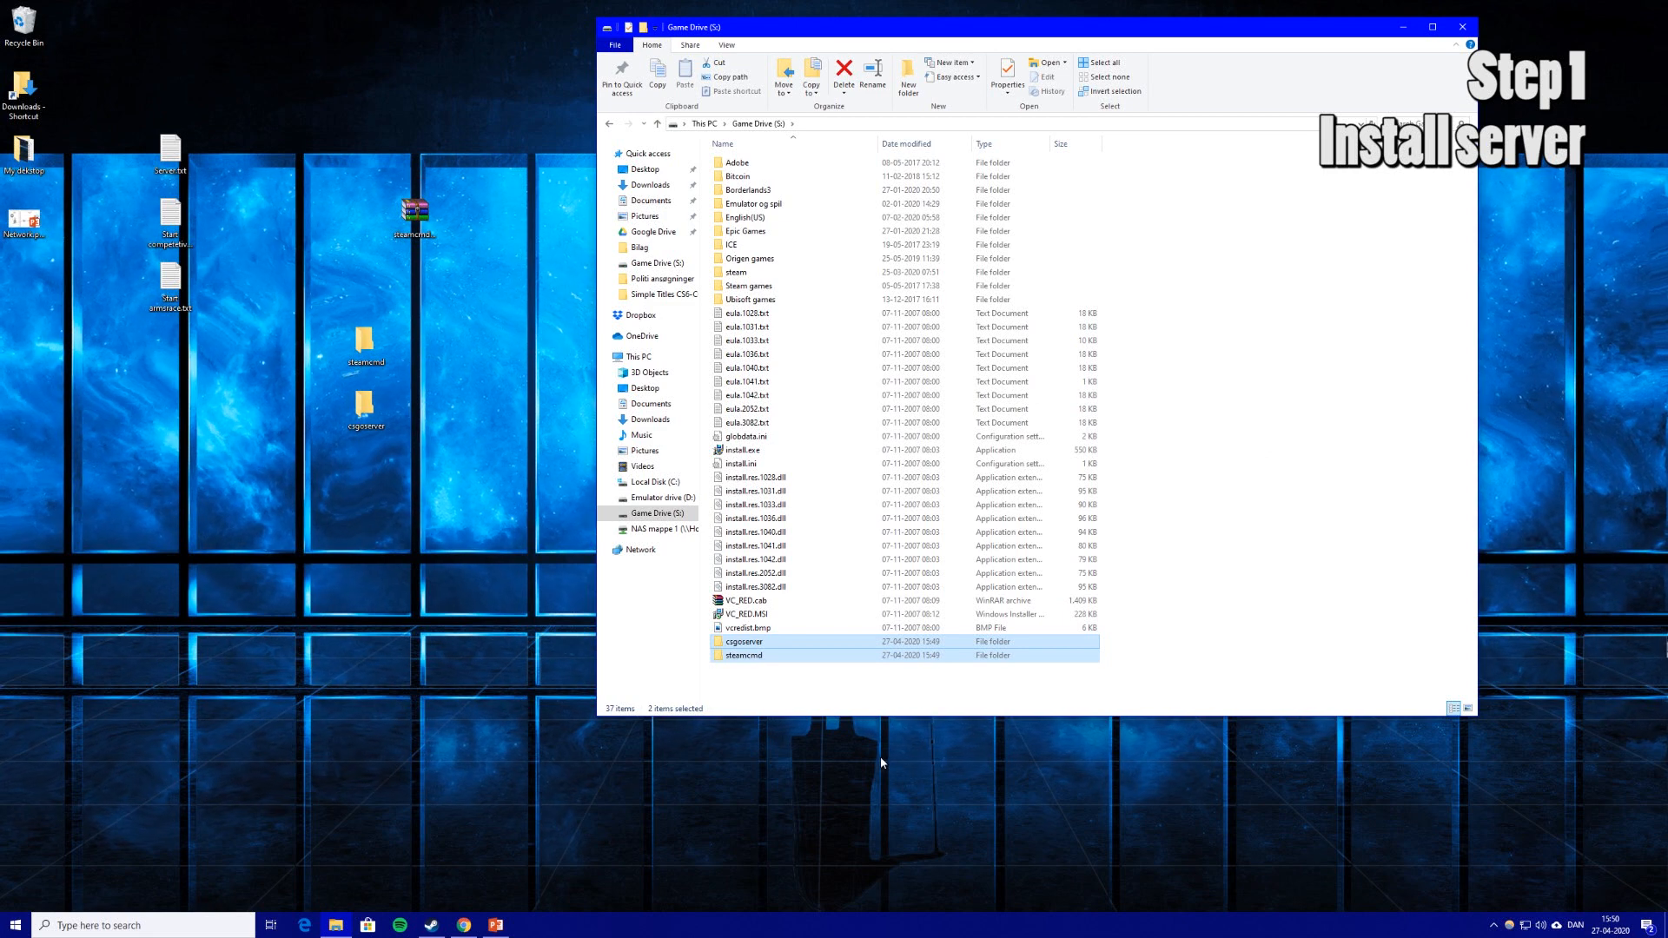
Drag steamcmd.zip from the desktop into the steamcmd folder on S:.
{"action": "left_click", "coordinate": [446, 598]}
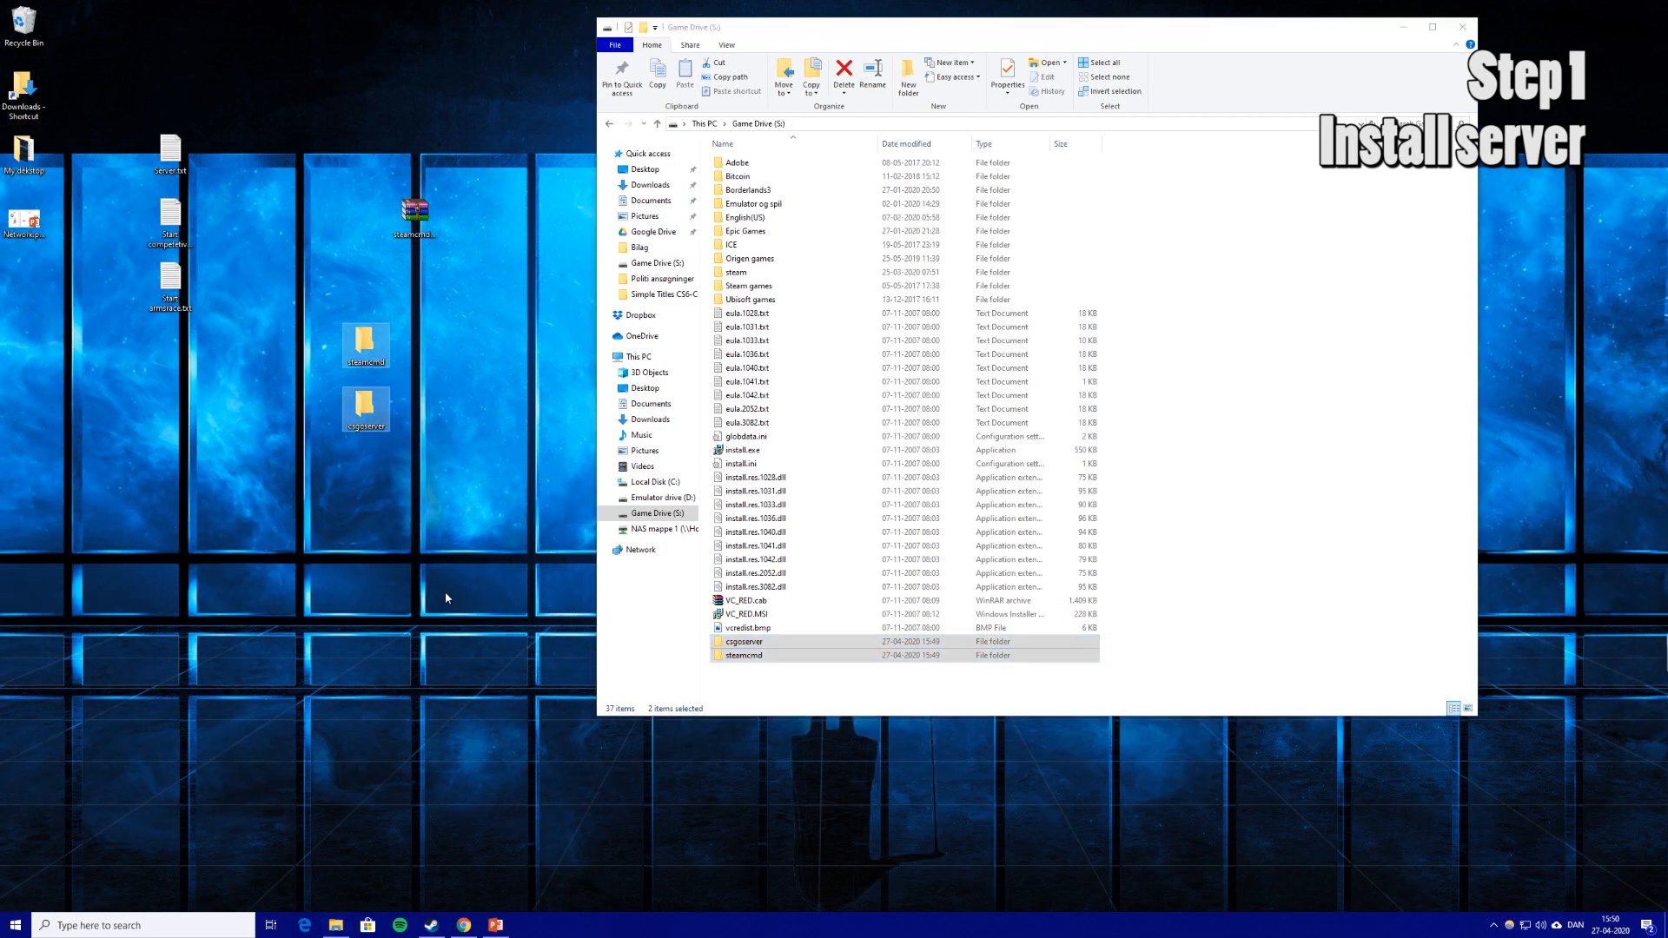
{"action": "left_click", "coordinate": [437, 231]}
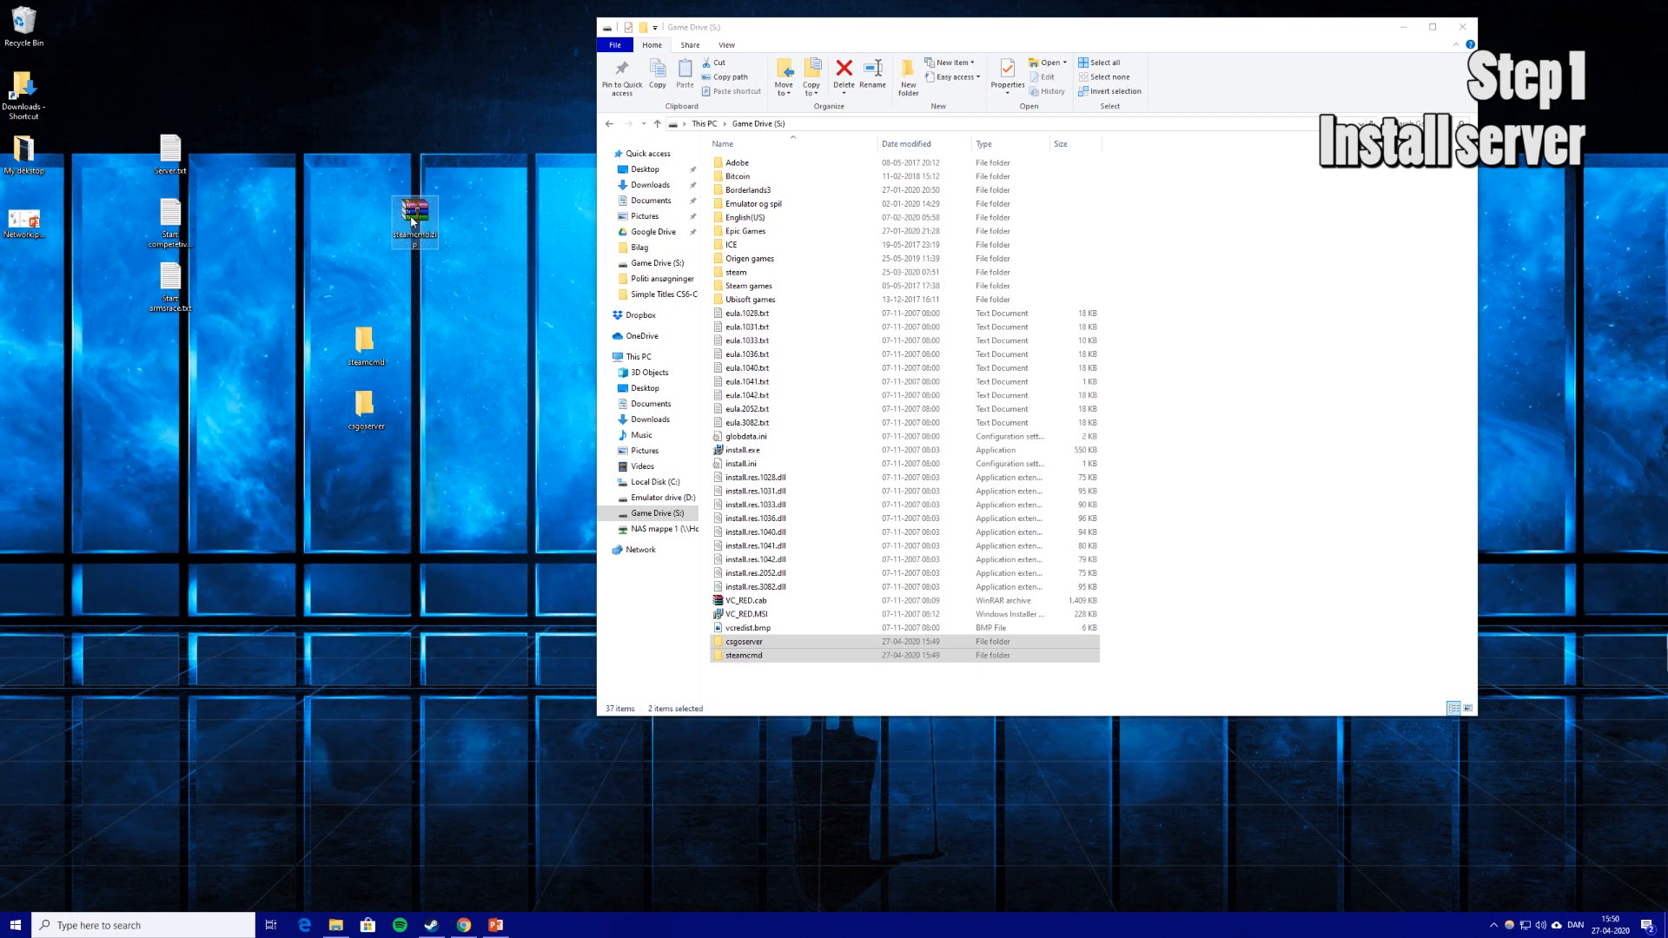
{"action": "left_click_drag", "start_coordinate": [482, 633], "coordinate": [734, 657]}
{"action": "left_click", "coordinate": [748, 614]}
Open the steamcmd folder and extract steamcmd.zip there with Extract Here.
{"action": "double_click", "coordinate": [749, 656]}
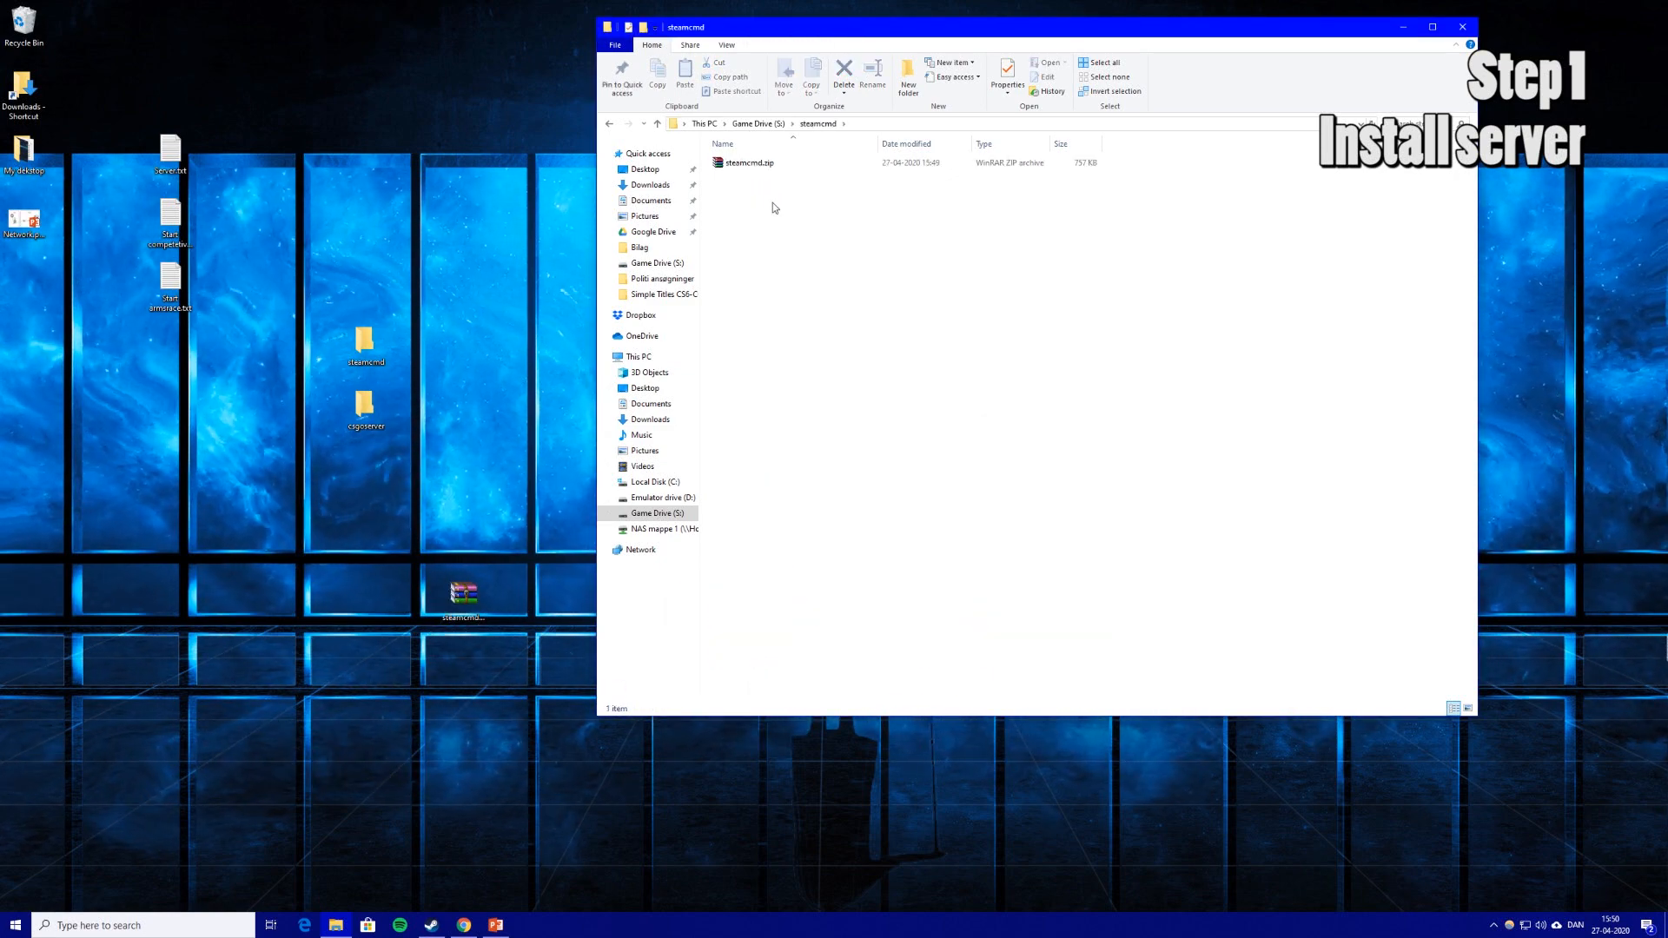
{"action": "right_click", "coordinate": [743, 164]}
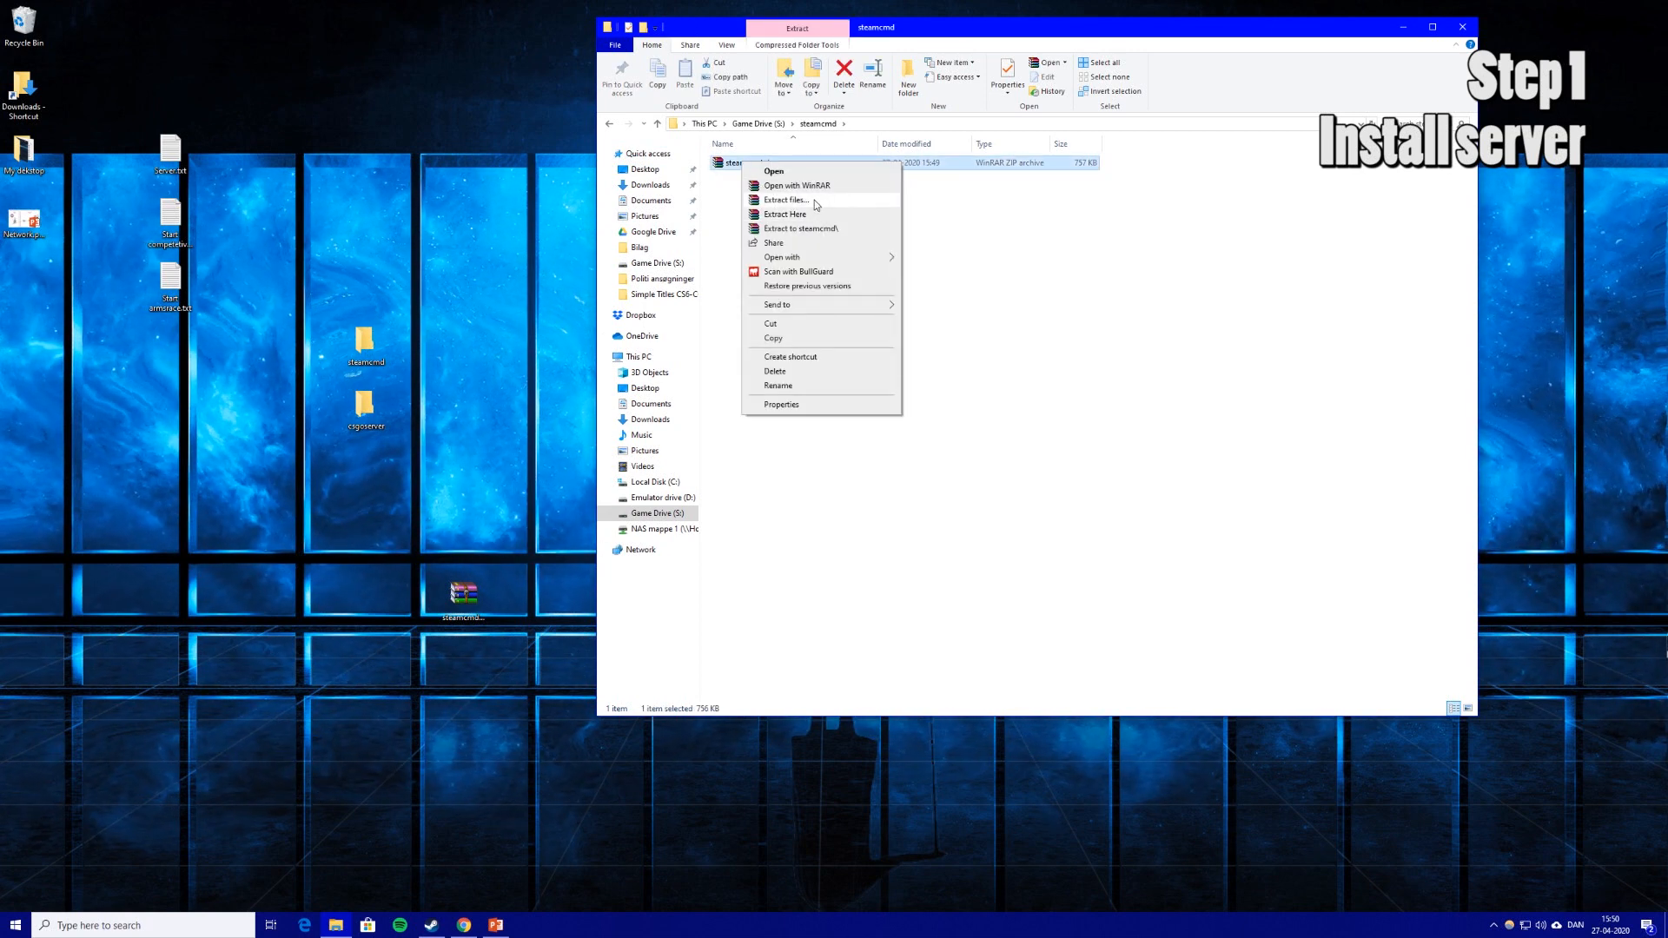
{"action": "left_click", "coordinate": [819, 214]}
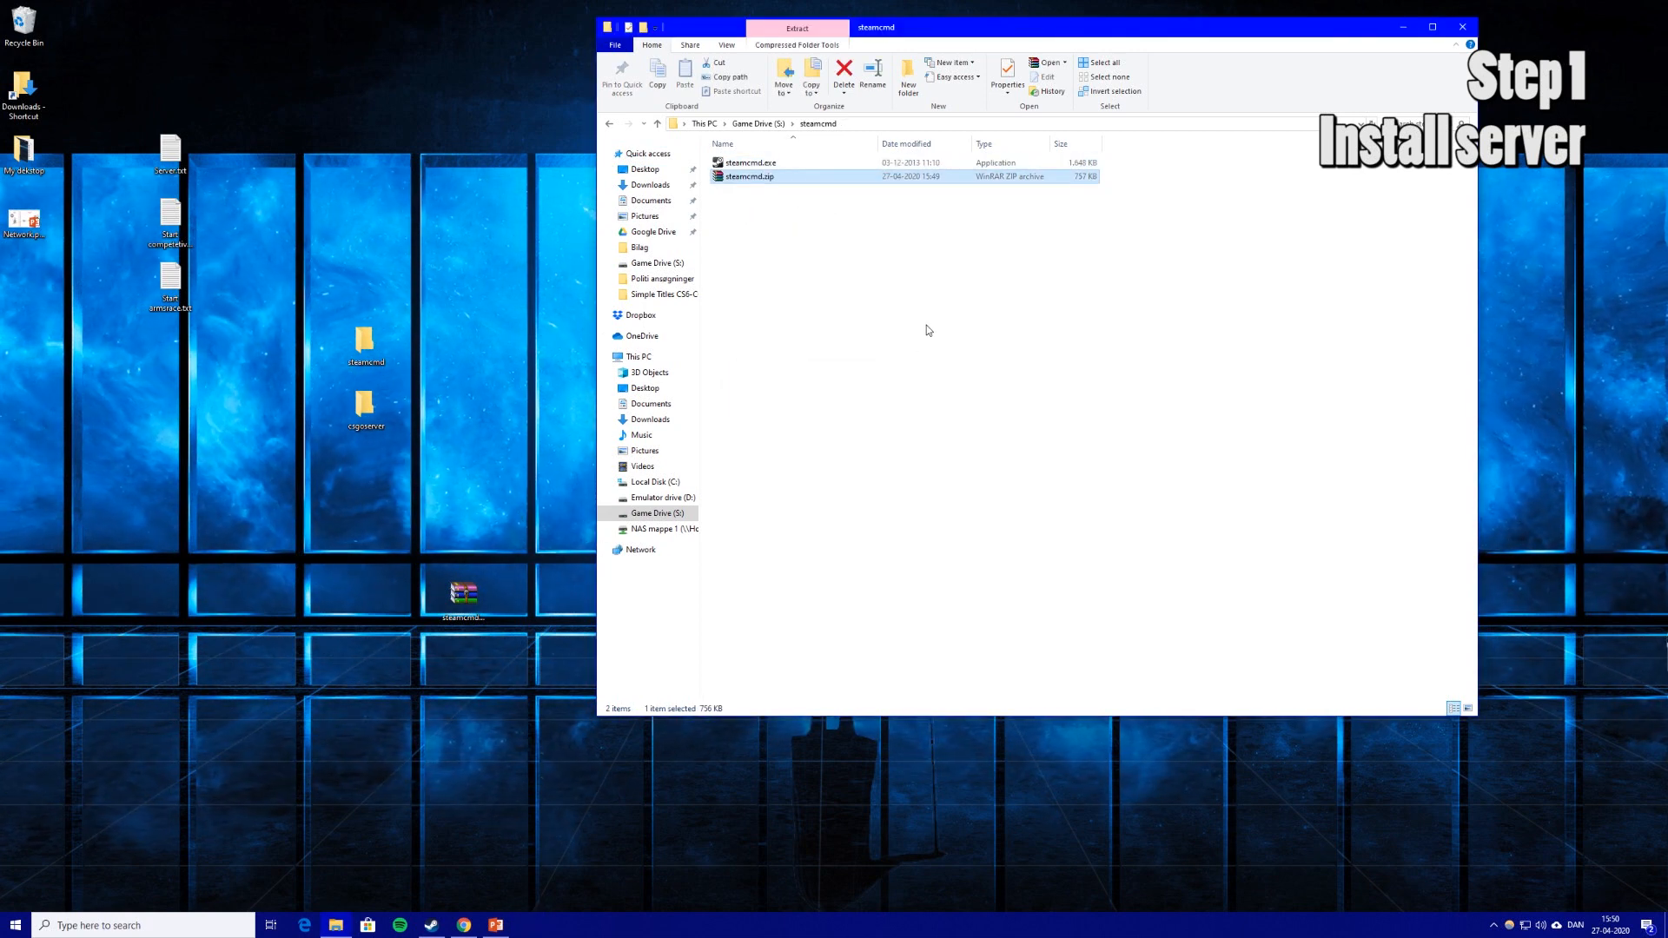
Delete the steamcmd.zip archive and run steamcmd.exe so it updates.
{"action": "left_click", "coordinate": [807, 218]}
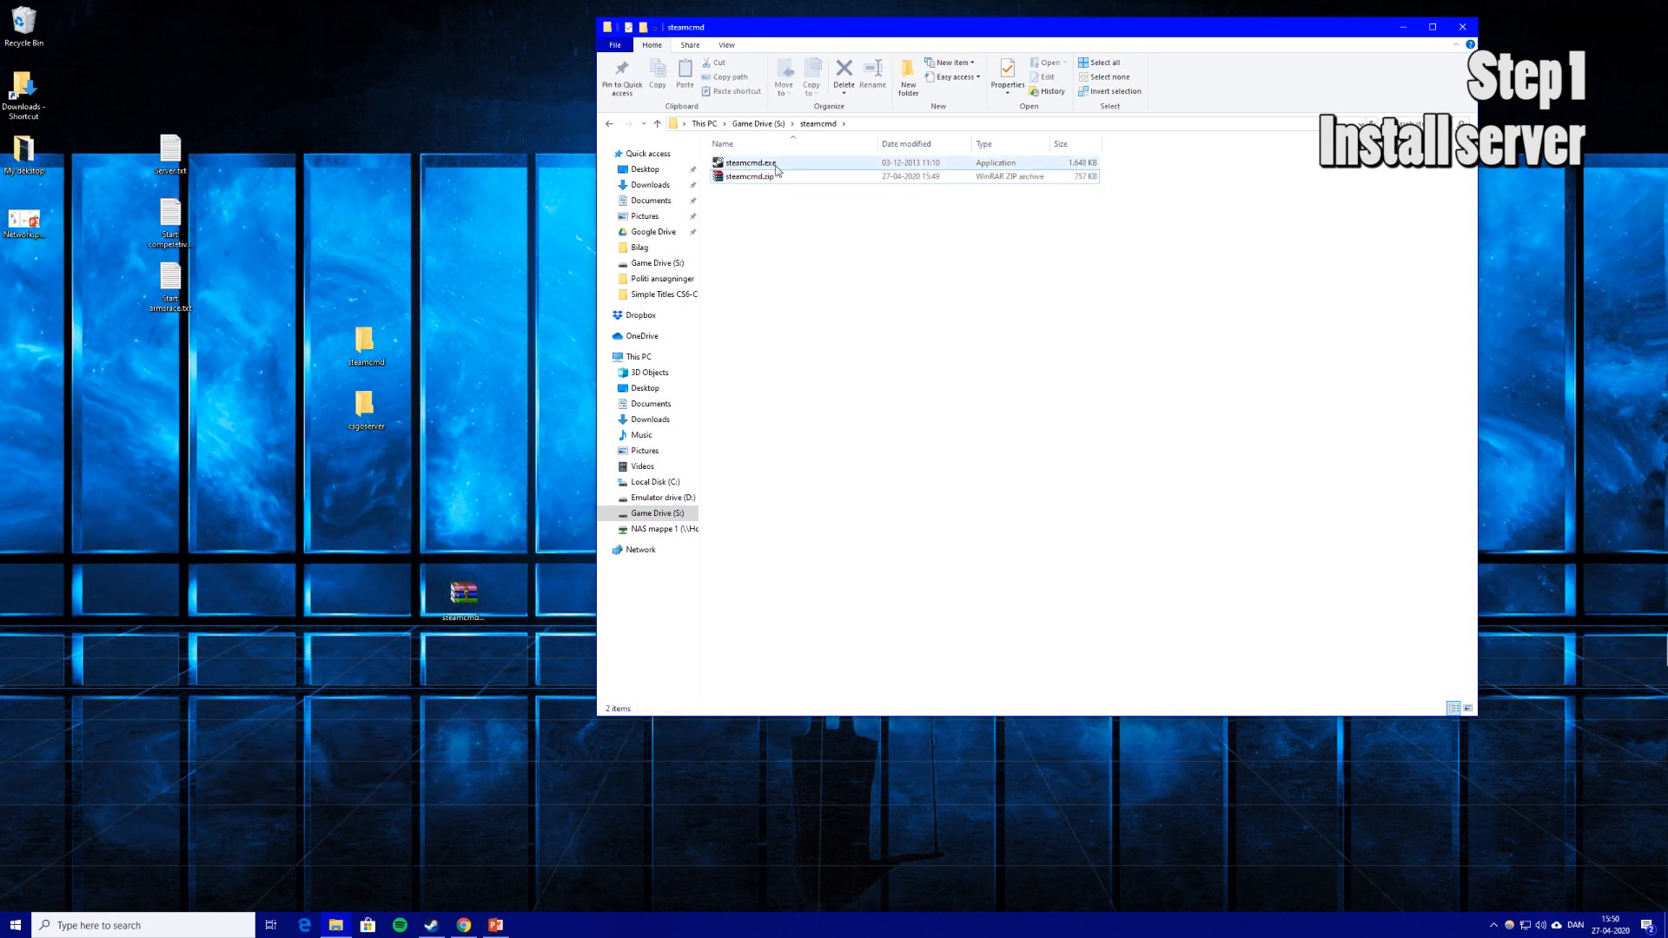
{"action": "left_click", "coordinate": [773, 176]}
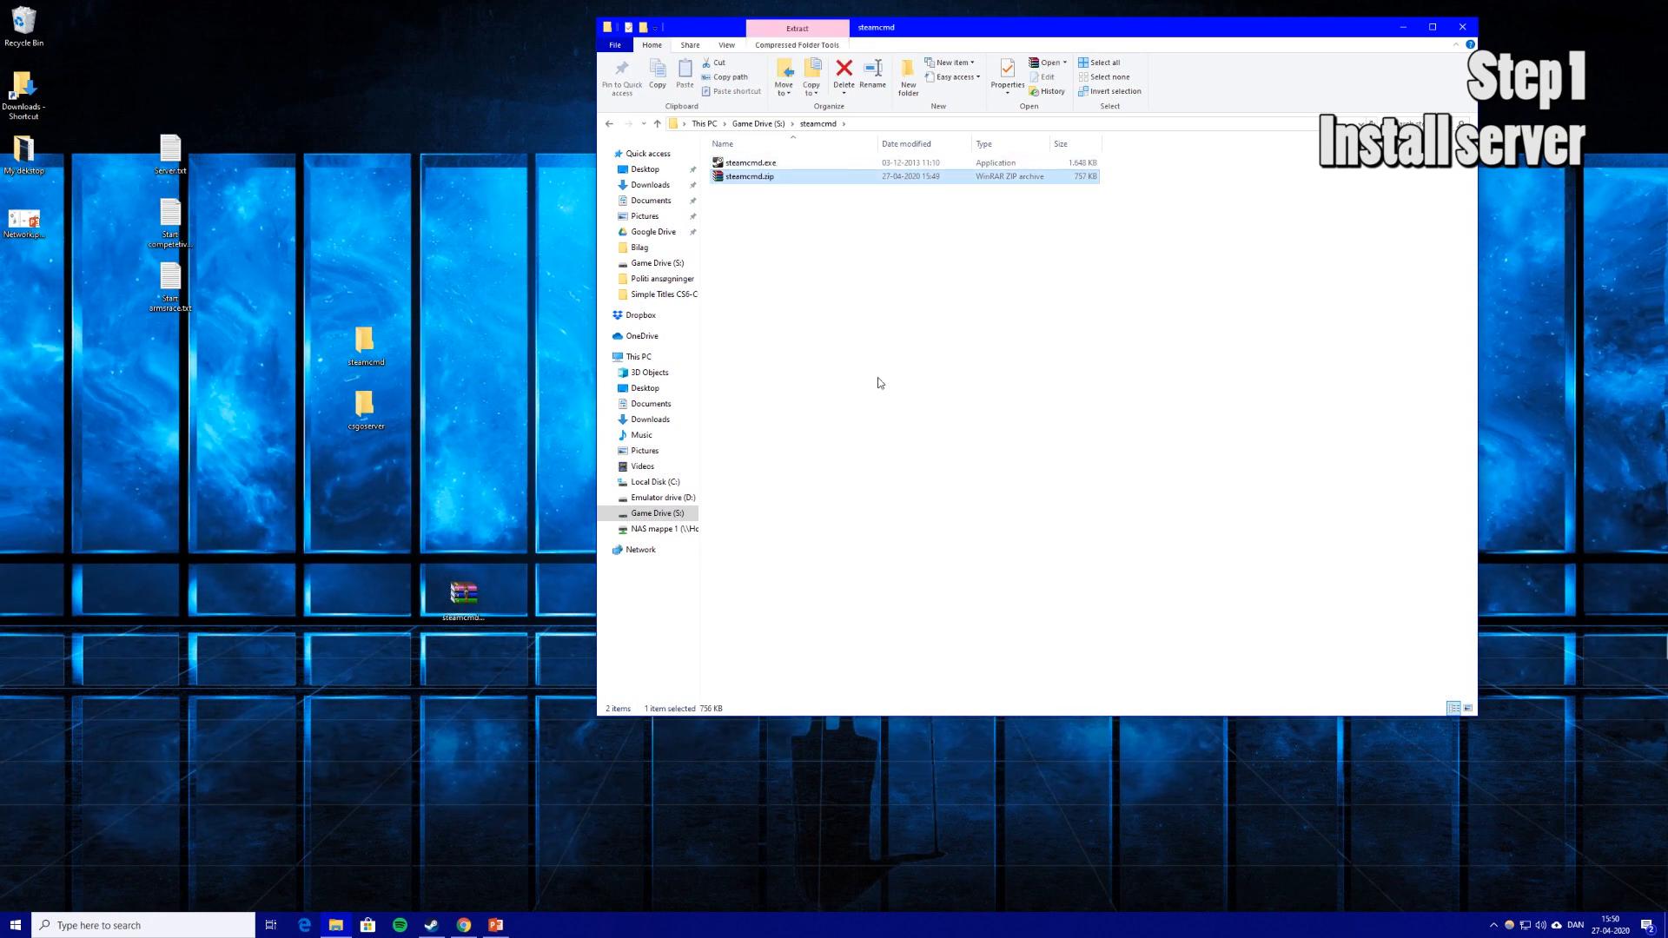
{"action": "key", "text": "Delete"}
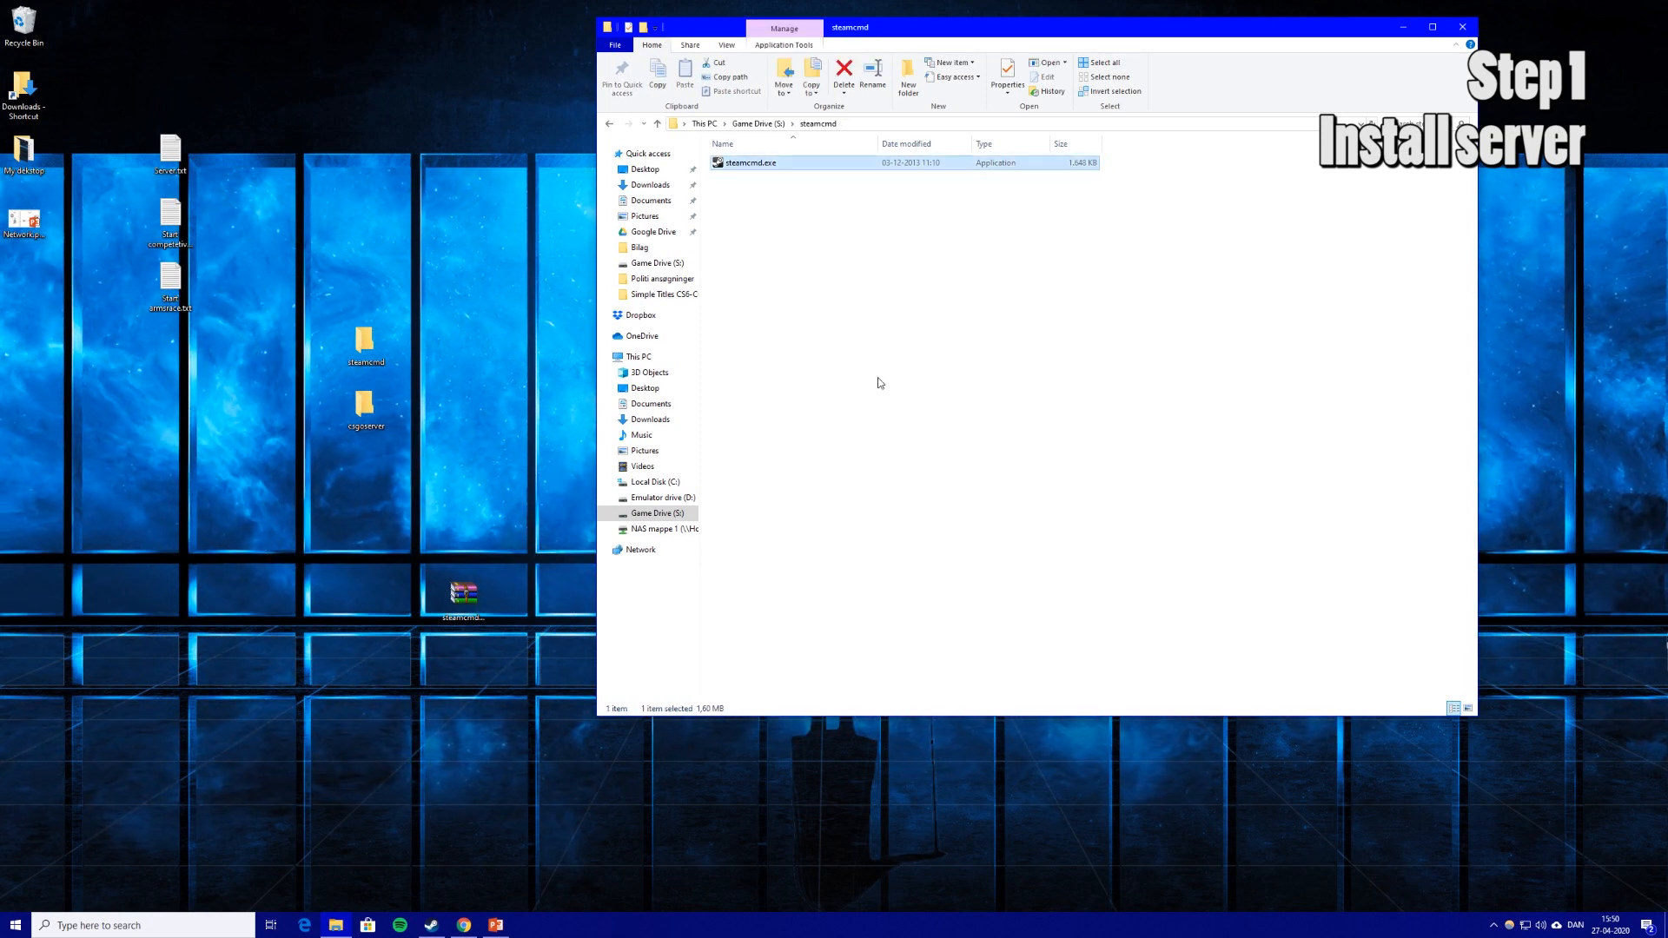
{"action": "key", "text": "Return"}
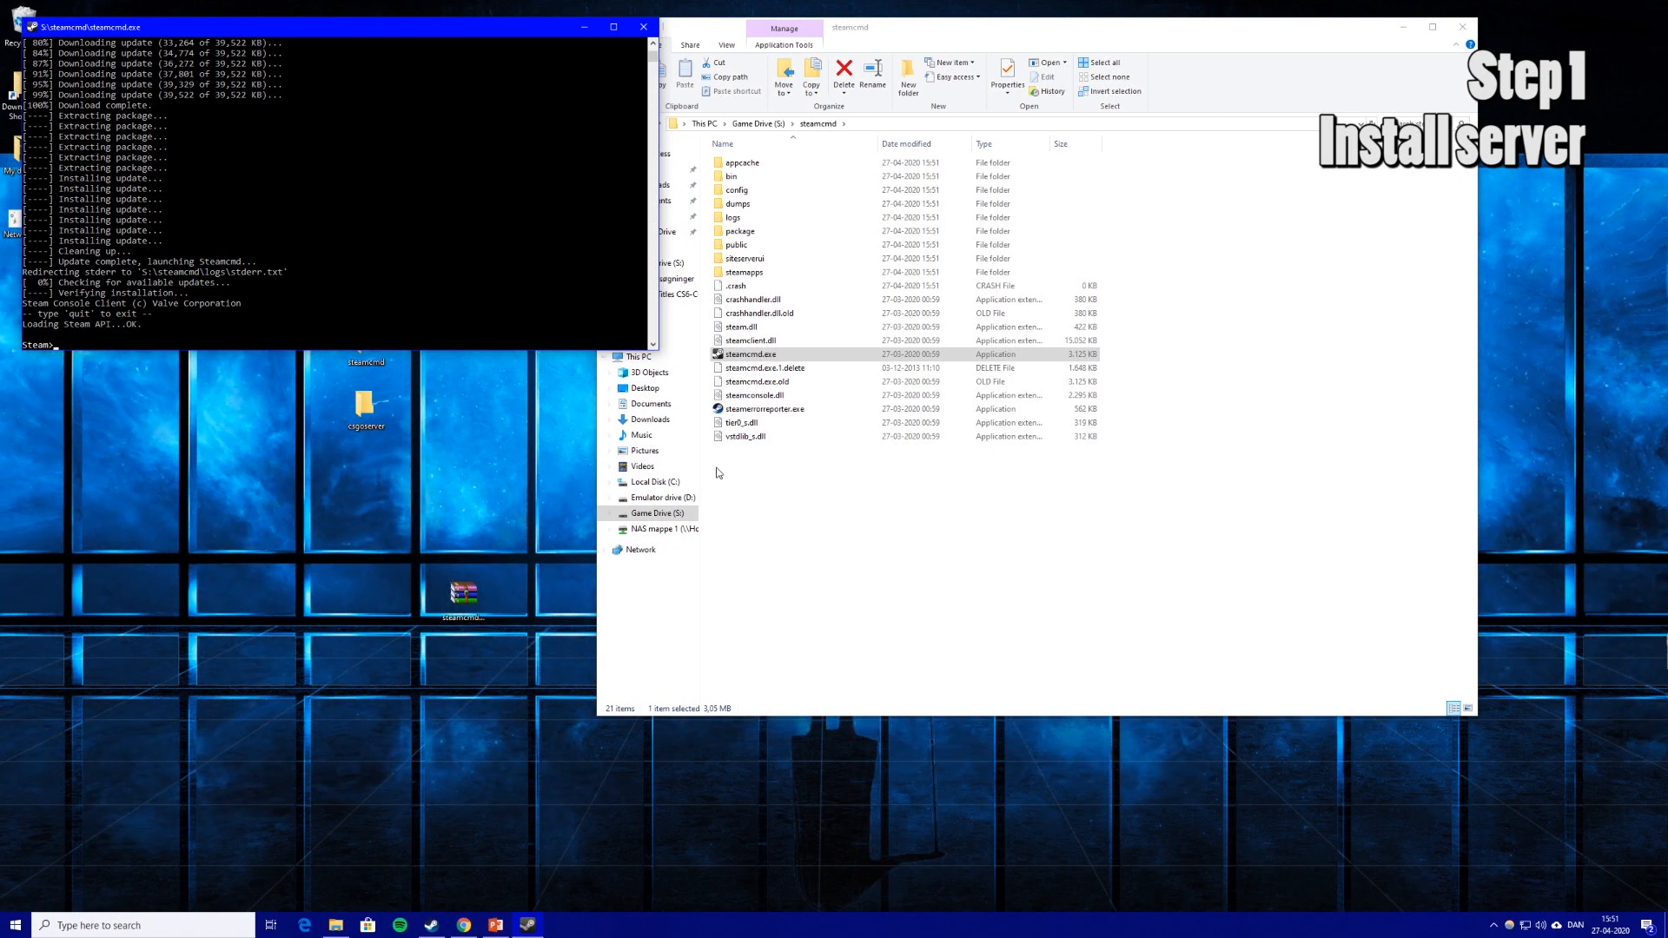
Place the SteamCMD console at the top-left and File Explorer on the right.
{"action": "left_click_drag", "start_coordinate": [543, 35], "coordinate": [1092, 96]}
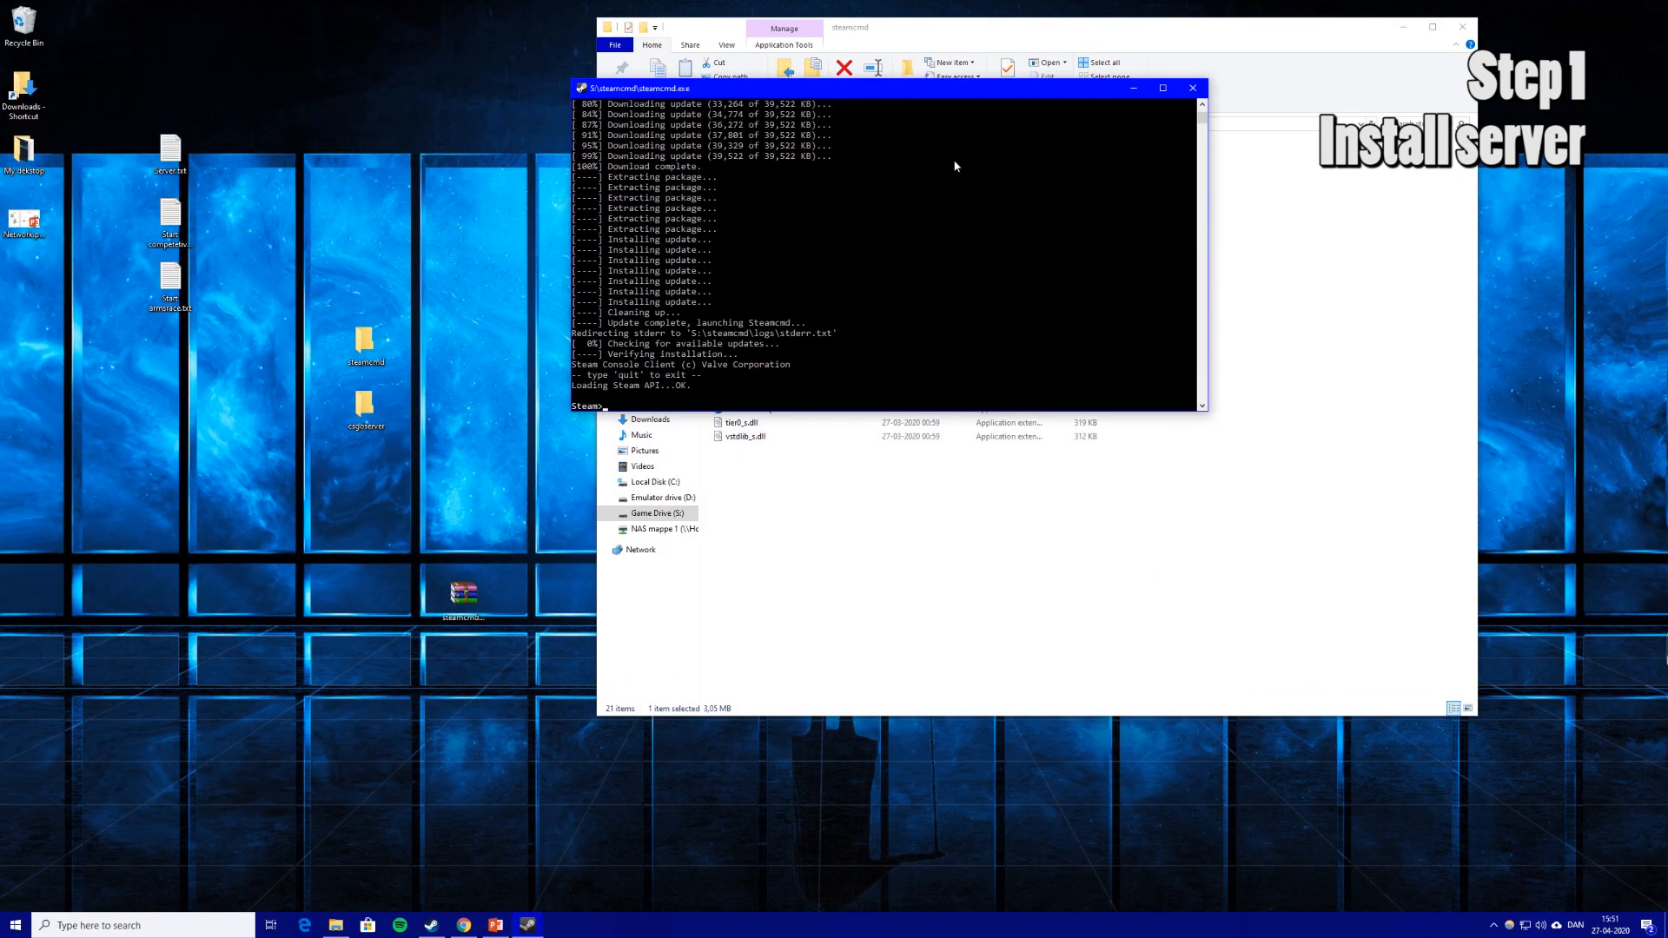
{"action": "left_click", "coordinate": [406, 458]}
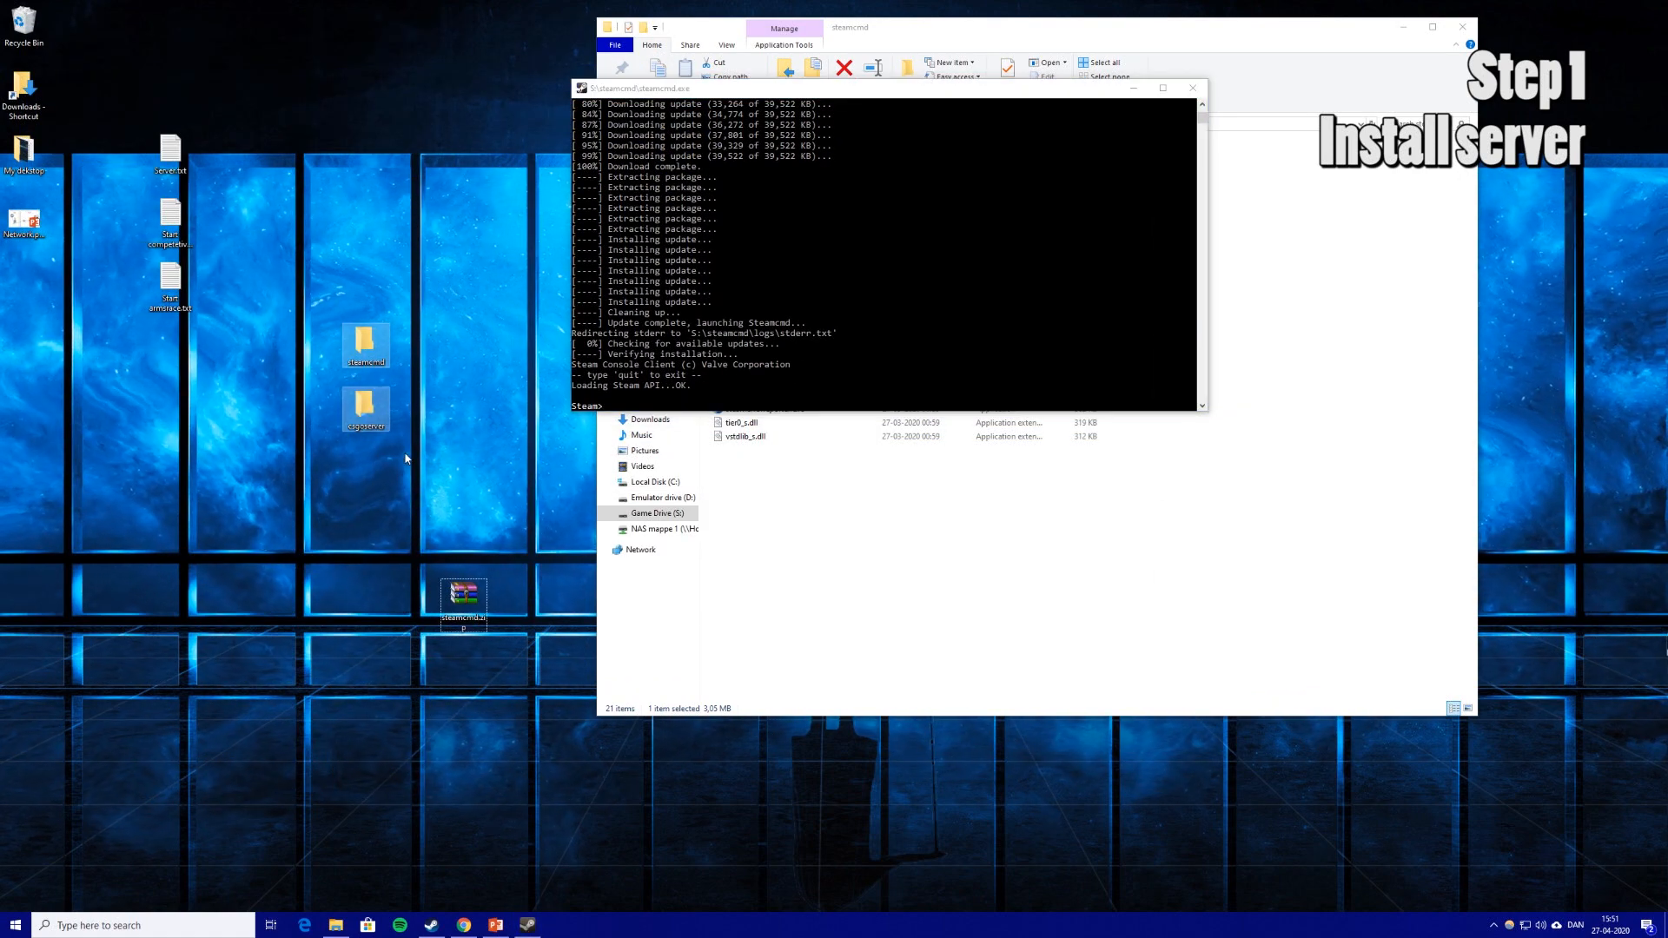
{"action": "left_click_drag", "start_coordinate": [871, 94], "coordinate": [351, 99]}
{"action": "left_click_drag", "start_coordinate": [1011, 30], "coordinate": [1157, 52]}
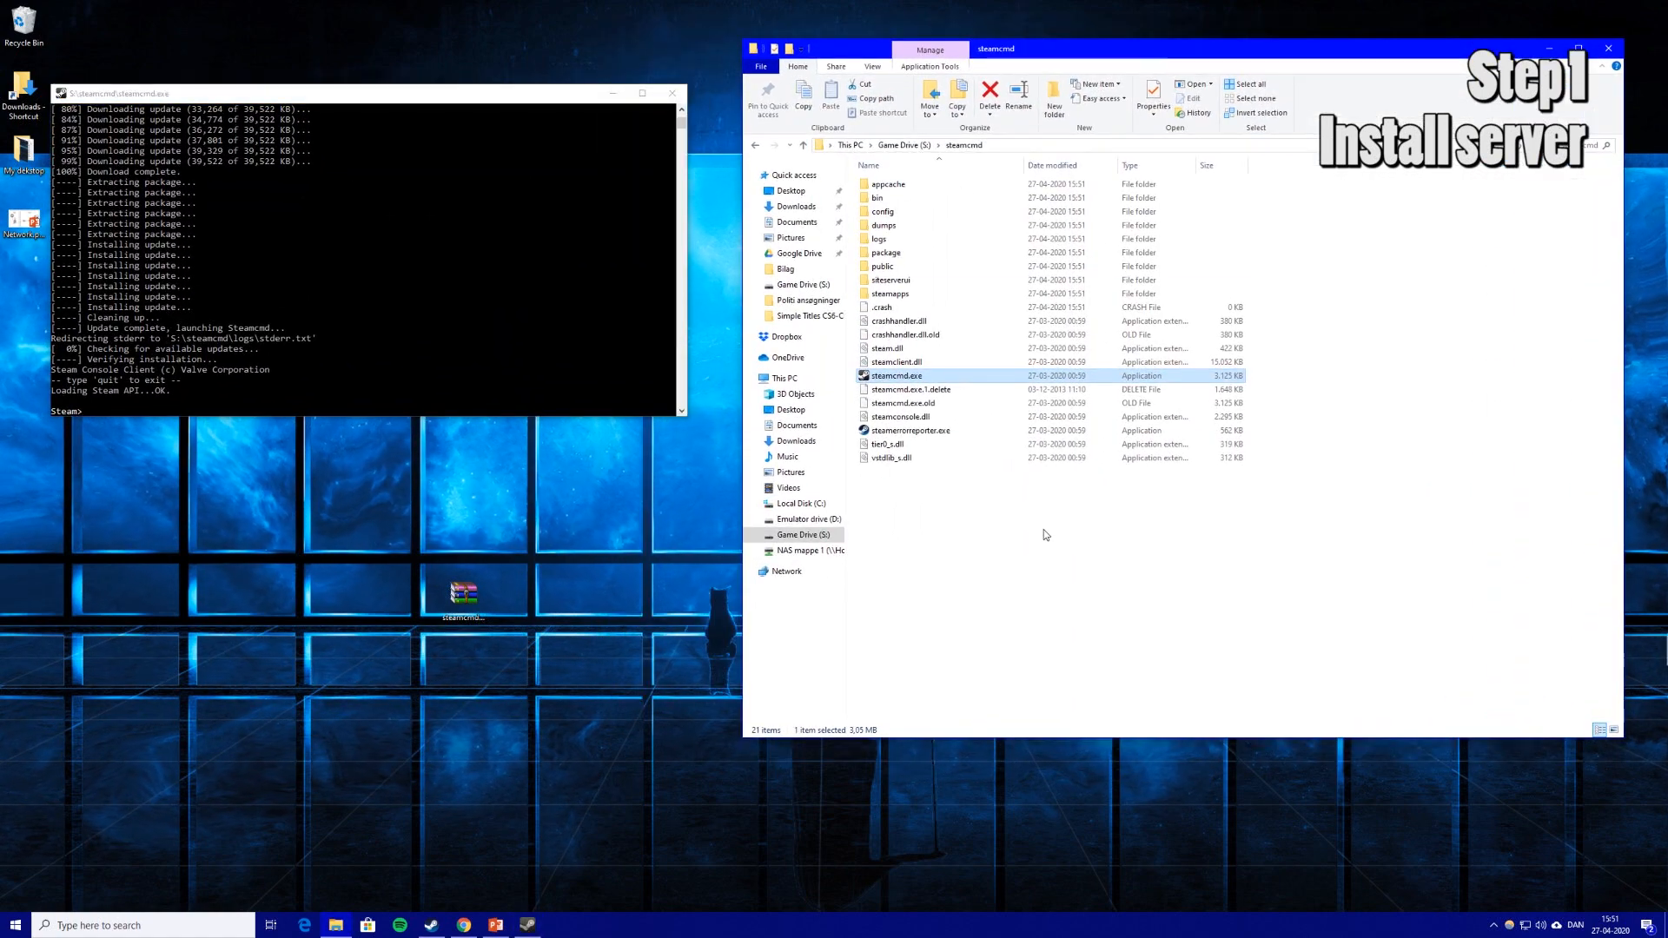
Confirm the empty csgoserver folder's path is S:\csgoserver, return to S:, and type login anonymous.
{"action": "left_click", "coordinate": [800, 535]}
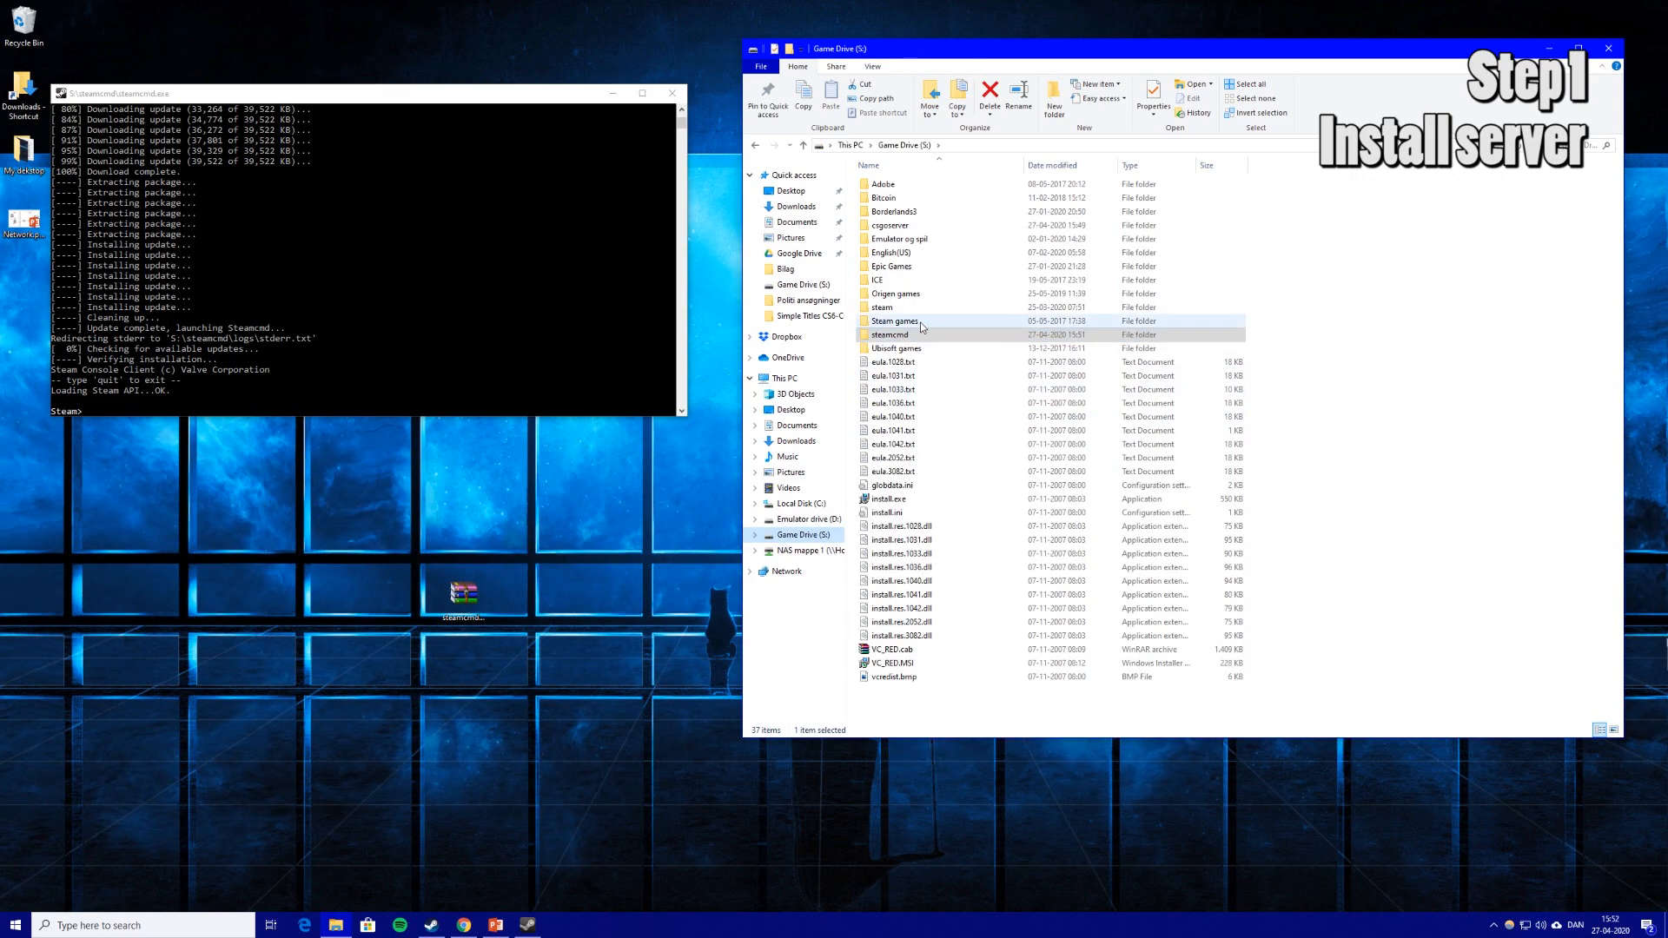
{"action": "left_click", "coordinate": [911, 336]}
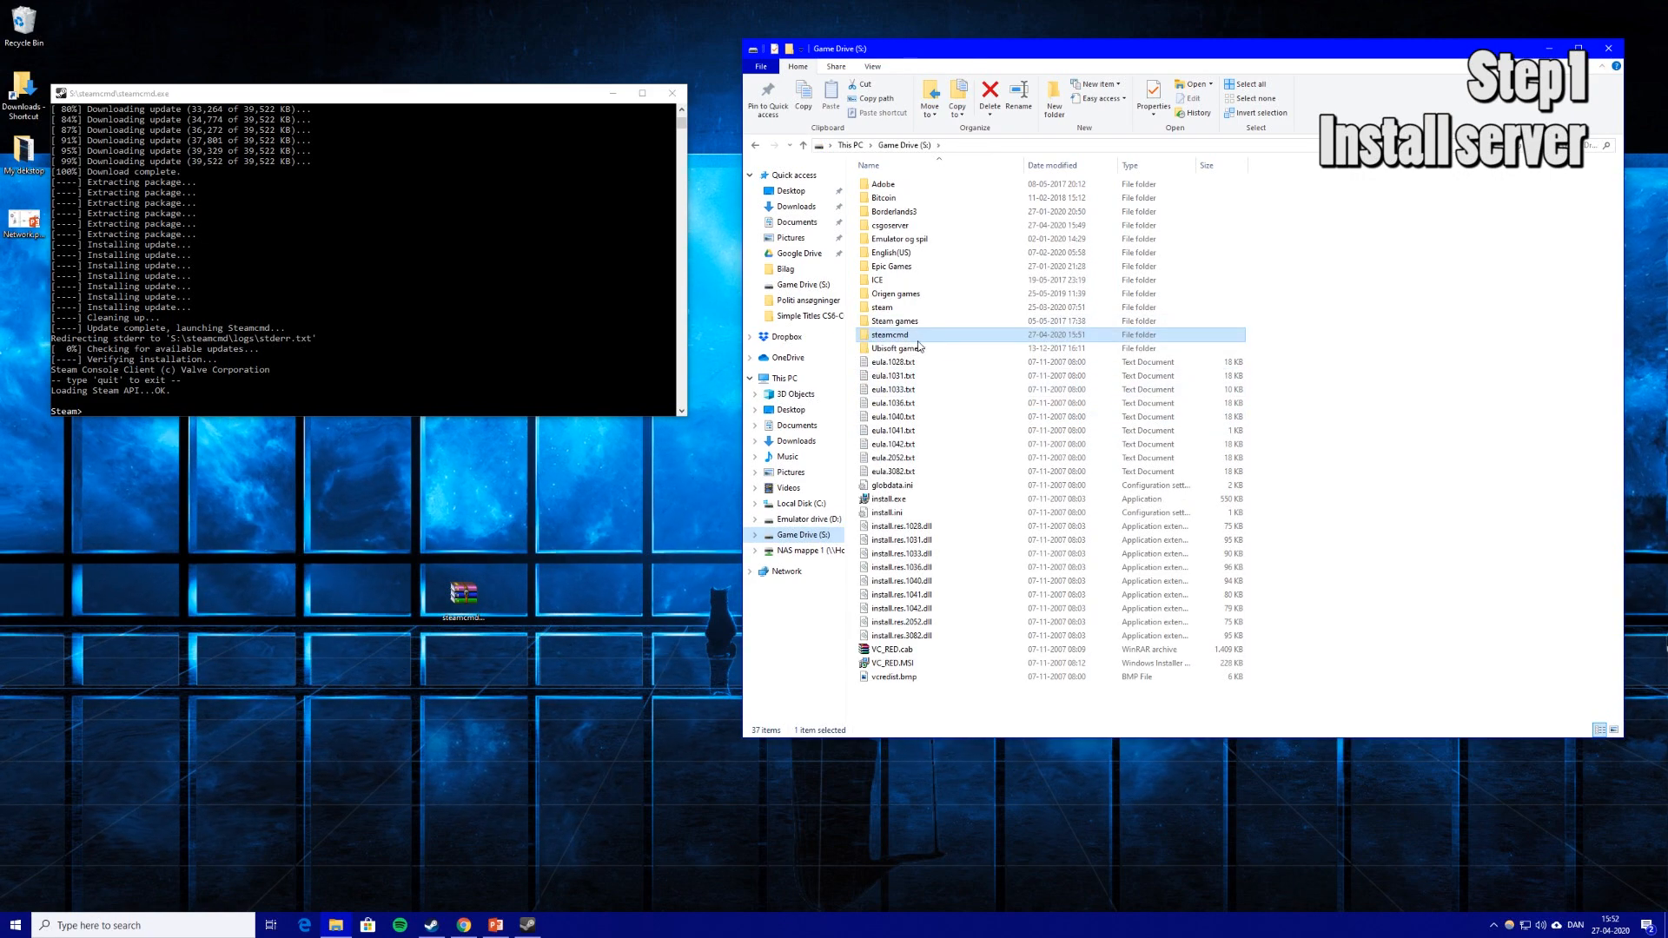
{"action": "left_click", "coordinate": [921, 227]}
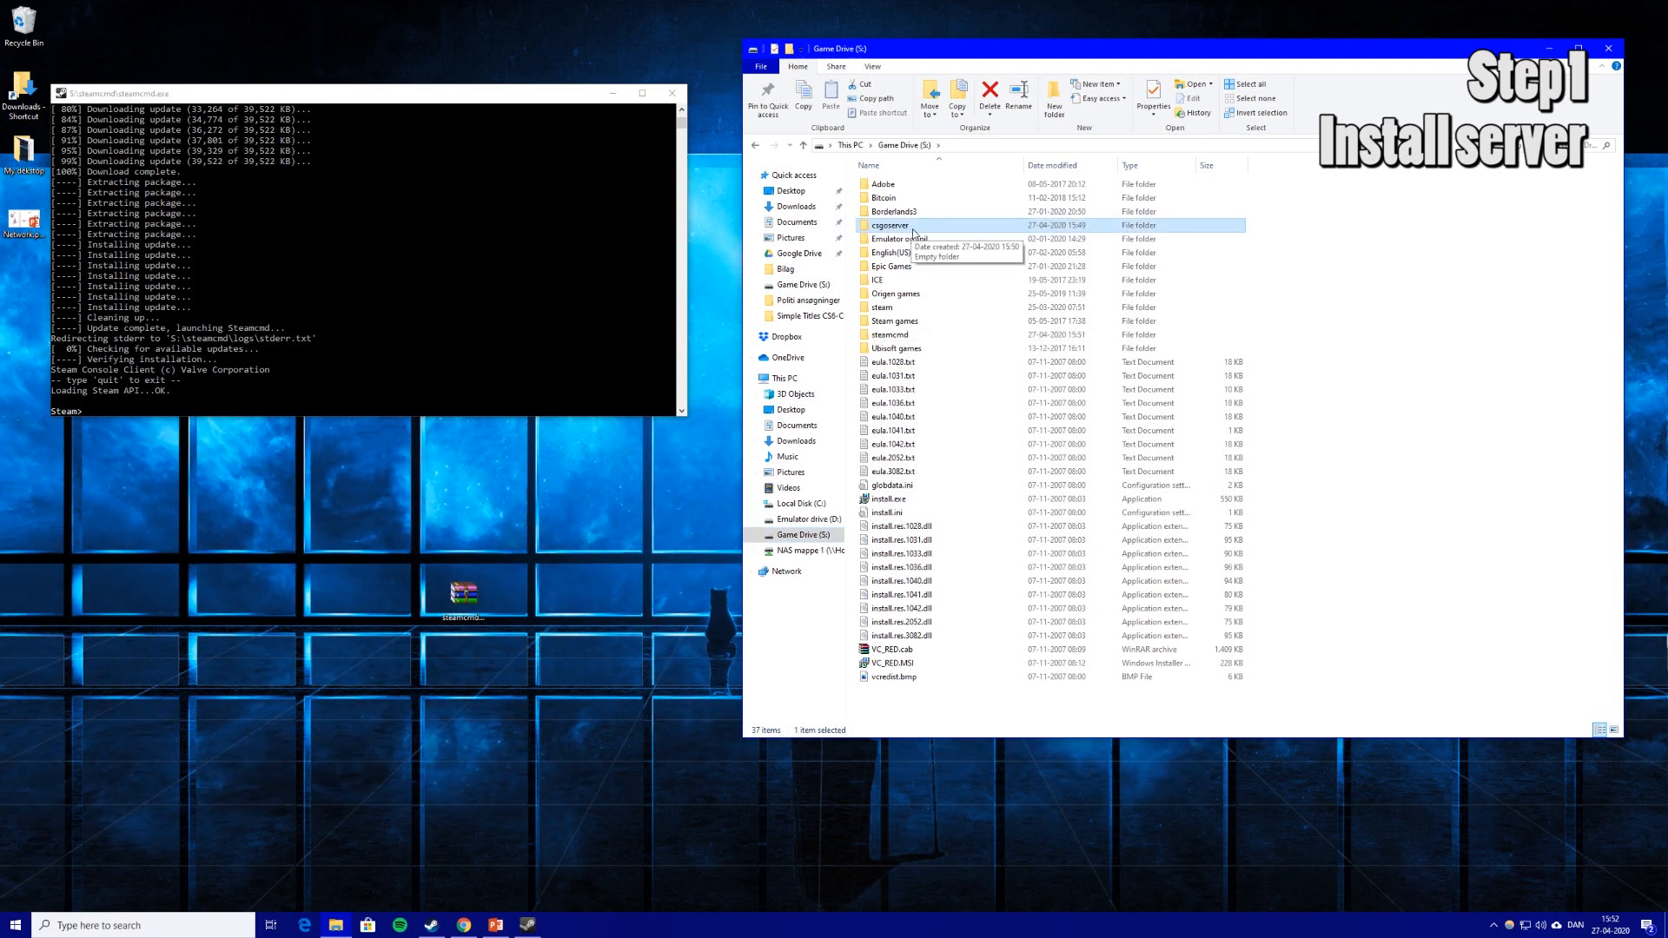
{"action": "double_click", "coordinate": [915, 233]}
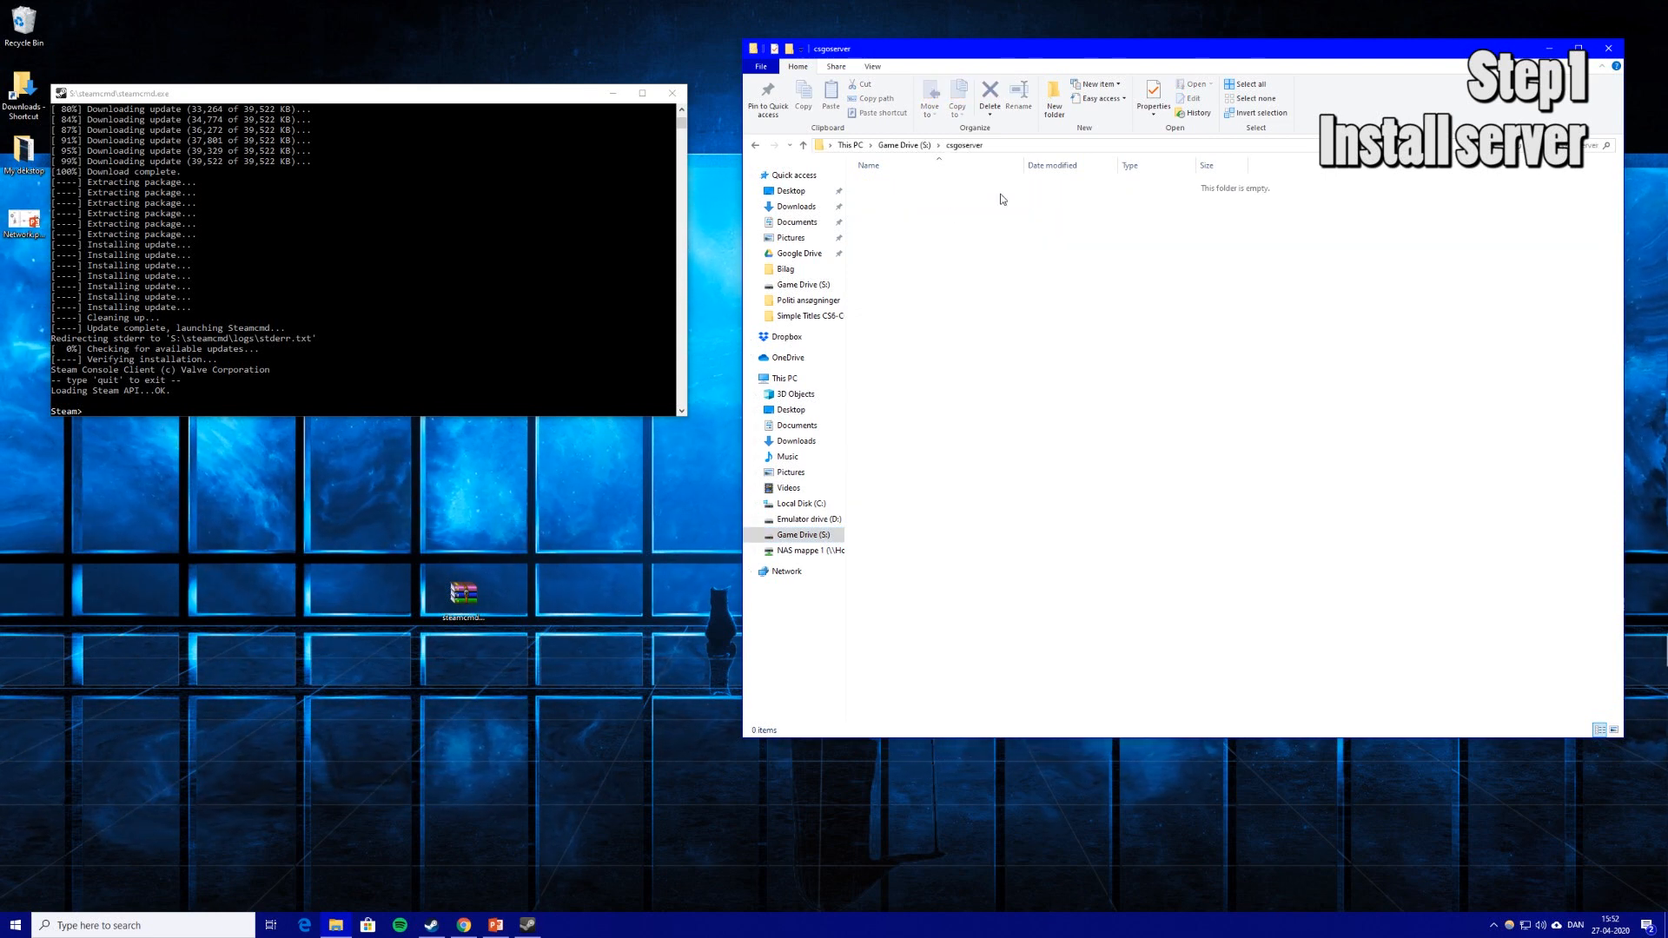
{"action": "left_click", "coordinate": [995, 144]}
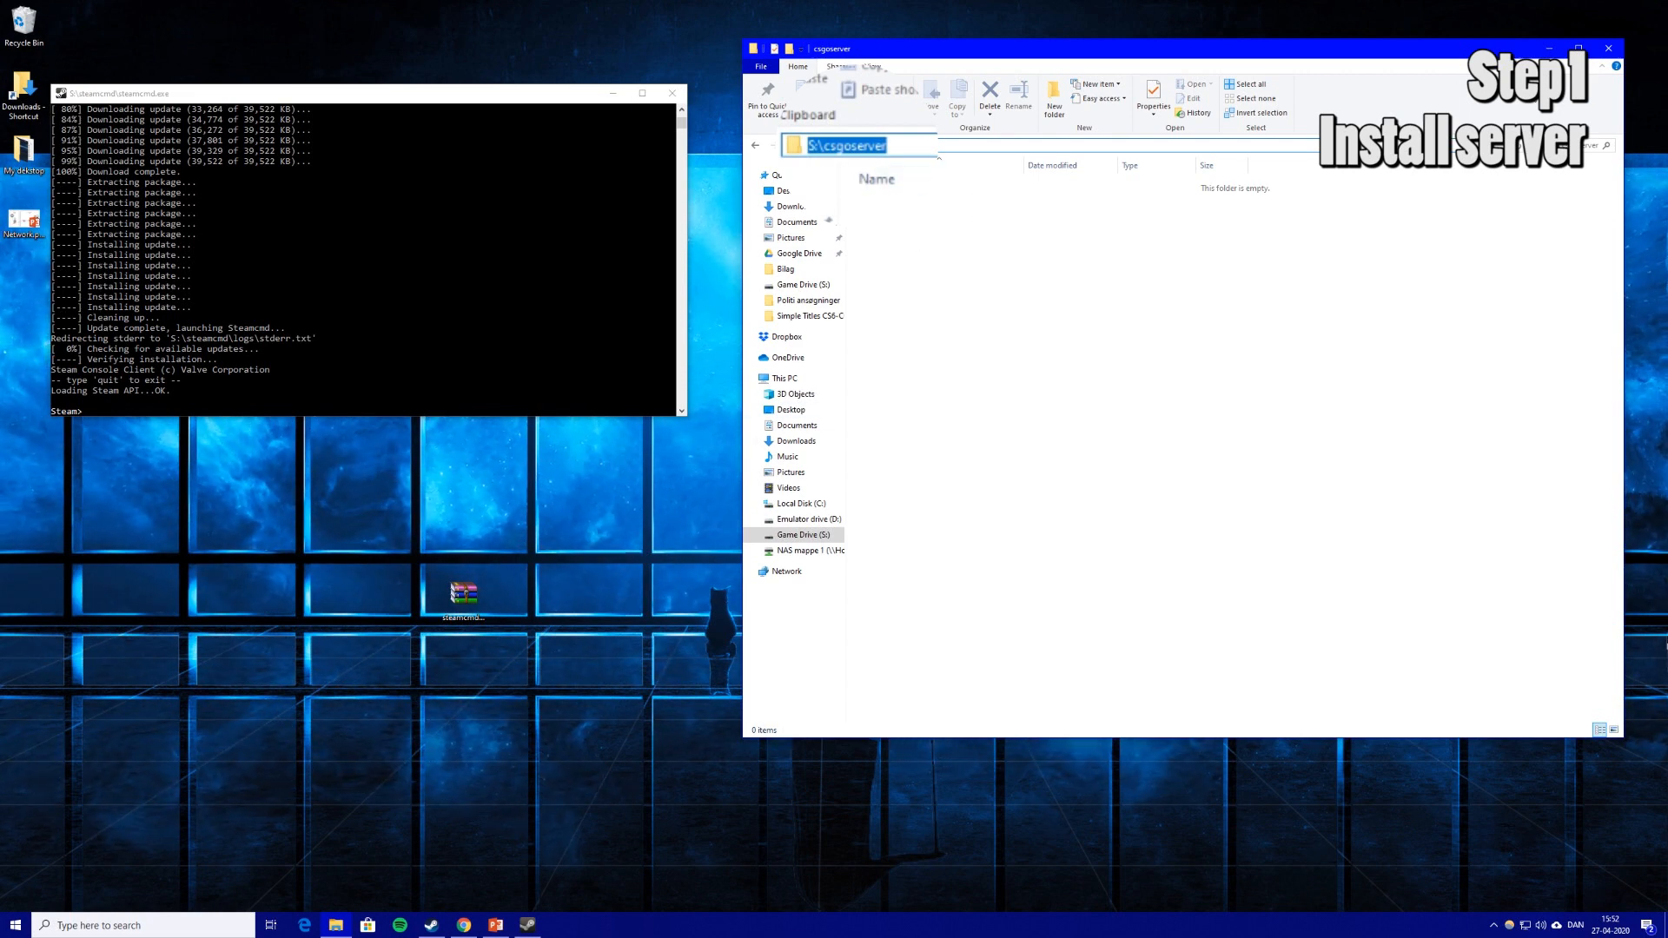
{"action": "key", "text": "alt+Up"}
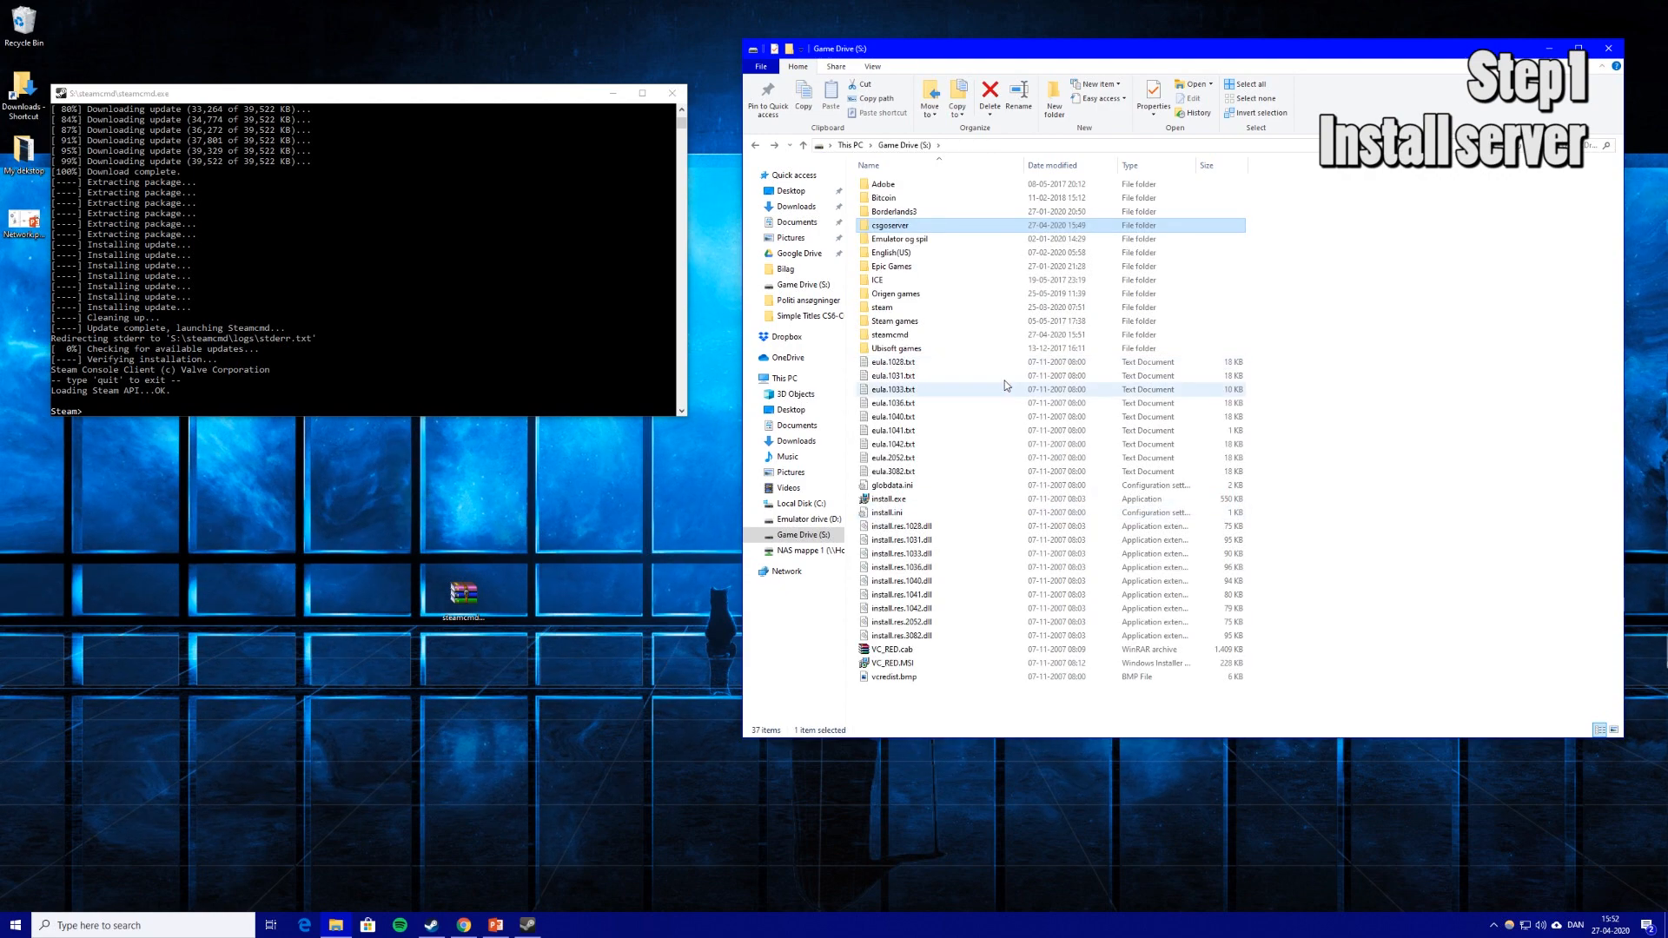
{"action": "left_click", "coordinate": [189, 413]}
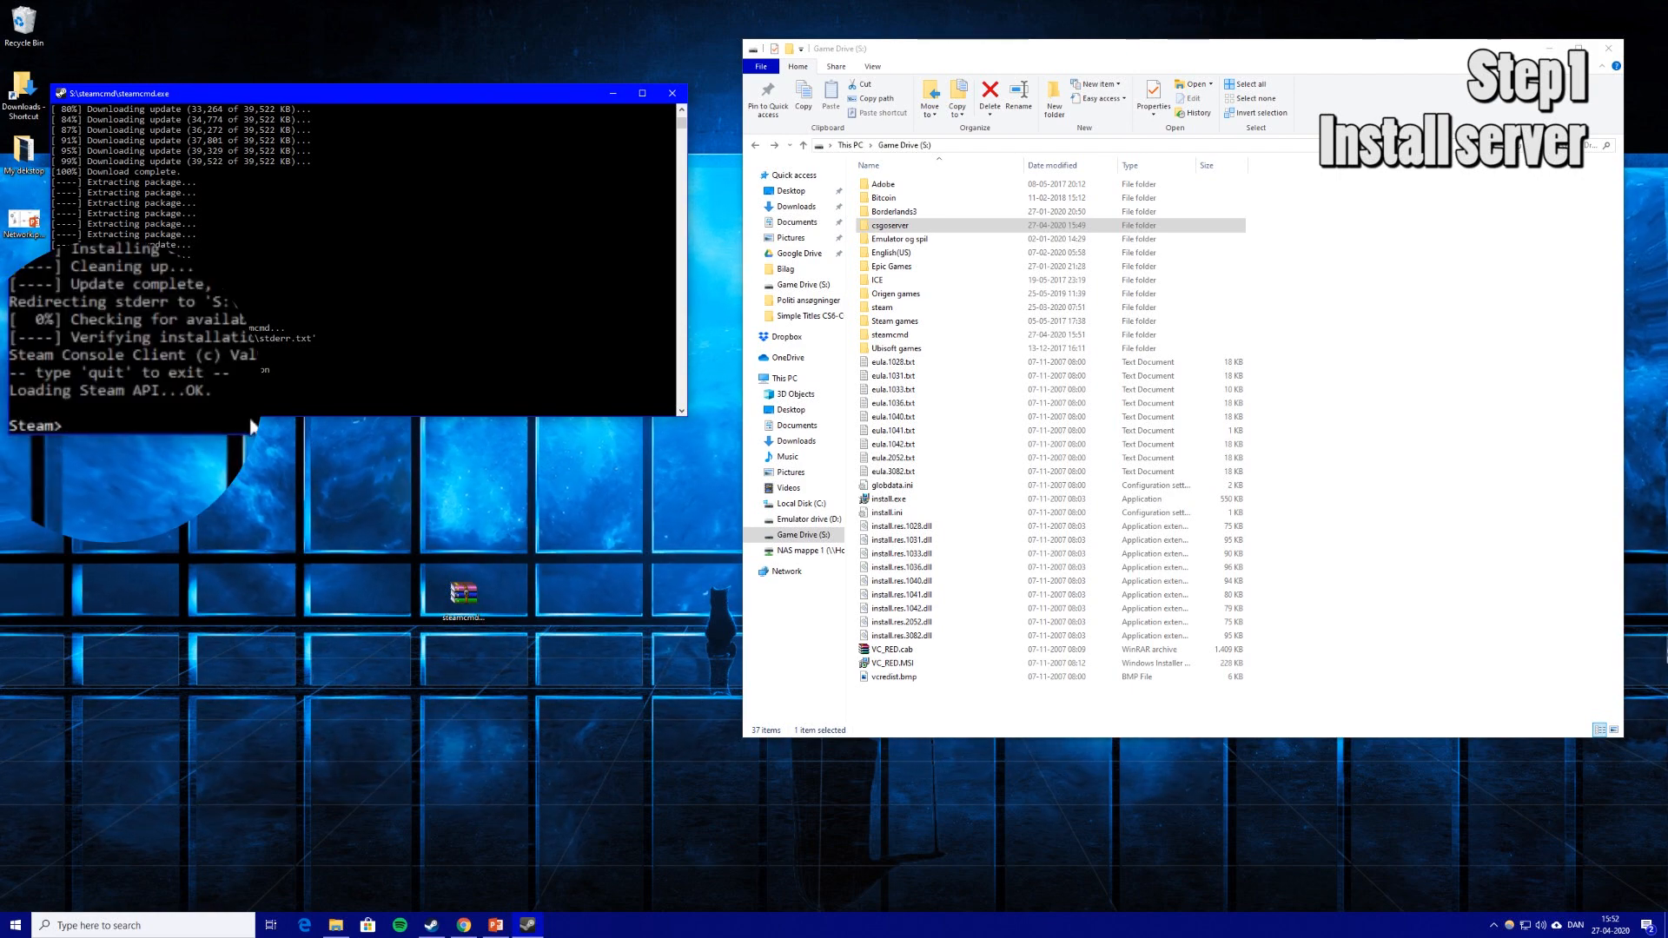
{"action": "type", "text": "login "}
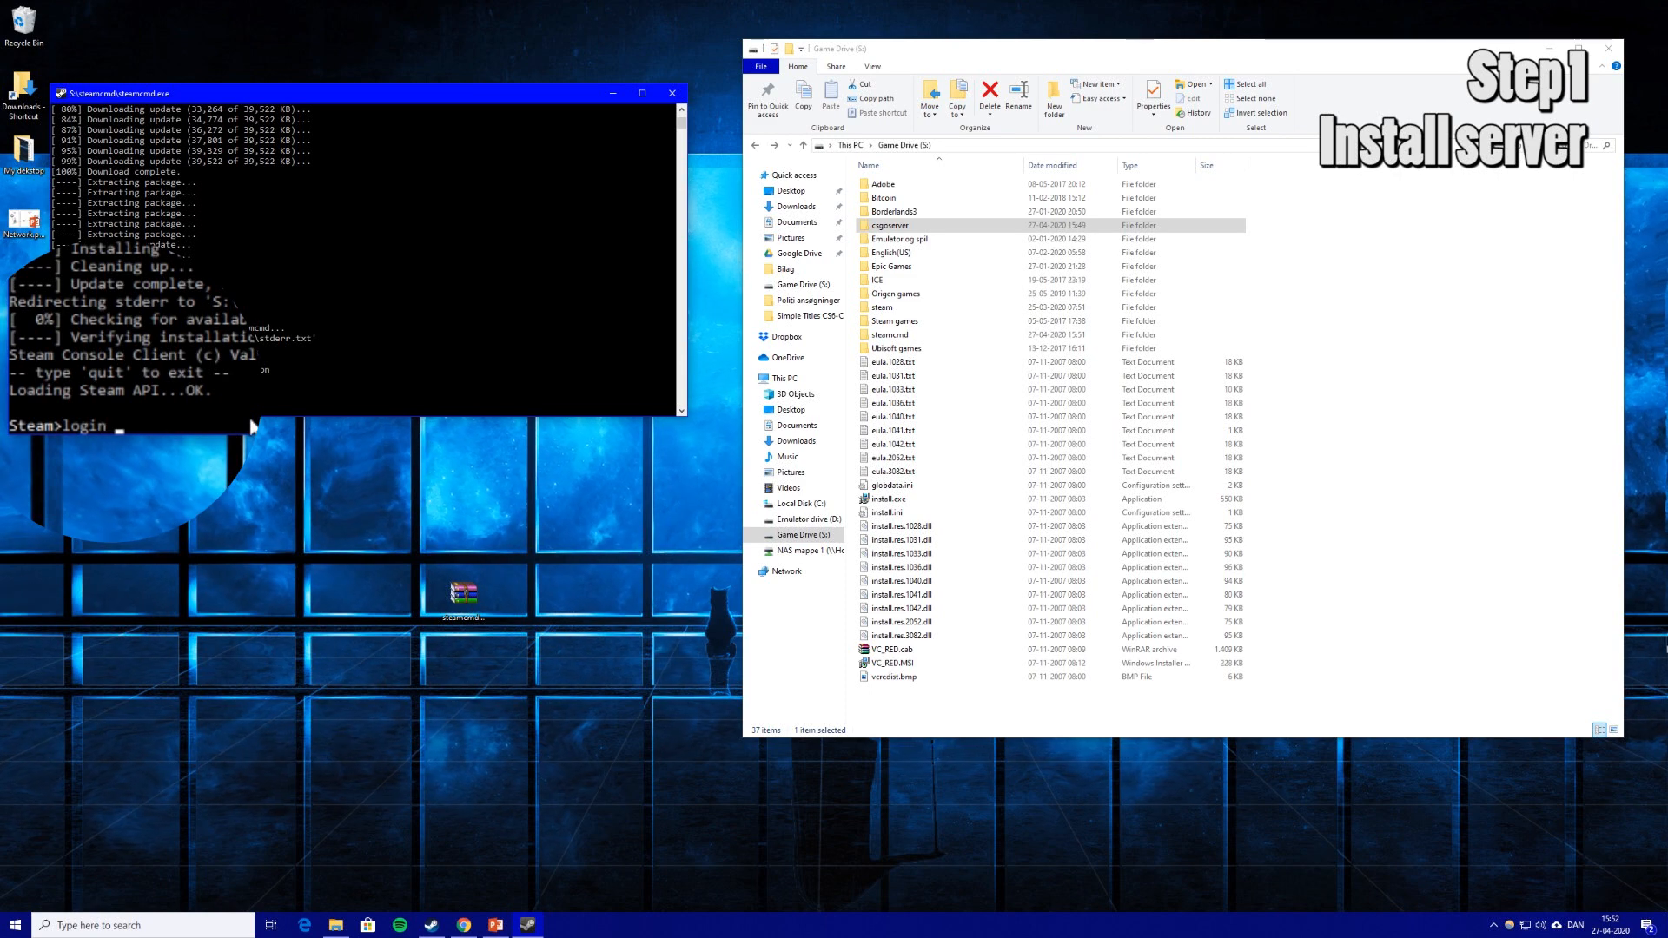
{"action": "type", "text": "an"}
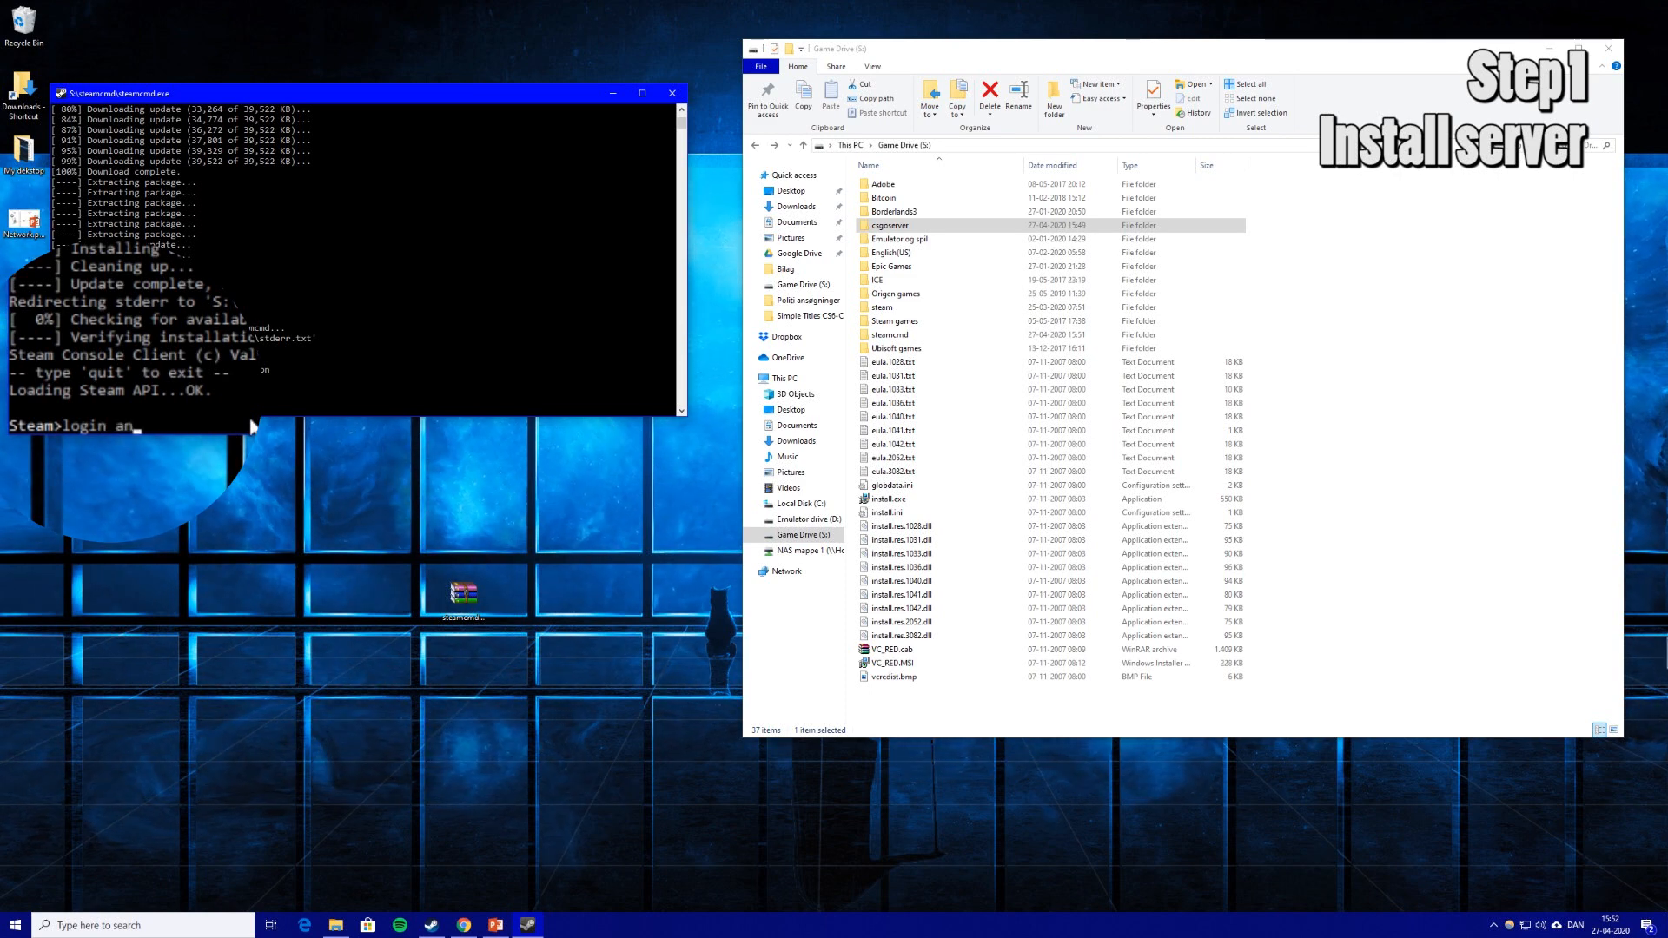
{"action": "type", "text": "onymous"}
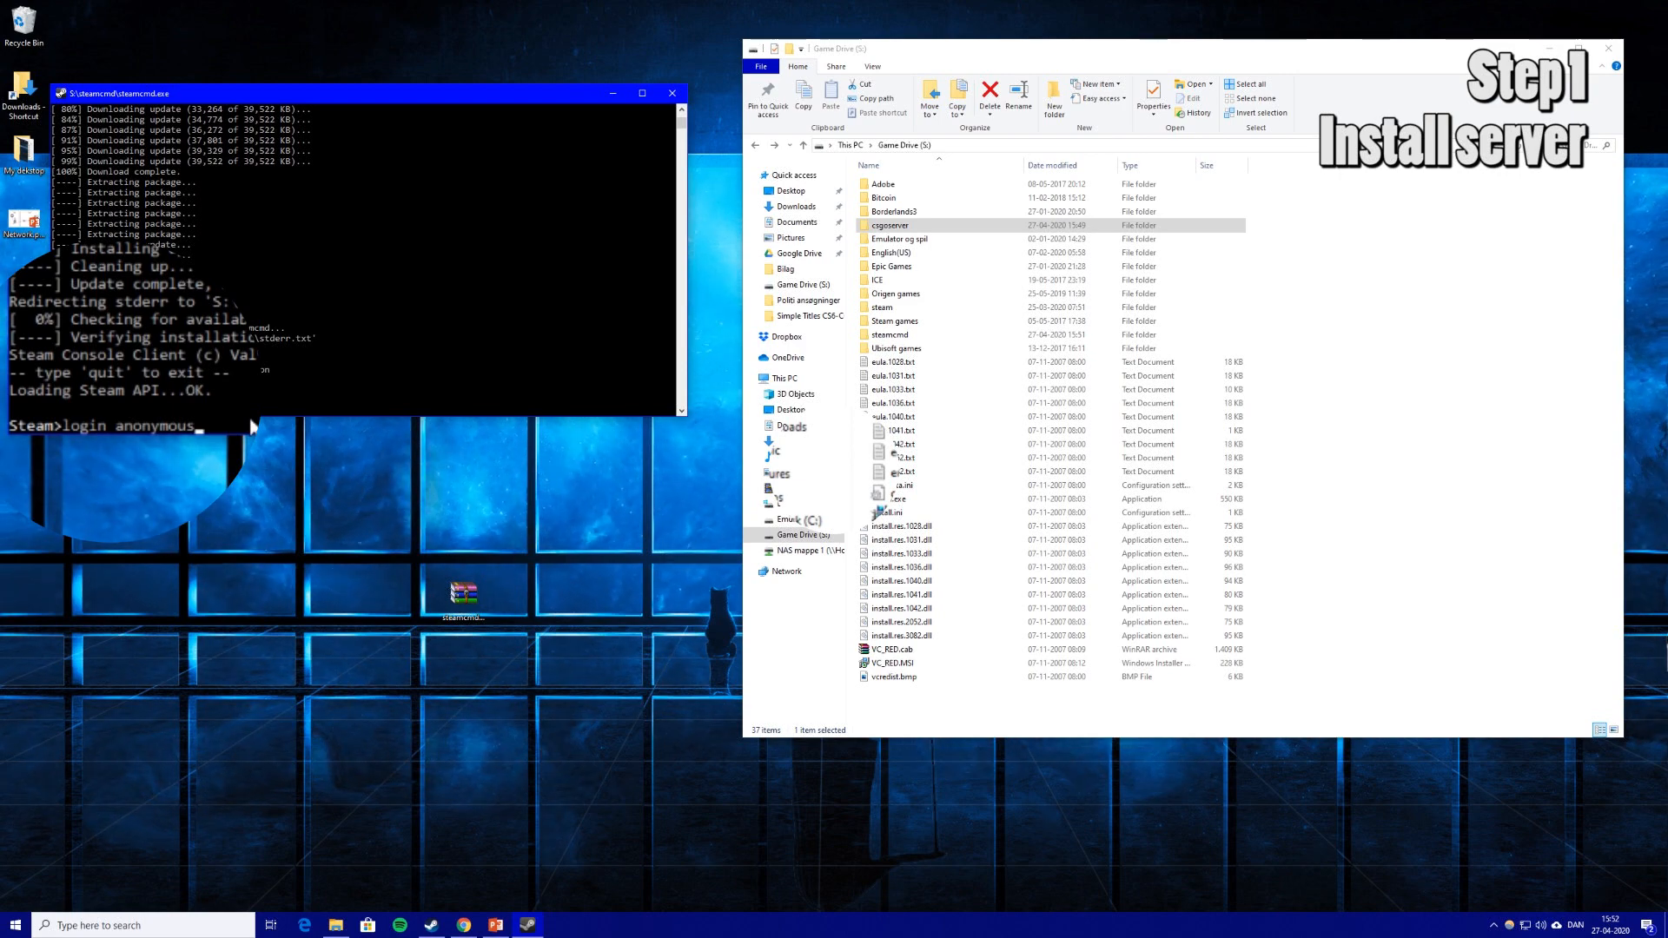
Submit login anonymous at the Steam> prompt to sign in without an account.
{"action": "key", "text": "Return"}
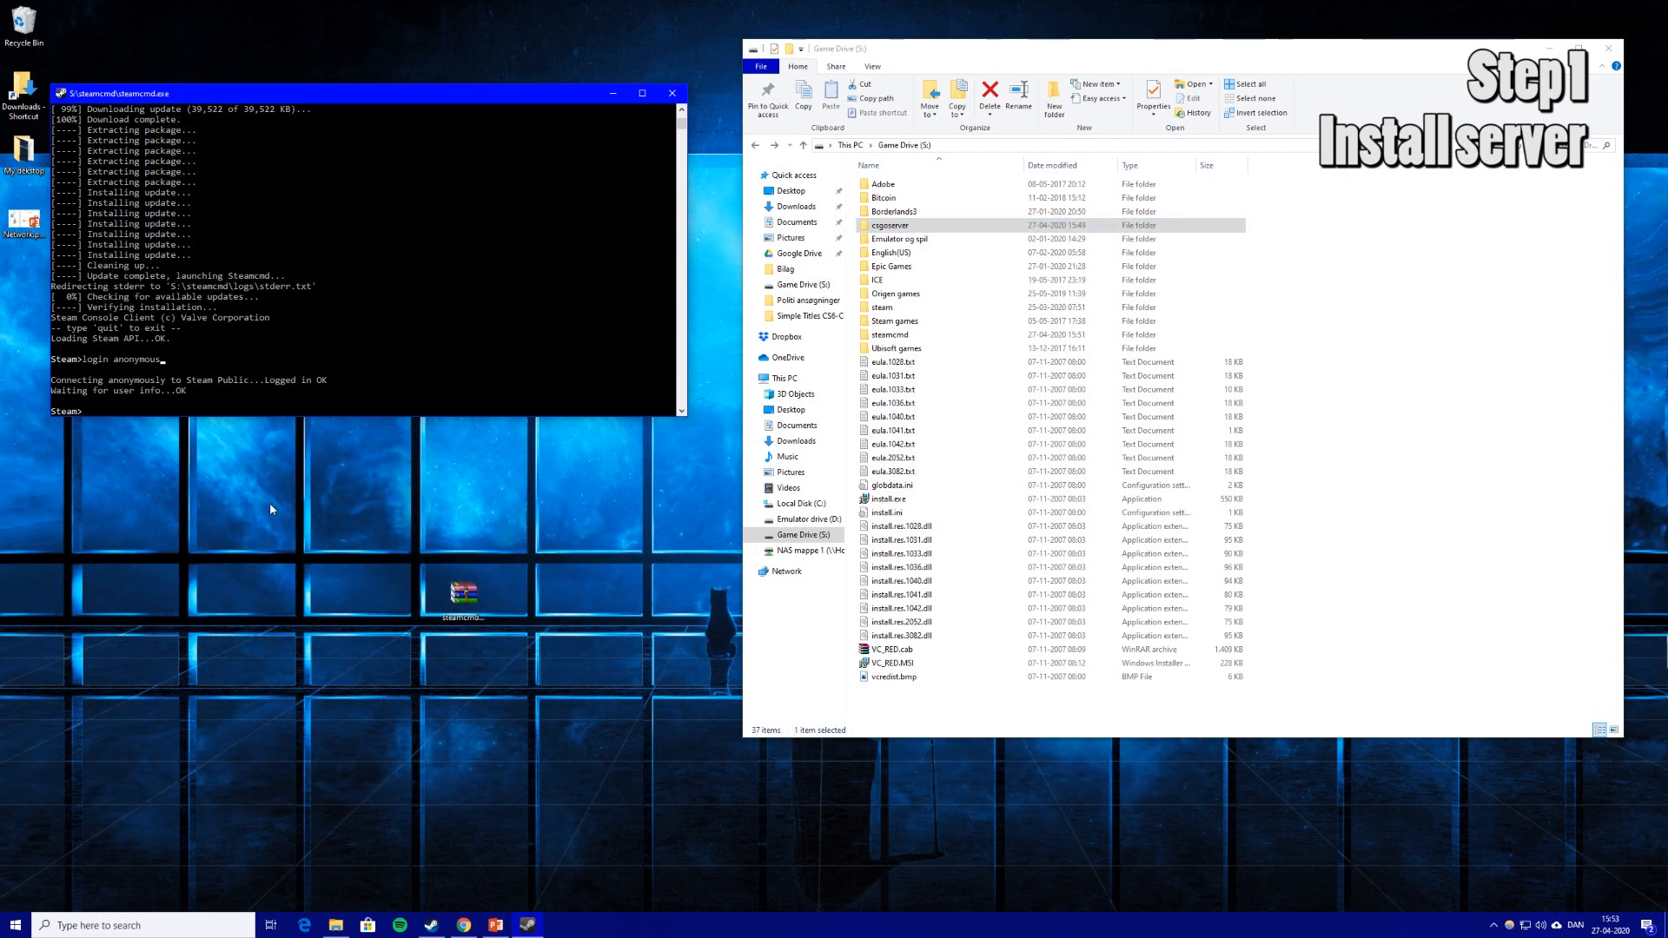
Run force_install_dir S:\csgoserver in the SteamCMD console.
{"action": "type", "text": "forc"}
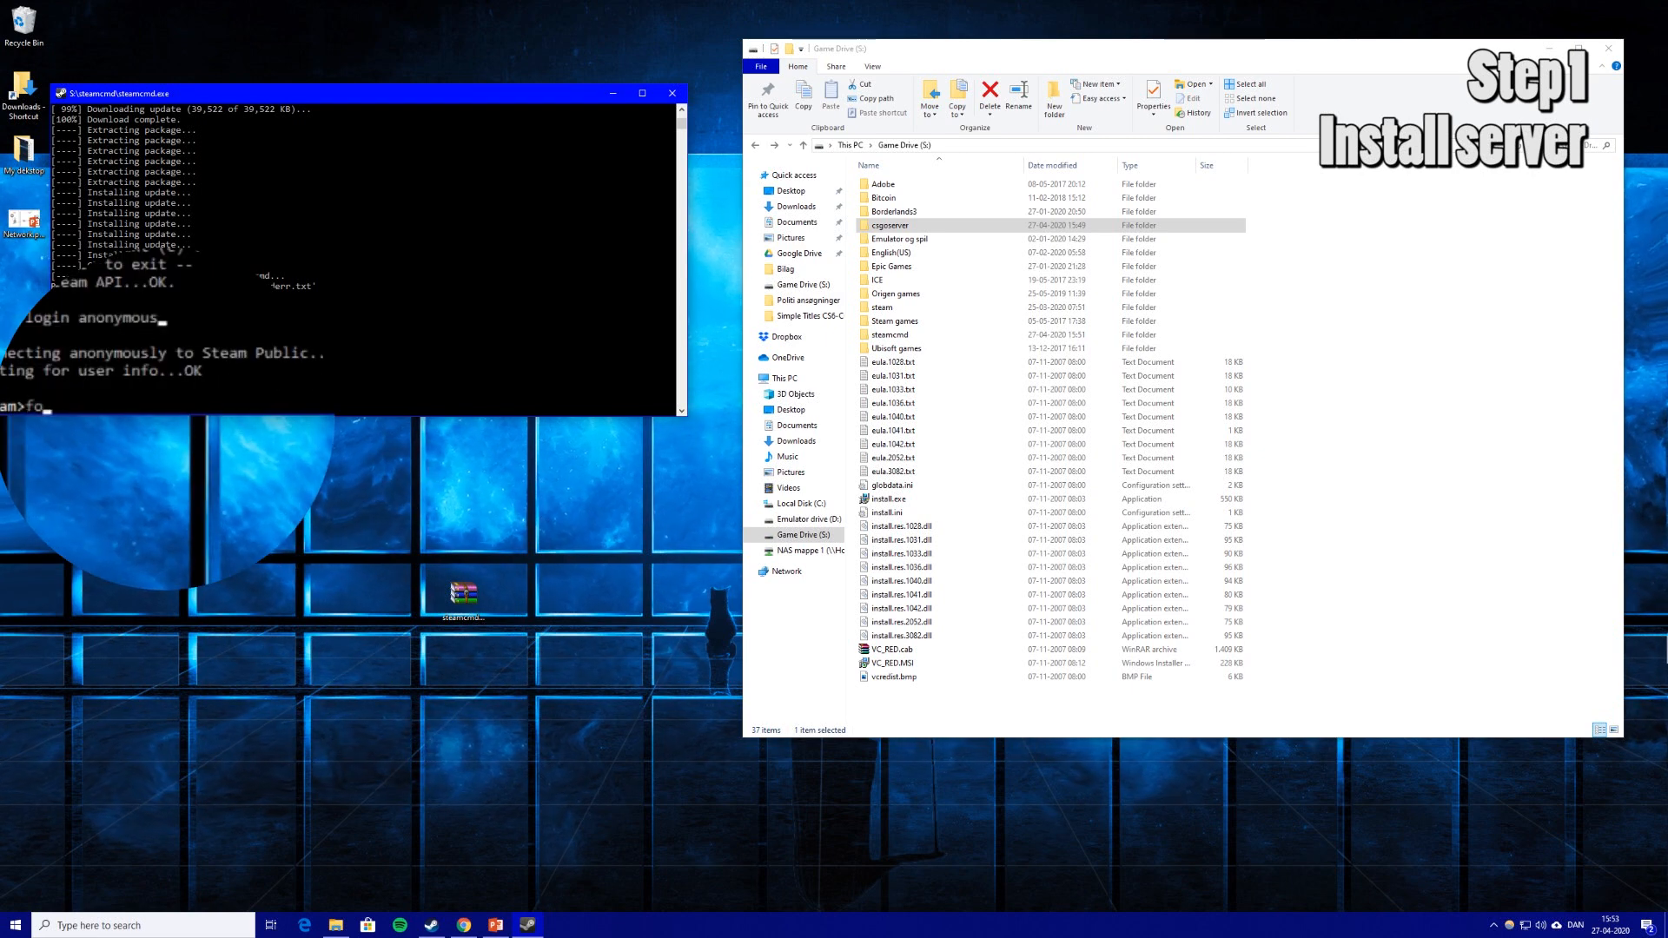
{"action": "type", "text": "e "}
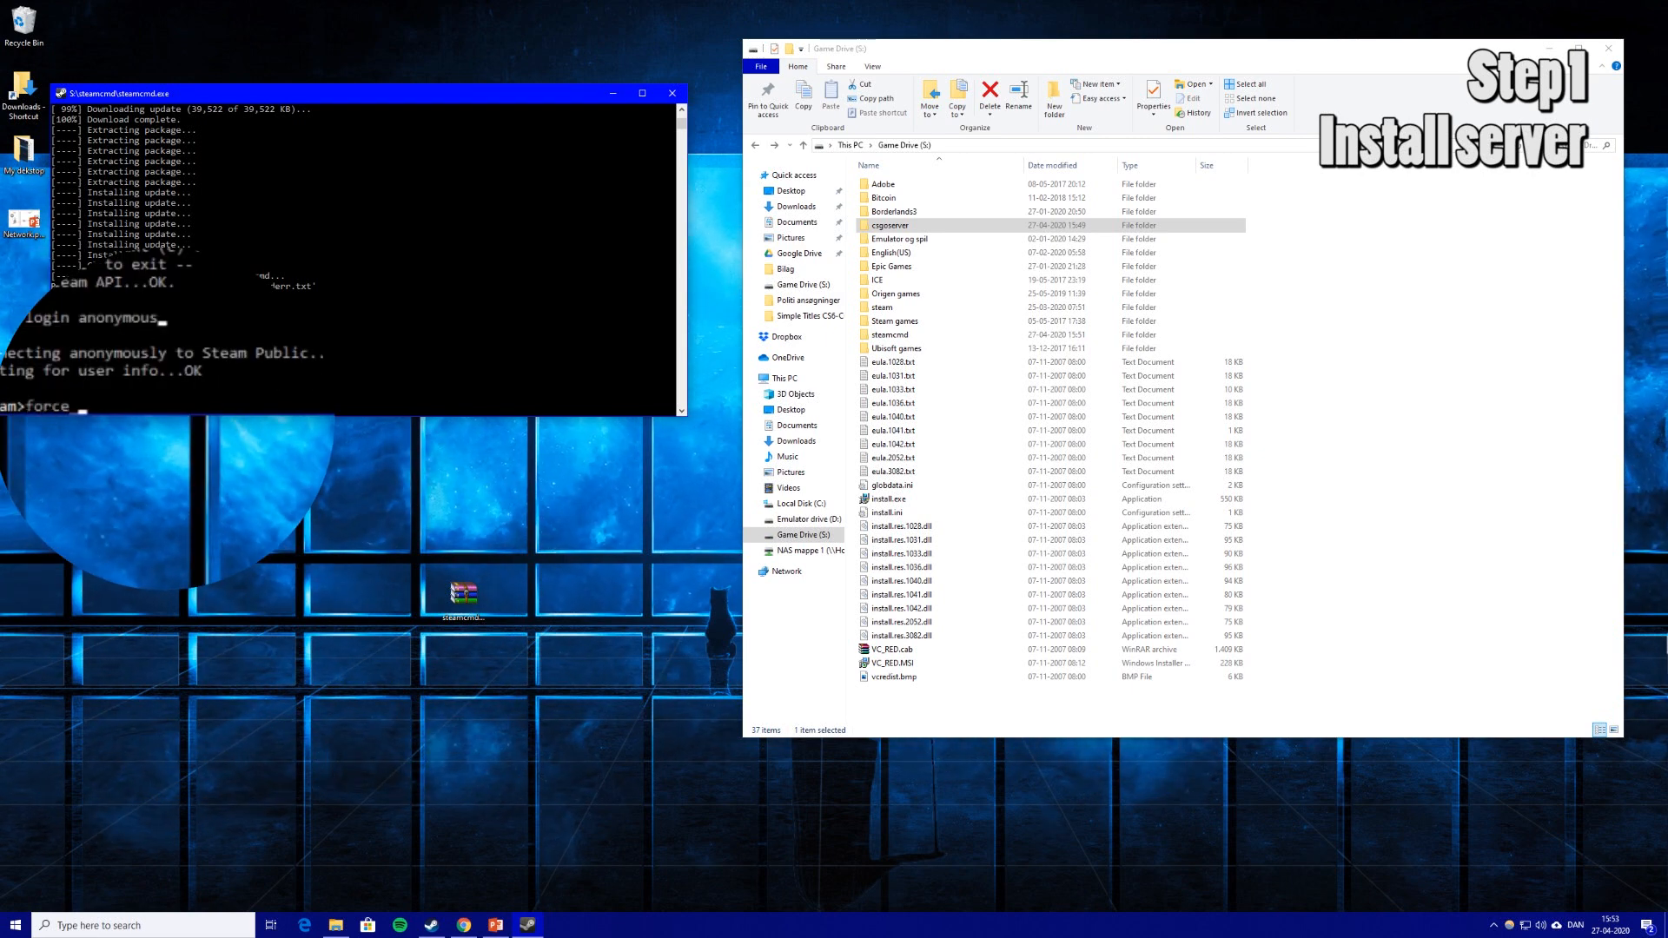
{"action": "type", "text": "install"}
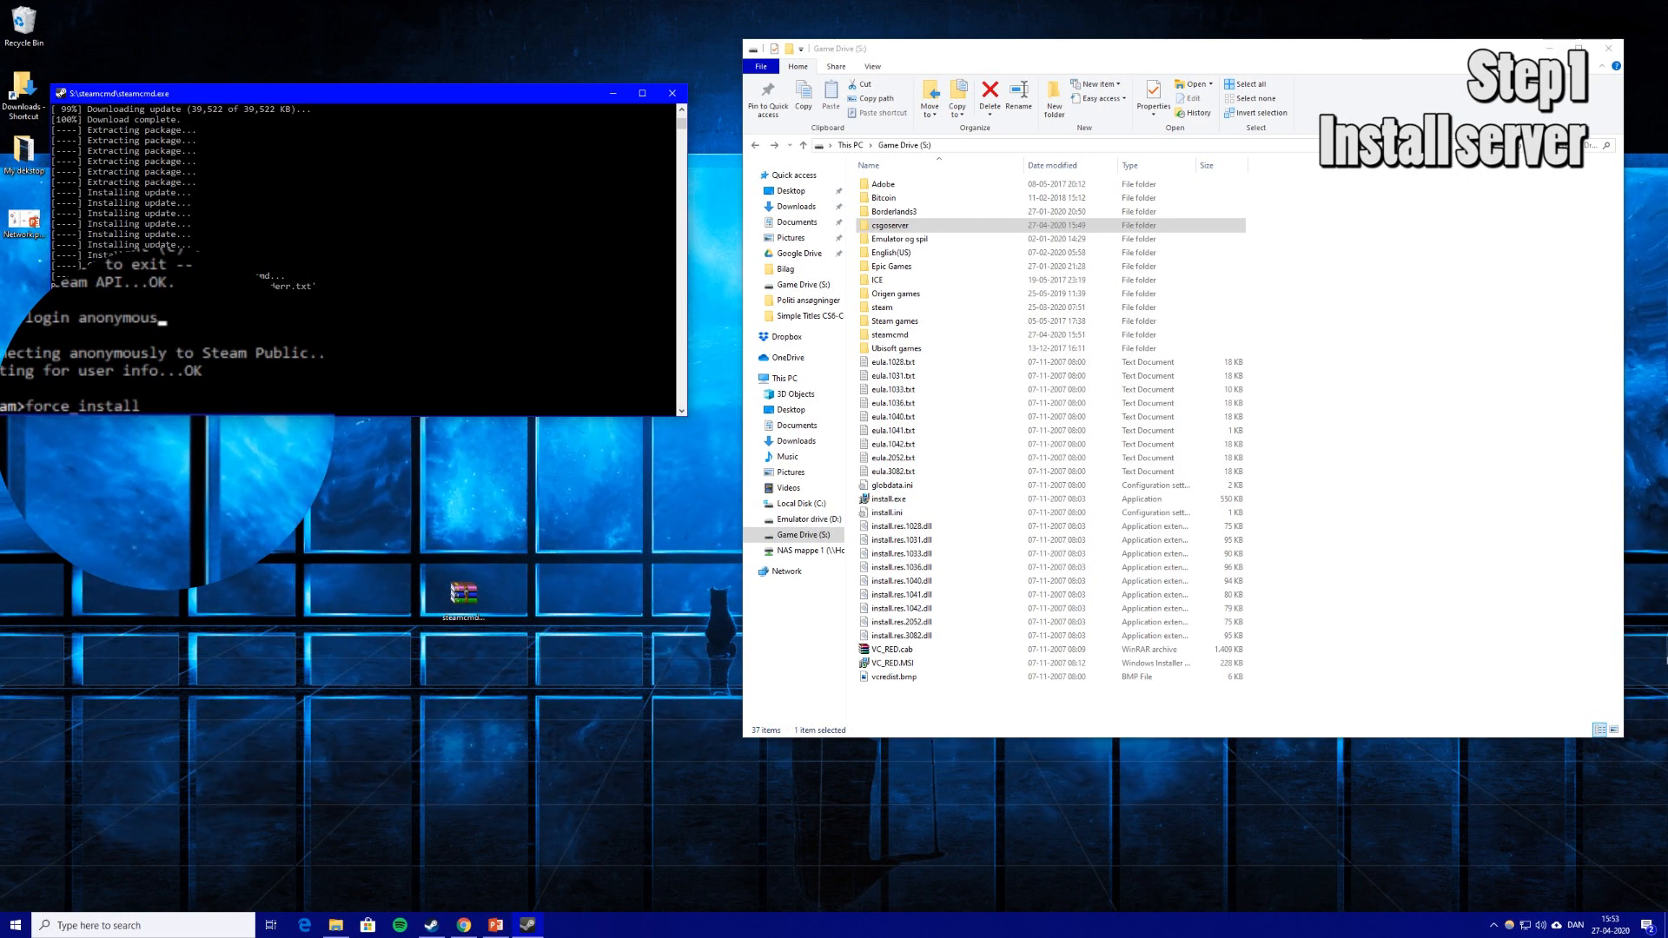
{"action": "type", "text": "_dir"}
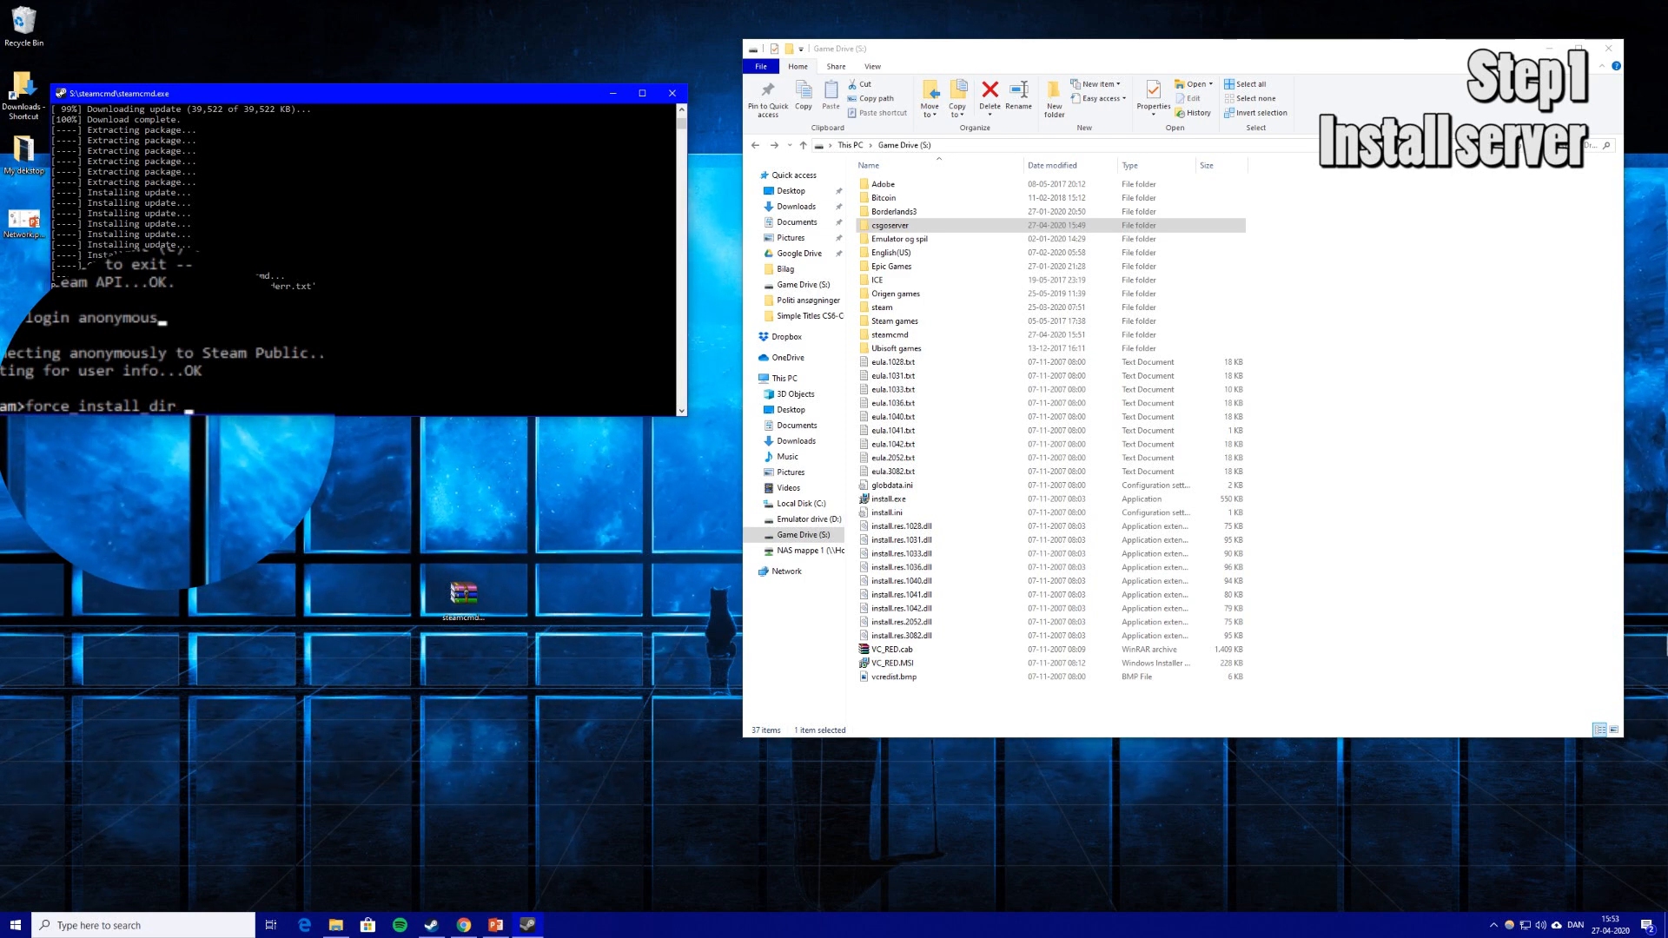
{"action": "type", "text": "S:\\csgoserver"}
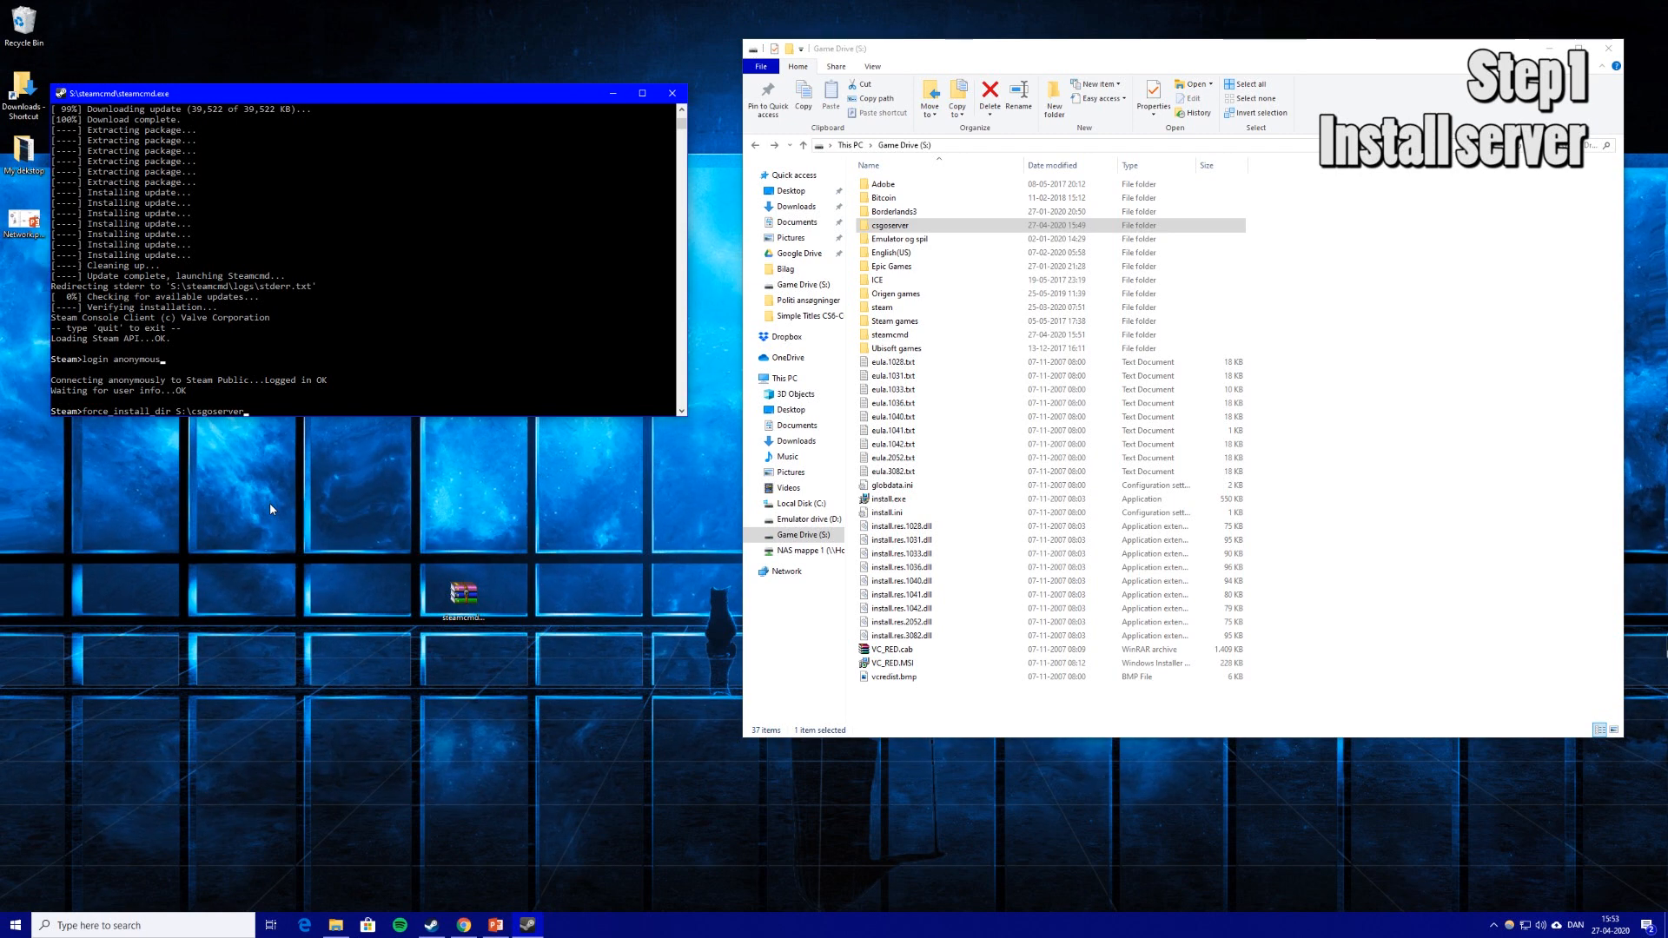
{"action": "key", "text": "Return"}
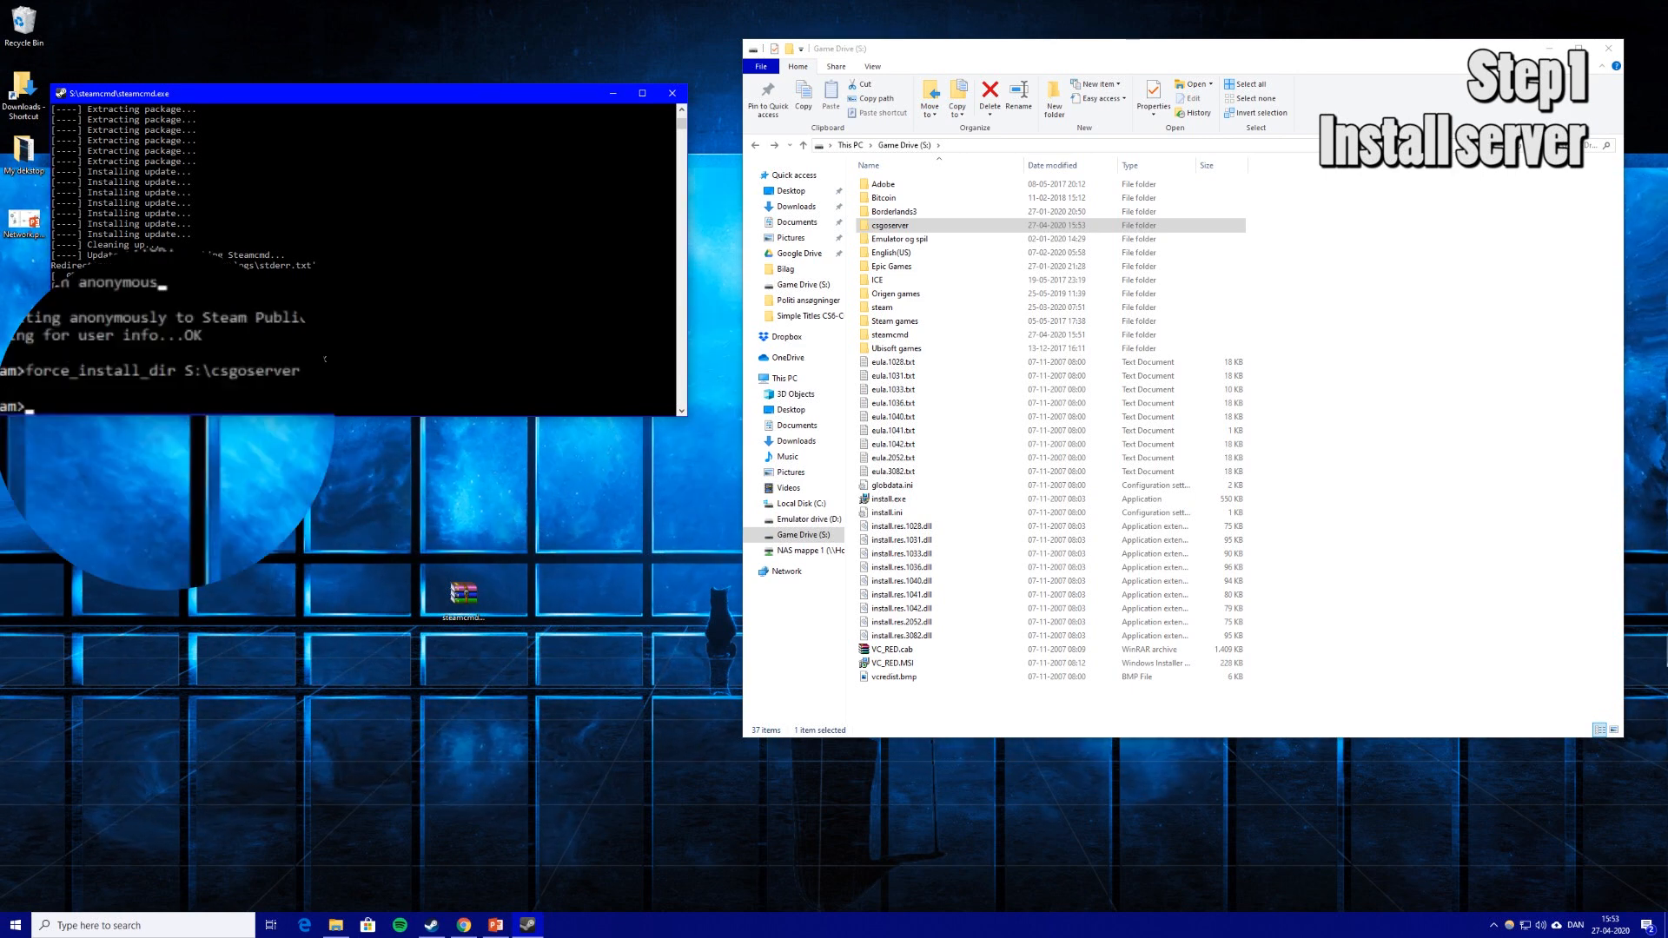
Run app_update 740 validate to download the CS:GO dedicated server files.
{"action": "type", "text": "app"}
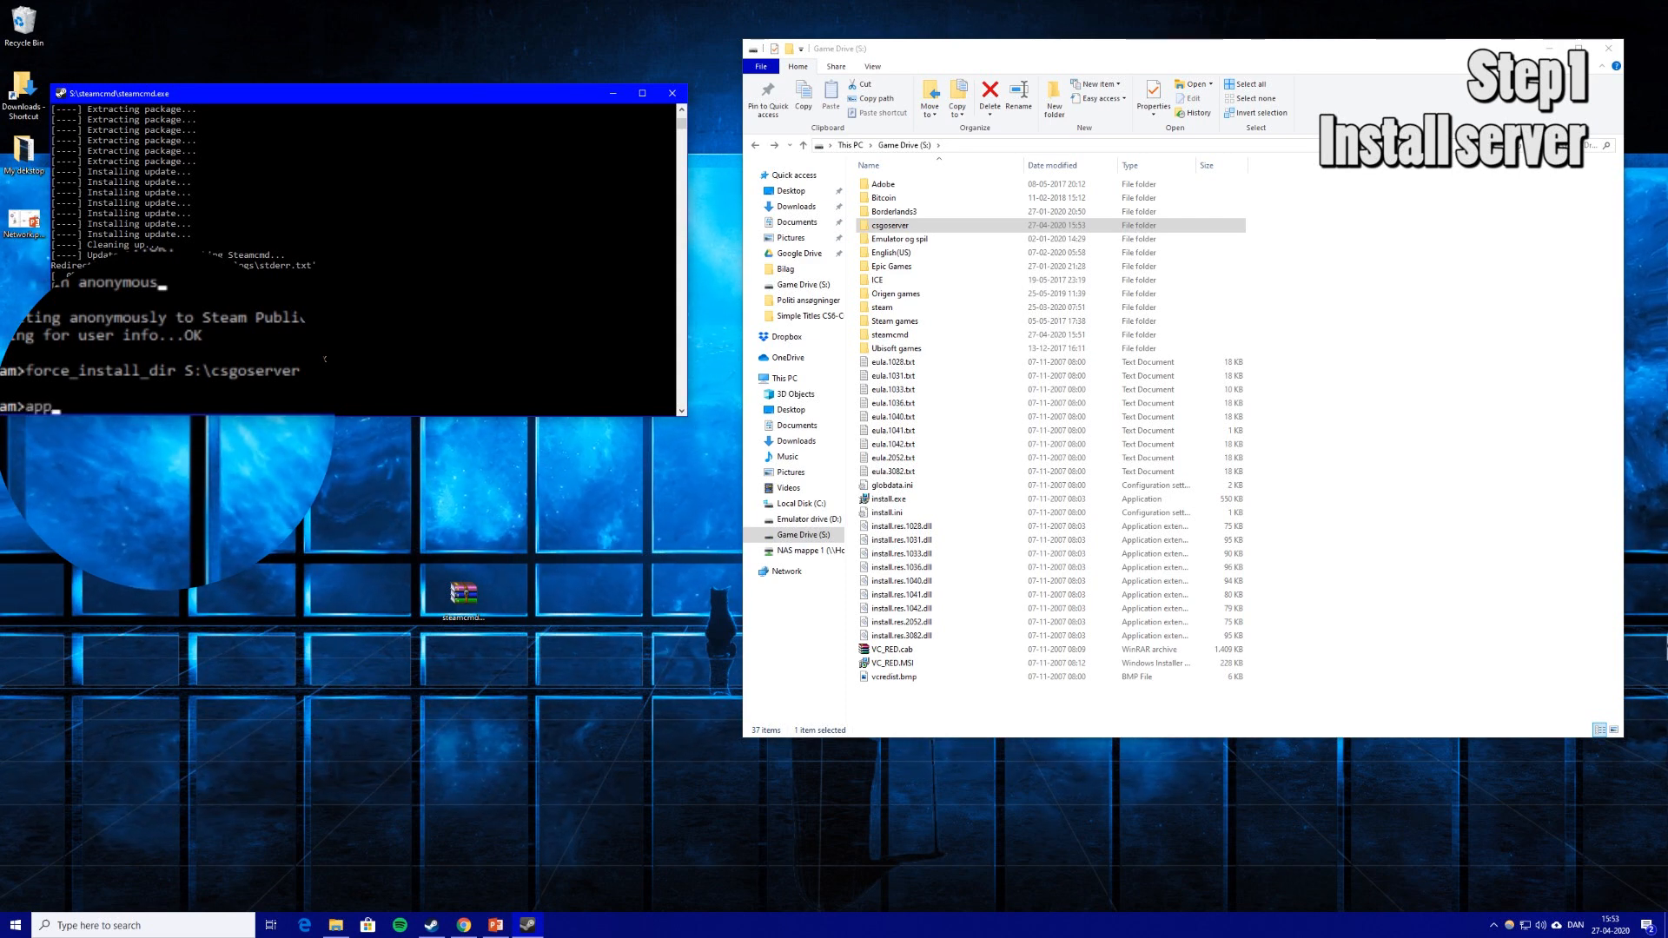
{"action": "type", "text": " update 7"}
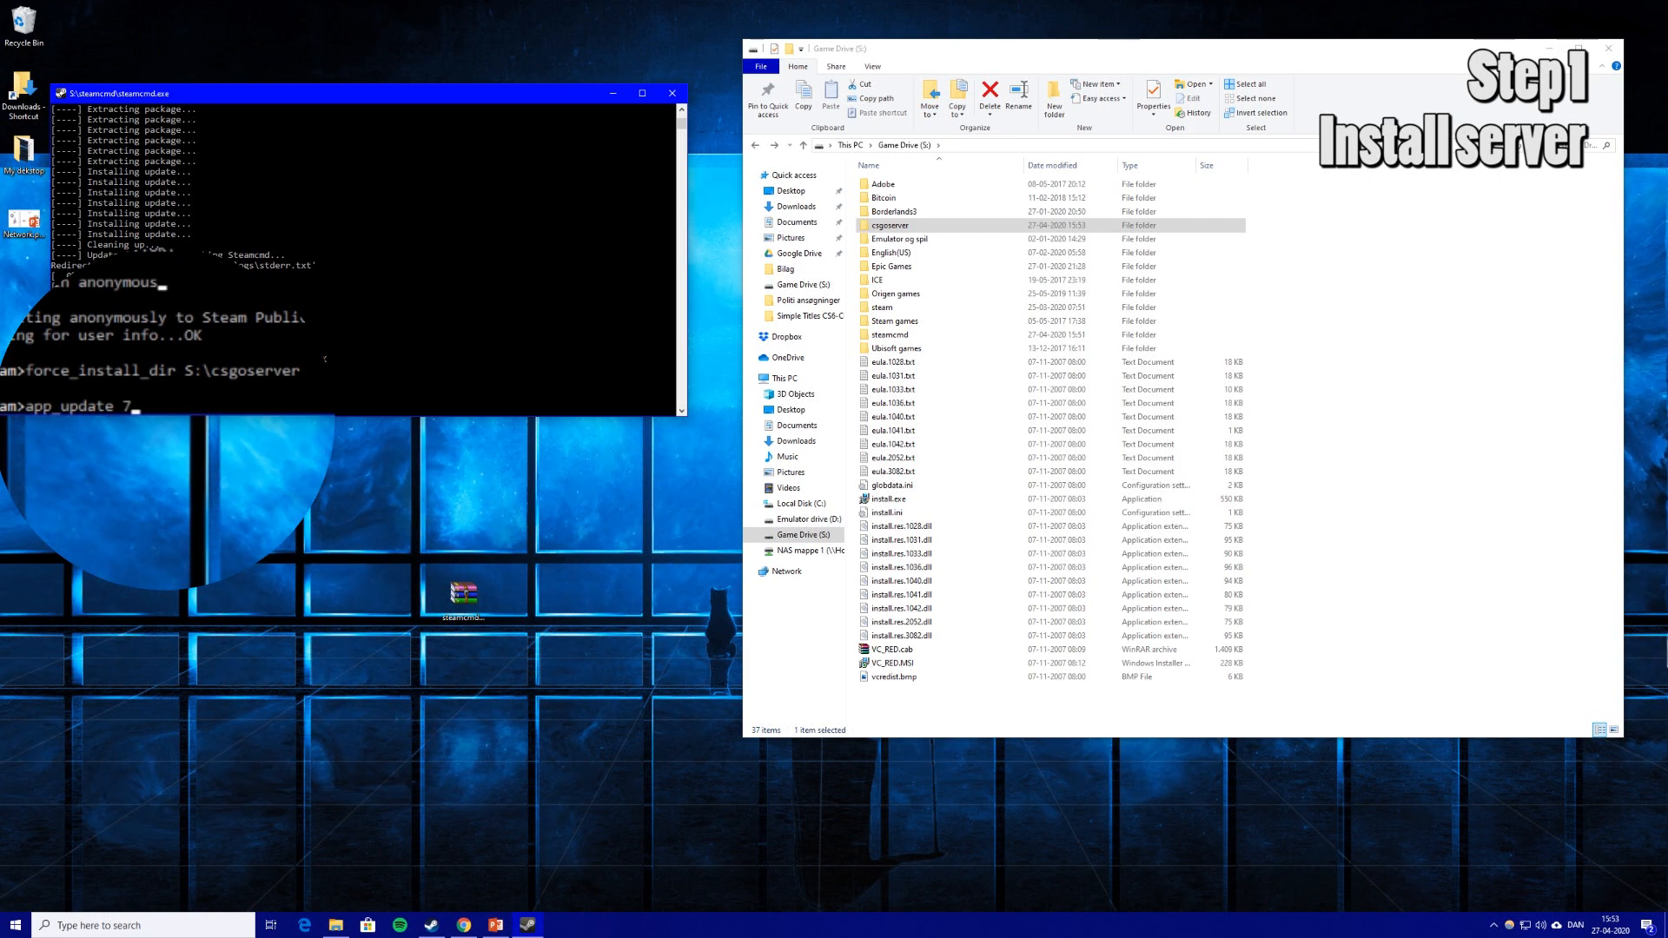
{"action": "type", "text": "40 v"}
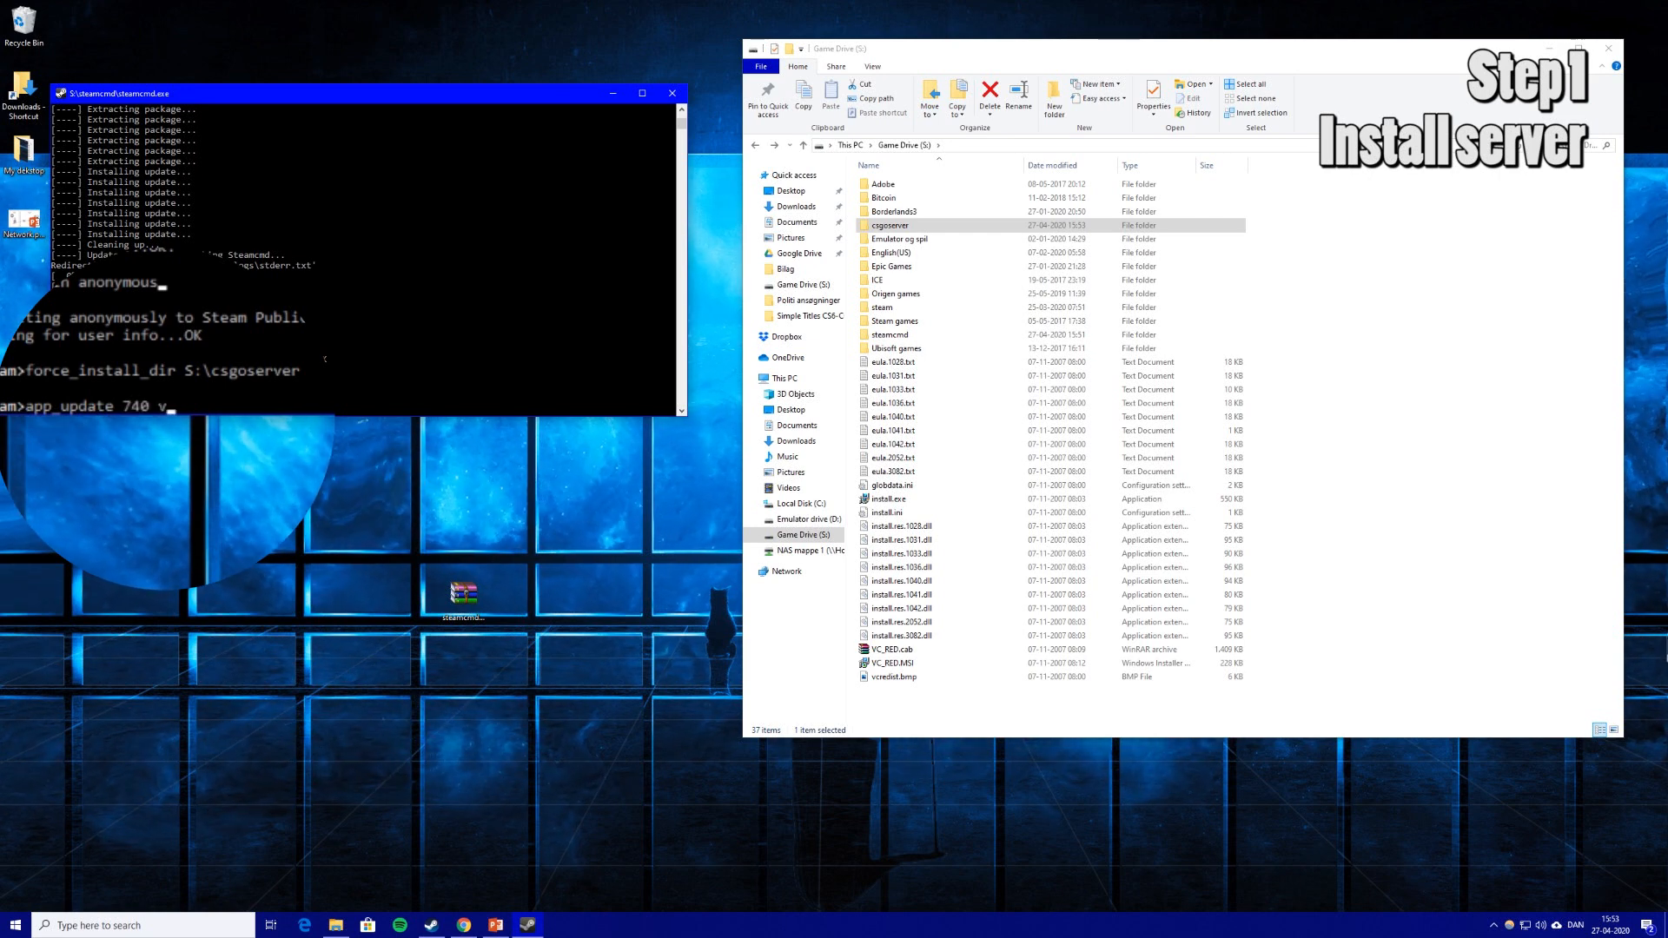
{"action": "type", "text": "alidate"}
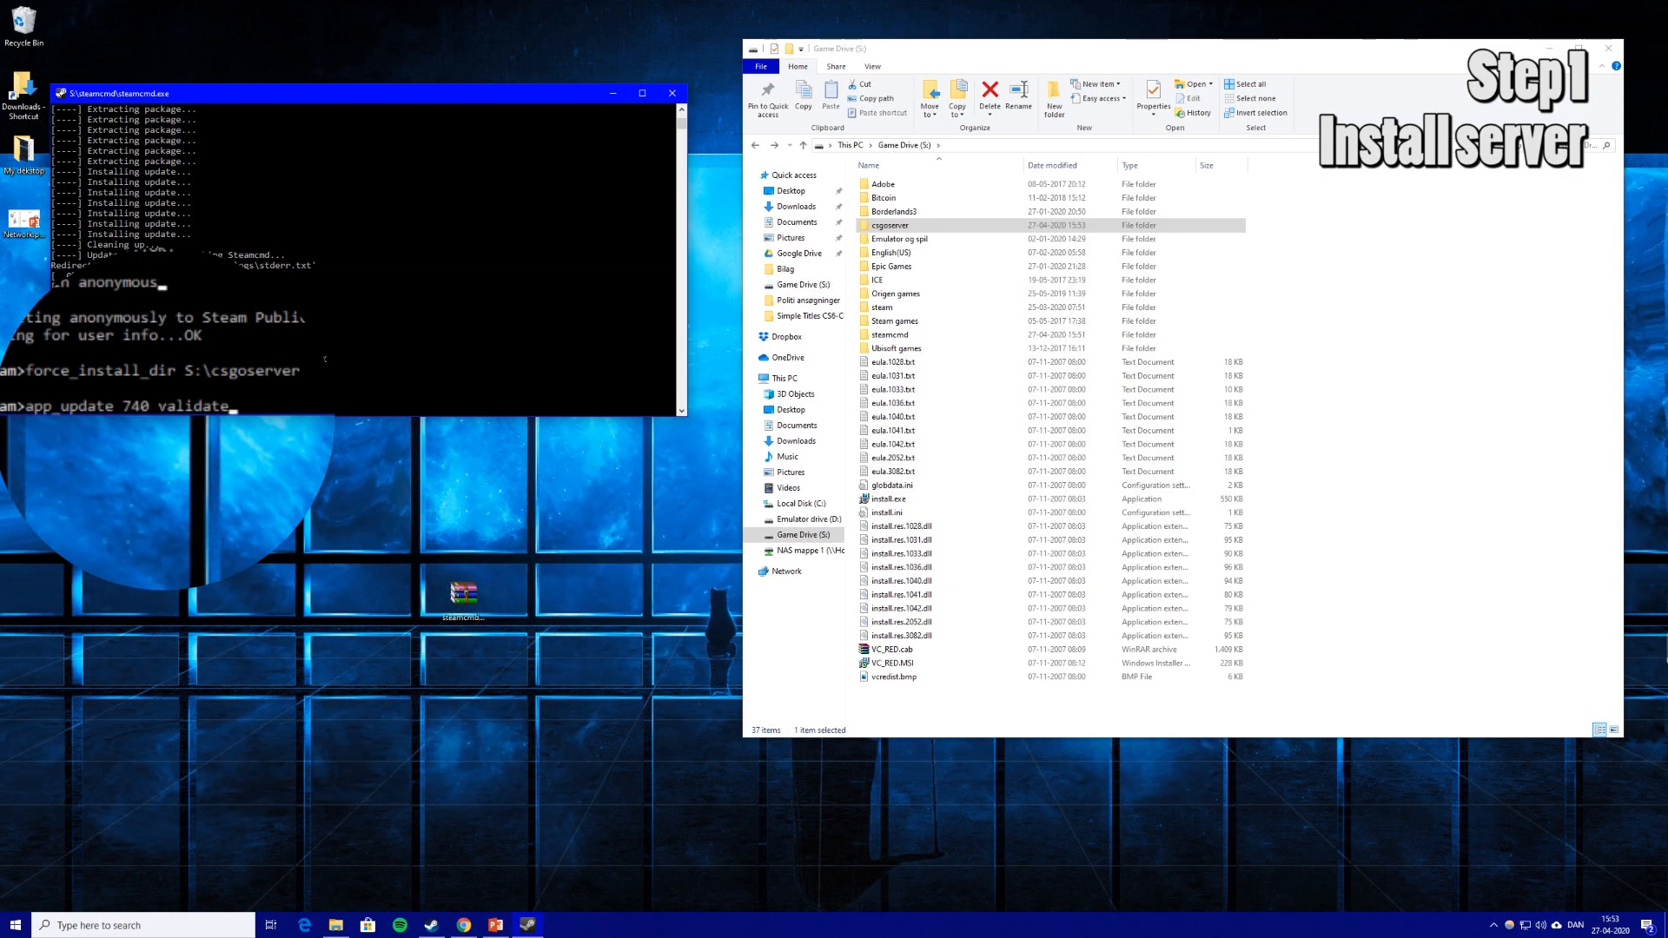
{"action": "key", "text": "Return"}
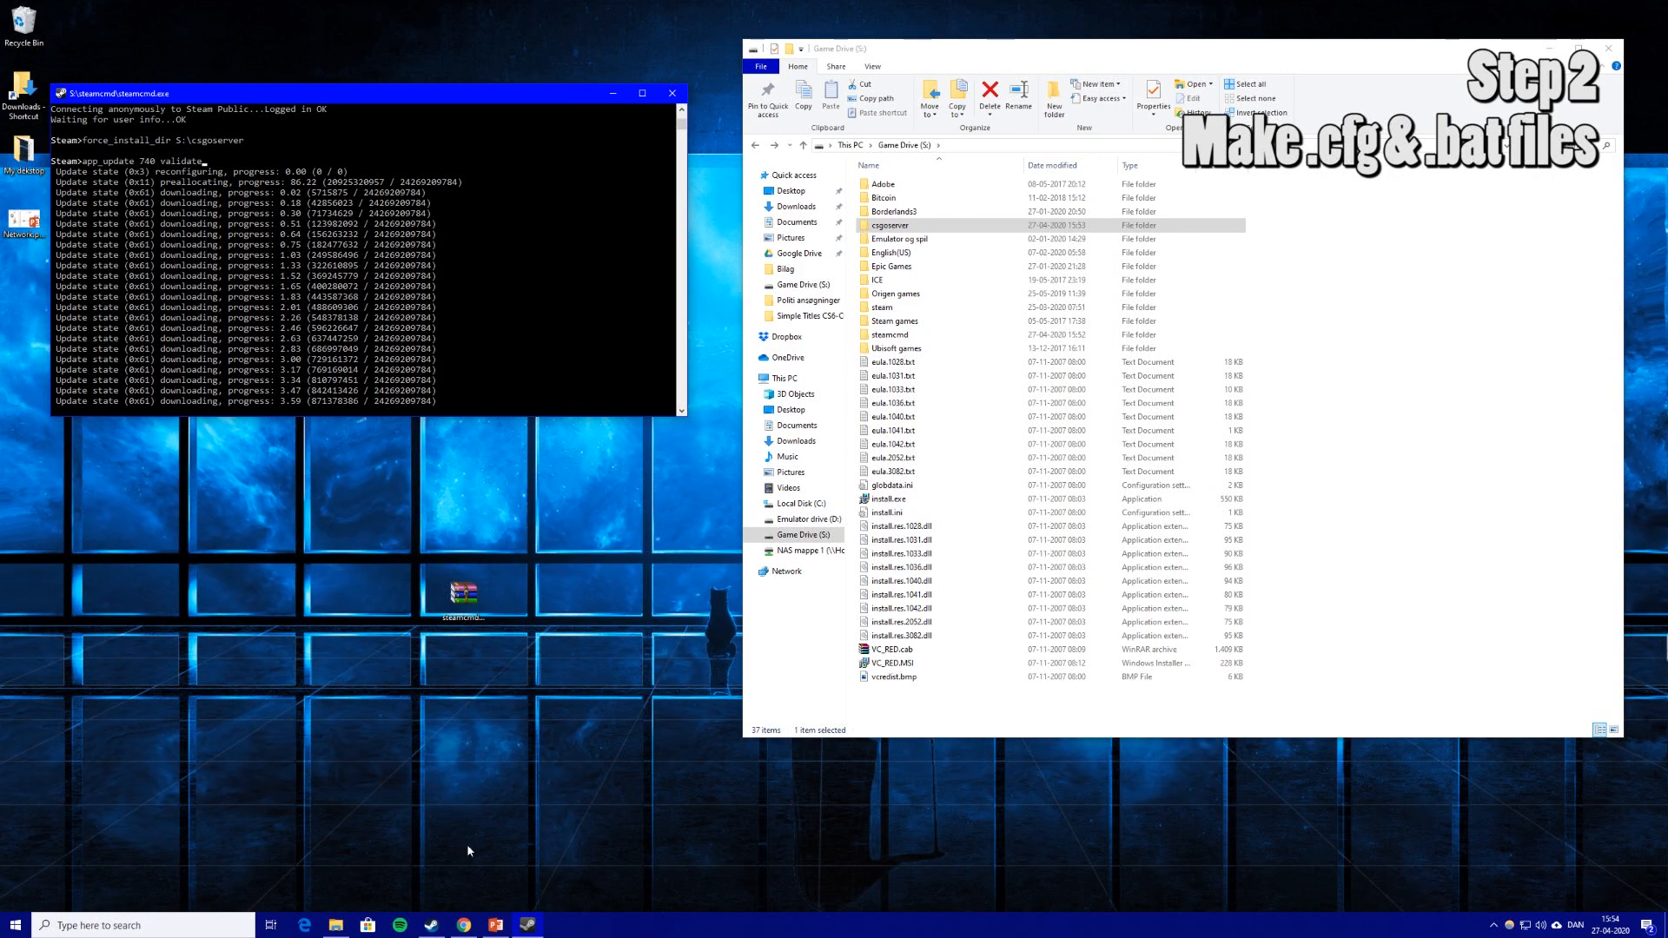
Search 'steam token' in a new Chrome tab and open Steam's game server account page.
{"action": "left_click", "coordinate": [469, 927]}
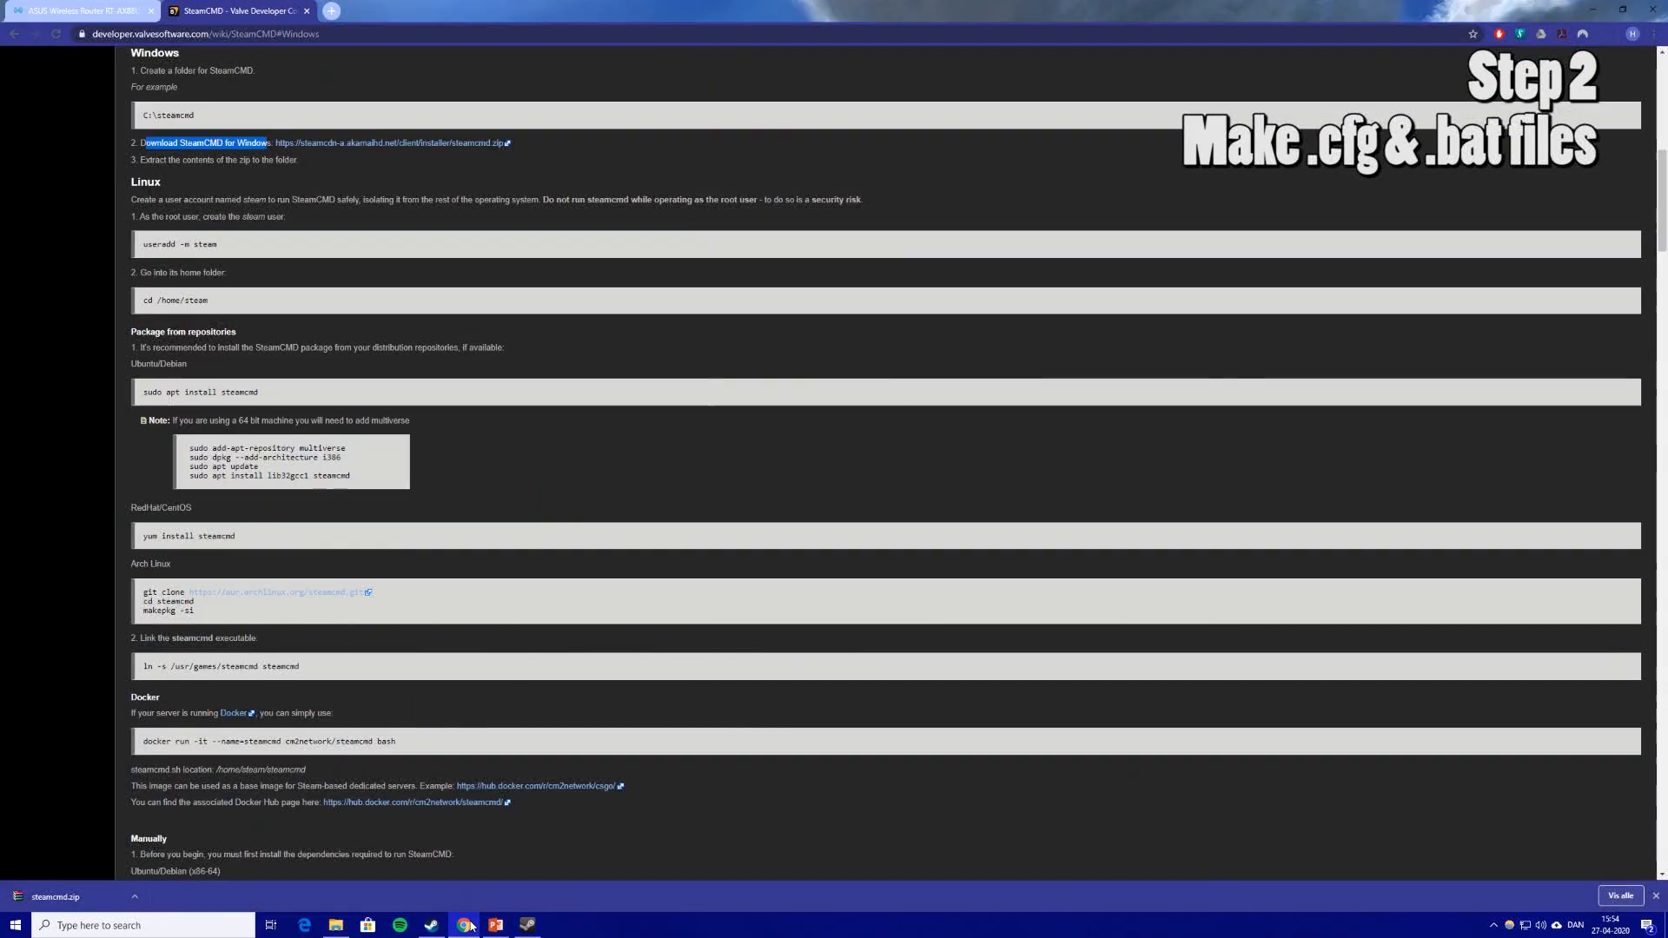
{"action": "left_click", "coordinate": [330, 11]}
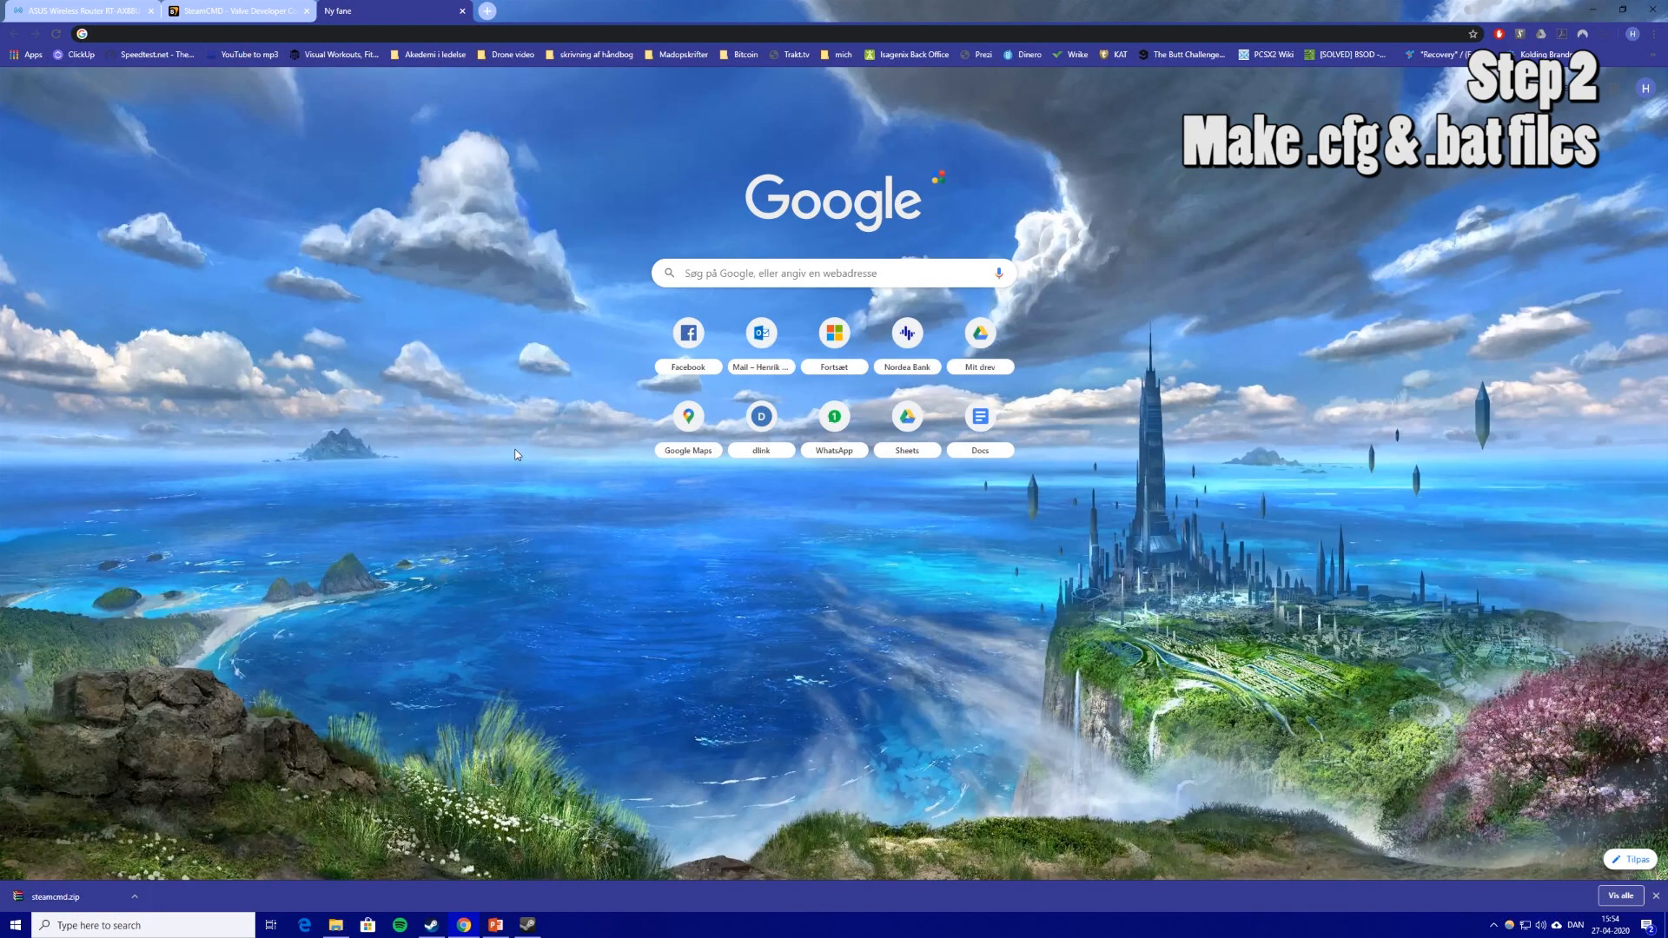
{"action": "type", "text": "steam token"}
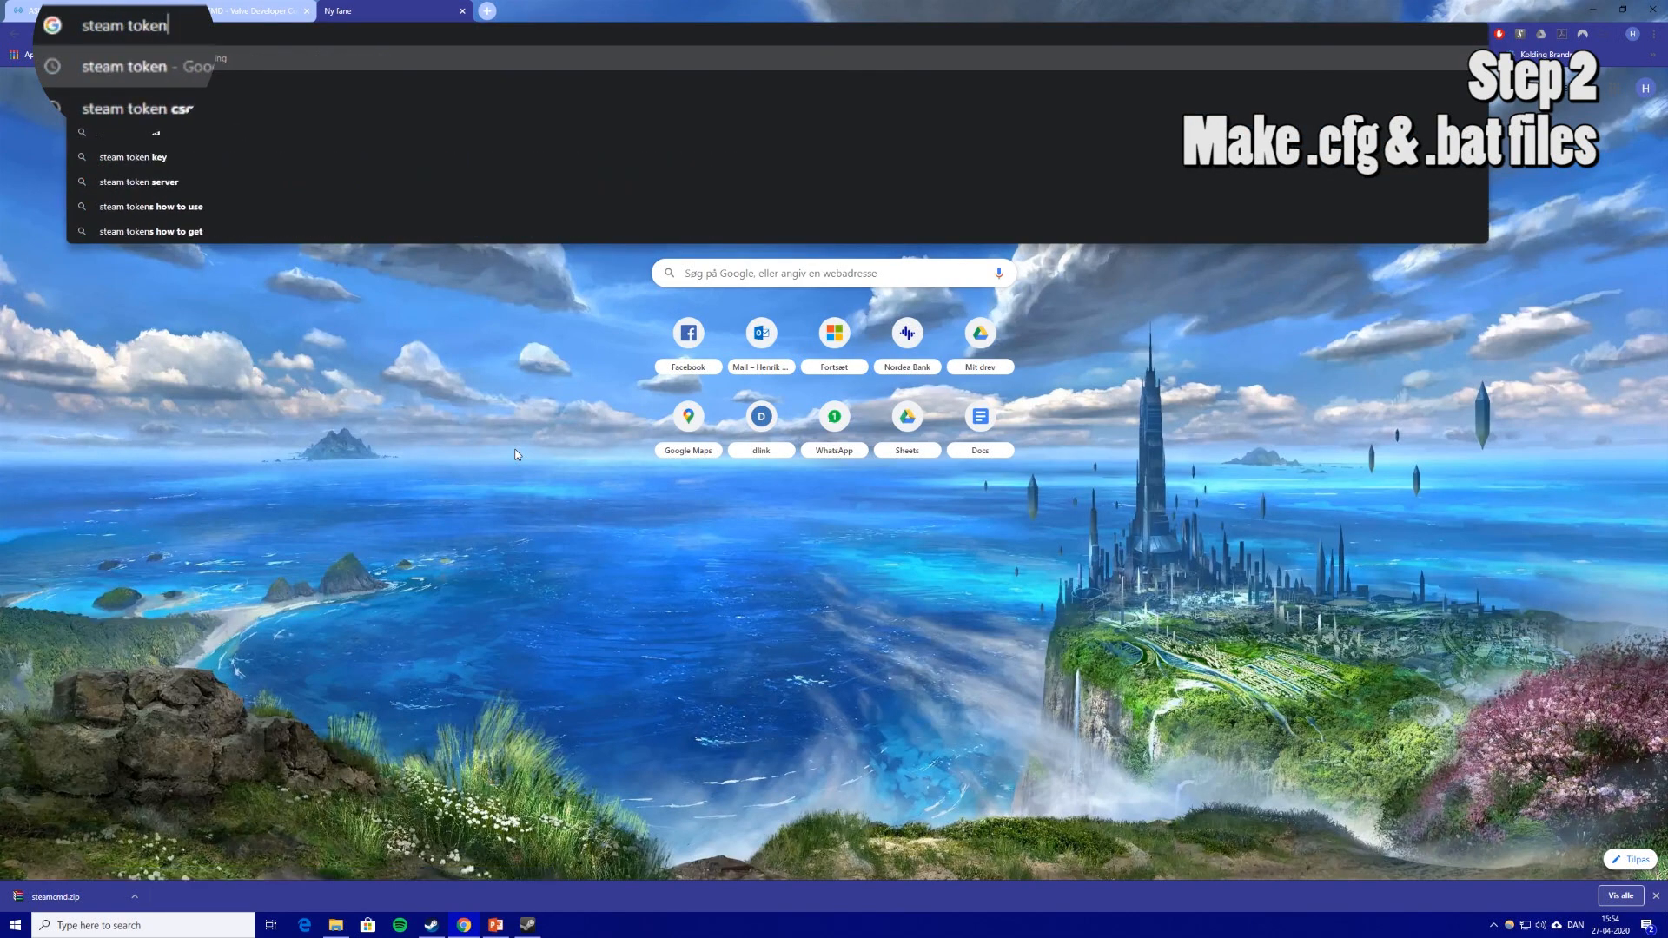
{"action": "key", "text": "Return"}
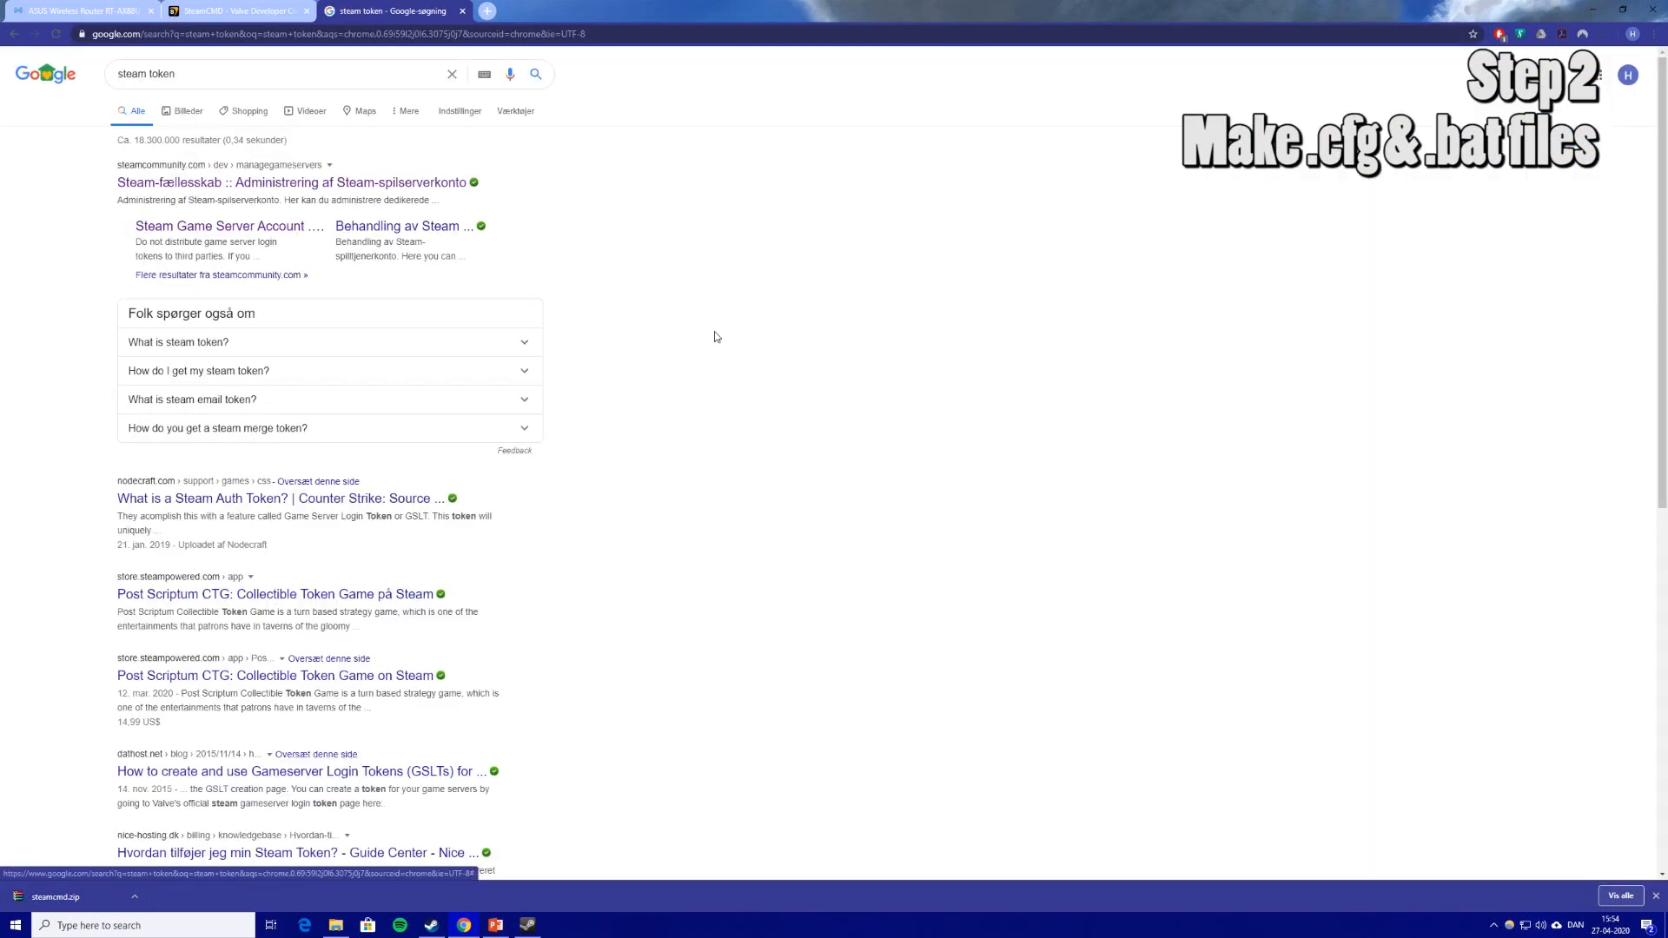
{"action": "left_click", "coordinate": [159, 185]}
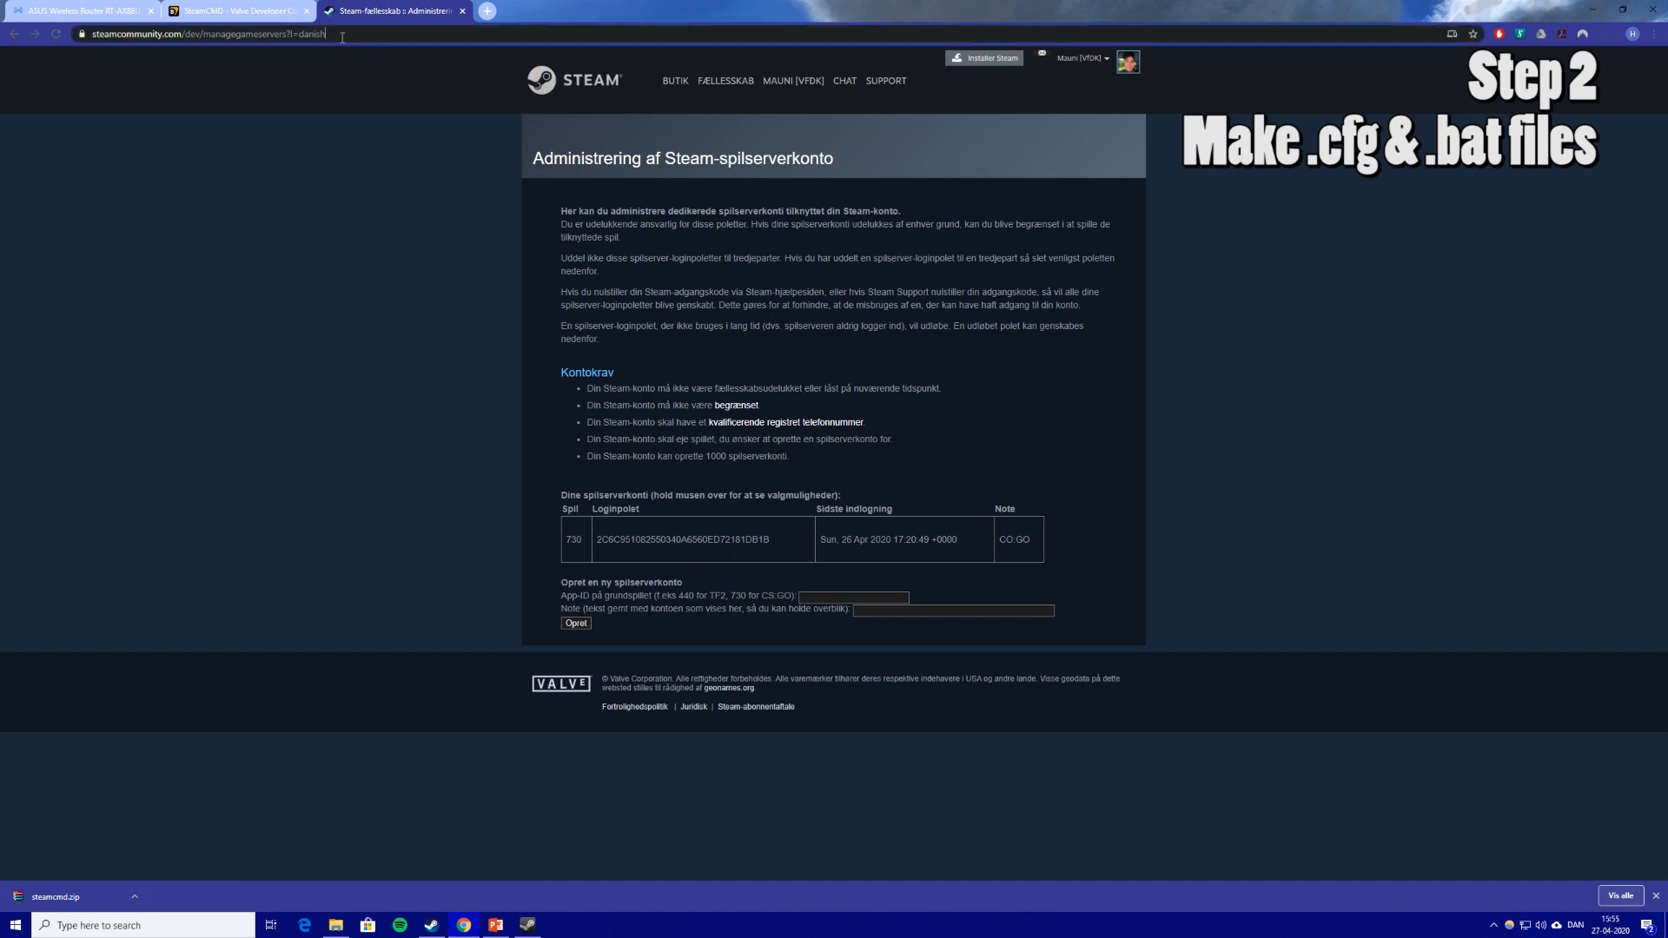
Change the page URL's language from danish to english and reload it.
{"action": "double_click", "coordinate": [341, 35]}
{"action": "type", "text": "engl"}
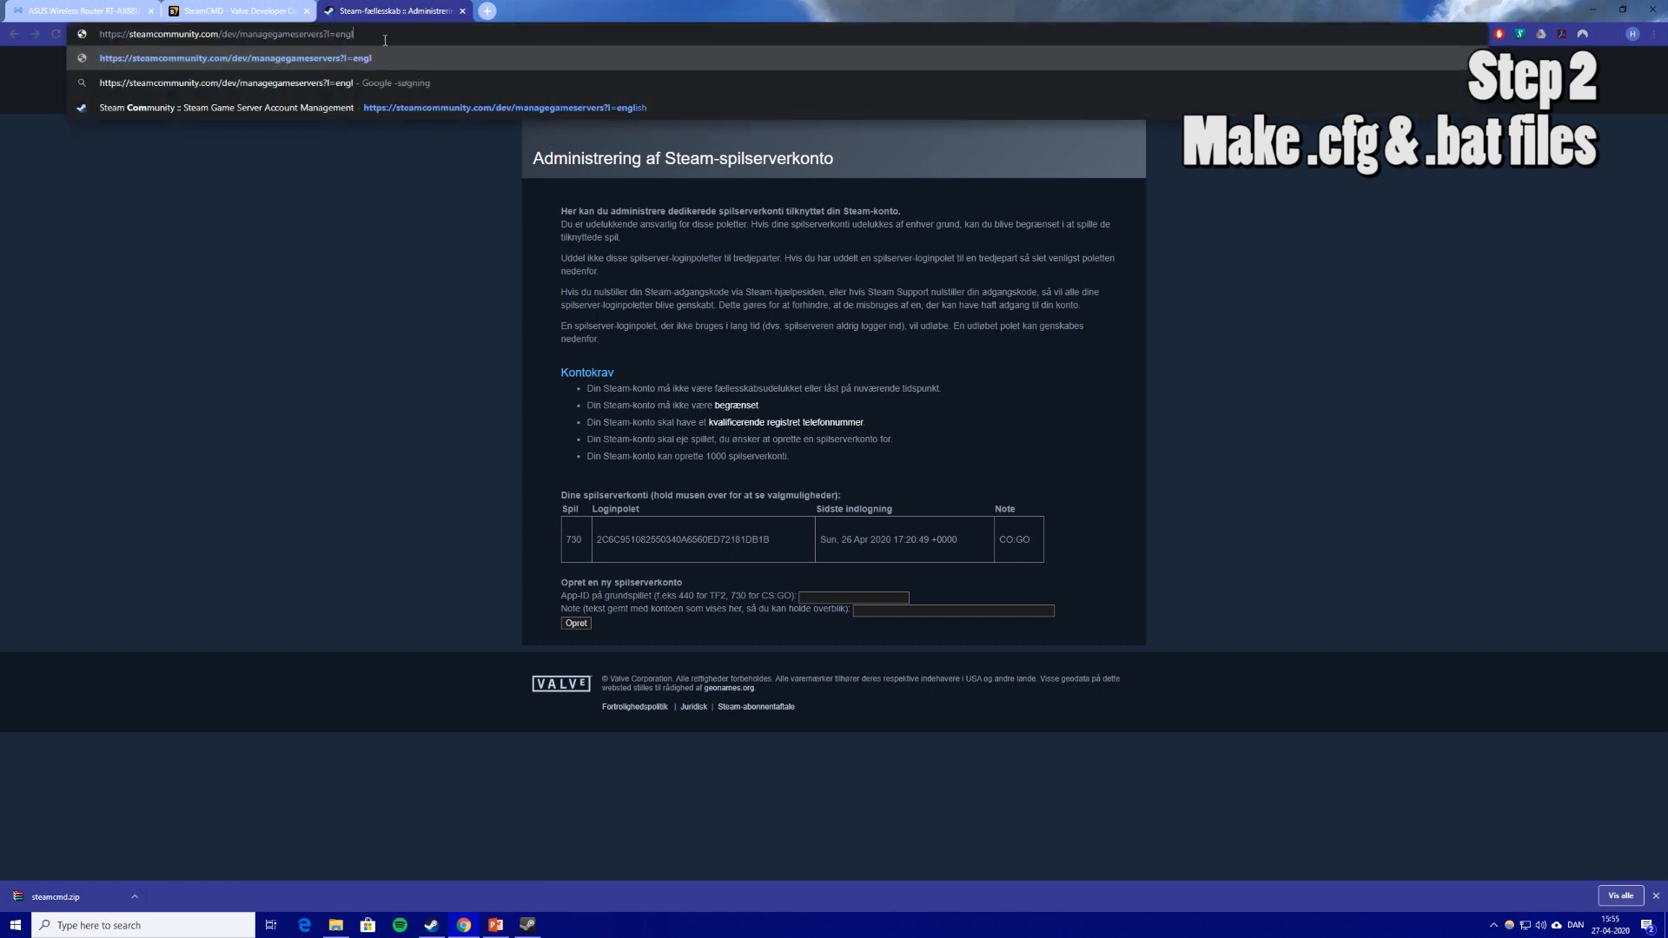
{"action": "type", "text": "ish"}
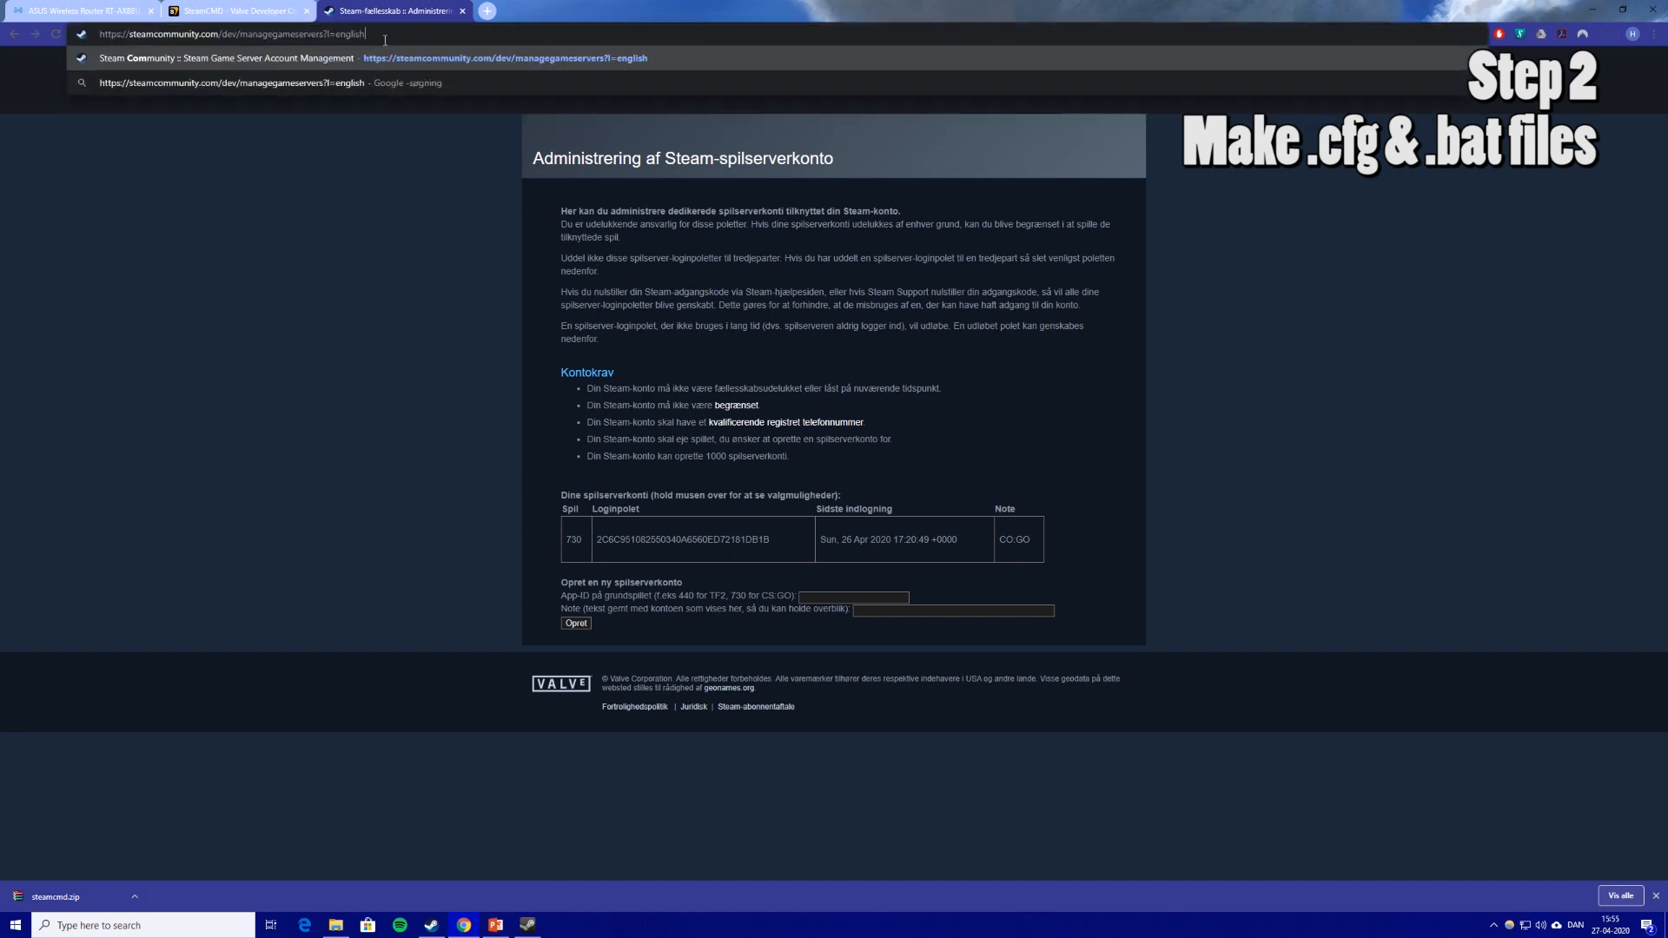
{"action": "key", "text": "Return"}
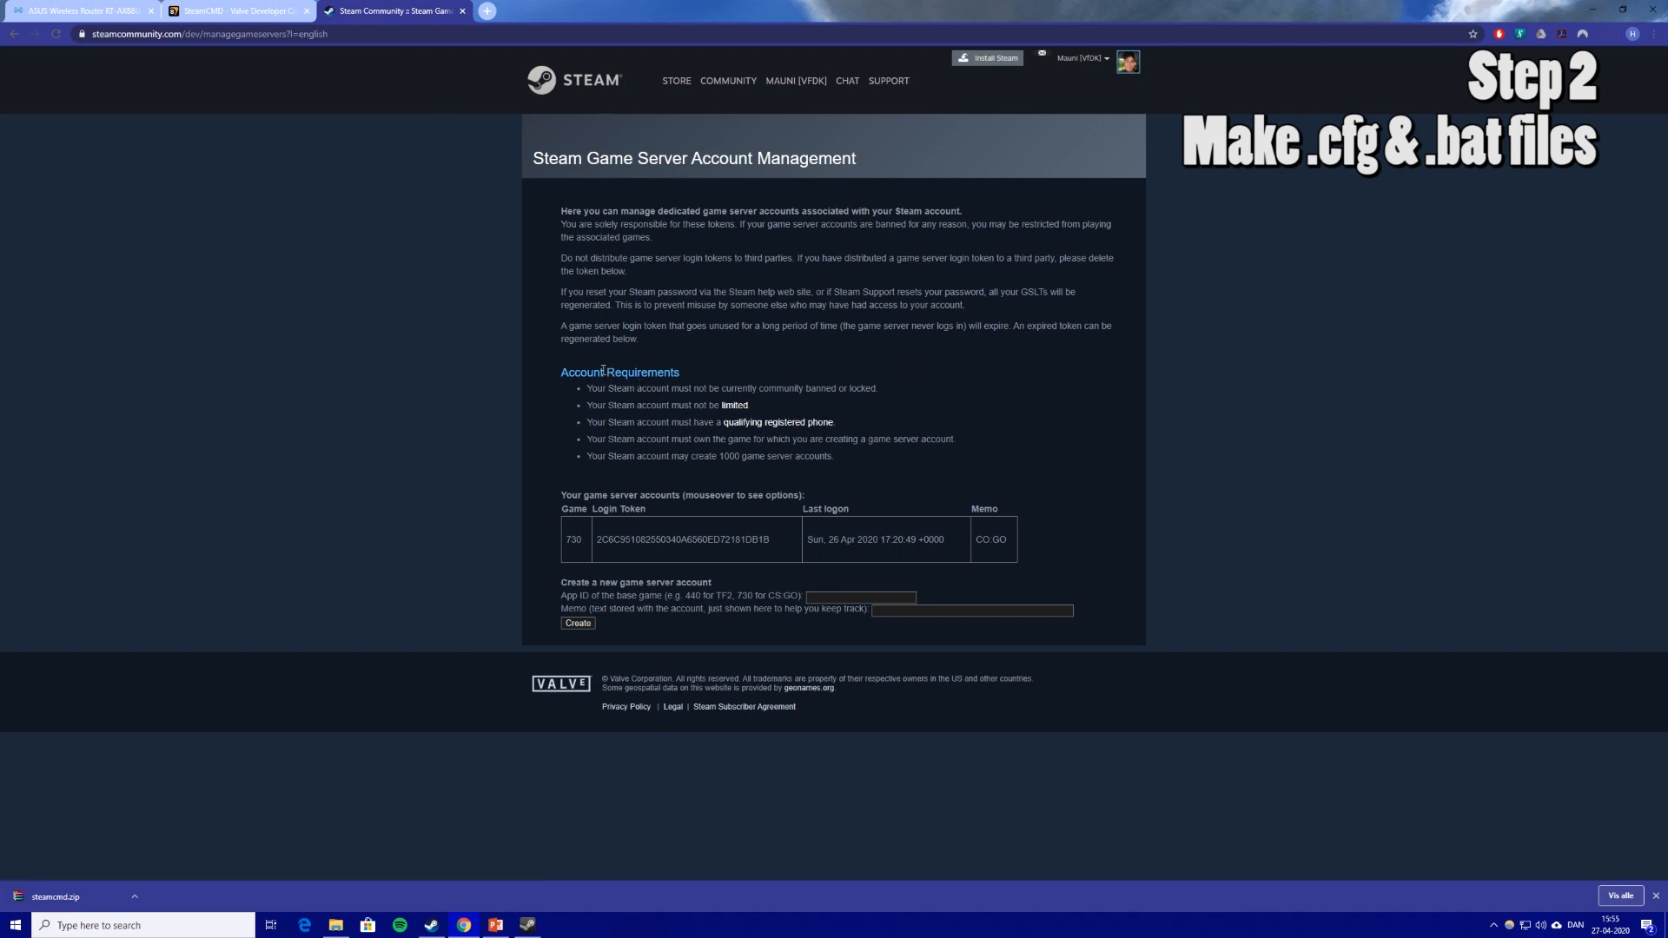
{"action": "left_click_drag", "start_coordinate": [577, 373], "coordinate": [669, 375]}
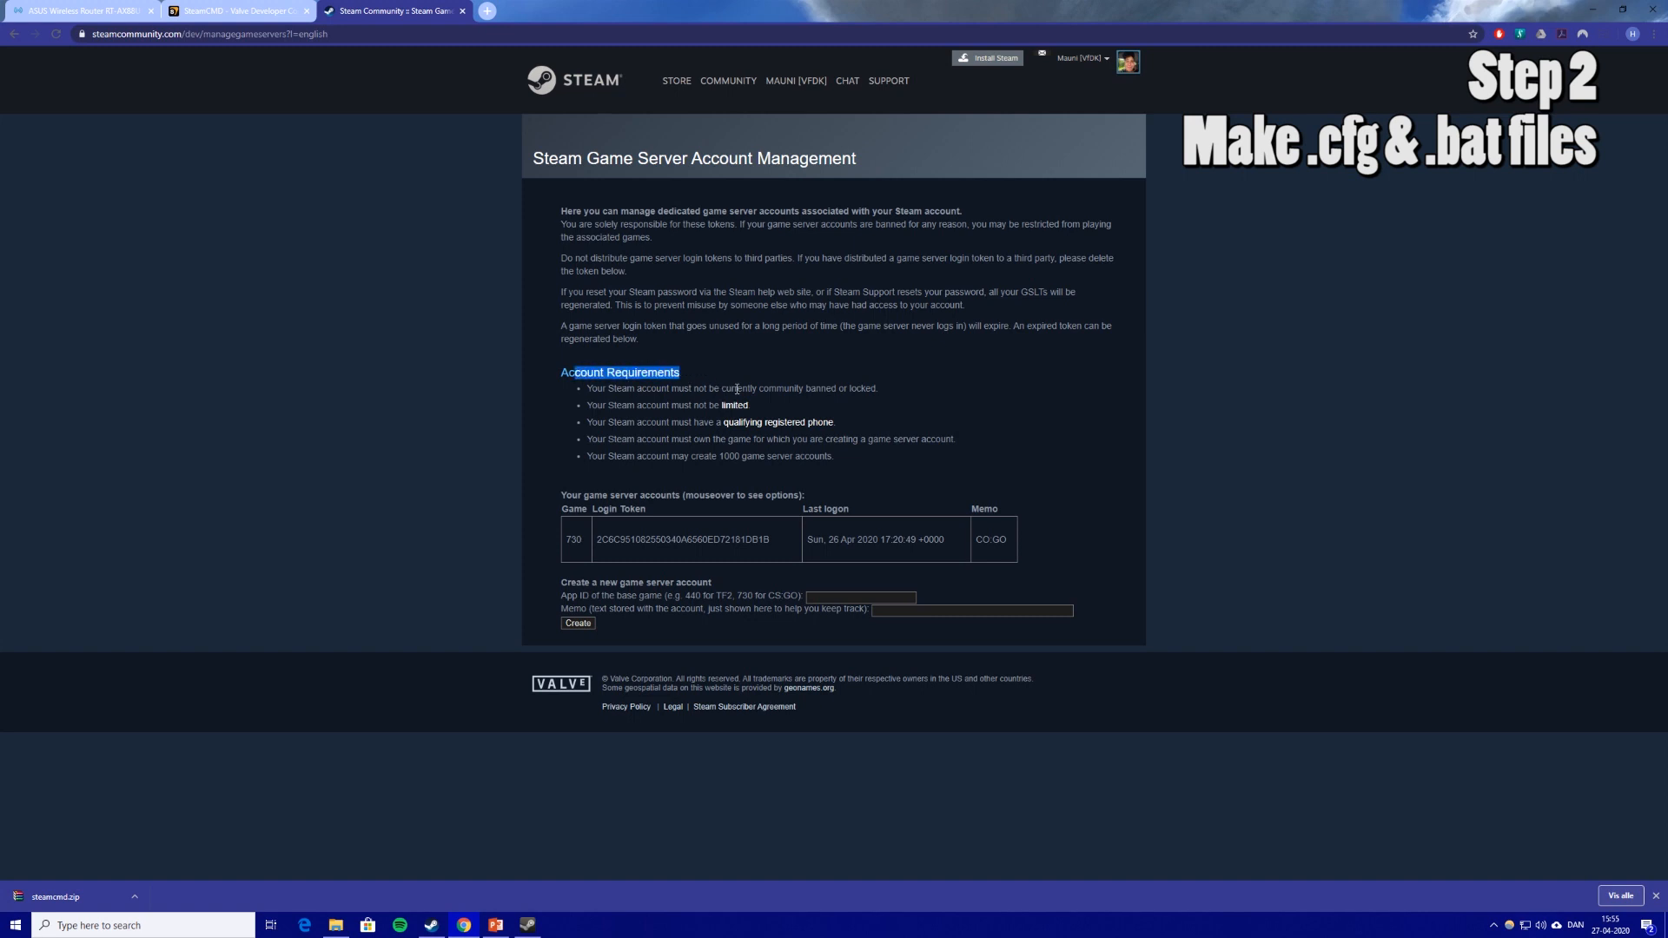
{"action": "left_click", "coordinate": [816, 401]}
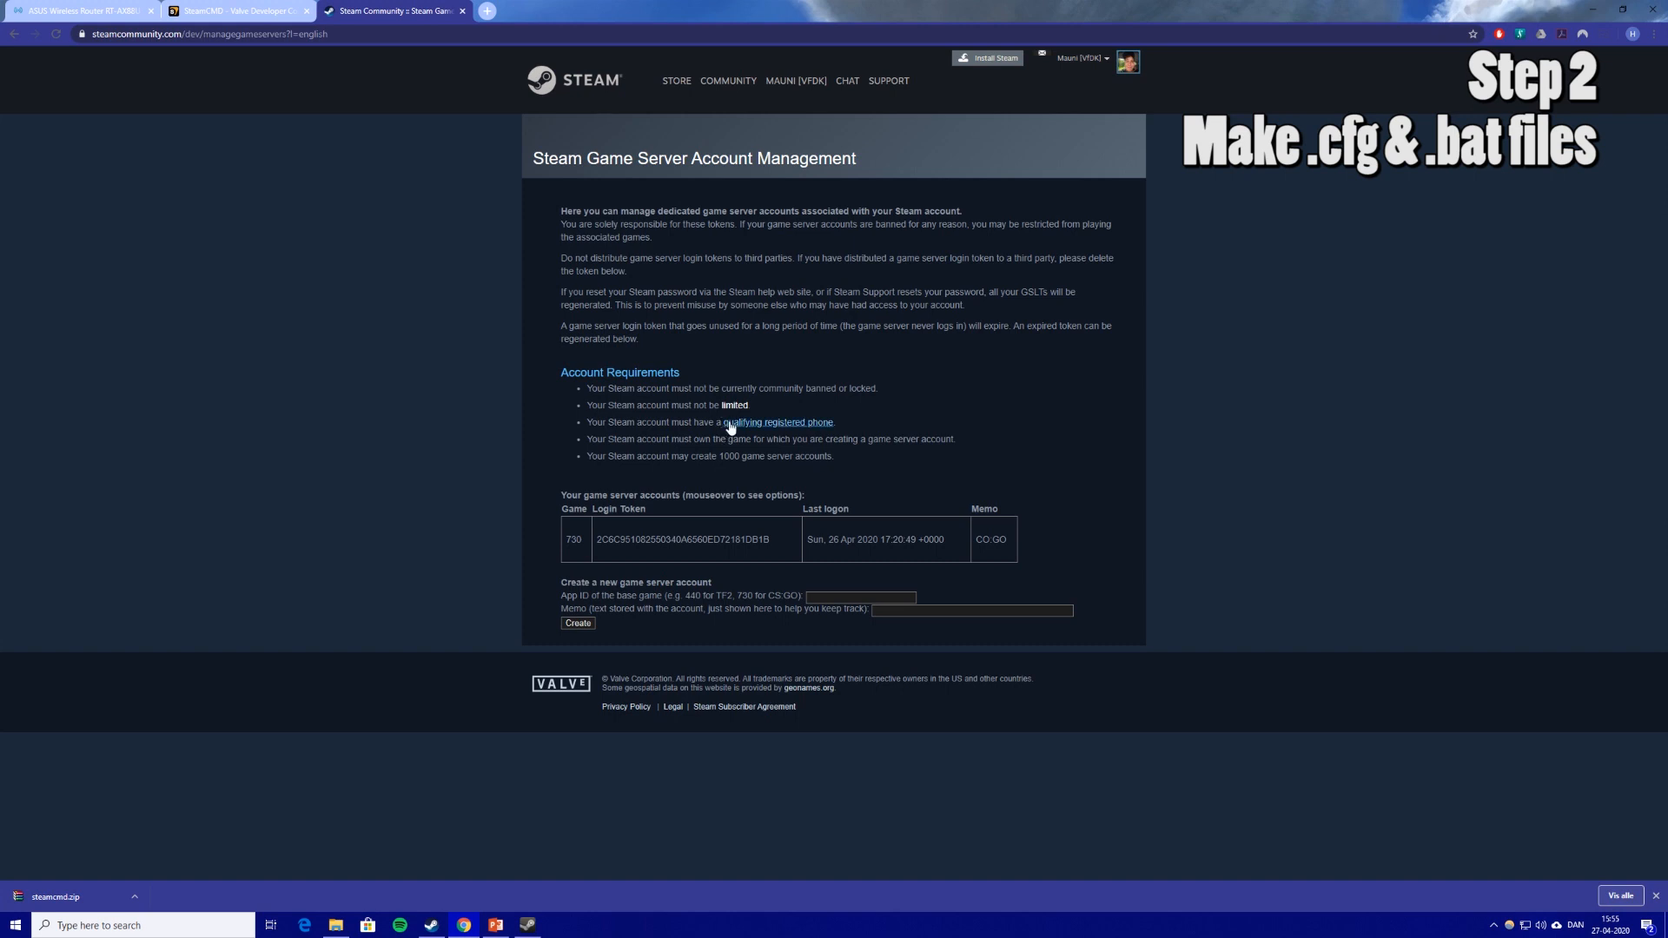
{"action": "mouse_move", "coordinate": [574, 539]}
{"action": "left_click_drag", "start_coordinate": [663, 542], "coordinate": [740, 542]}
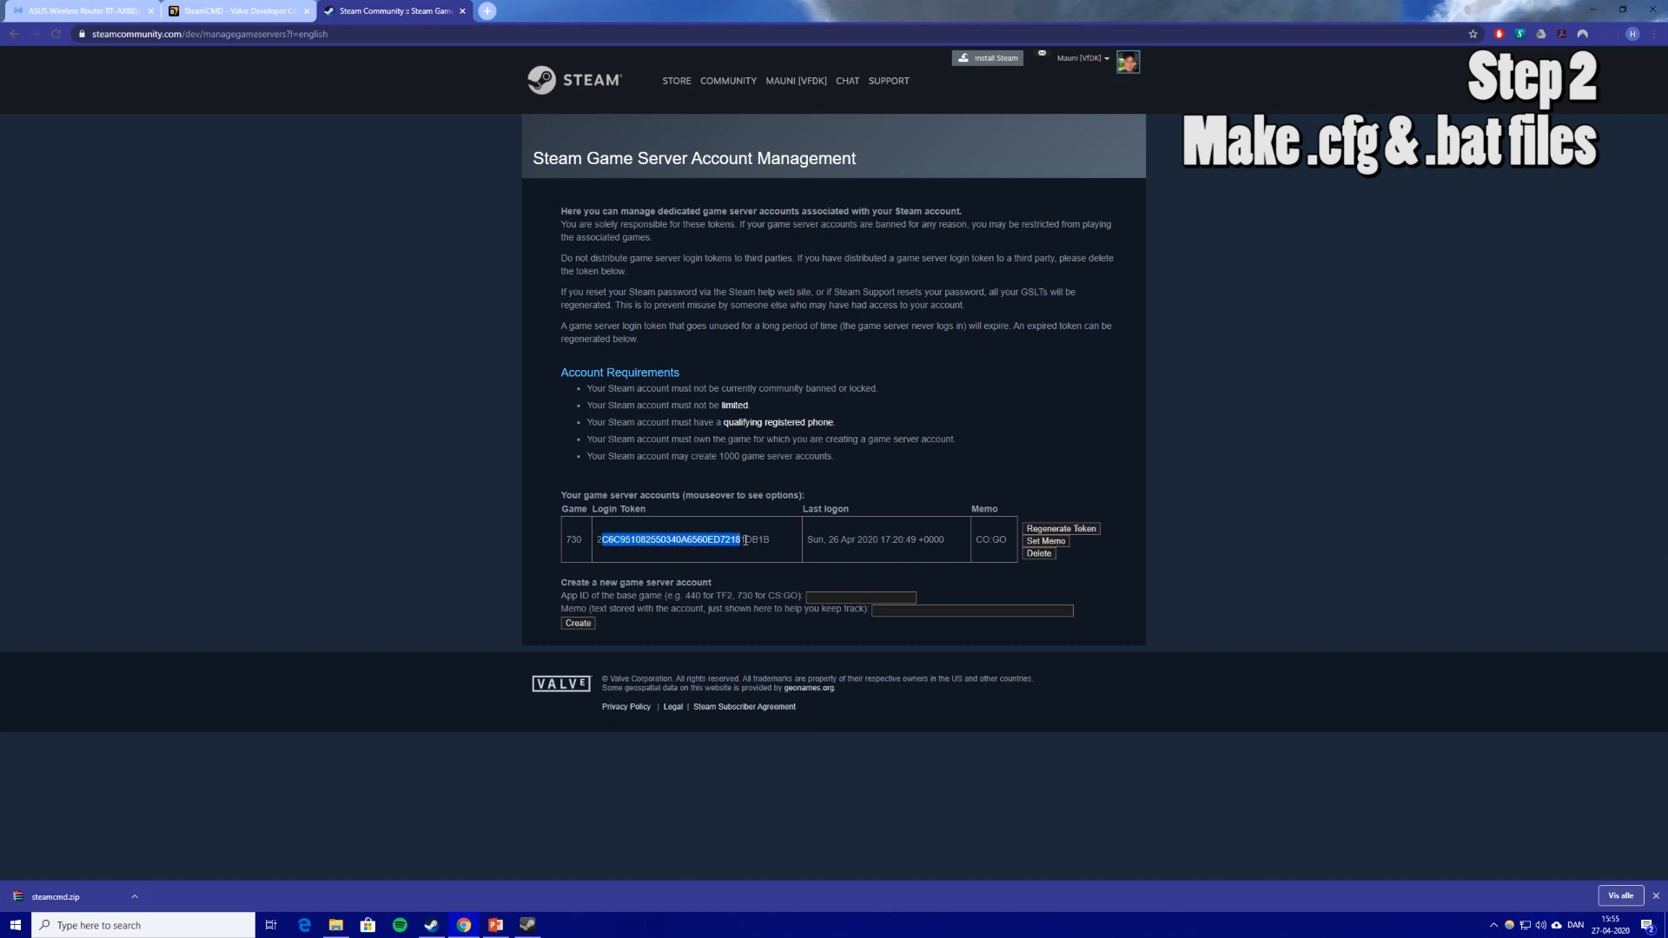
{"action": "left_click", "coordinate": [821, 539]}
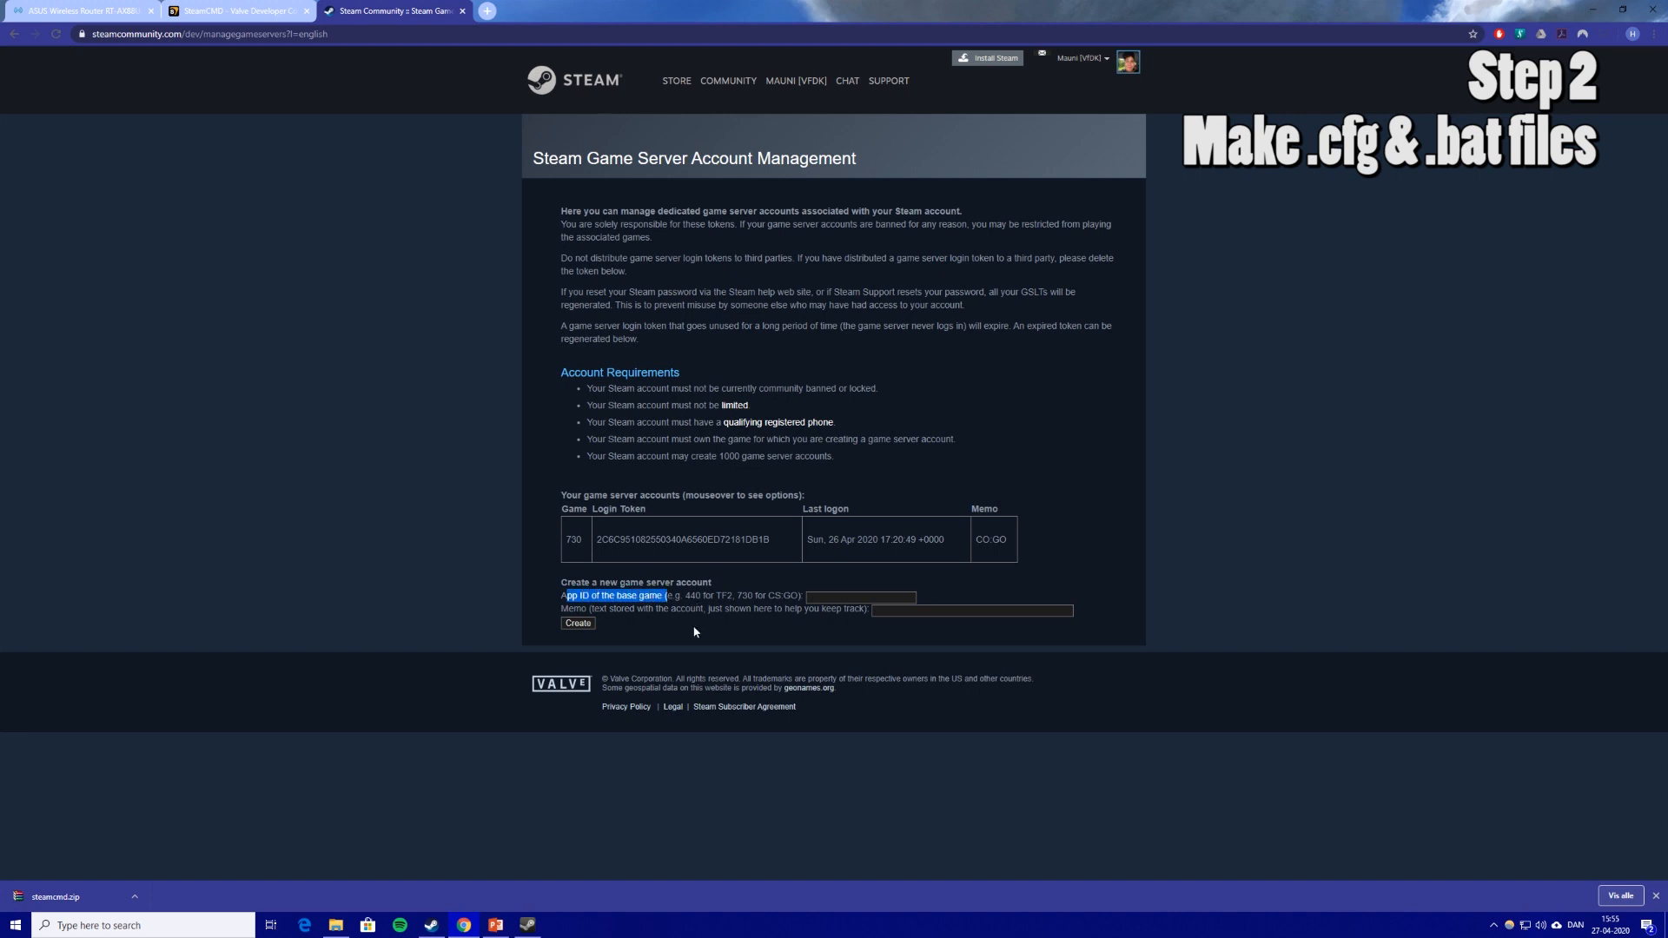
{"action": "left_click_drag", "start_coordinate": [766, 595], "coordinate": [783, 596]}
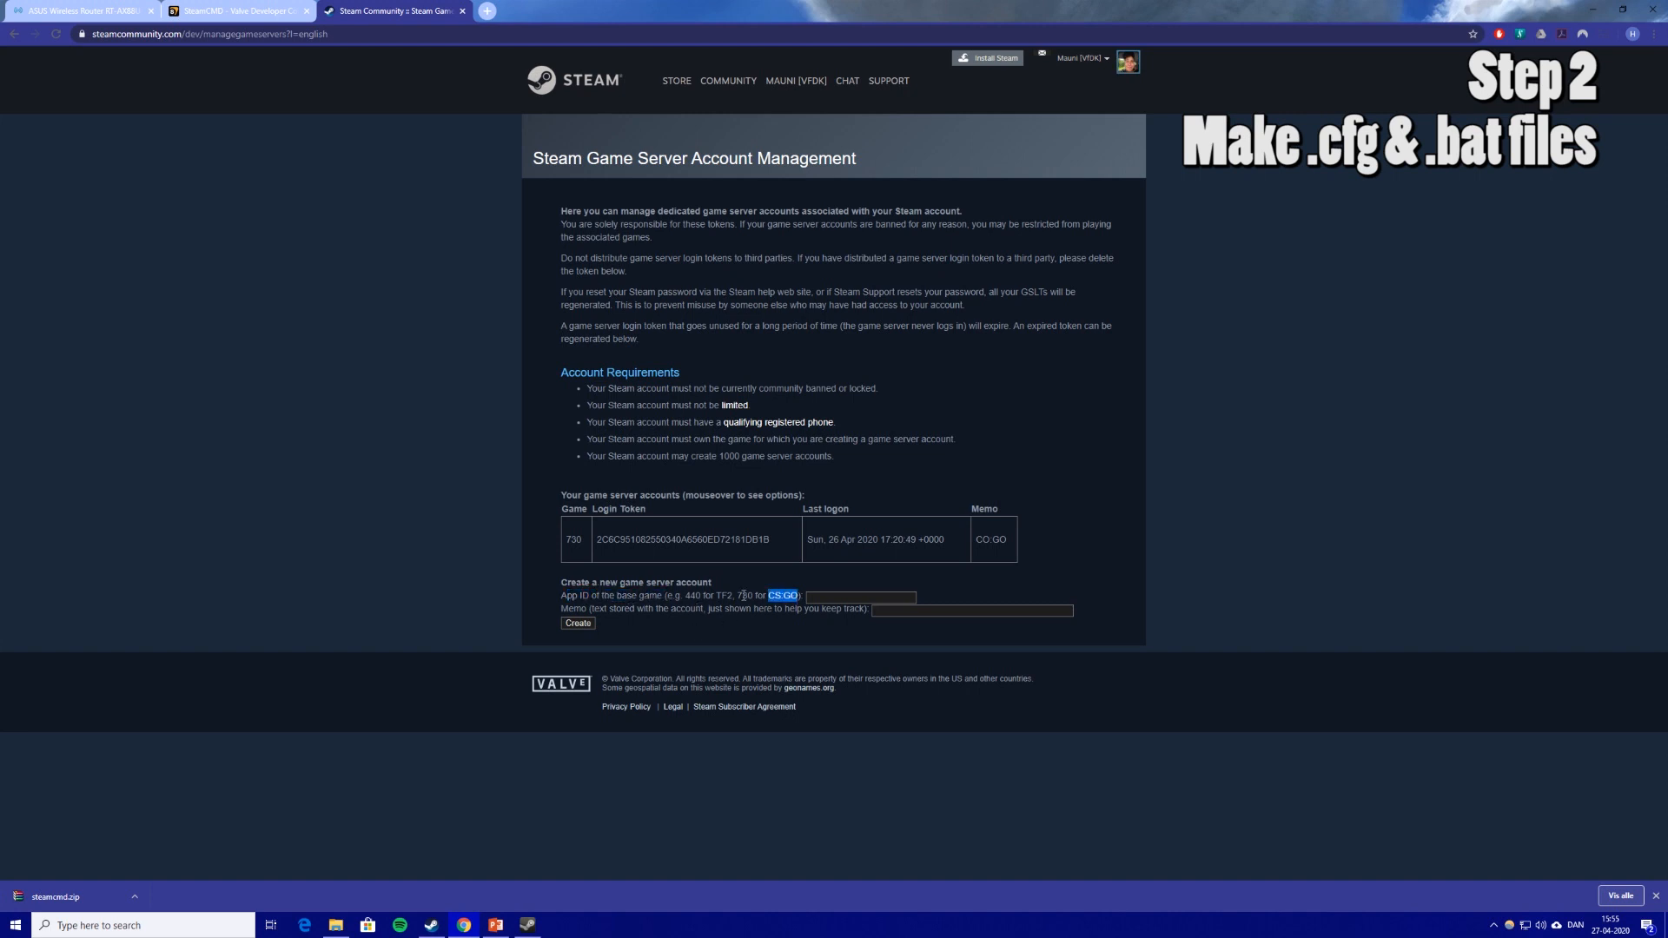
{"action": "left_click", "coordinate": [825, 598]}
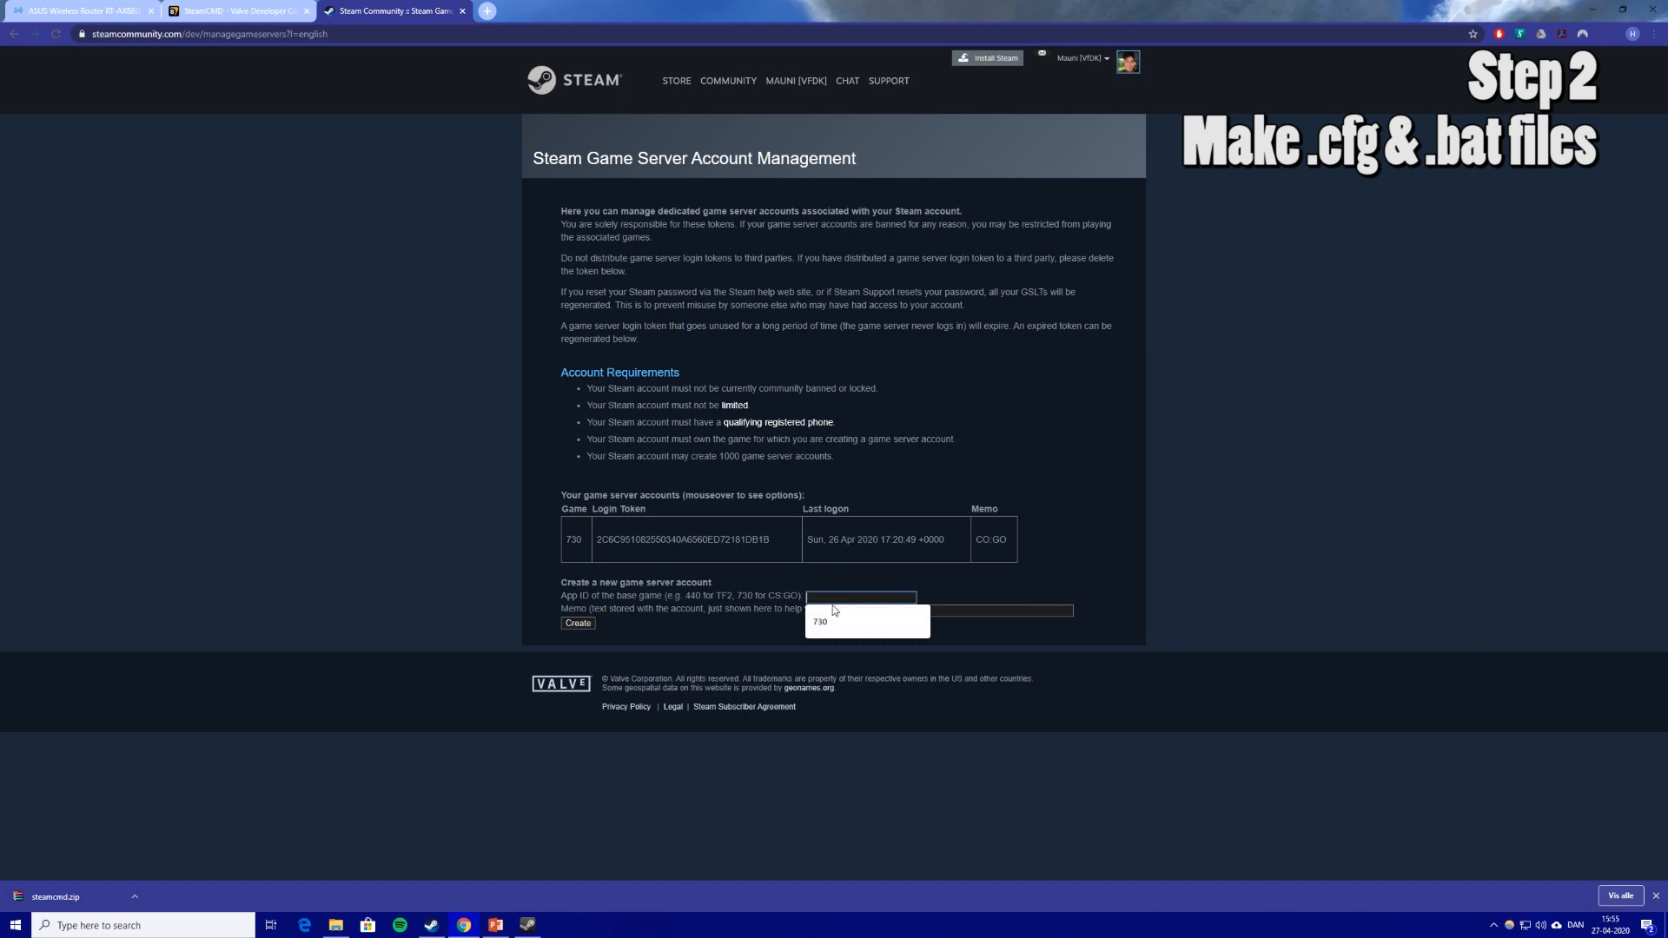
{"action": "type", "text": "7"}
{"action": "left_click", "coordinate": [786, 626]}
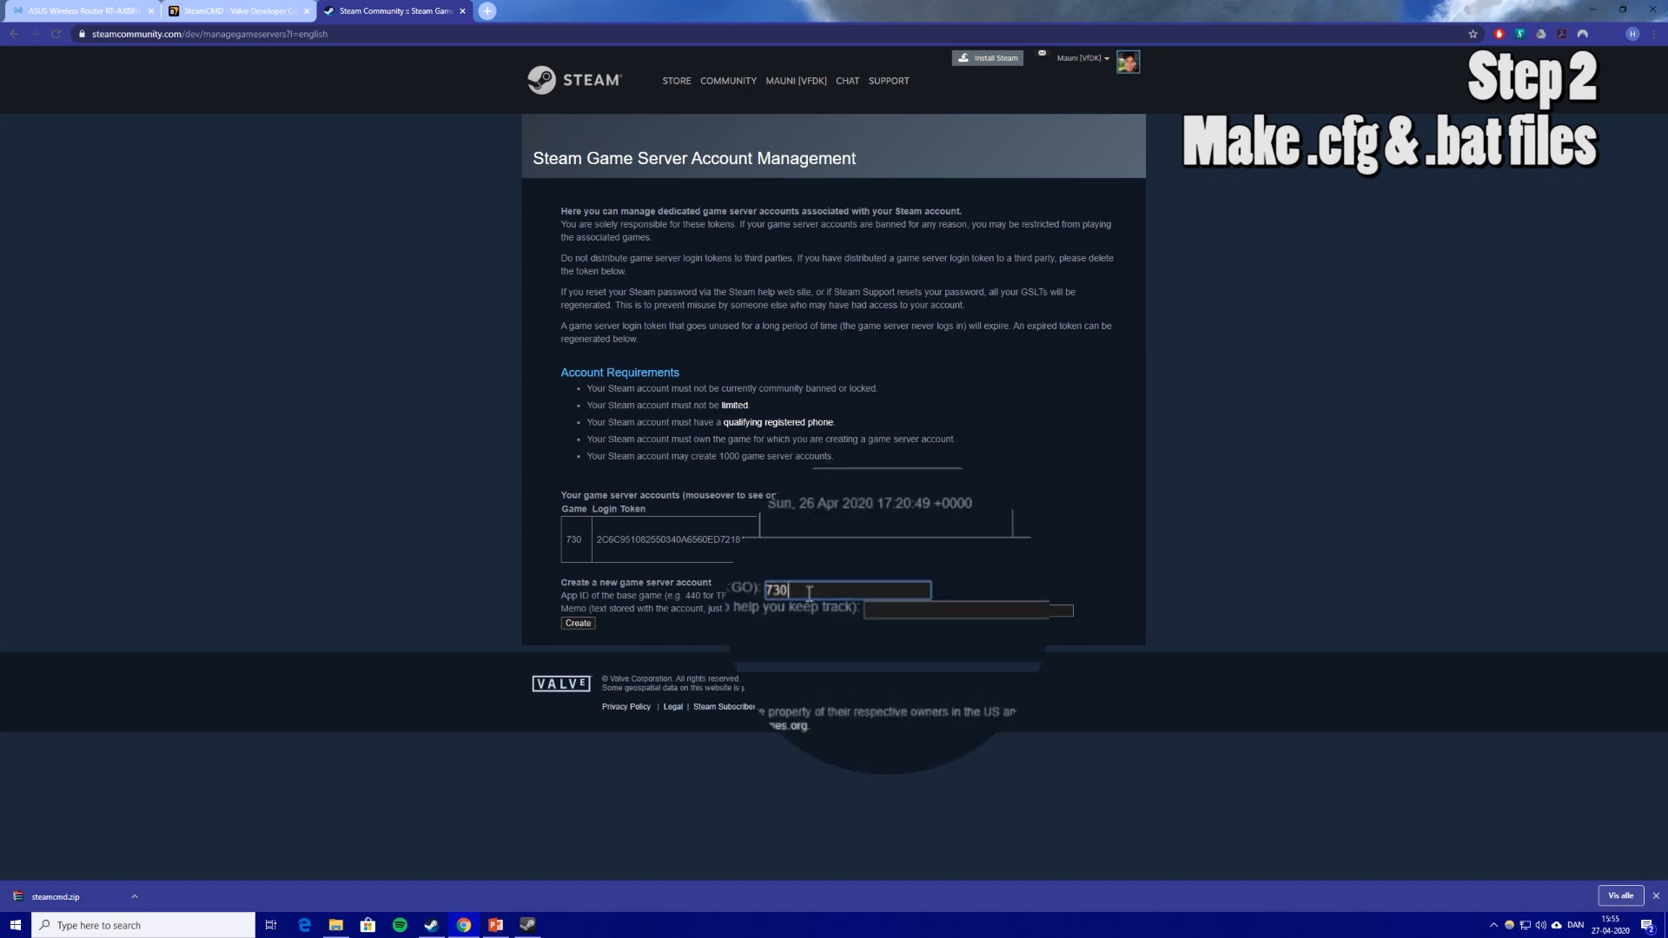
{"action": "left_click", "coordinate": [903, 610]}
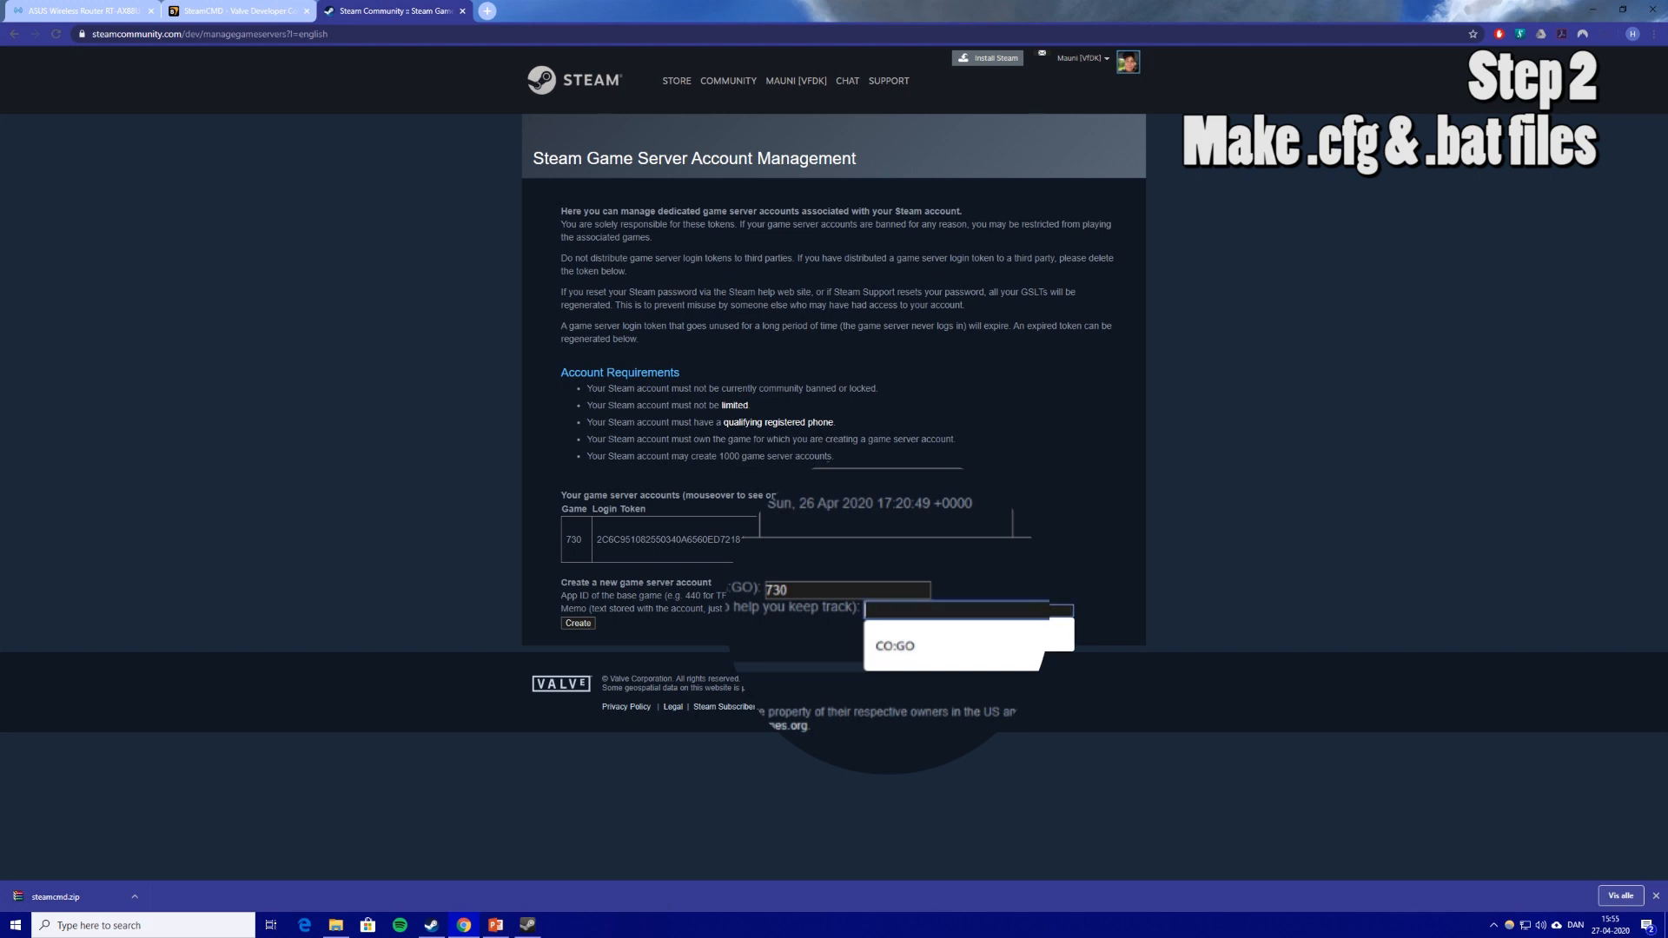
{"action": "type", "text": "test"}
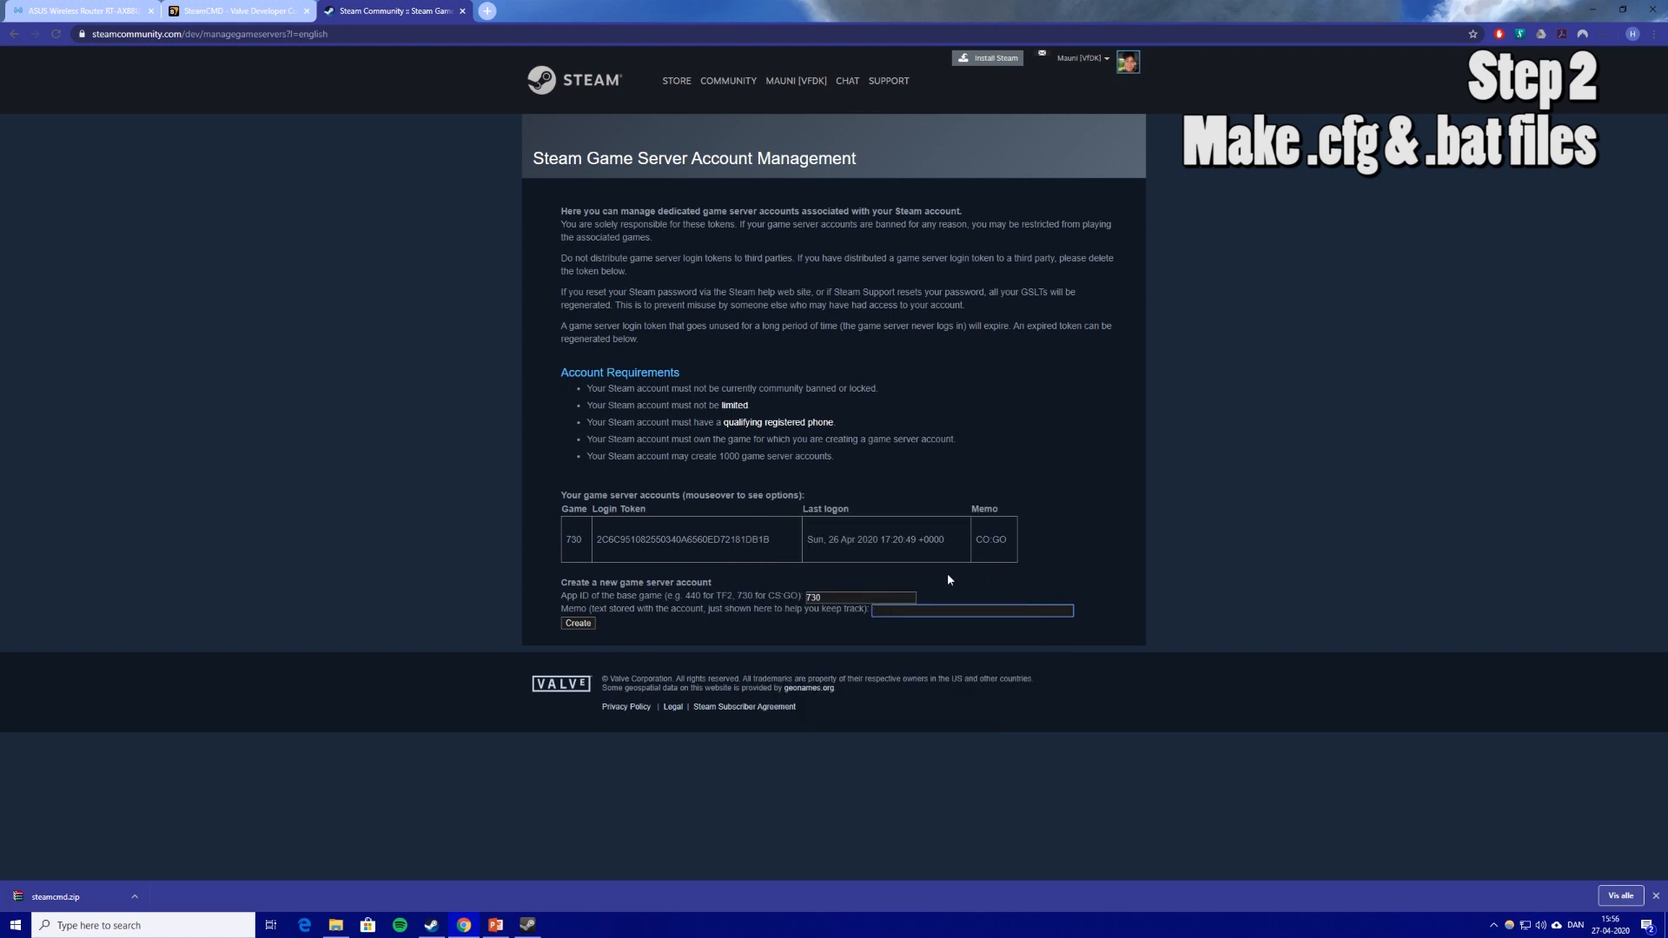
{"action": "type", "text": "test"}
{"action": "left_click", "coordinate": [578, 623]}
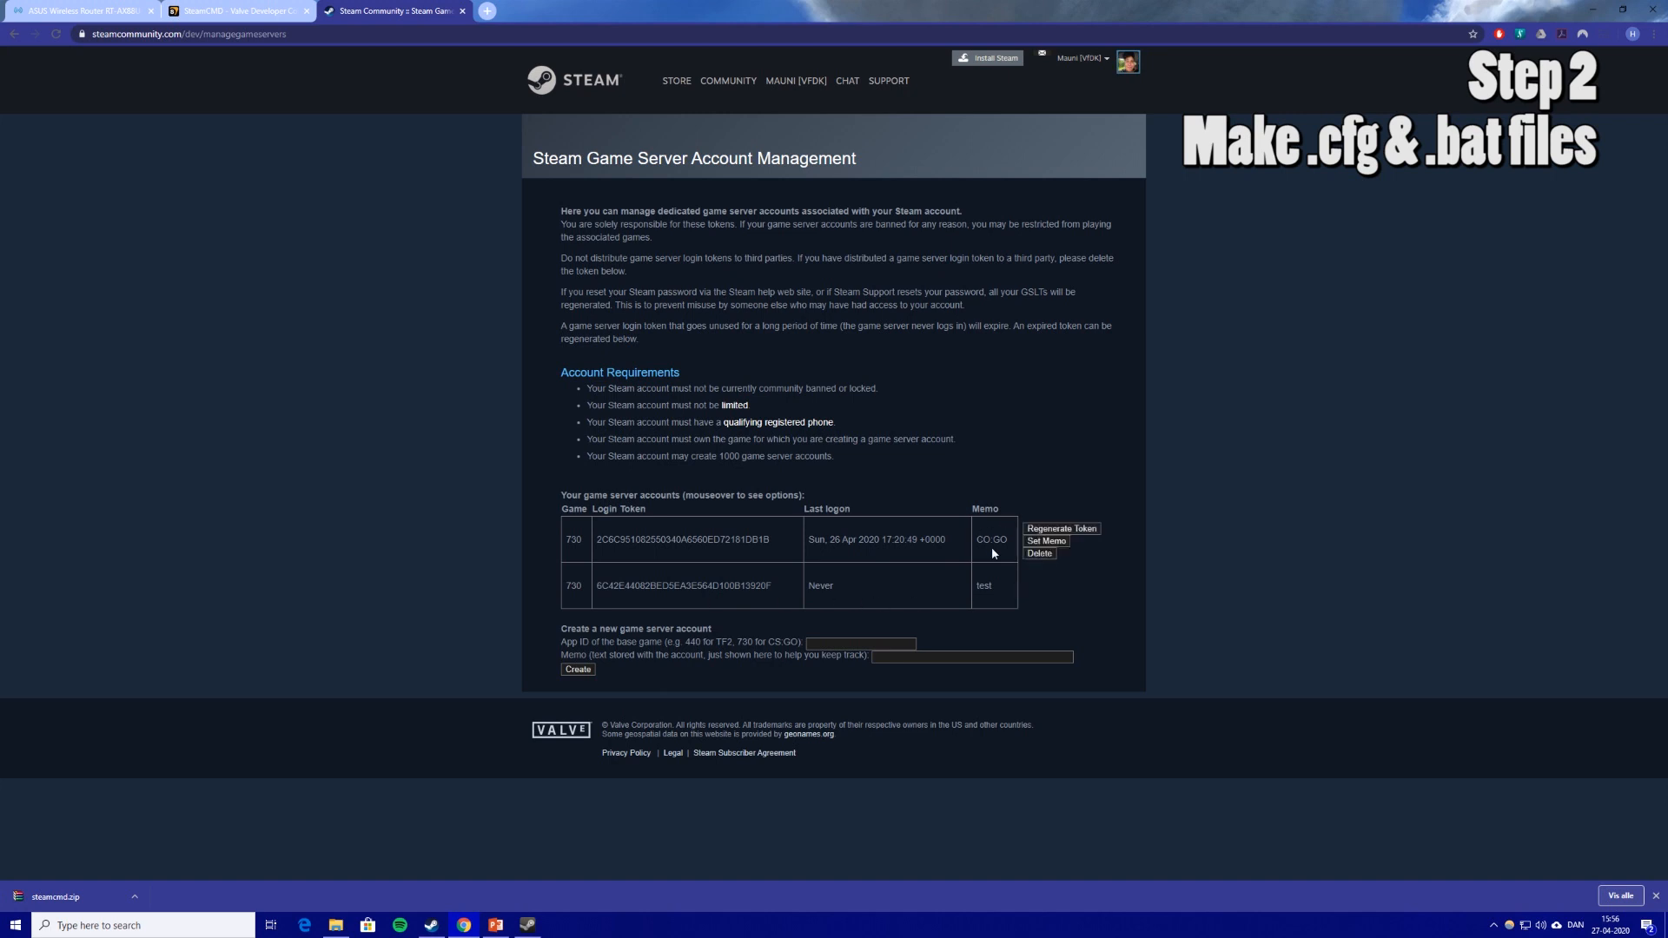
{"action": "left_click", "coordinate": [1039, 600]}
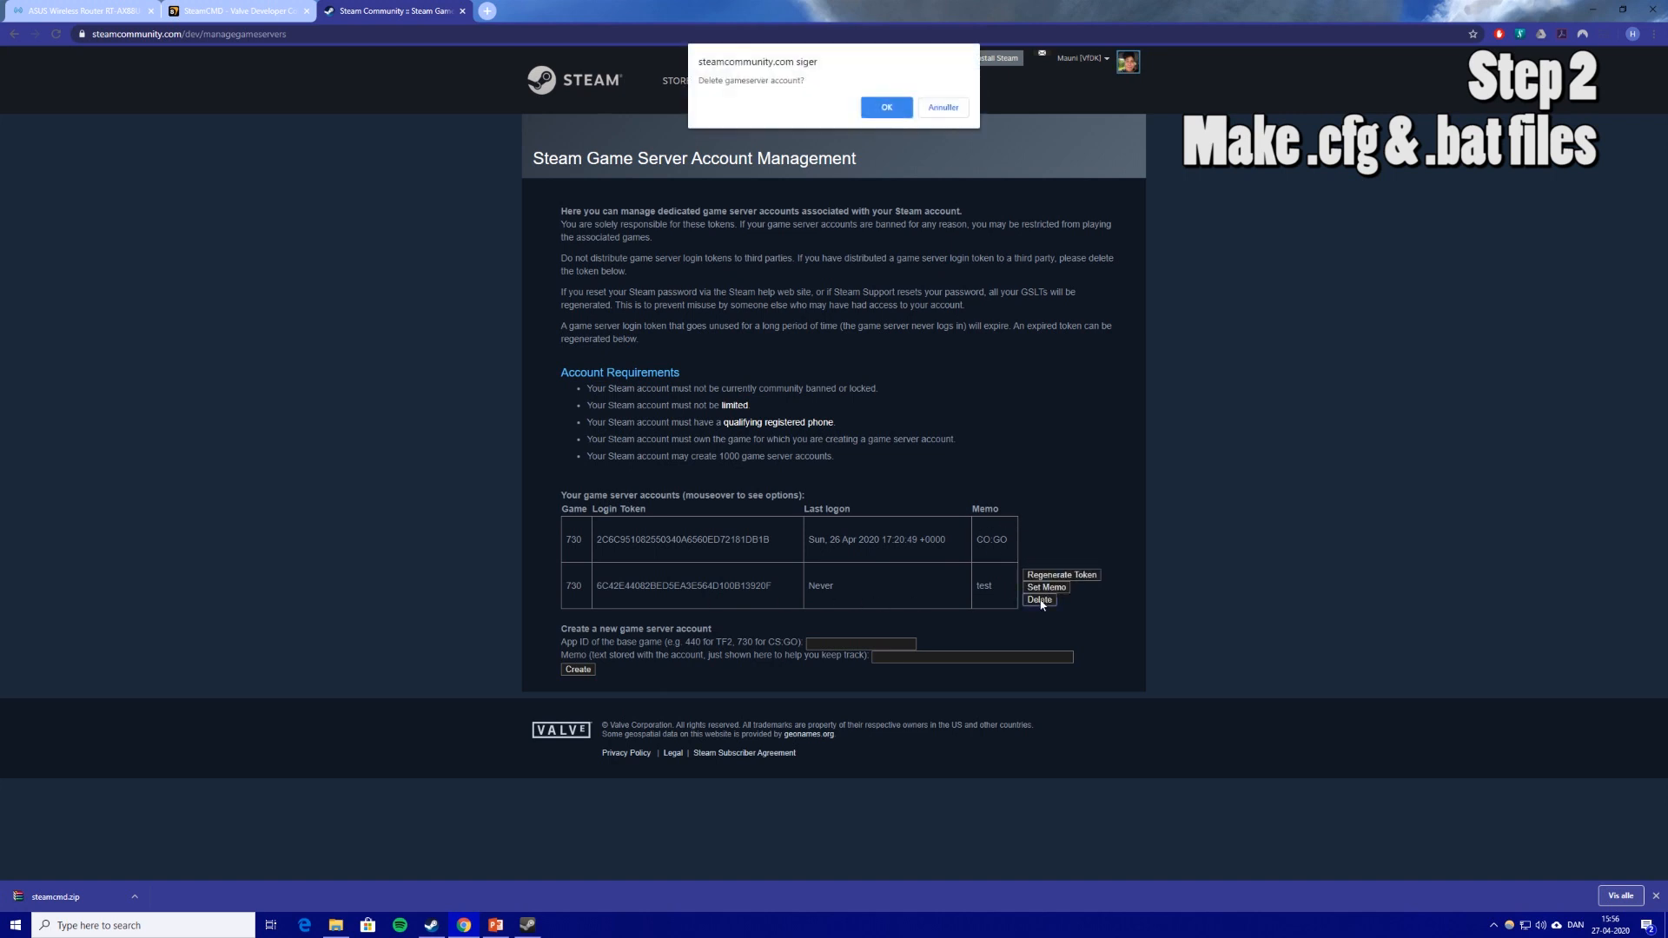
{"action": "left_click", "coordinate": [887, 108]}
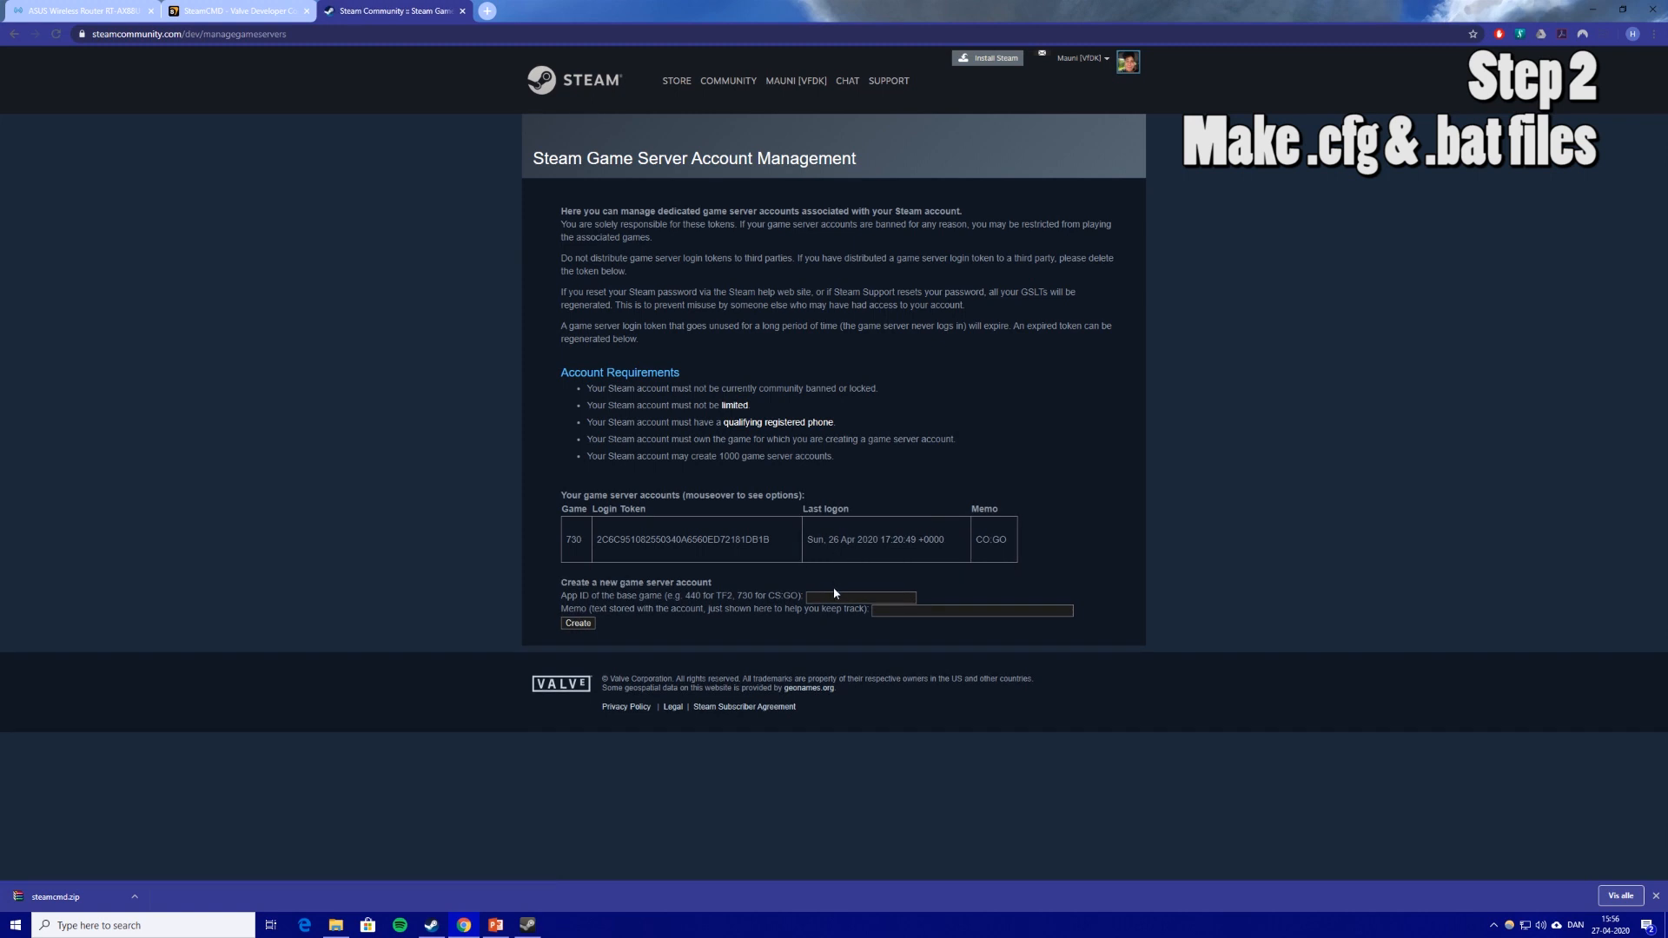
Minimize Chrome and move the SteamCMD console over the Explorer window.
{"action": "left_click", "coordinate": [1594, 15]}
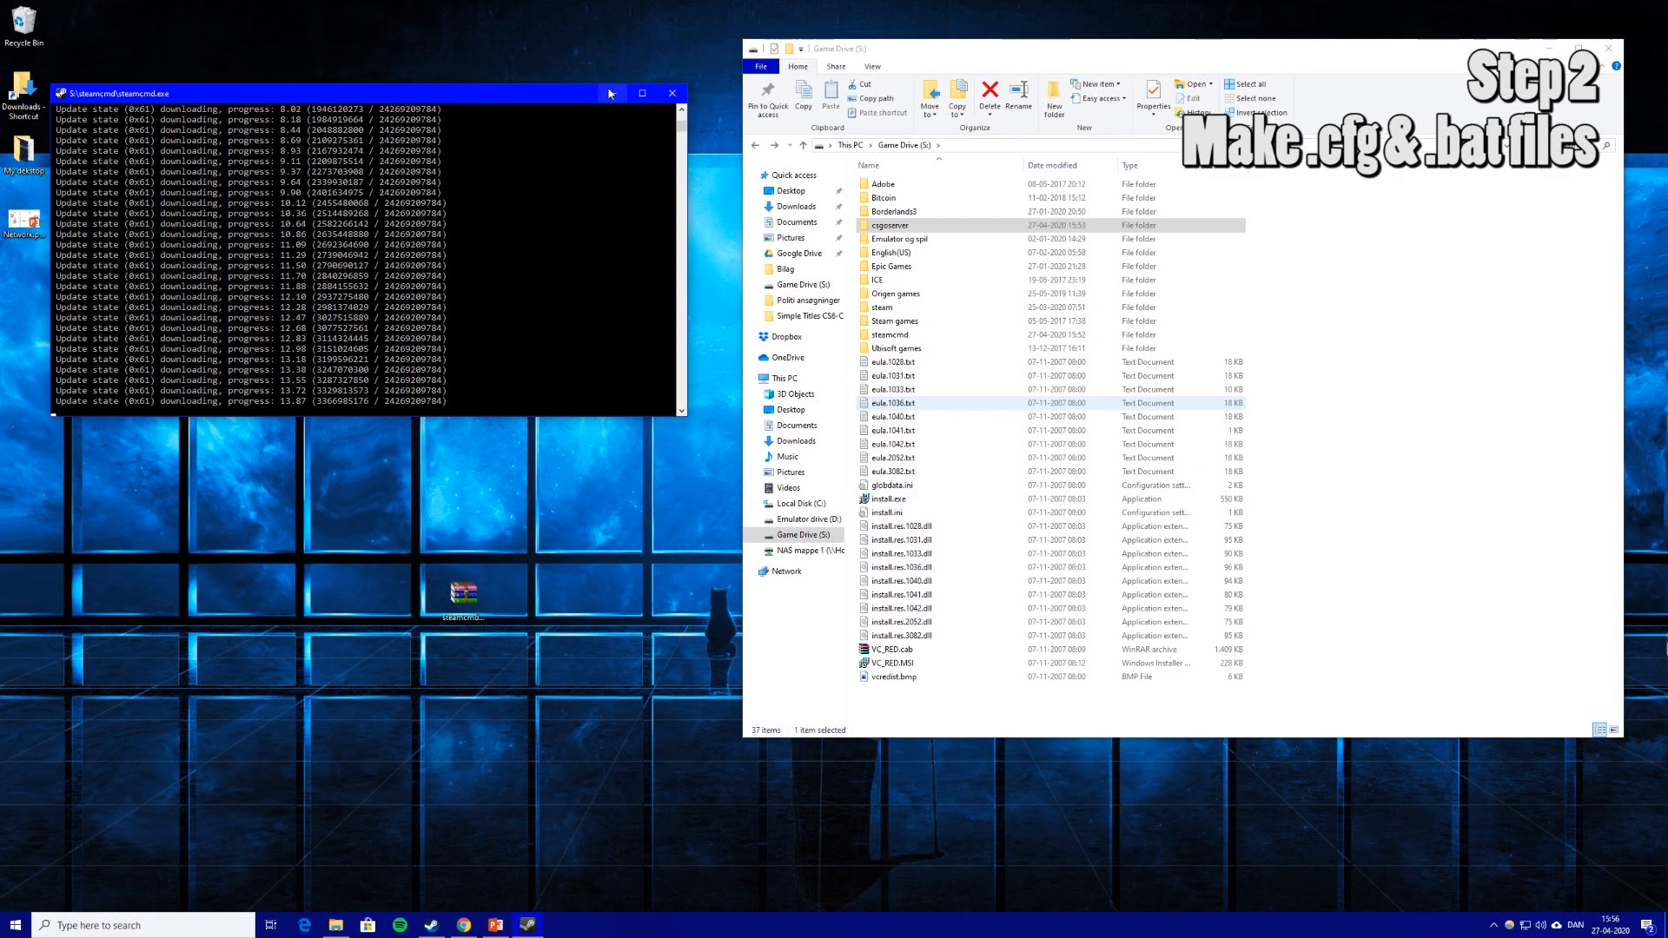
{"action": "left_click_drag", "start_coordinate": [521, 96], "coordinate": [574, 54]}
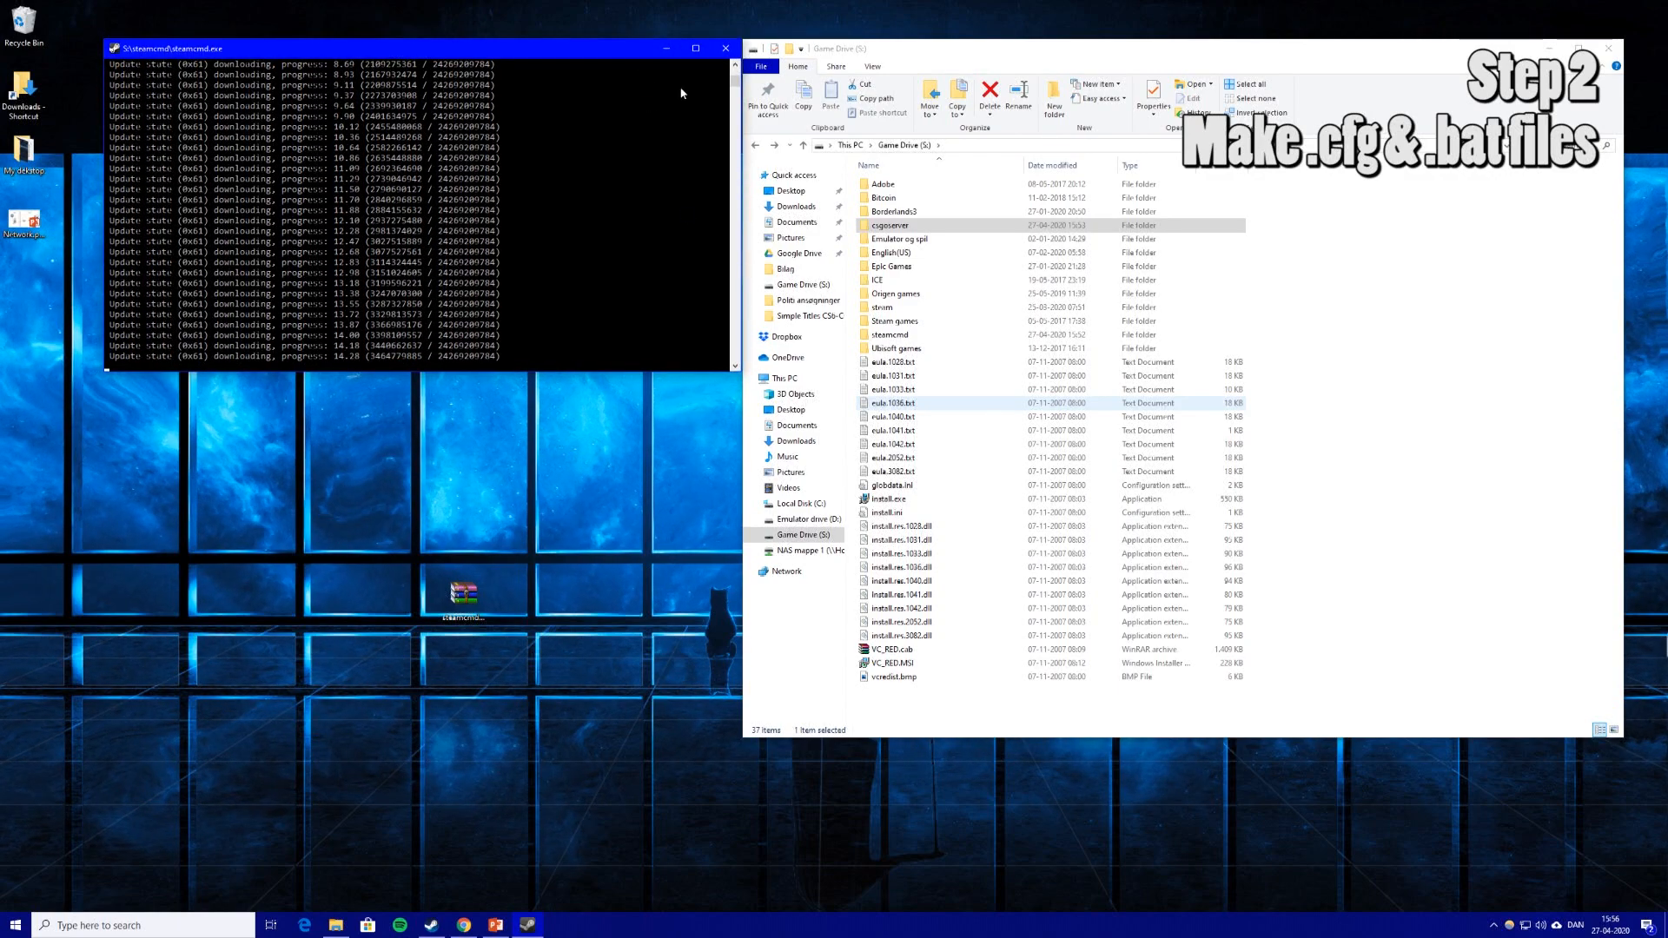
{"action": "left_click_drag", "start_coordinate": [578, 59], "coordinate": [1352, 547]}
{"action": "left_click", "coordinate": [297, 369]}
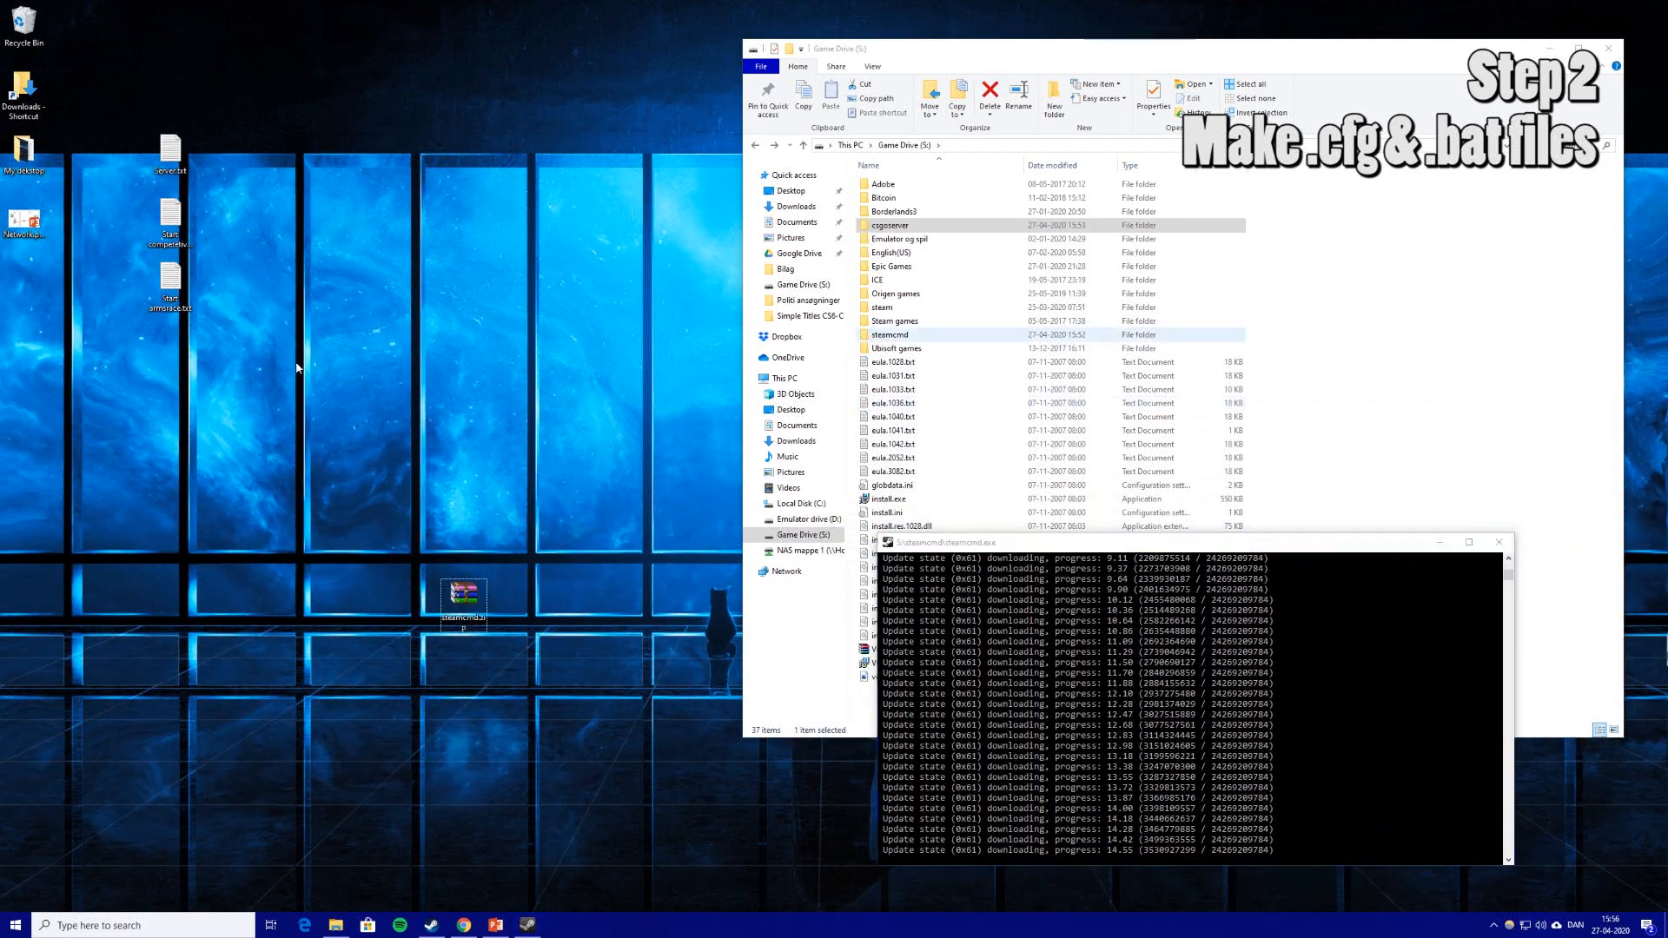
Create a text file named server, delete the resulting server (2).txt duplicate, and open Server.txt.
{"action": "right_click", "coordinate": [354, 295]}
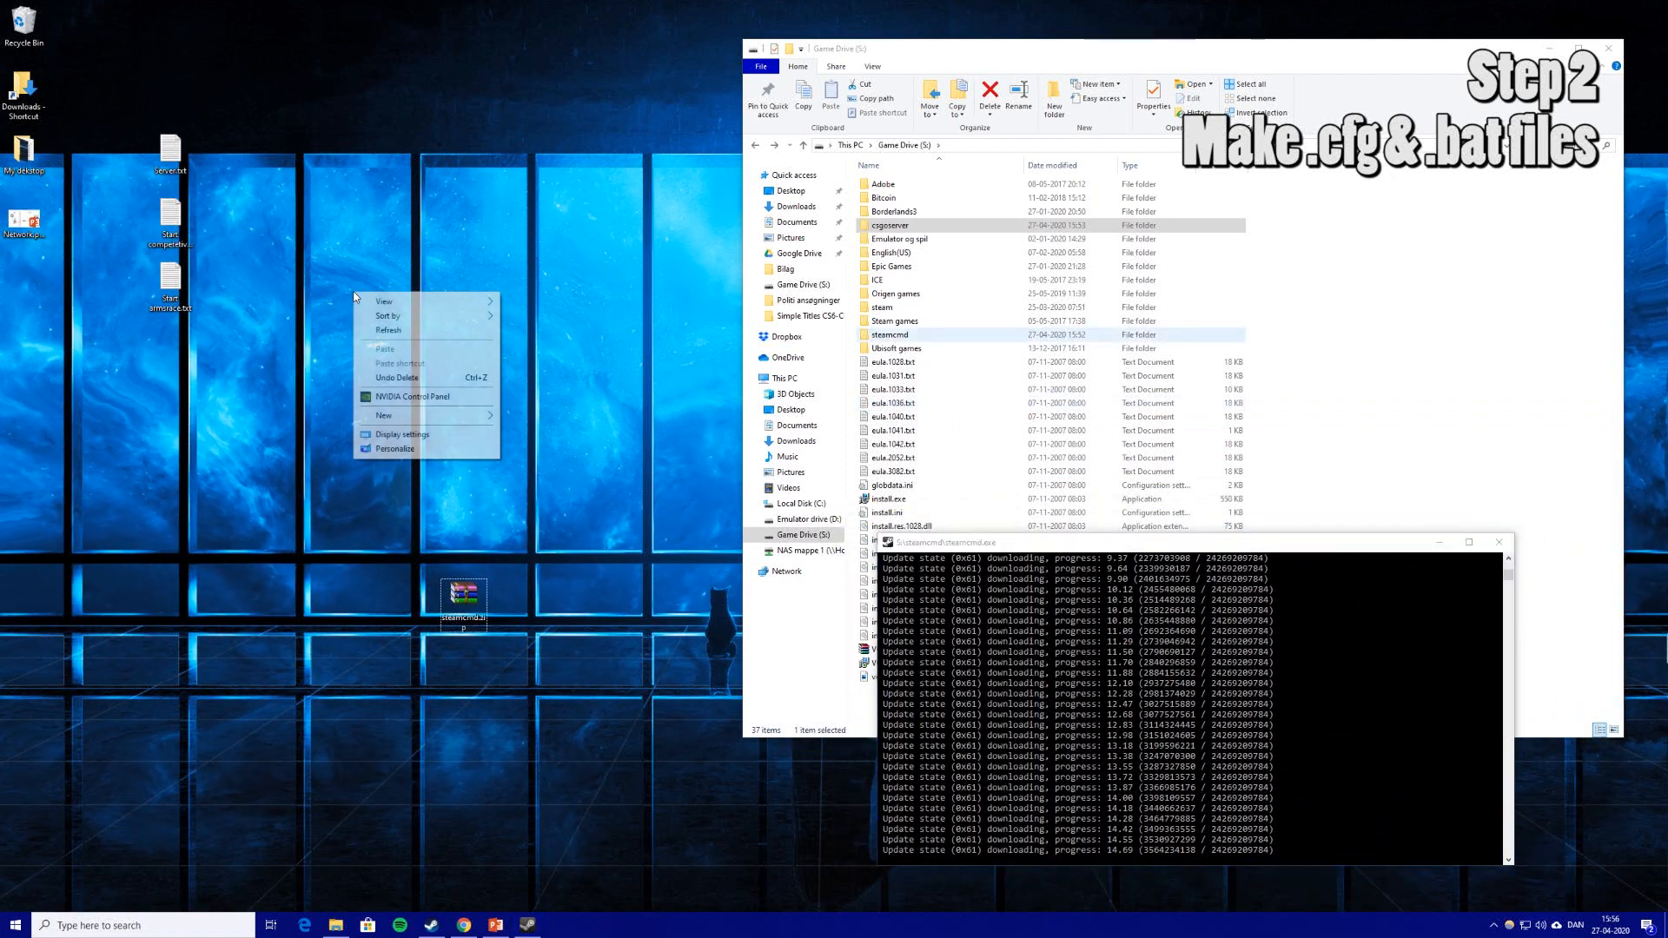
{"action": "right_click", "coordinate": [289, 322]}
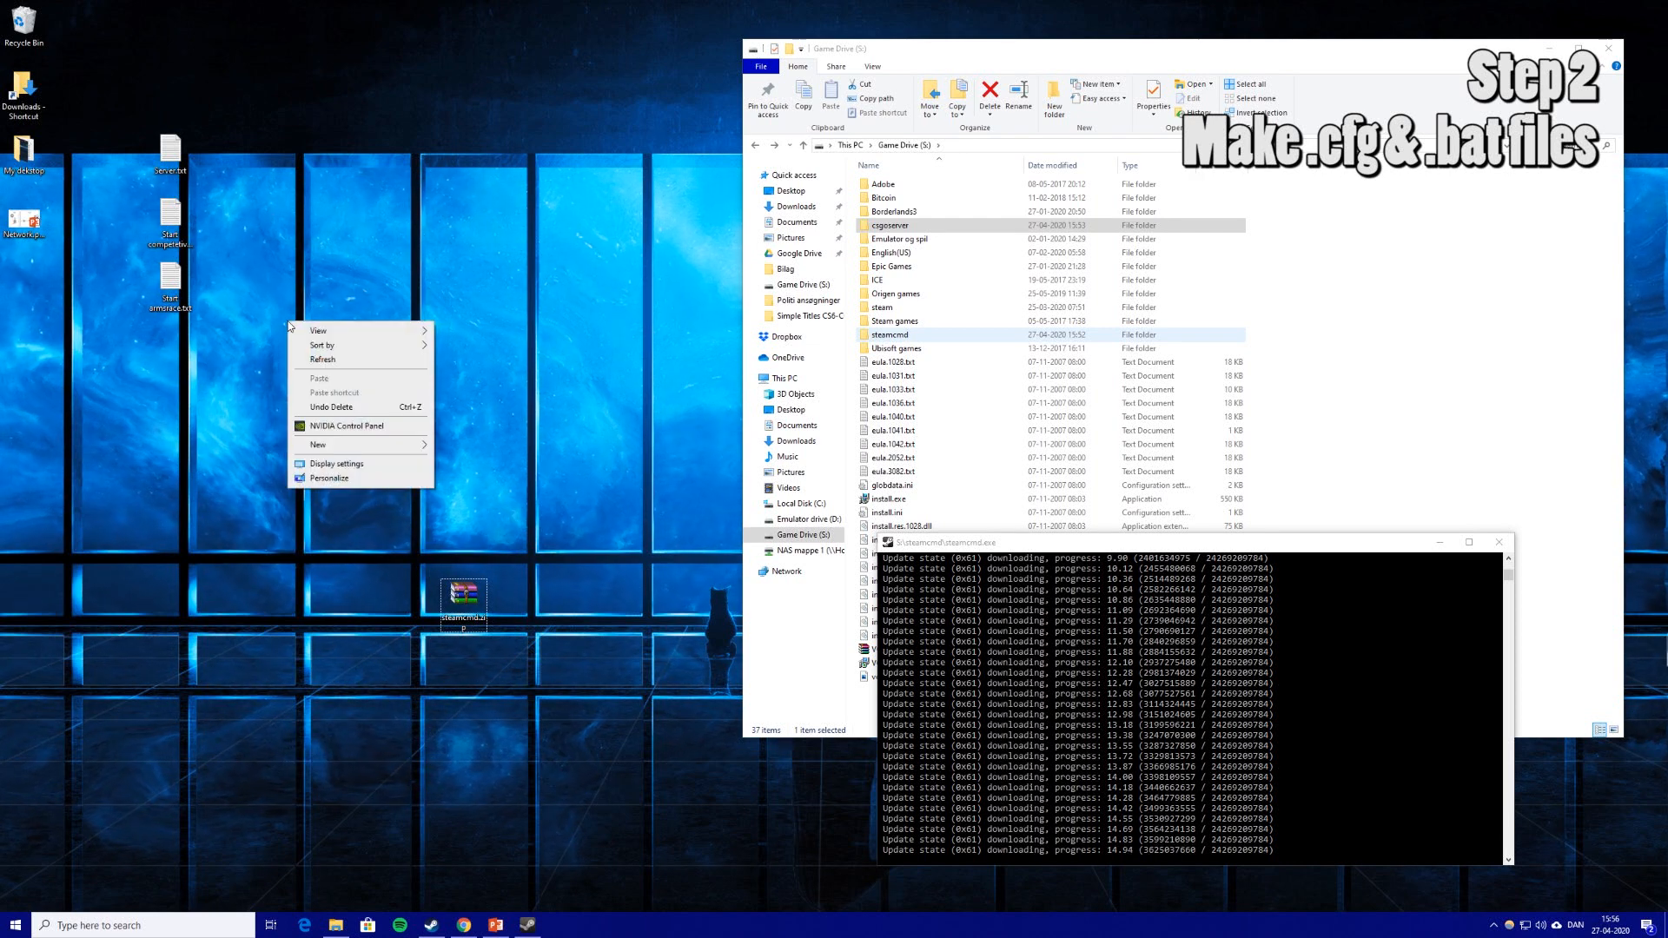
{"action": "mouse_move", "coordinate": [374, 445]}
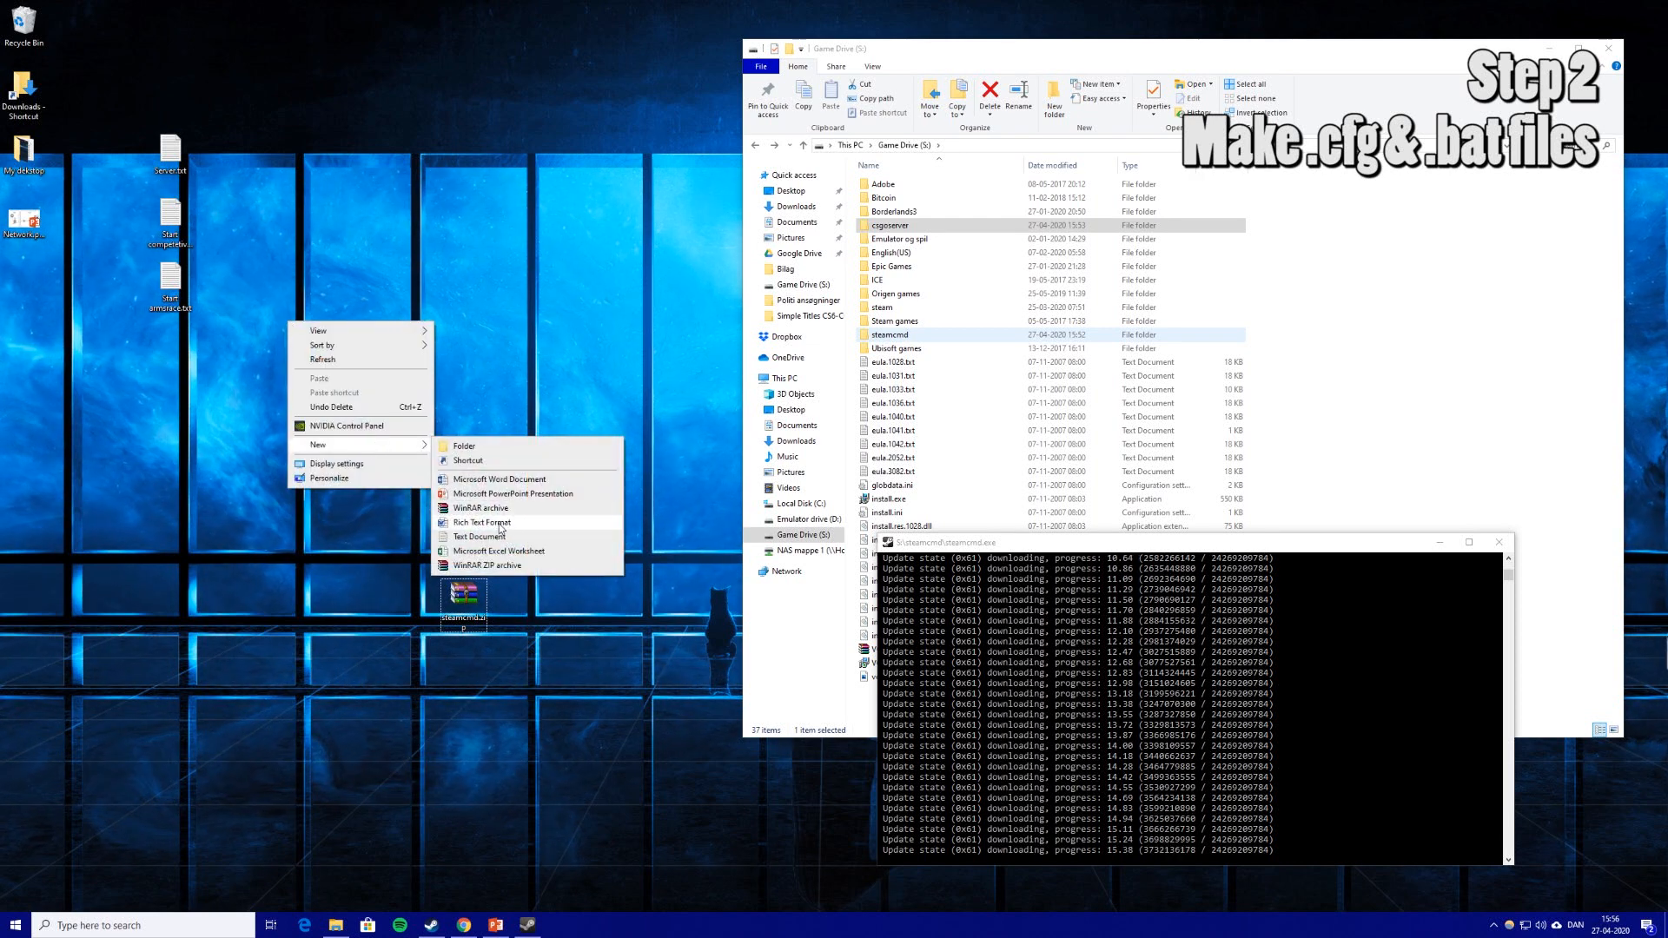
{"action": "left_click", "coordinate": [483, 536]}
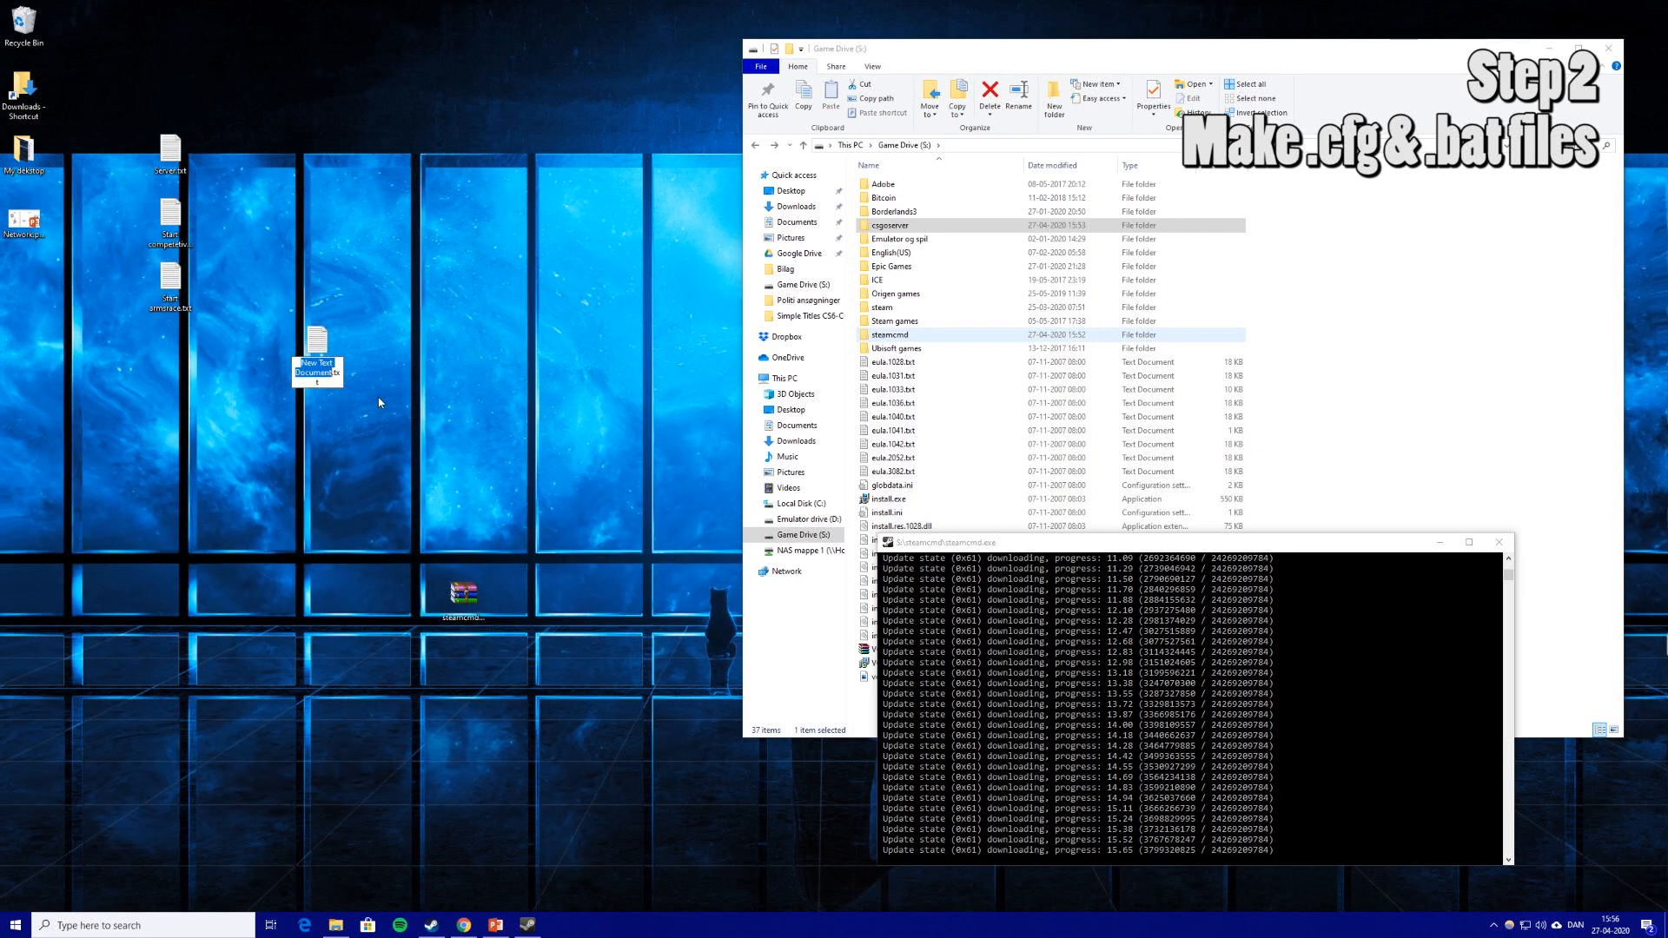
{"action": "type", "text": "server"}
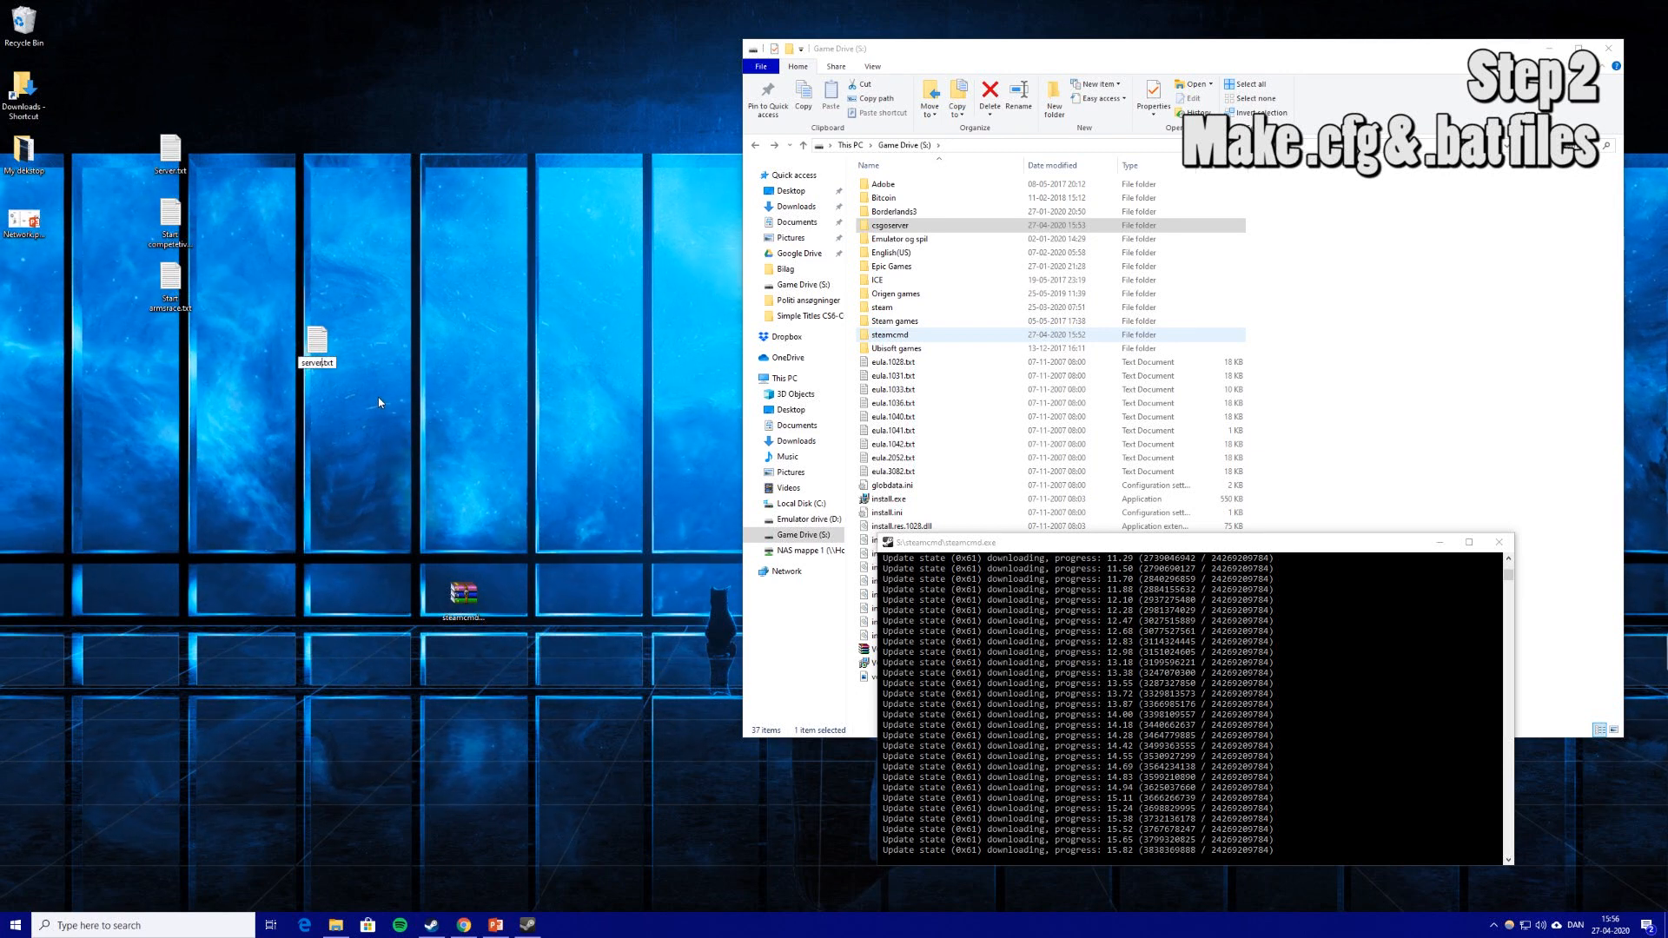
{"action": "key", "text": "Return"}
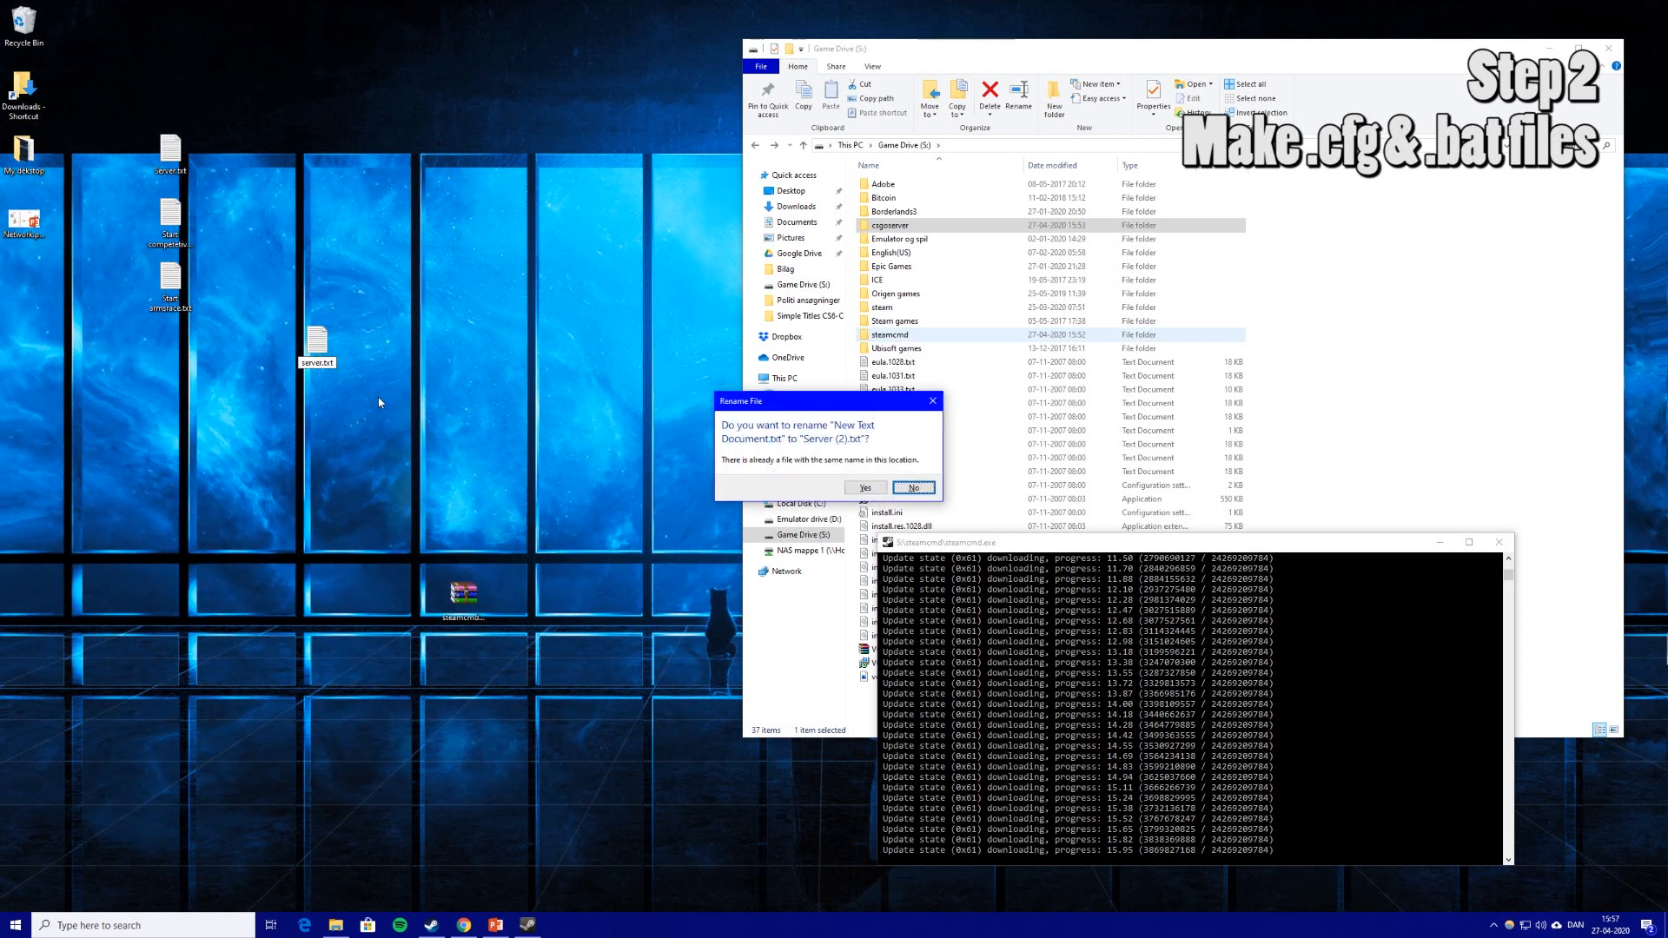
{"action": "key", "text": "Return"}
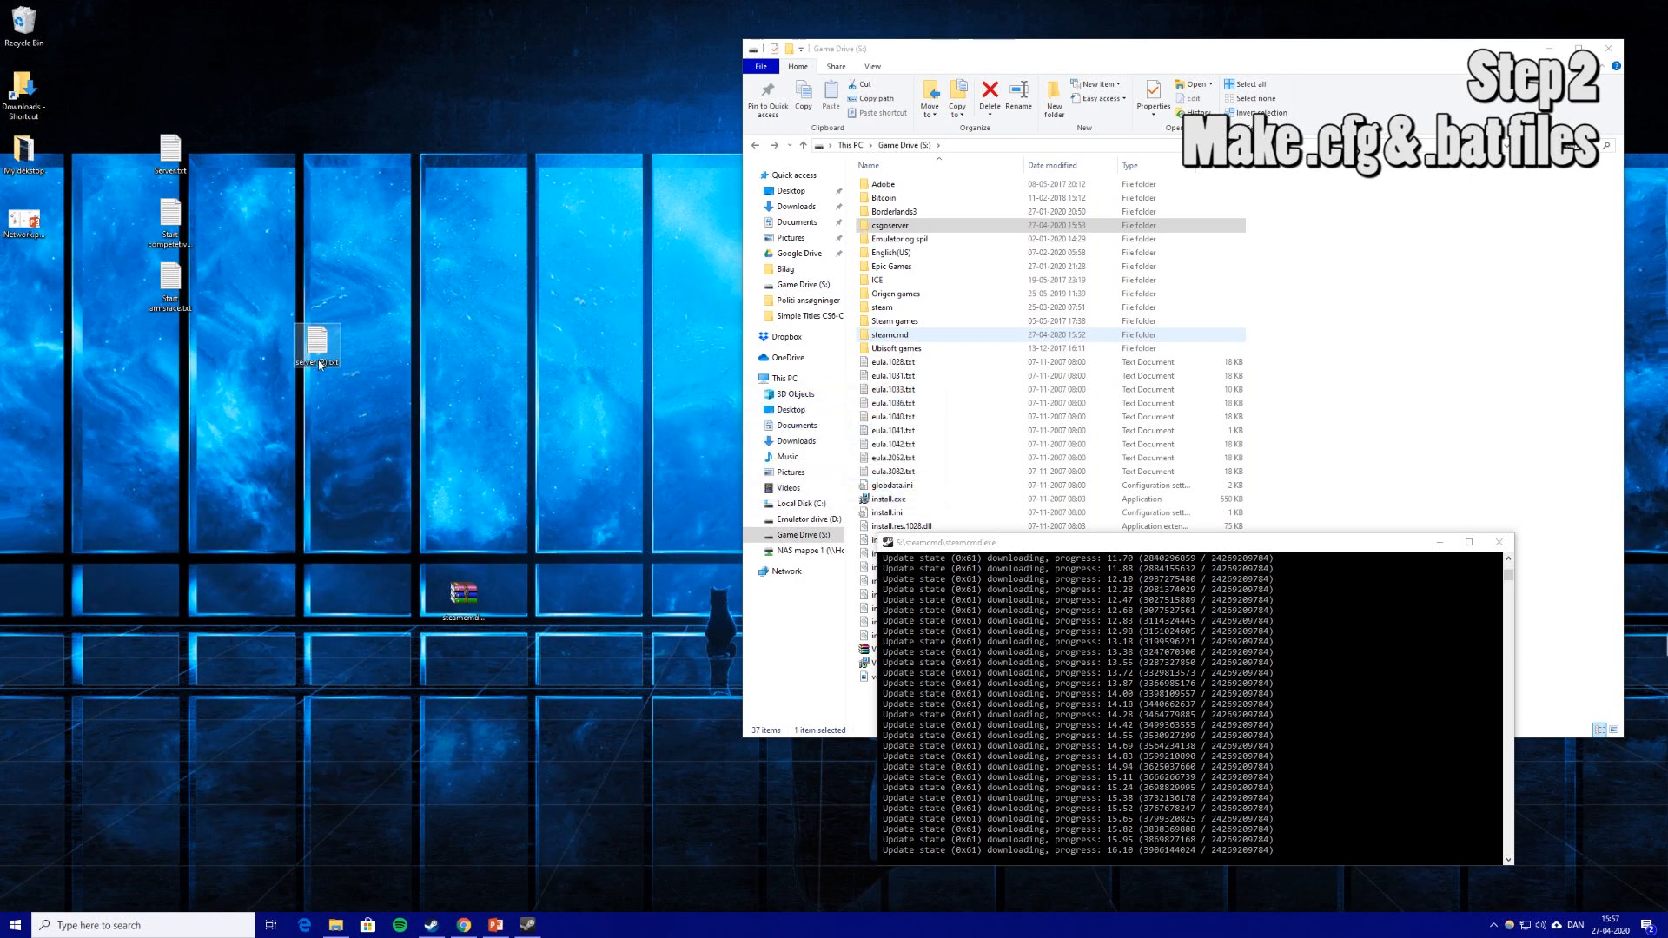
{"action": "left_click", "coordinate": [442, 263]}
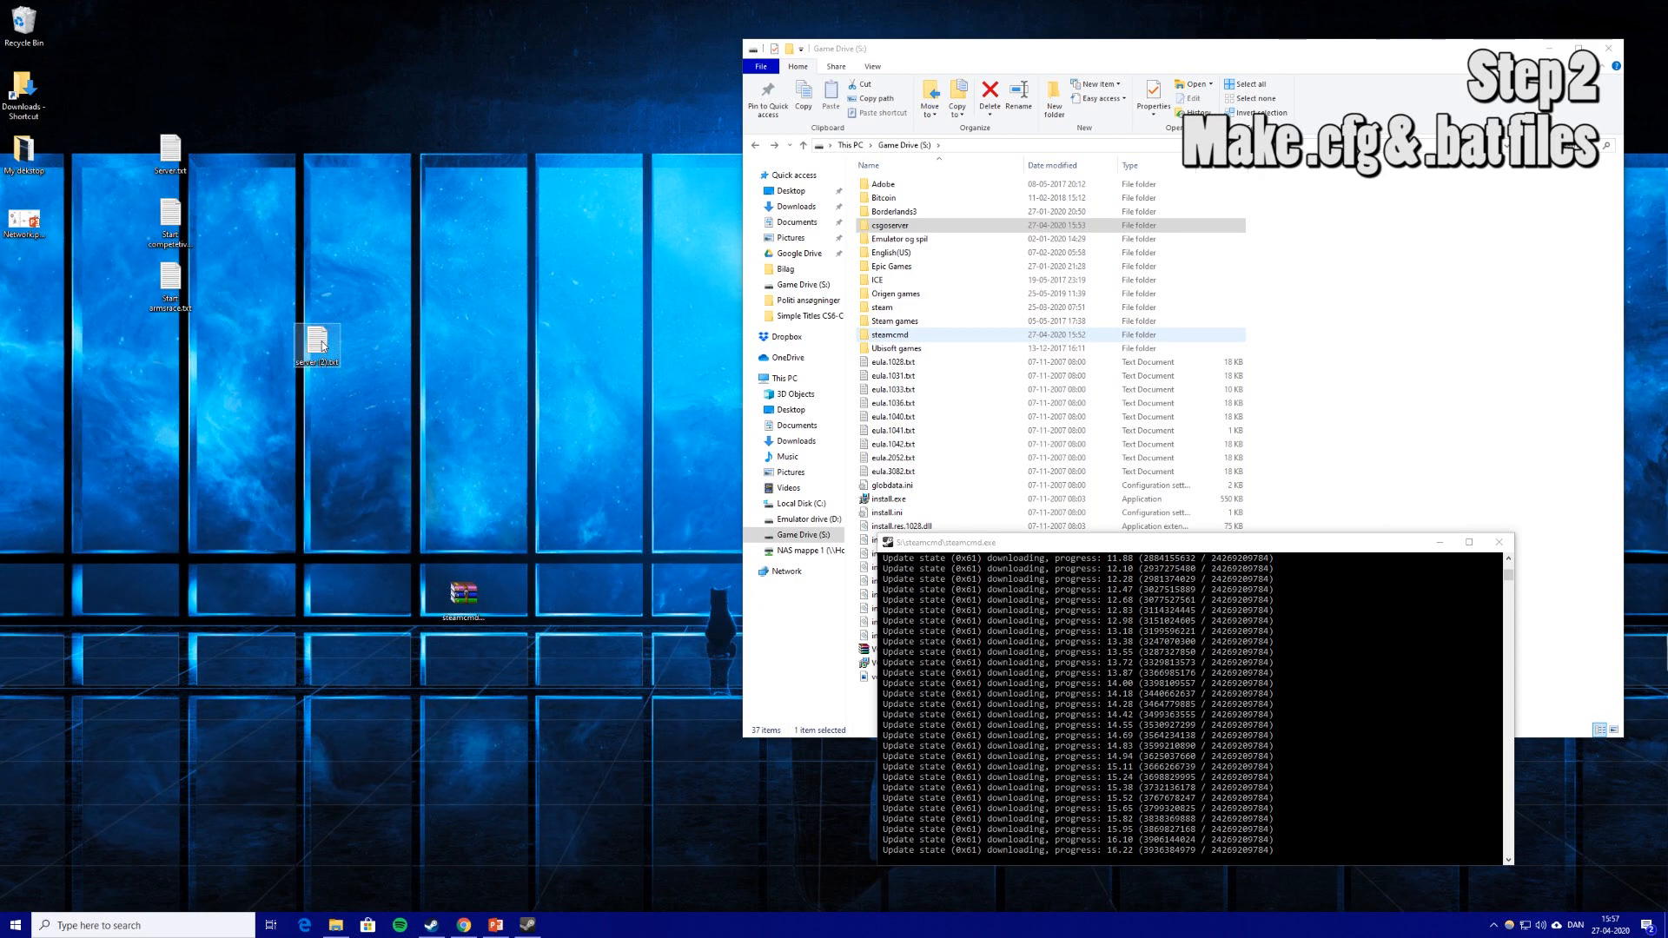
{"action": "key", "text": "Delete"}
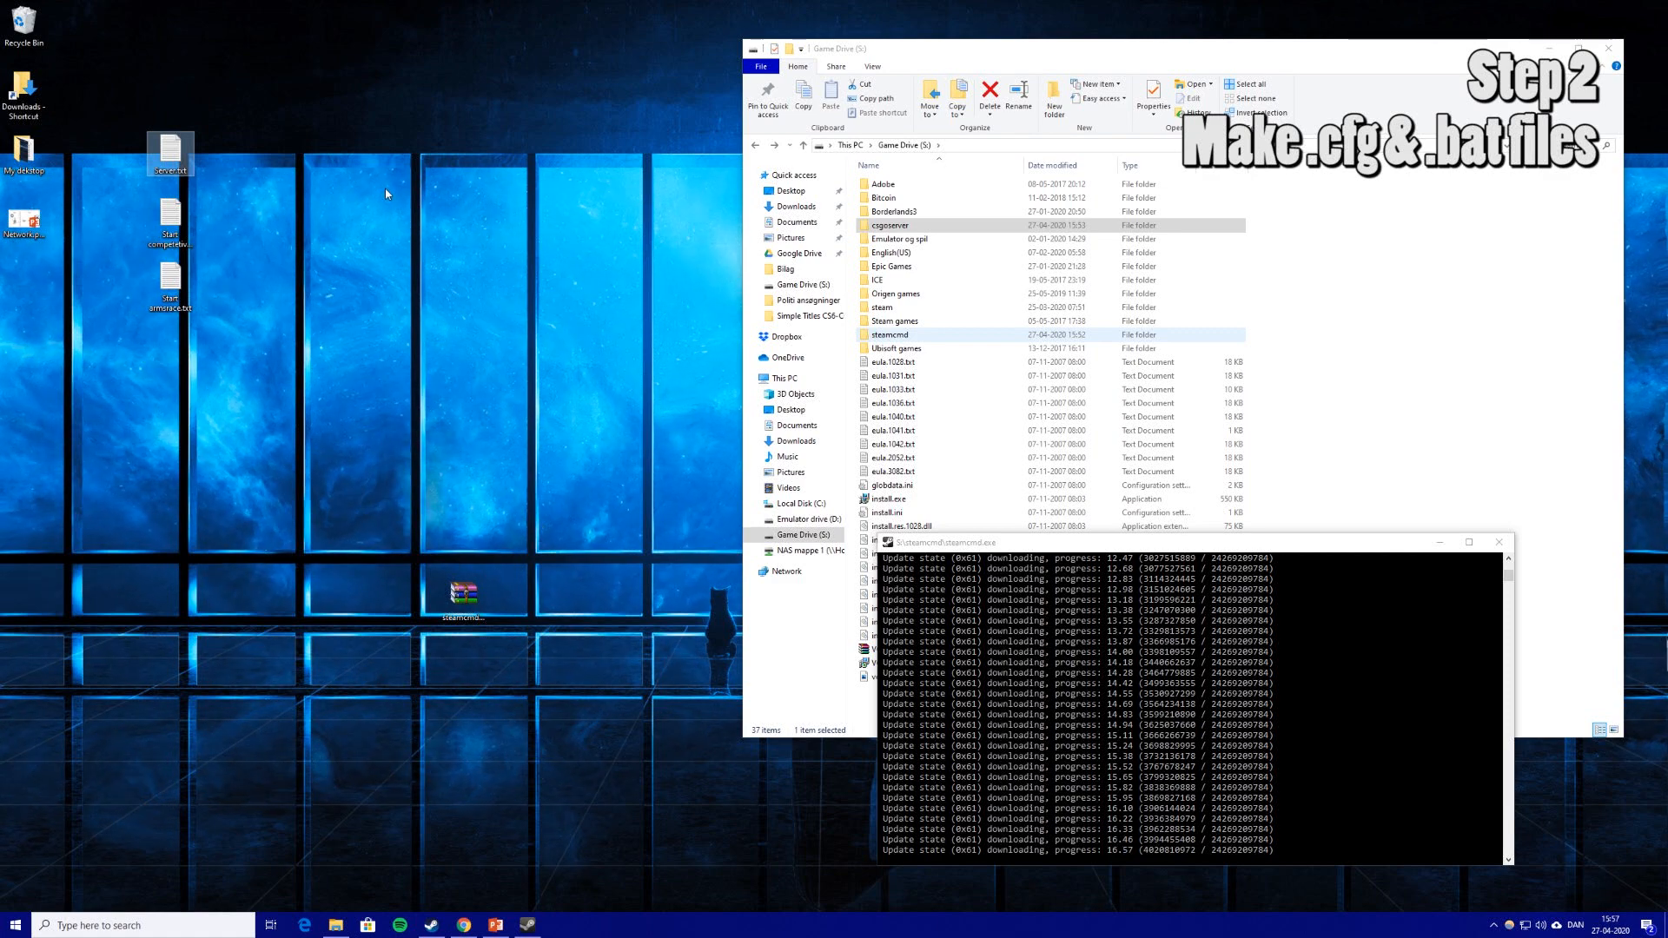
{"action": "double_click", "coordinate": [170, 150]}
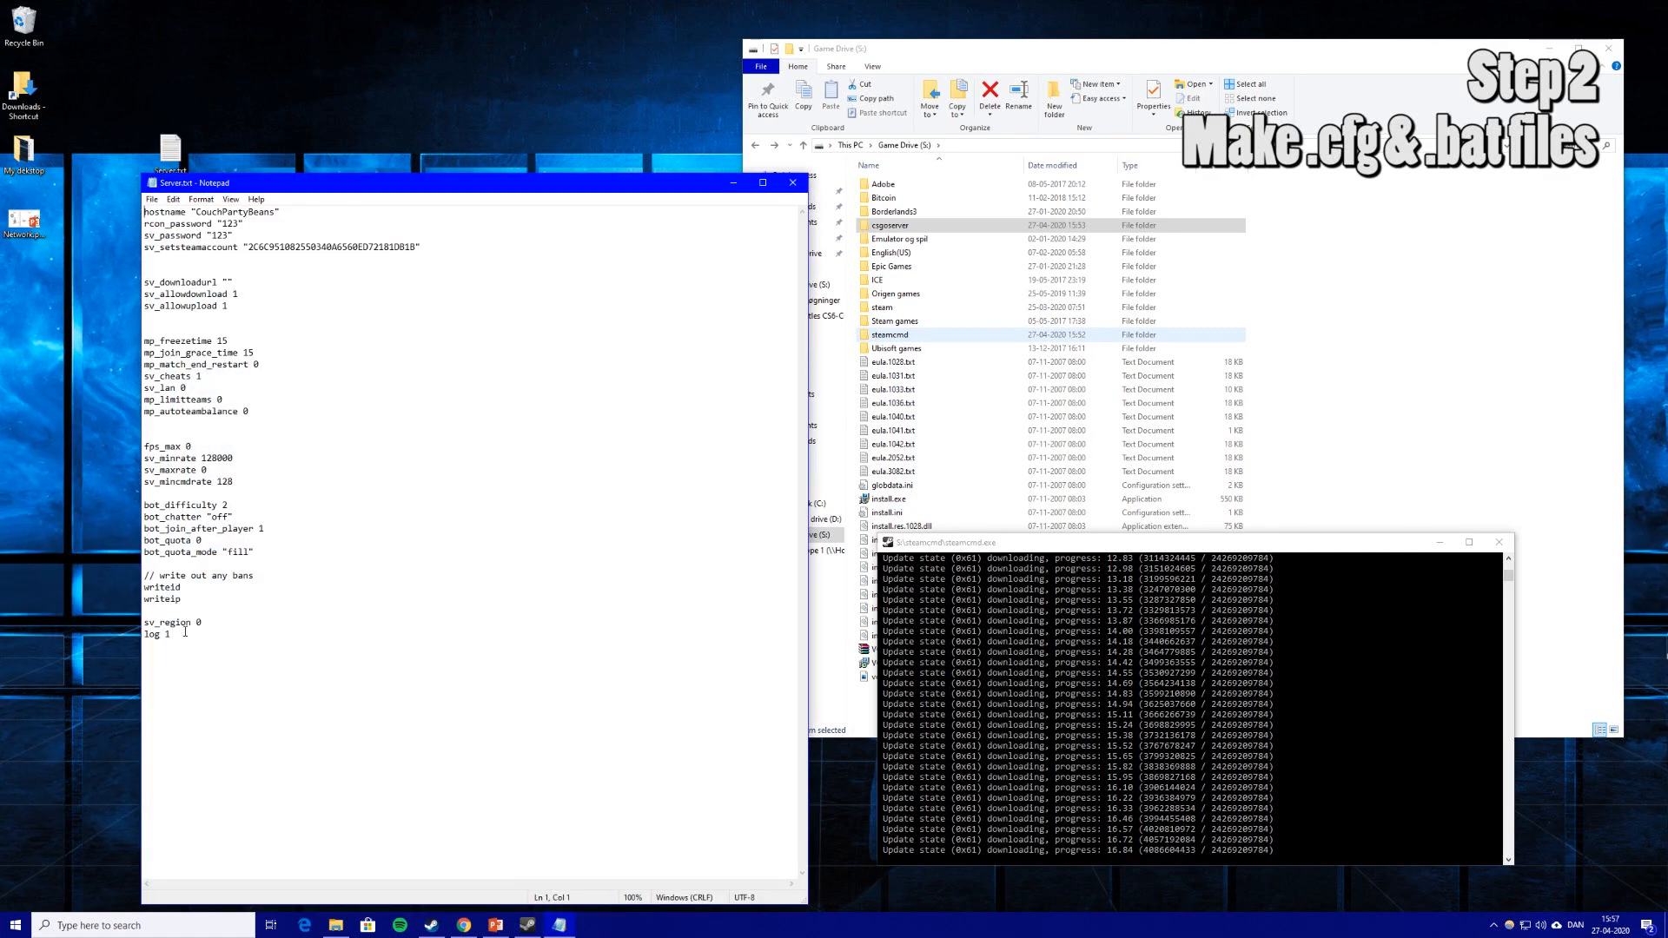
Replace the server name CouchPartyBeans in the hostname line of Server.txt with #.
{"action": "left_click_drag", "start_coordinate": [185, 632], "coordinate": [138, 211]}
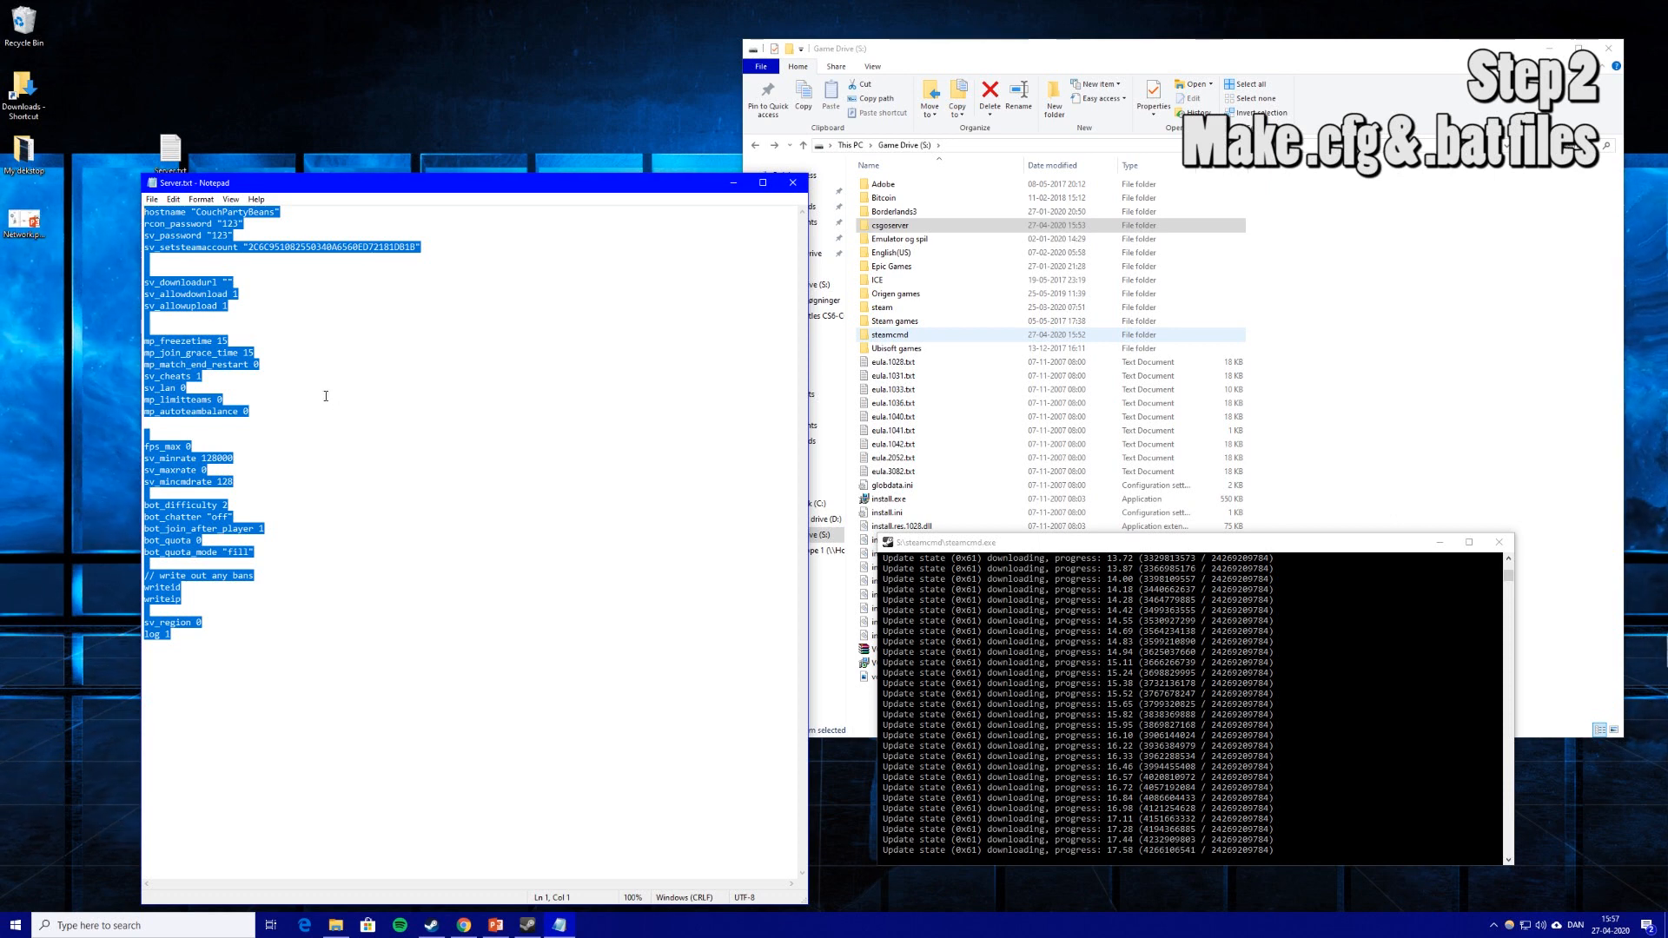
{"action": "left_click", "coordinate": [317, 335]}
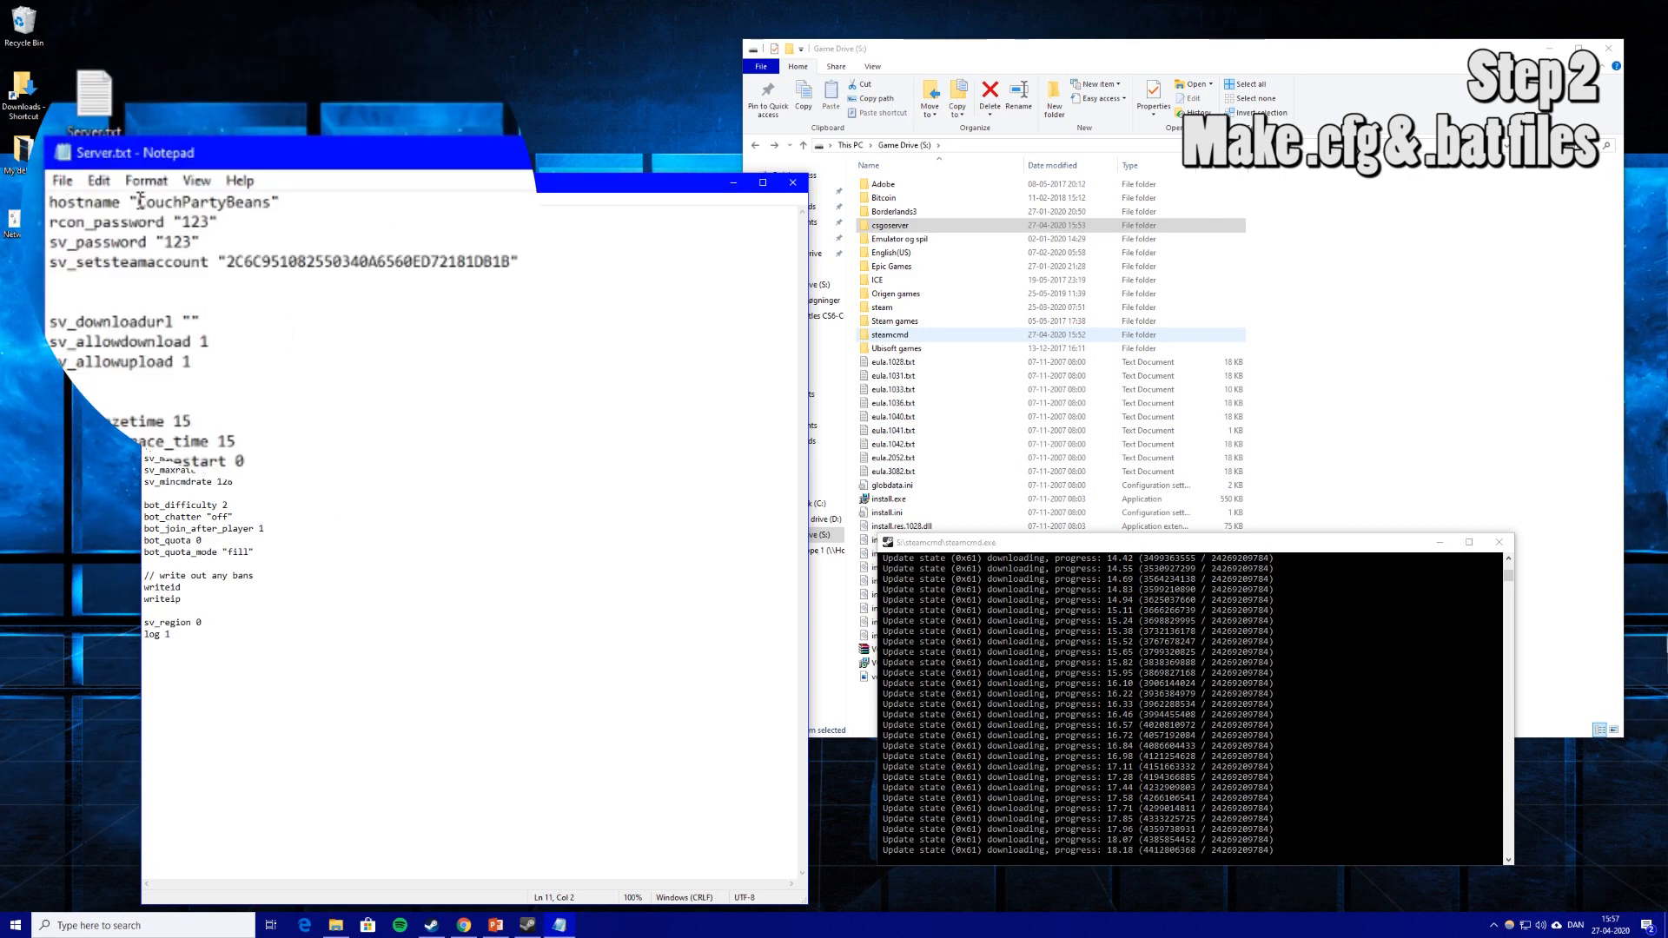
{"action": "left_click_drag", "start_coordinate": [187, 208], "coordinate": [267, 211]}
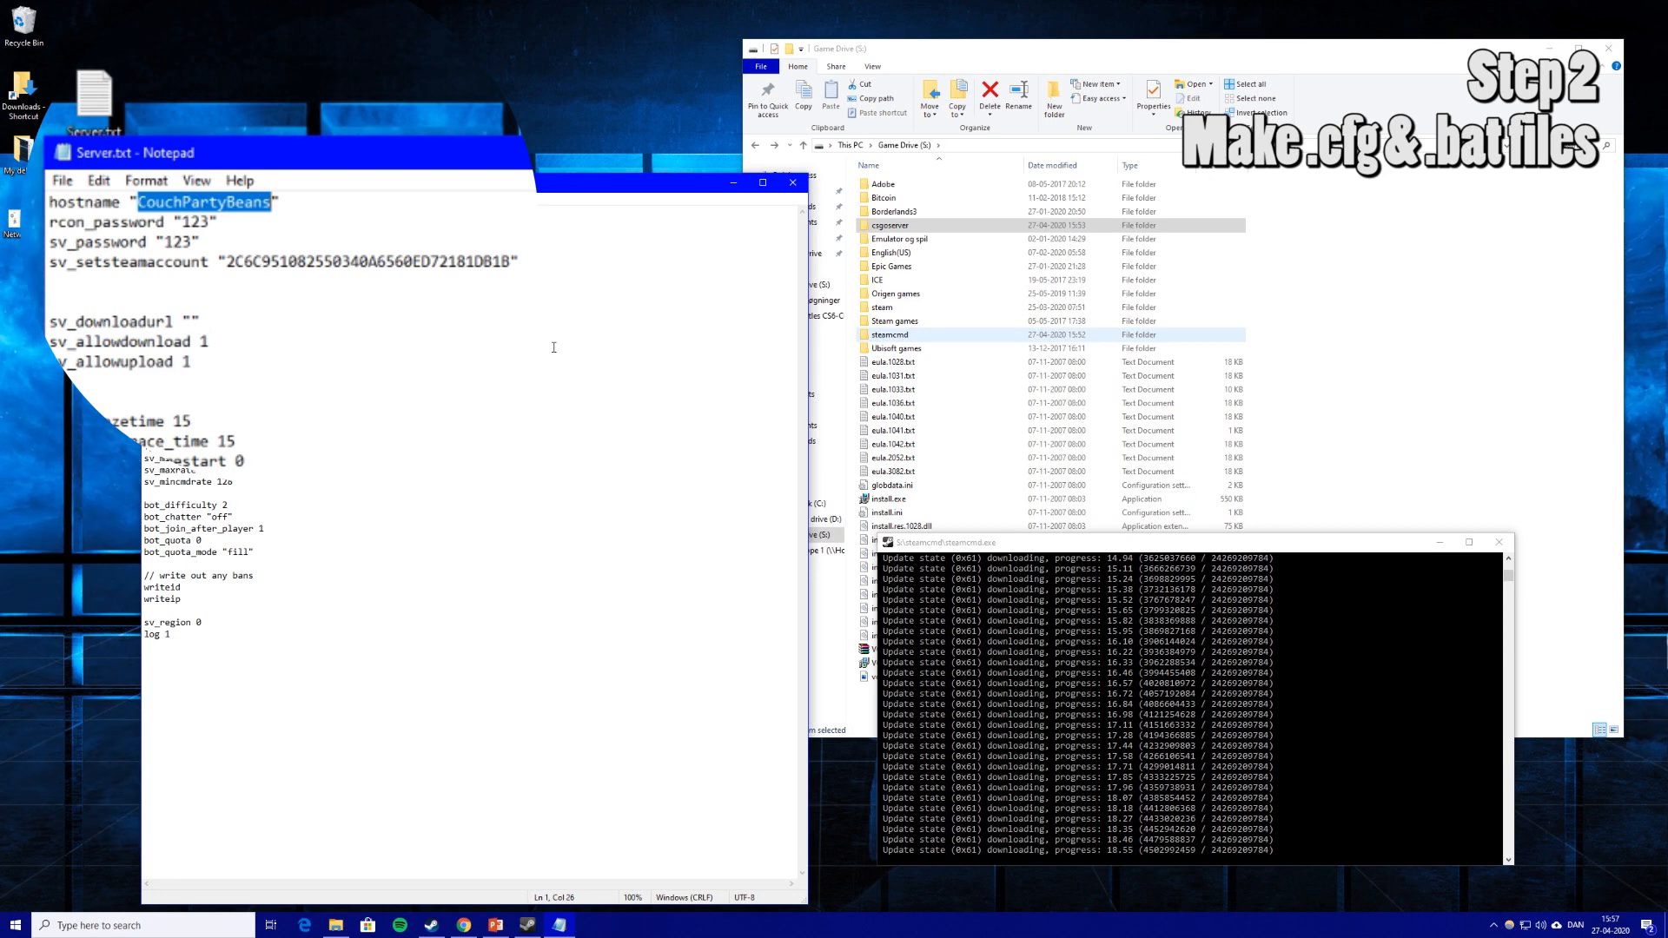
{"action": "type", "text": "#"}
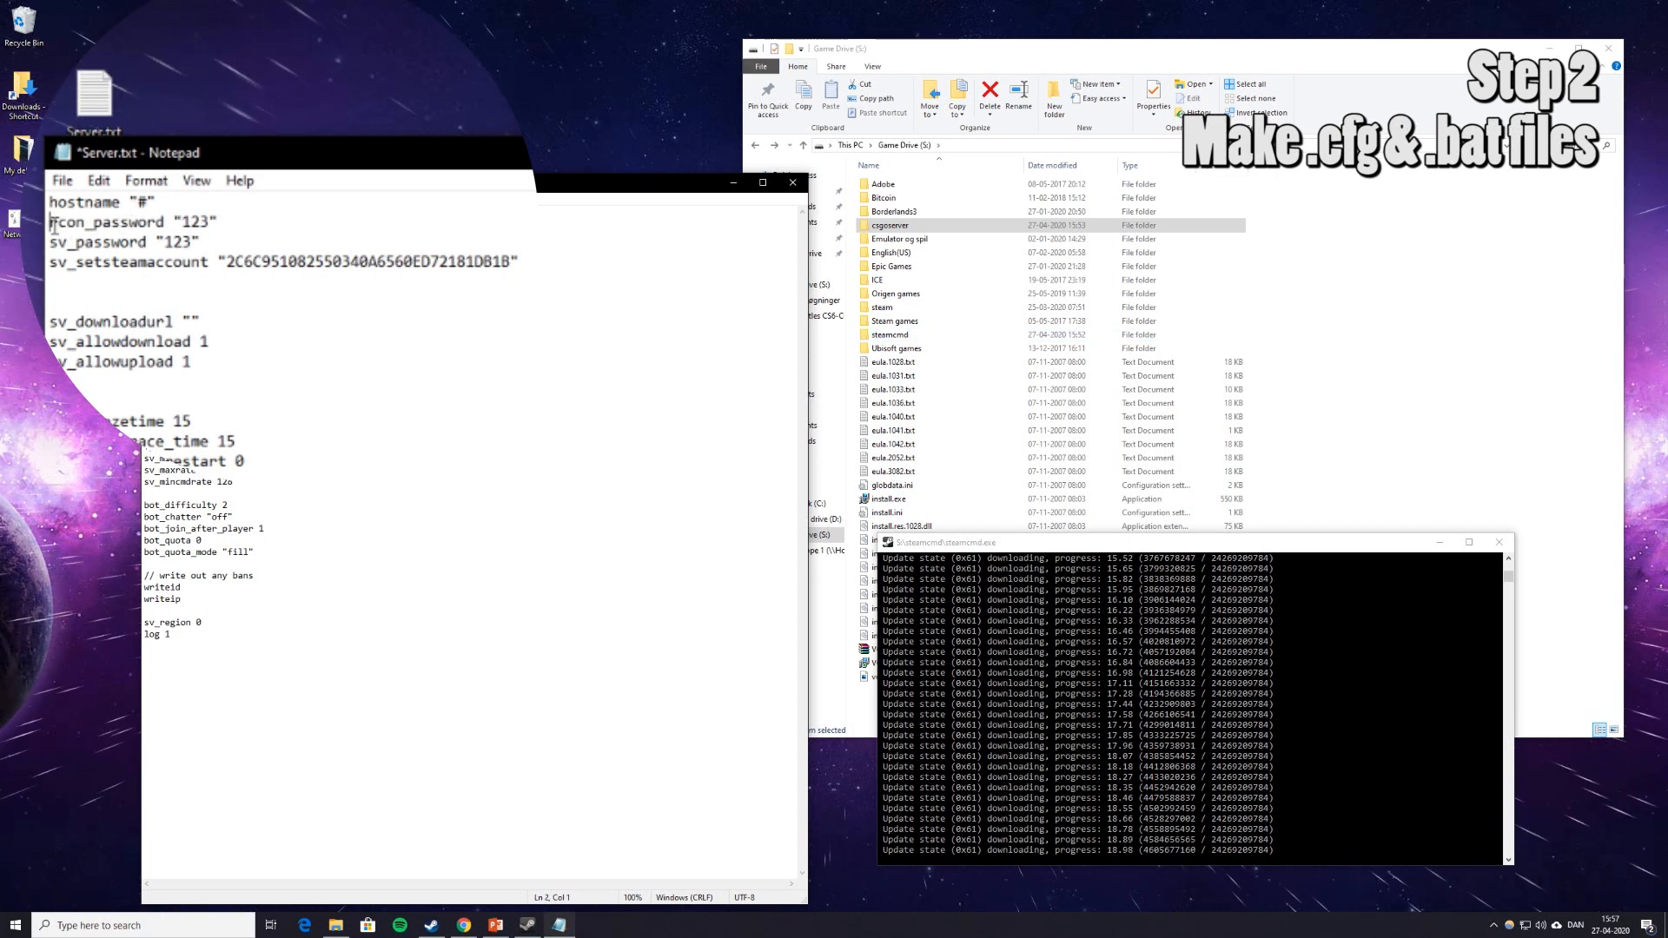
Replace the rcon password, server password and Steam account token values with #.
{"action": "left_click_drag", "start_coordinate": [50, 222], "coordinate": [209, 221]}
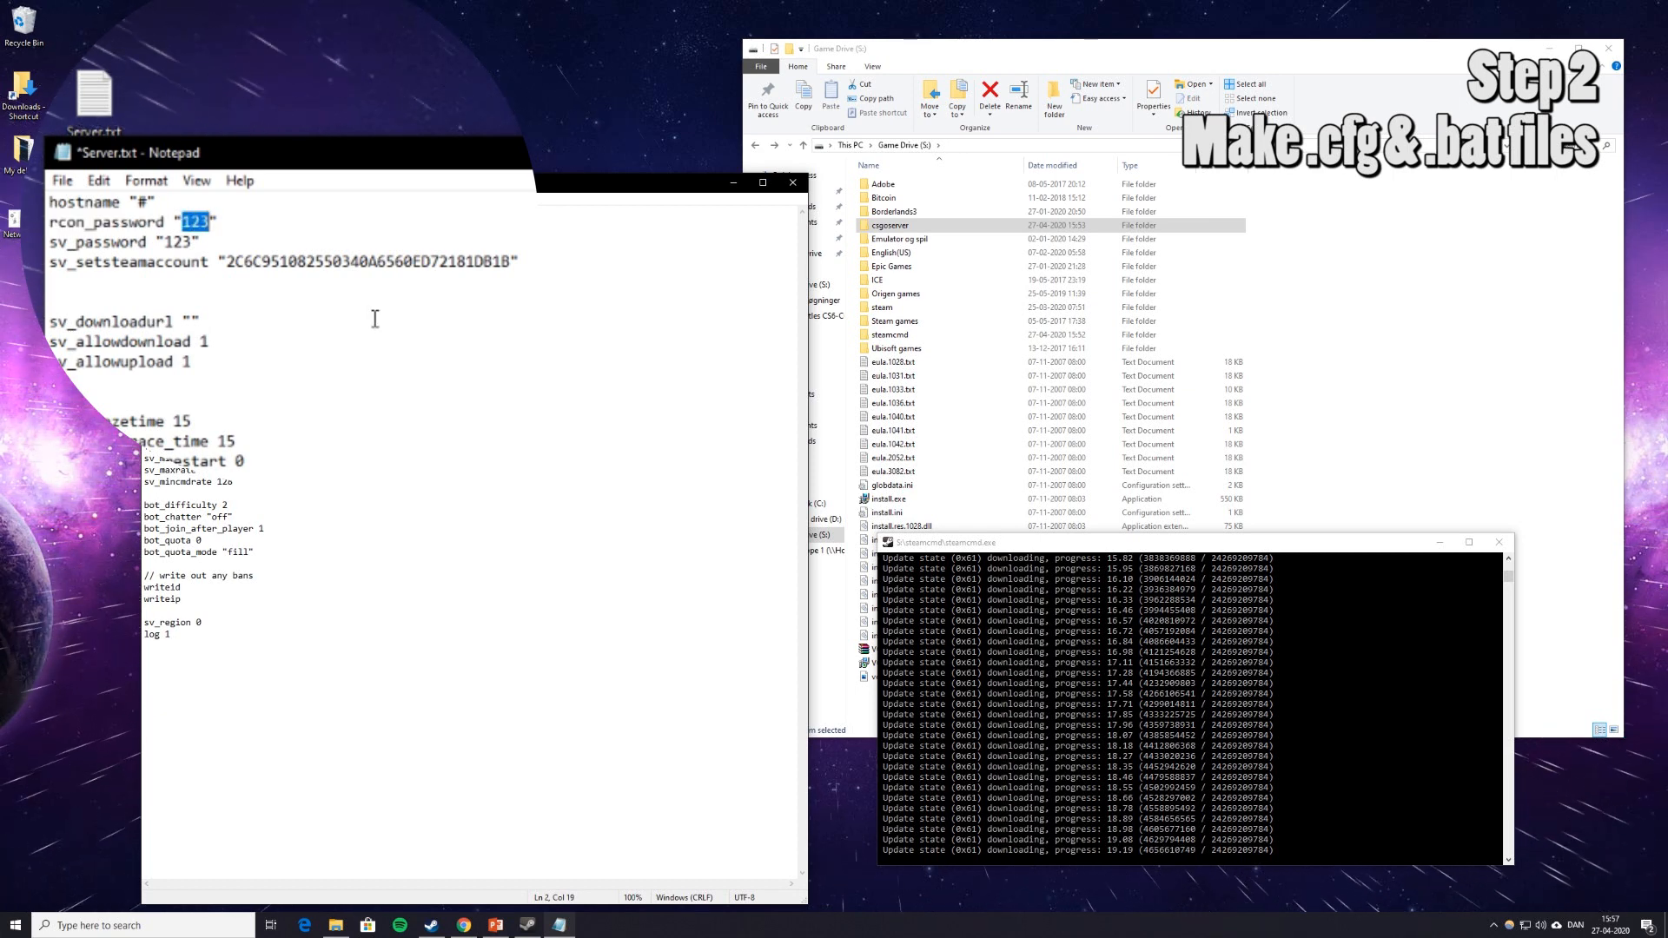
{"action": "type", "text": "#"}
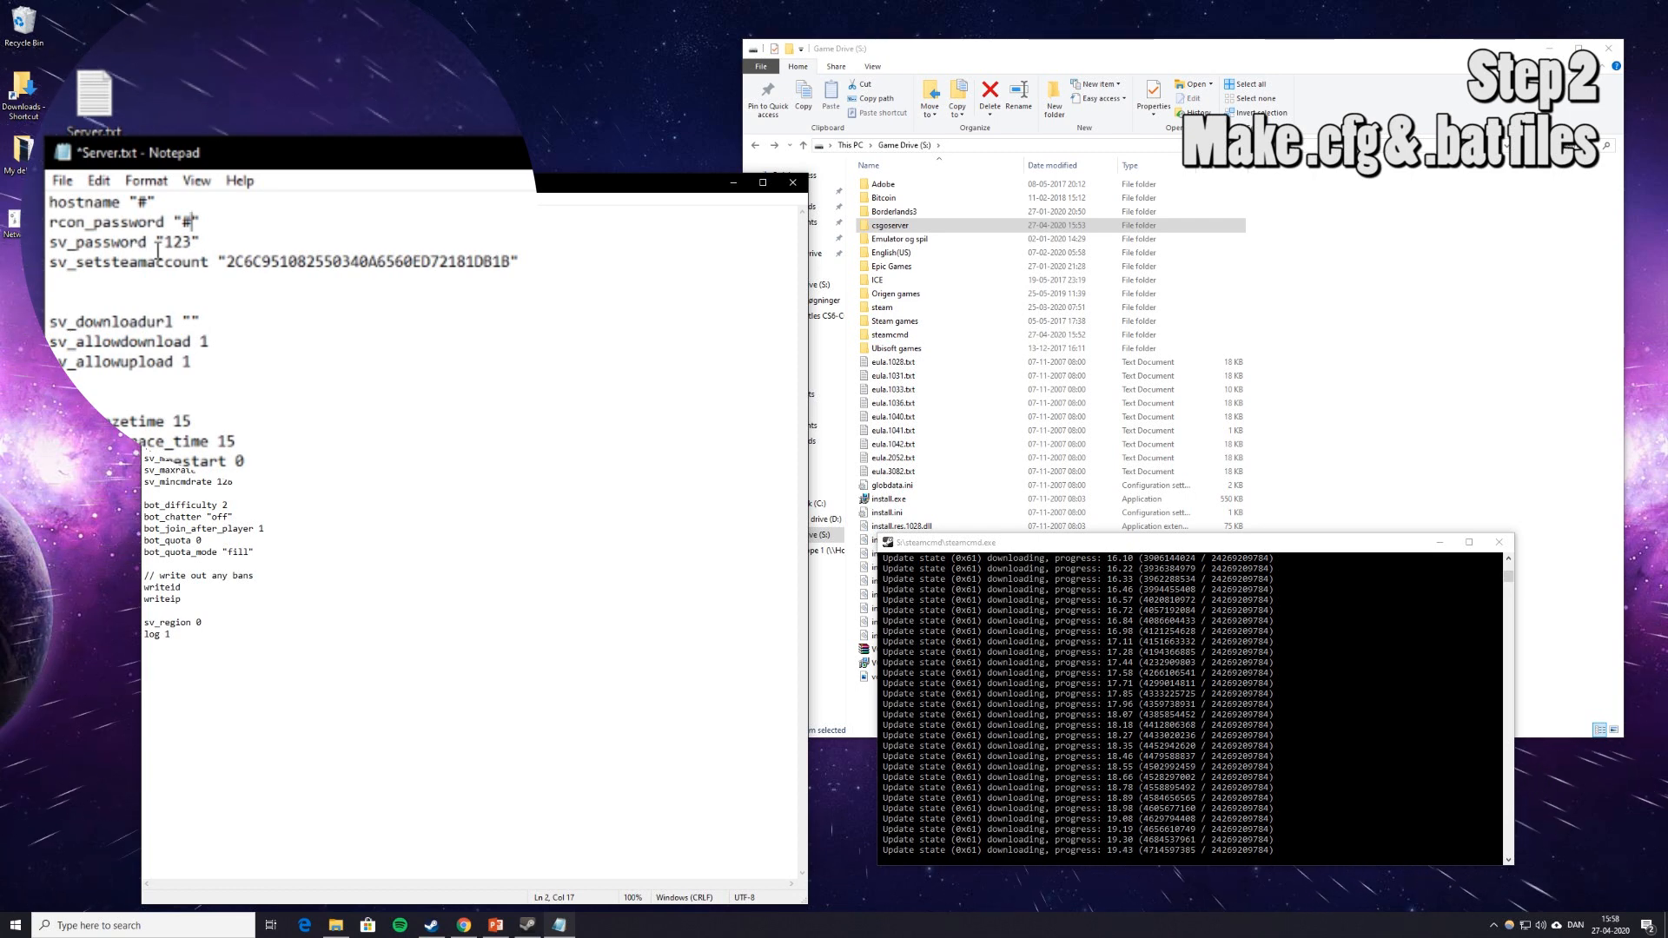
{"action": "left_click_drag", "start_coordinate": [171, 247], "coordinate": [194, 248]}
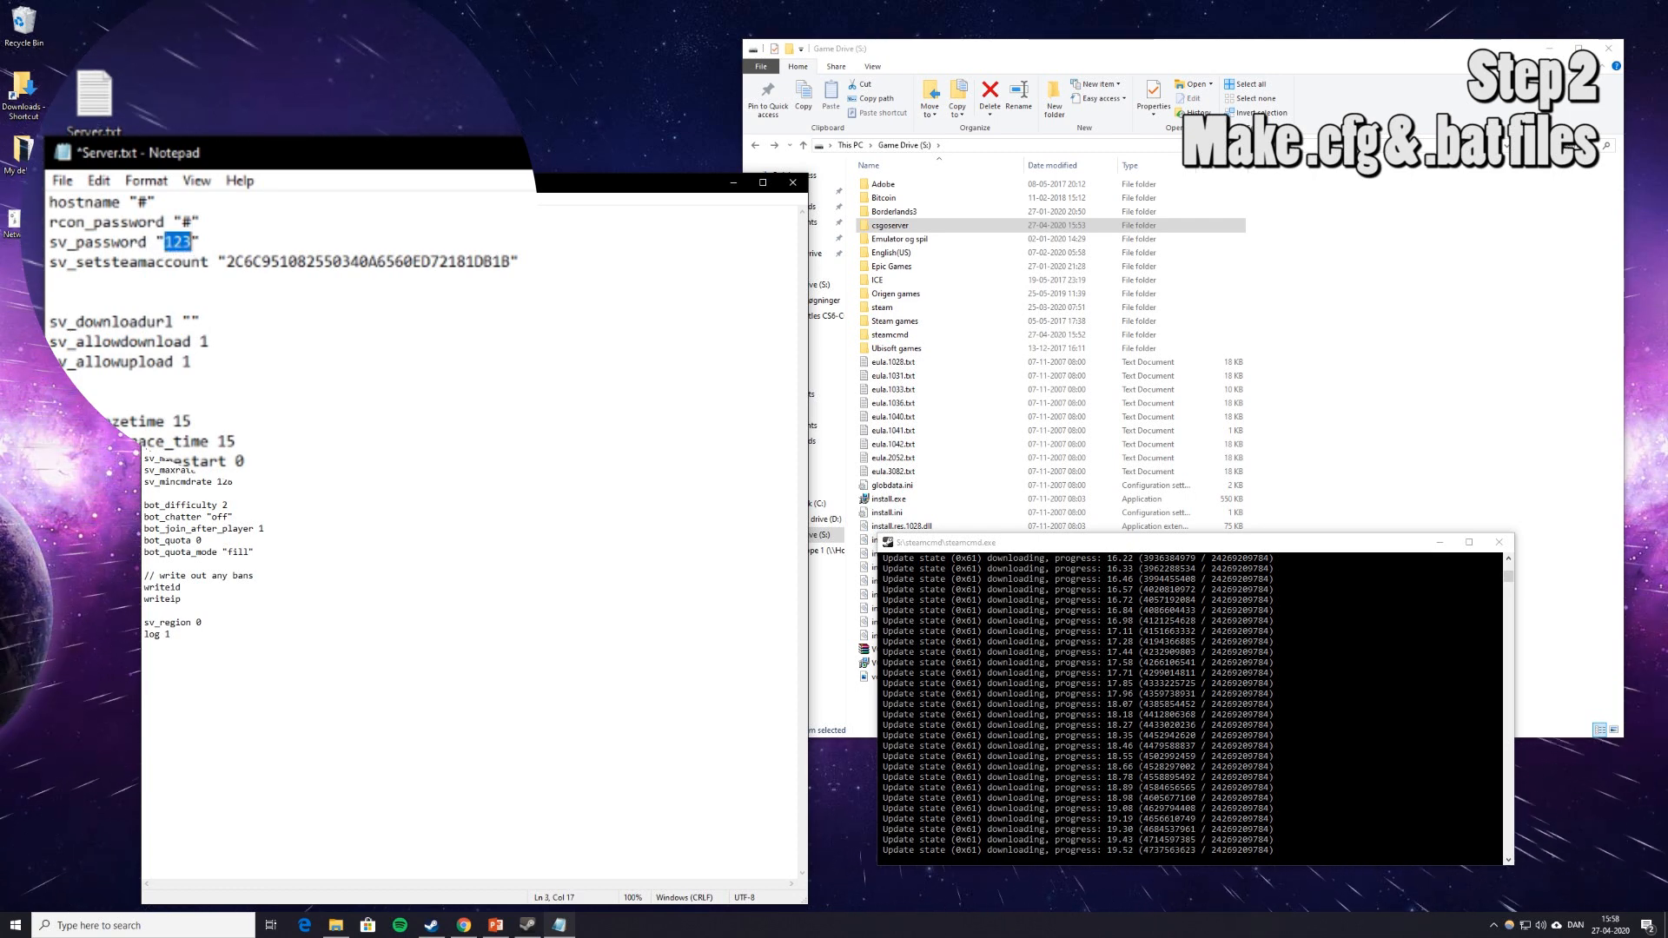
{"action": "type", "text": "#"}
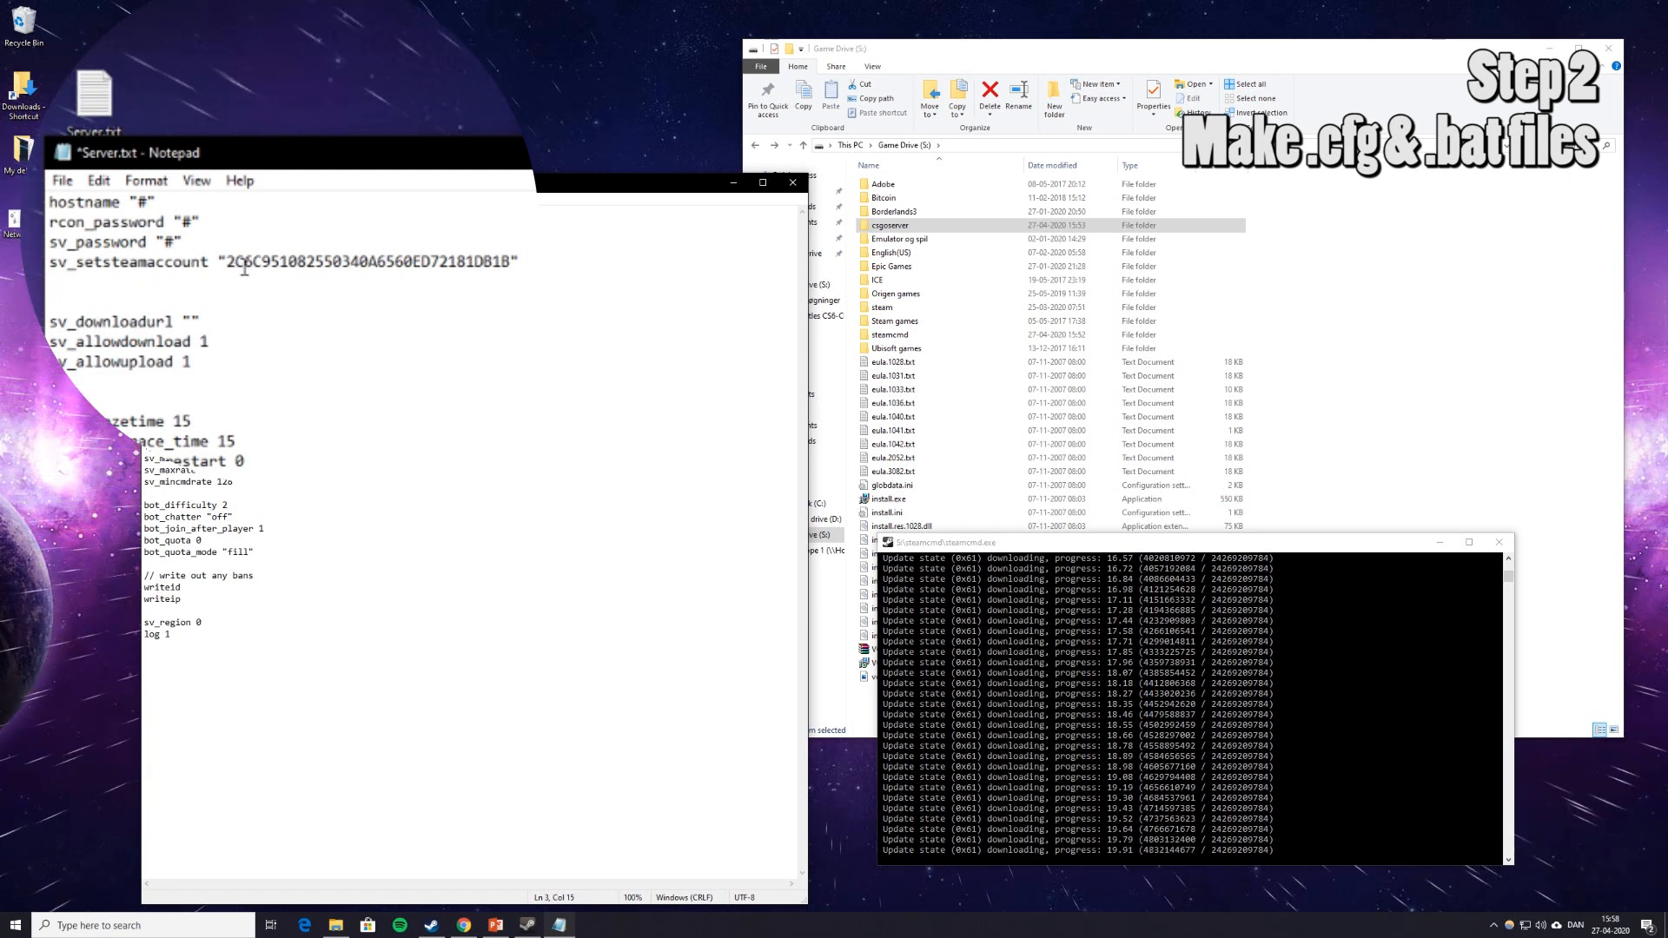
{"action": "left_click_drag", "start_coordinate": [230, 255], "coordinate": [509, 254]}
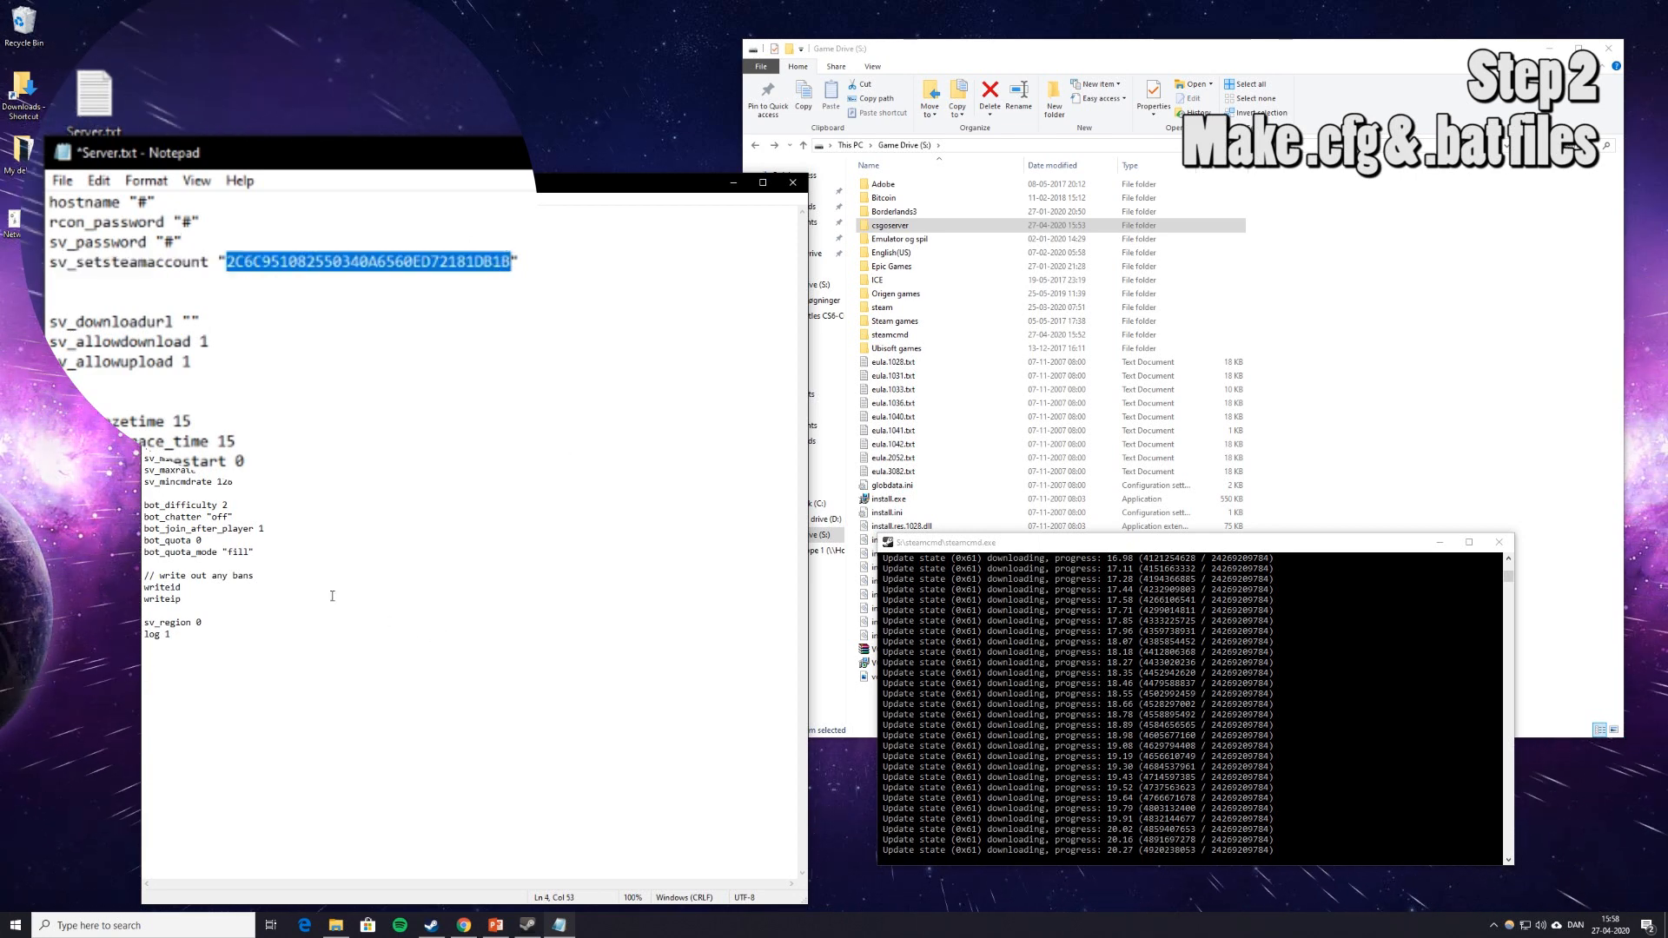
{"action": "type", "text": "#"}
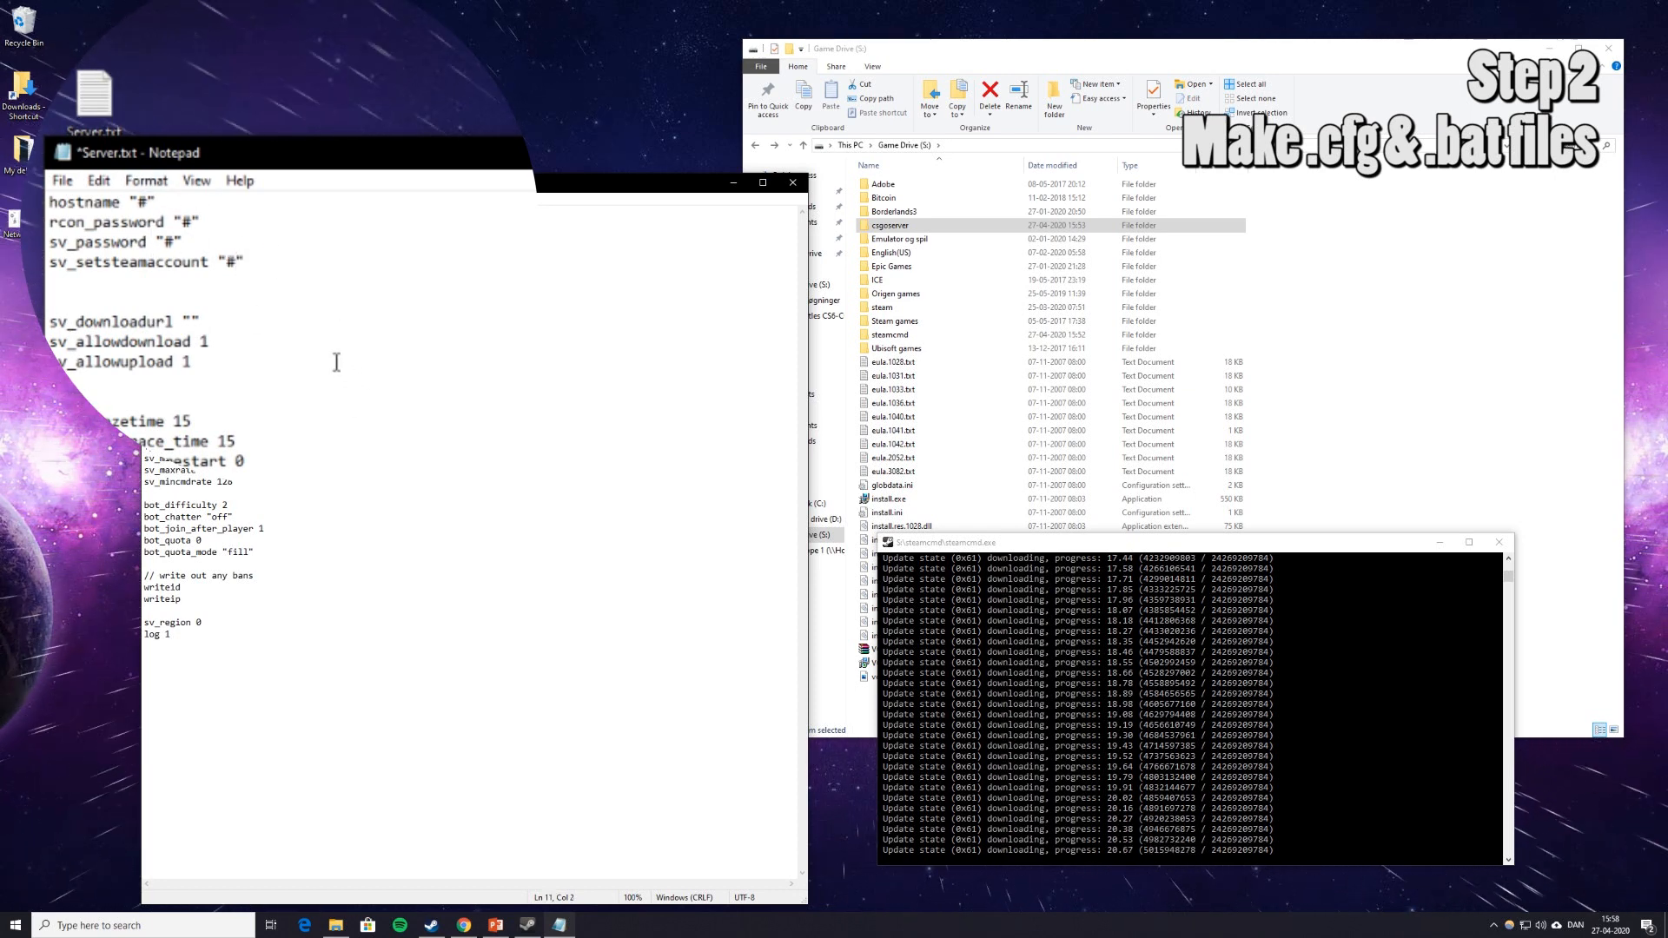
Save this edited copy as Server share.txt and close Notepad.
{"action": "left_click", "coordinate": [62, 180]}
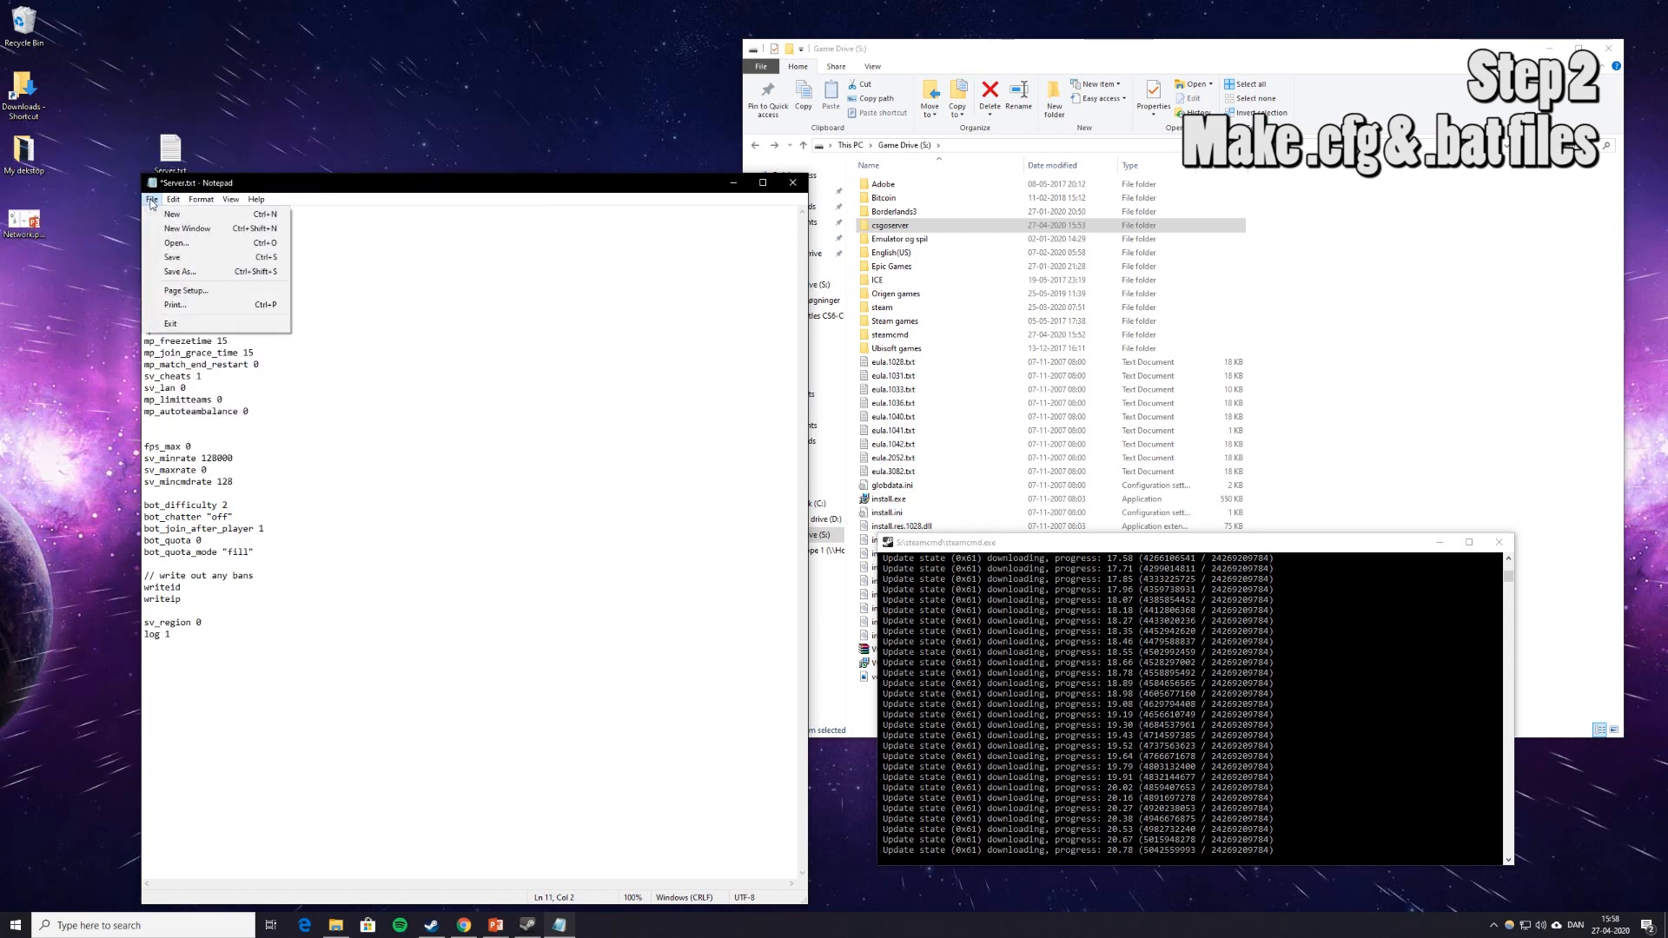
{"action": "left_click", "coordinate": [178, 271]}
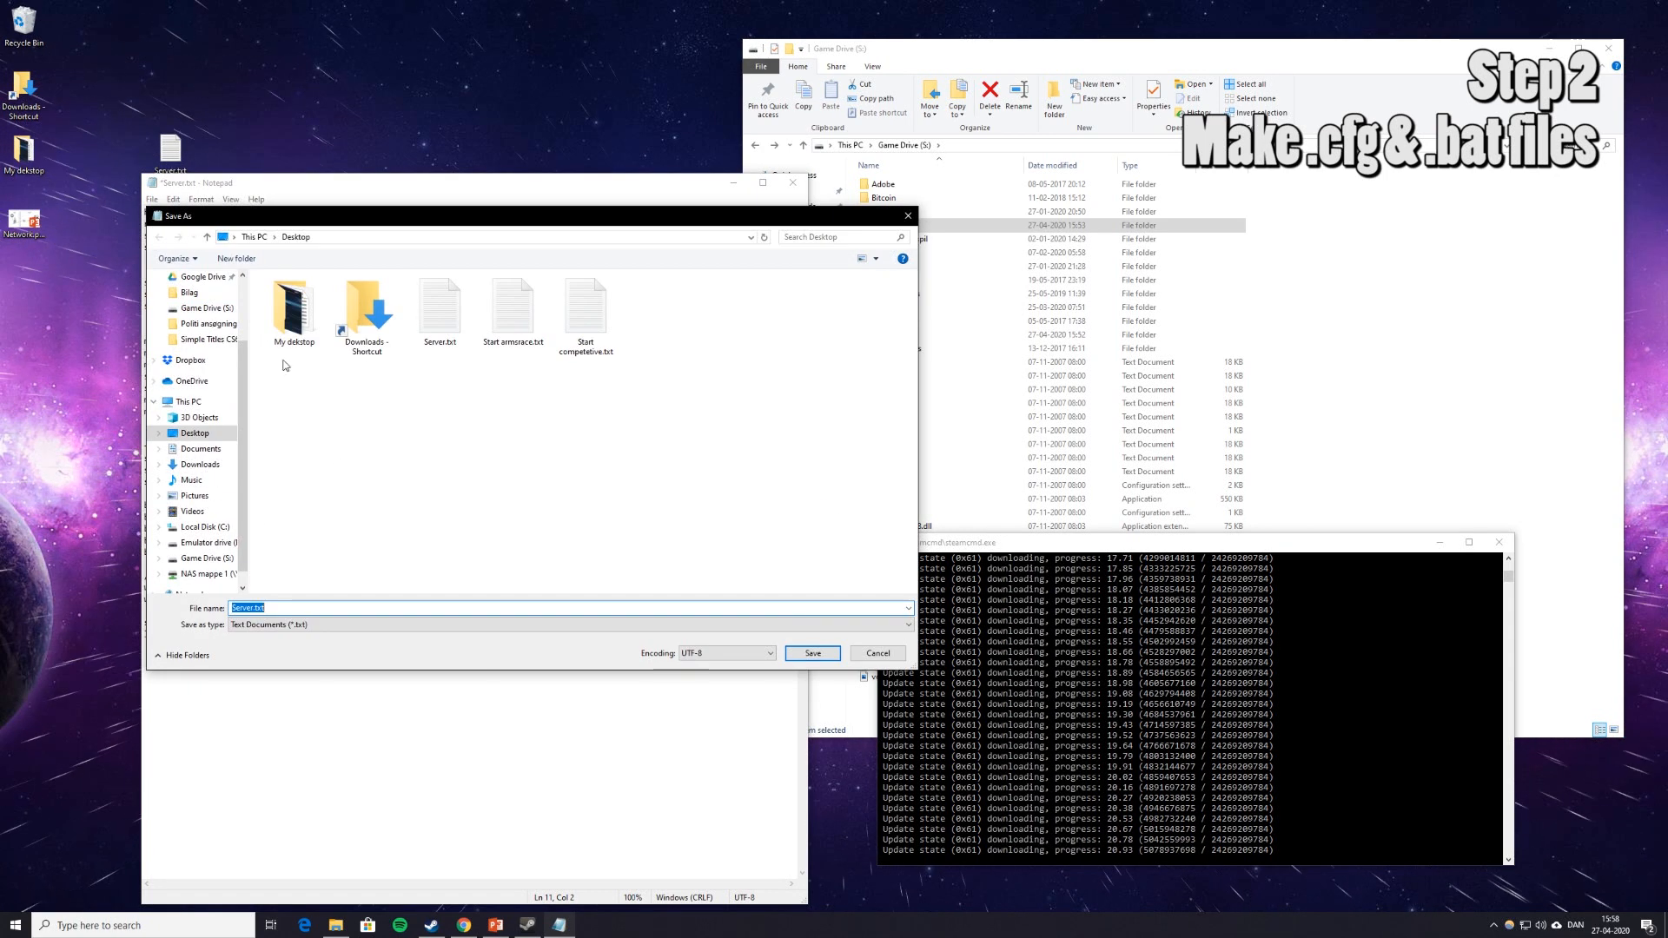
{"action": "left_click", "coordinate": [251, 608]}
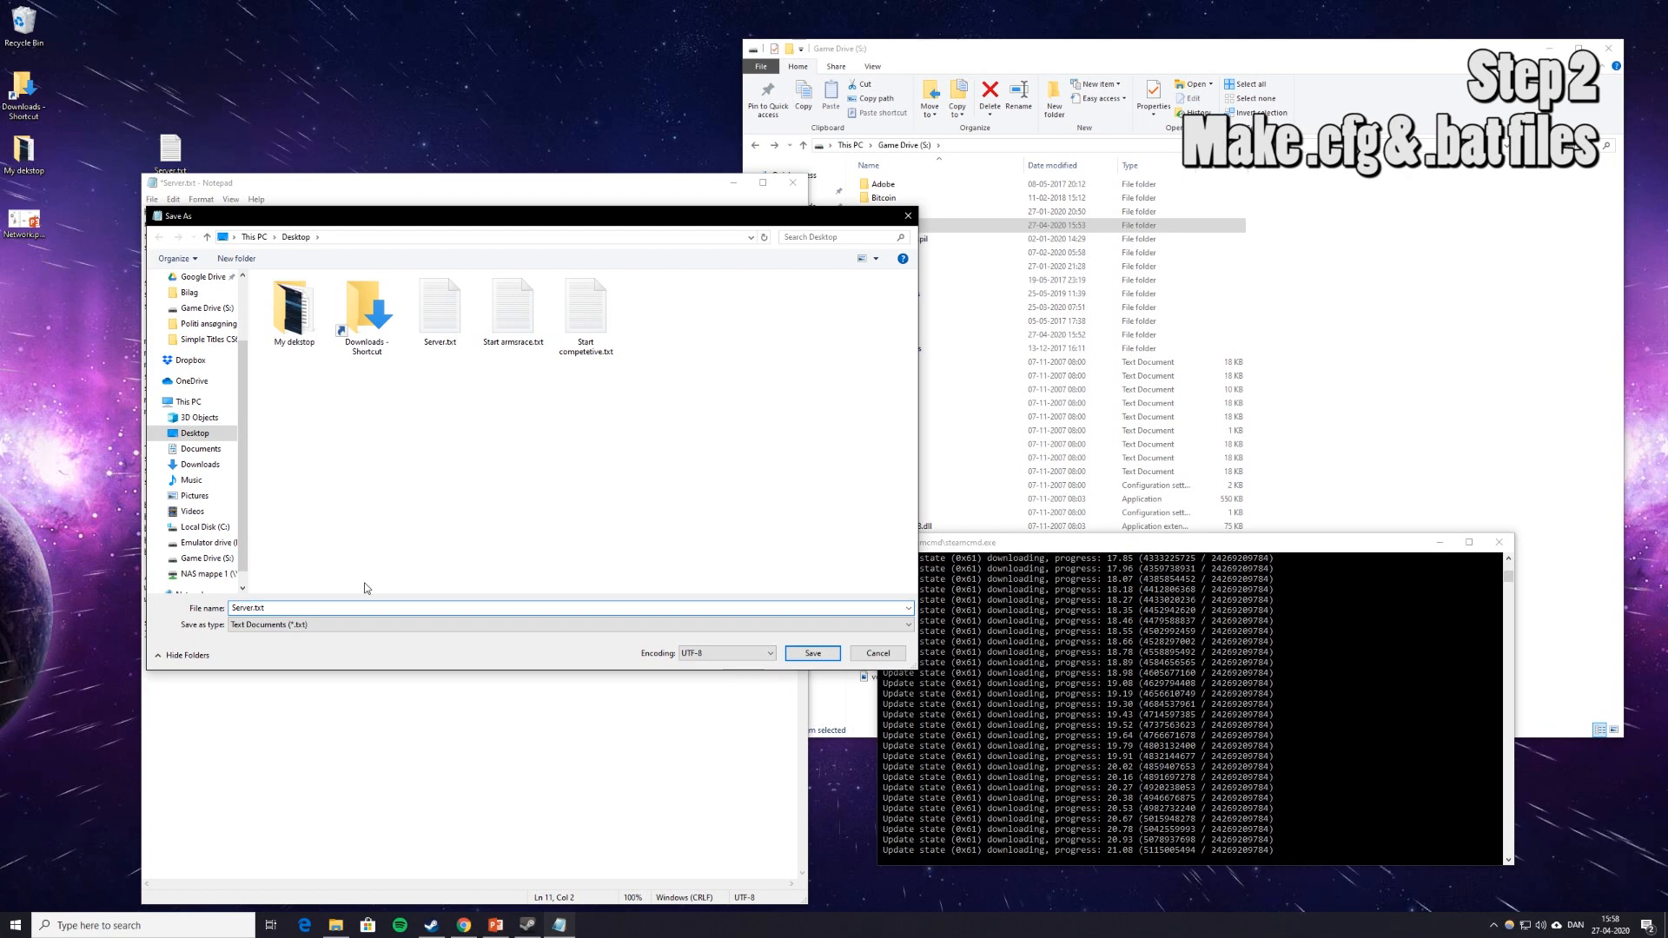
{"action": "type", "text": "share"}
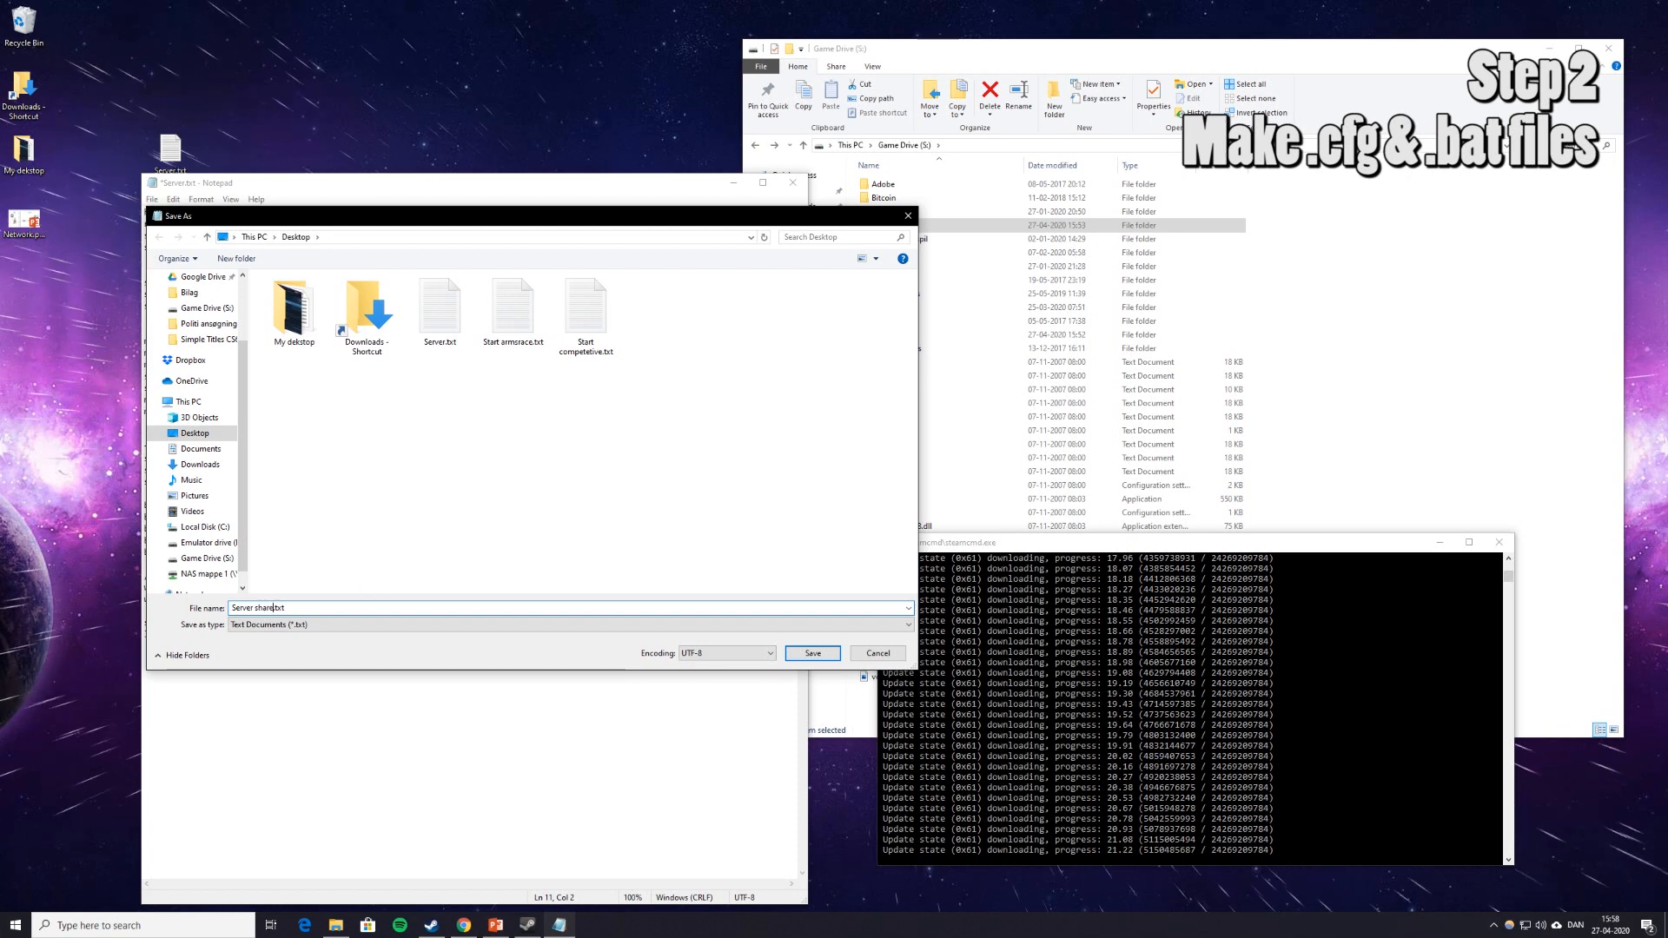
{"action": "key", "text": "Return"}
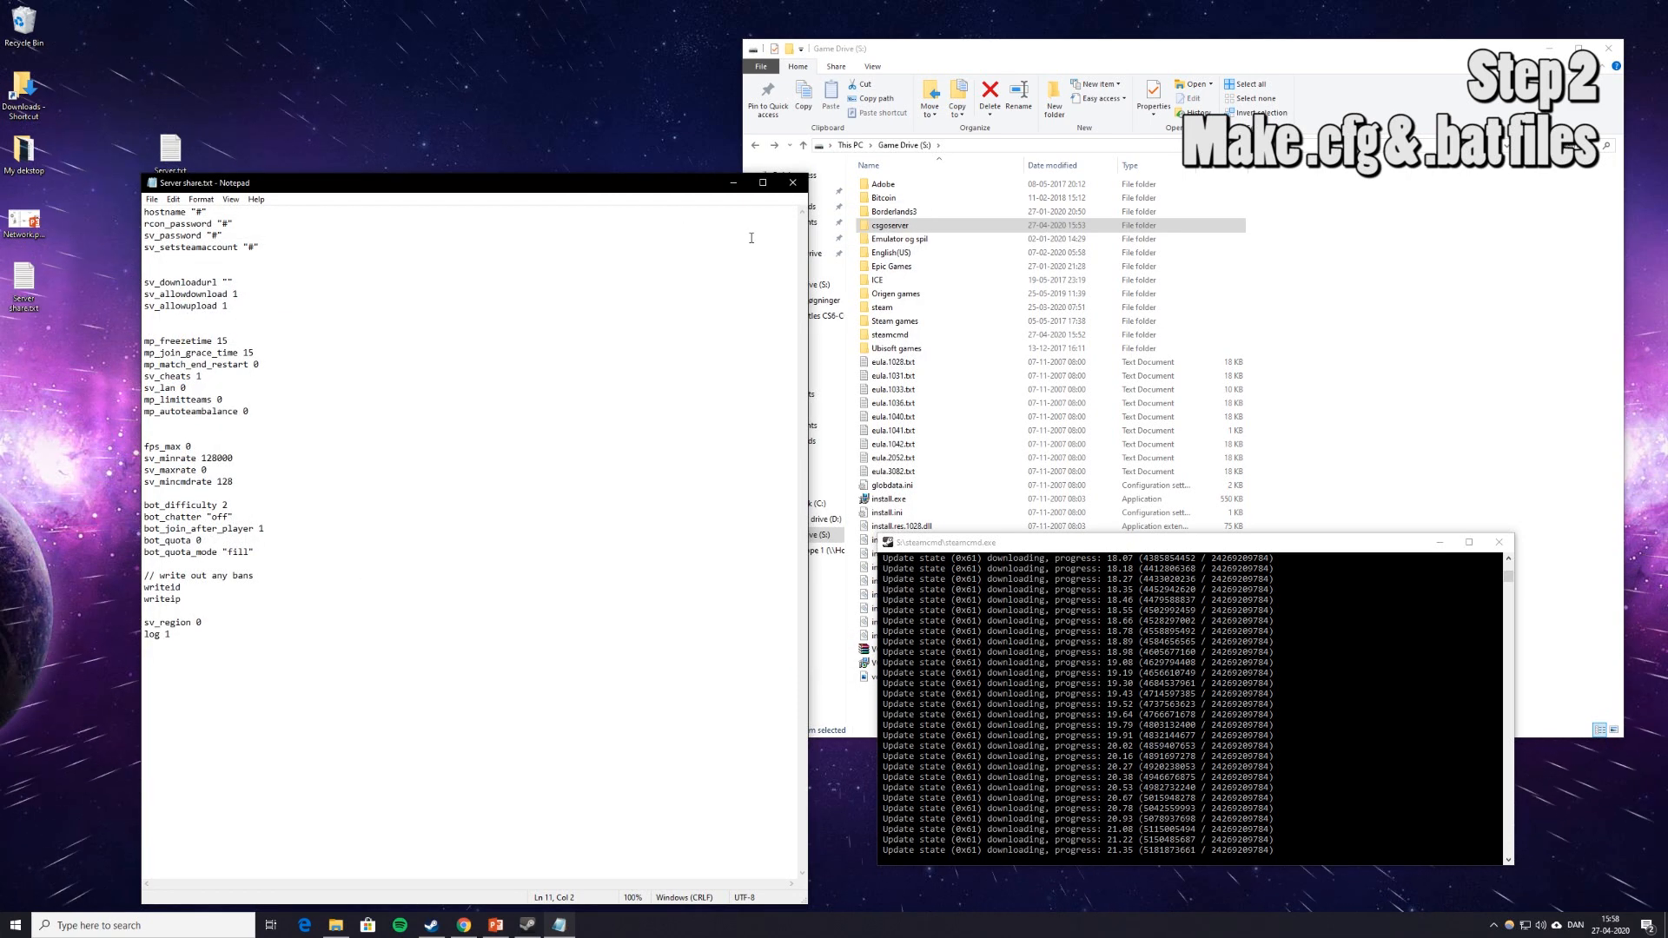
{"action": "left_click", "coordinate": [793, 183]}
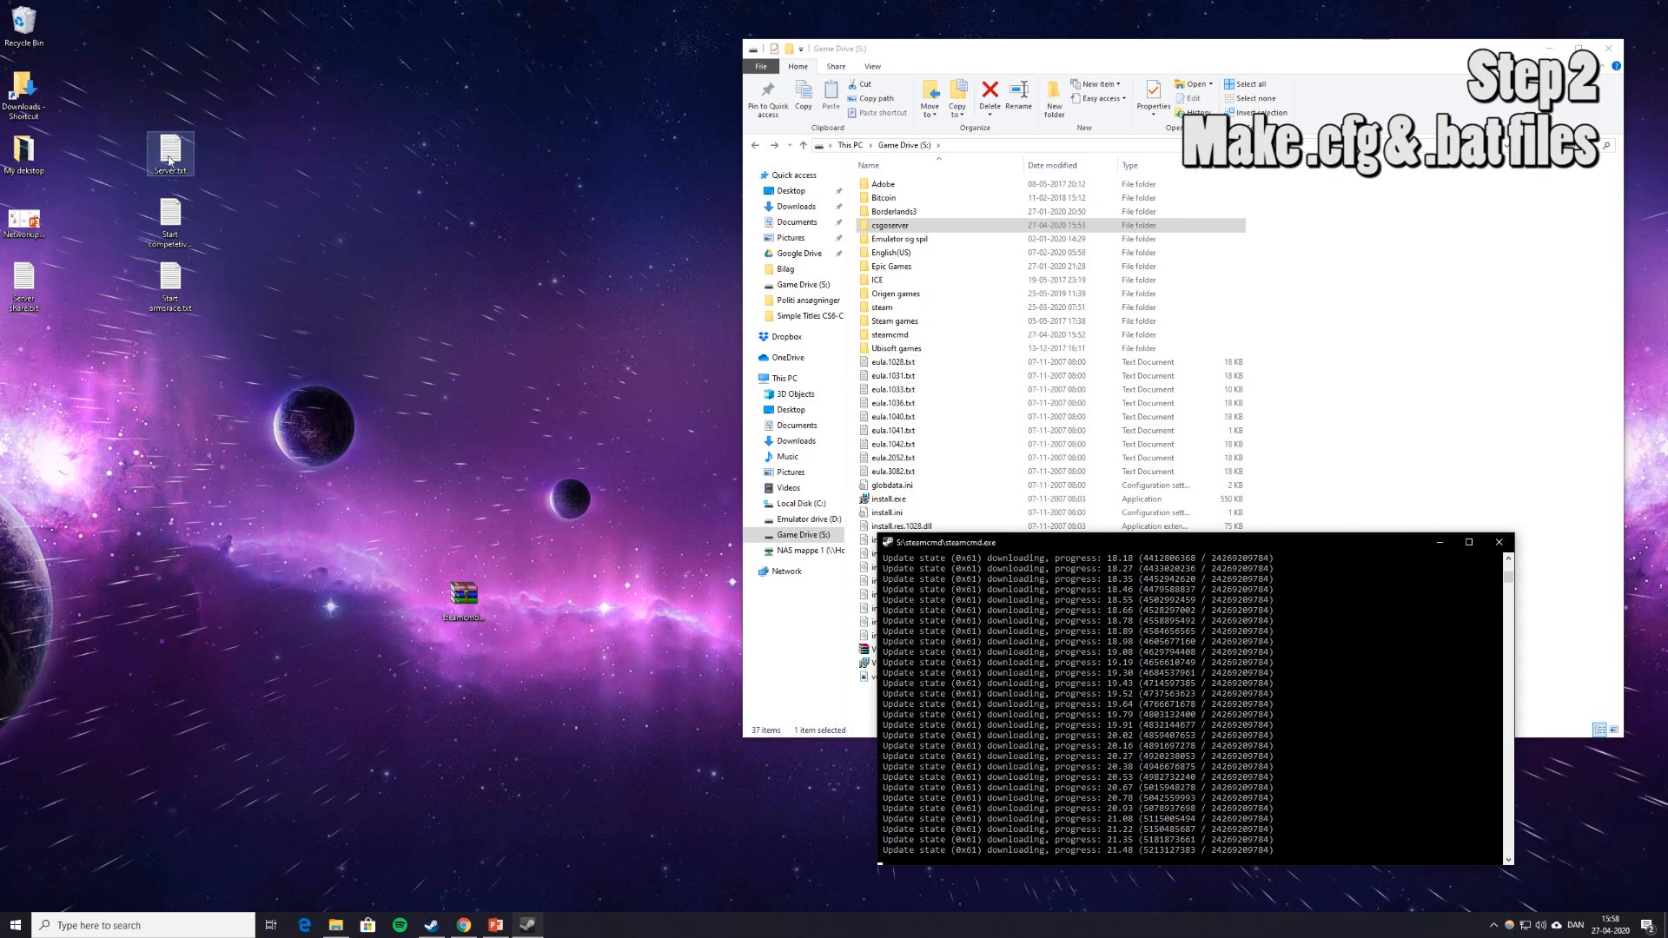
Reopen Server.txt, save it as Server.cfg with All Files type, close it, and reposition its icon.
{"action": "double_click", "coordinate": [169, 156]}
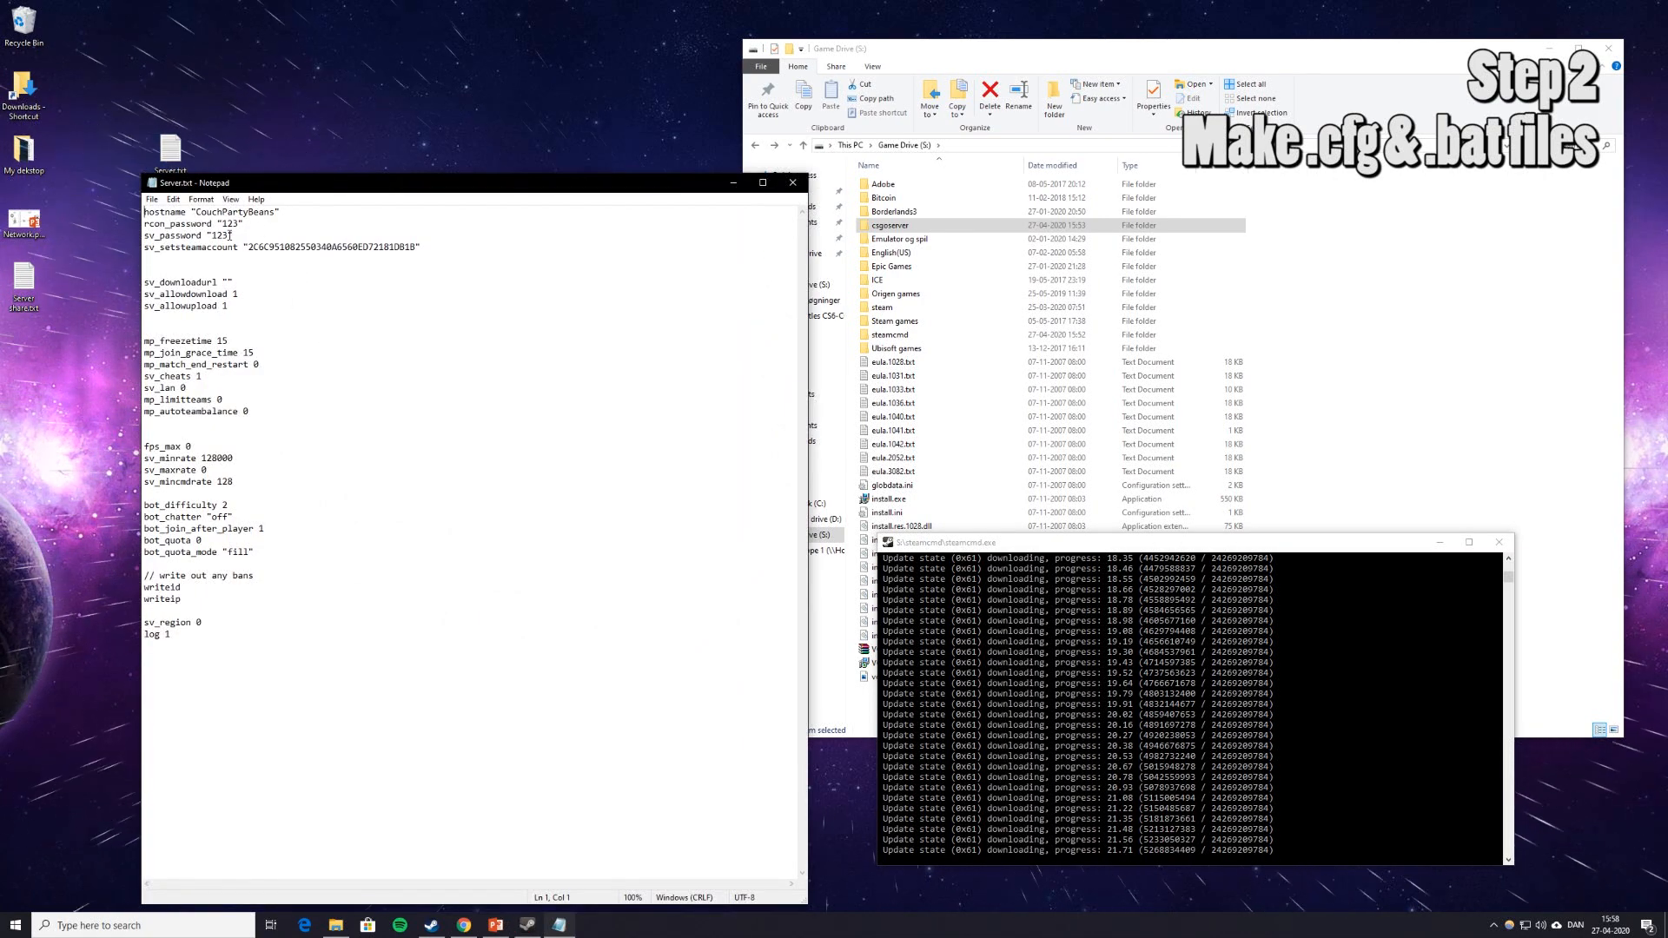
{"action": "left_click", "coordinate": [153, 199]}
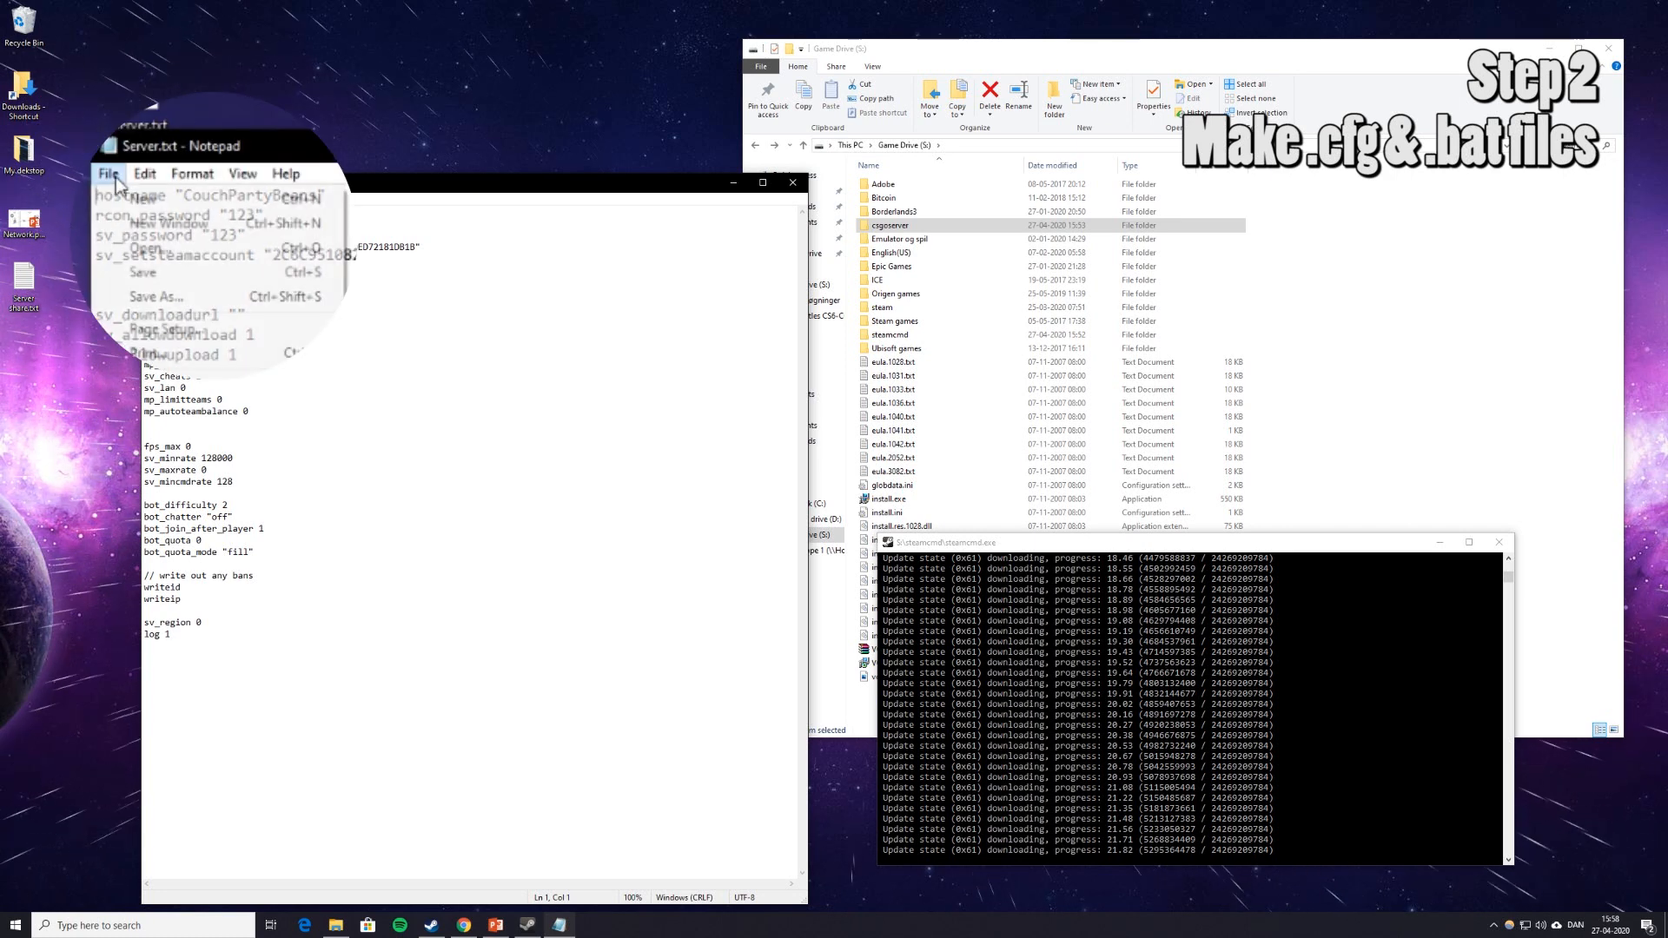
{"action": "left_click", "coordinate": [202, 300]}
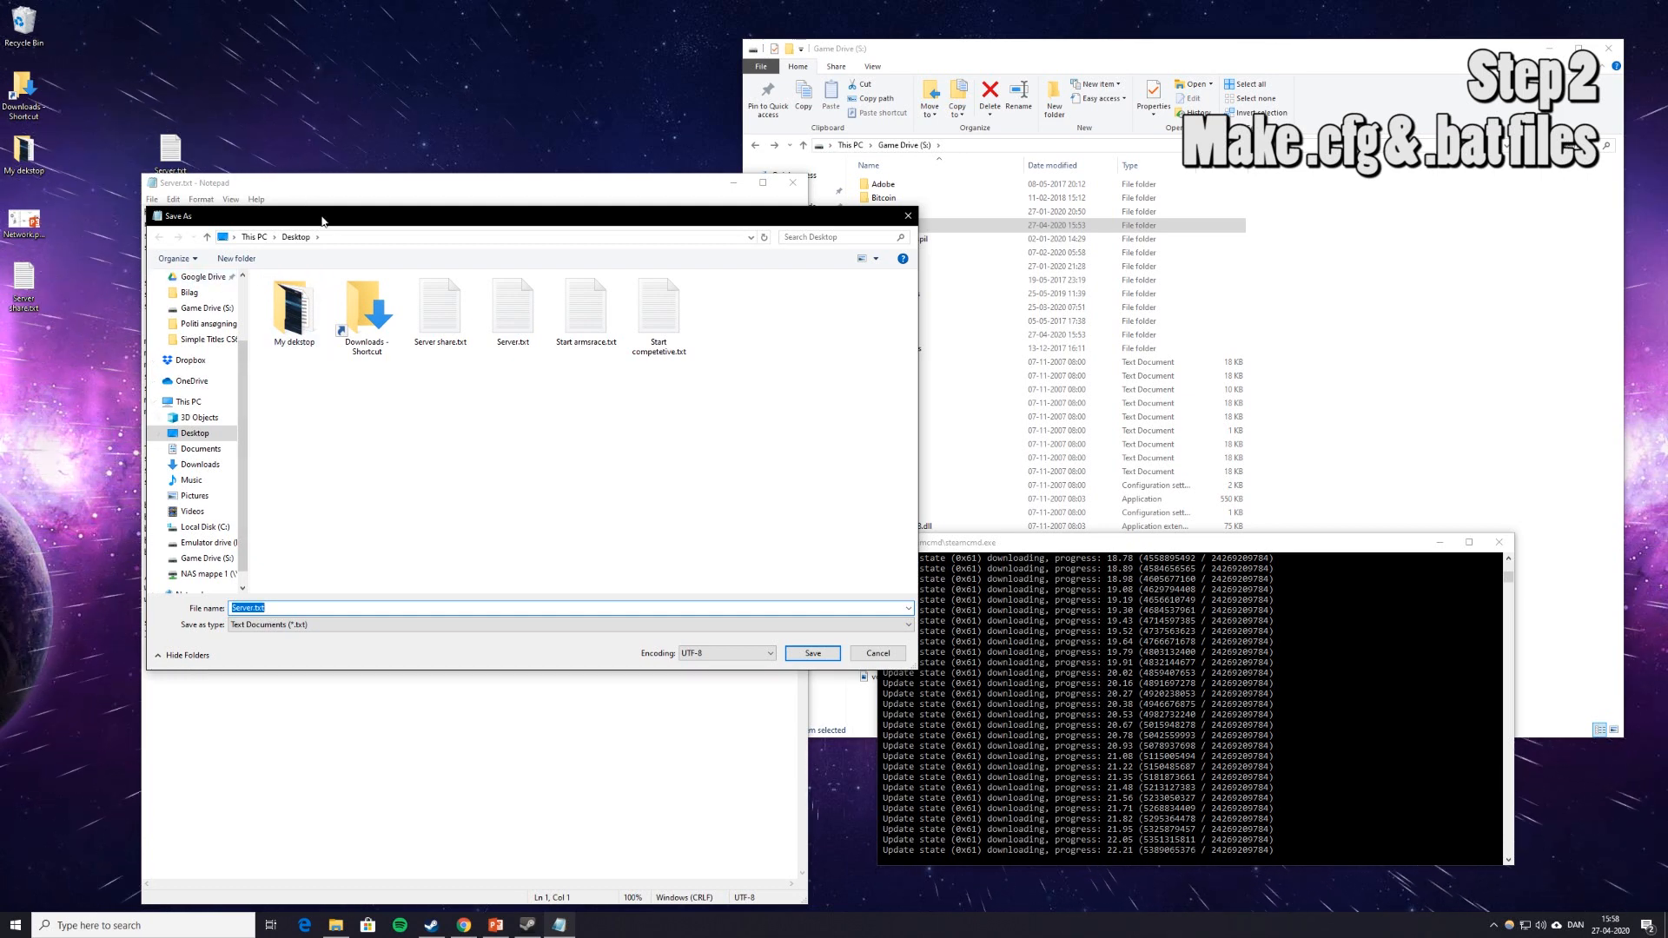
{"action": "left_click", "coordinate": [311, 643]}
{"action": "left_click", "coordinate": [259, 678]}
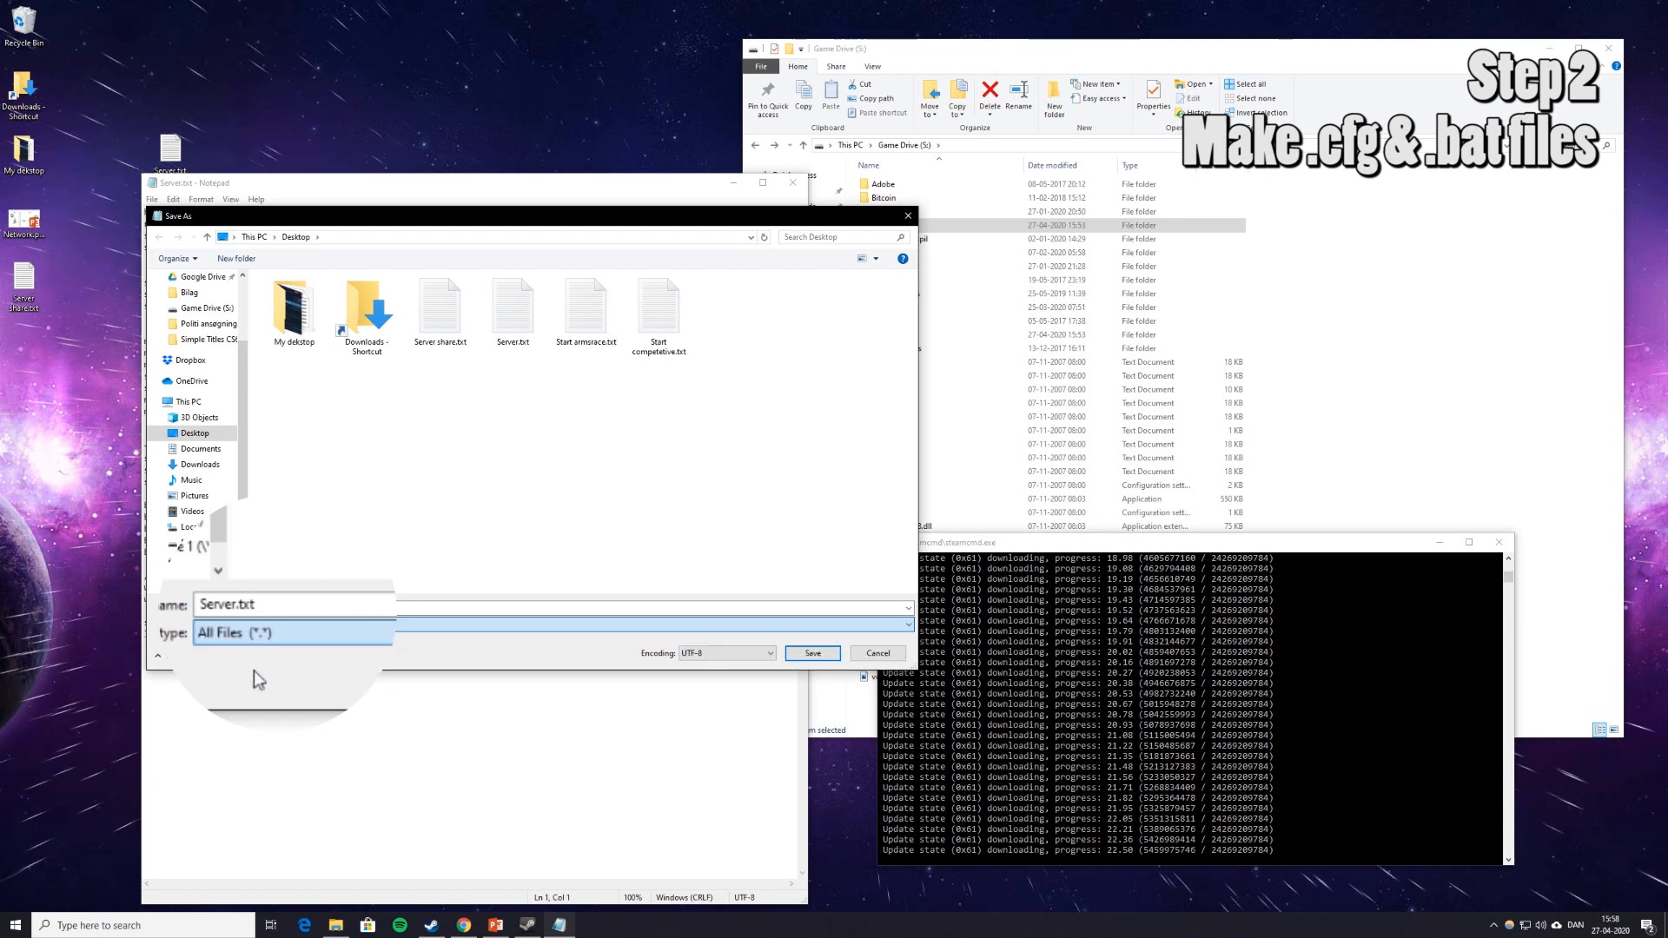
{"action": "left_click", "coordinate": [288, 606]}
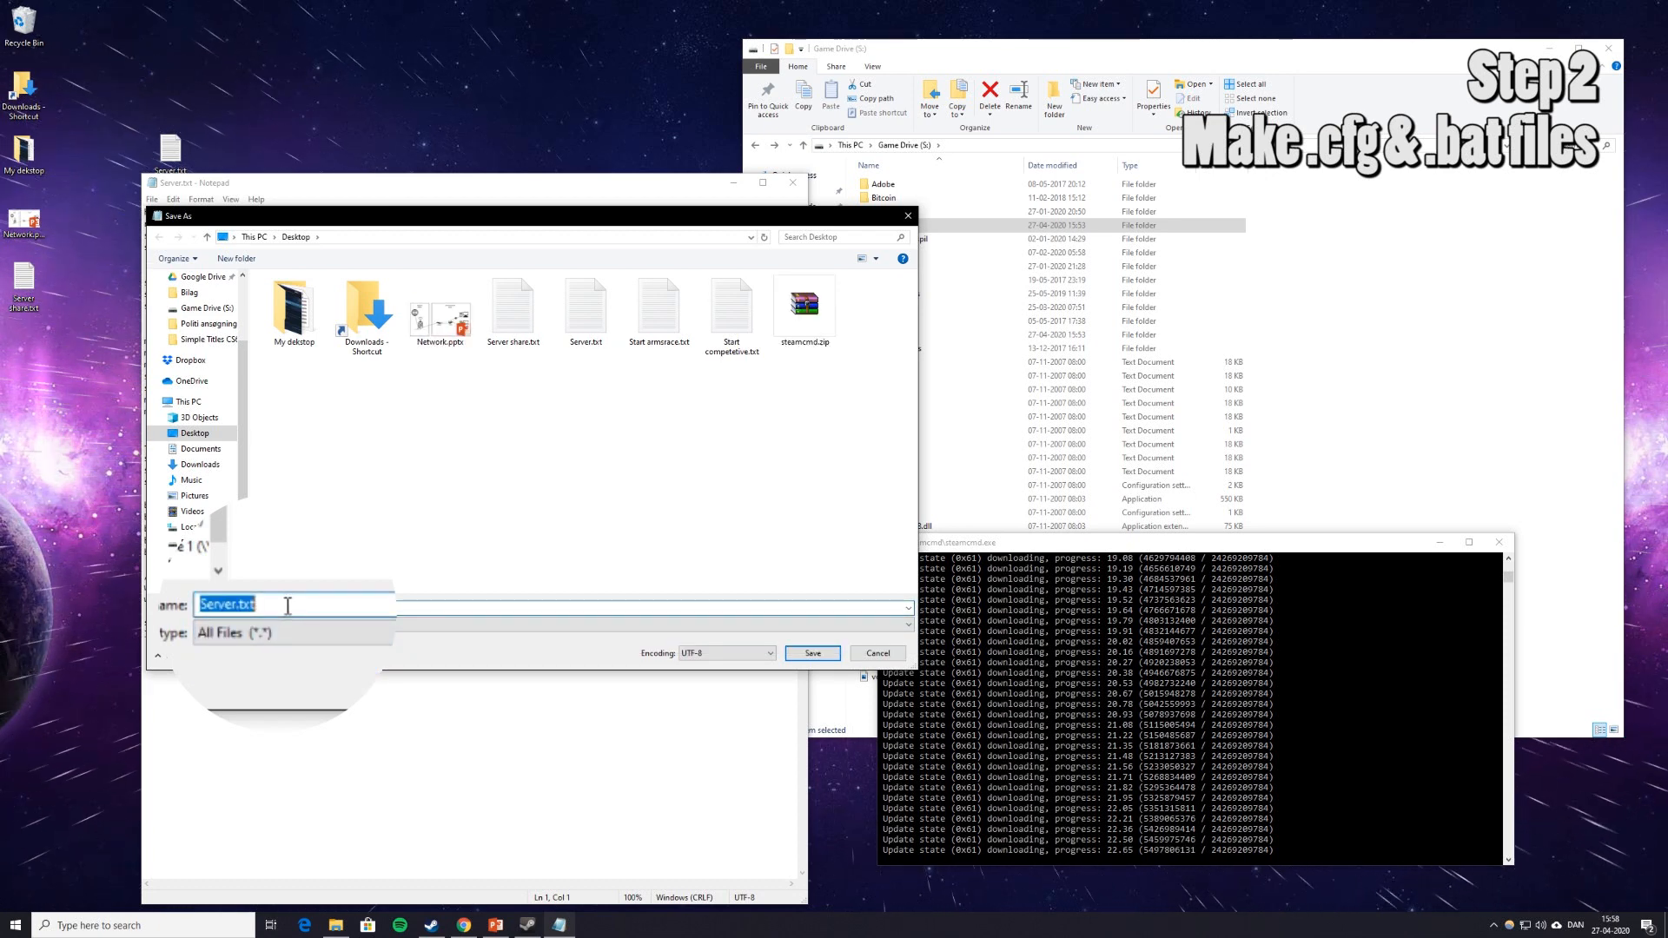
{"action": "left_click", "coordinate": [287, 605]}
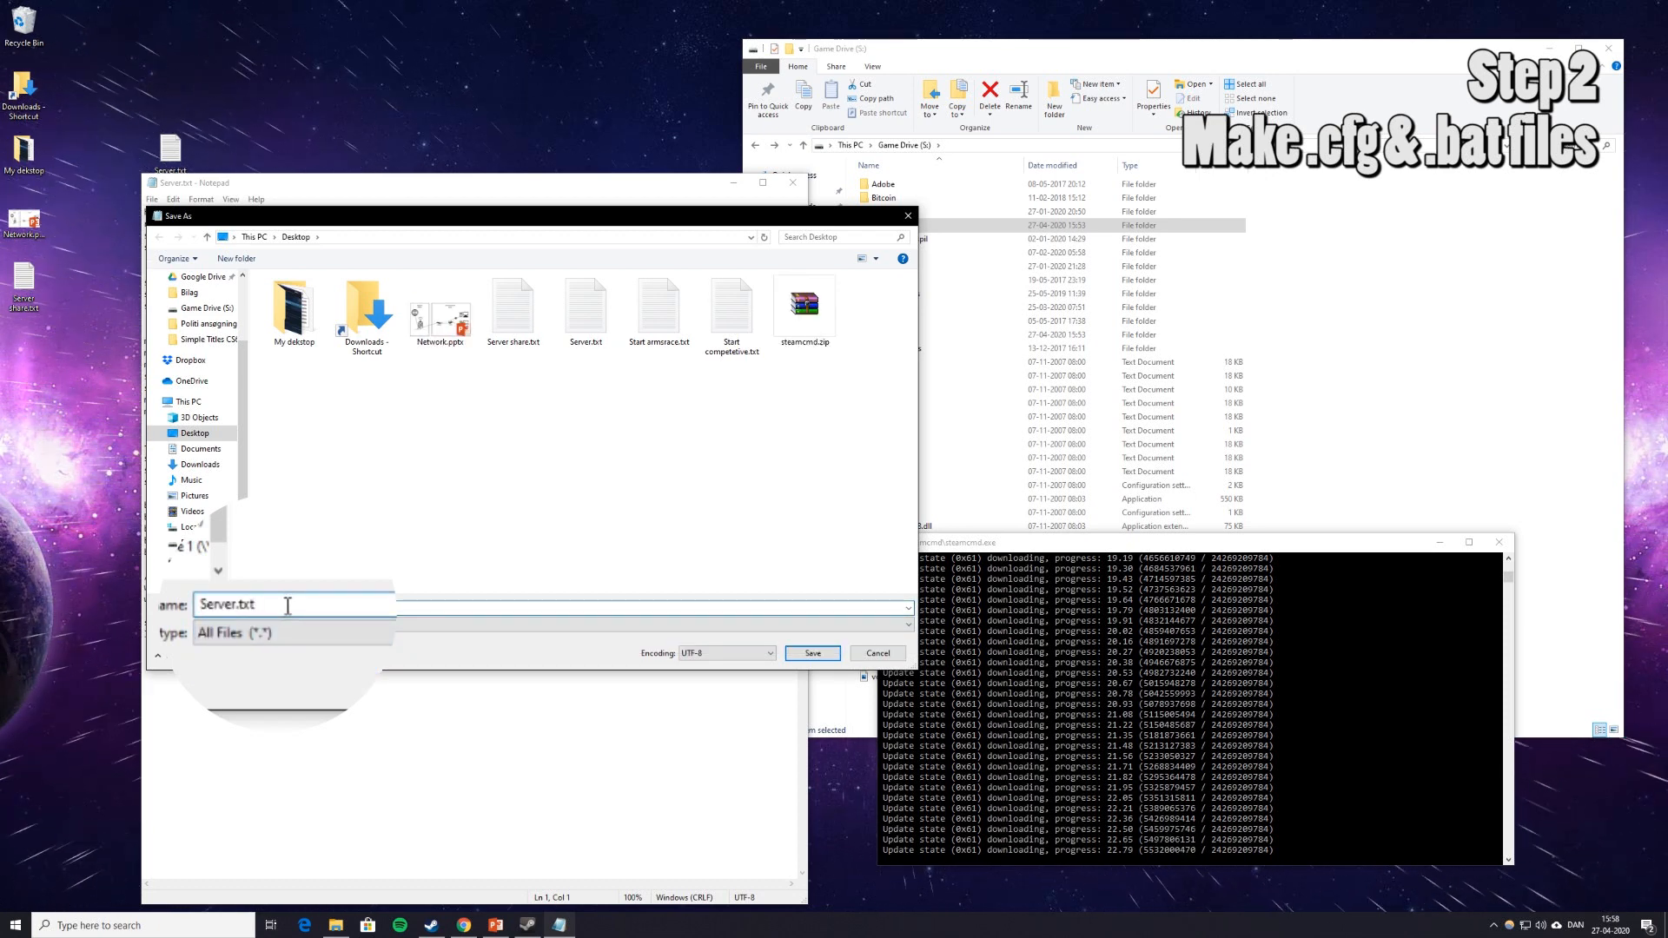
{"action": "key", "text": "BackSpace"}
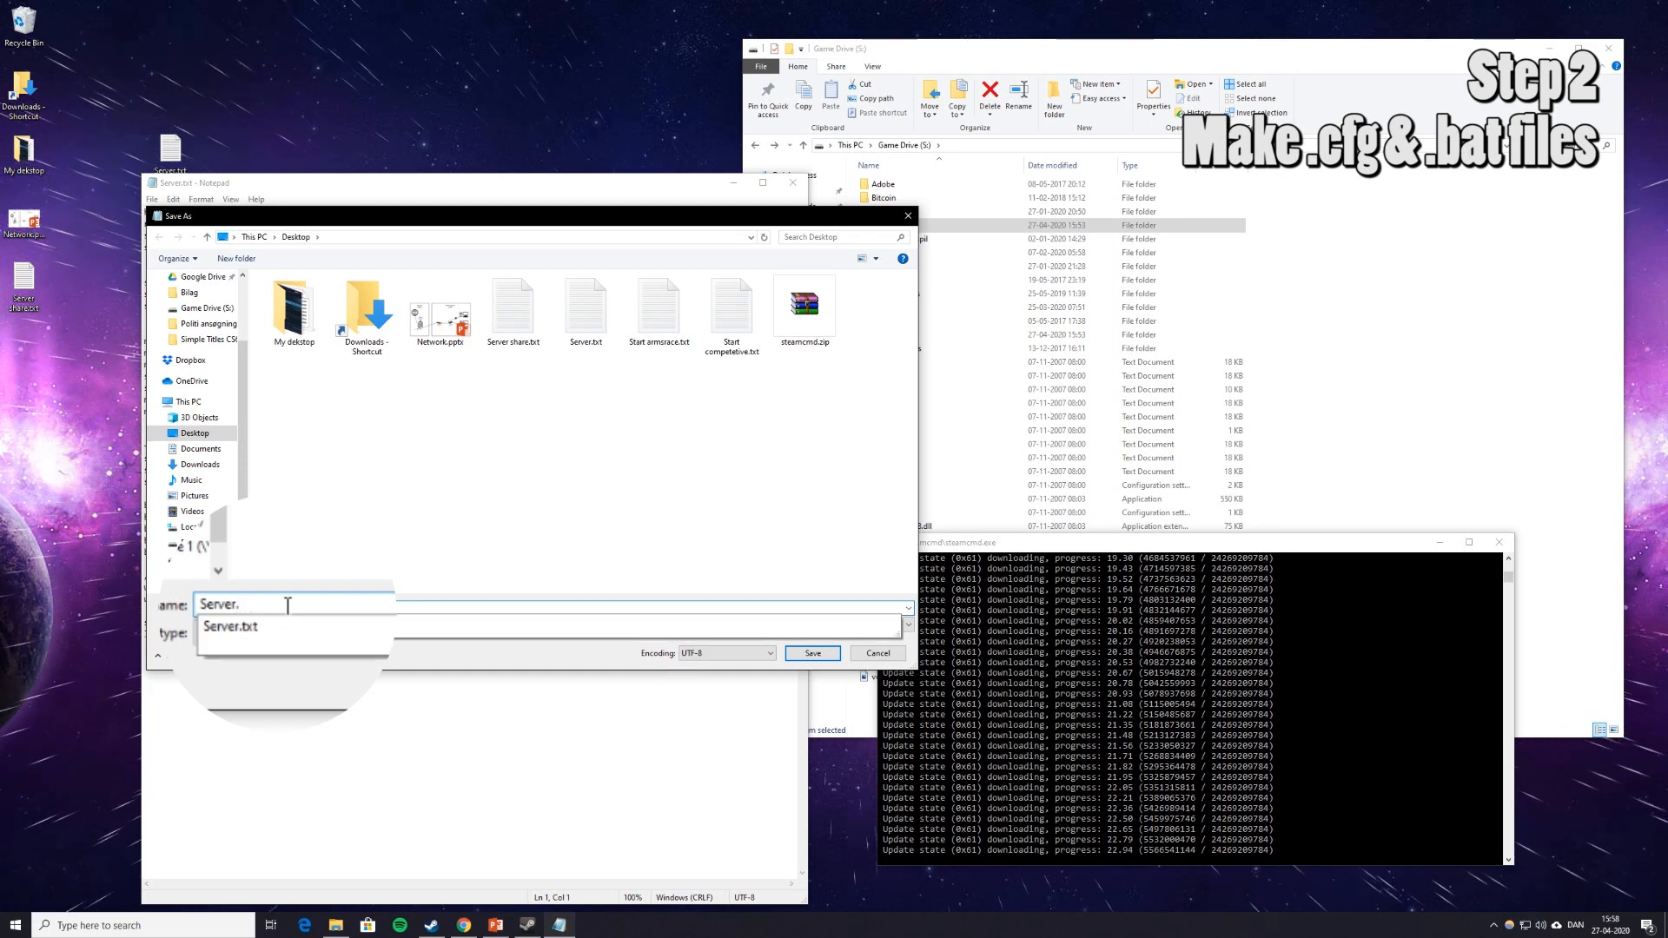
{"action": "type", "text": "cfg"}
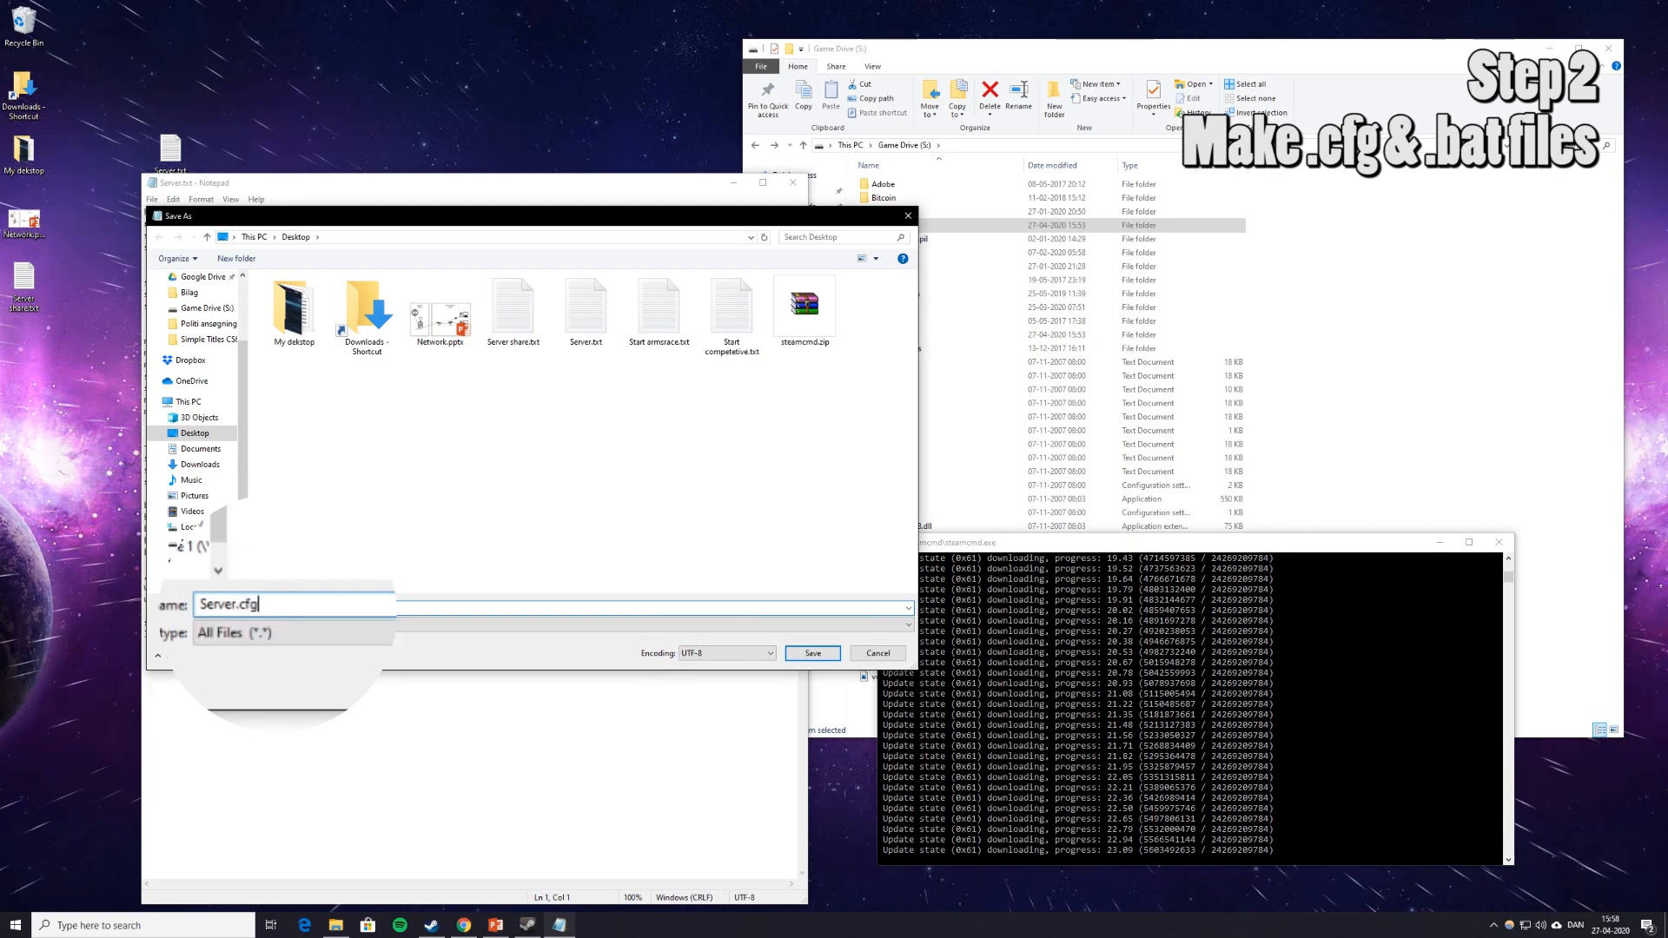
{"action": "left_click", "coordinate": [800, 655]}
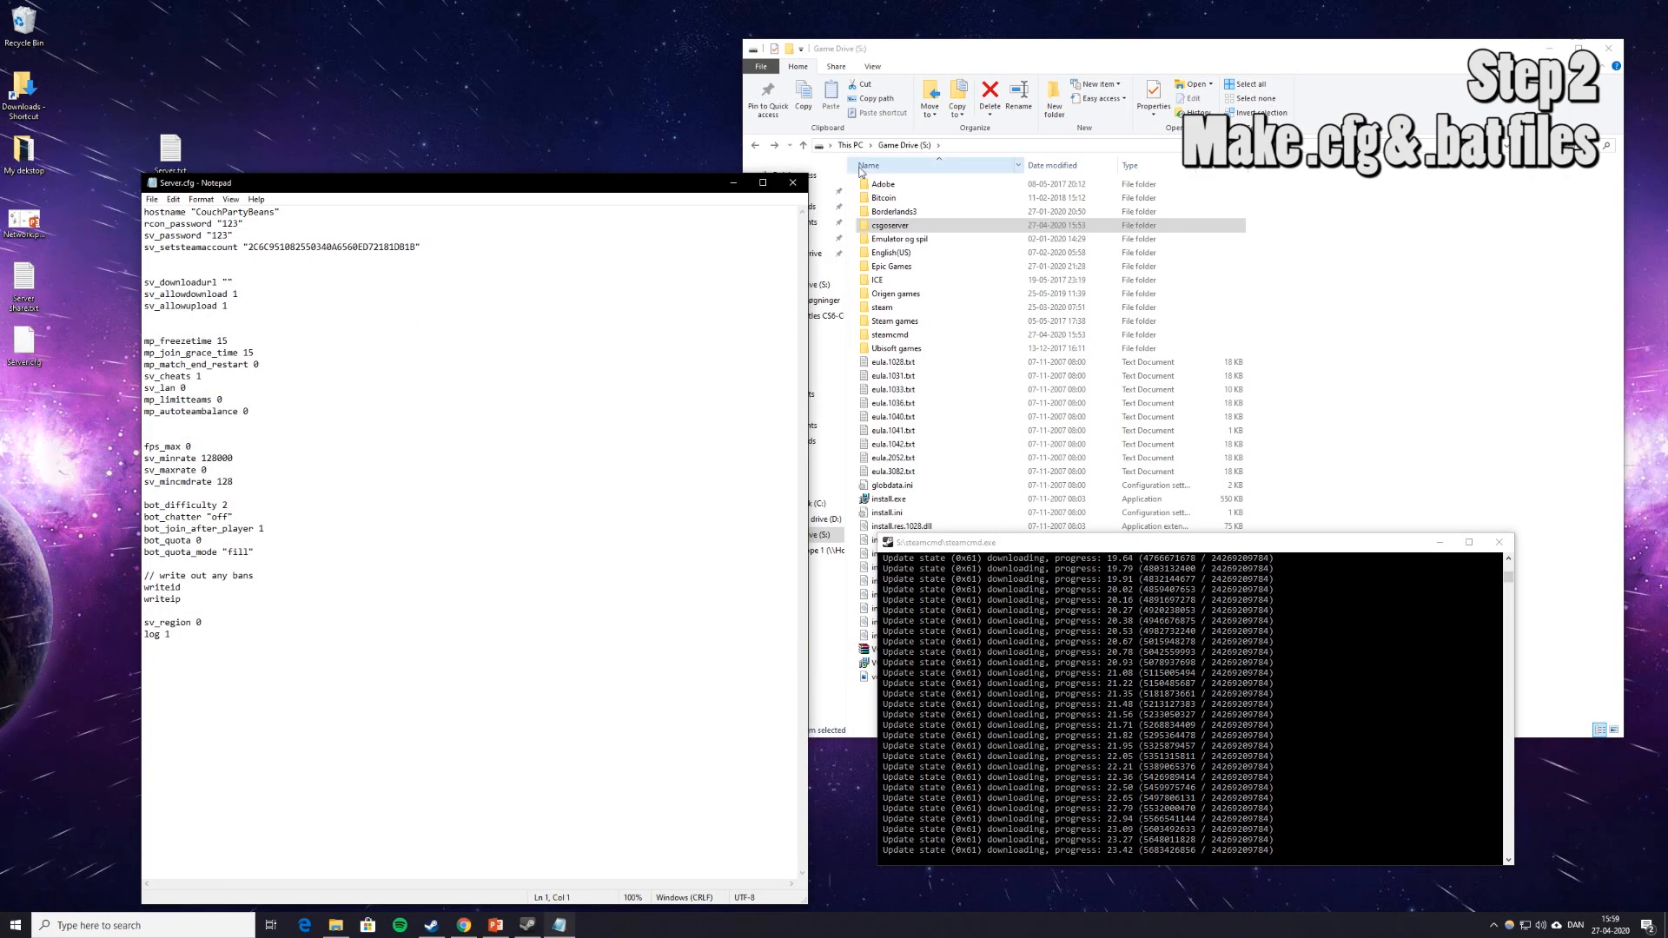
{"action": "left_click", "coordinate": [792, 183]}
{"action": "left_click_drag", "start_coordinate": [24, 343], "coordinate": [221, 163]}
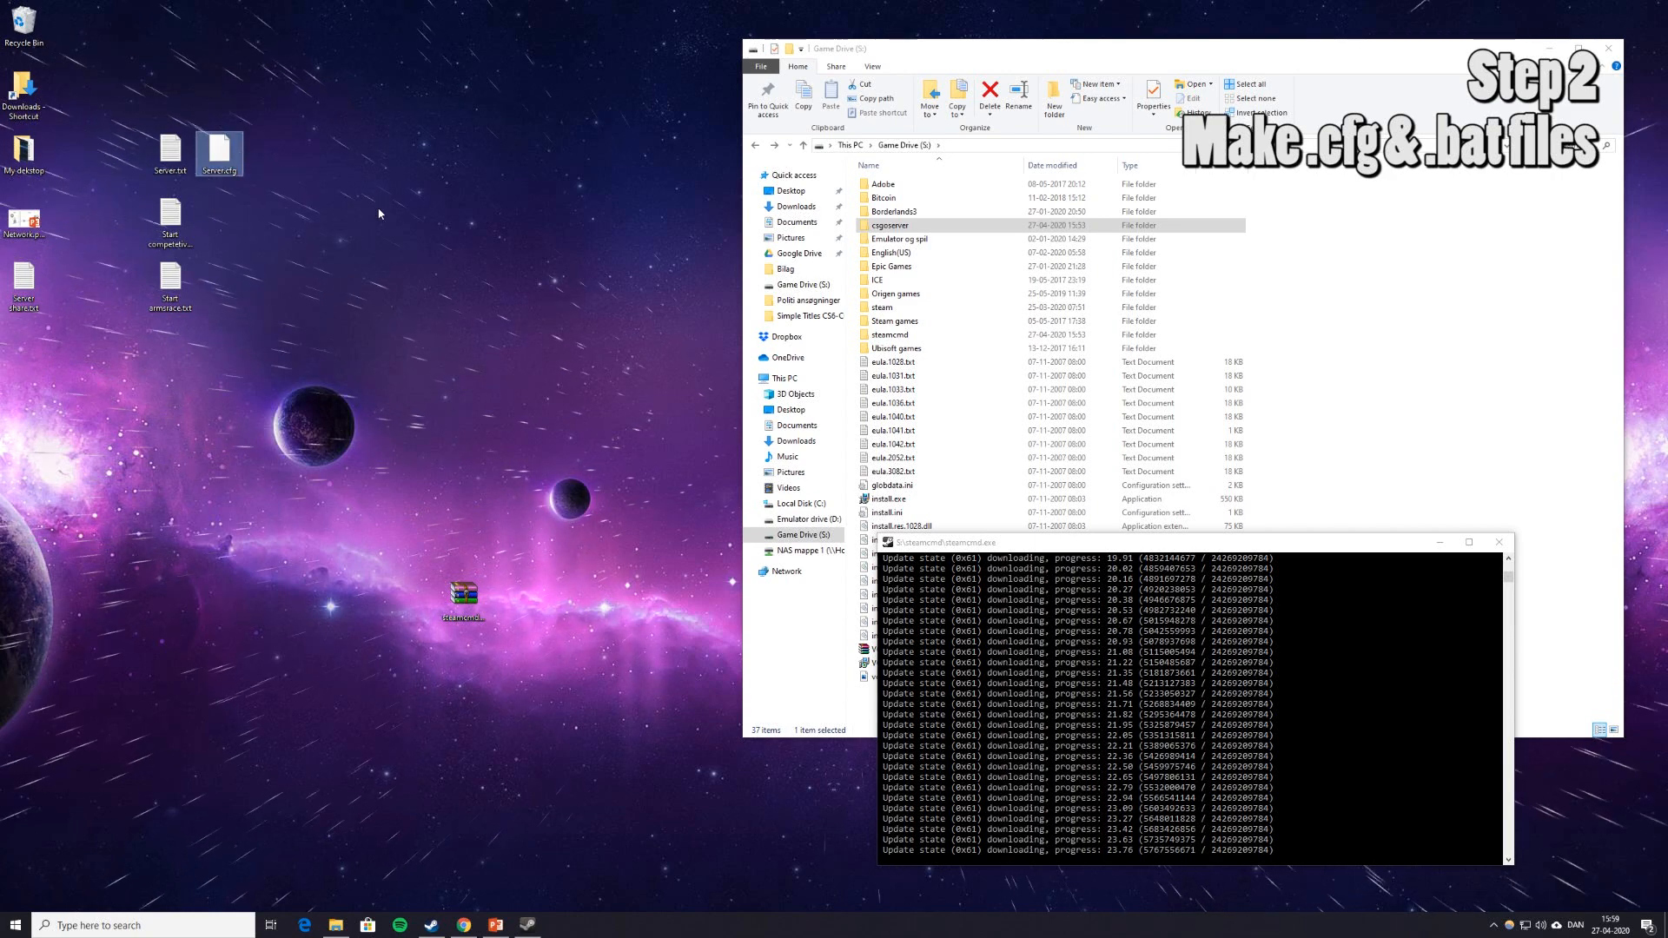
{"action": "double_click", "coordinate": [1145, 47]}
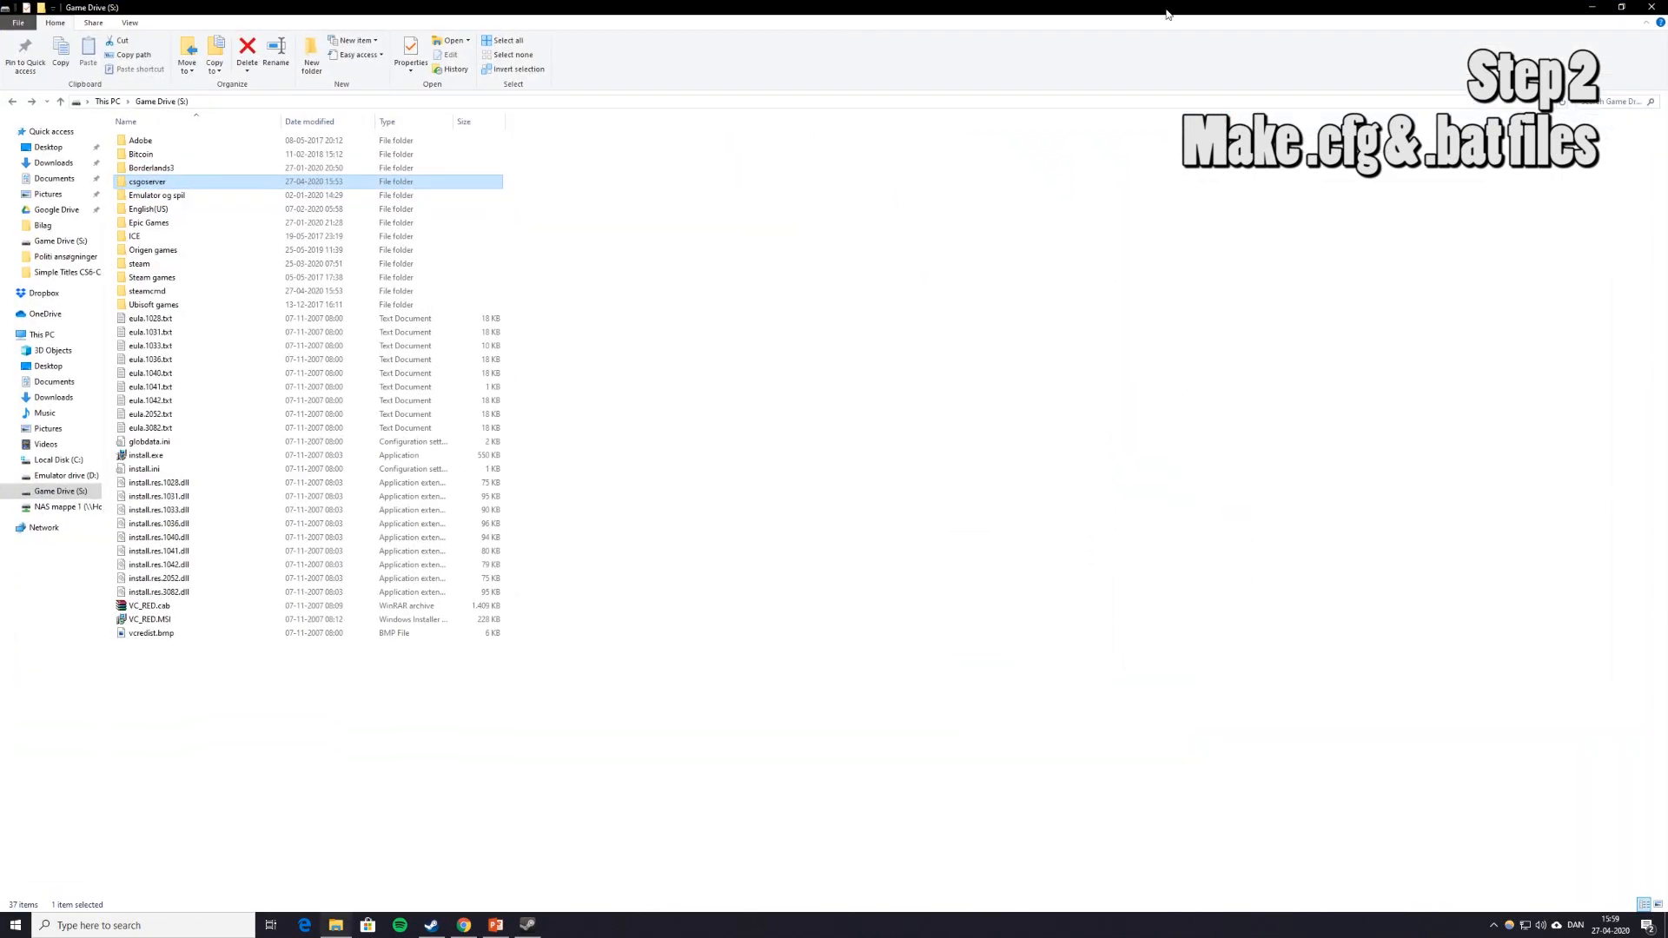
{"action": "double_click", "coordinate": [1166, 14]}
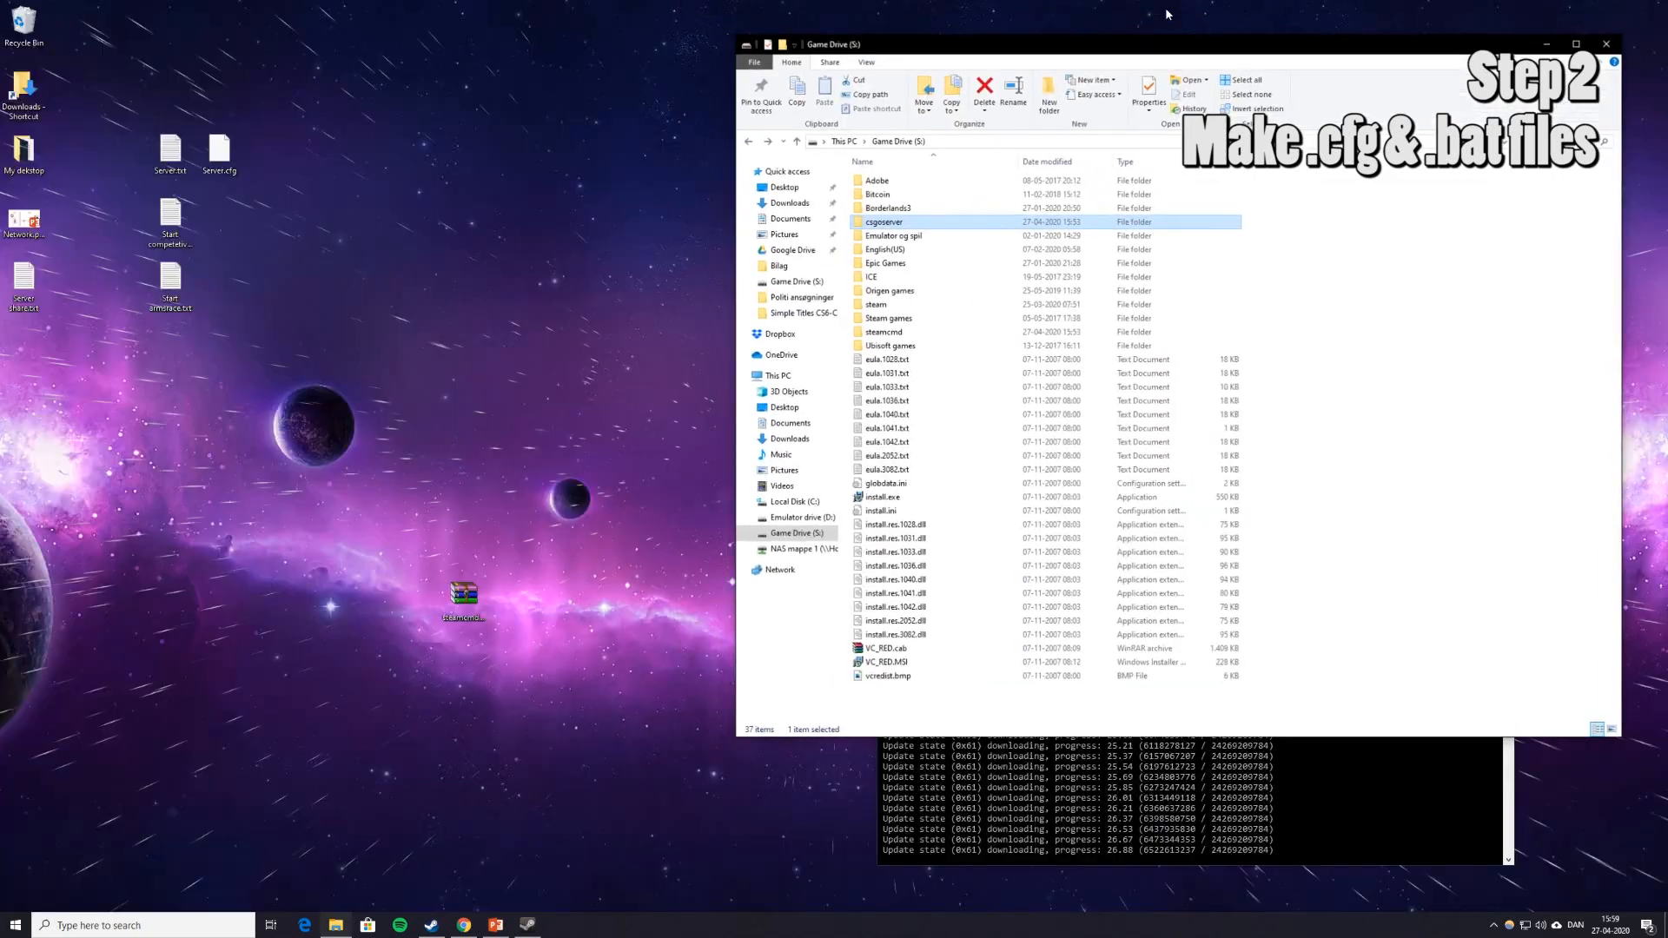
{"action": "left_click", "coordinate": [247, 329]}
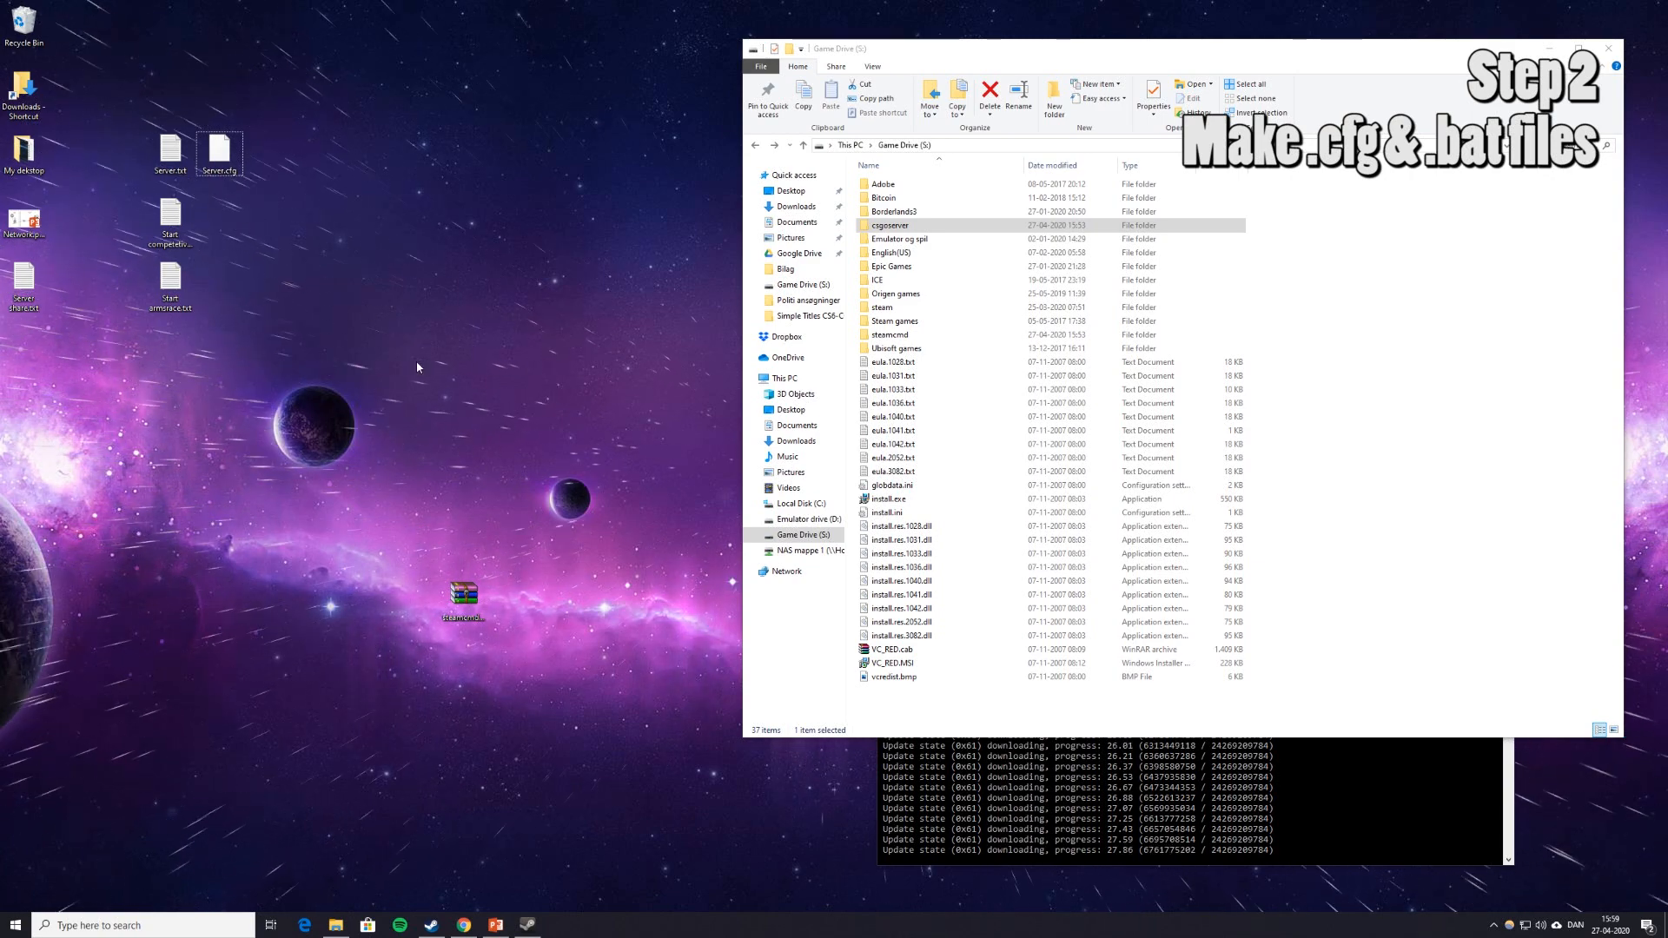
{"action": "left_click", "coordinate": [187, 224]}
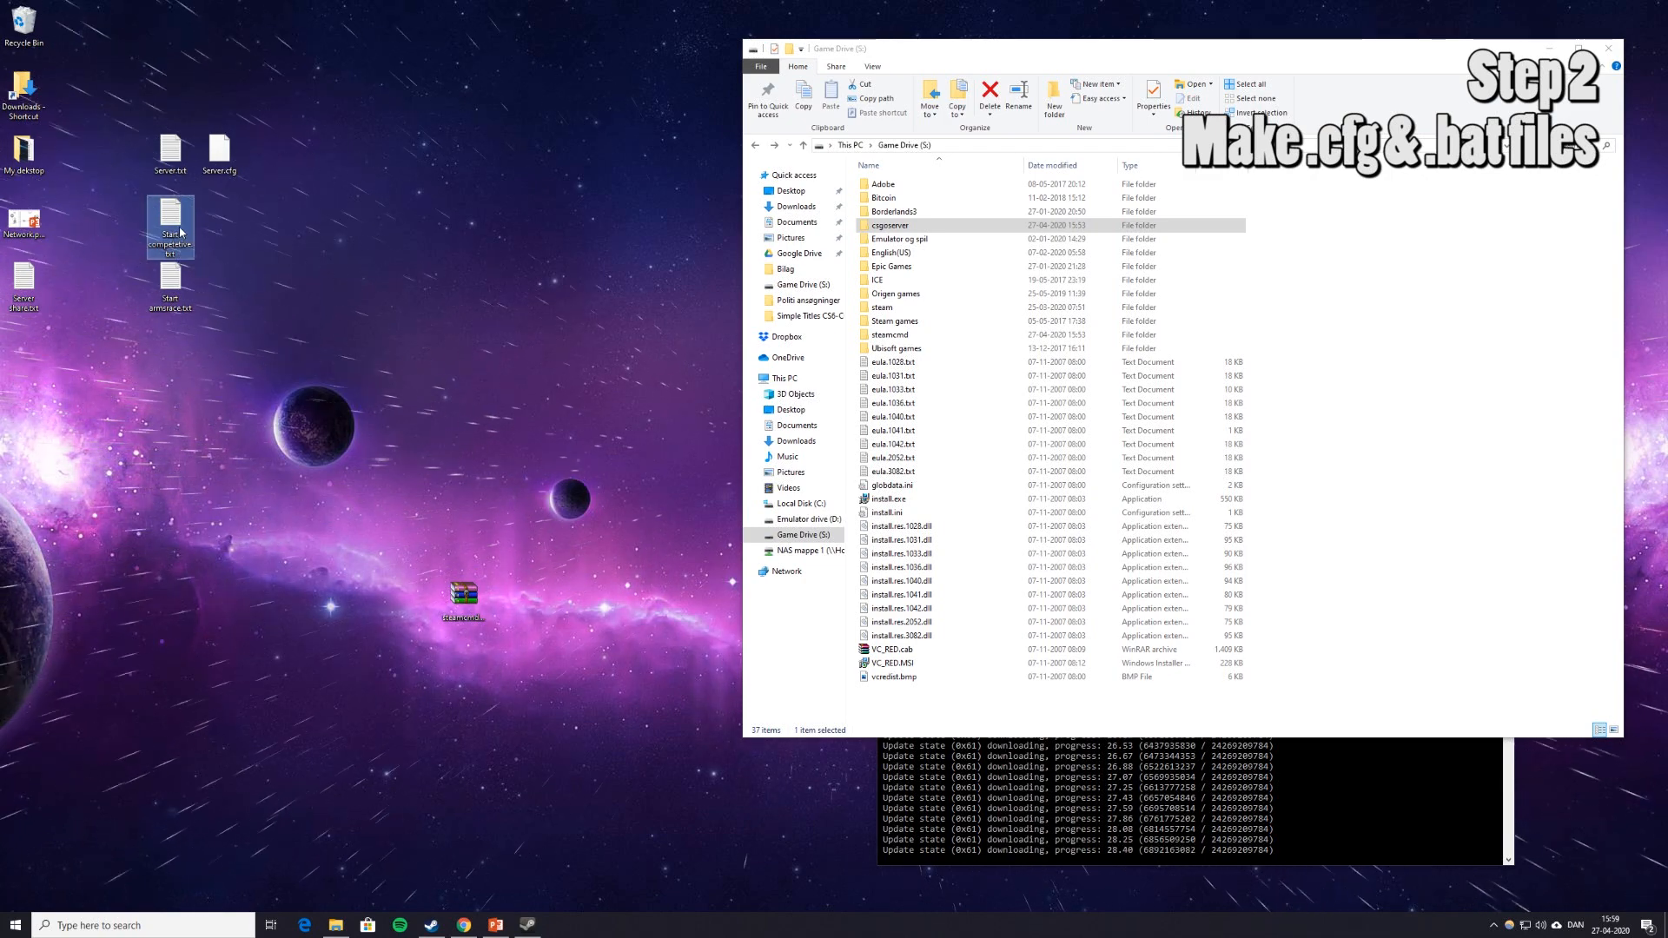
Open Start competetive.txt and select the XXXXSTEAMTOKENXXXX placeholder in its srcds launch line.
{"action": "double_click", "coordinate": [180, 231]}
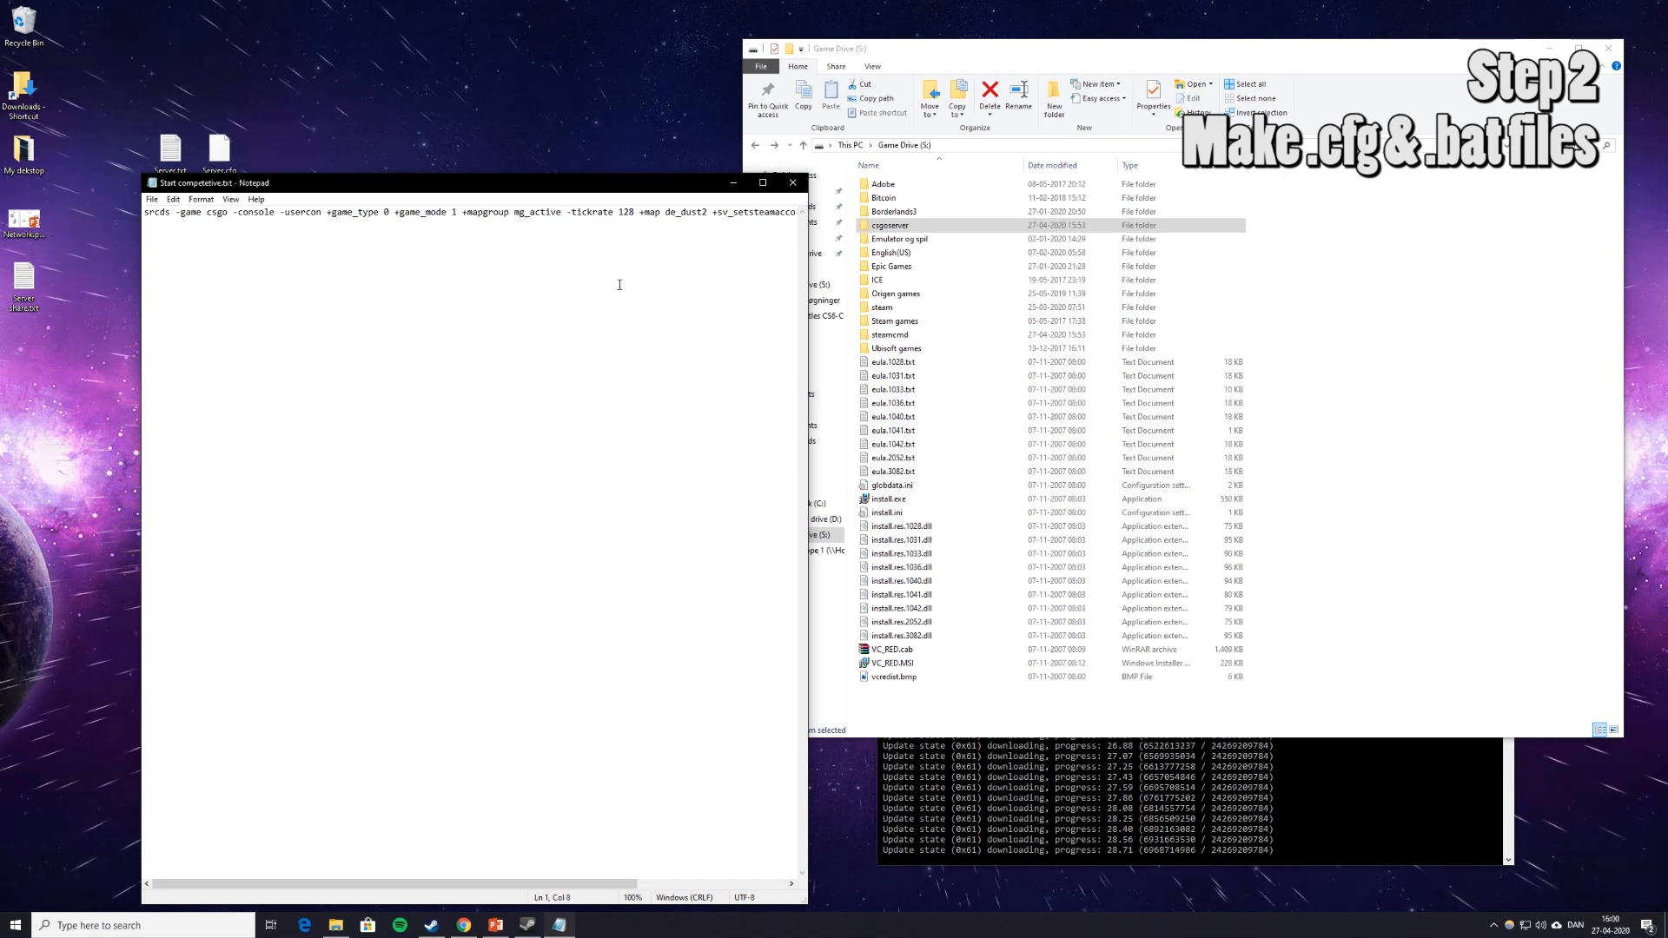
{"action": "key", "text": "Right"}
{"action": "key", "text": "Right"}
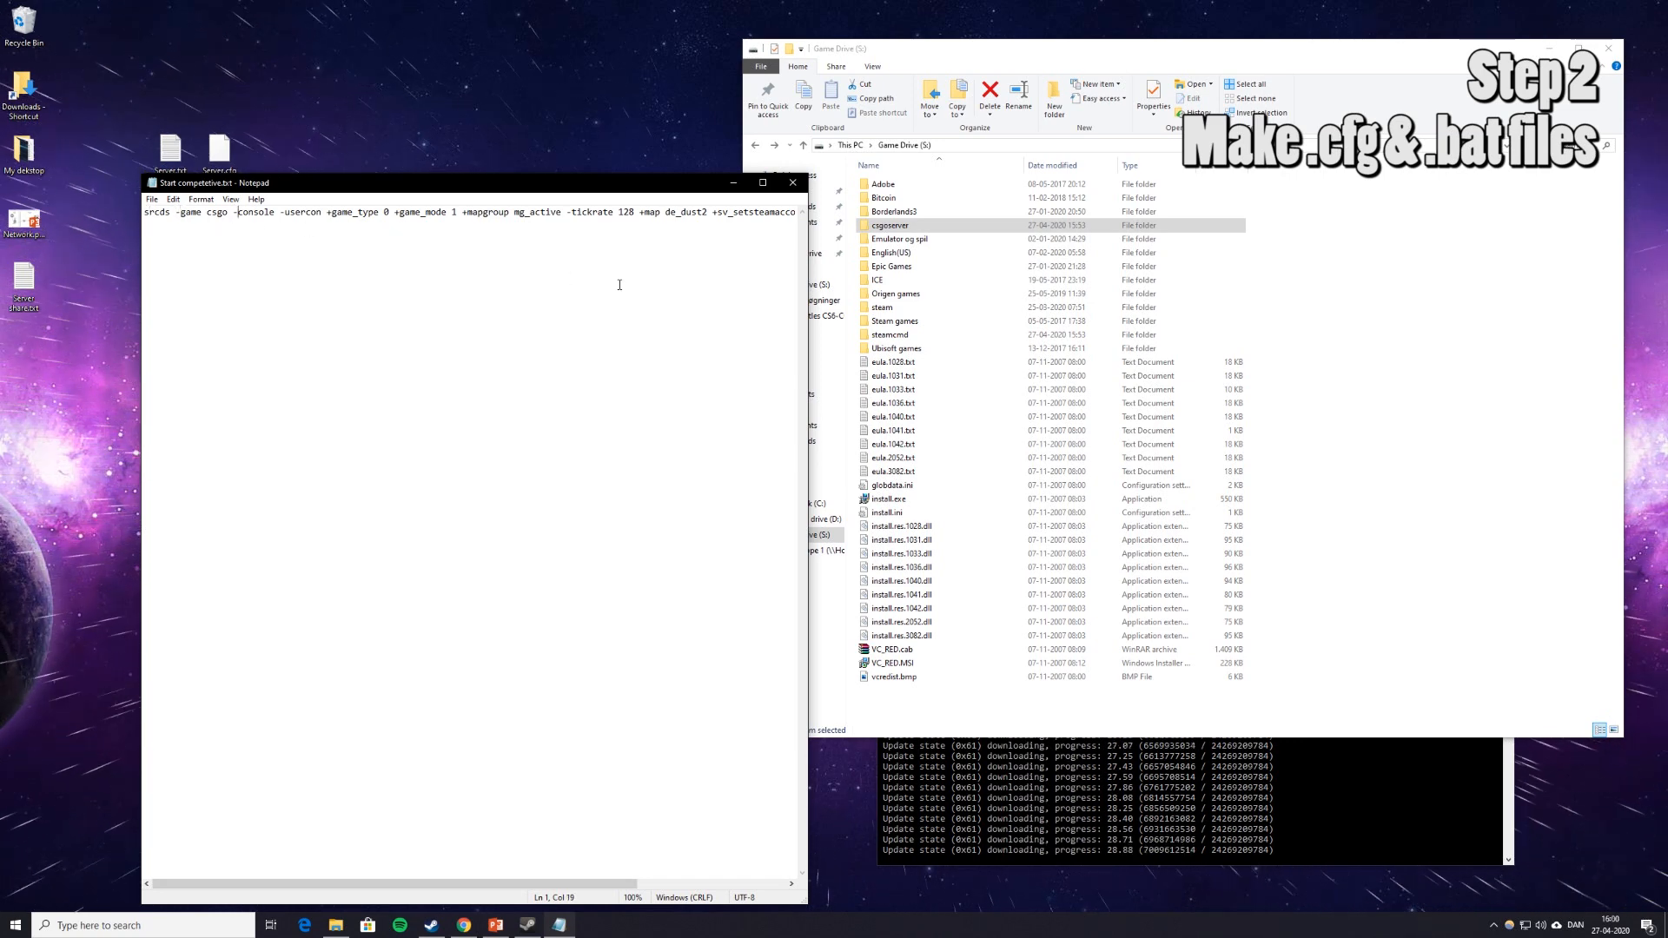
{"action": "key", "text": "Right"}
{"action": "key", "text": "Right"}
{"action": "key", "text": "Right"}
{"action": "key", "text": "Right"}
{"action": "key", "text": "Right"}
{"action": "key", "text": "Right"}
{"action": "key", "text": "Right"}
{"action": "key", "text": "Right"}
{"action": "key", "text": "Right"}
{"action": "key", "text": "Right"}
{"action": "key", "text": "Right"}
{"action": "key", "text": "Right"}
{"action": "key", "text": "Right"}
{"action": "key", "text": "Right"}
{"action": "key", "text": "Right"}
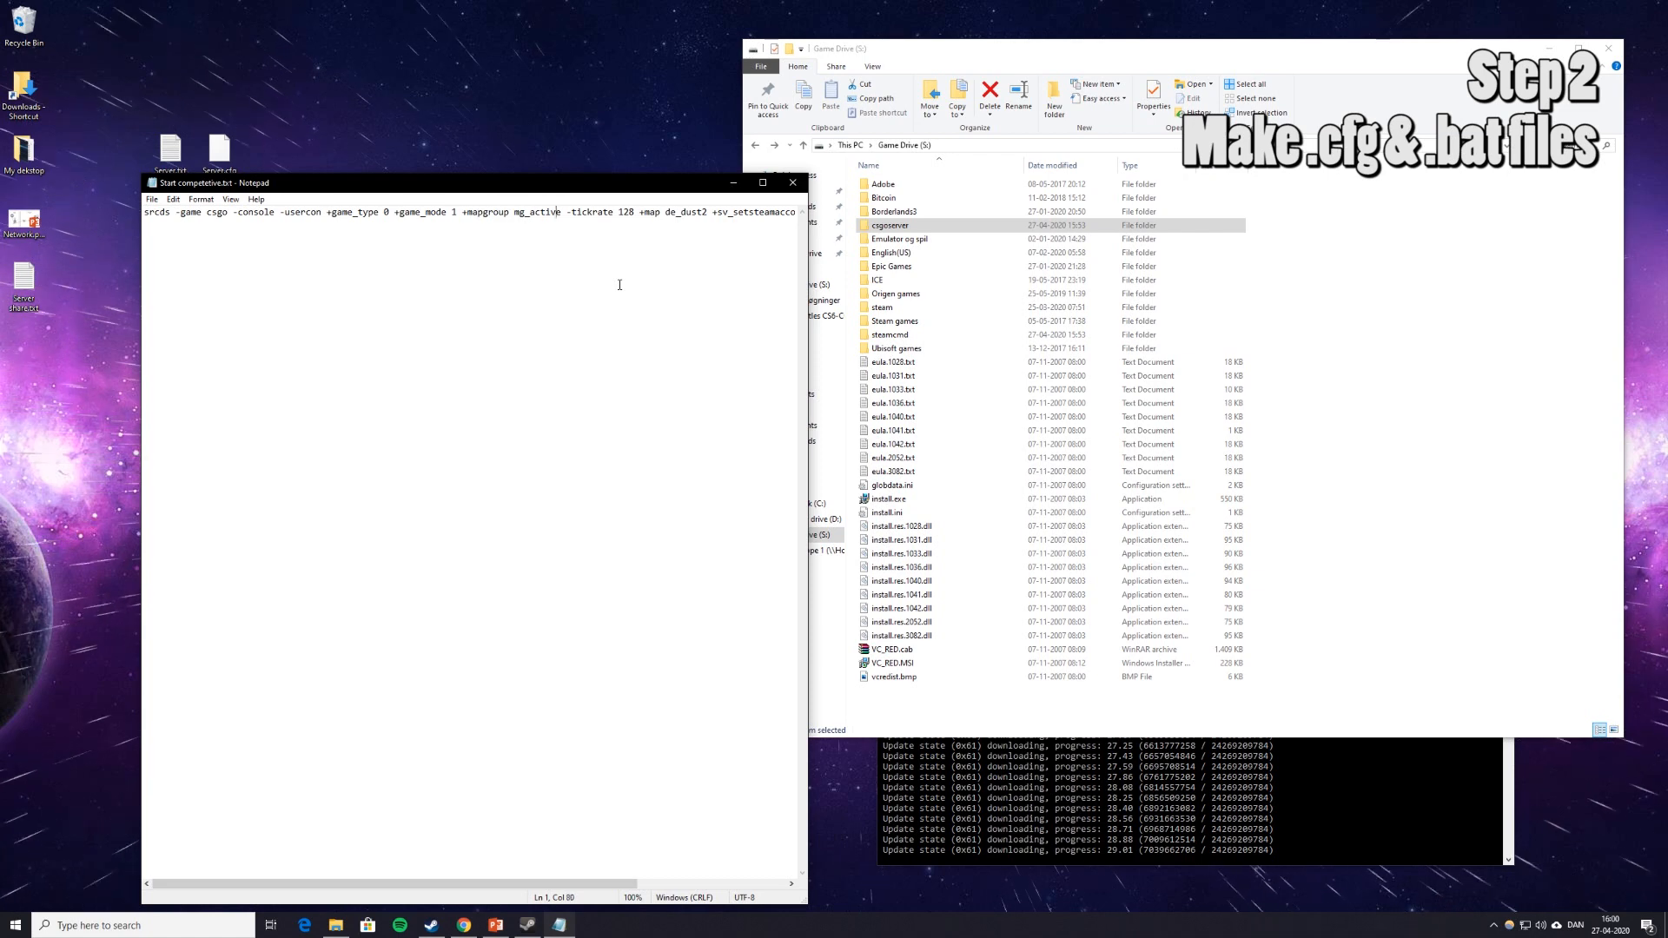
{"action": "key", "text": "Right"}
{"action": "key", "text": "Right"}
{"action": "key", "text": "Right"}
{"action": "key", "text": "Right"}
{"action": "key", "text": "Right"}
{"action": "key", "text": "Right"}
{"action": "key", "text": "Right"}
{"action": "key", "text": "Right"}
{"action": "key", "text": "Right"}
{"action": "key", "text": "Right"}
{"action": "key", "text": "Right"}
{"action": "key", "text": "Right"}
{"action": "key", "text": "Right"}
{"action": "key", "text": "Right"}
{"action": "key", "text": "Right"}
{"action": "key", "text": "Right"}
{"action": "key", "text": "Right"}
{"action": "key", "text": "Right"}
{"action": "key", "text": "Right"}
{"action": "key", "text": "Right"}
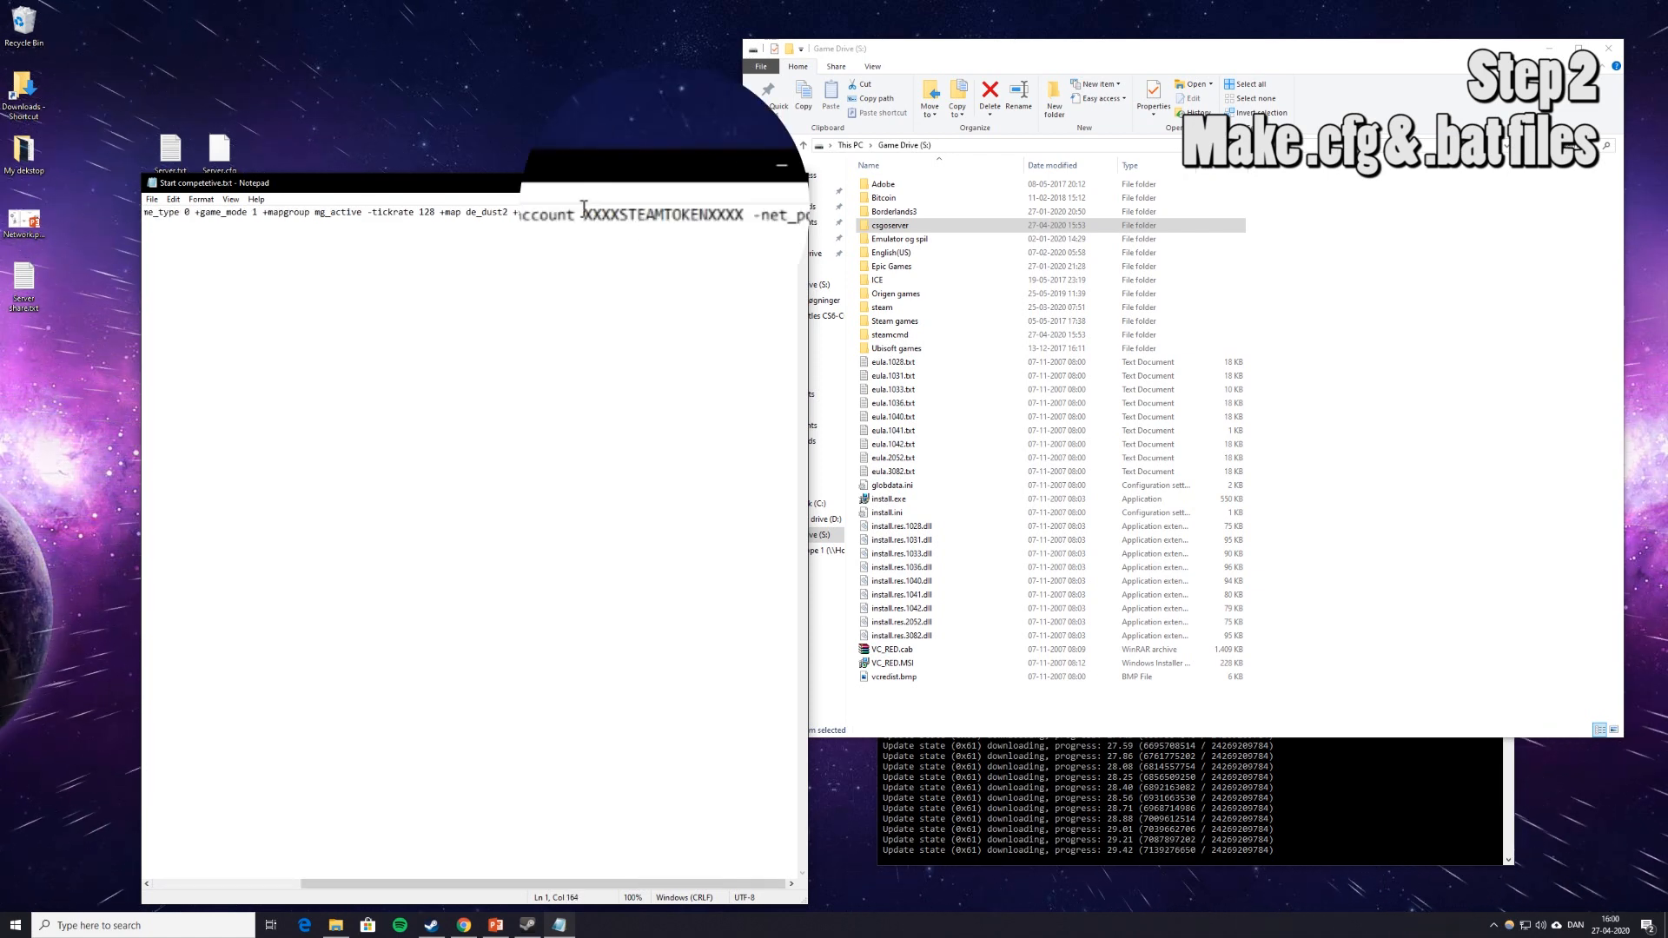
{"action": "left_click_drag", "start_coordinate": [586, 215], "coordinate": [744, 226]}
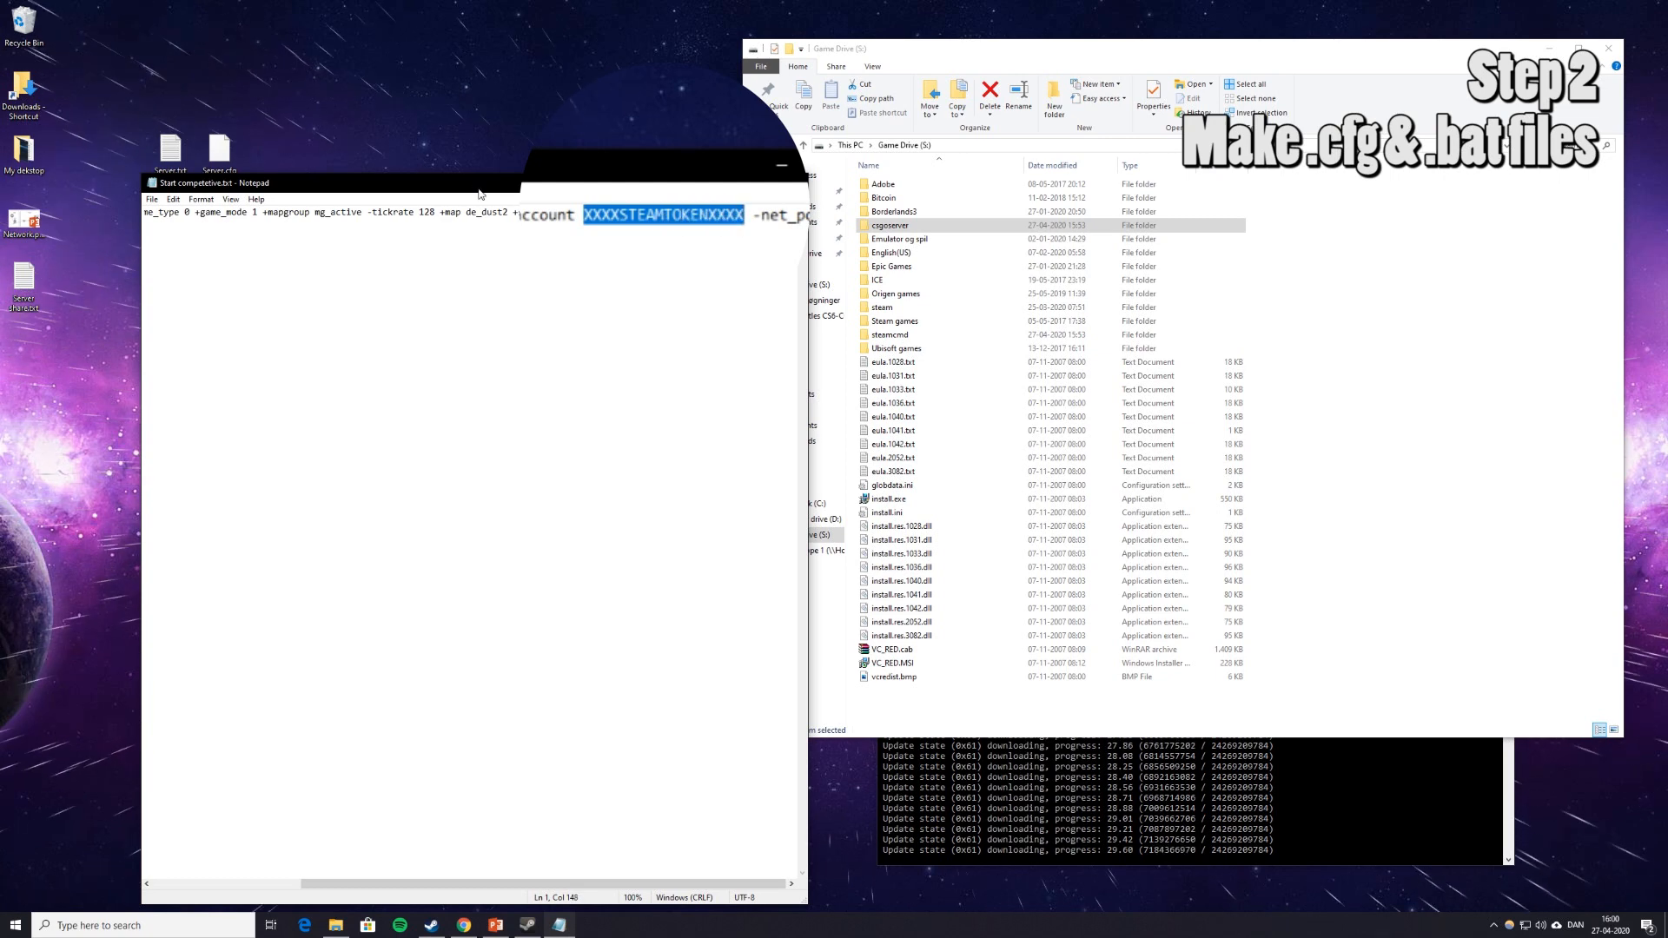
{"action": "left_click_drag", "start_coordinate": [473, 189], "coordinate": [694, 140]}
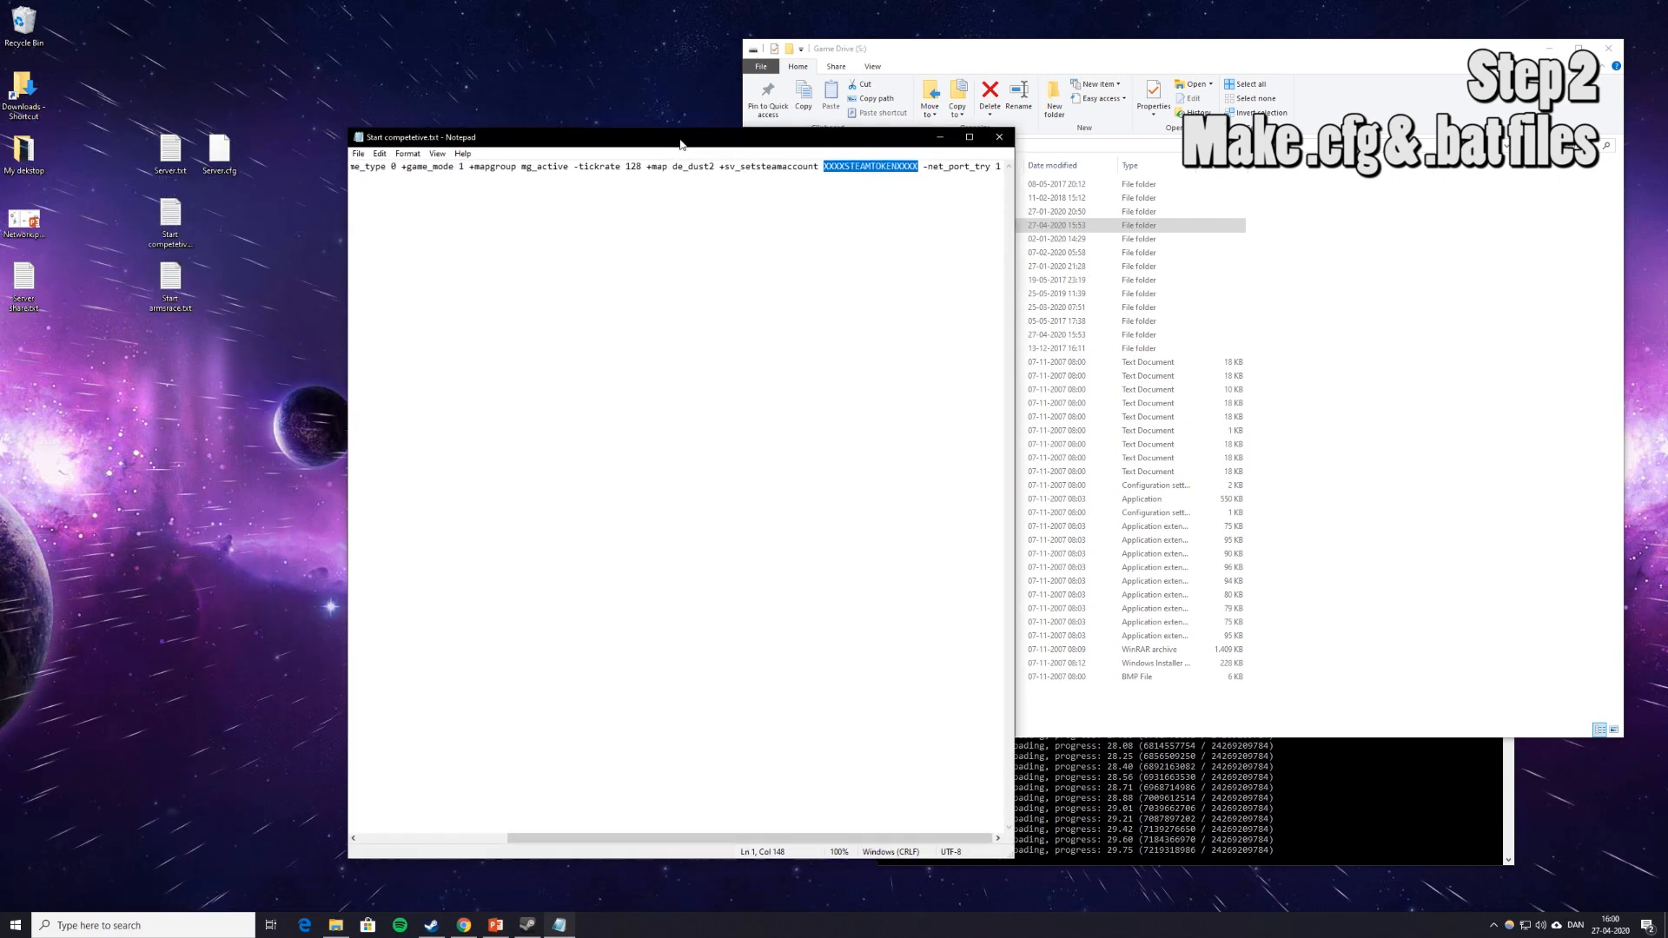
Copy the Login Token from the Steam game server page and paste it over the placeholder.
{"action": "left_click", "coordinate": [464, 926]}
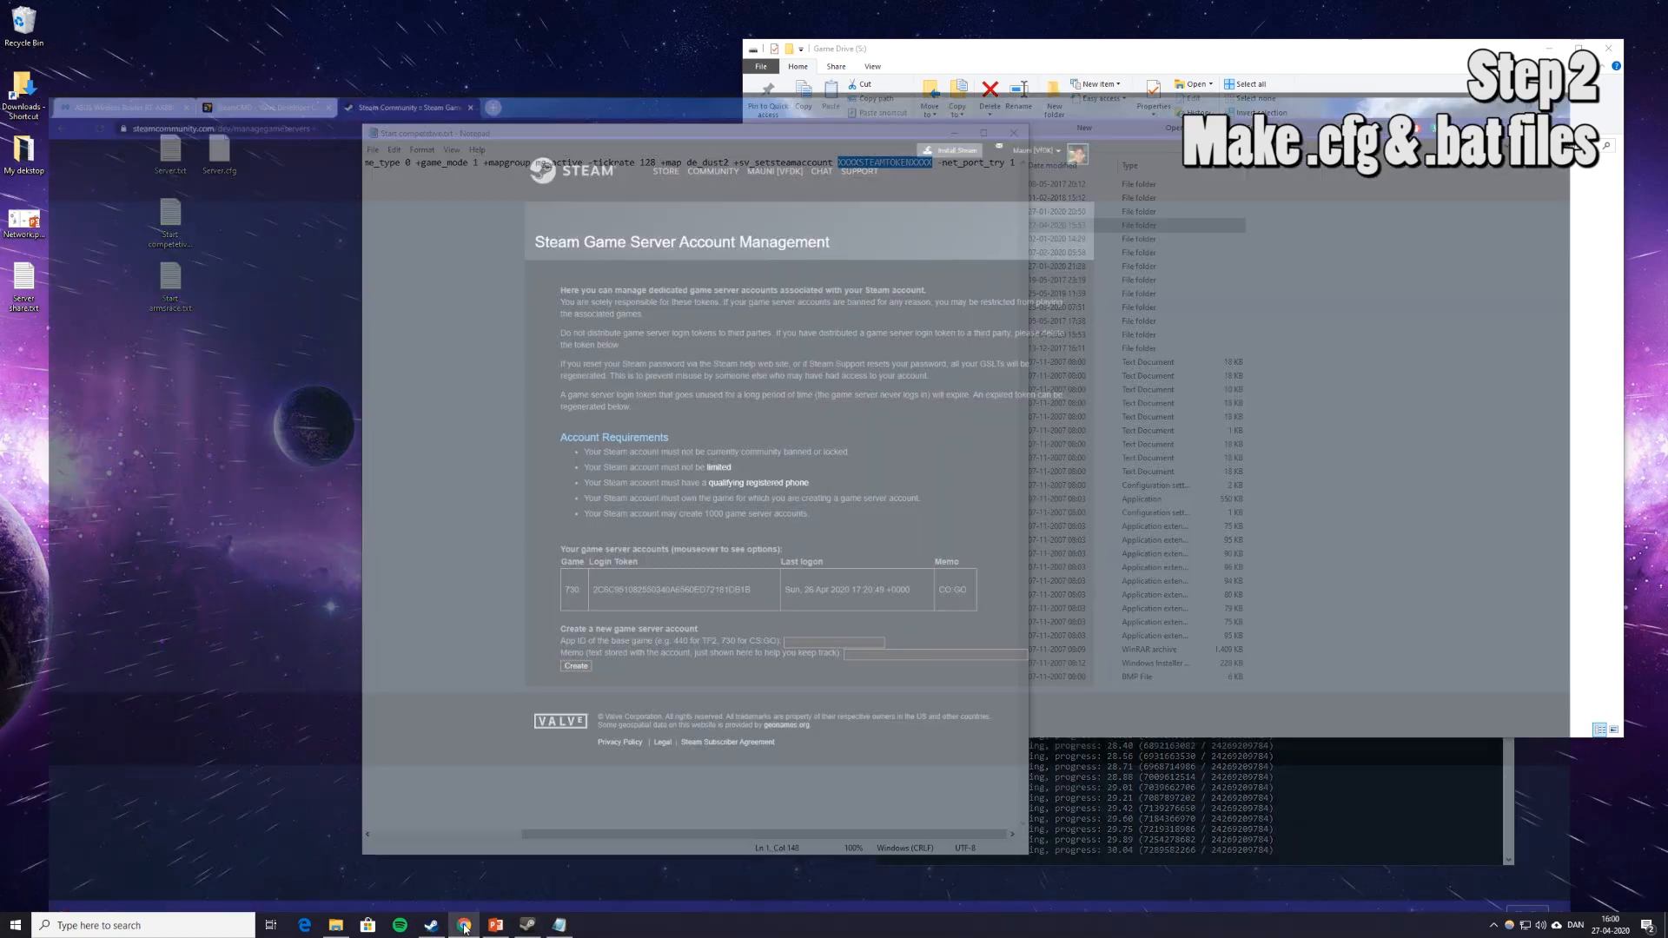
{"action": "mouse_move", "coordinate": [774, 557]}
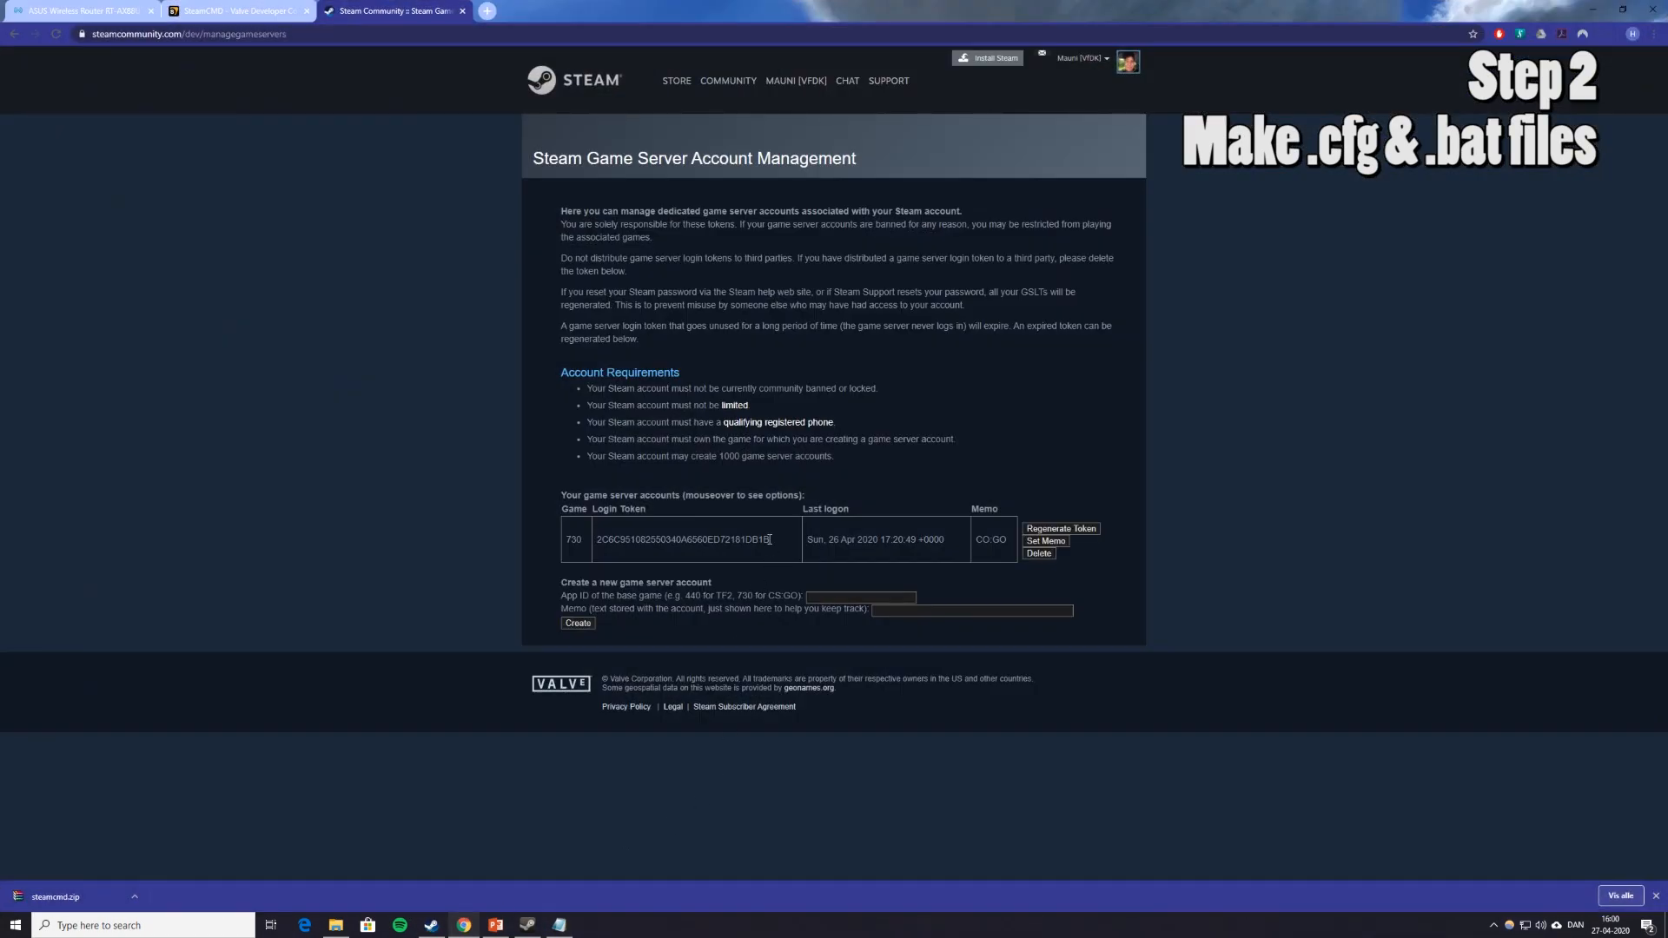
{"action": "left_click_drag", "start_coordinate": [737, 540], "coordinate": [596, 541]}
{"action": "key", "text": "ctrl+c"}
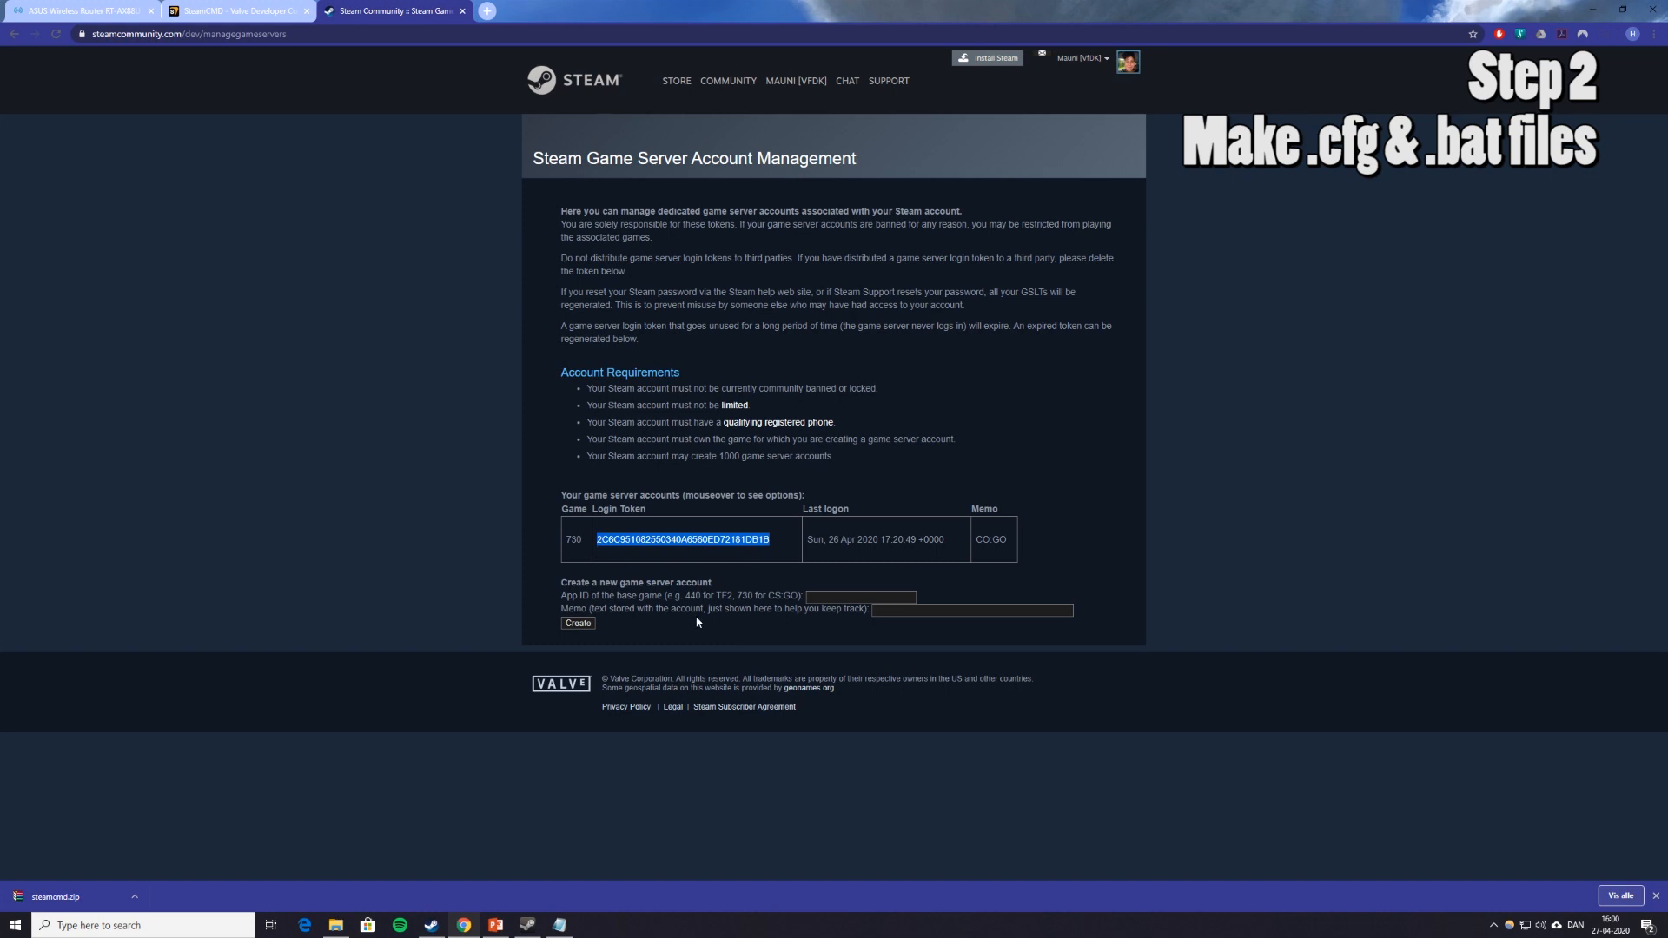
{"action": "left_click", "coordinate": [561, 926]}
{"action": "key", "text": "ctrl+v"}
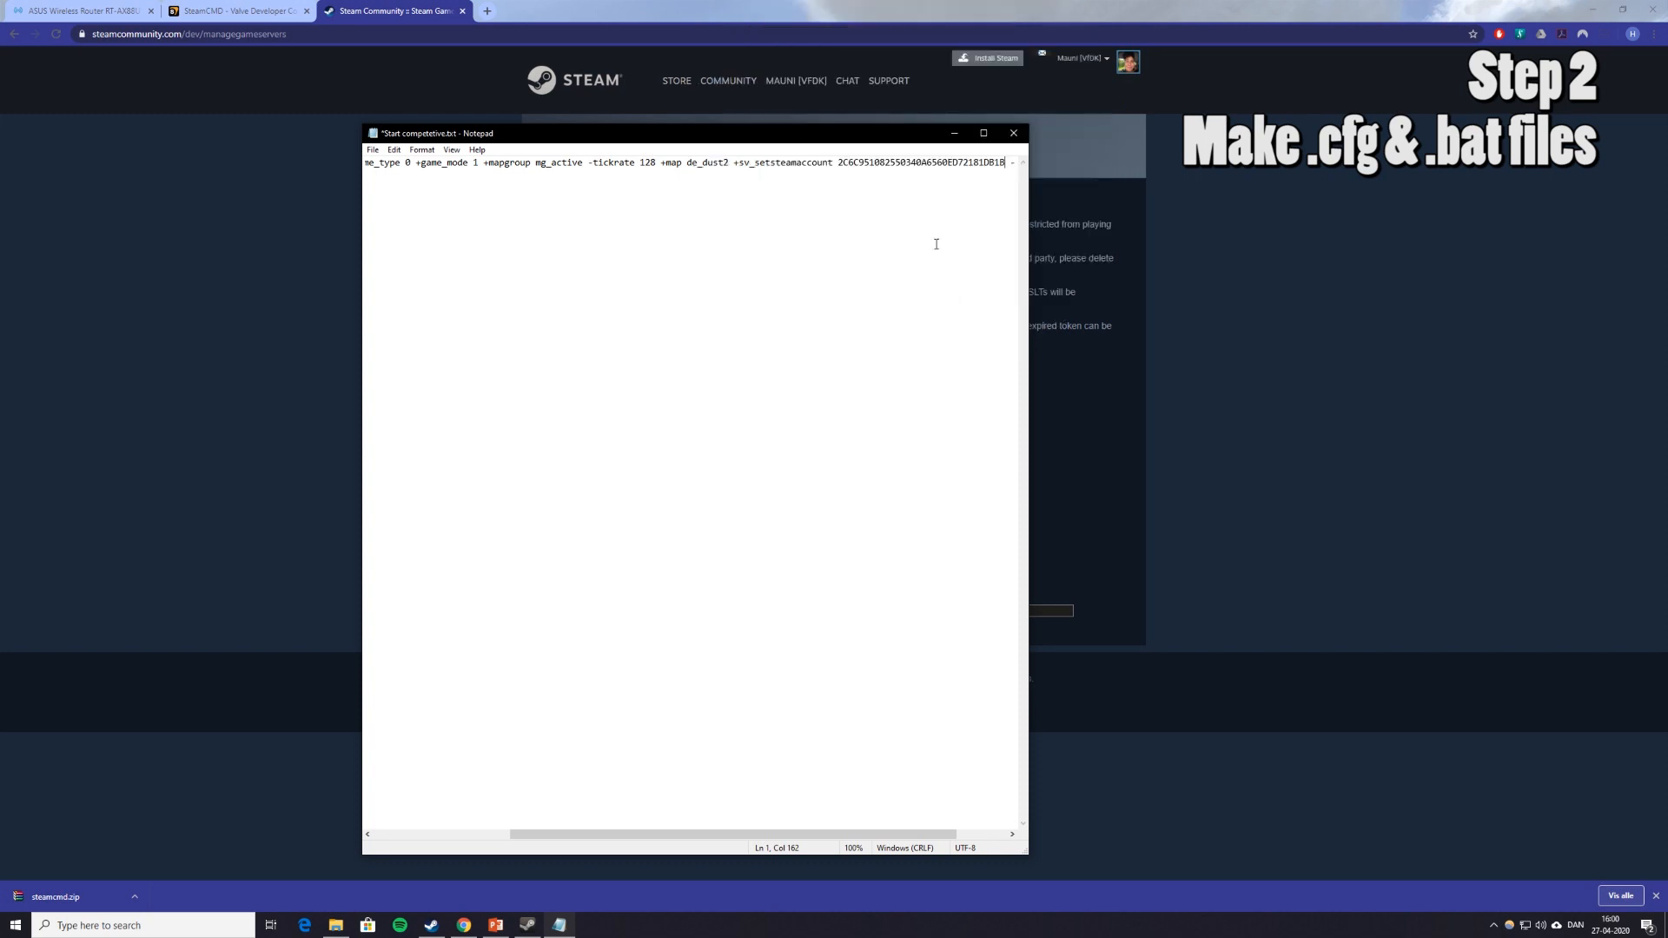
Save the token-filled launch command in Start competetive.txt.
{"action": "left_click", "coordinate": [371, 153]}
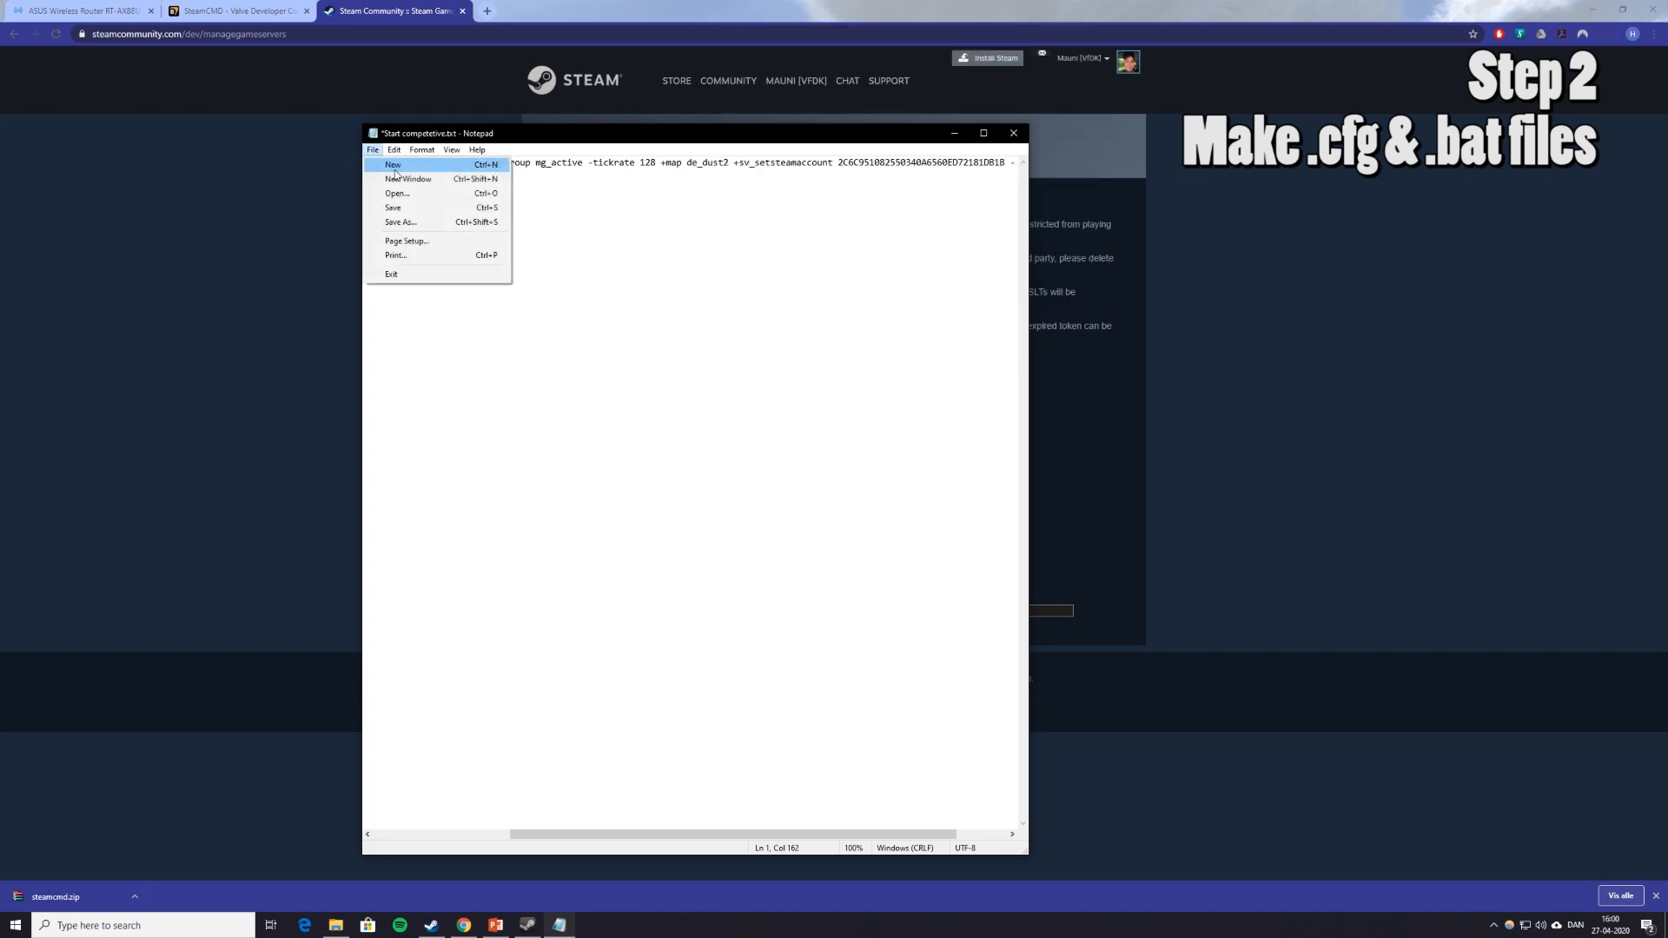
{"action": "left_click", "coordinate": [562, 242]}
{"action": "key", "text": "ctrl+s"}
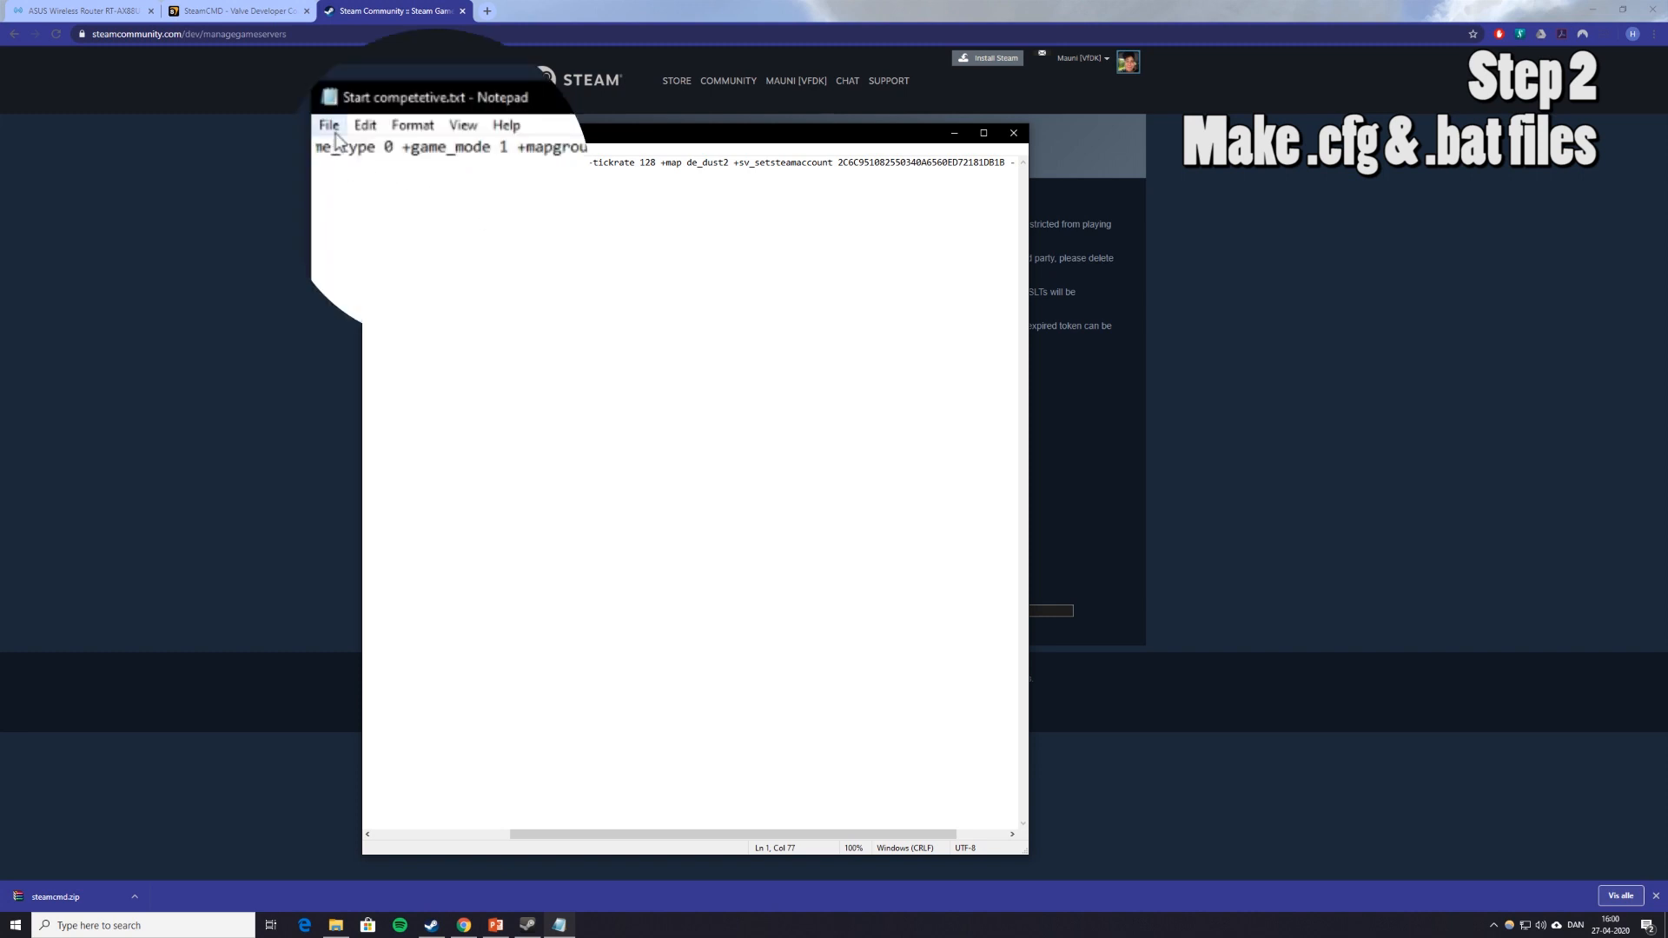
Save it as Start competetive.bat with the All Files type, then close Notepad.
{"action": "left_click", "coordinate": [372, 150]}
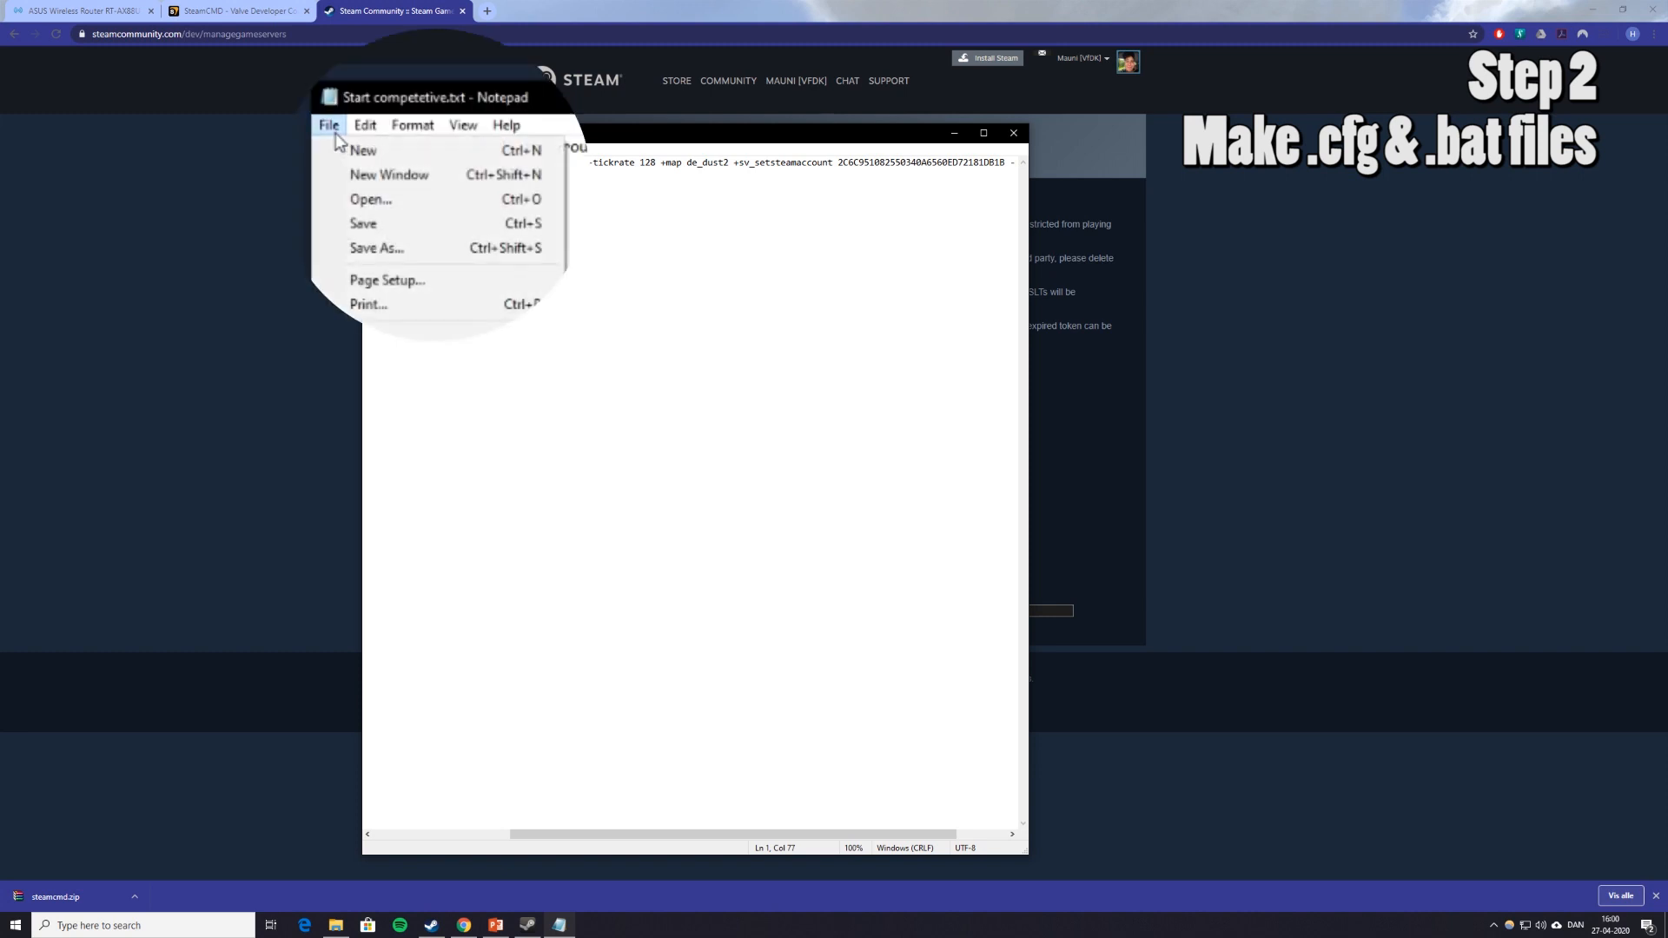
{"action": "left_click", "coordinate": [415, 243]}
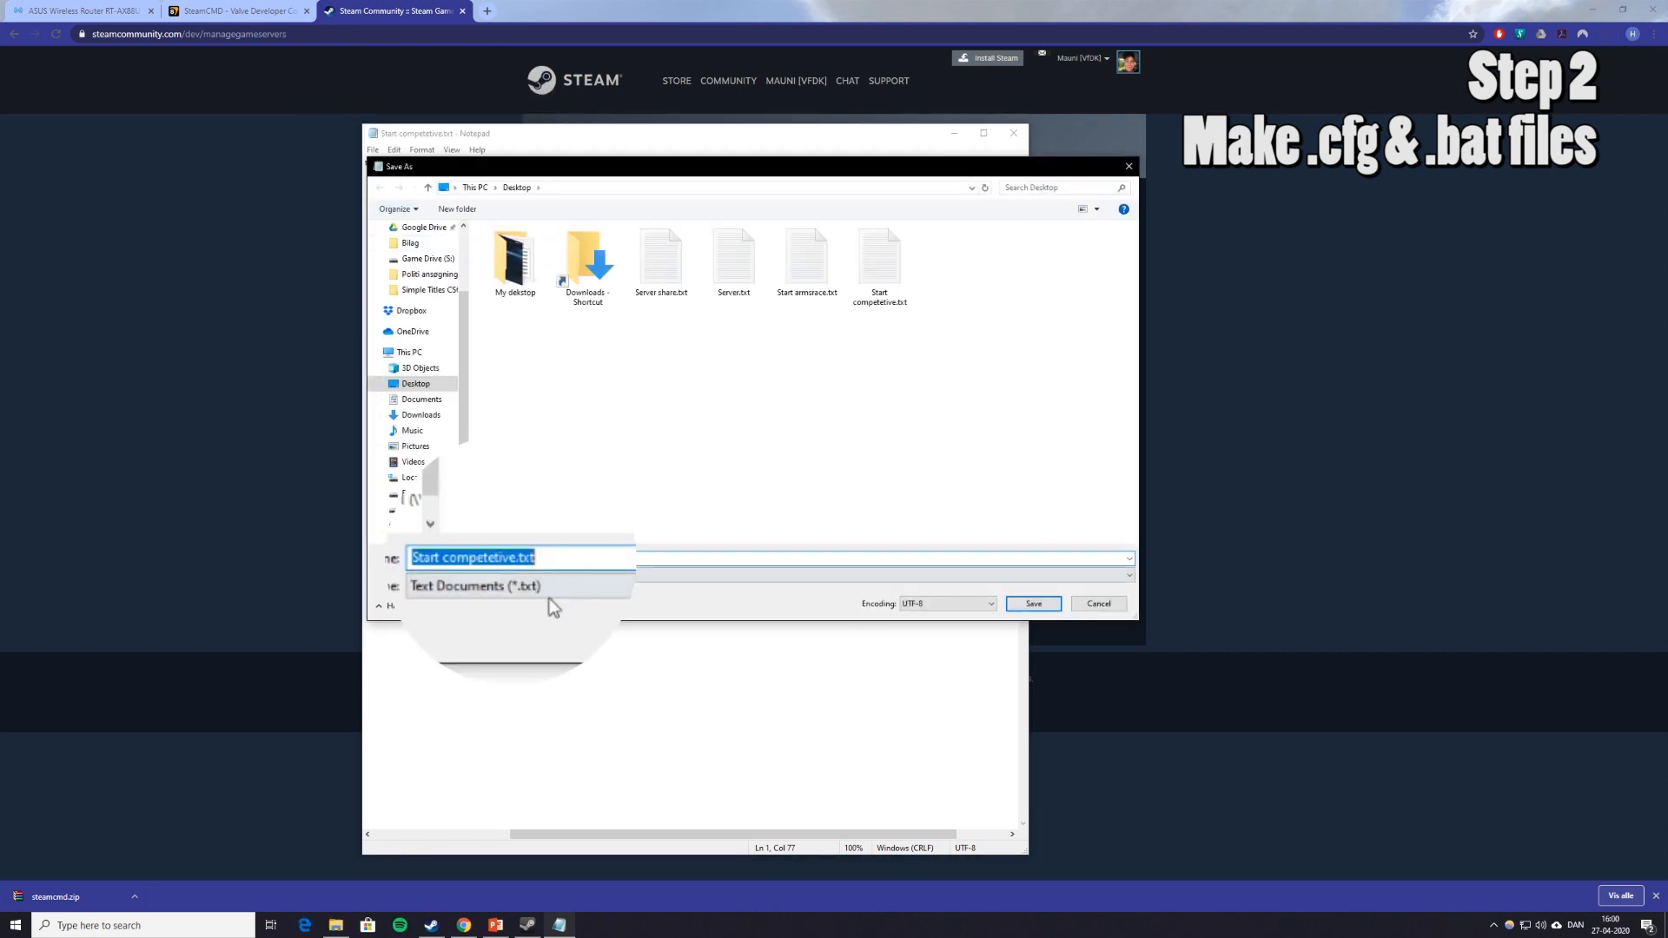
{"action": "left_click", "coordinate": [564, 596]}
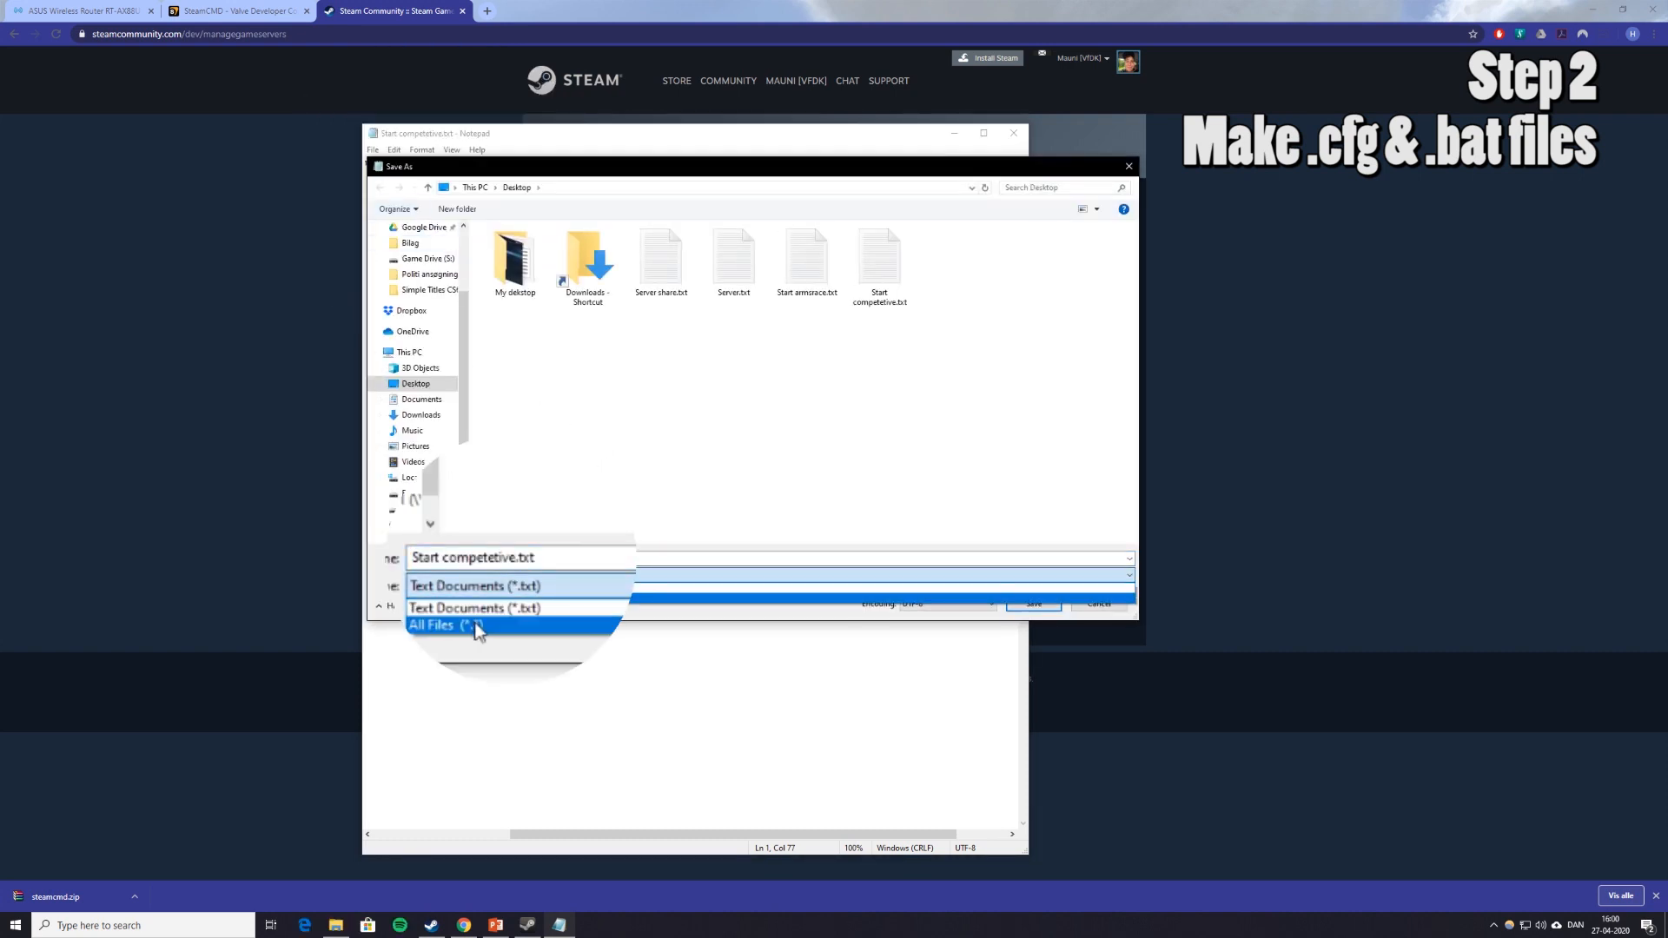
{"action": "left_click", "coordinate": [561, 622]}
{"action": "left_click", "coordinate": [561, 551]}
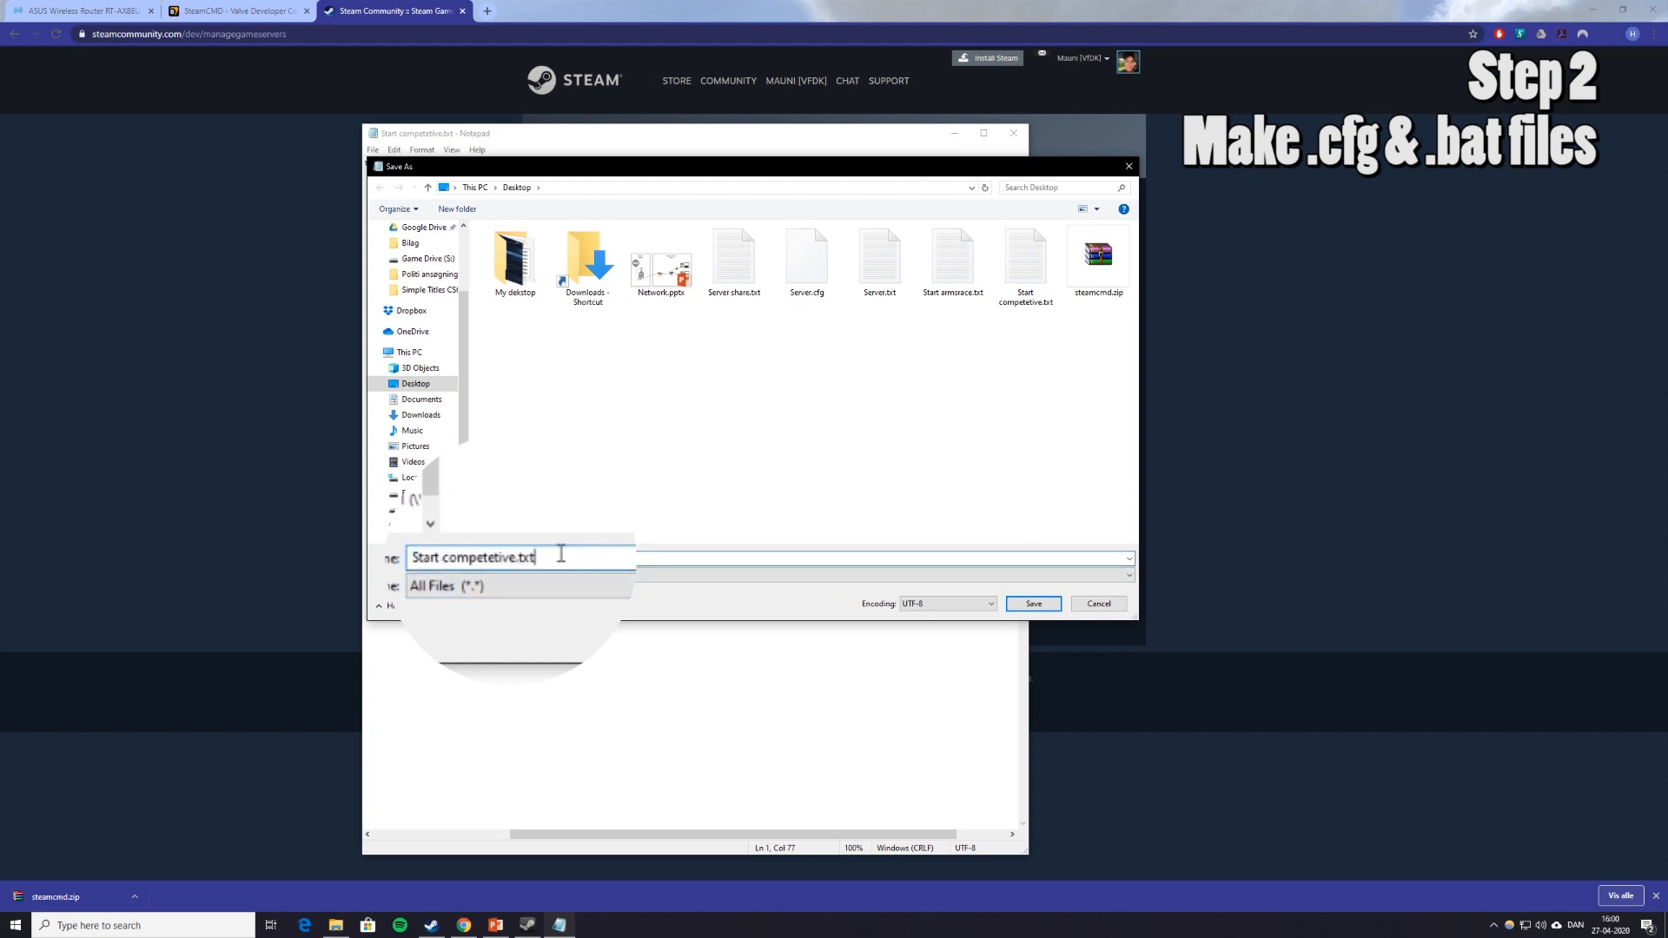
{"action": "key", "text": "BackSpace"}
{"action": "key", "text": "BackSpace"}
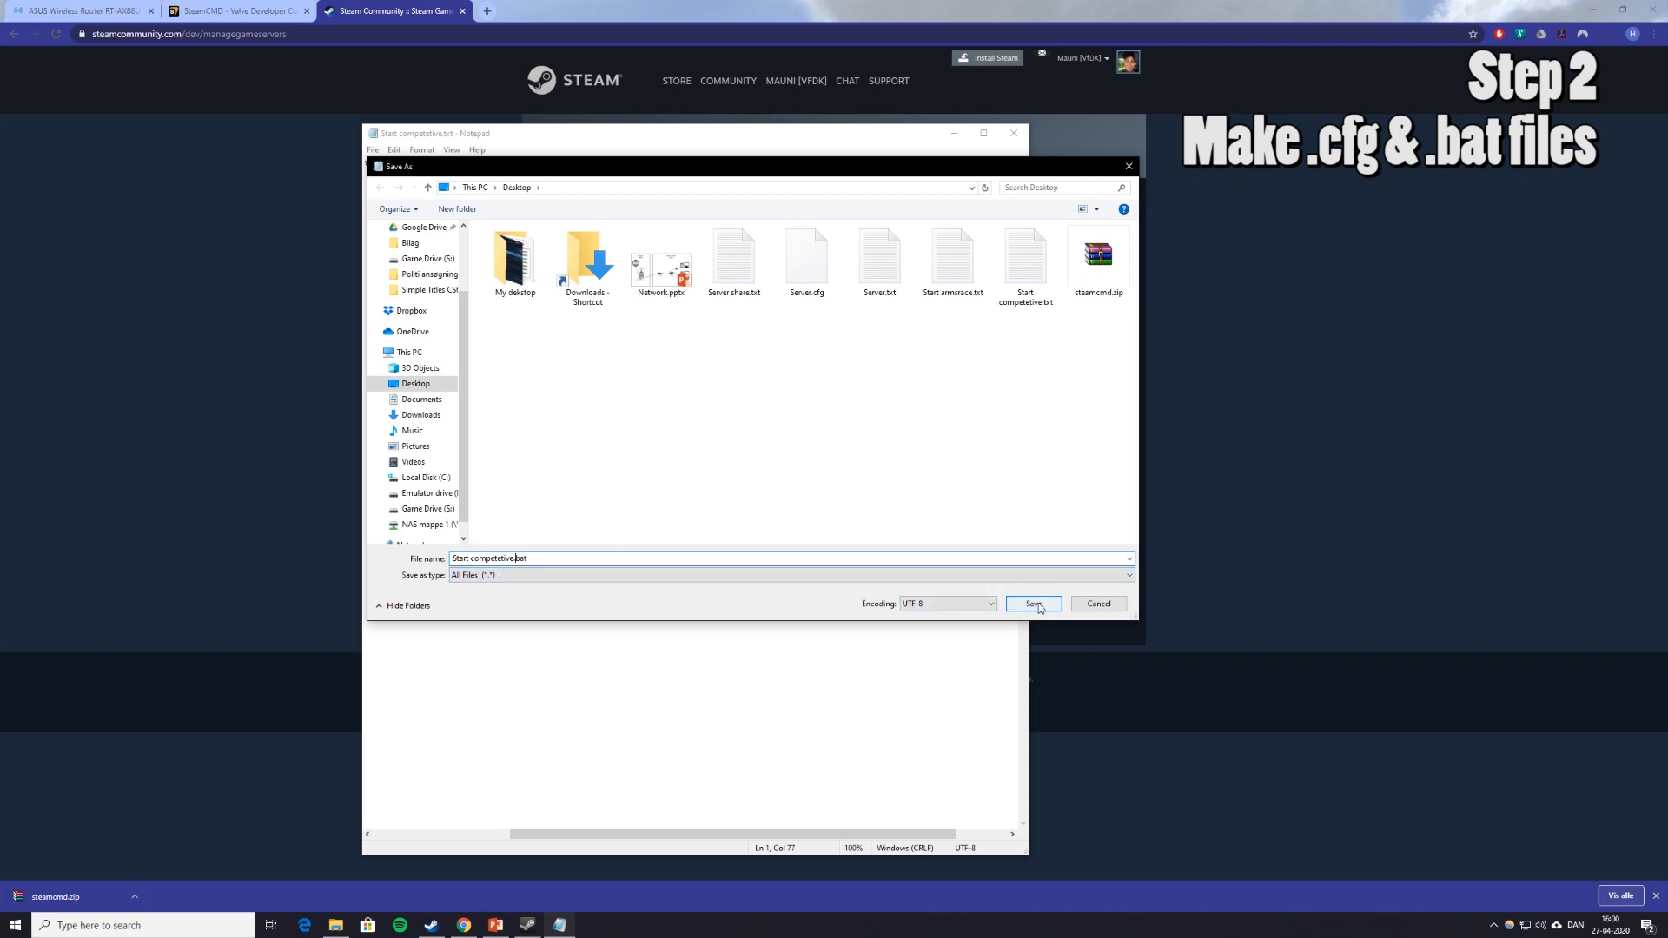
{"action": "left_click", "coordinate": [1039, 607]}
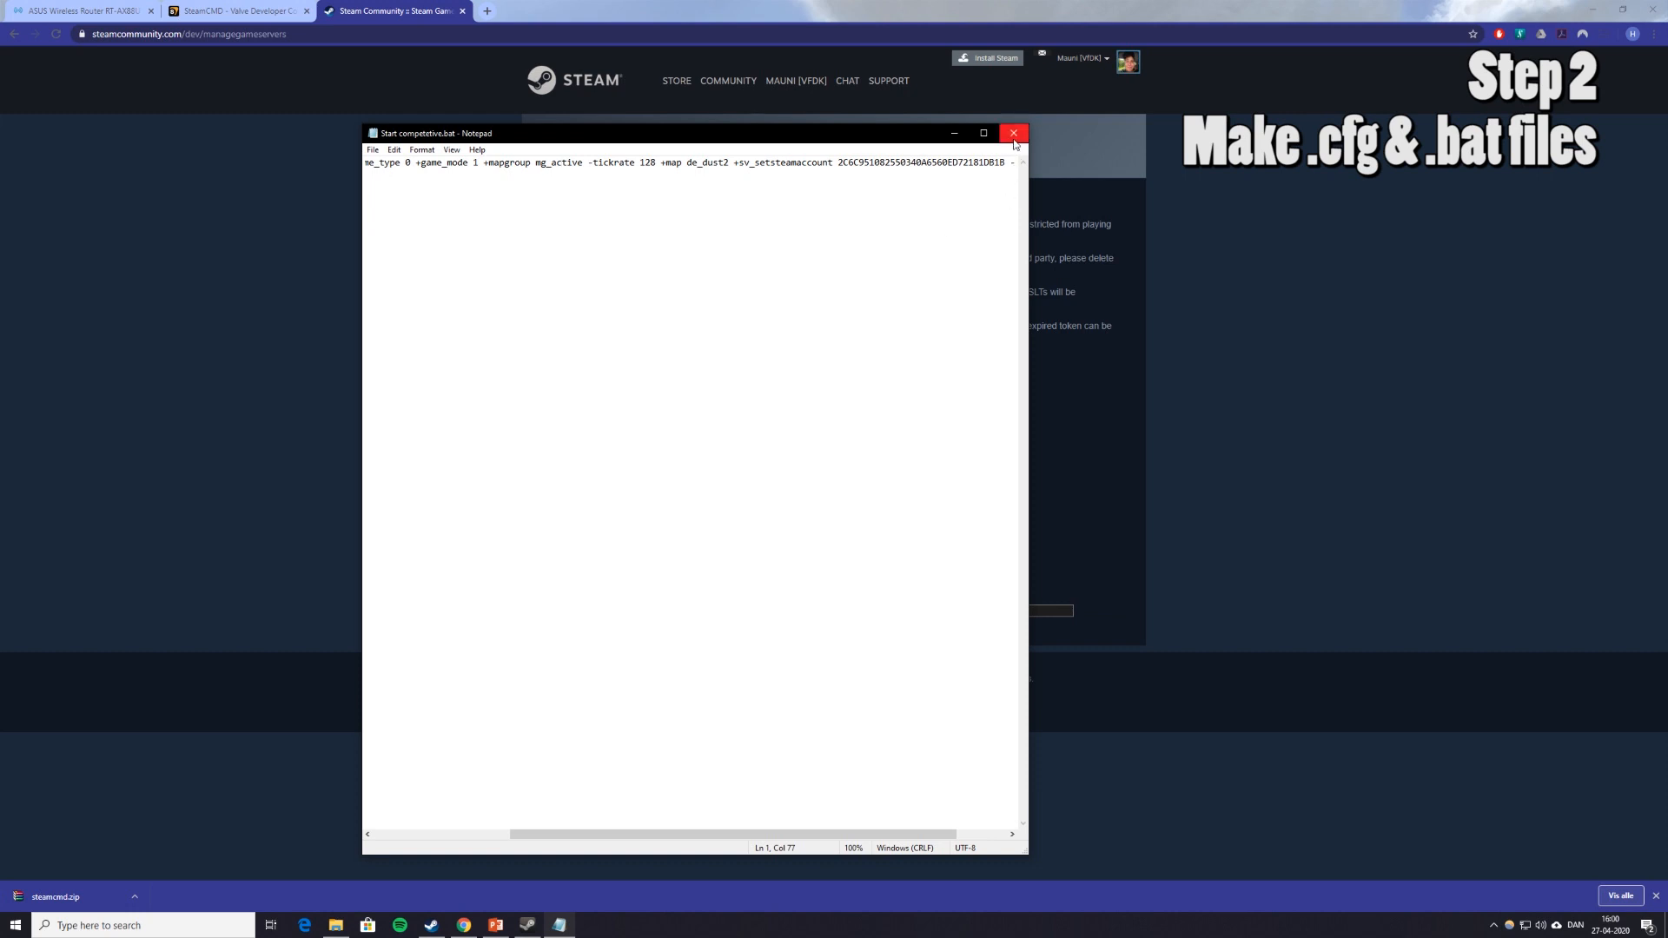
{"action": "left_click", "coordinate": [1013, 133]}
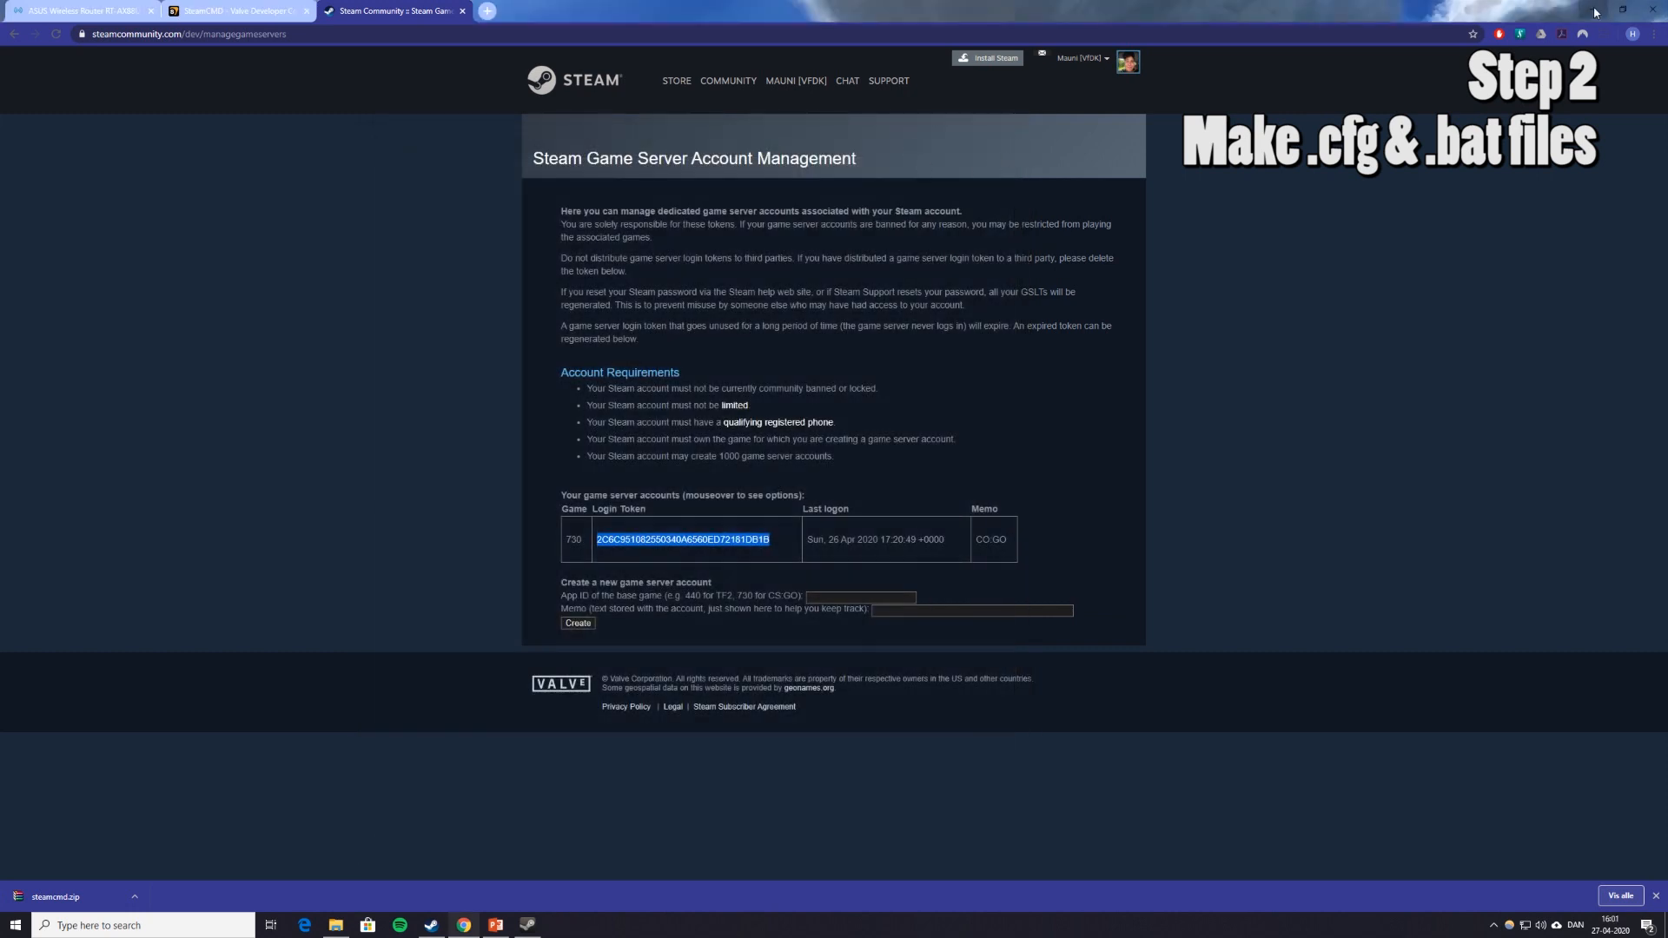
Place Start competetive.bat beside the other start file on the desktop and select Start armsrace.txt.
{"action": "left_click", "coordinate": [1595, 12]}
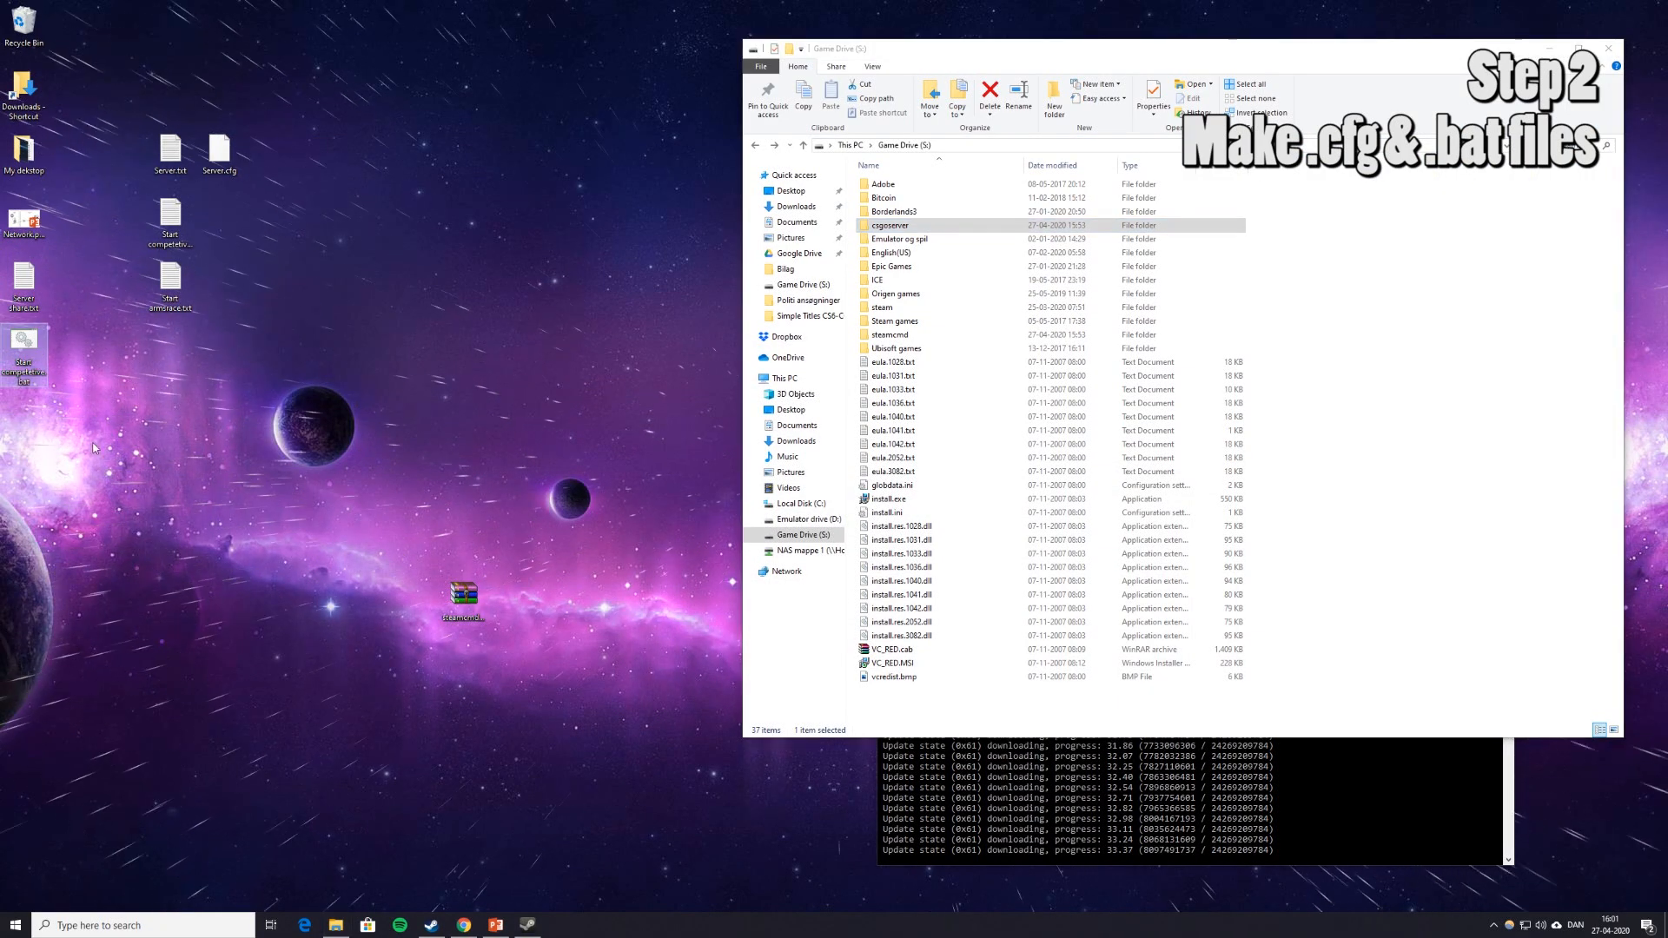
{"action": "left_click_drag", "start_coordinate": [23, 345], "coordinate": [221, 230]}
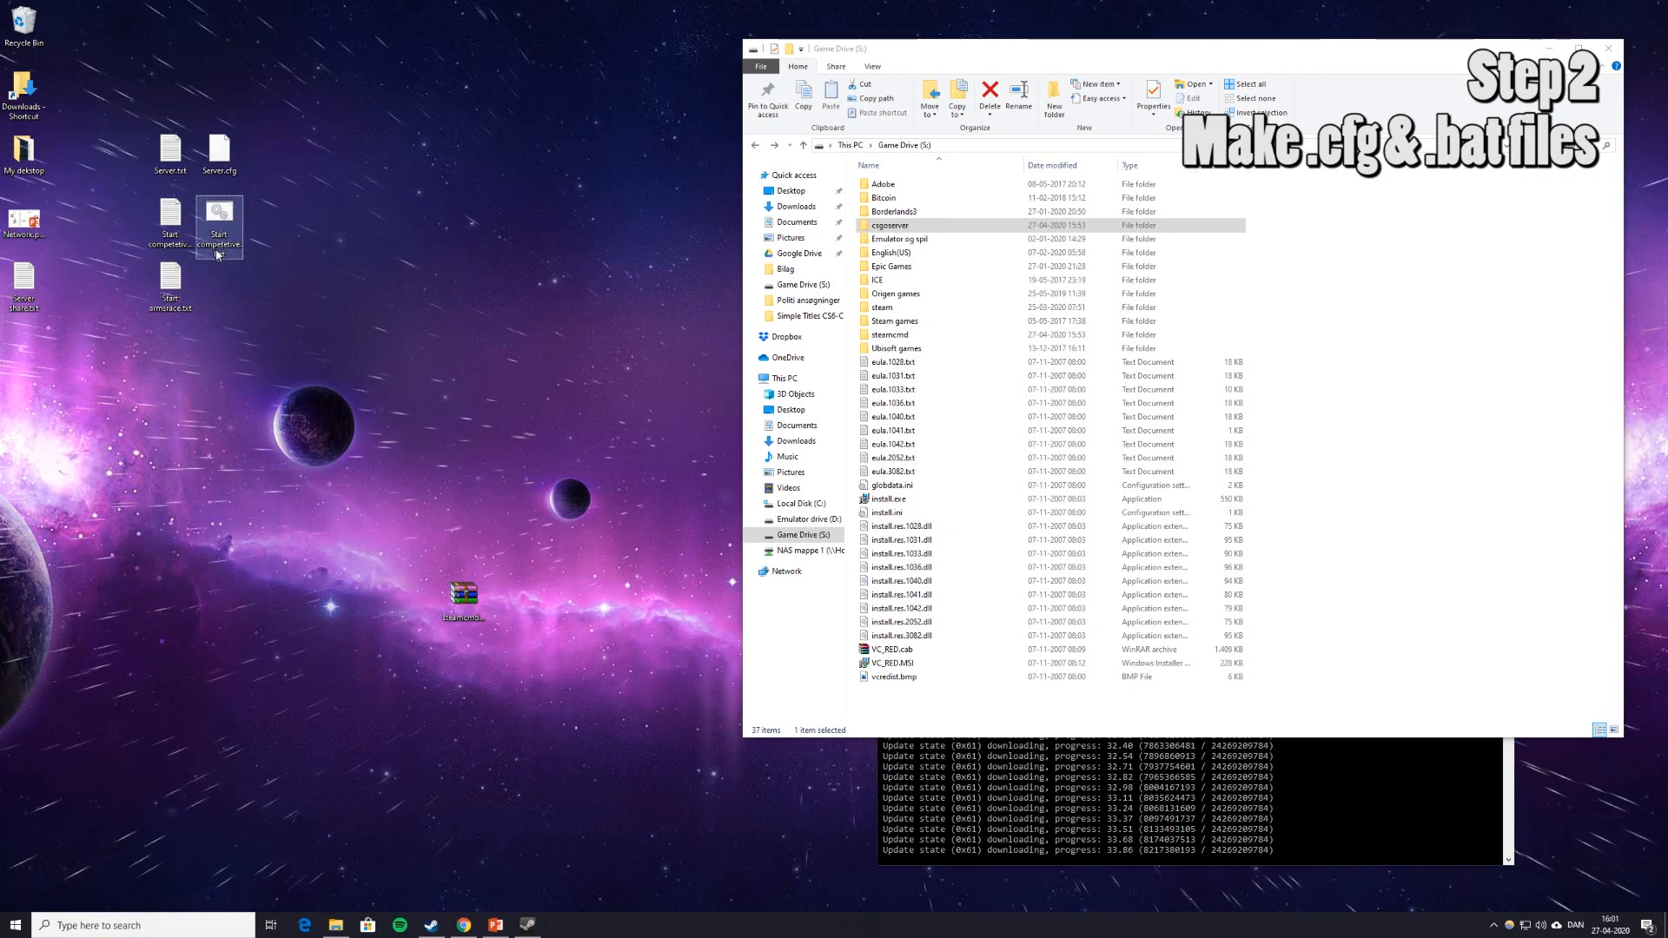
{"action": "left_click", "coordinate": [171, 282]}
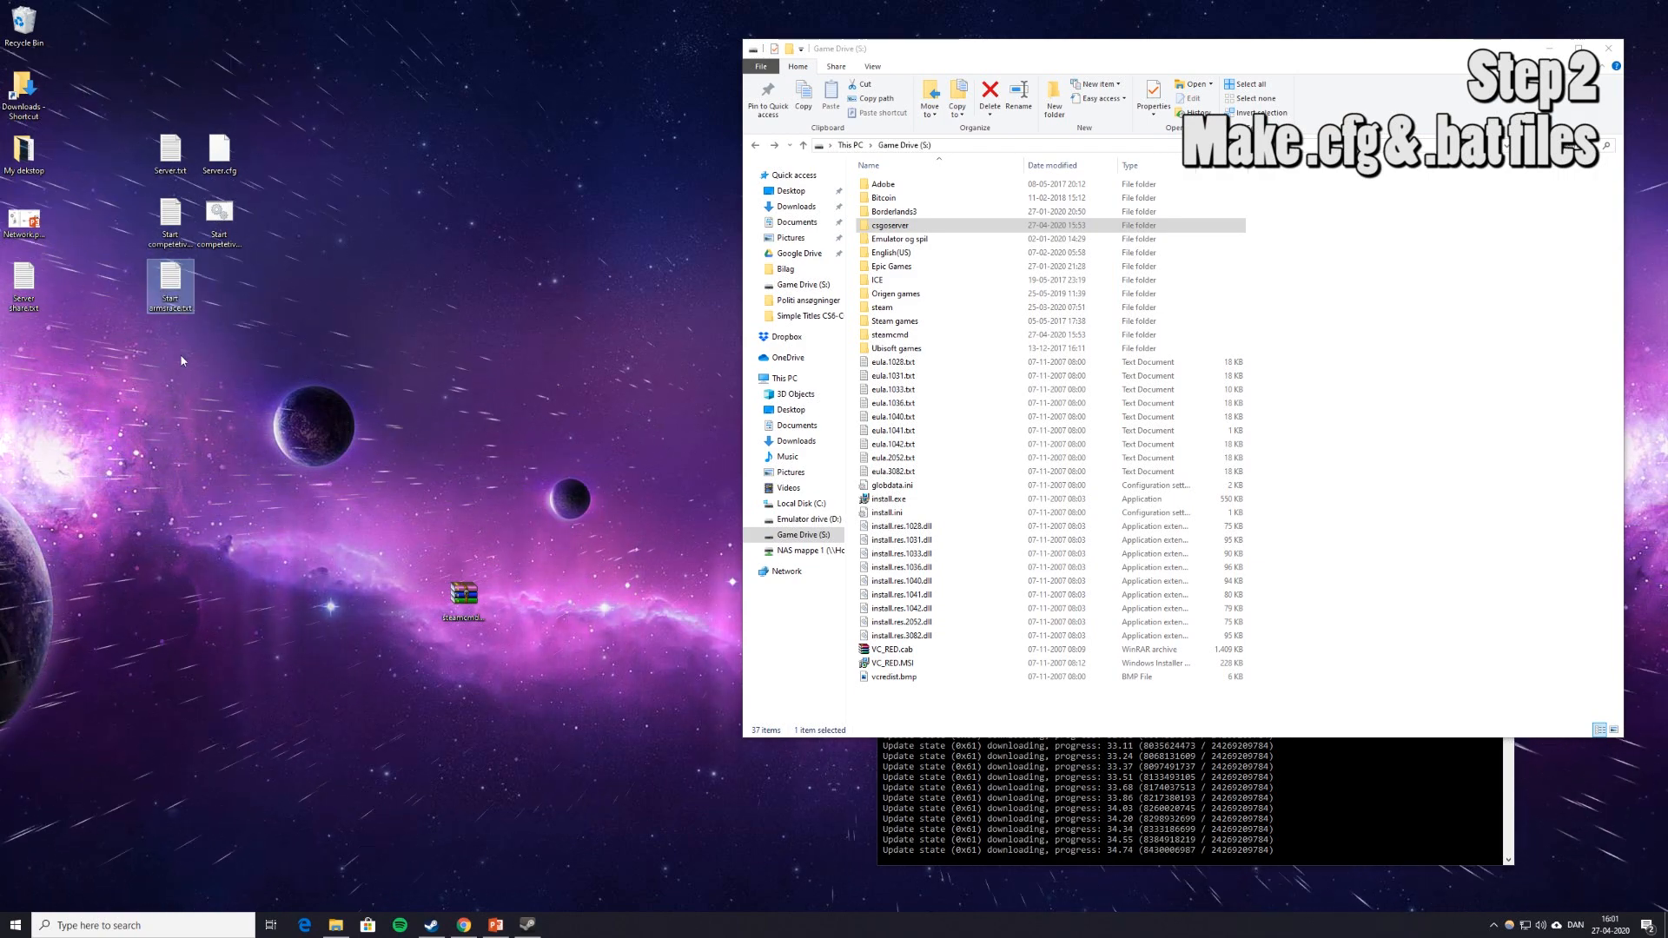
Open Start armsrace.txt, paste the server token over XXXXSTEAMTOKENXXXX, and save it.
{"action": "double_click", "coordinate": [169, 298]}
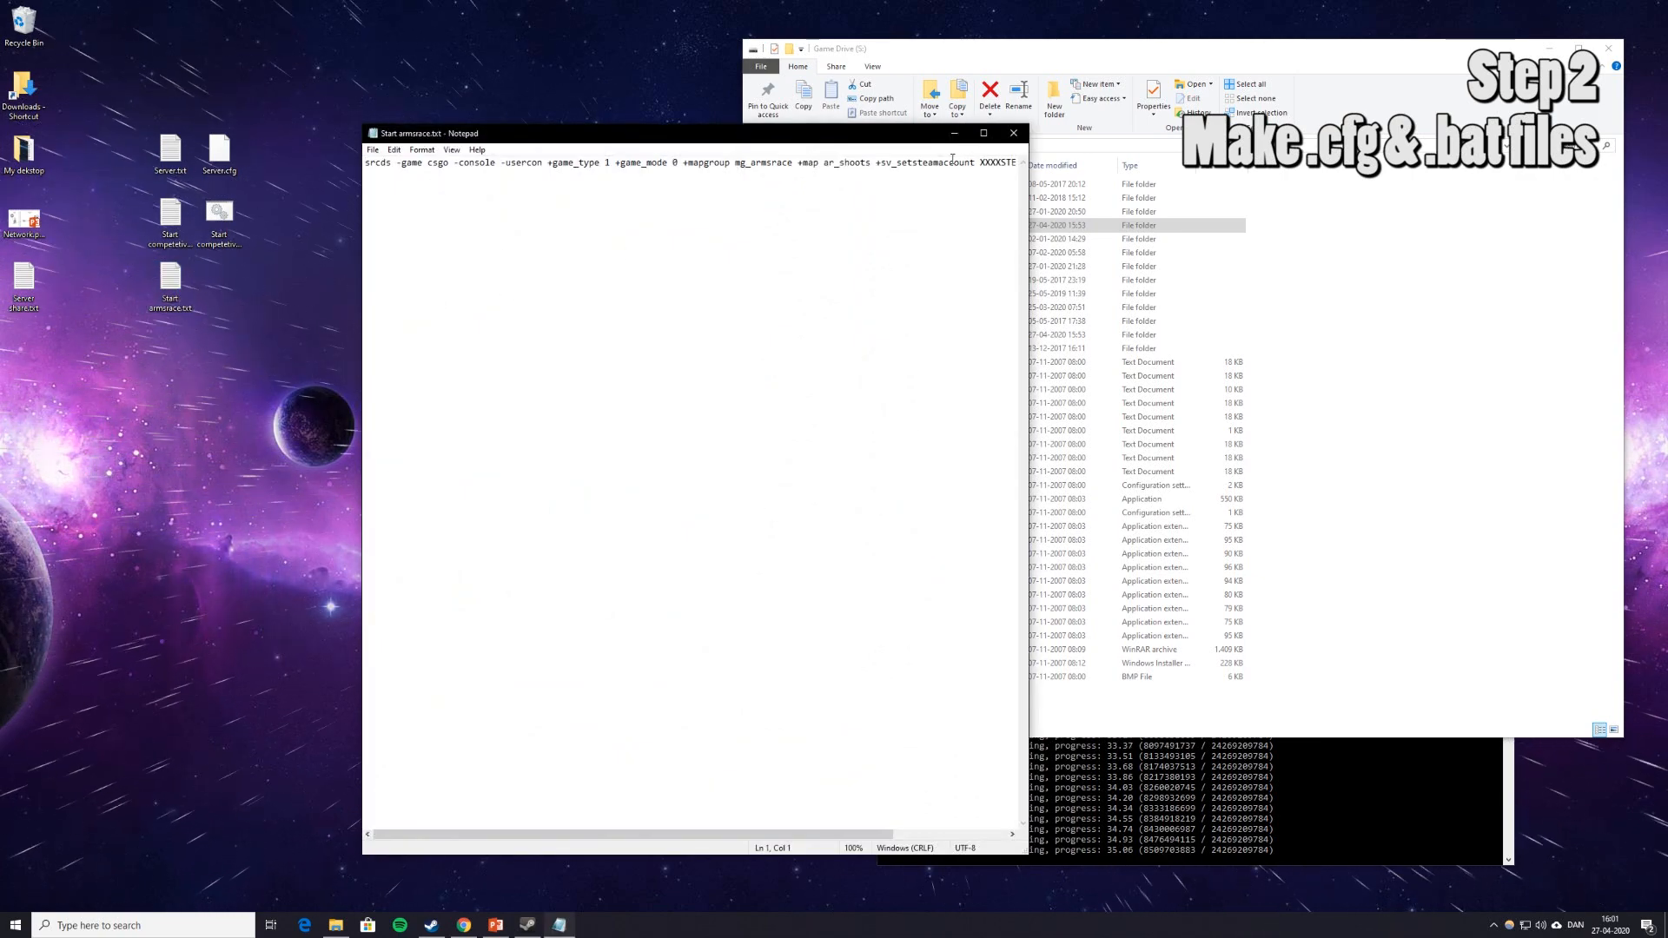
{"action": "left_click", "coordinate": [975, 163]}
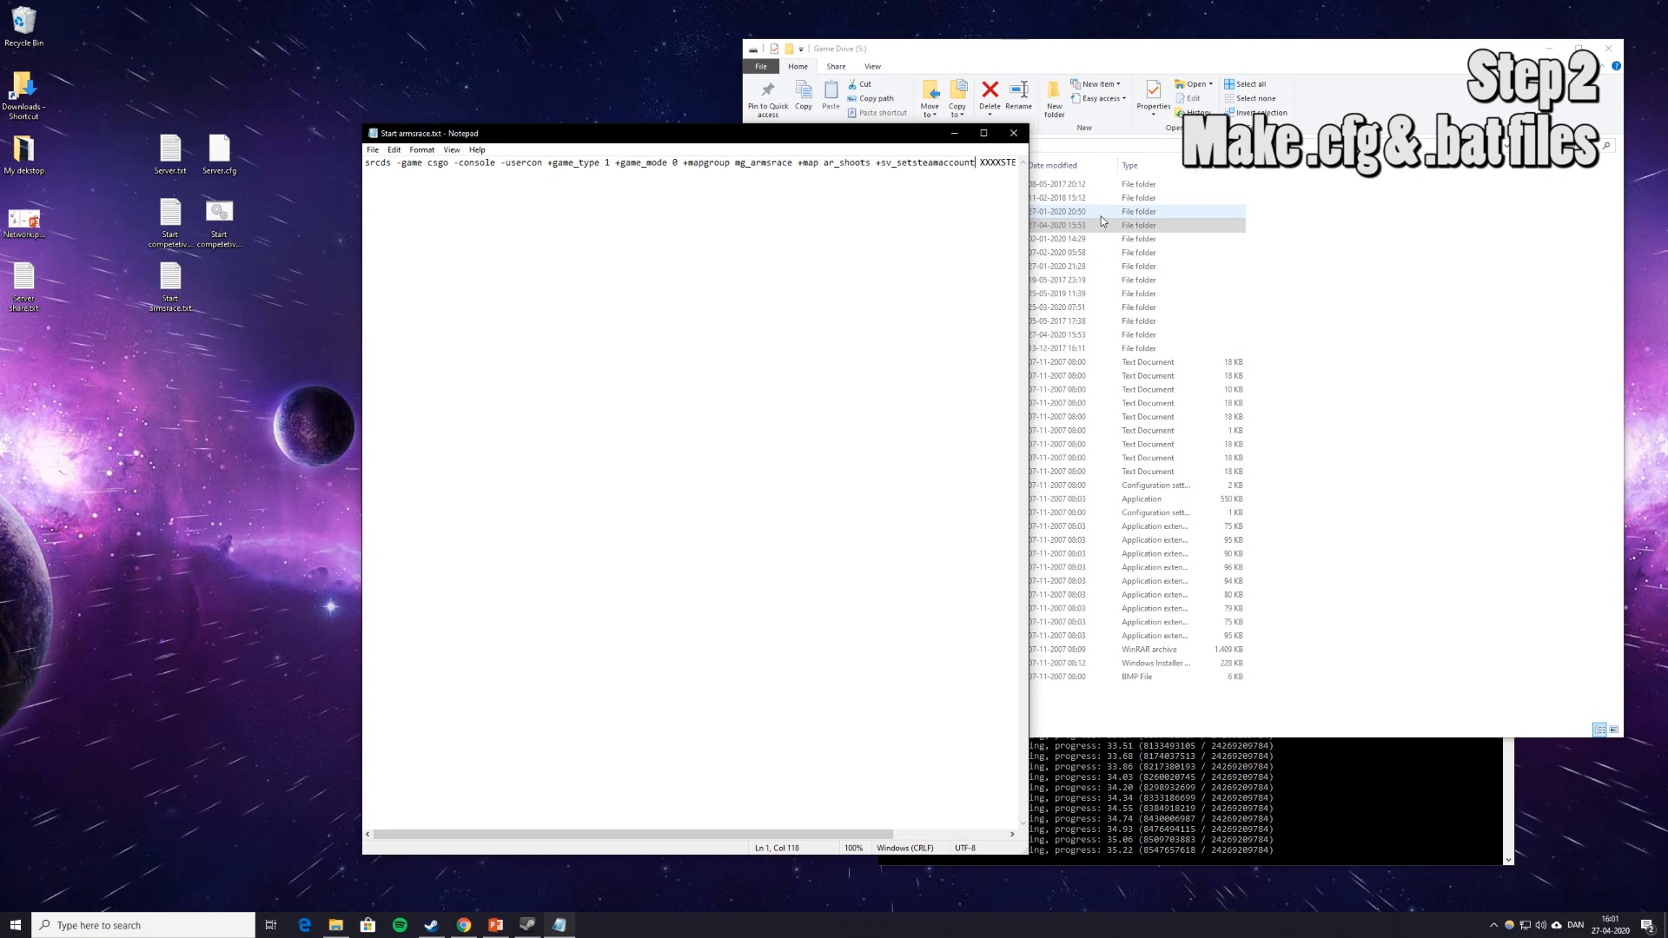
{"action": "key", "text": "Right"}
{"action": "key", "text": "ctrl+shift+Right"}
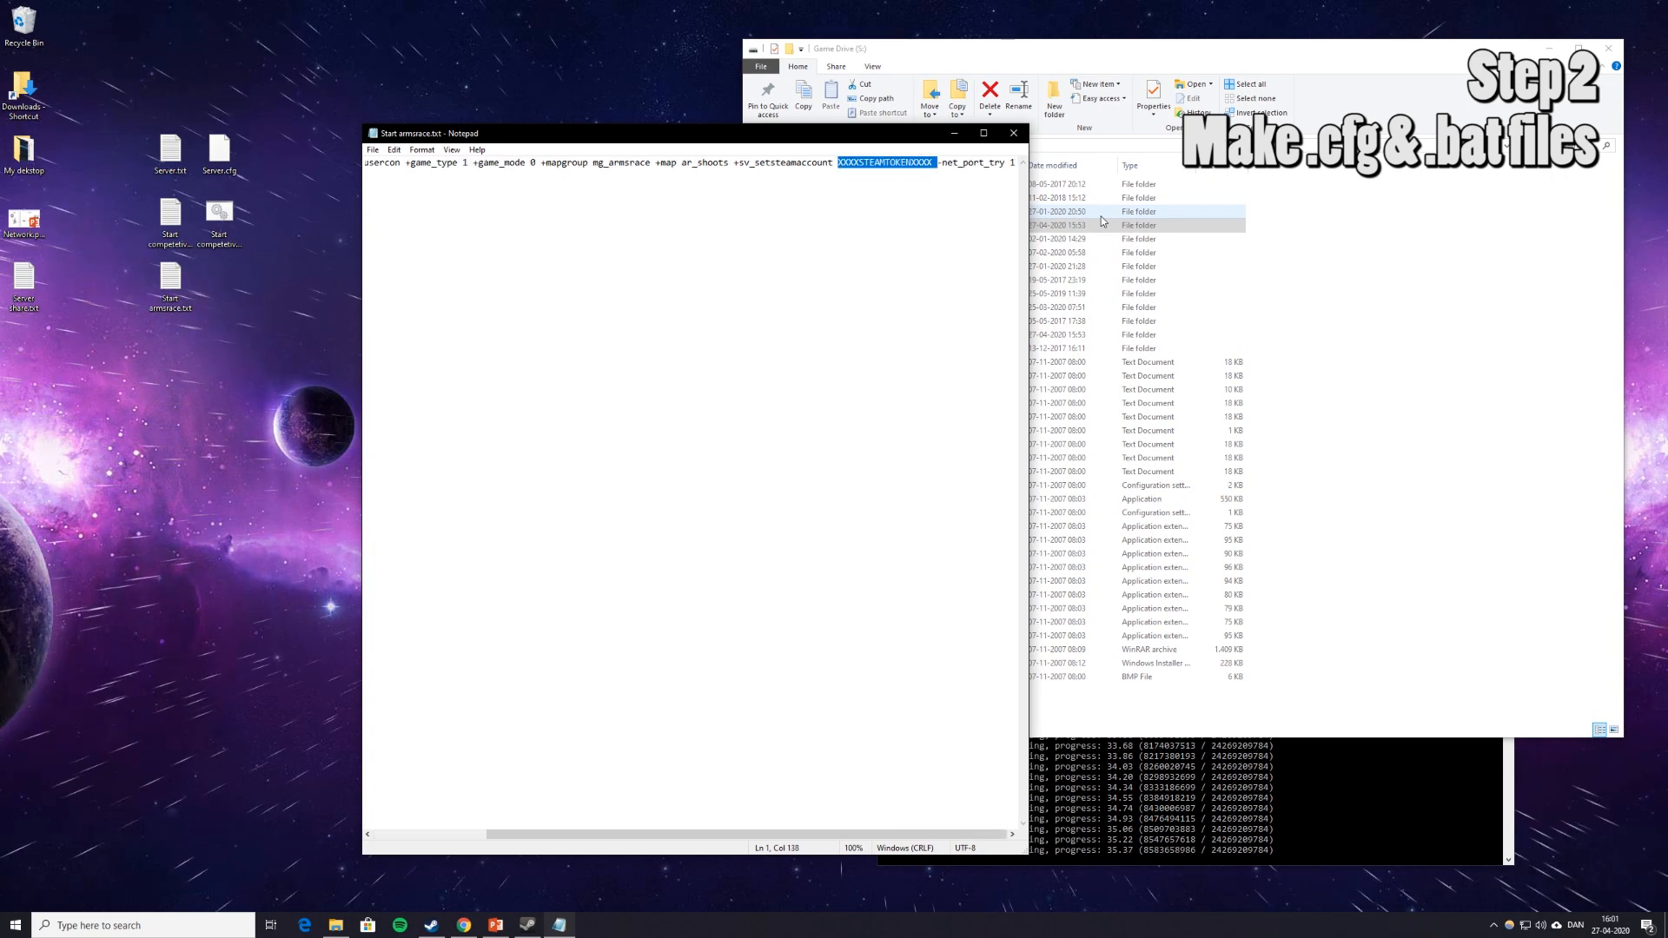
{"action": "left_click", "coordinate": [859, 164]}
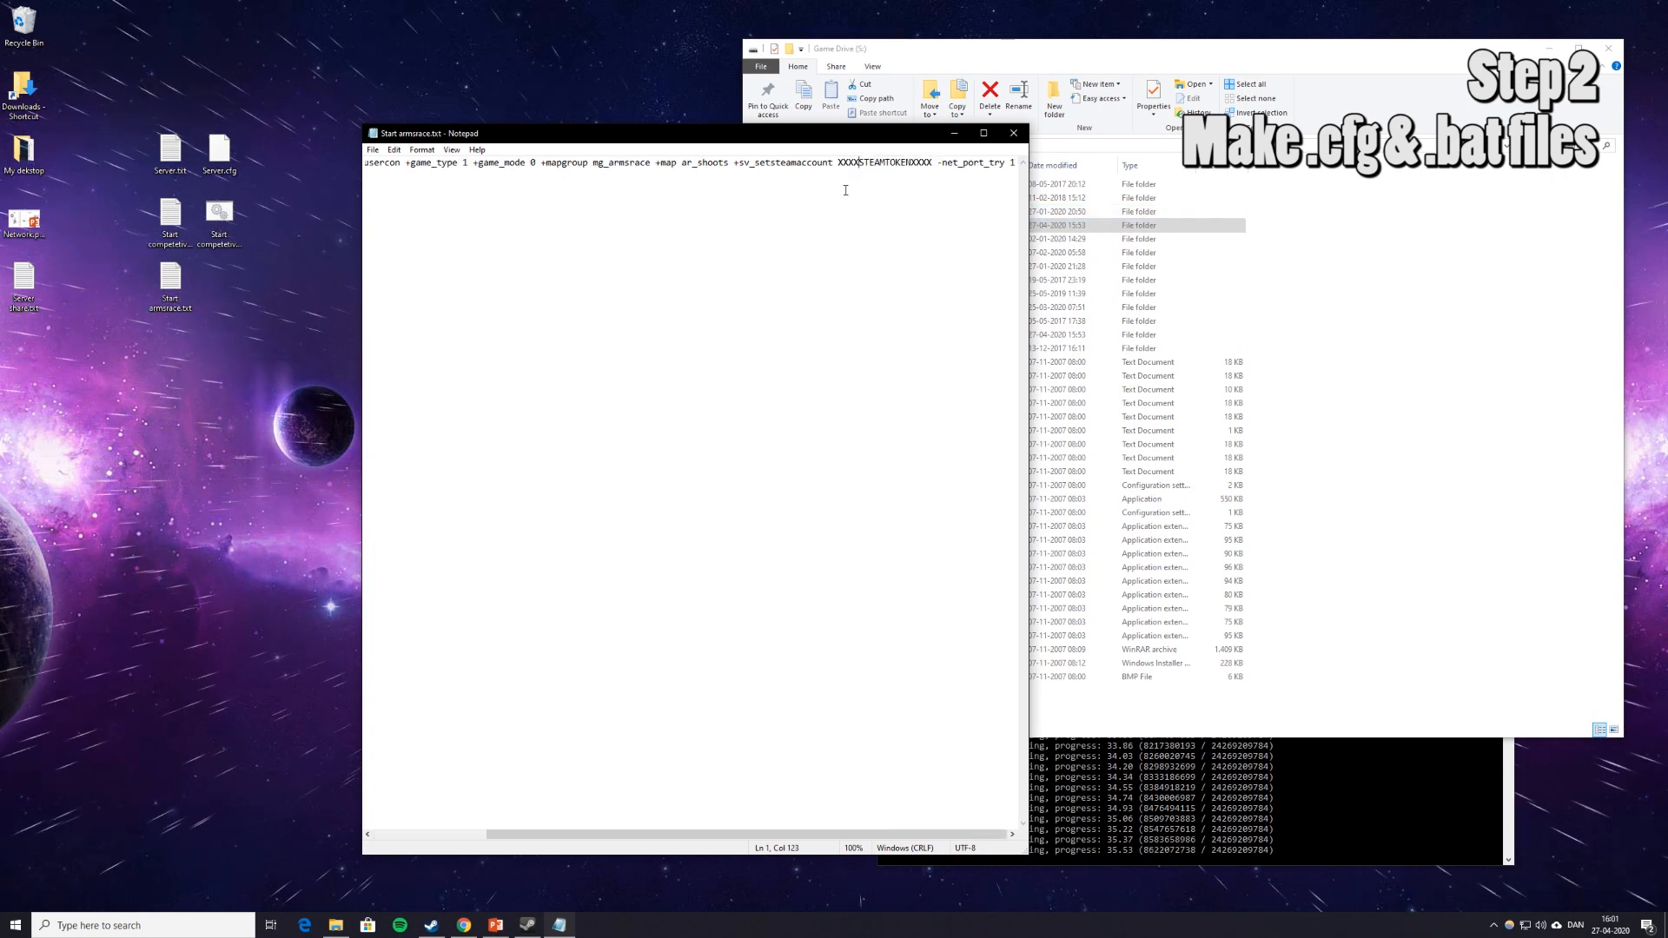
{"action": "left_click_drag", "start_coordinate": [837, 164], "coordinate": [933, 165]}
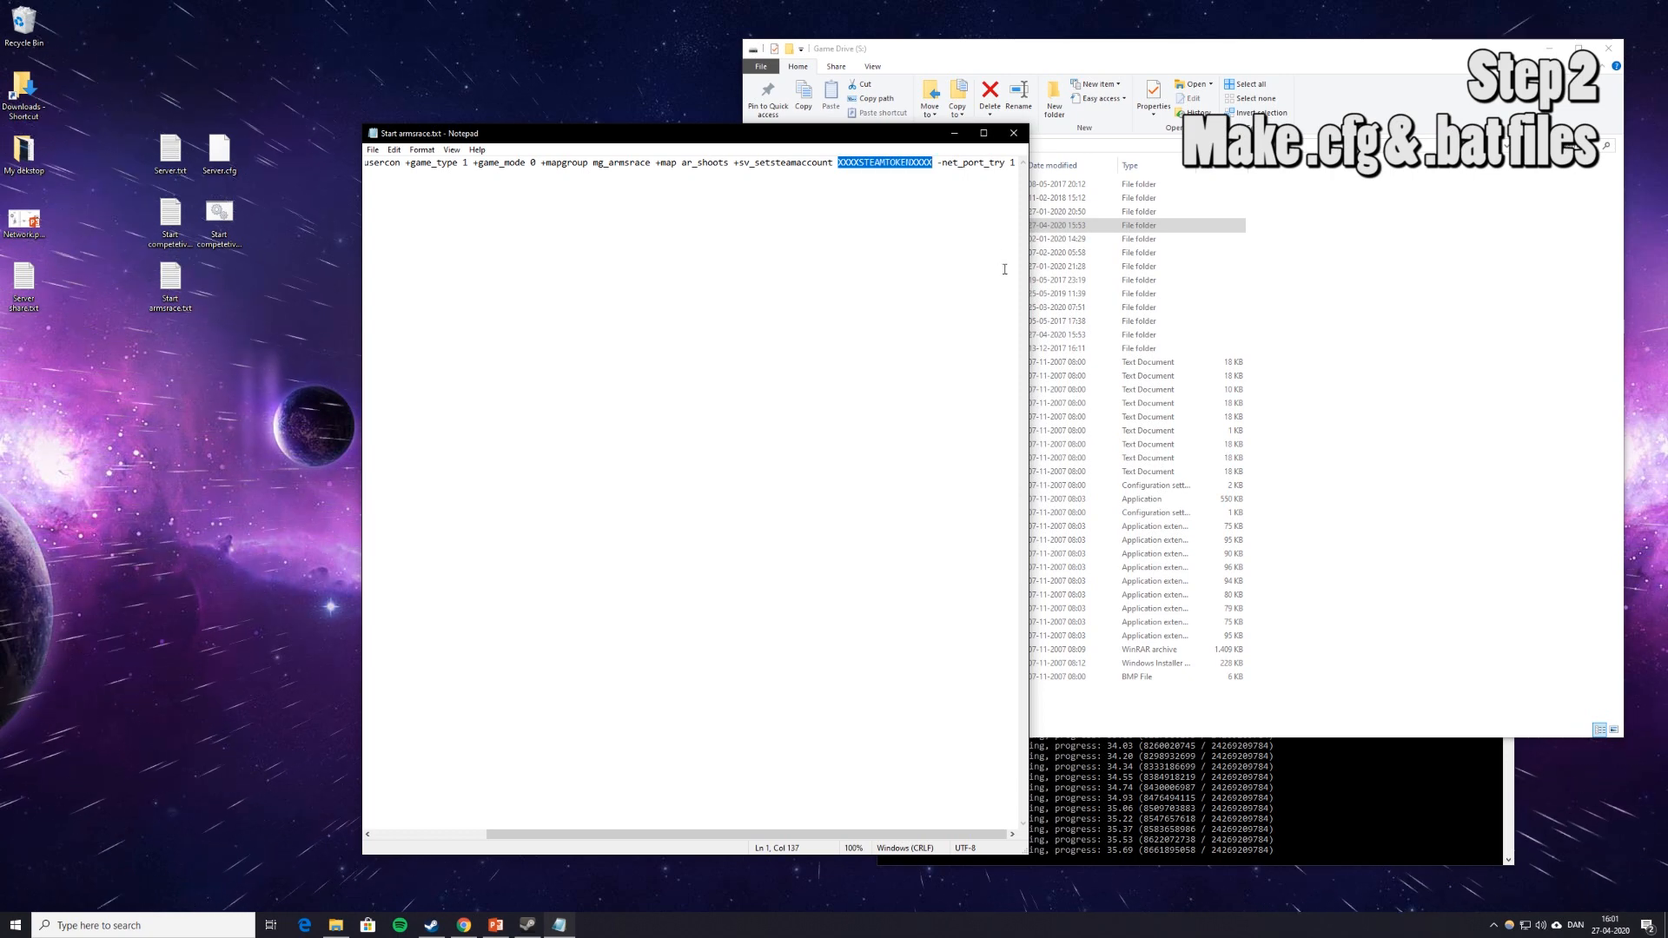
{"action": "key", "text": "ctrl+v"}
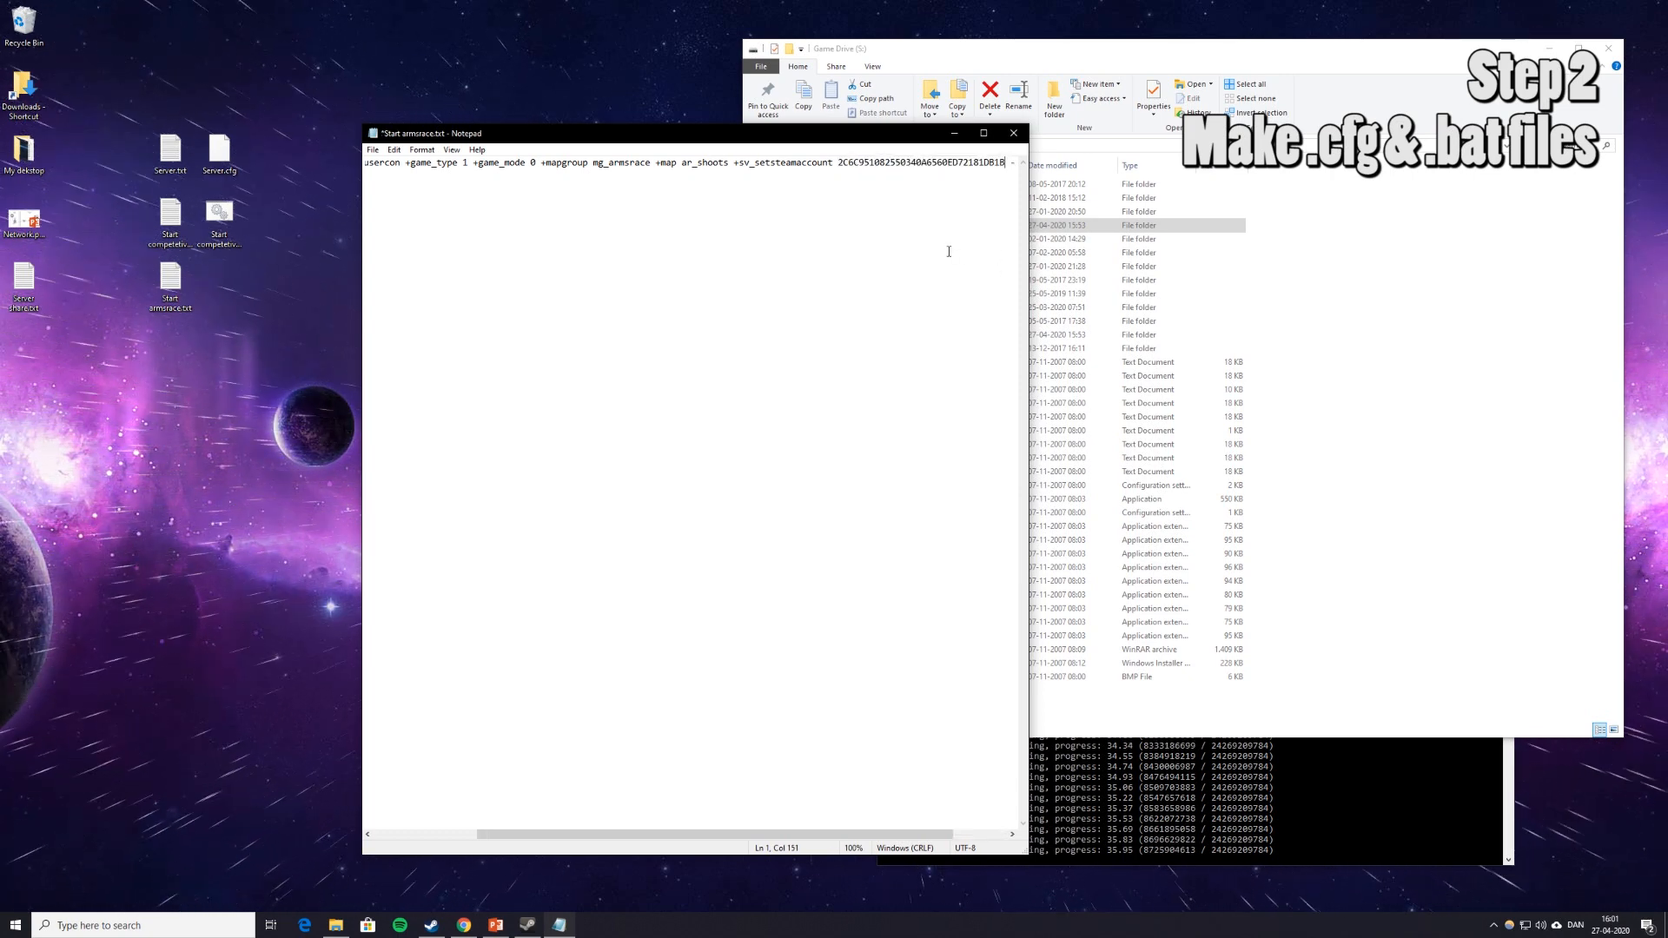
{"action": "key", "text": "Right"}
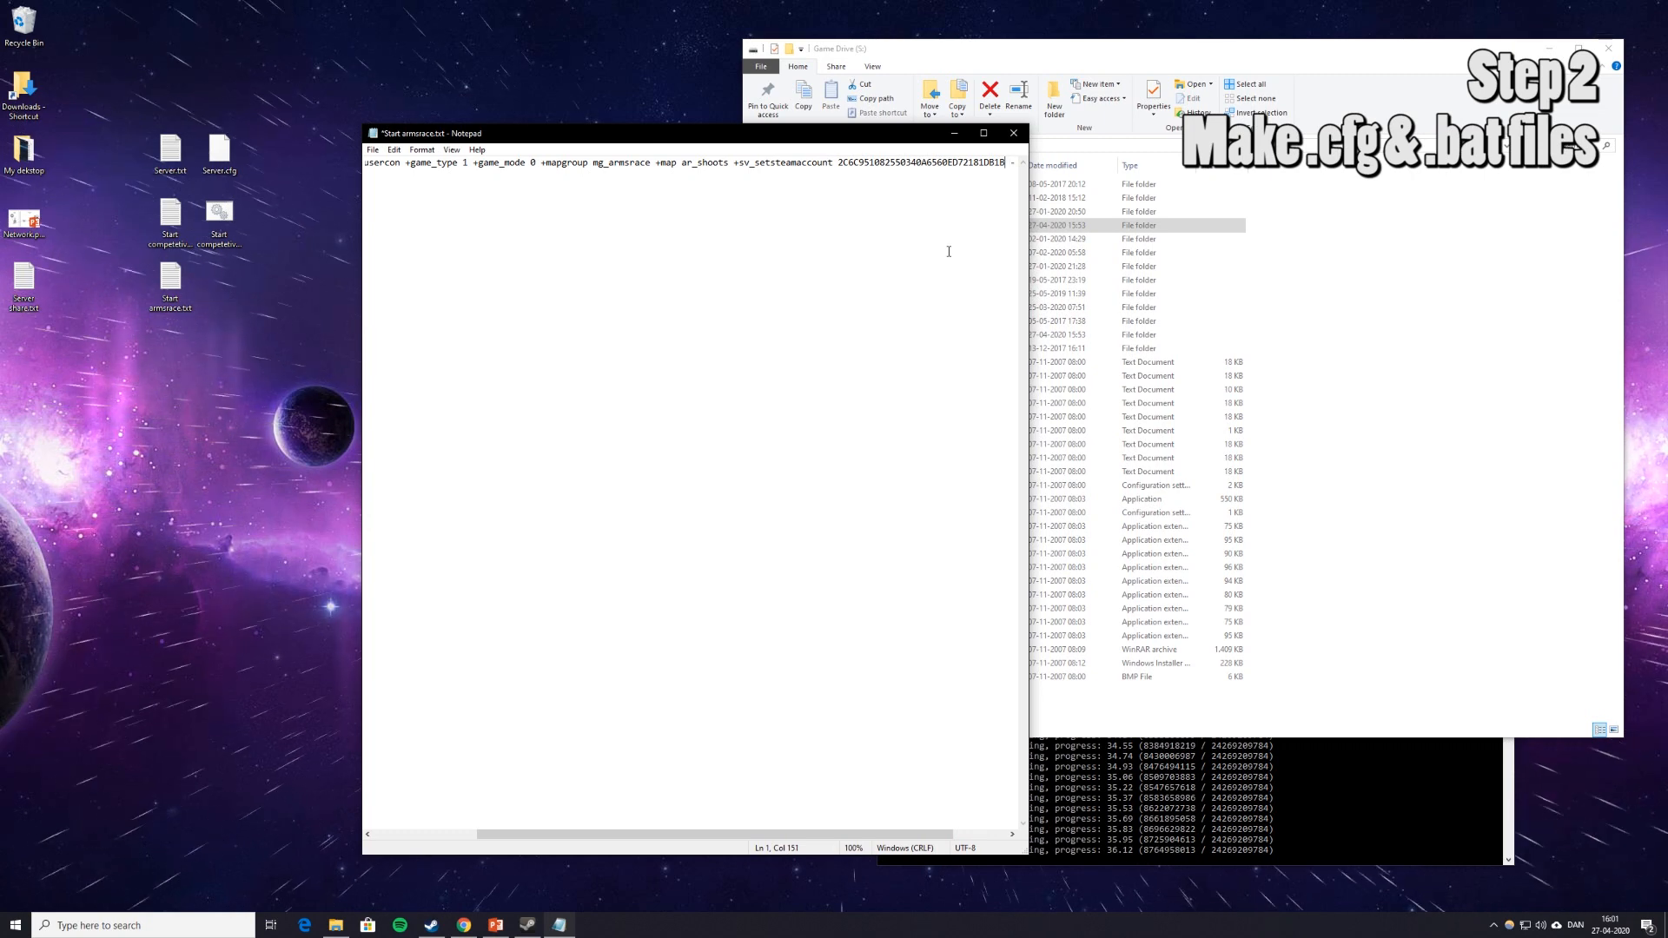
{"action": "key", "text": "ctrl+s"}
Save the script as Start armsrace.bat using the All Files (*.*) type.
{"action": "left_click", "coordinate": [379, 152]}
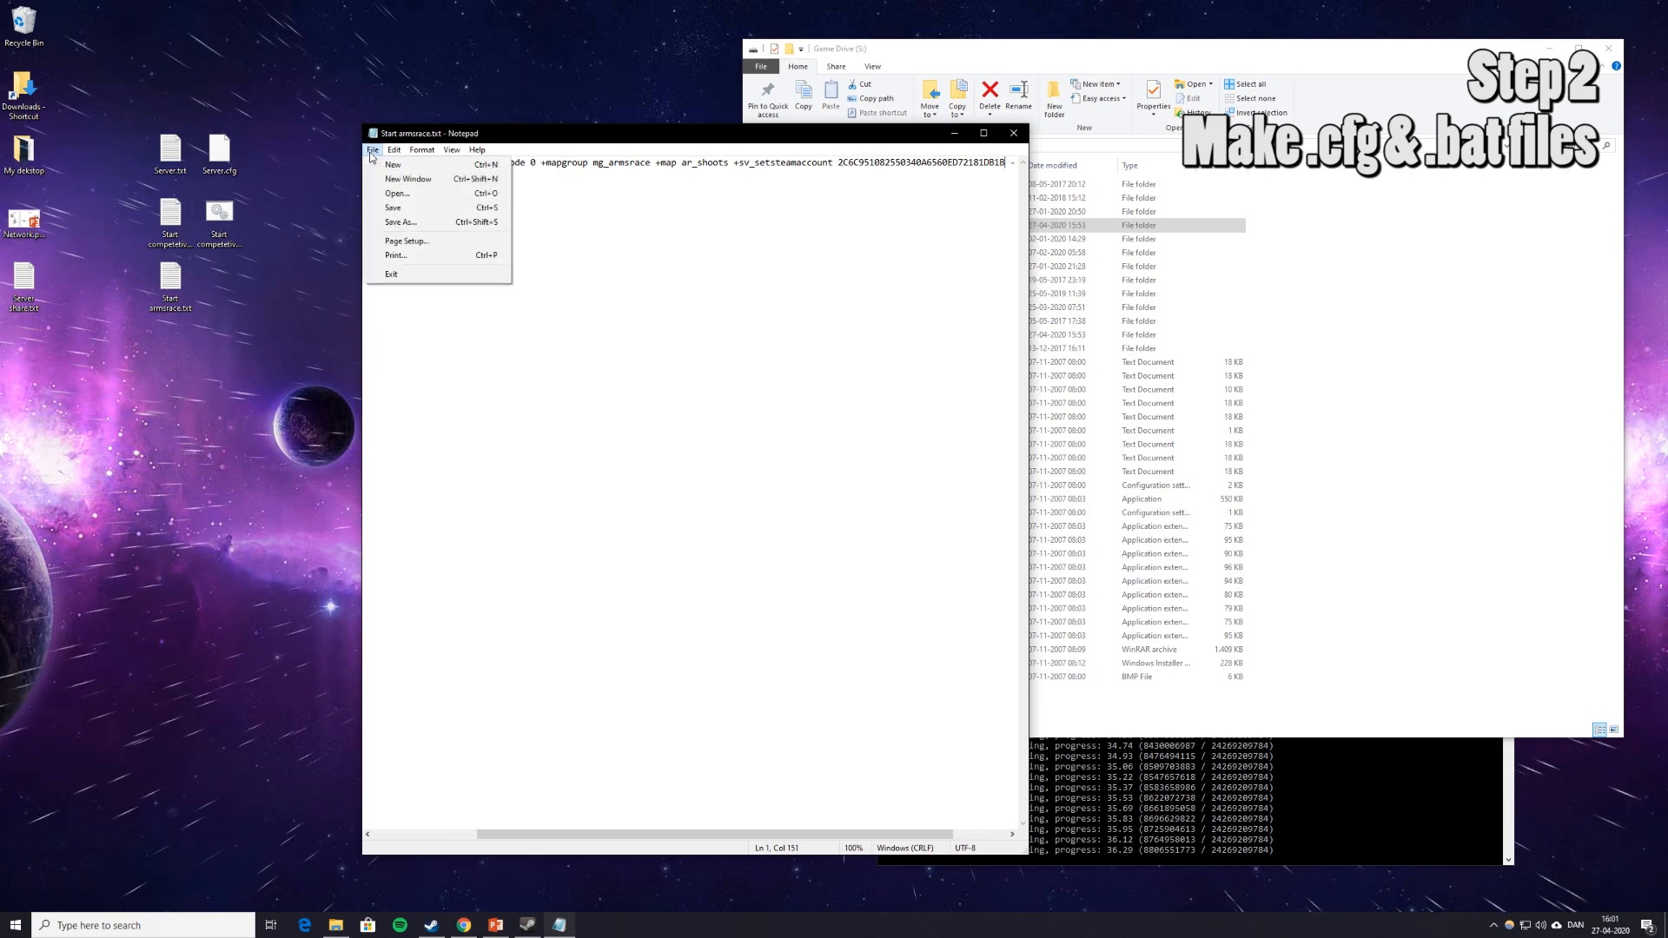
{"action": "left_click", "coordinate": [443, 224]}
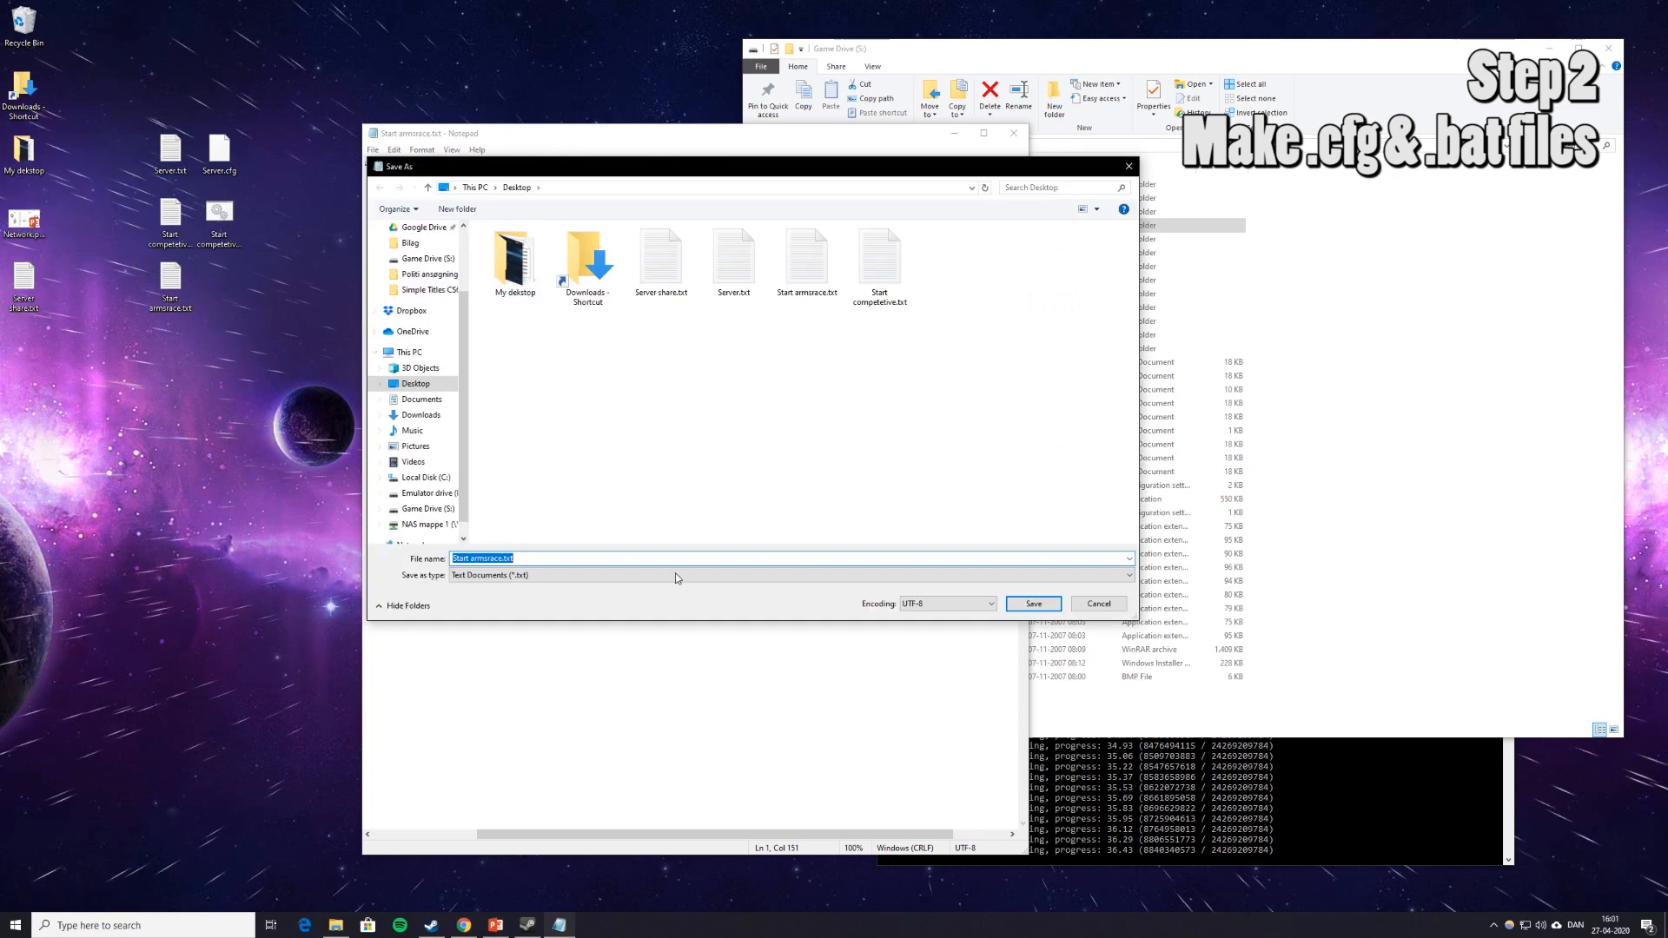
{"action": "left_click", "coordinate": [576, 573]}
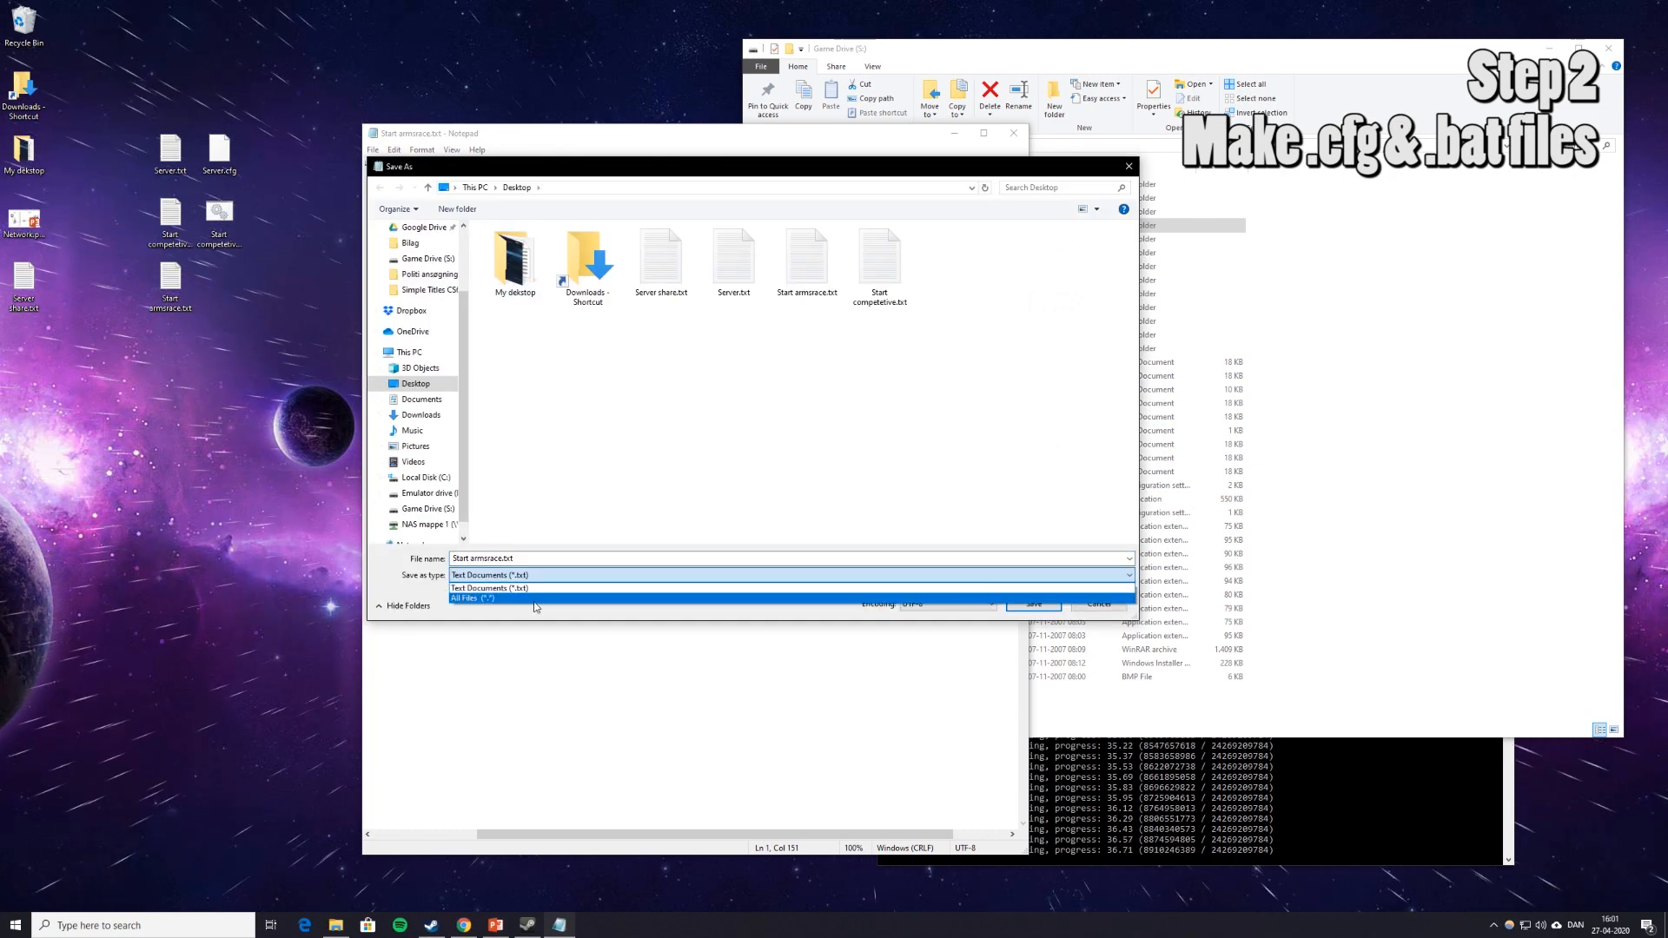
{"action": "left_click", "coordinate": [556, 598]}
{"action": "left_click", "coordinate": [550, 564]}
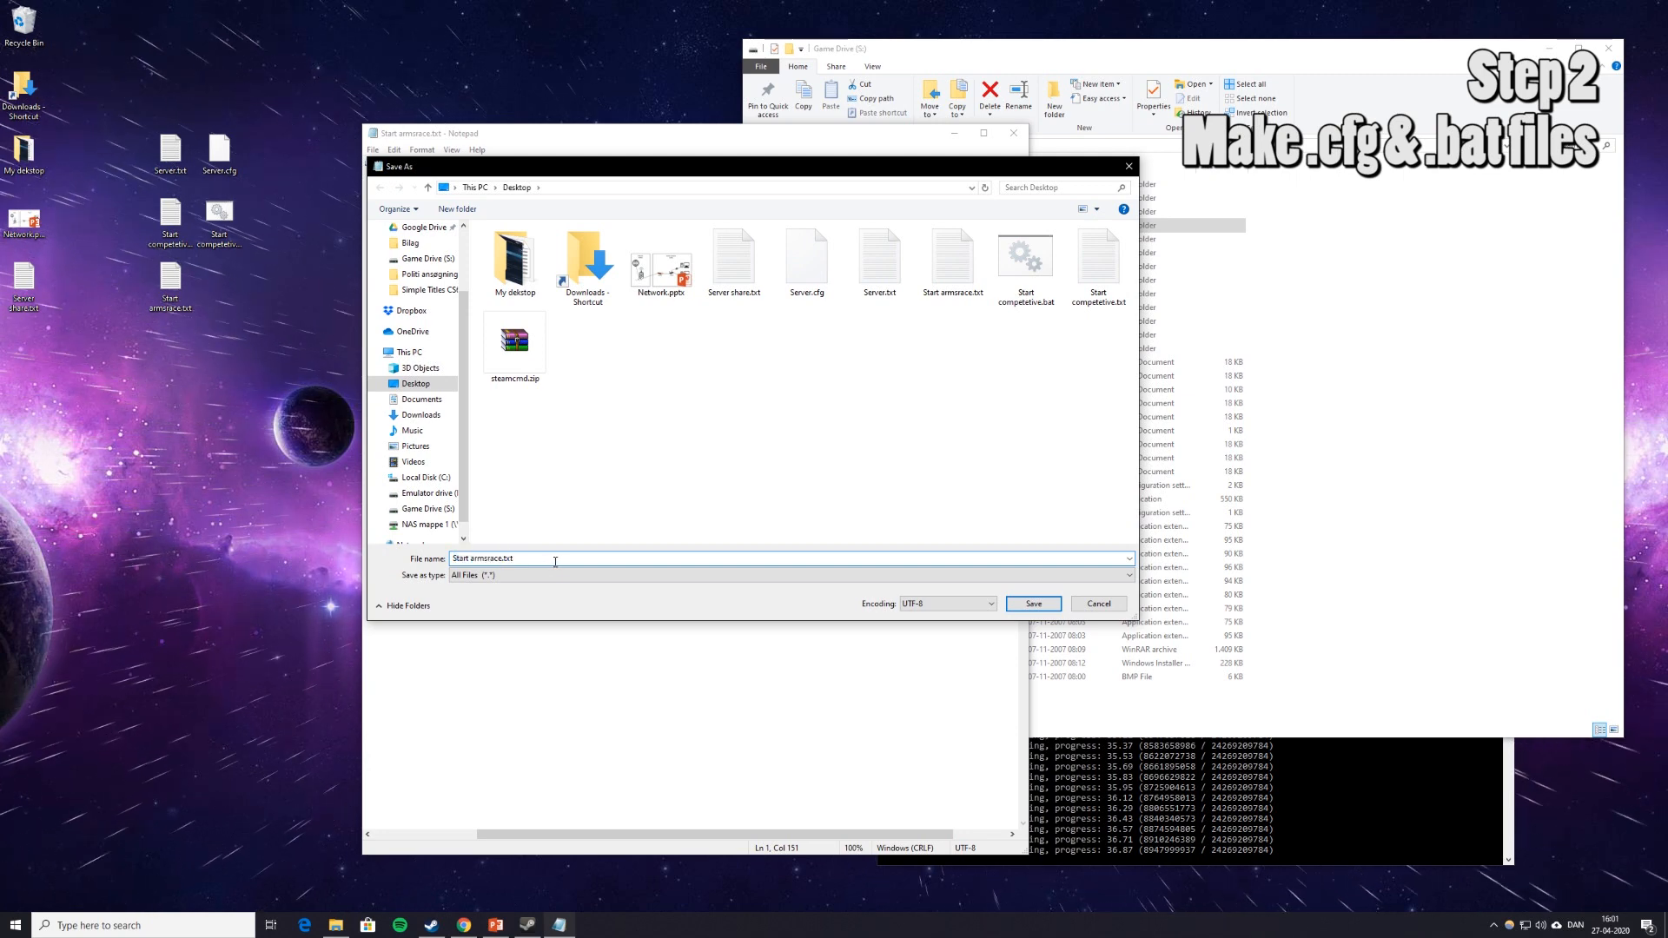
{"action": "key", "text": "BackSpace"}
{"action": "key", "text": "BackSpace"}
{"action": "key", "text": "BackSpace"}
{"action": "type", "text": "bat"}
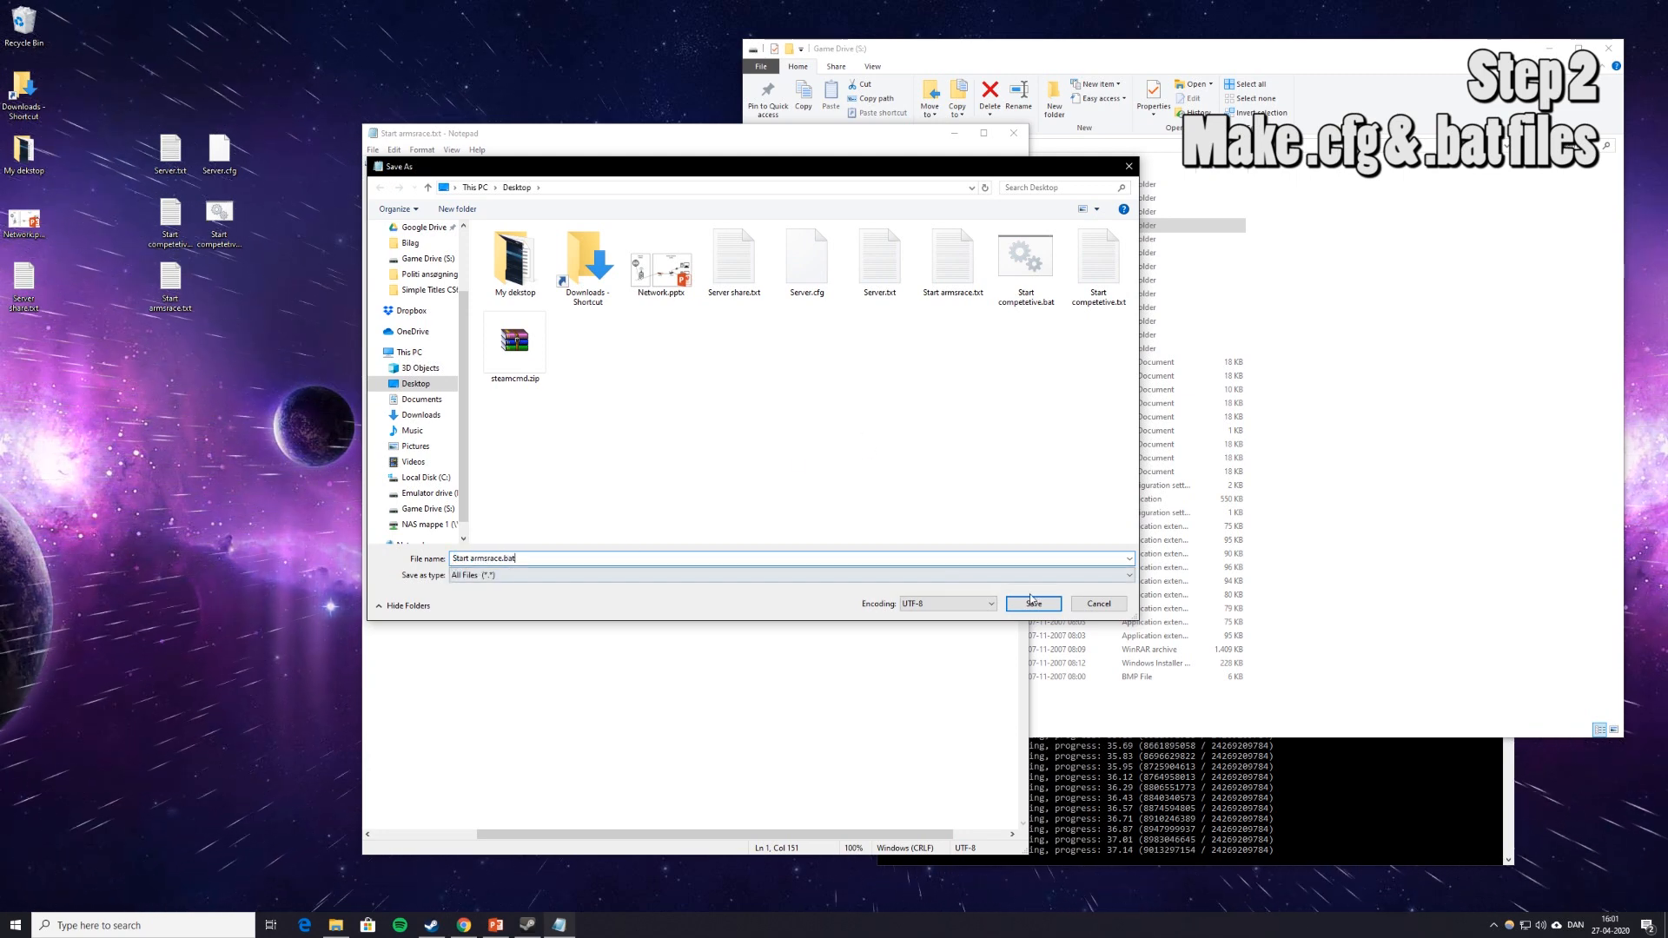
{"action": "key", "text": "Return"}
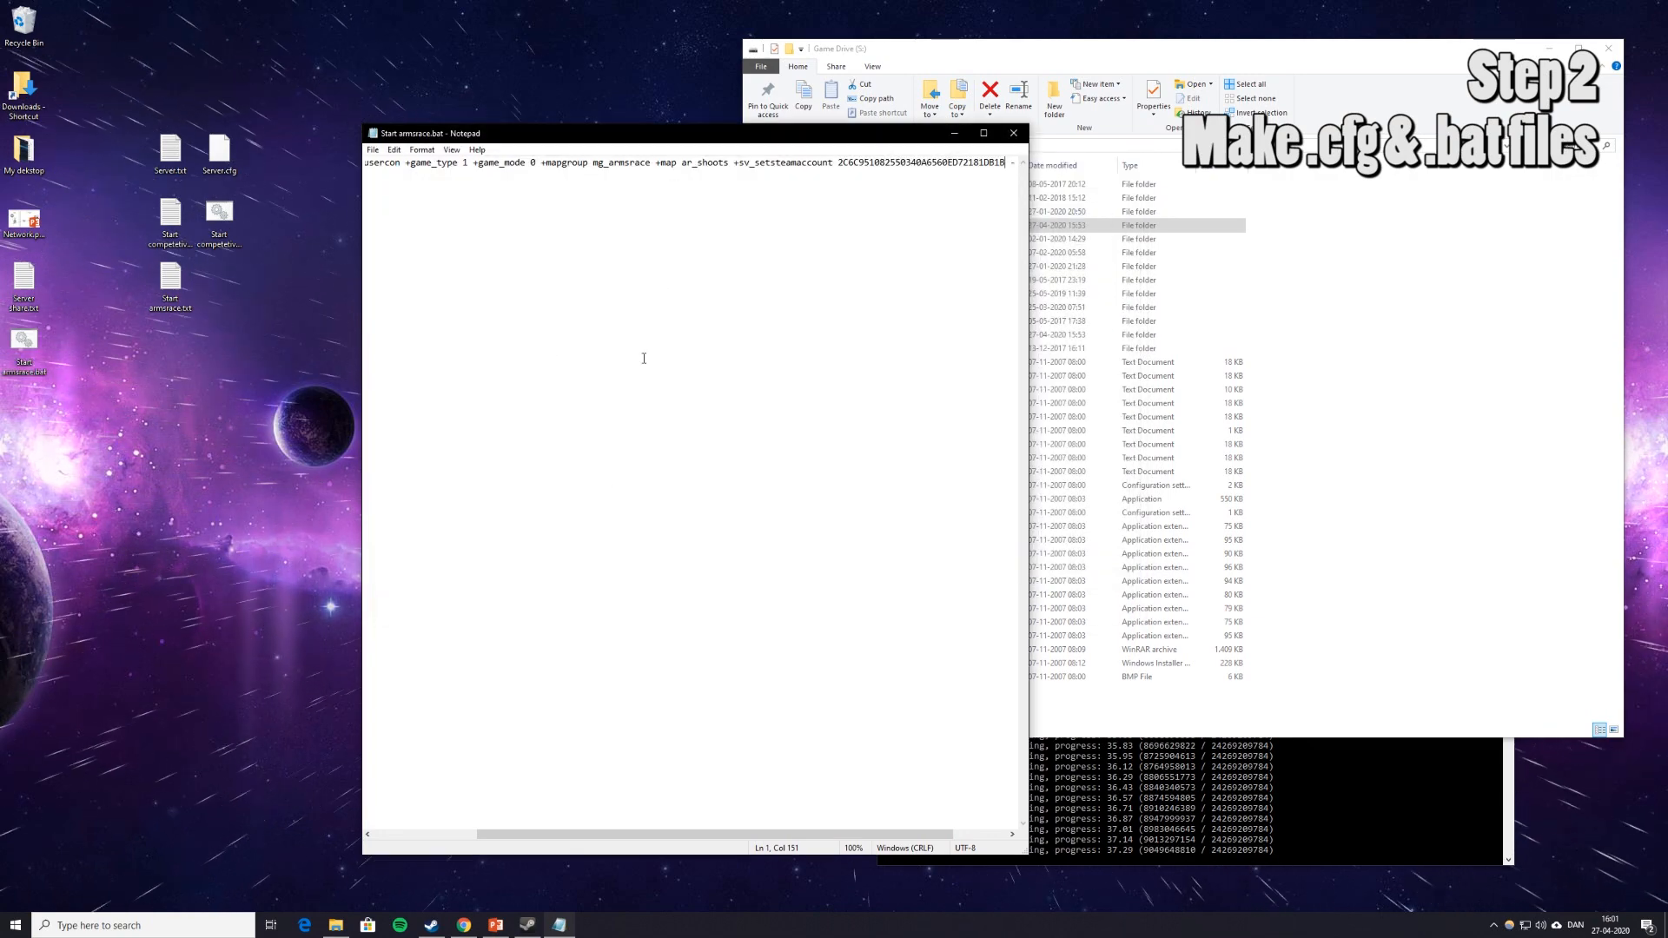
Close Notepad, select the new Start armsrace.bat and other server files, and bring up File Explorer.
{"action": "left_click", "coordinate": [1013, 133]}
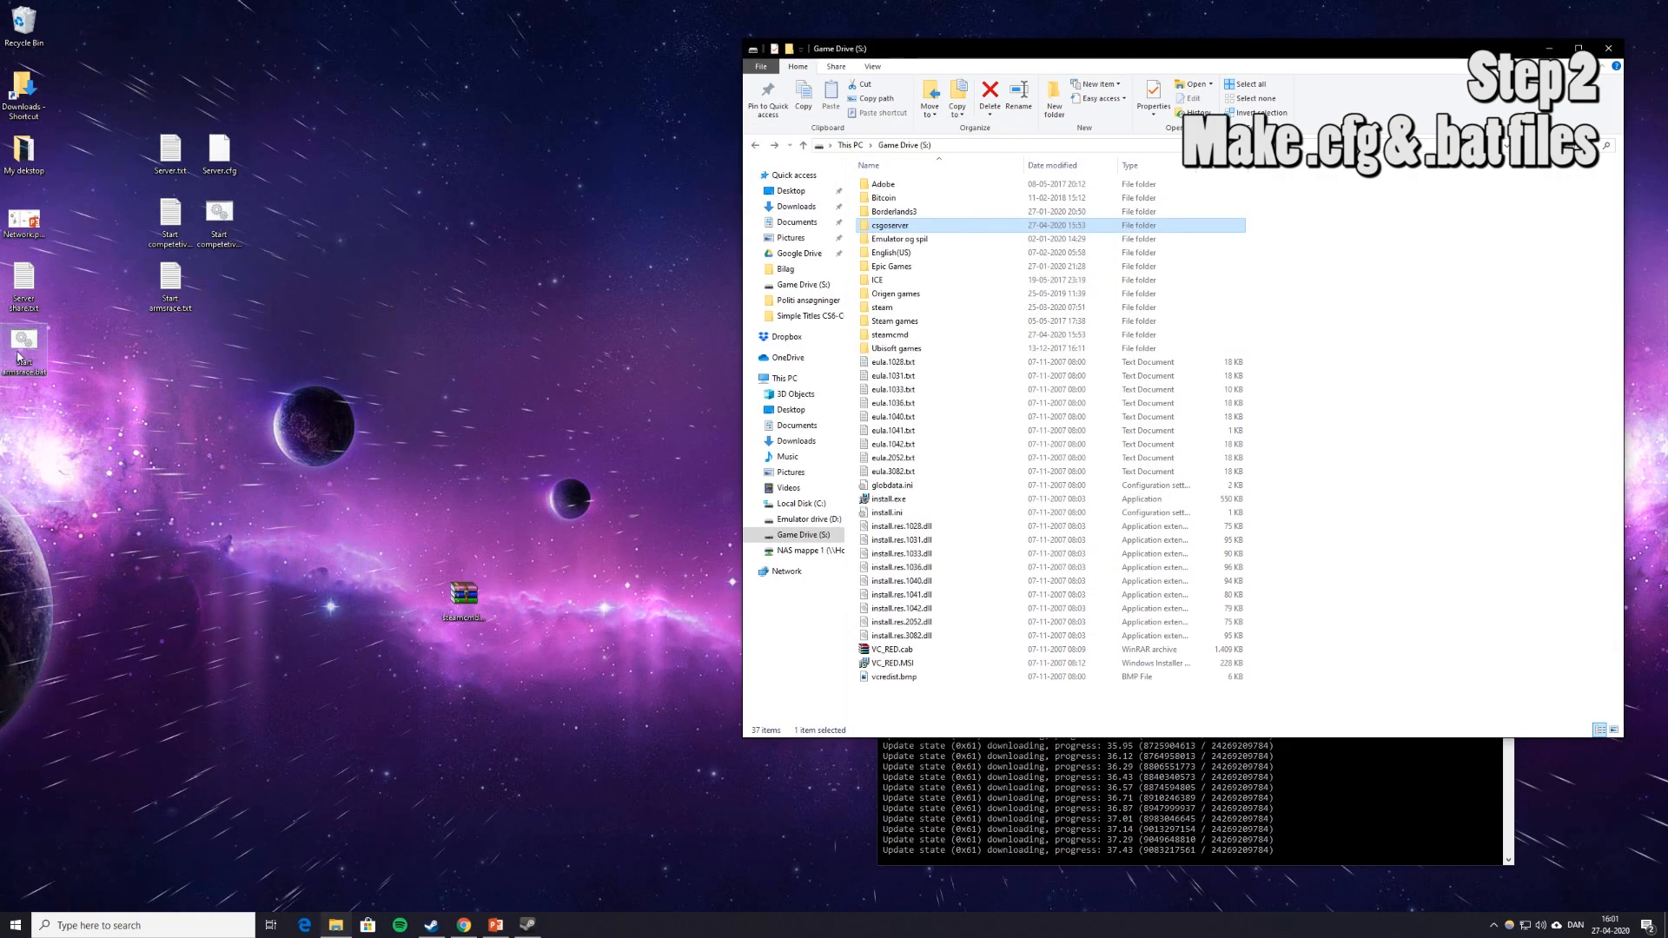
{"action": "left_click", "coordinate": [219, 283]}
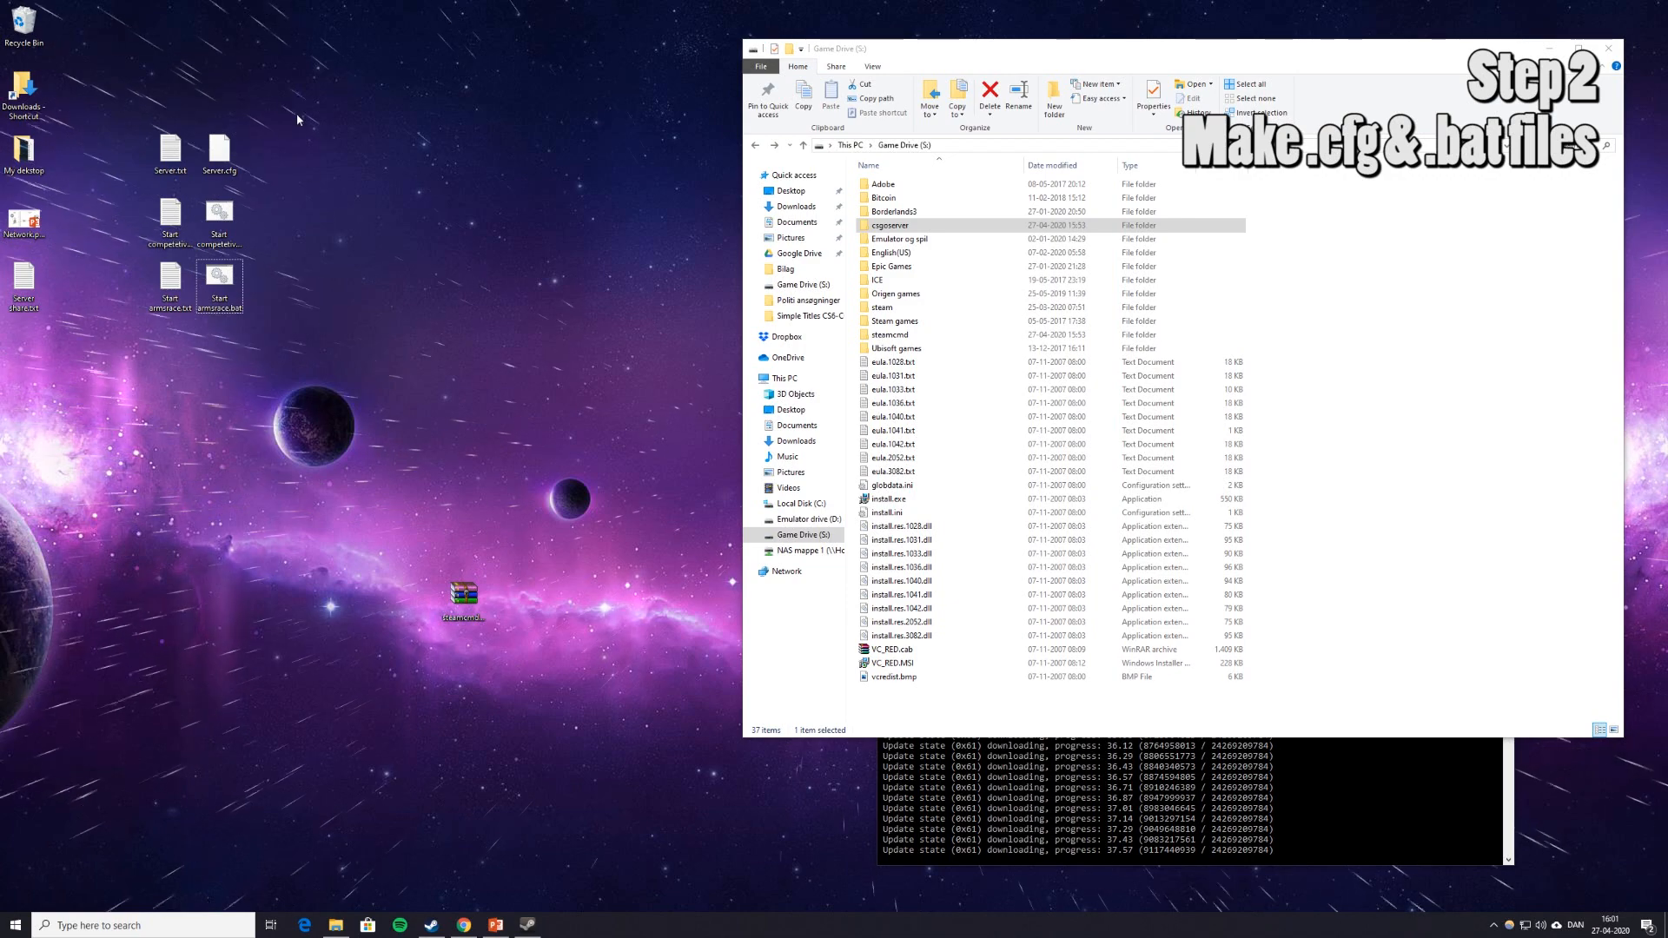
{"action": "left_click_drag", "start_coordinate": [296, 113], "coordinate": [296, 196]}
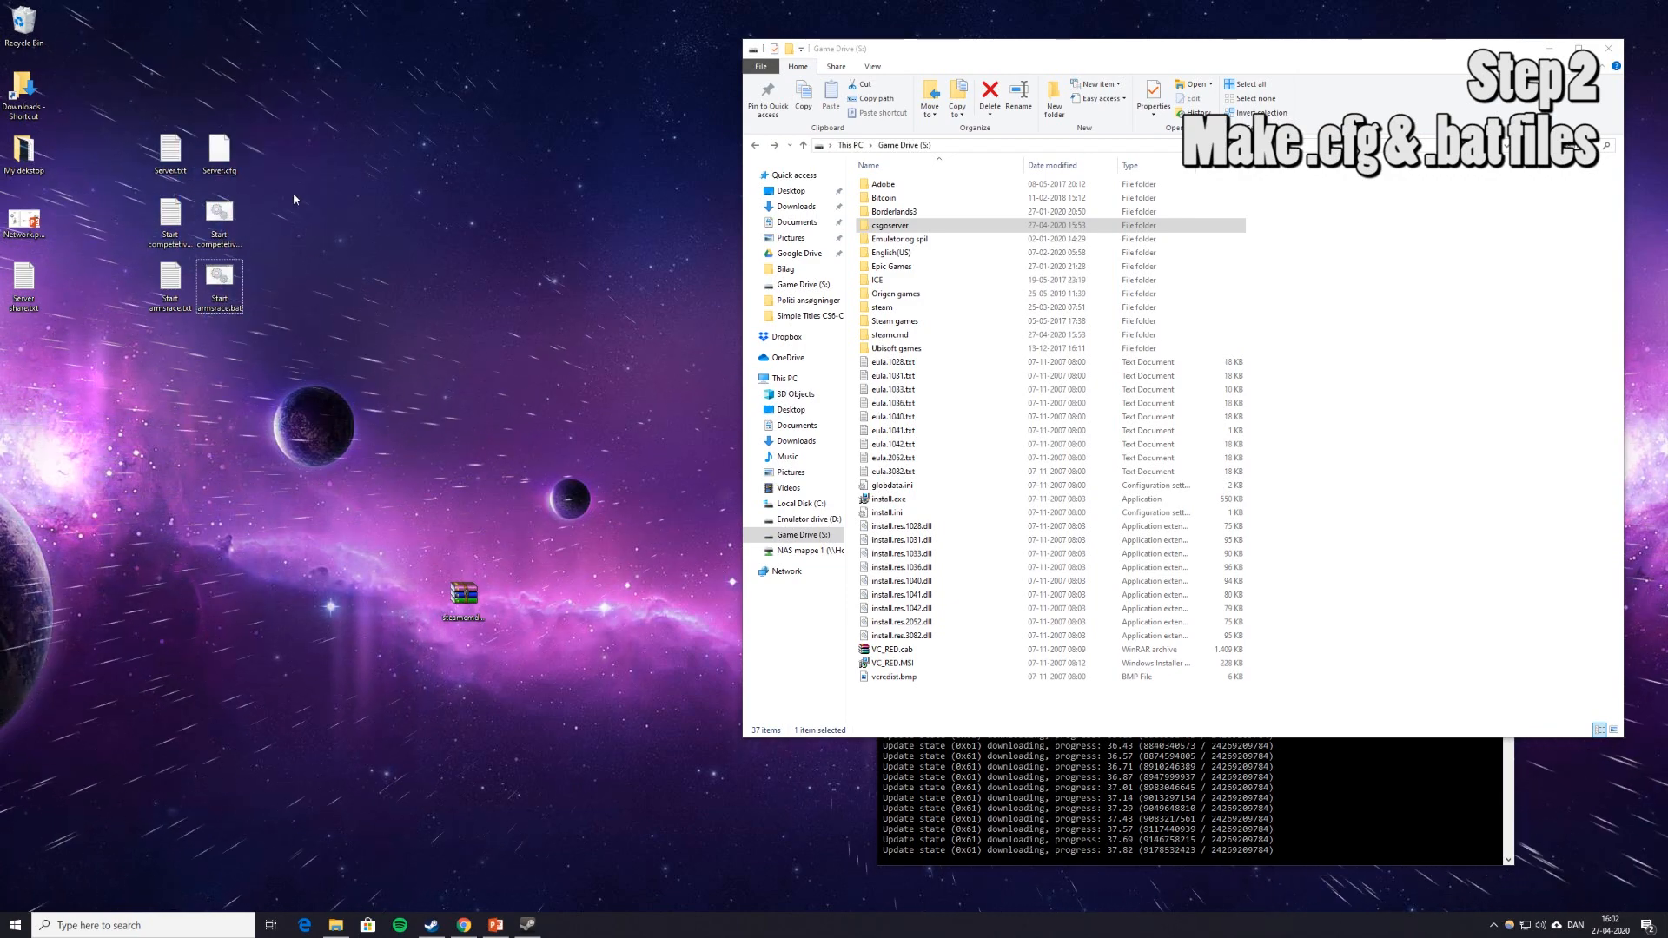
{"action": "left_click_drag", "start_coordinate": [137, 73], "coordinate": [214, 127]}
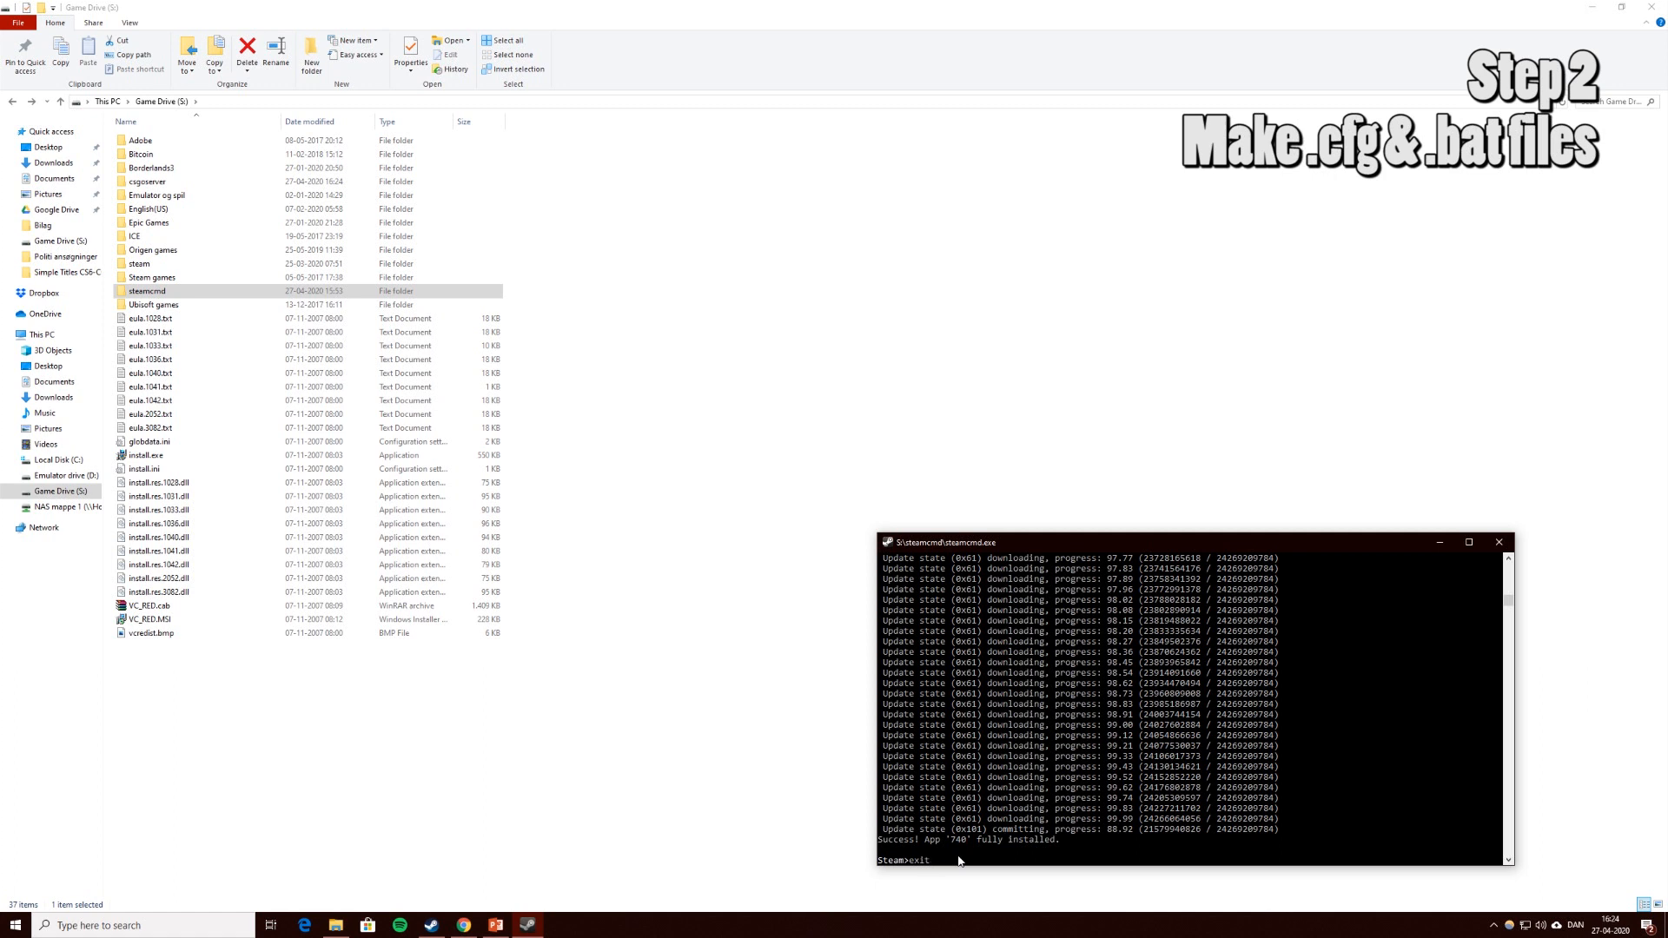
Exit SteamCMD and rename the steamcmd folder to 'steam CMD server'.
{"action": "key", "text": "Return"}
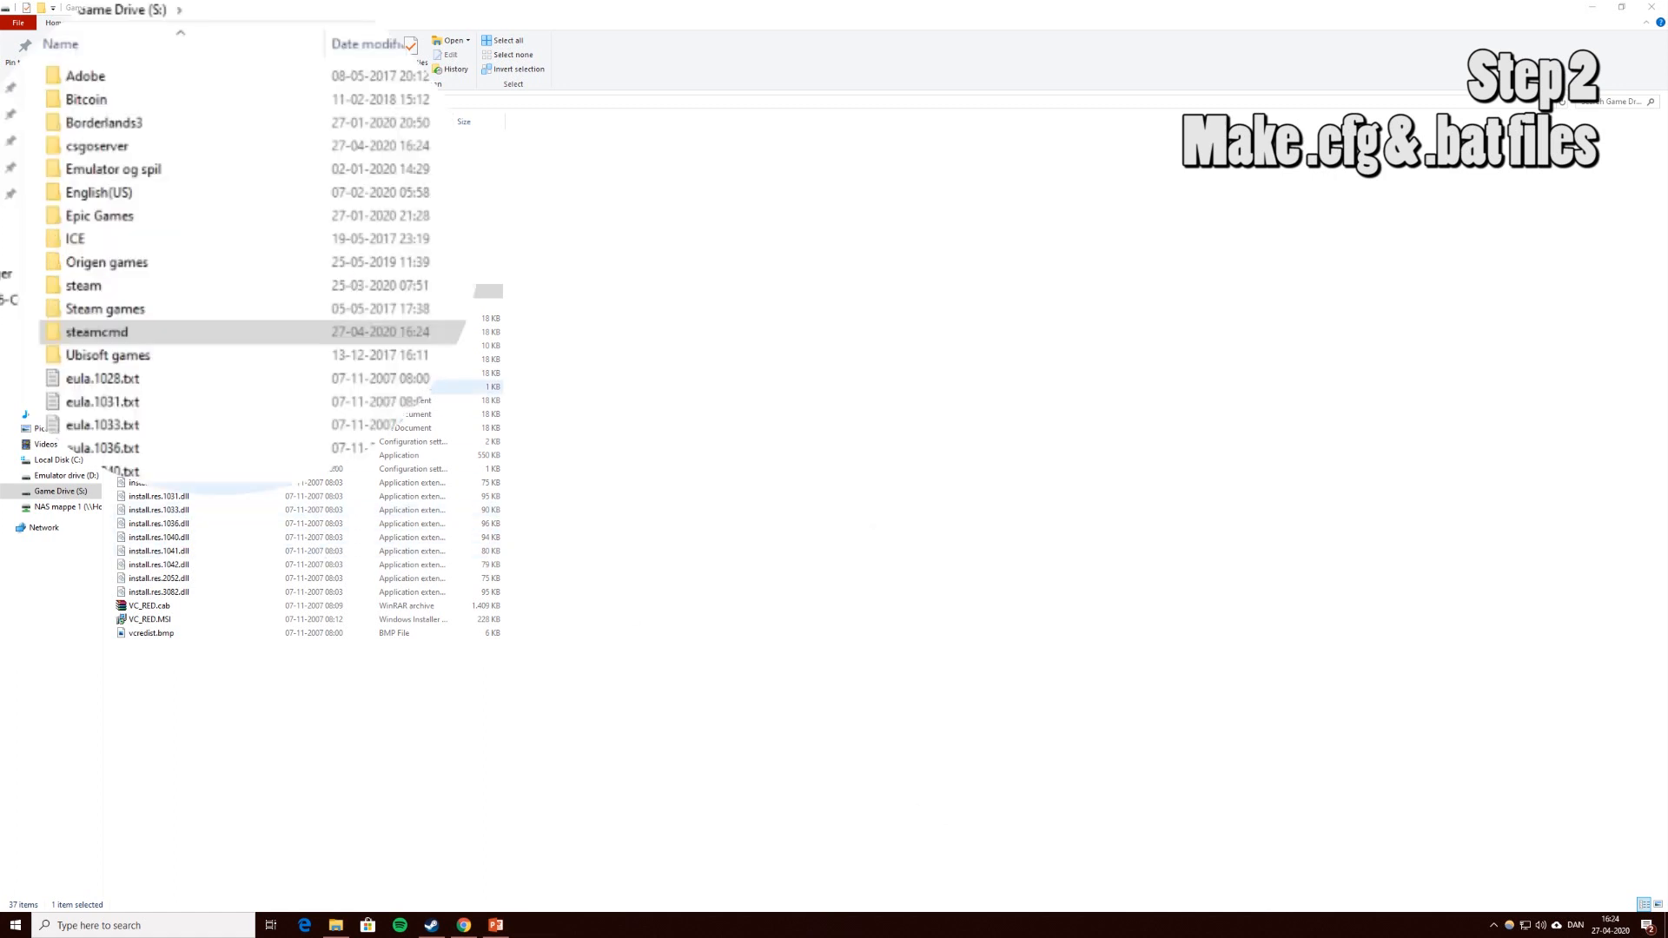
{"action": "left_click", "coordinate": [168, 293]}
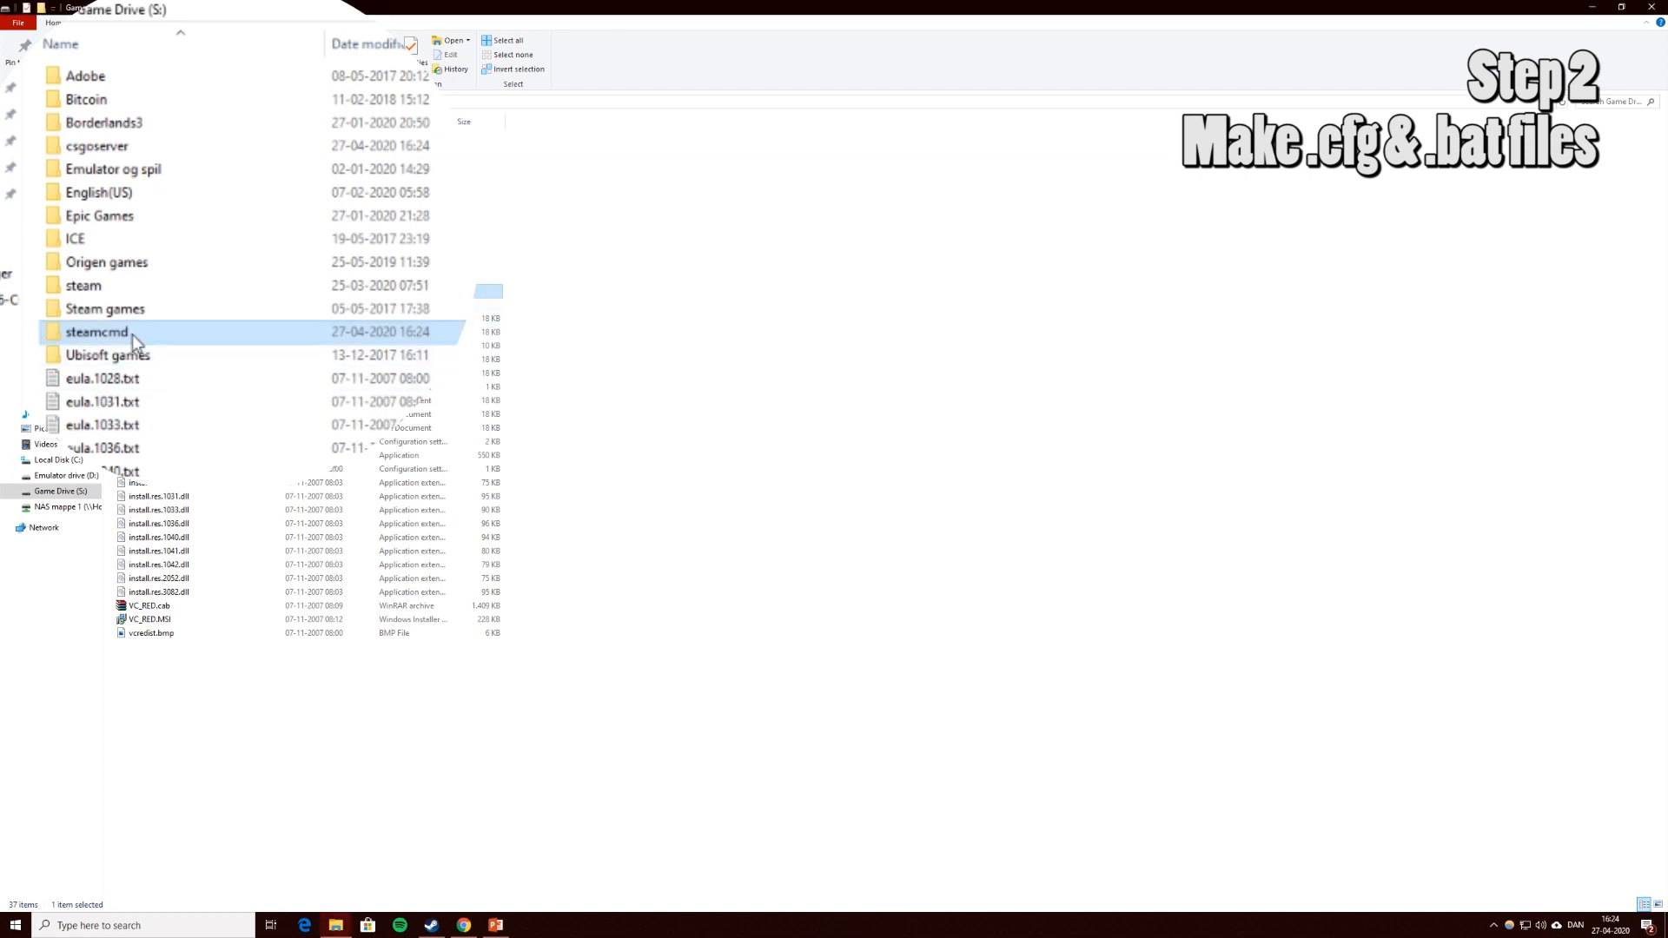
{"action": "left_click", "coordinate": [129, 332]}
{"action": "left_click", "coordinate": [129, 332]}
{"action": "key", "text": "BackSpace"}
{"action": "key", "text": "BackSpace"}
{"action": "key", "text": "BackSpace"}
{"action": "type", "text": "CMD server"}
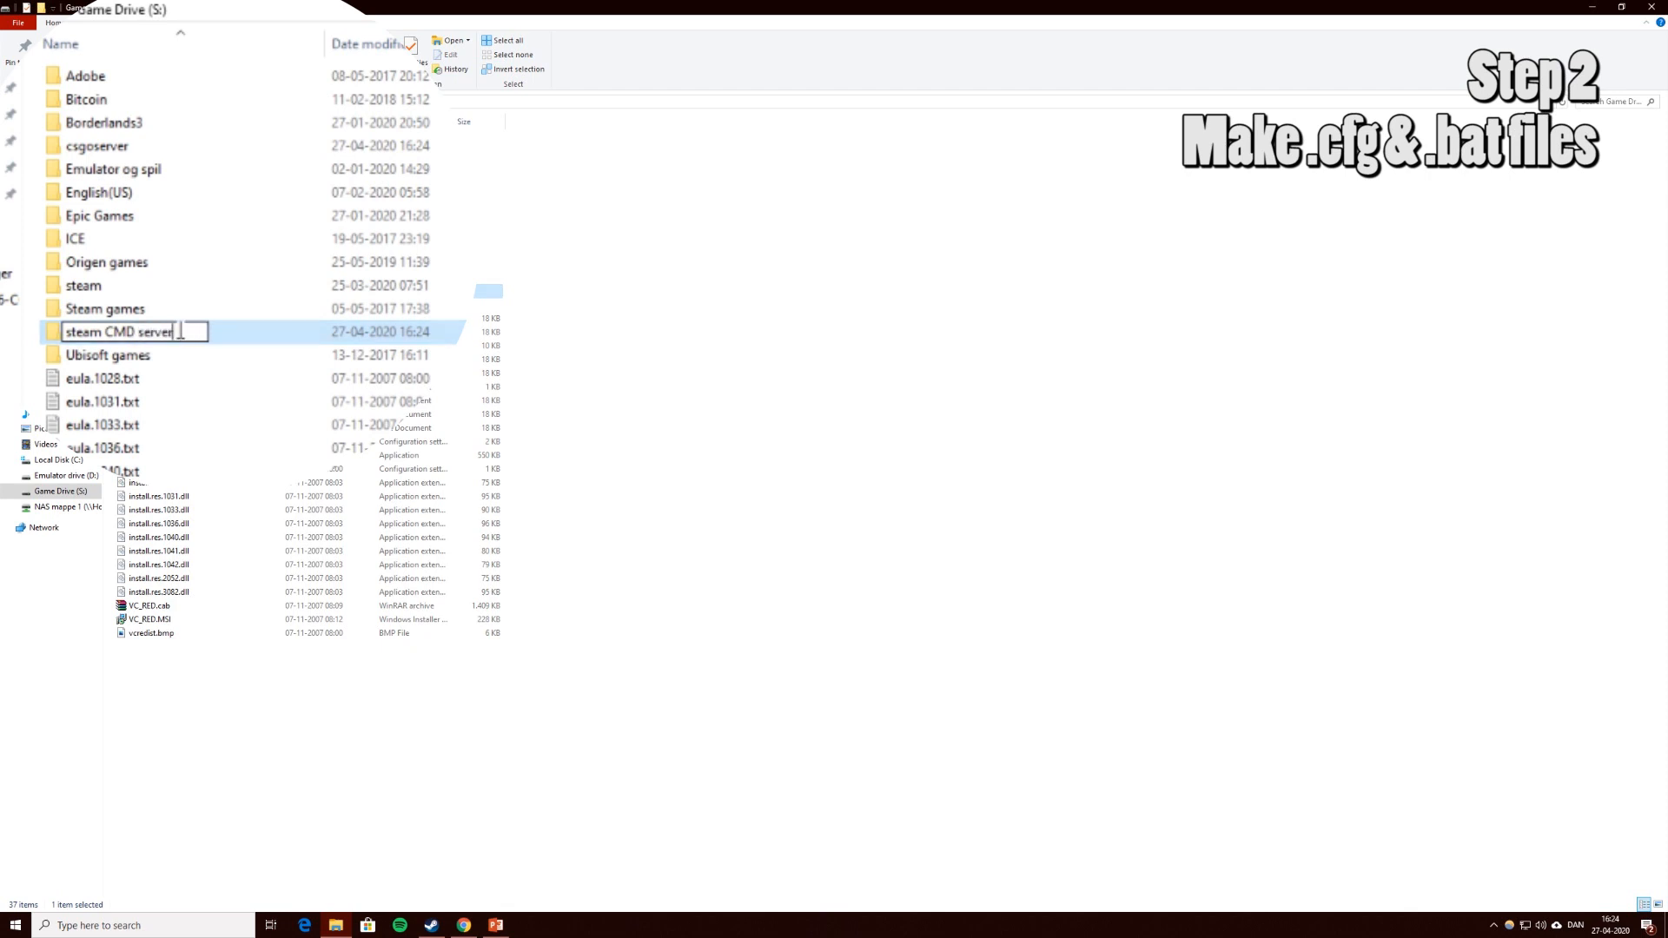
{"action": "key", "text": "Return"}
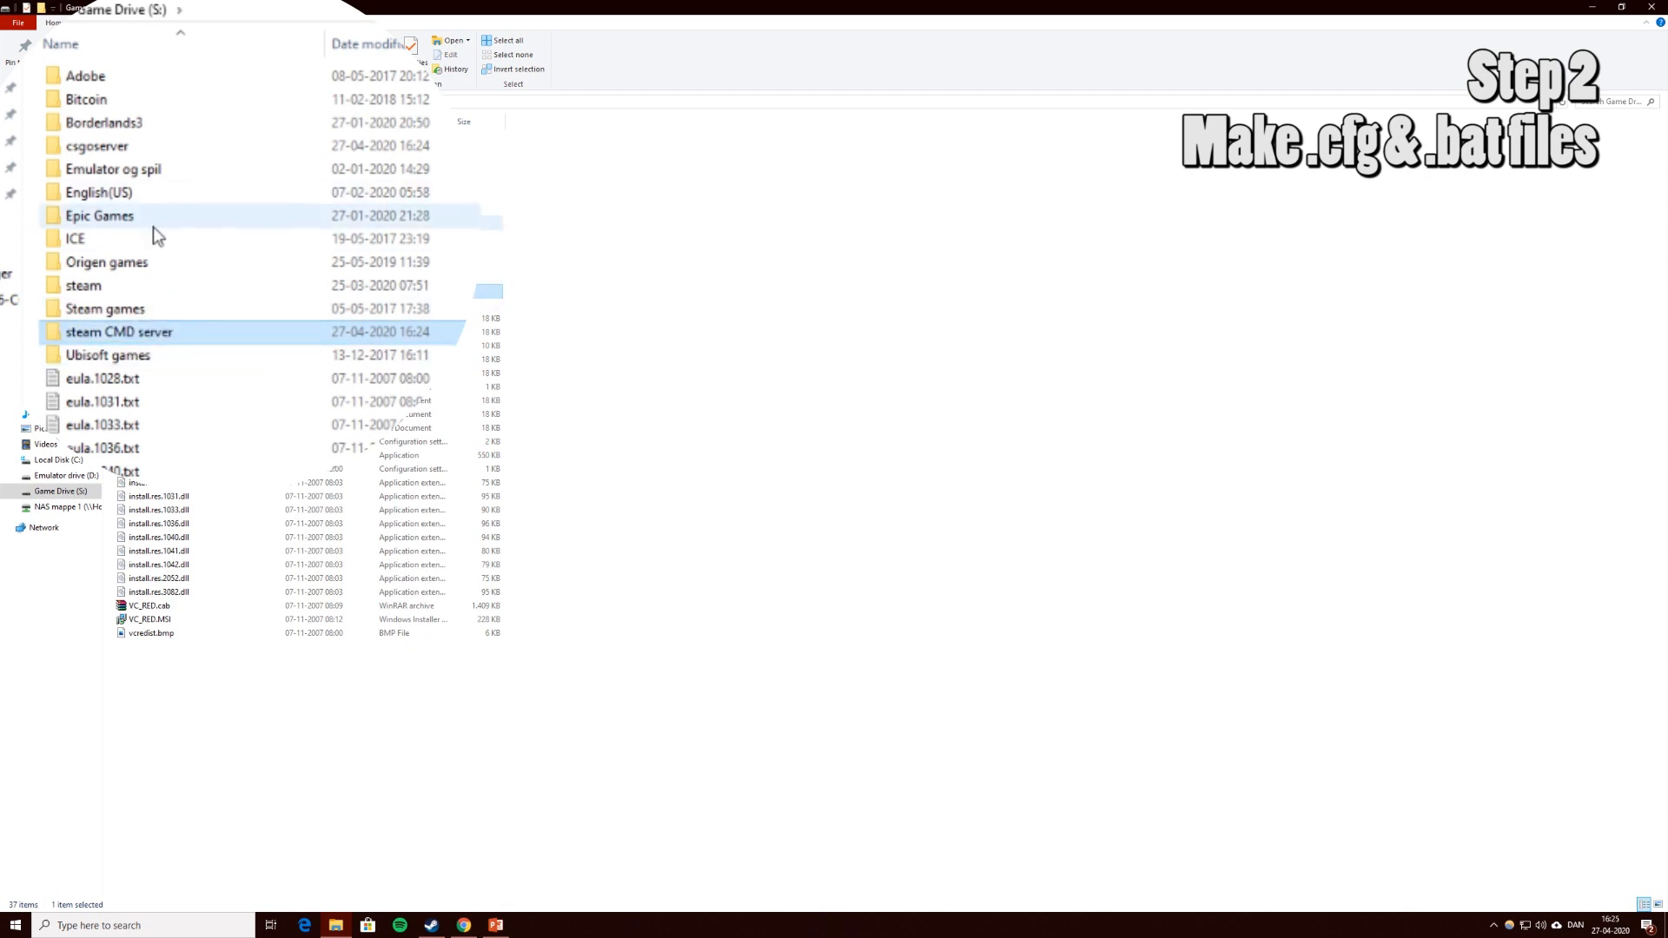
{"action": "left_click", "coordinate": [79, 147]}
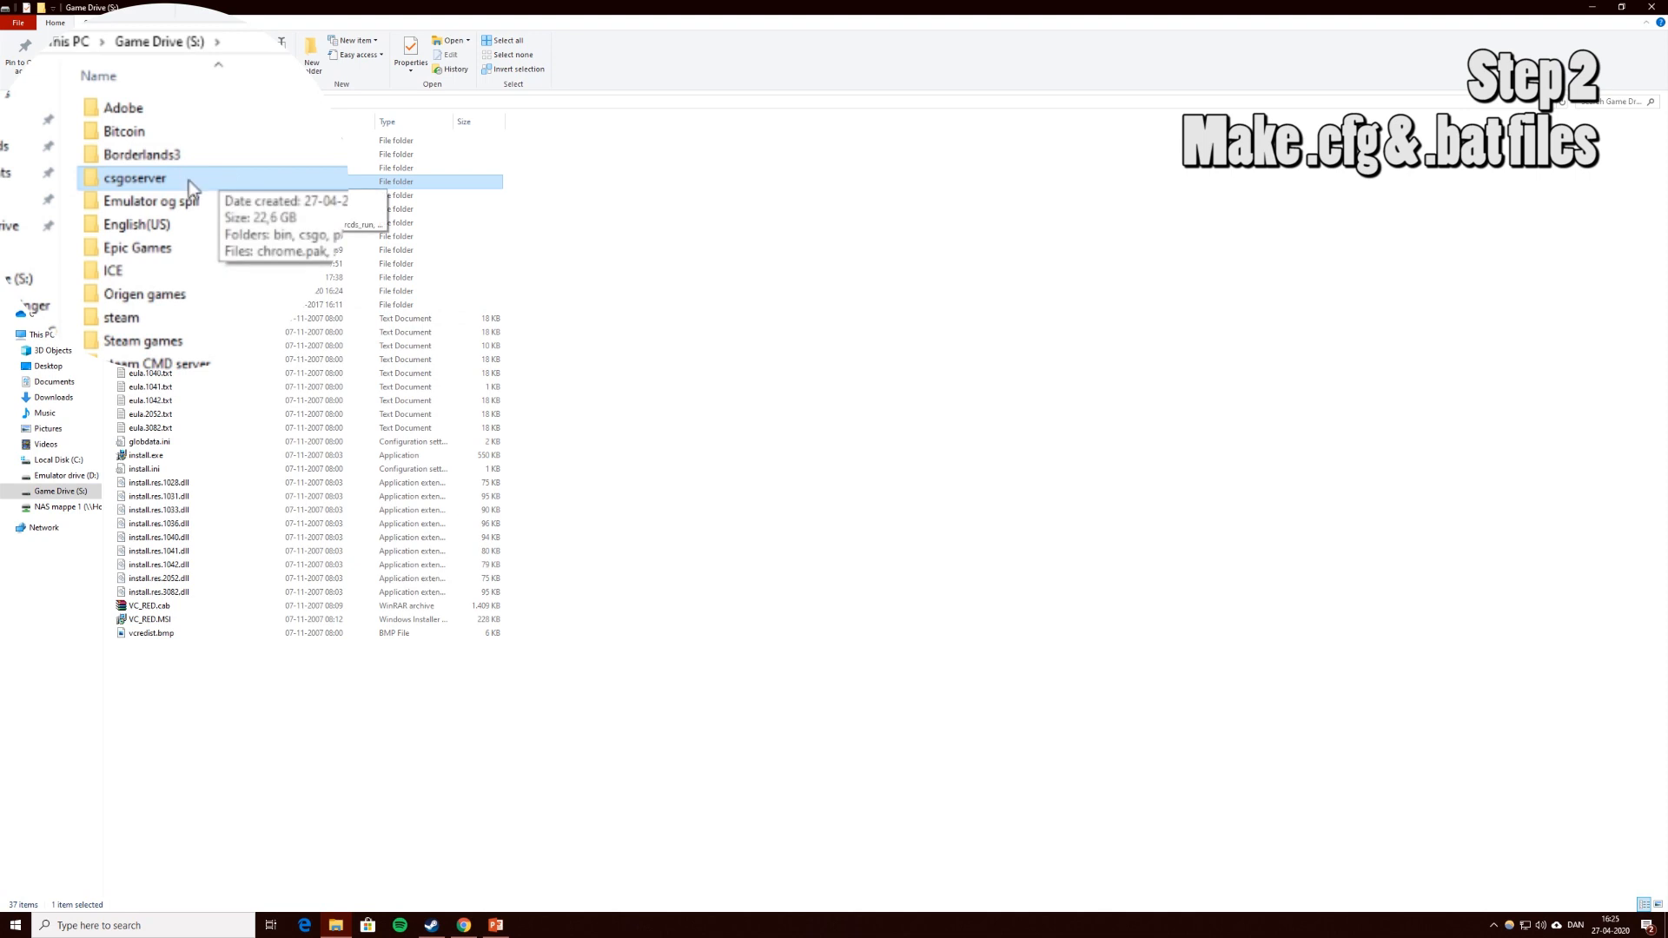
Open the csgoserver folder and copy the four Start armsrace and Start competetive .bat/.txt files into it.
{"action": "double_click", "coordinate": [191, 185]}
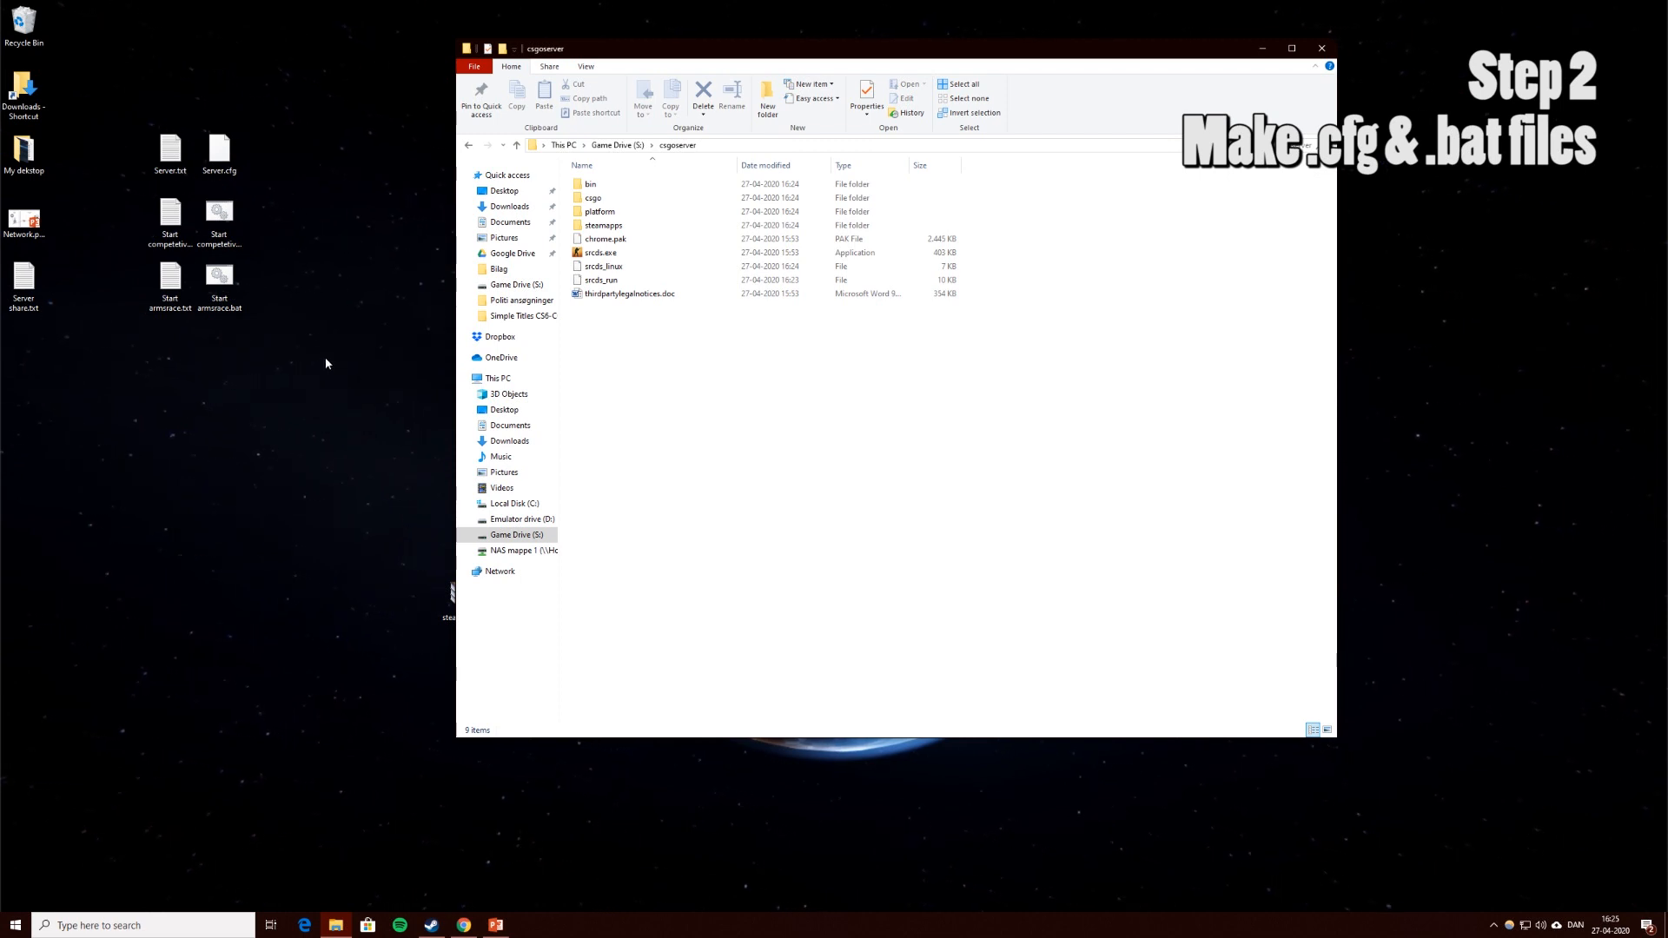
{"action": "left_click_drag", "start_coordinate": [337, 375], "coordinate": [194, 207]}
{"action": "left_click", "coordinate": [288, 320]}
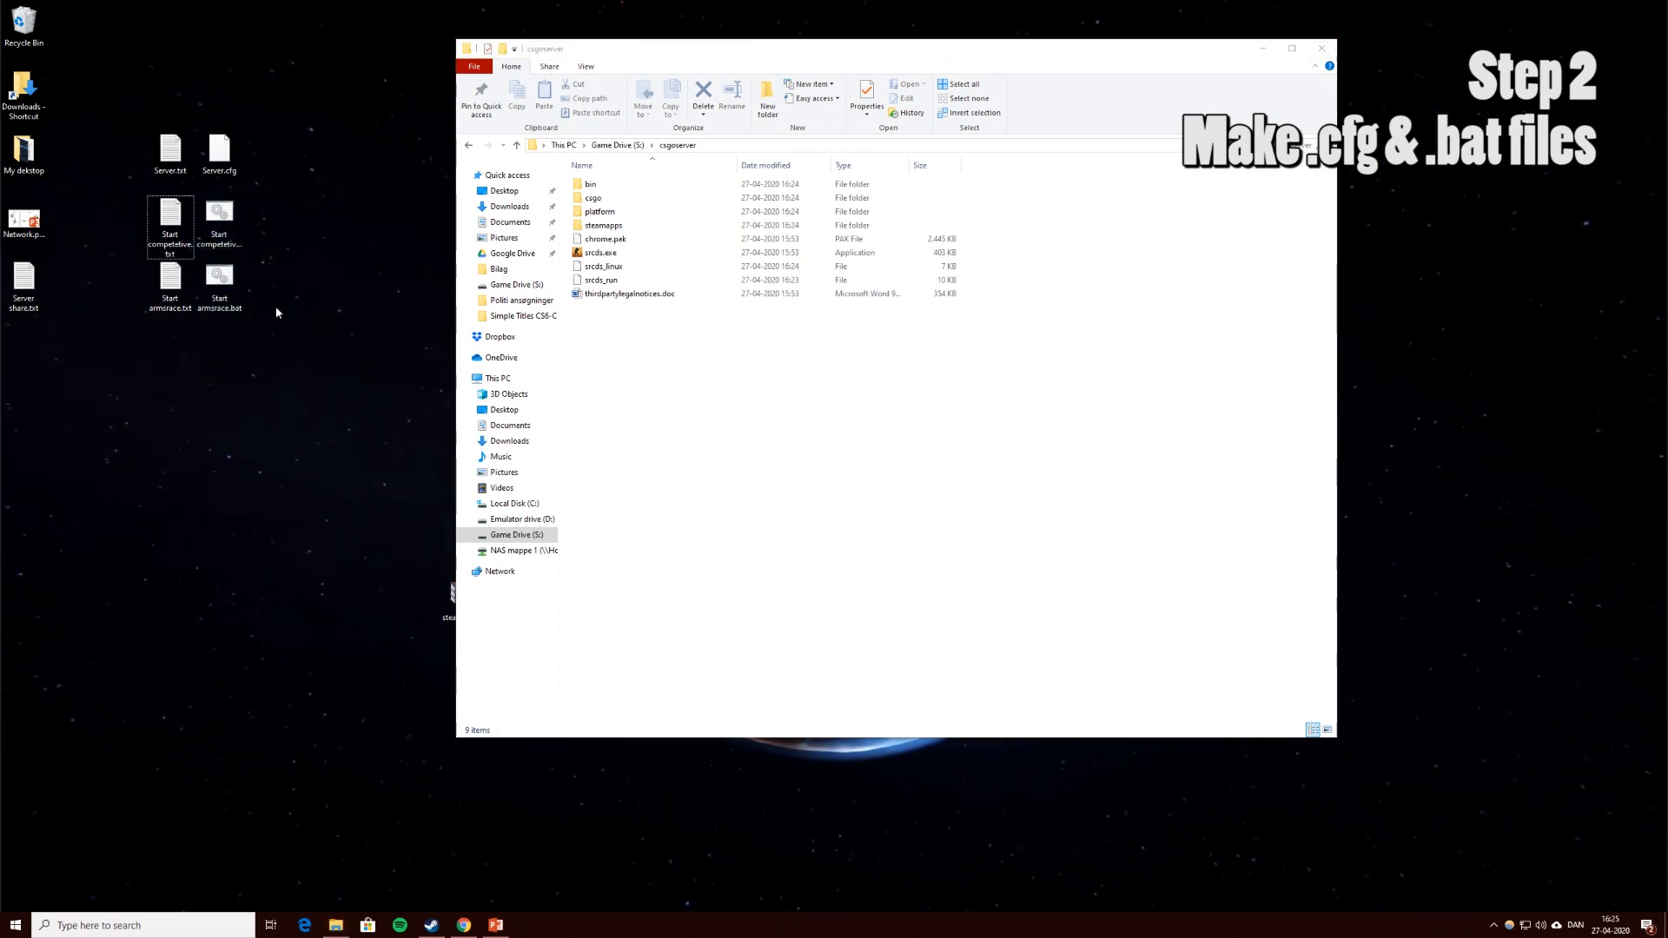
{"action": "left_click_drag", "start_coordinate": [283, 317], "coordinate": [655, 382]}
{"action": "left_click", "coordinate": [655, 383]}
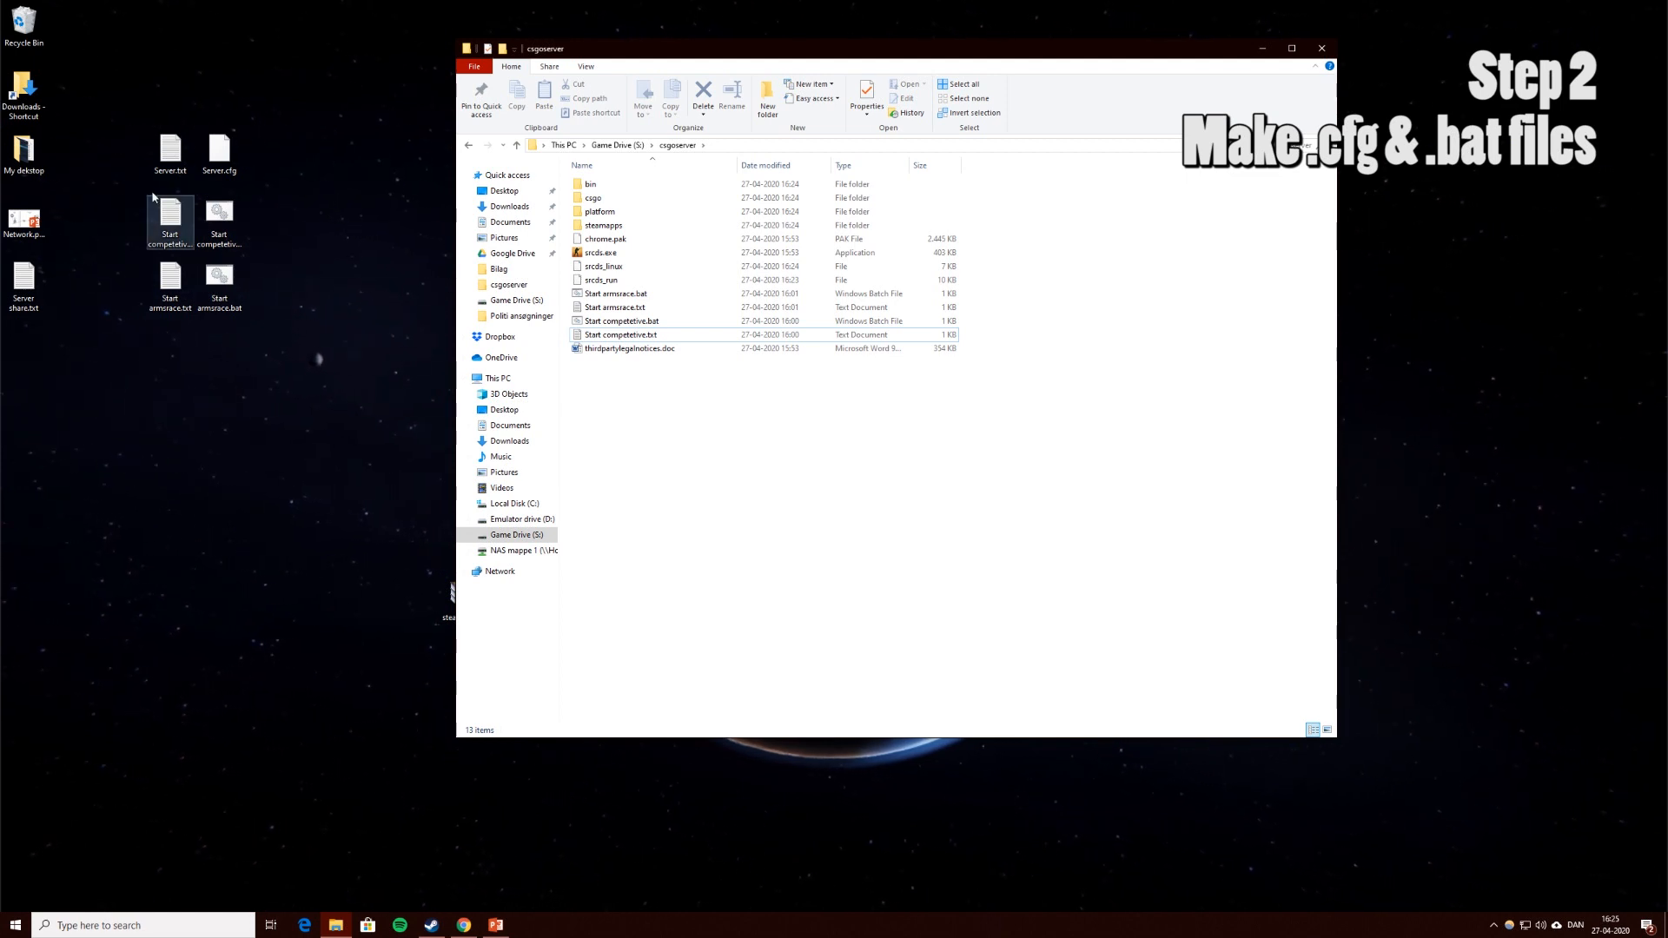
Copy Server.txt from the desktop into the csgoserver folder.
{"action": "left_click", "coordinate": [170, 155]}
{"action": "left_click_drag", "start_coordinate": [174, 159], "coordinate": [650, 395]}
{"action": "left_click", "coordinate": [645, 401]}
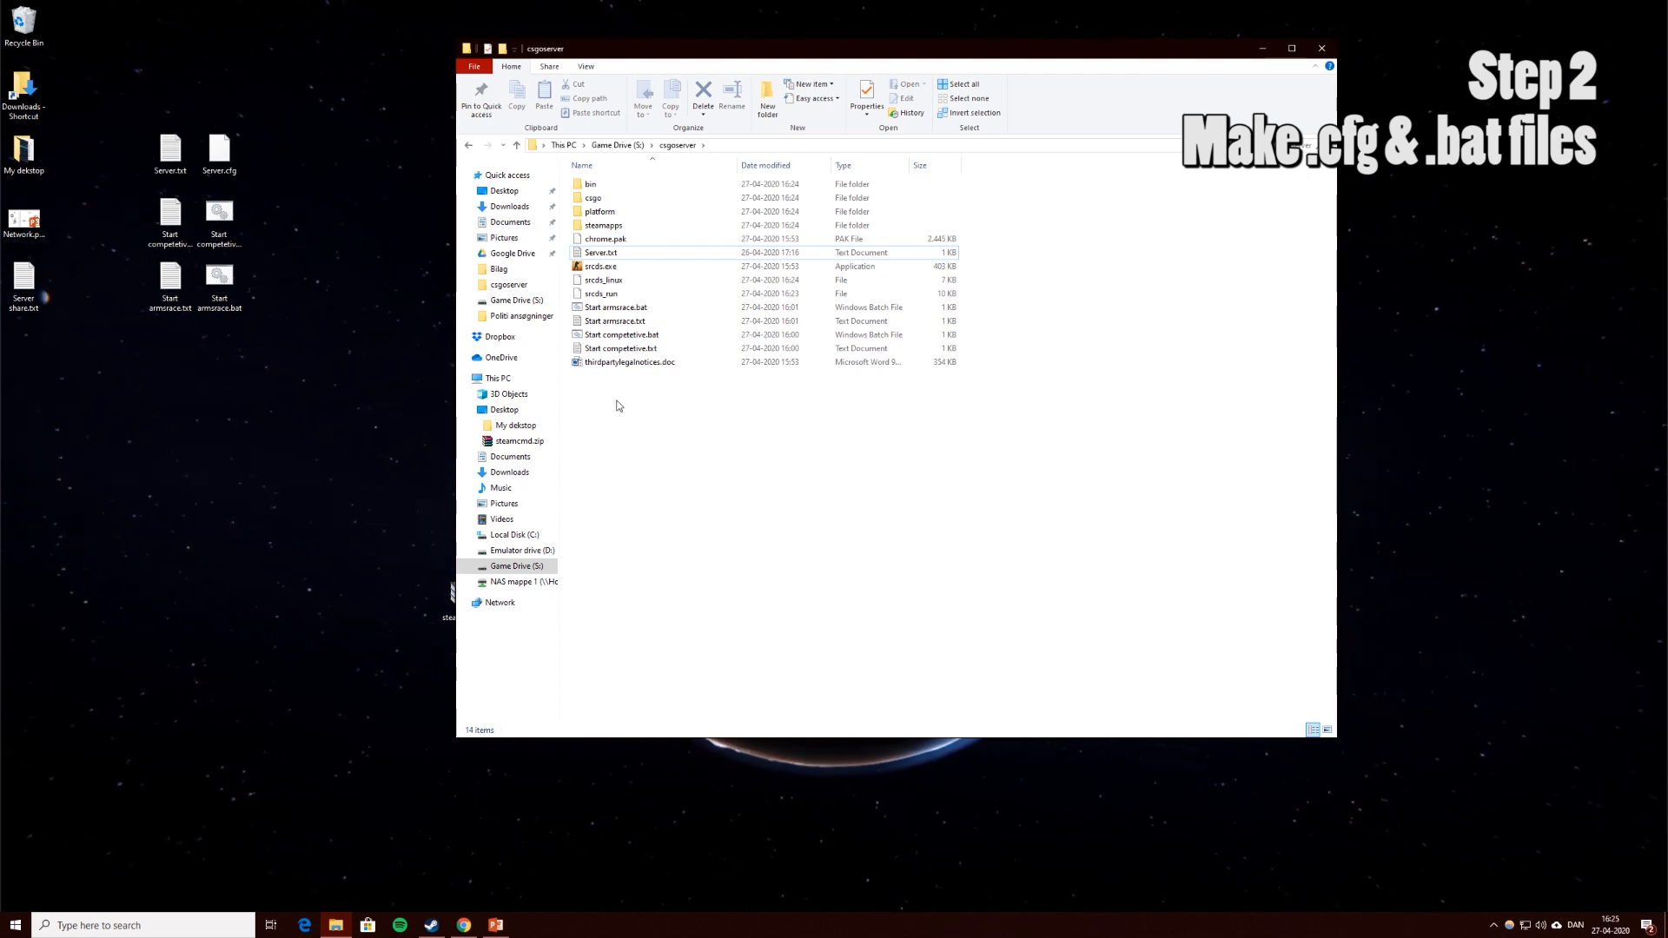
Copy Server.cfg from the desktop into csgoserver\csgo\cfg.
{"action": "double_click", "coordinate": [601, 168]}
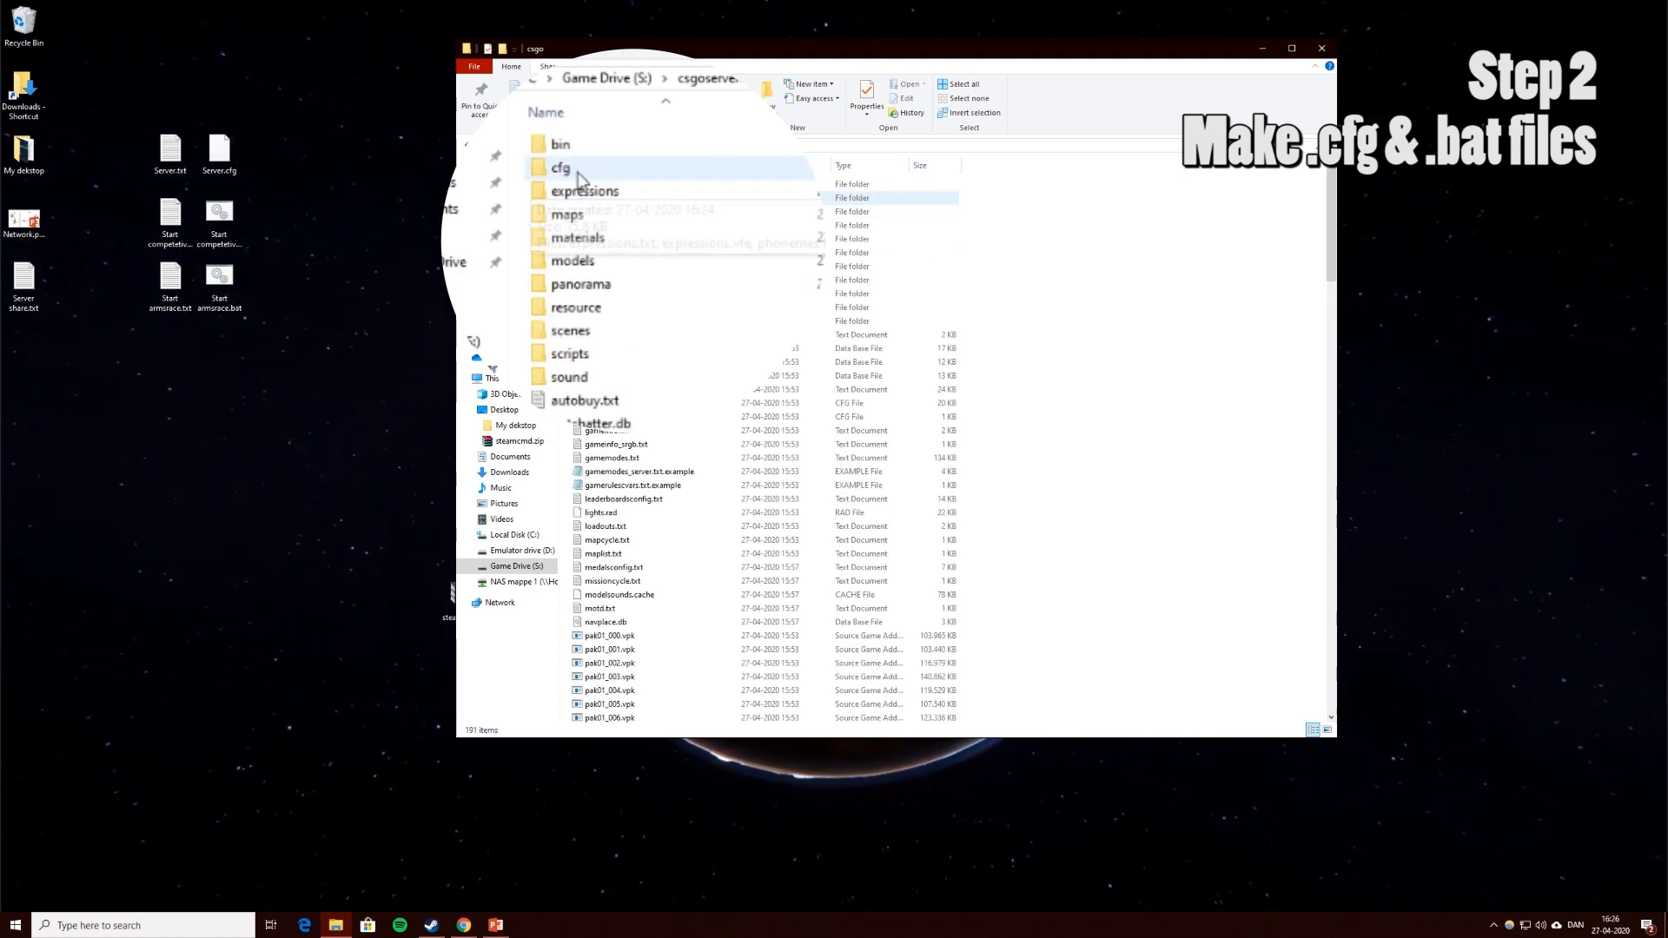
{"action": "double_click", "coordinate": [579, 174]}
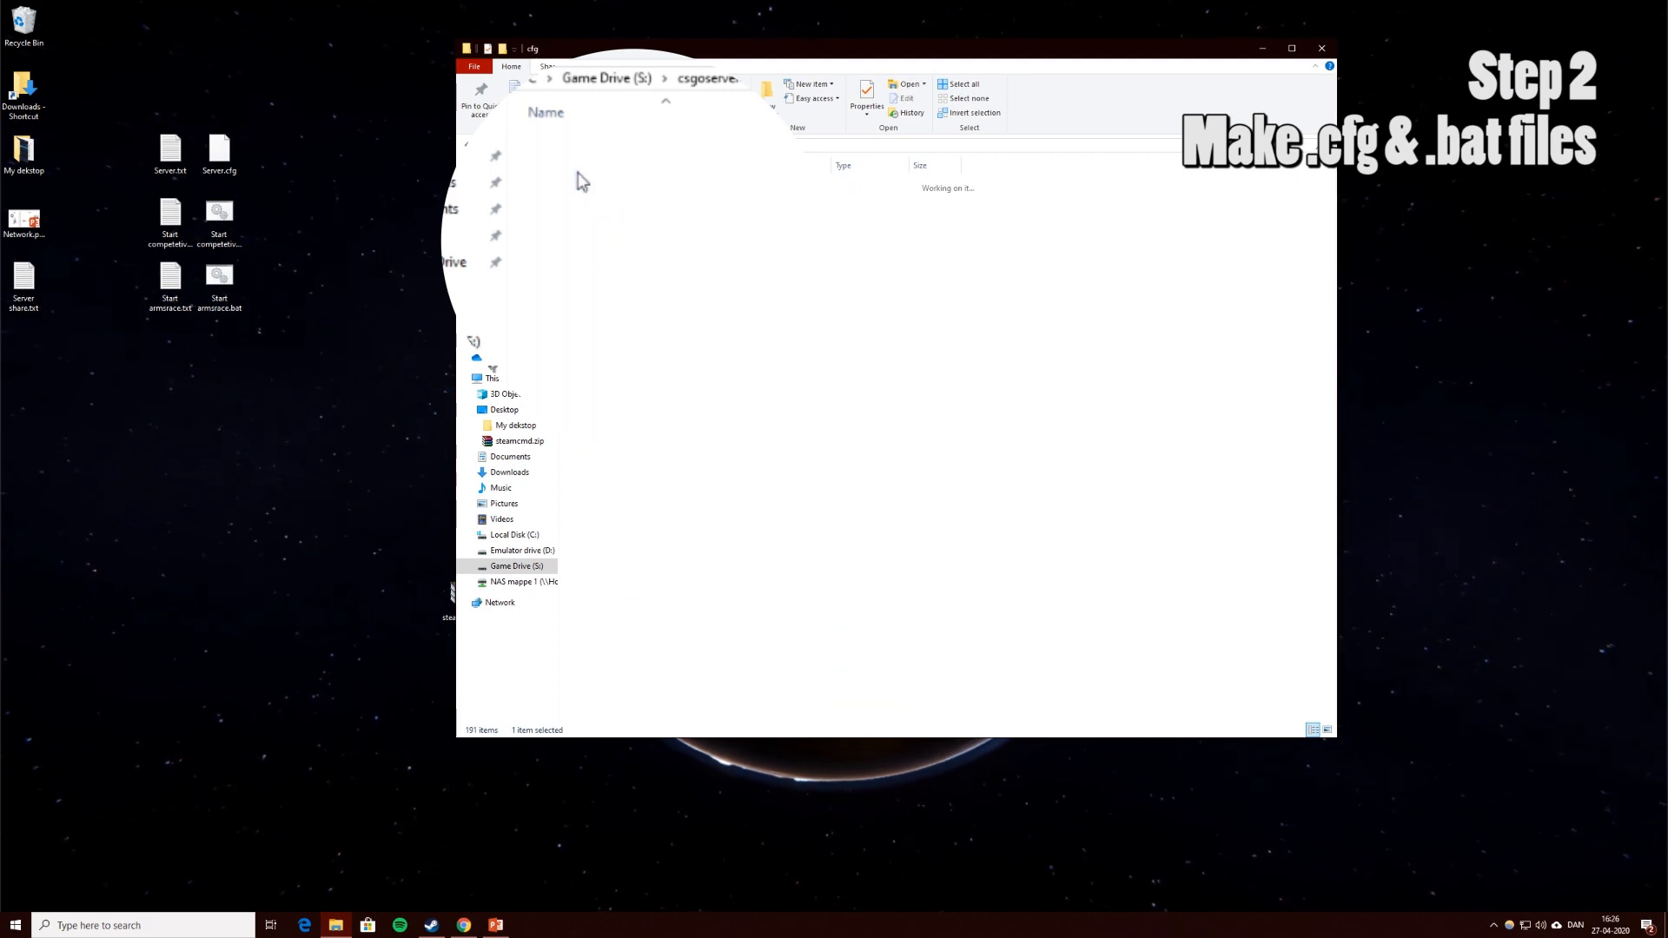
{"action": "left_click", "coordinate": [231, 160]}
{"action": "left_click_drag", "start_coordinate": [230, 161], "coordinate": [1083, 388]}
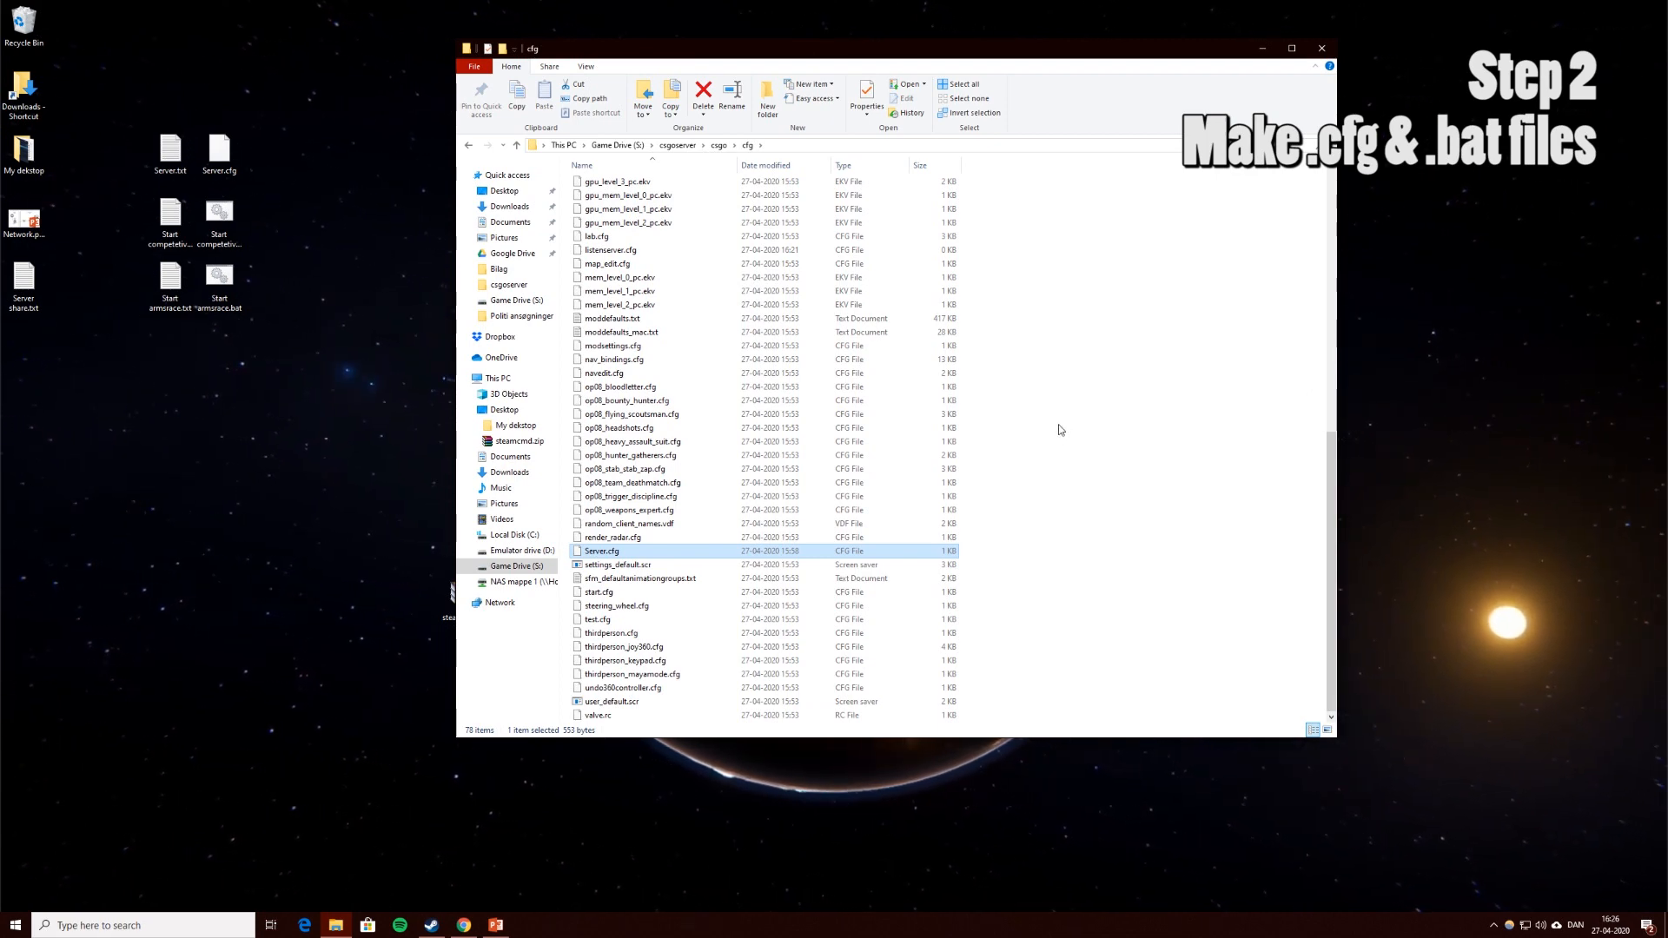
Navigate from cfg back up to the top of Game Drive (S:).
{"action": "key", "text": "BackSpace"}
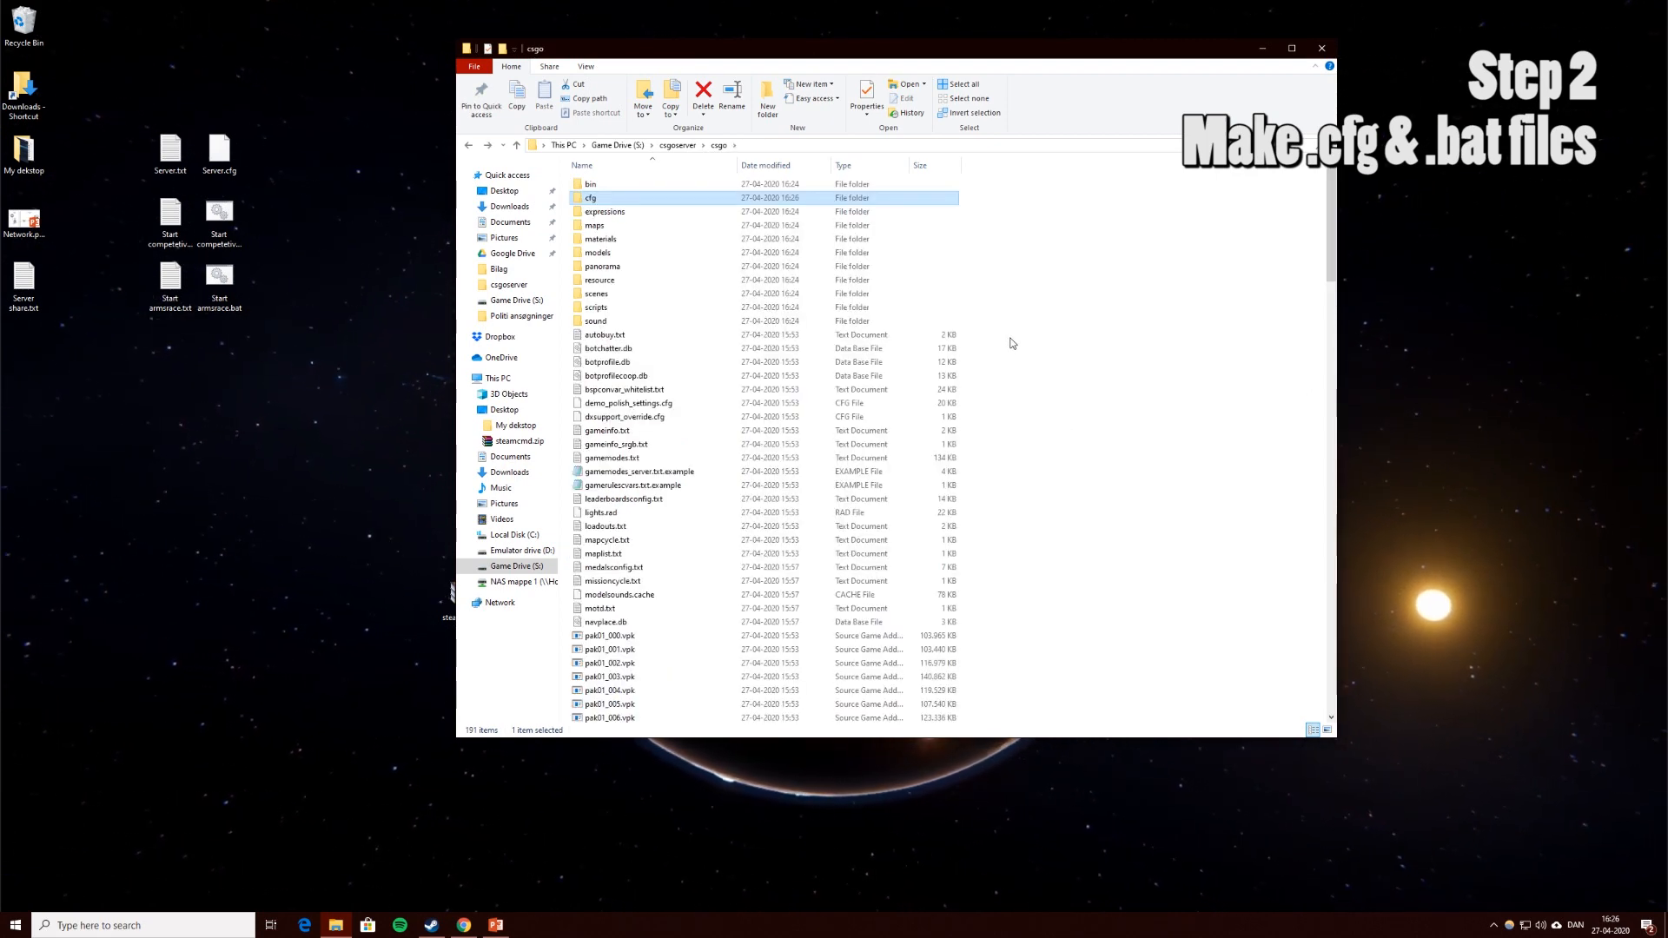
{"action": "key", "text": "BackSpace"}
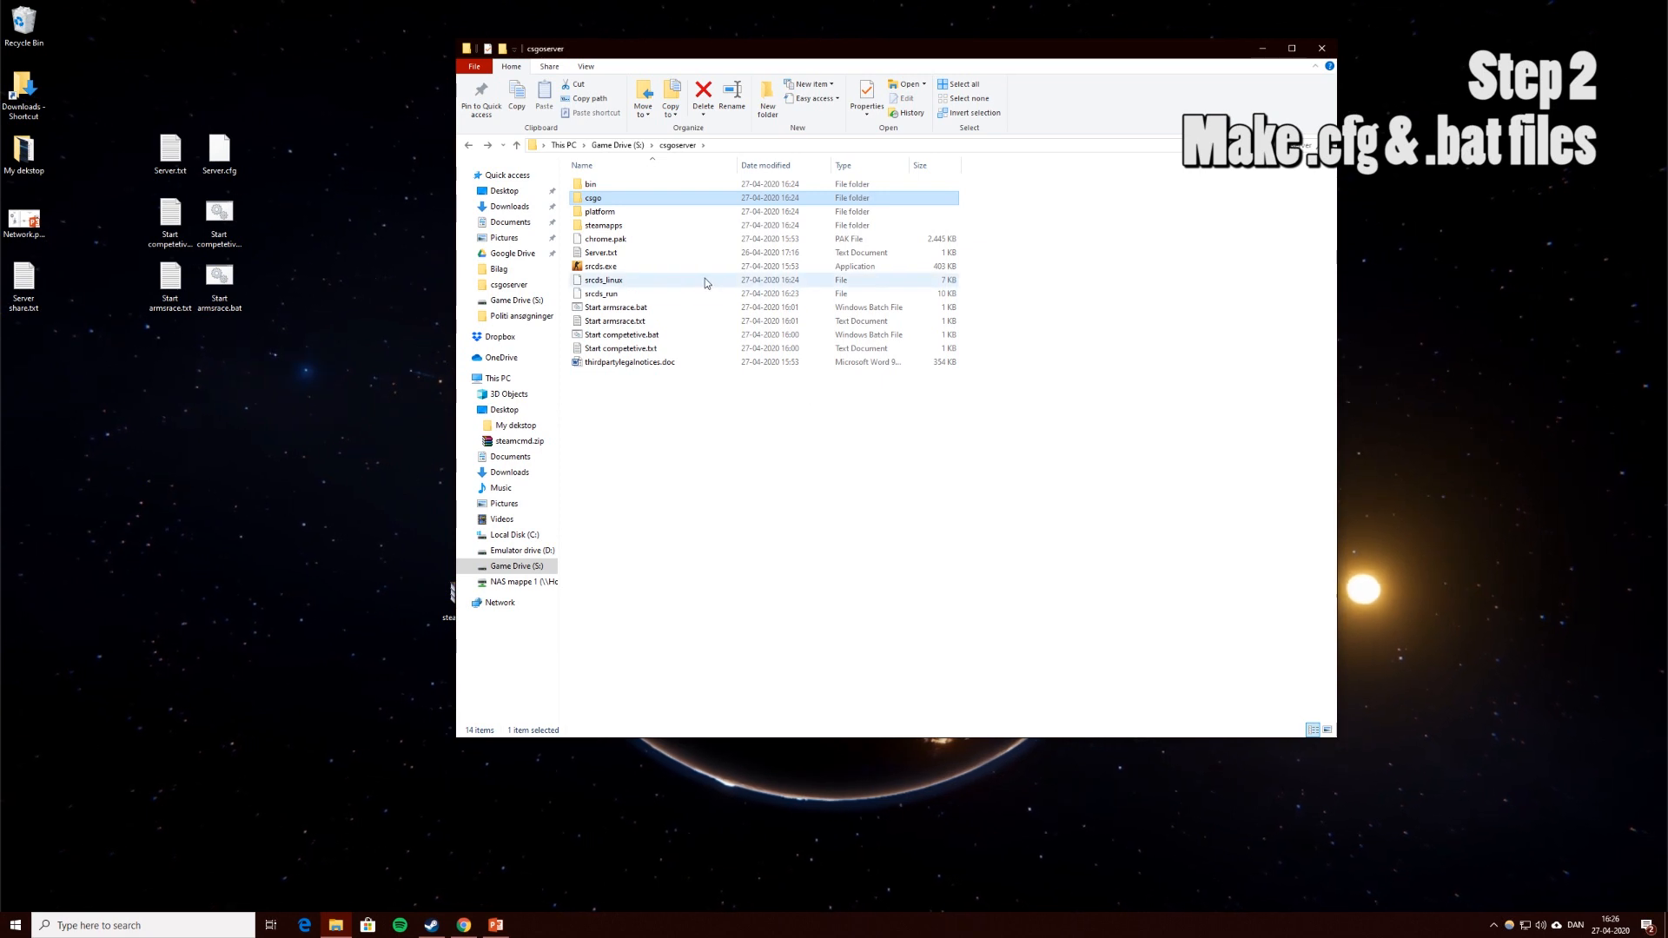
{"action": "key", "text": "BackSpace"}
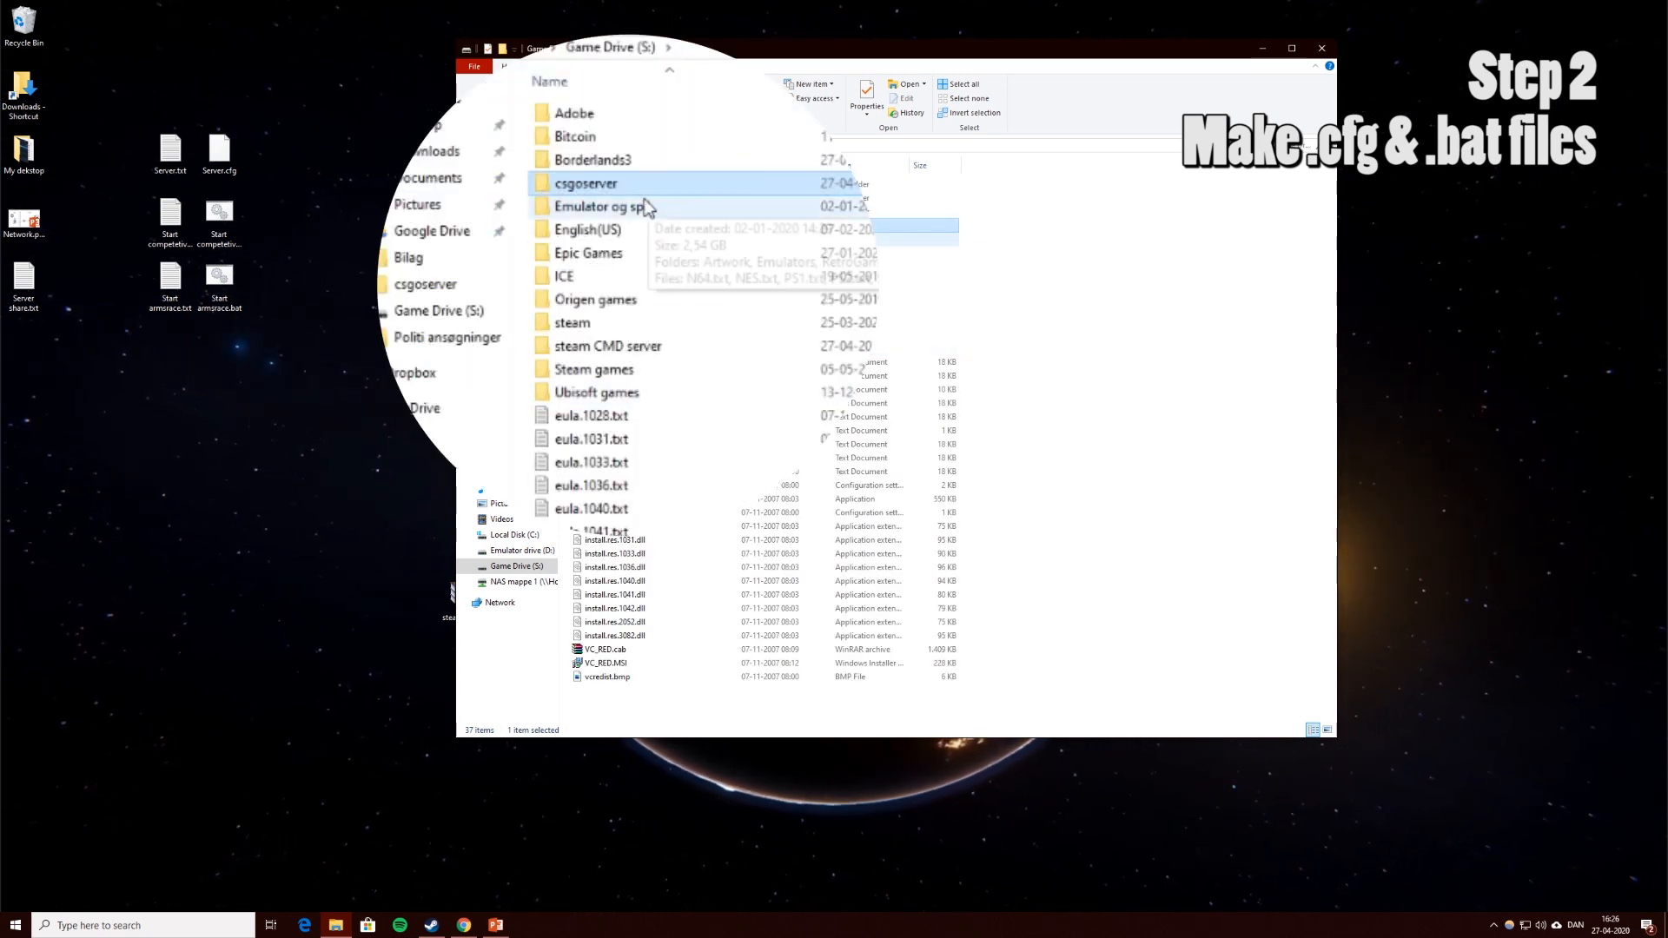
Launch steamcmd.exe from the steam CMD server folder and log in anonymously.
{"action": "double_click", "coordinate": [659, 355]}
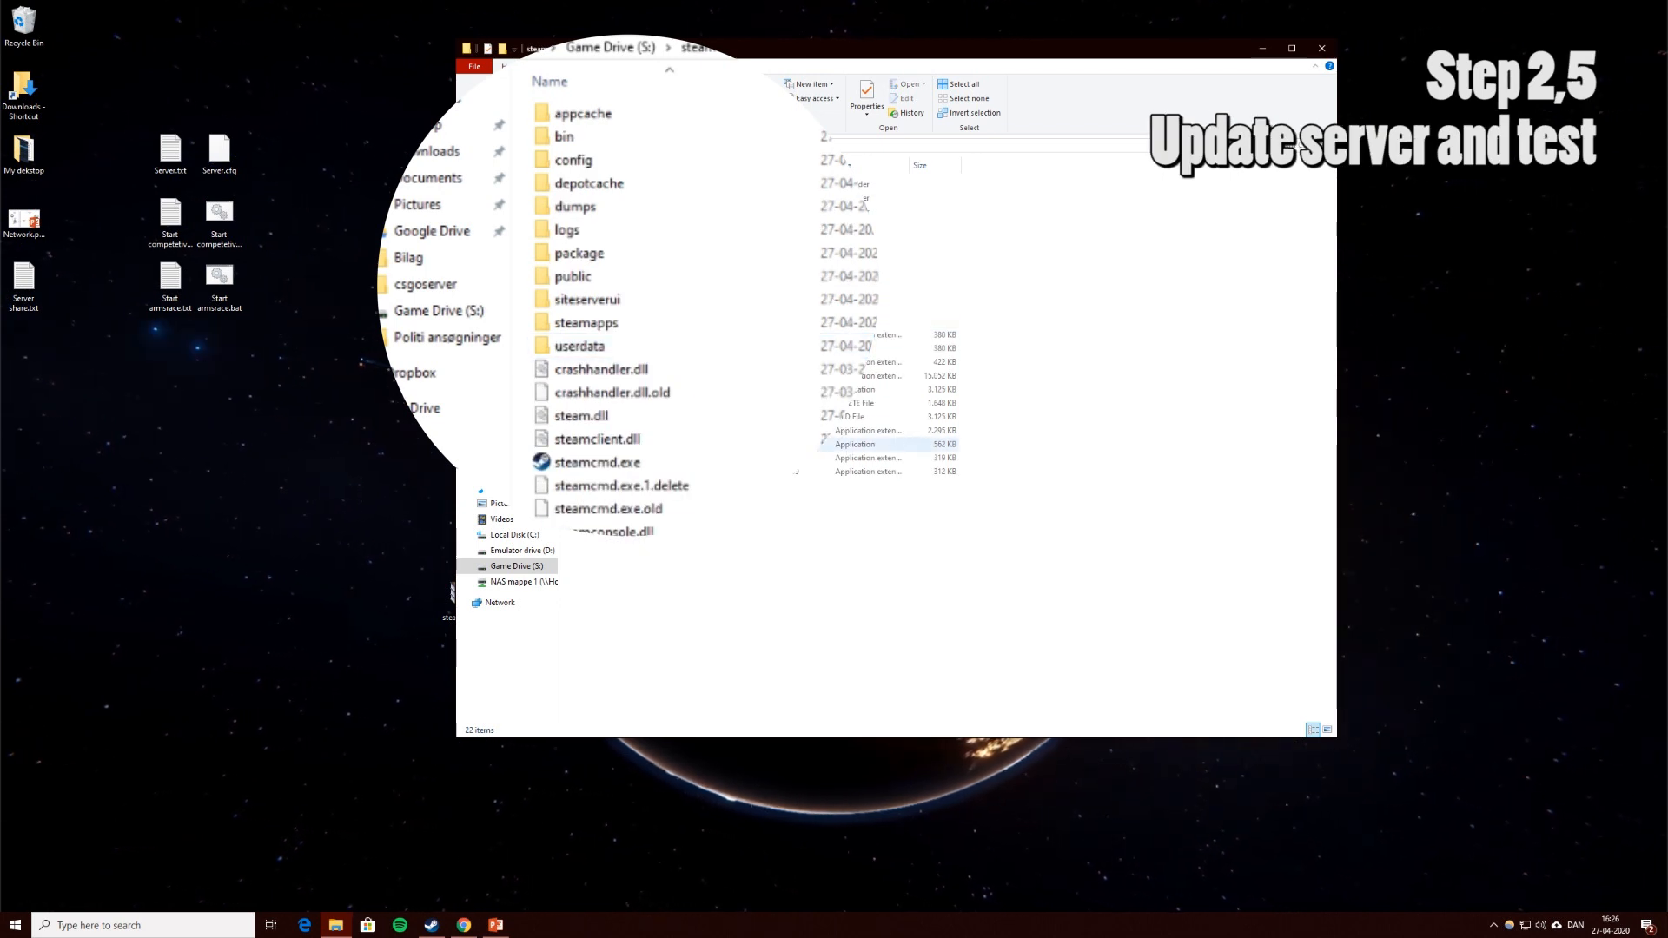
{"action": "double_click", "coordinate": [640, 471]}
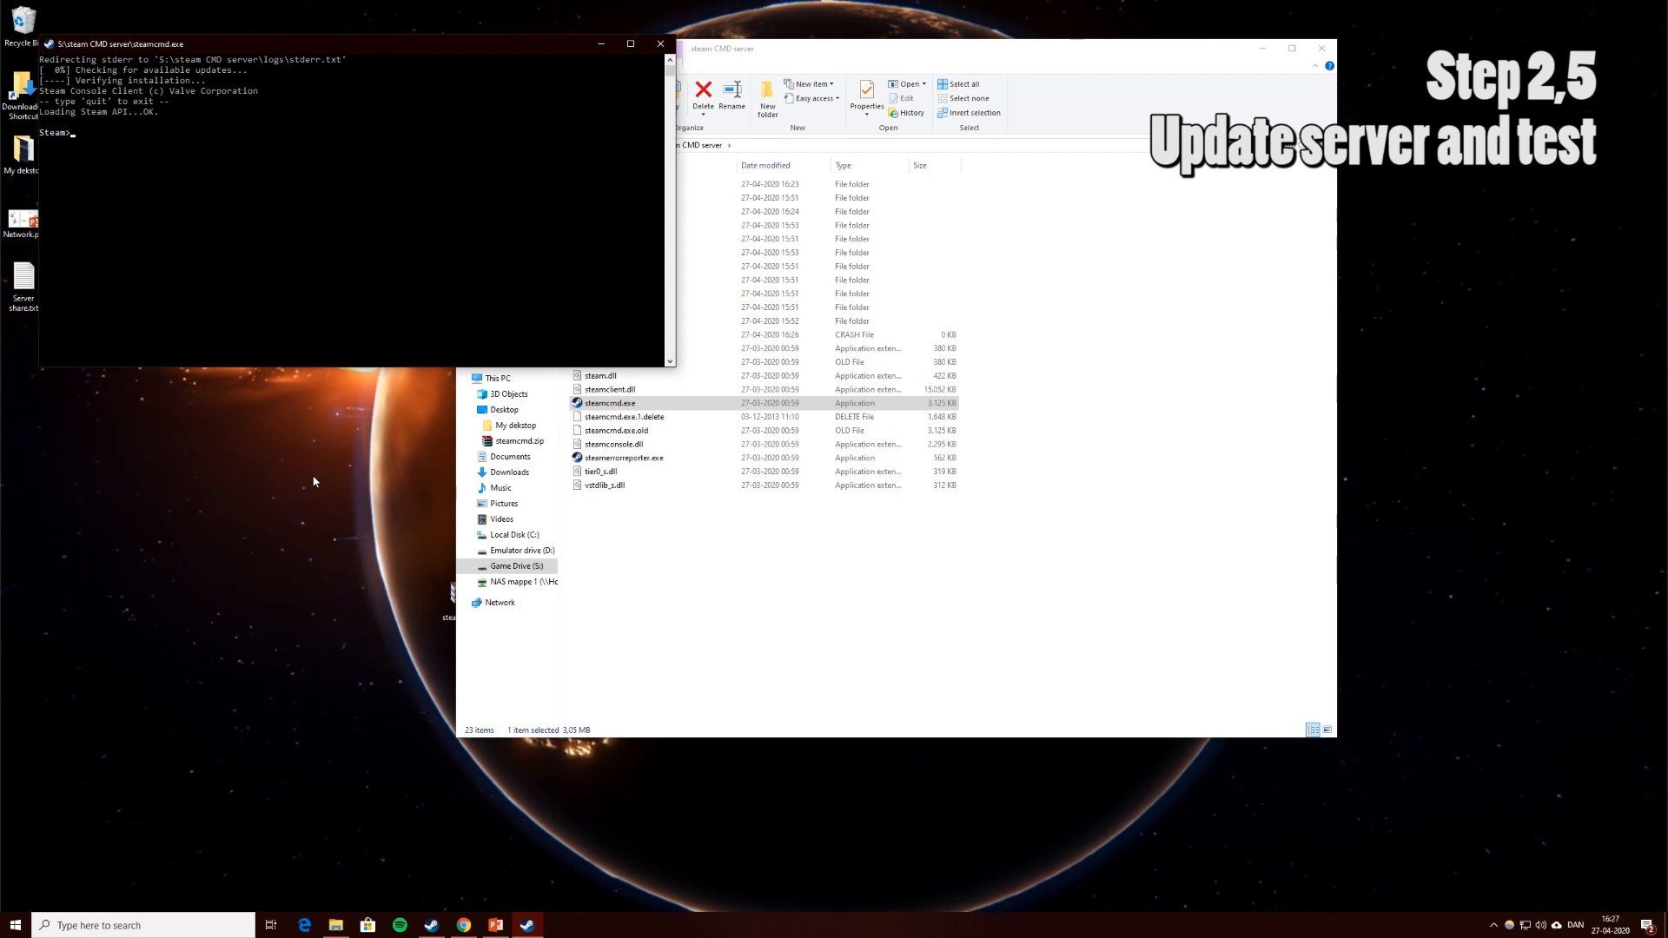
{"action": "type", "text": "login anonymous"}
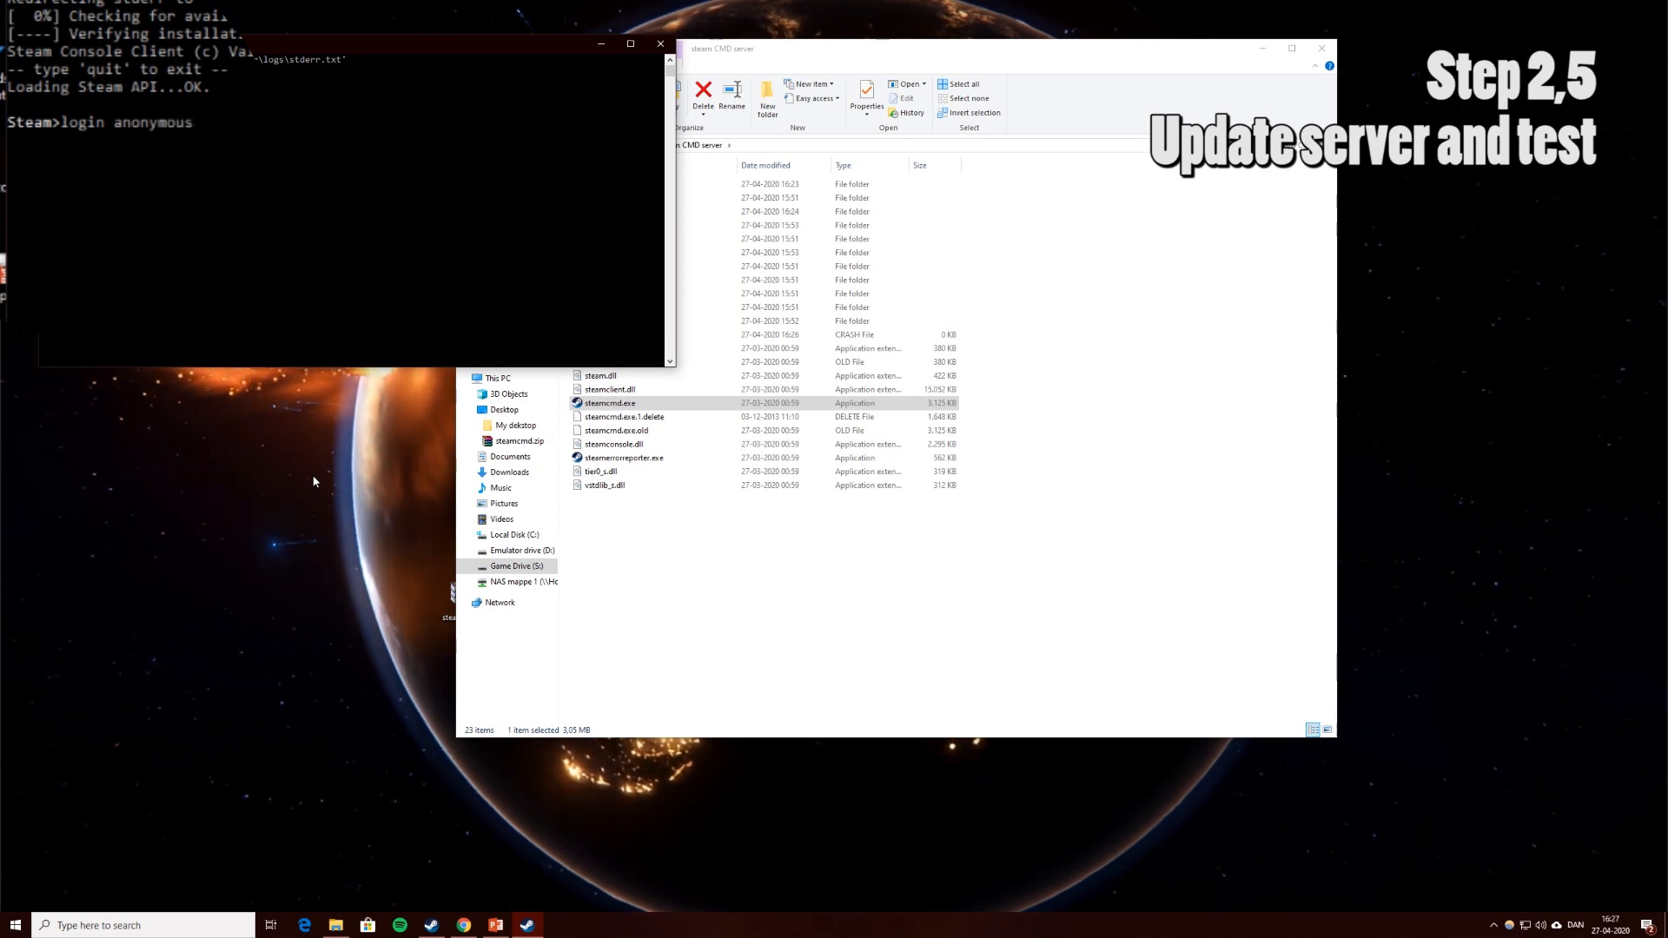
{"action": "key", "text": "Return"}
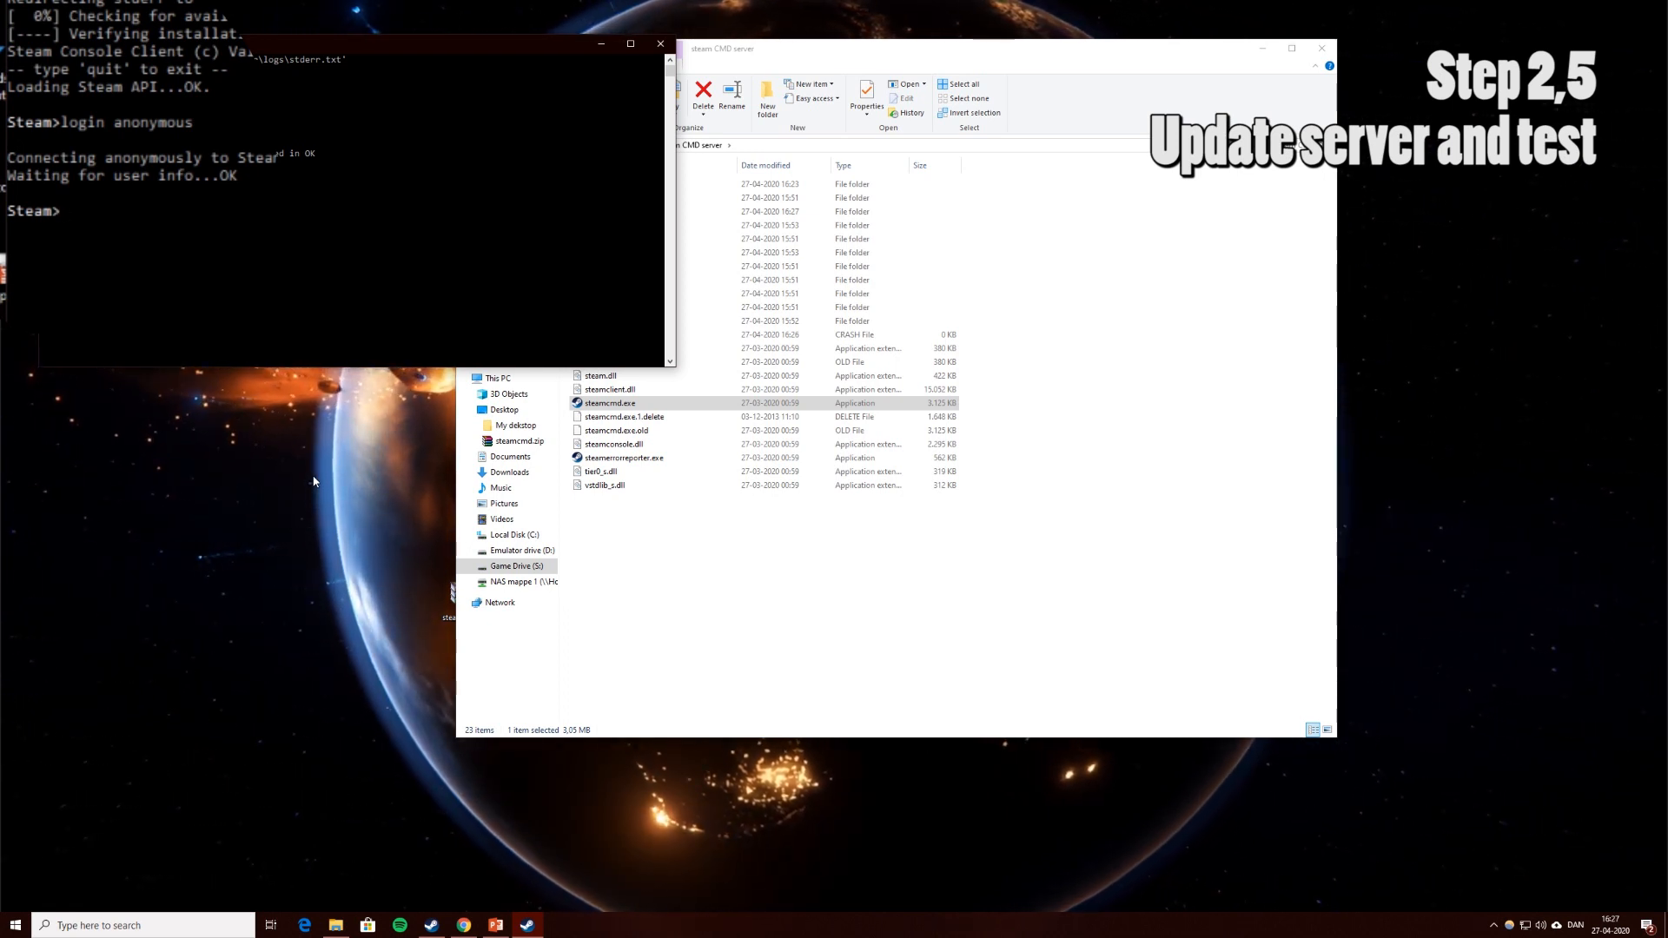
Copy the S:\csgoserver path from File Explorer and set it with force_install_dir.
{"action": "left_click", "coordinate": [754, 566]}
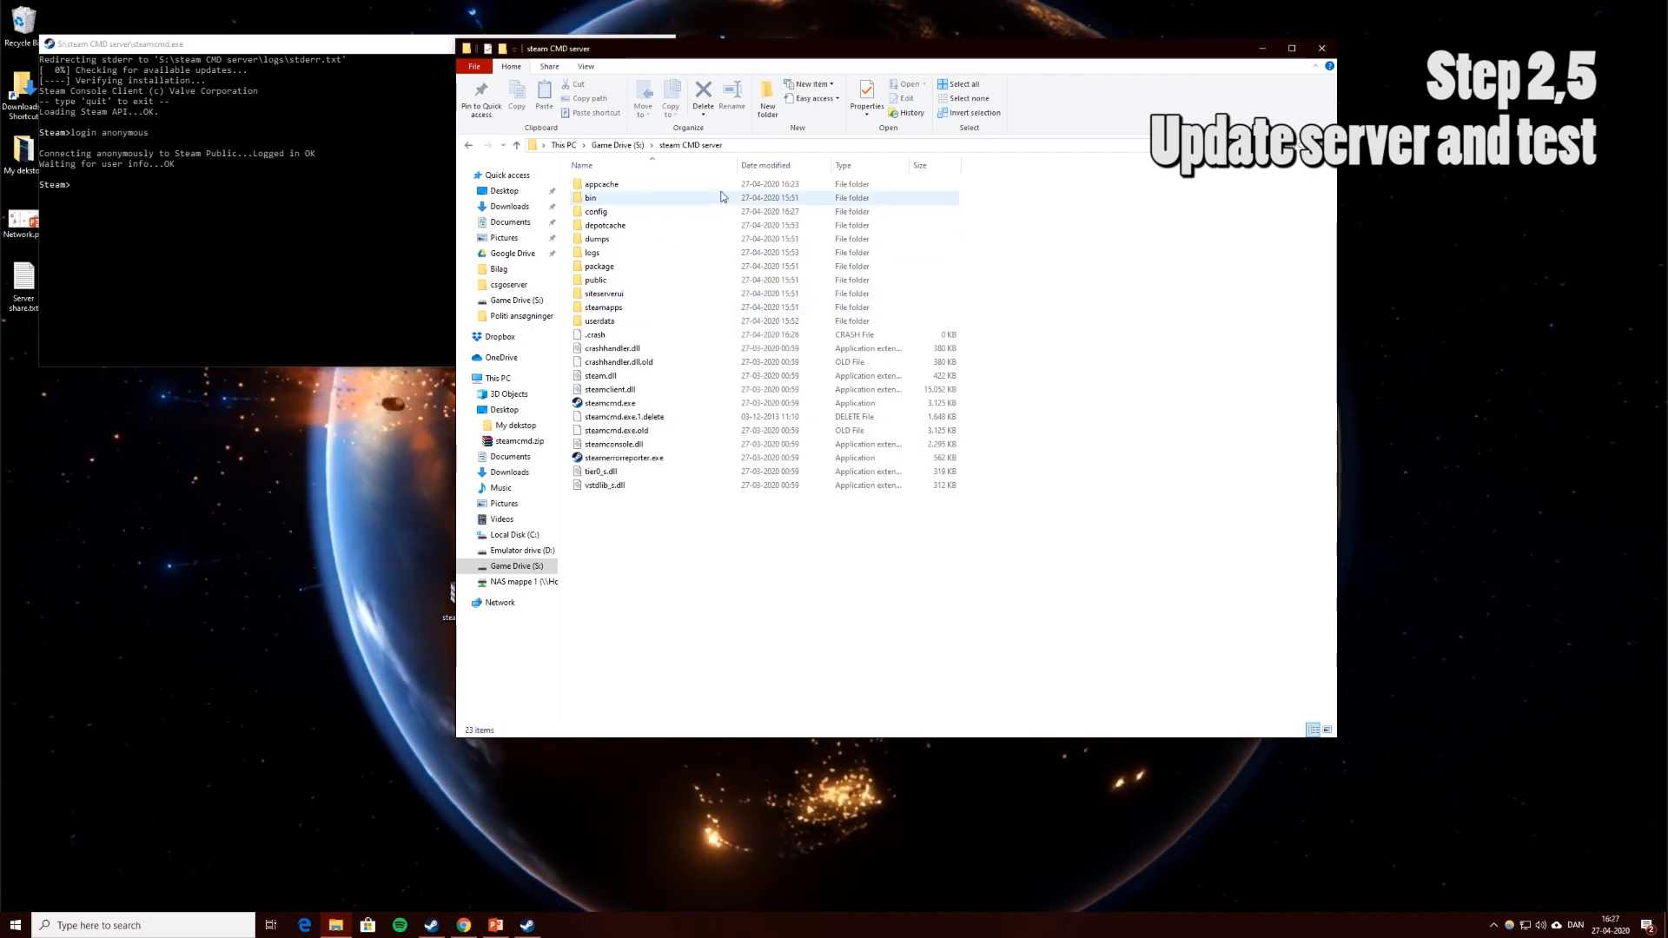
{"action": "key", "text": "BackSpace"}
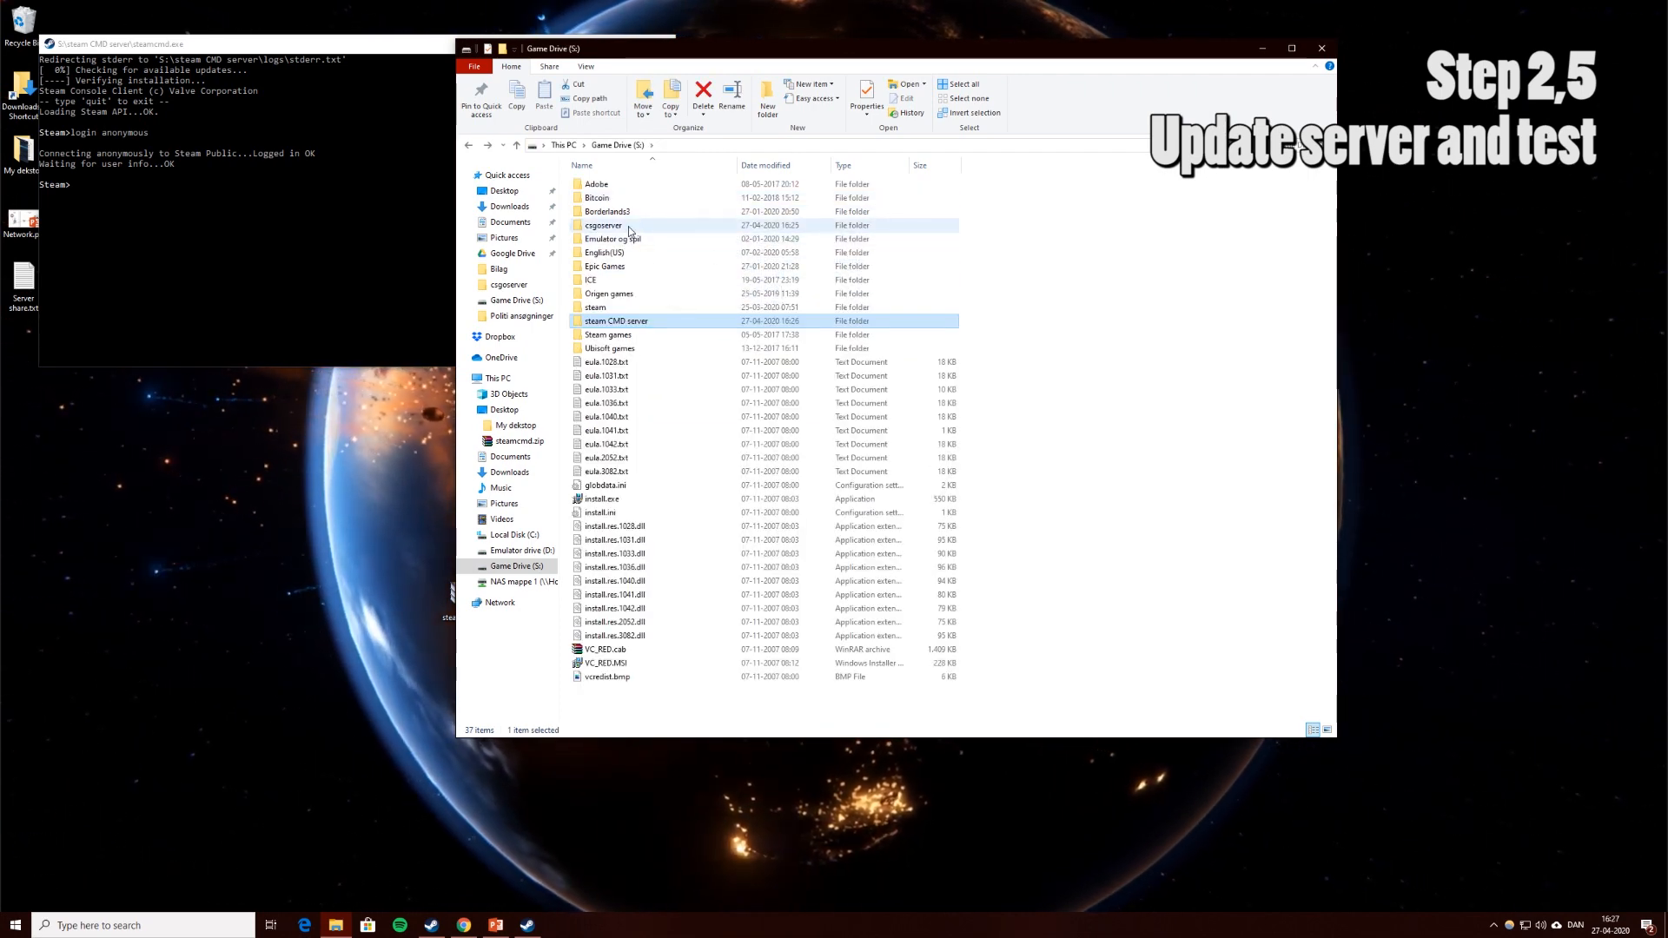
{"action": "double_click", "coordinate": [629, 225]}
{"action": "left_click", "coordinate": [596, 145]}
{"action": "key", "text": "ctrl+c"}
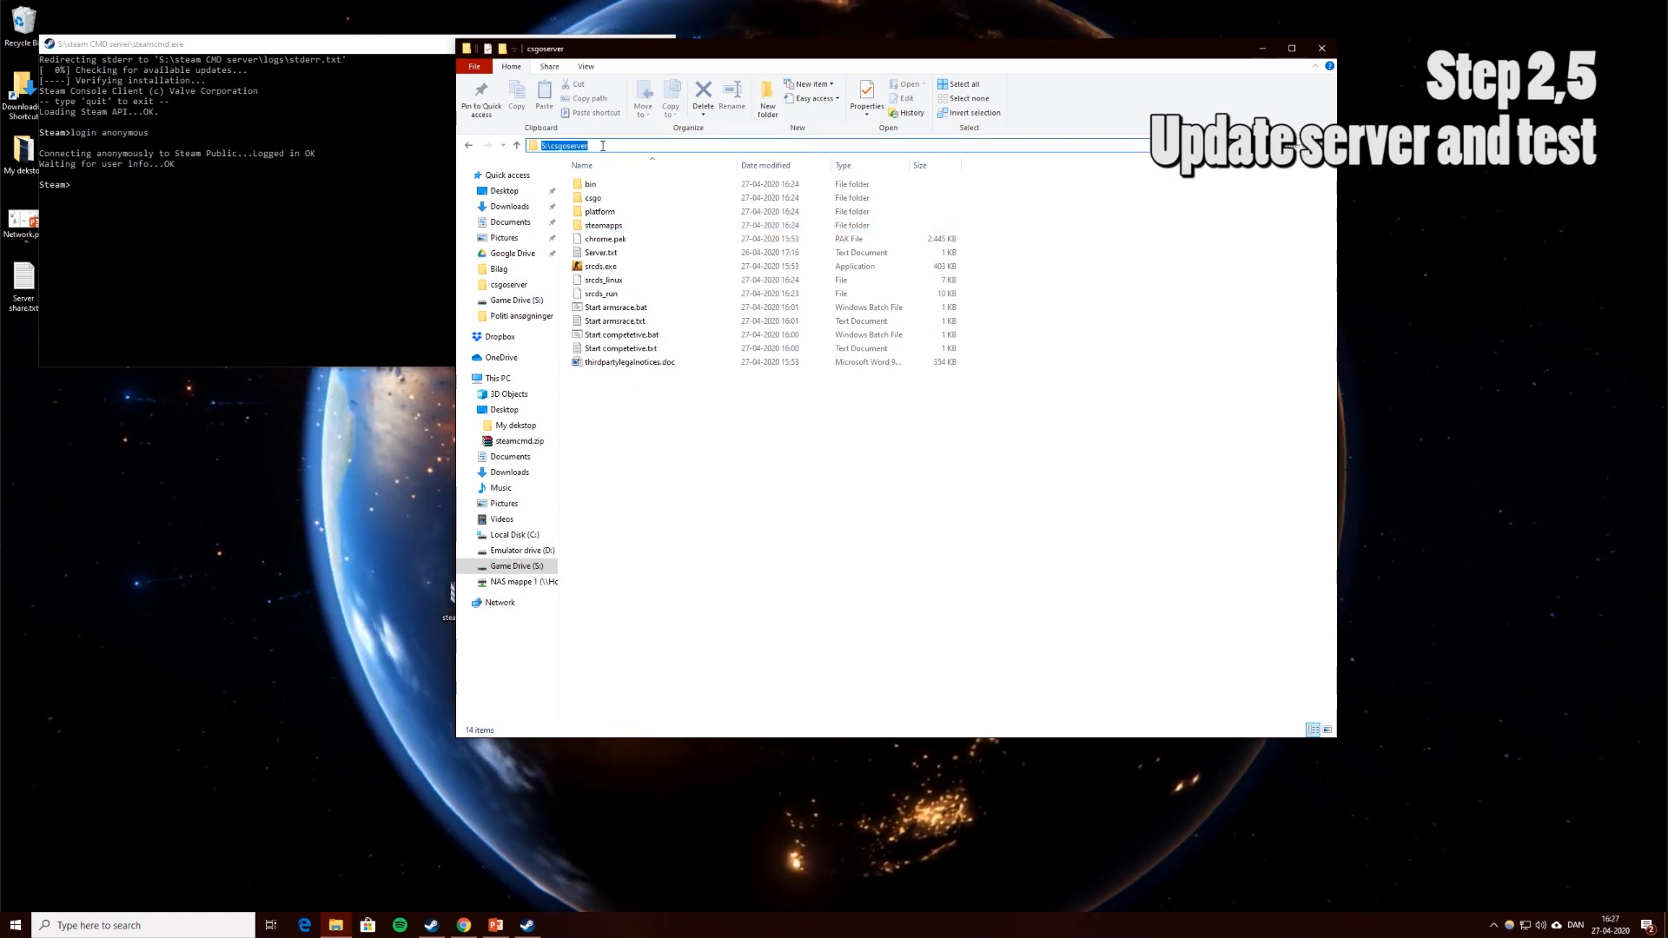
{"action": "left_click", "coordinate": [243, 187]}
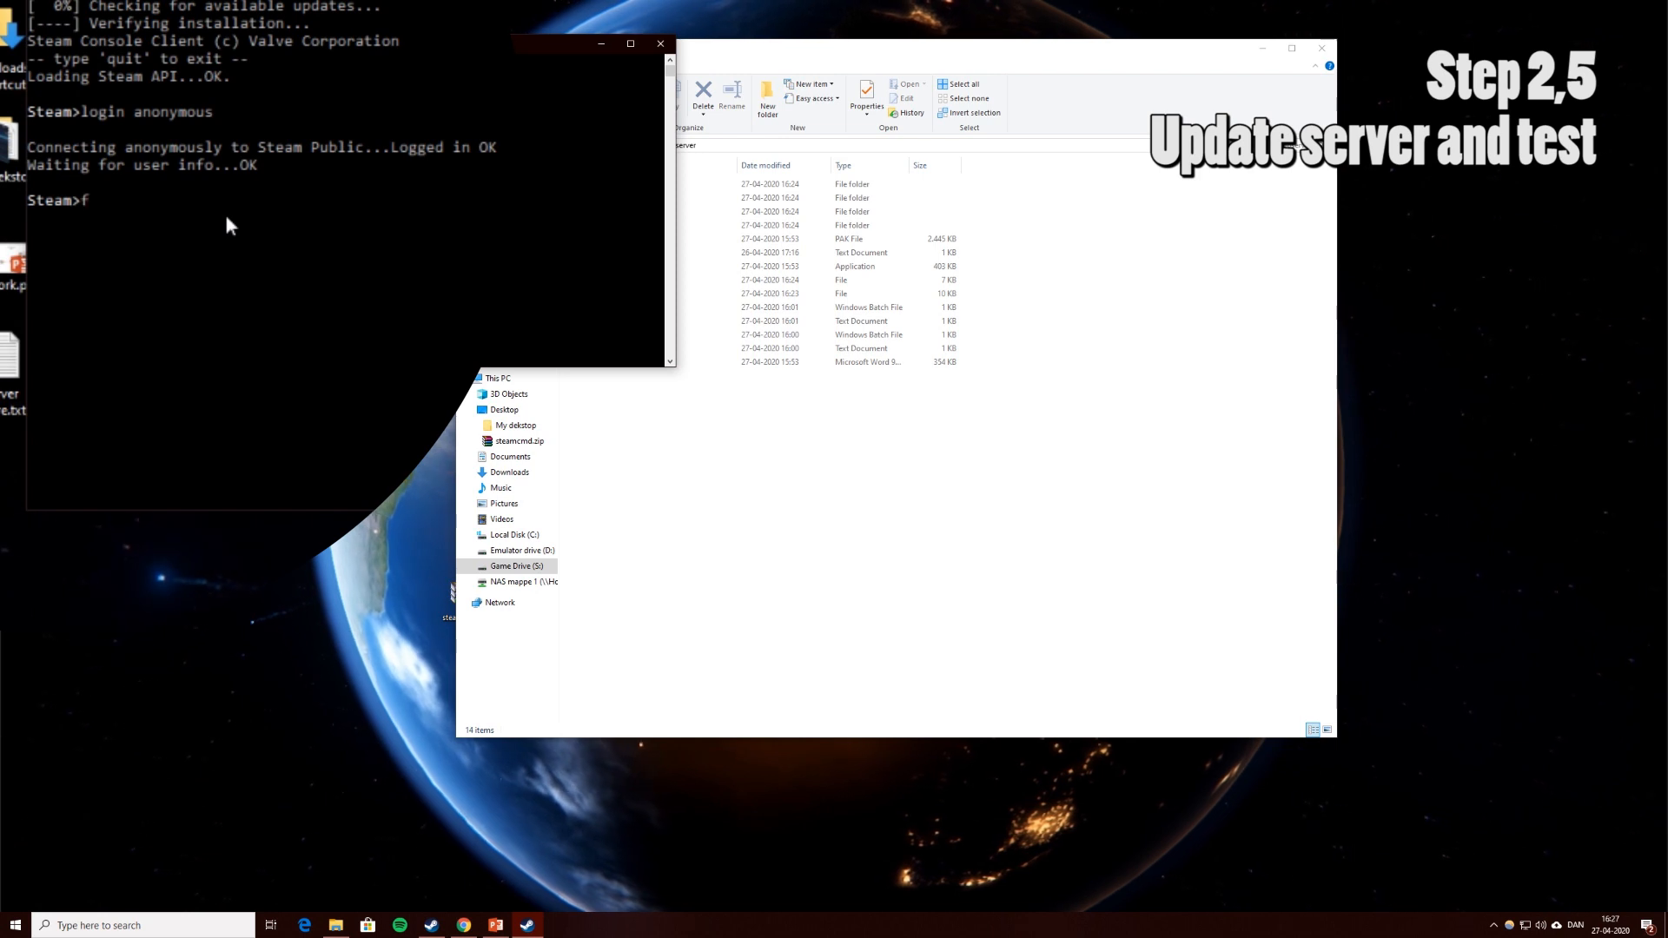
{"action": "type", "text": "force_ins"}
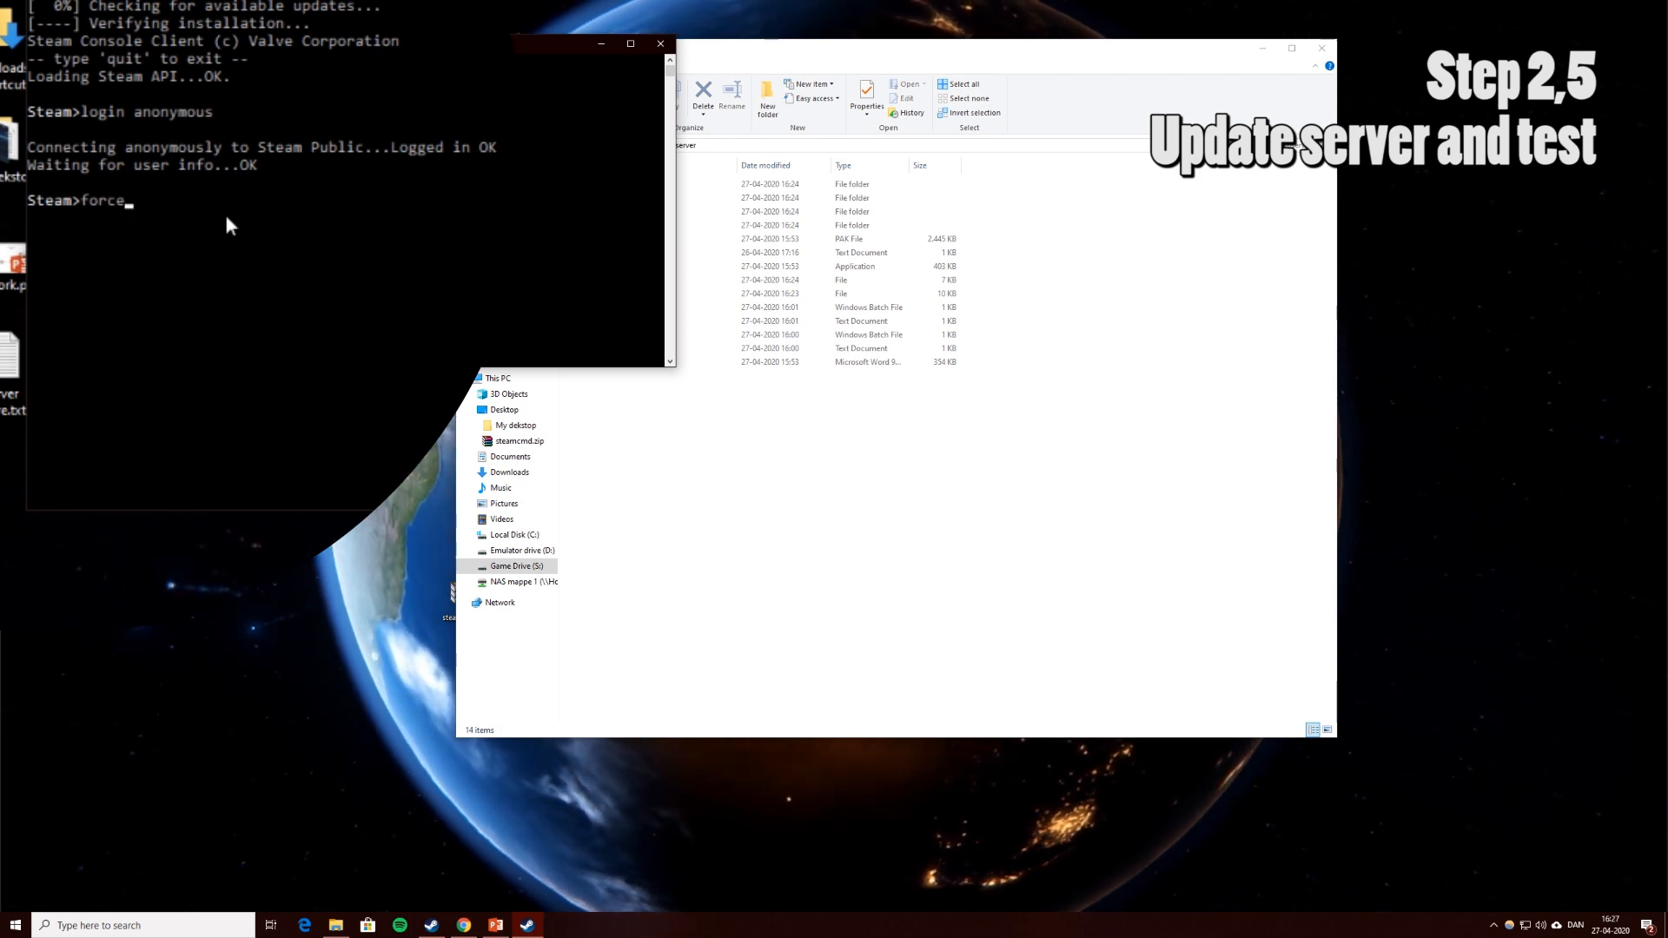
{"action": "type", "text": "tal"}
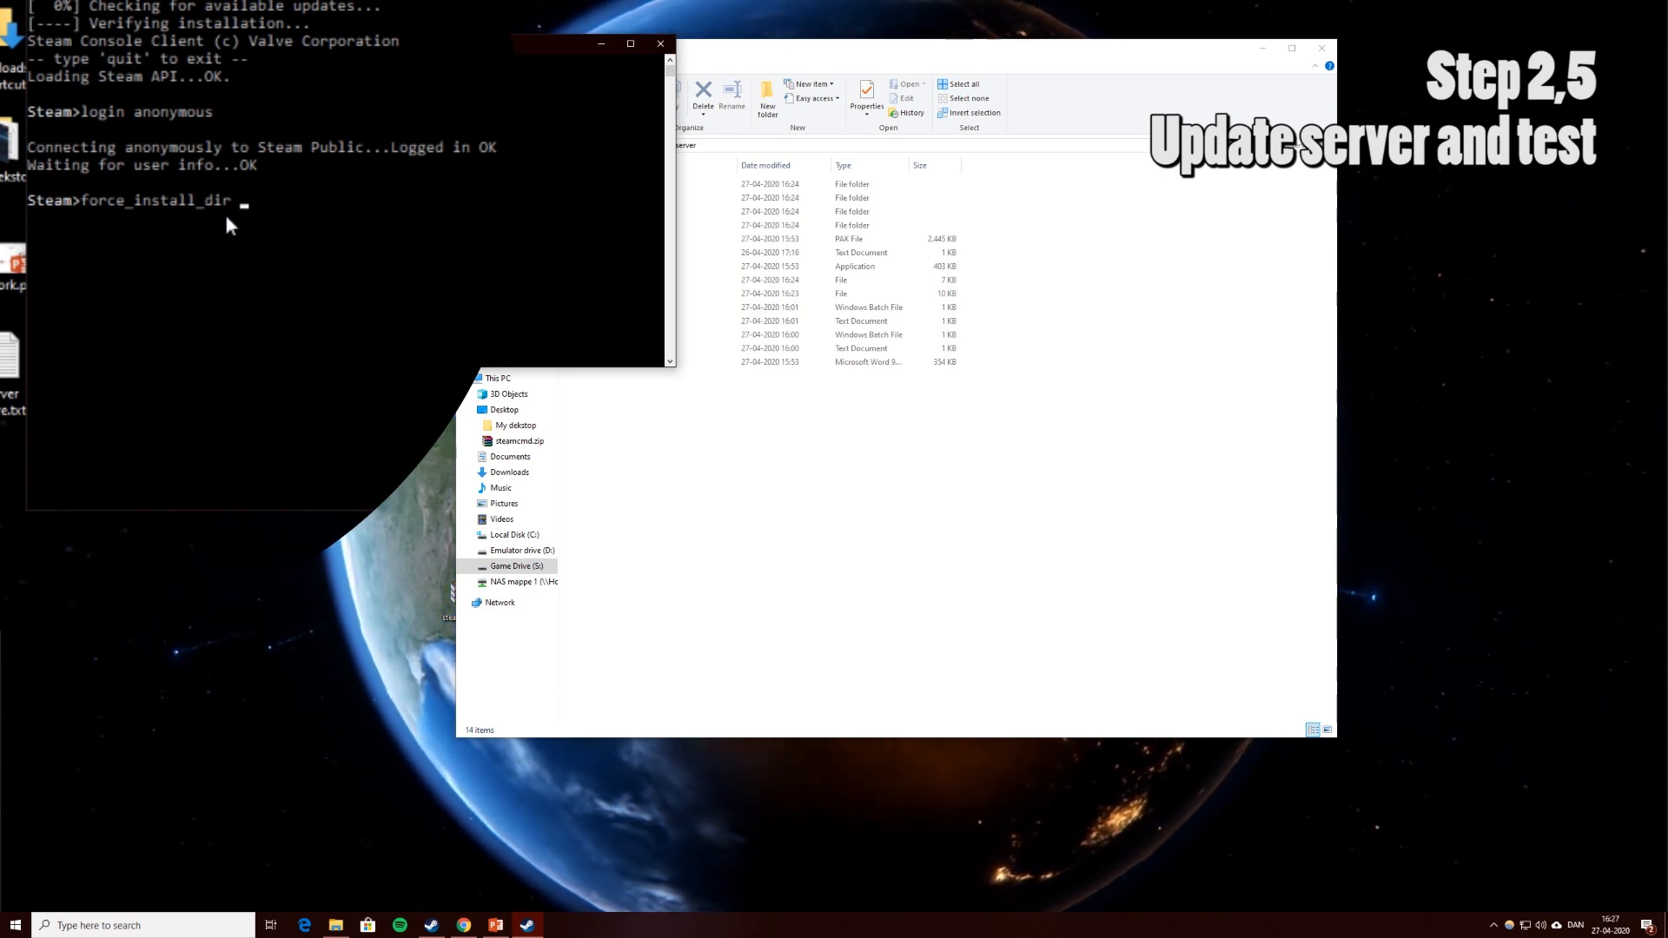
{"action": "type", "text": "l_dir"}
{"action": "key", "text": "ctrl+v"}
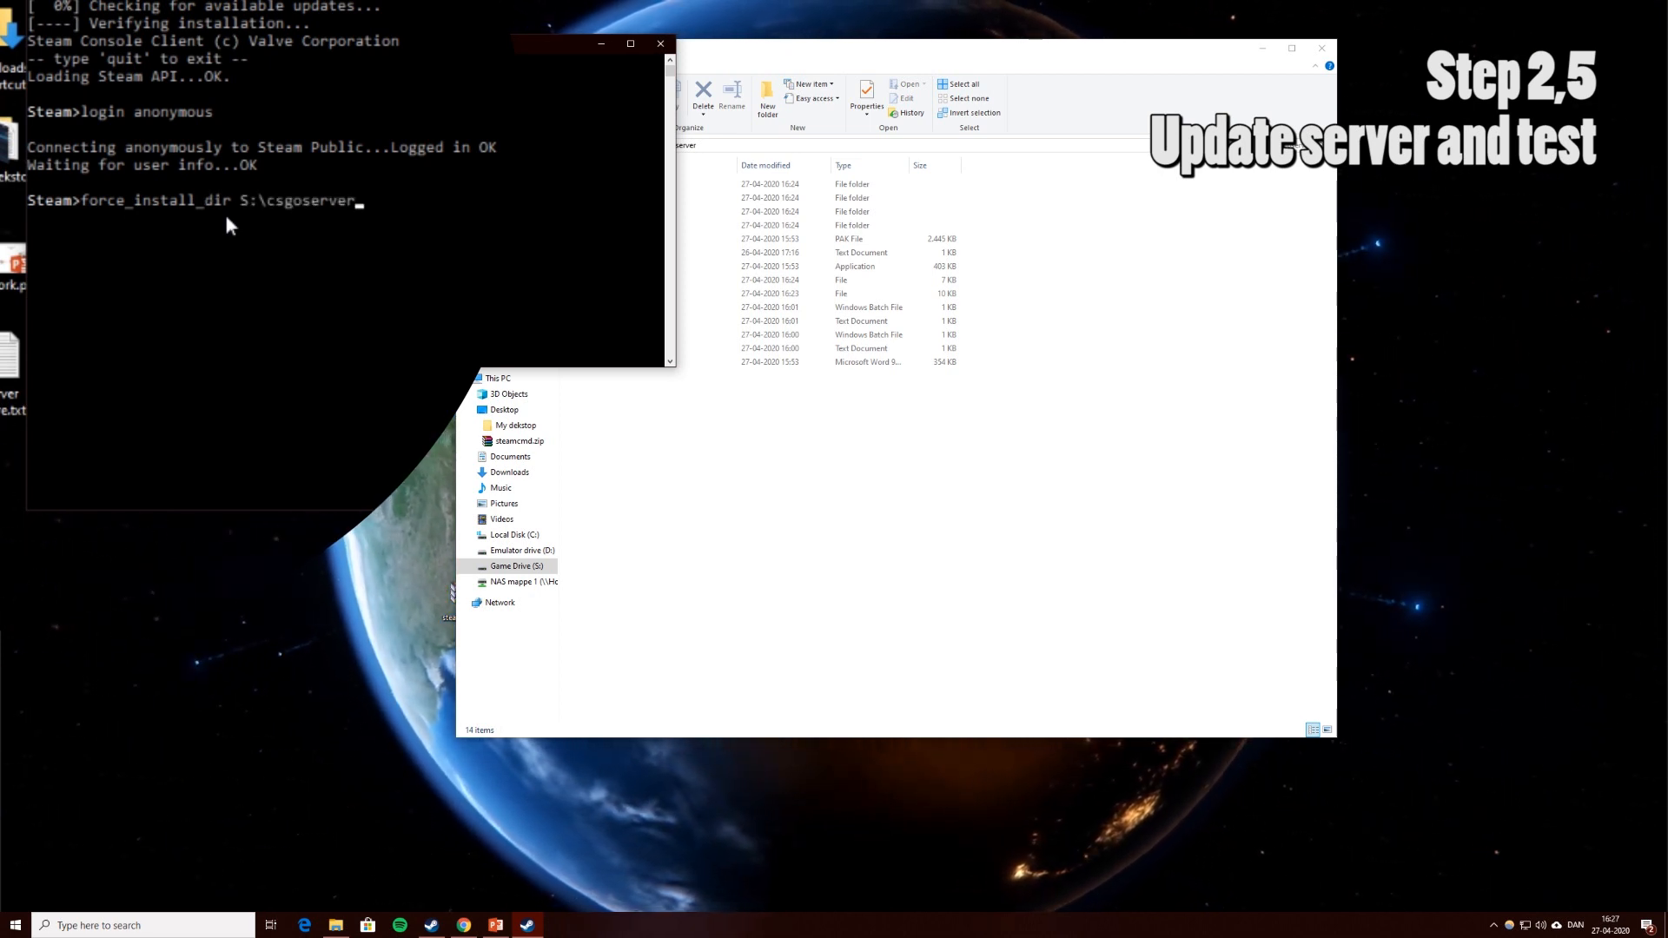
{"action": "key", "text": "Return"}
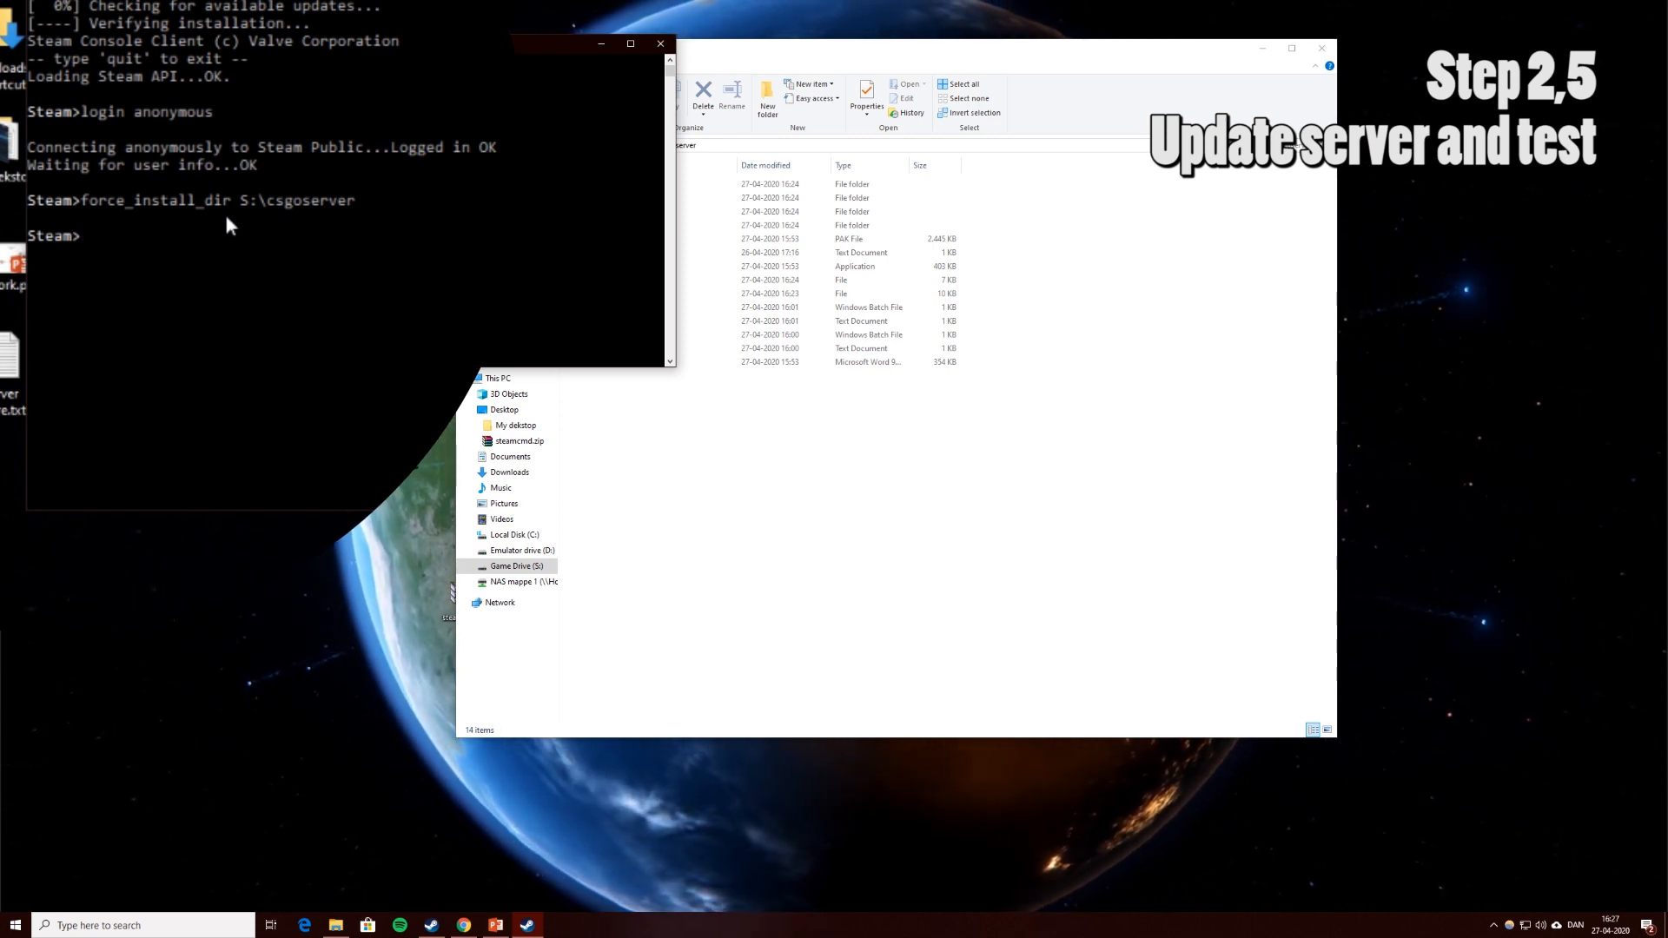
Run app_update 740, which reports already up to date, then exit SteamCMD.
{"action": "type", "text": "a"}
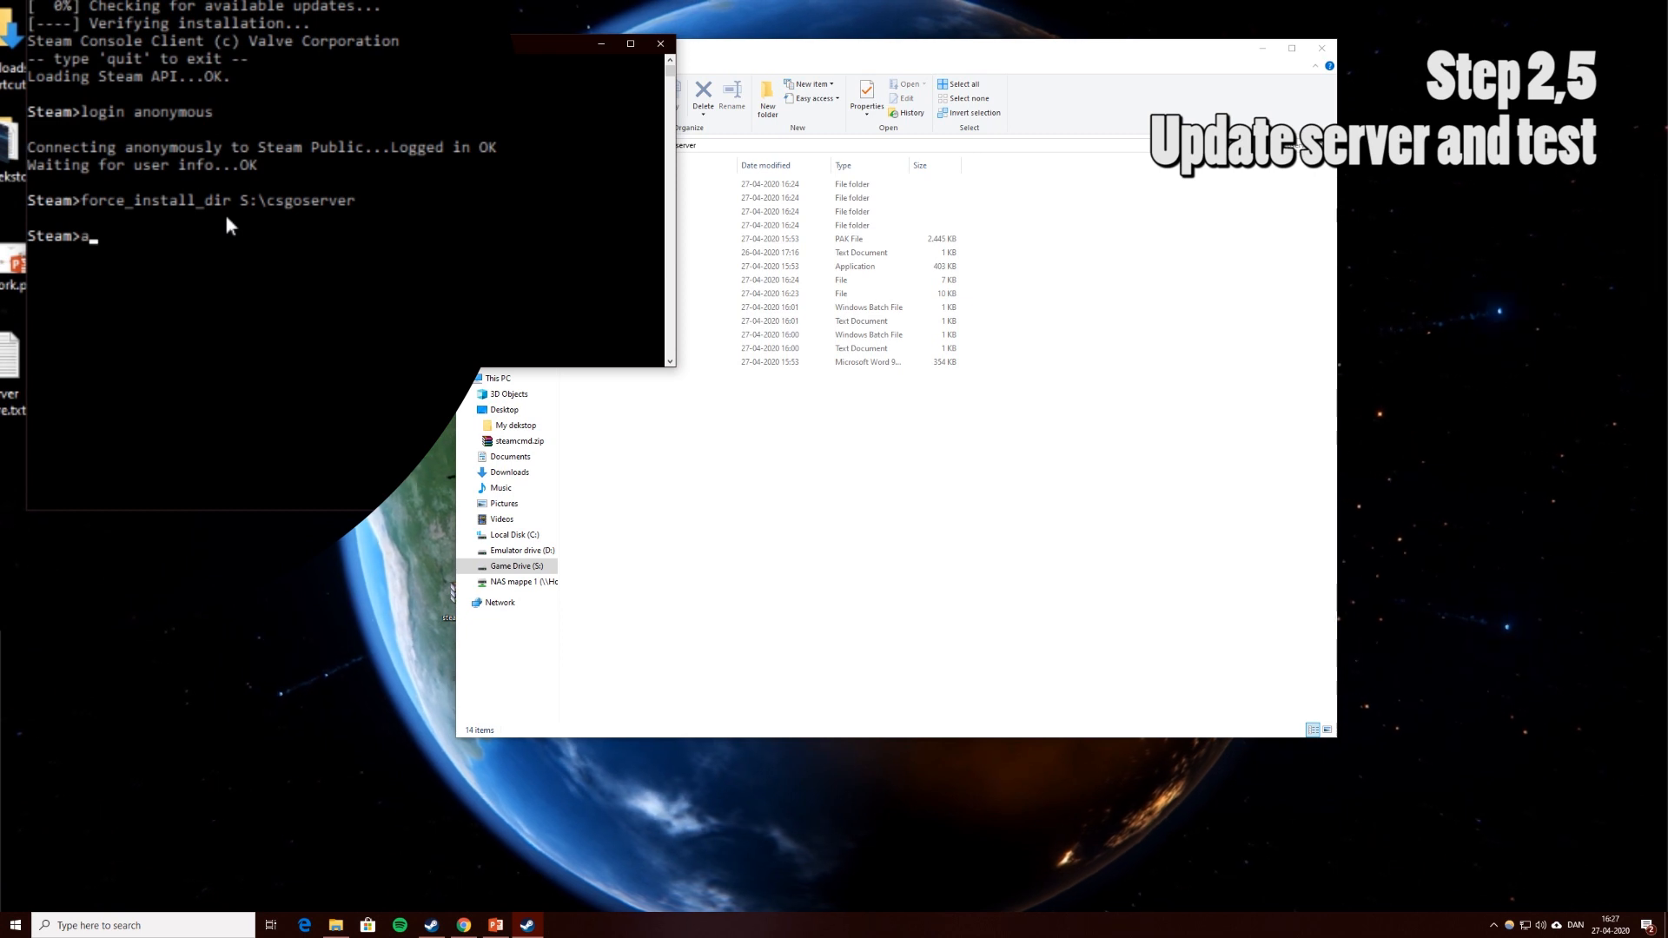
{"action": "type", "text": "pp_upda"}
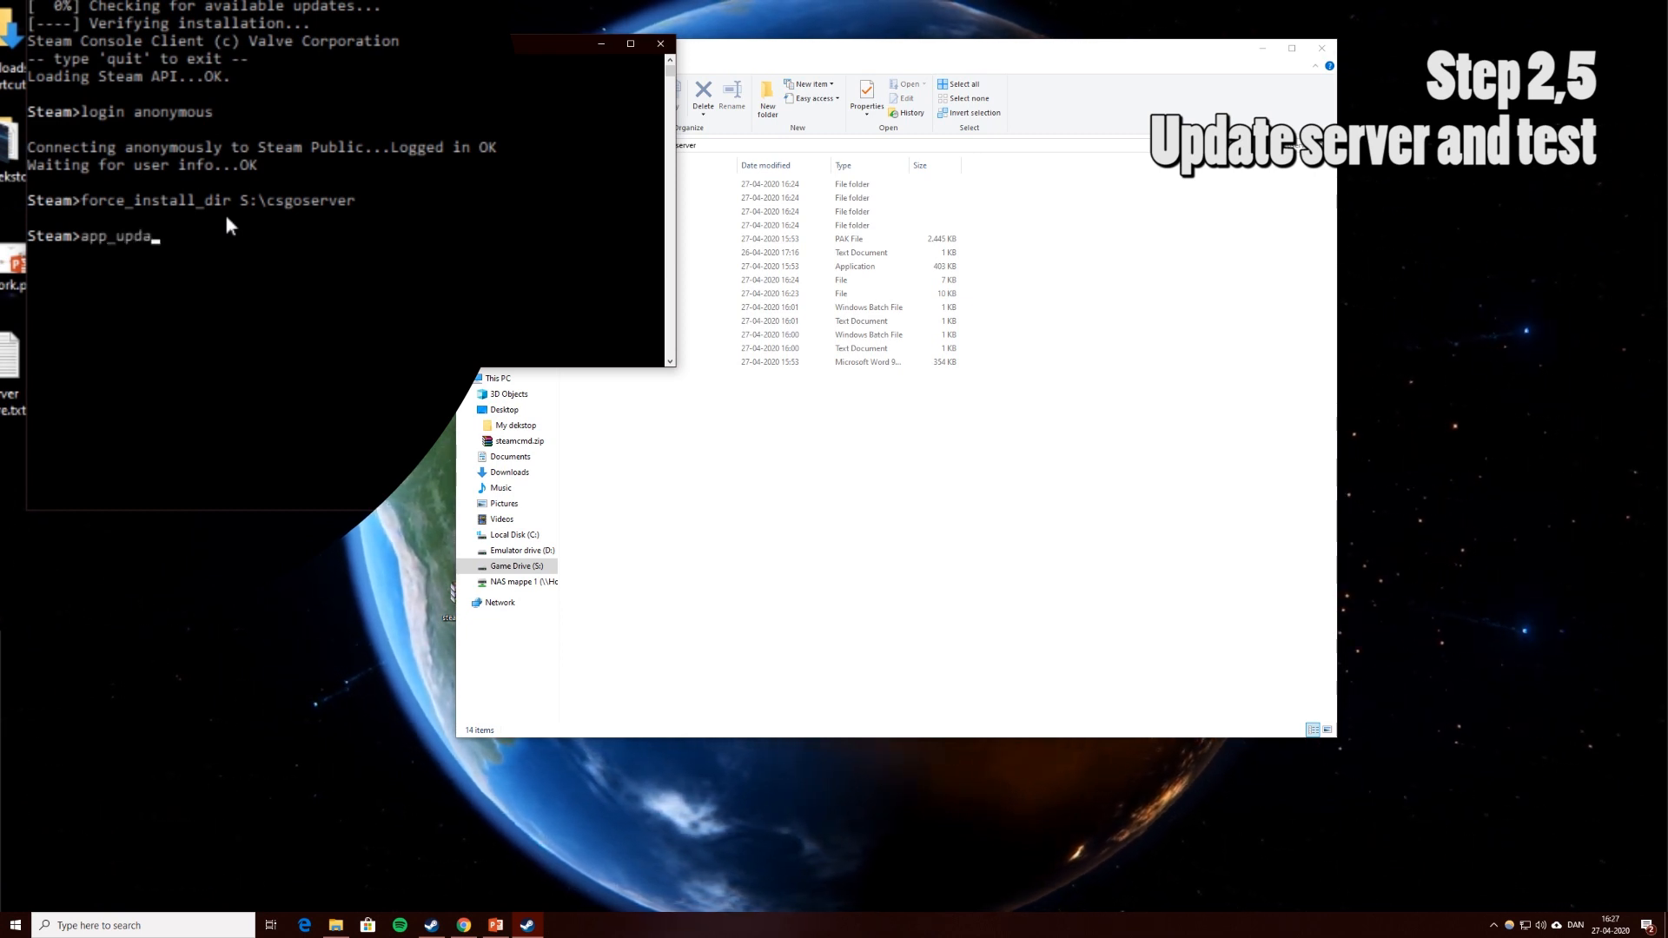
{"action": "type", "text": "te "}
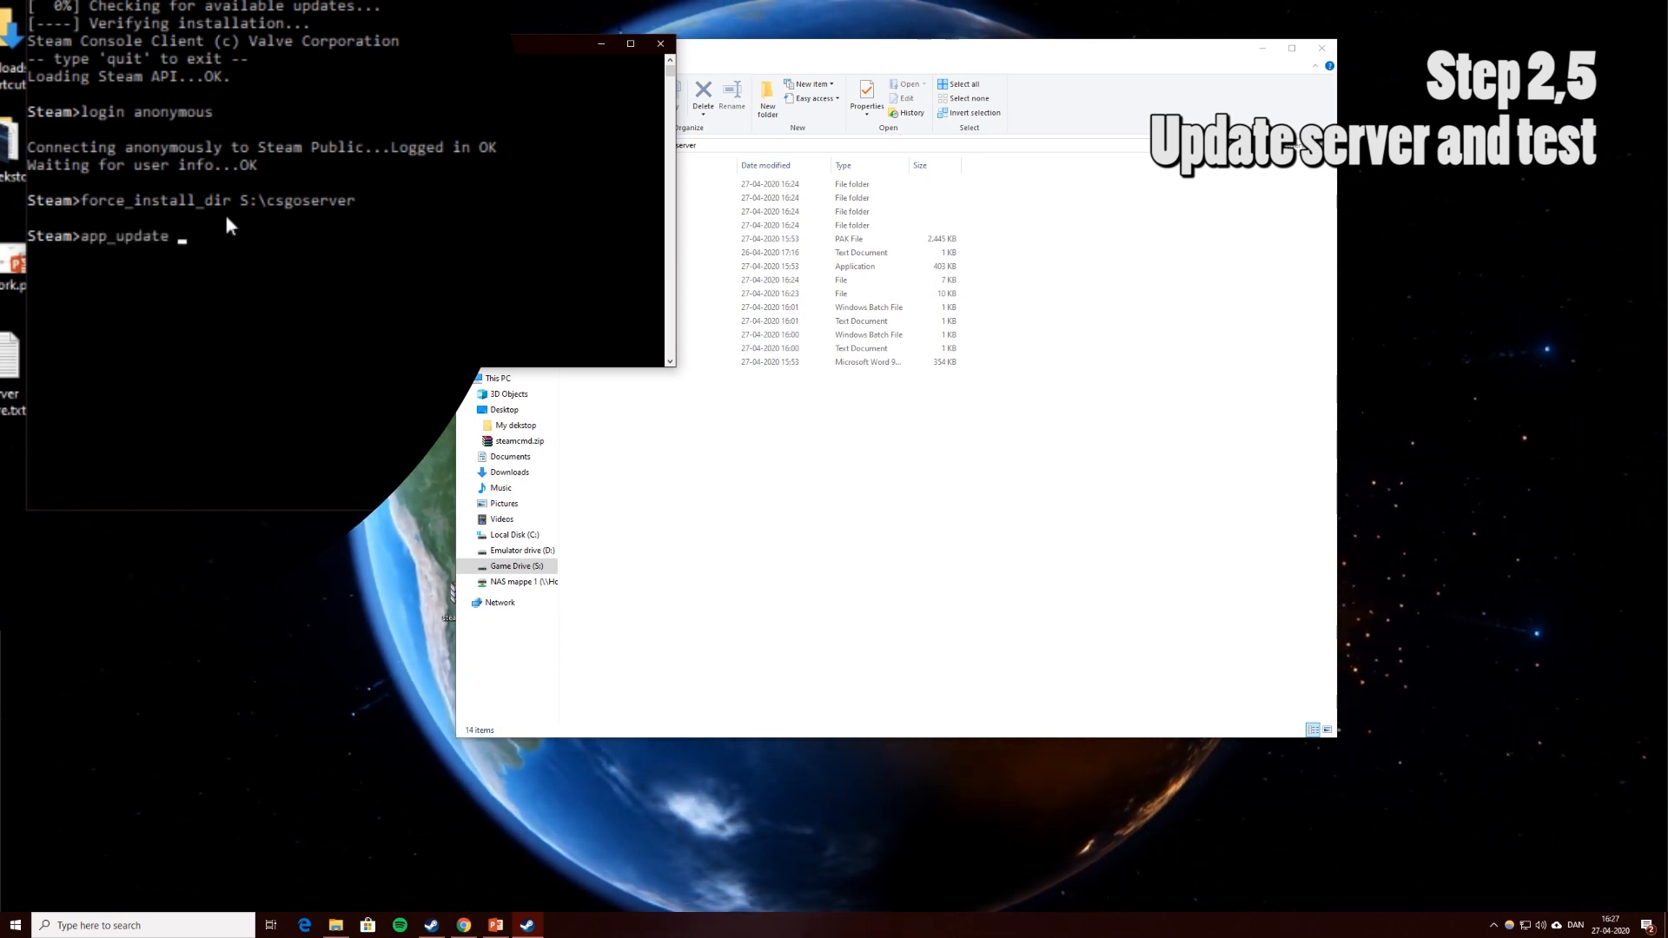
{"action": "type", "text": "740"}
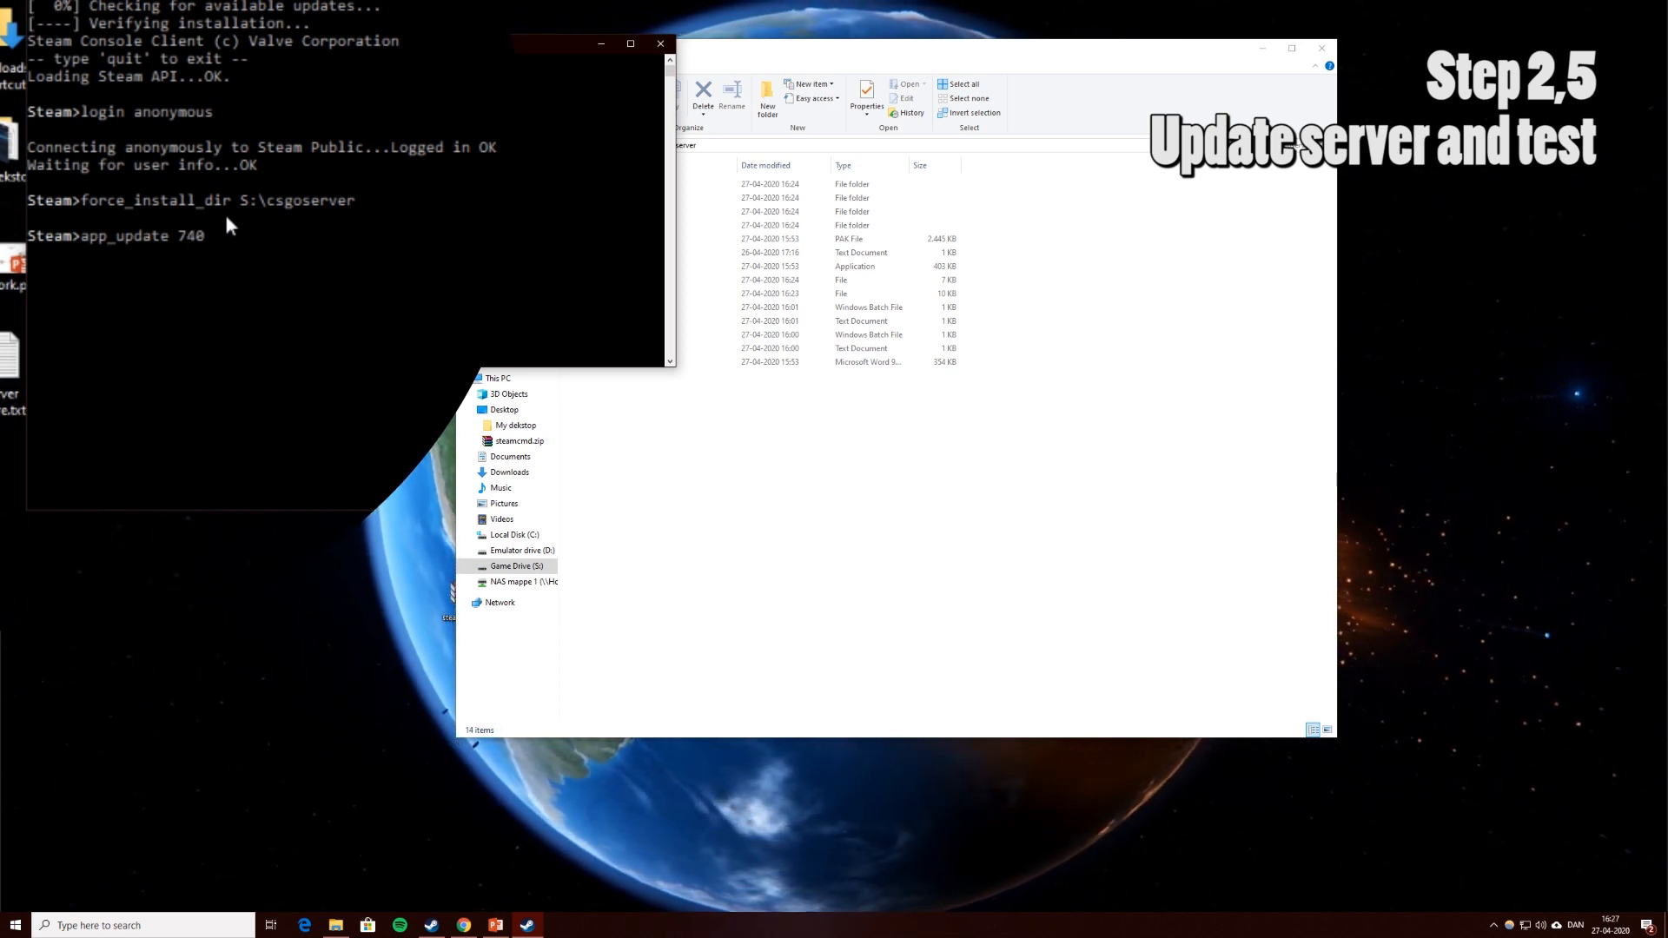
{"action": "key", "text": "Return"}
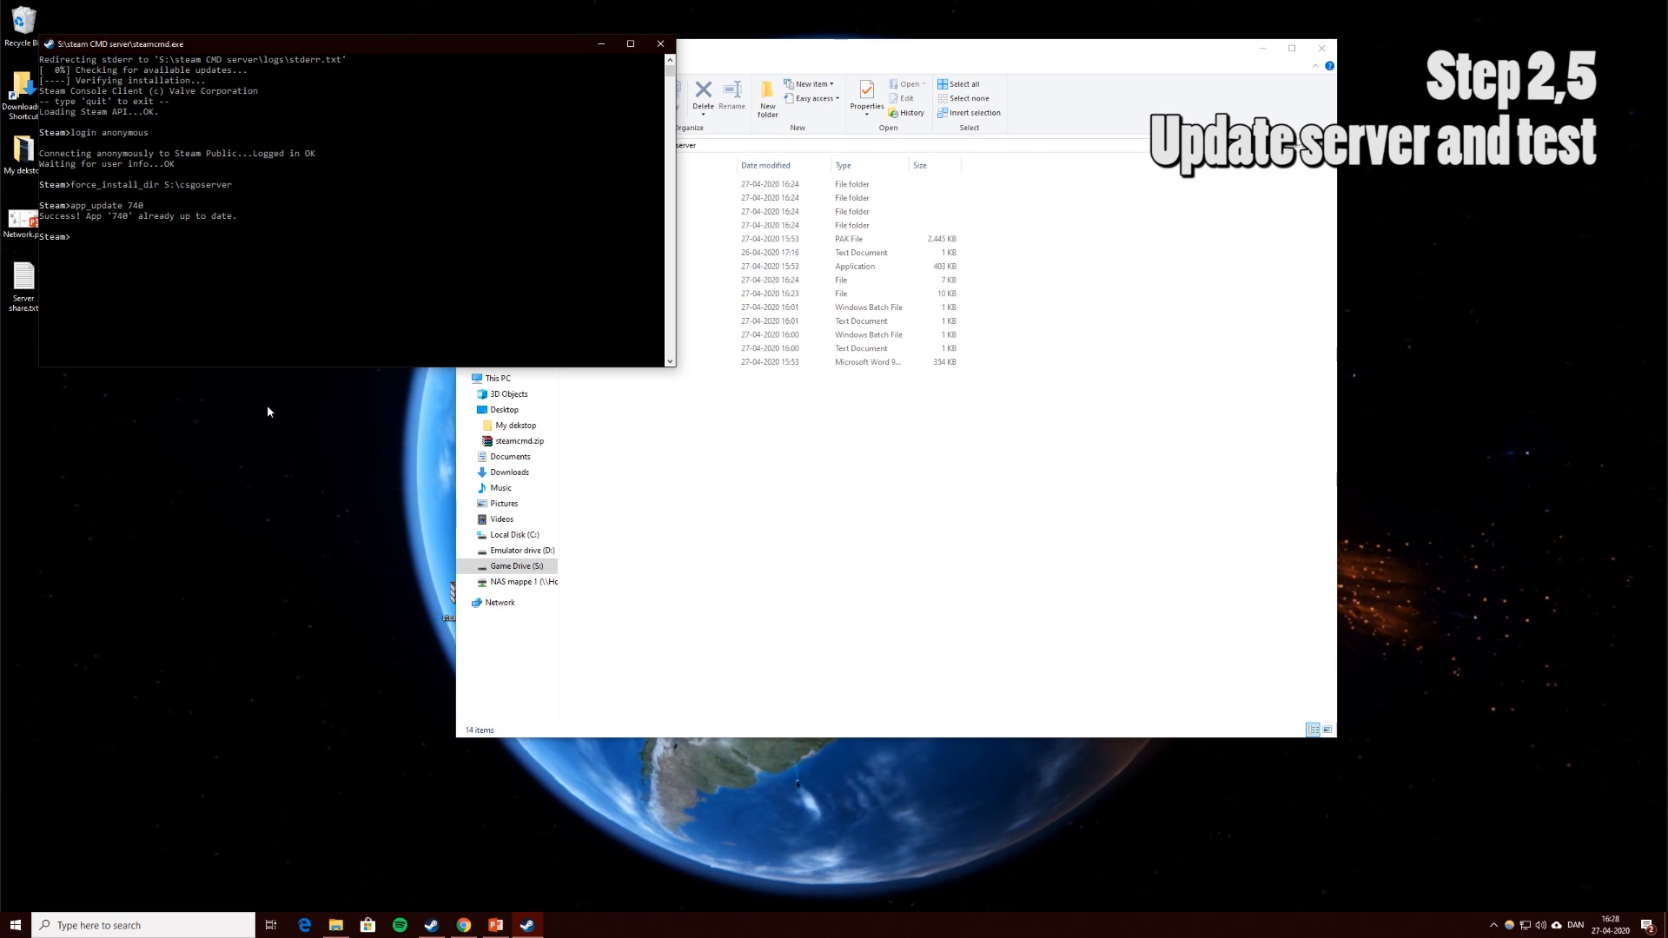
{"action": "type", "text": "exit"}
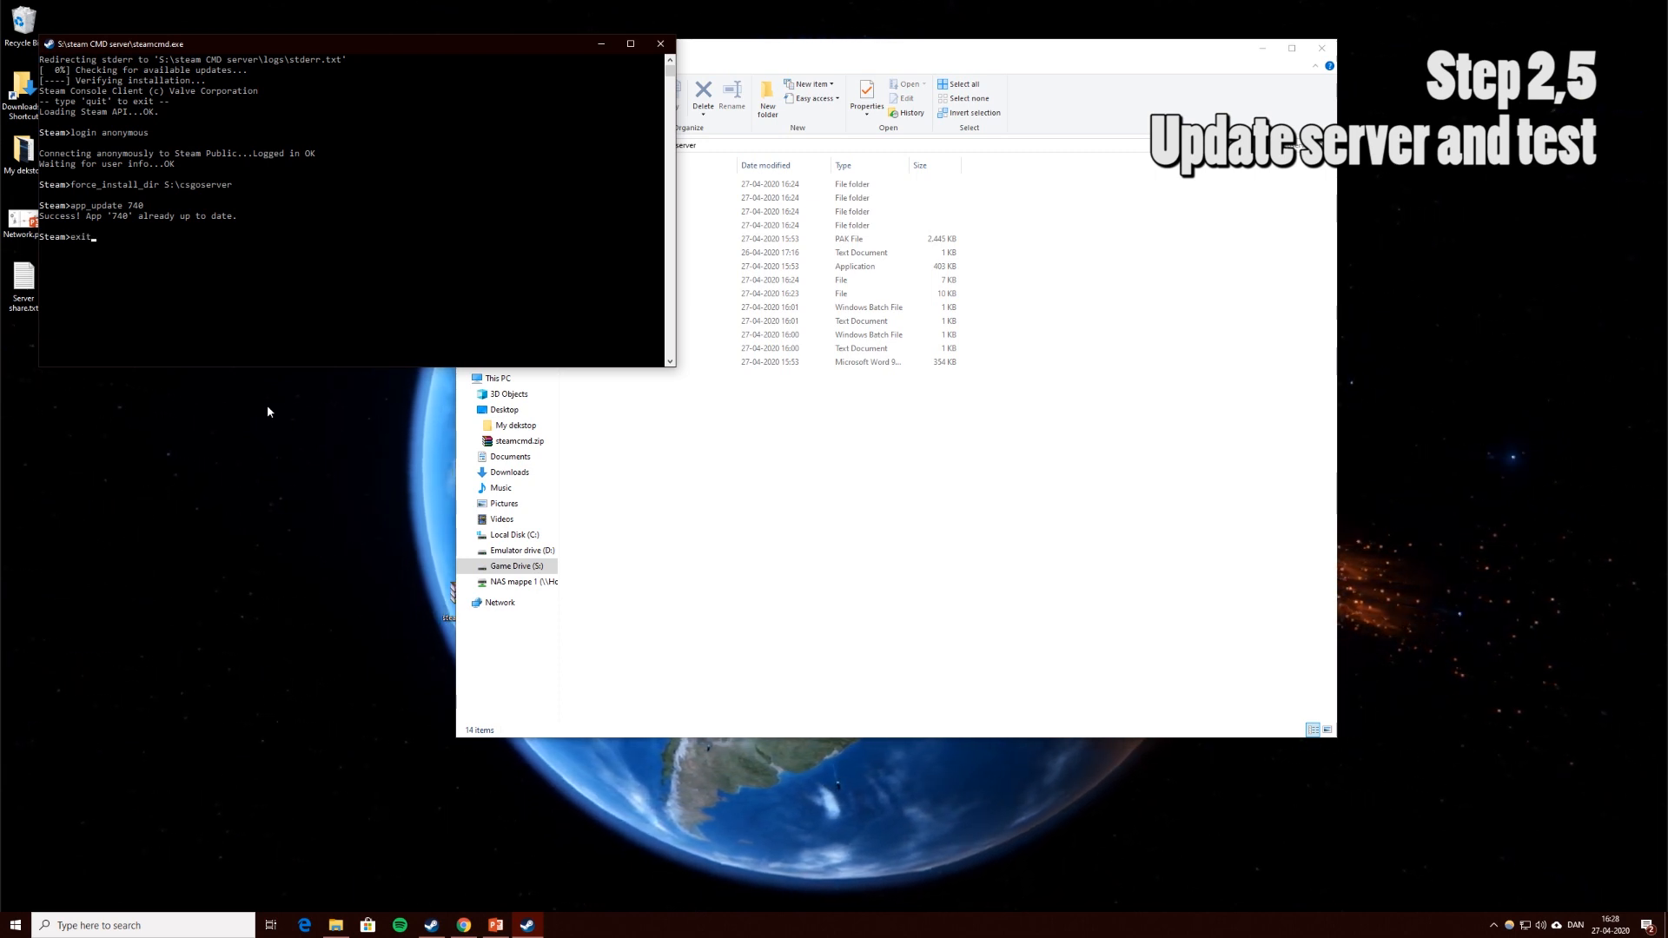
{"action": "key", "text": "Return"}
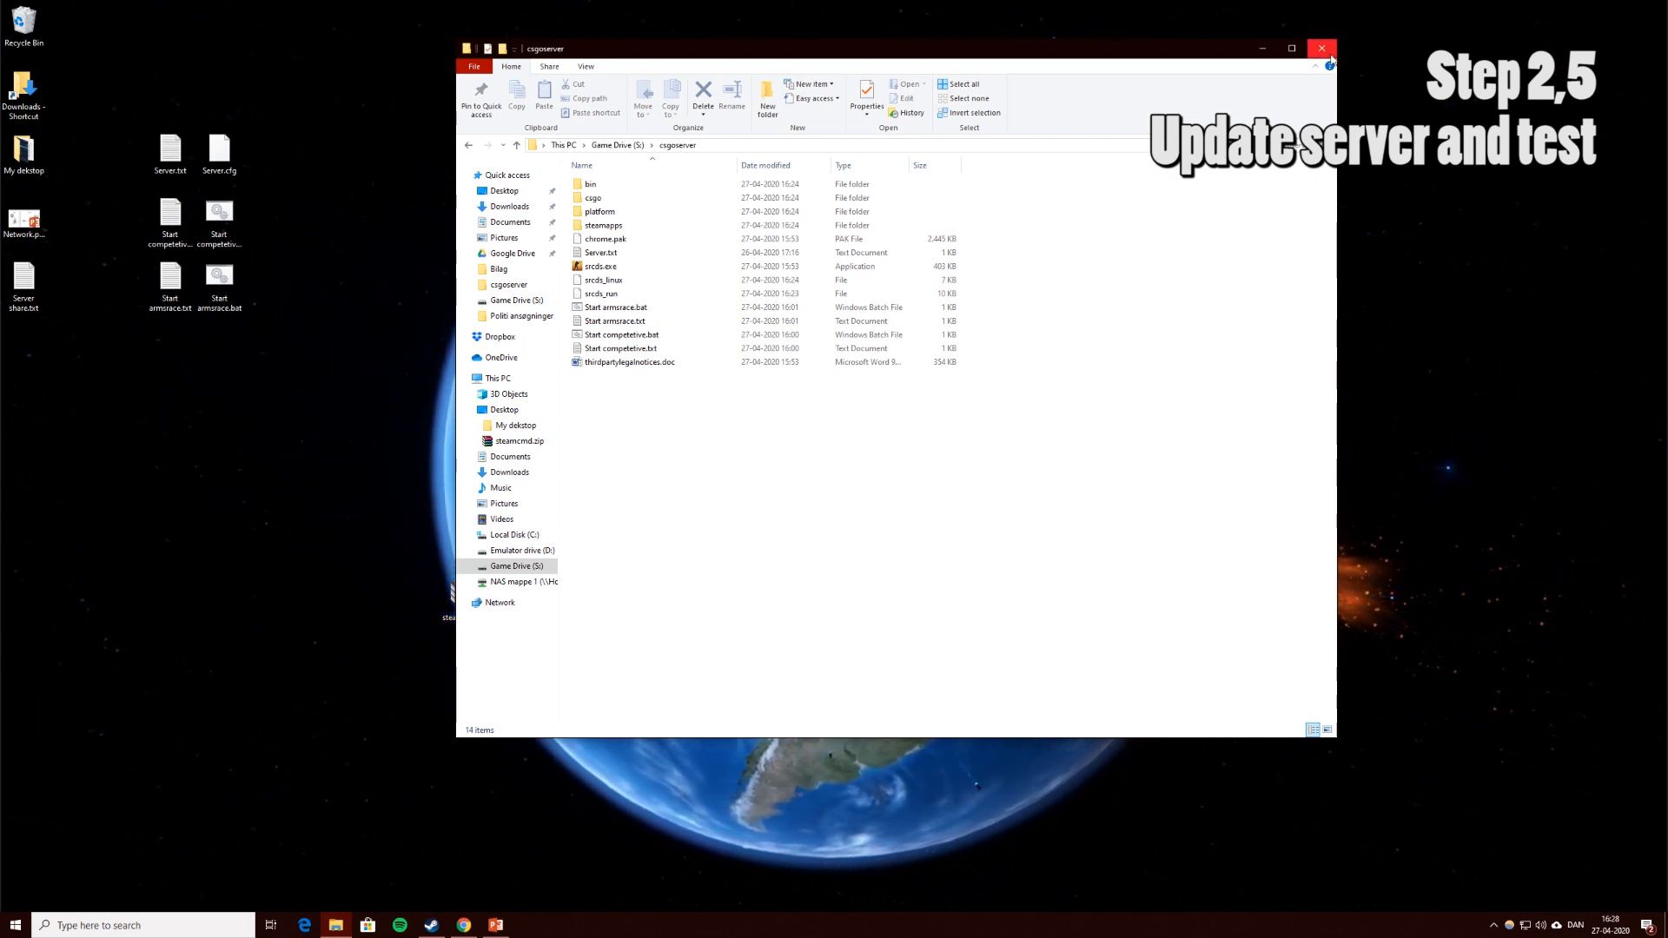
Reopen File Explorer on Game Drive (S:)\csgoserver in a fresh window.
{"action": "left_click", "coordinate": [1331, 57]}
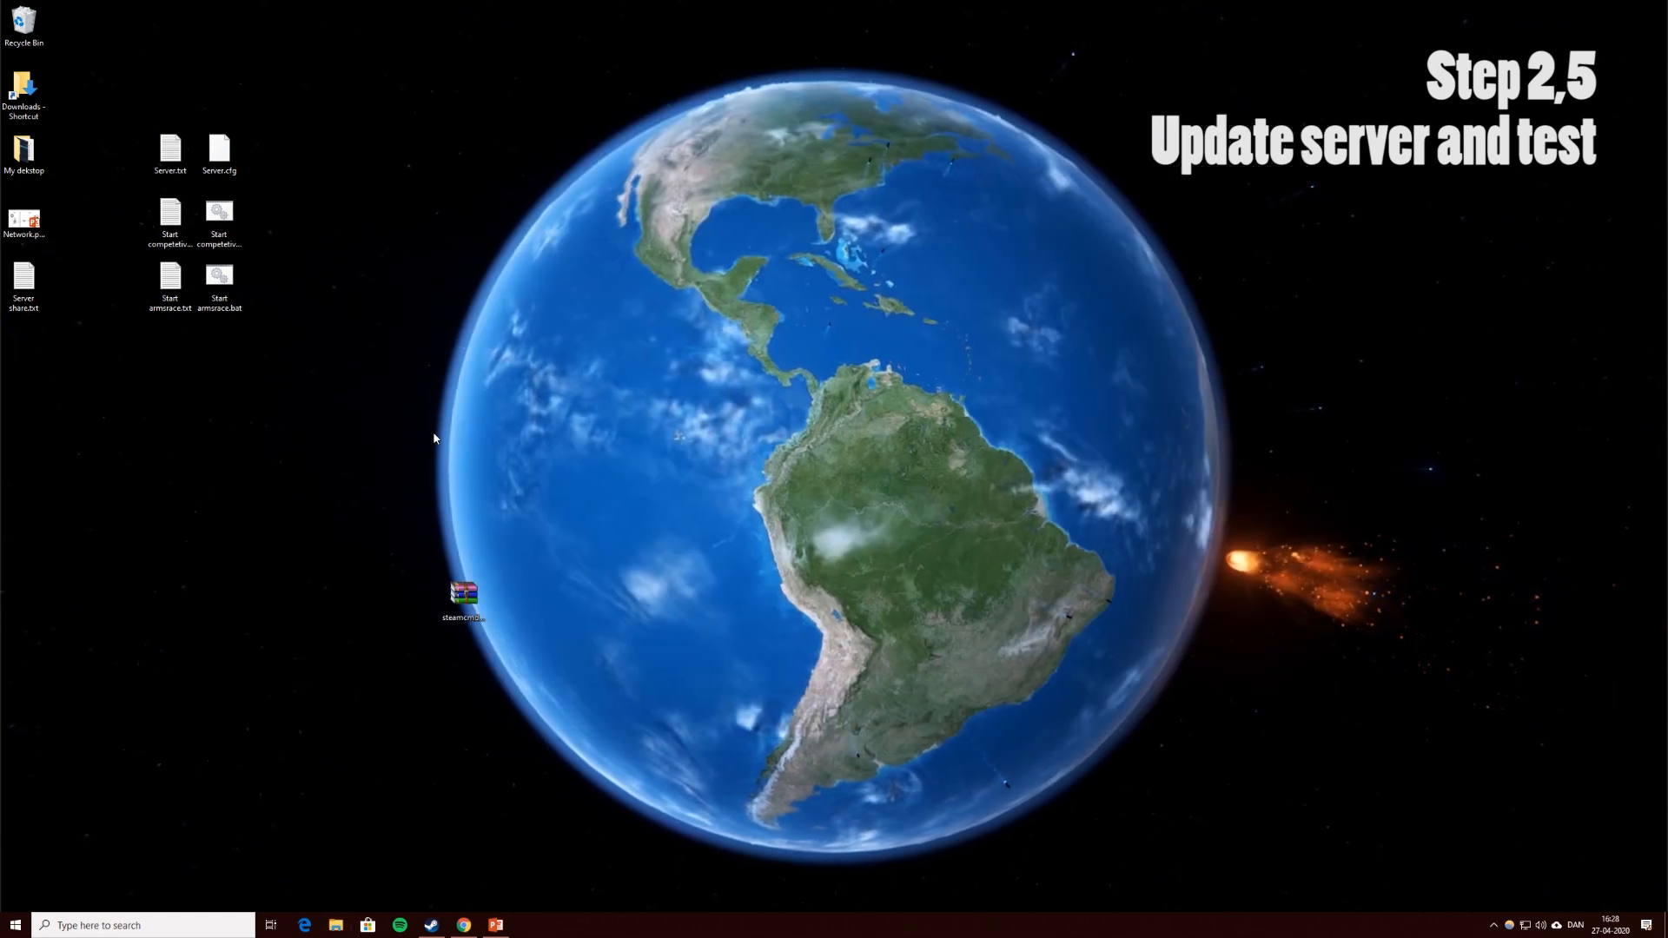
{"action": "left_click", "coordinate": [342, 930]}
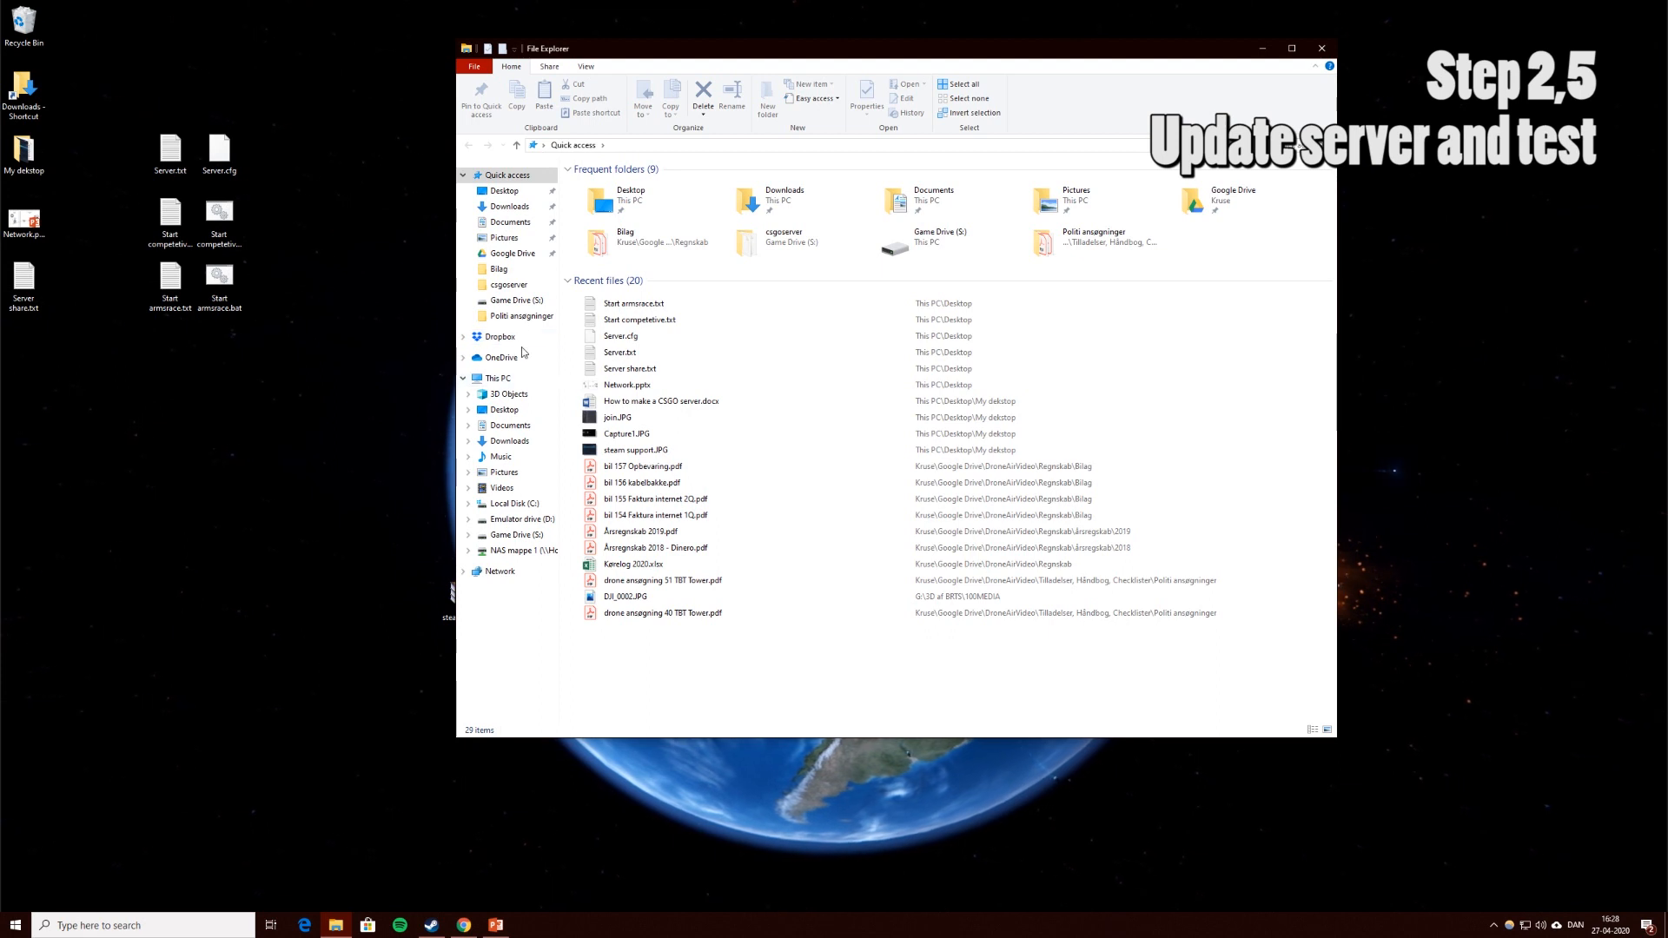
{"action": "left_click", "coordinate": [499, 383]}
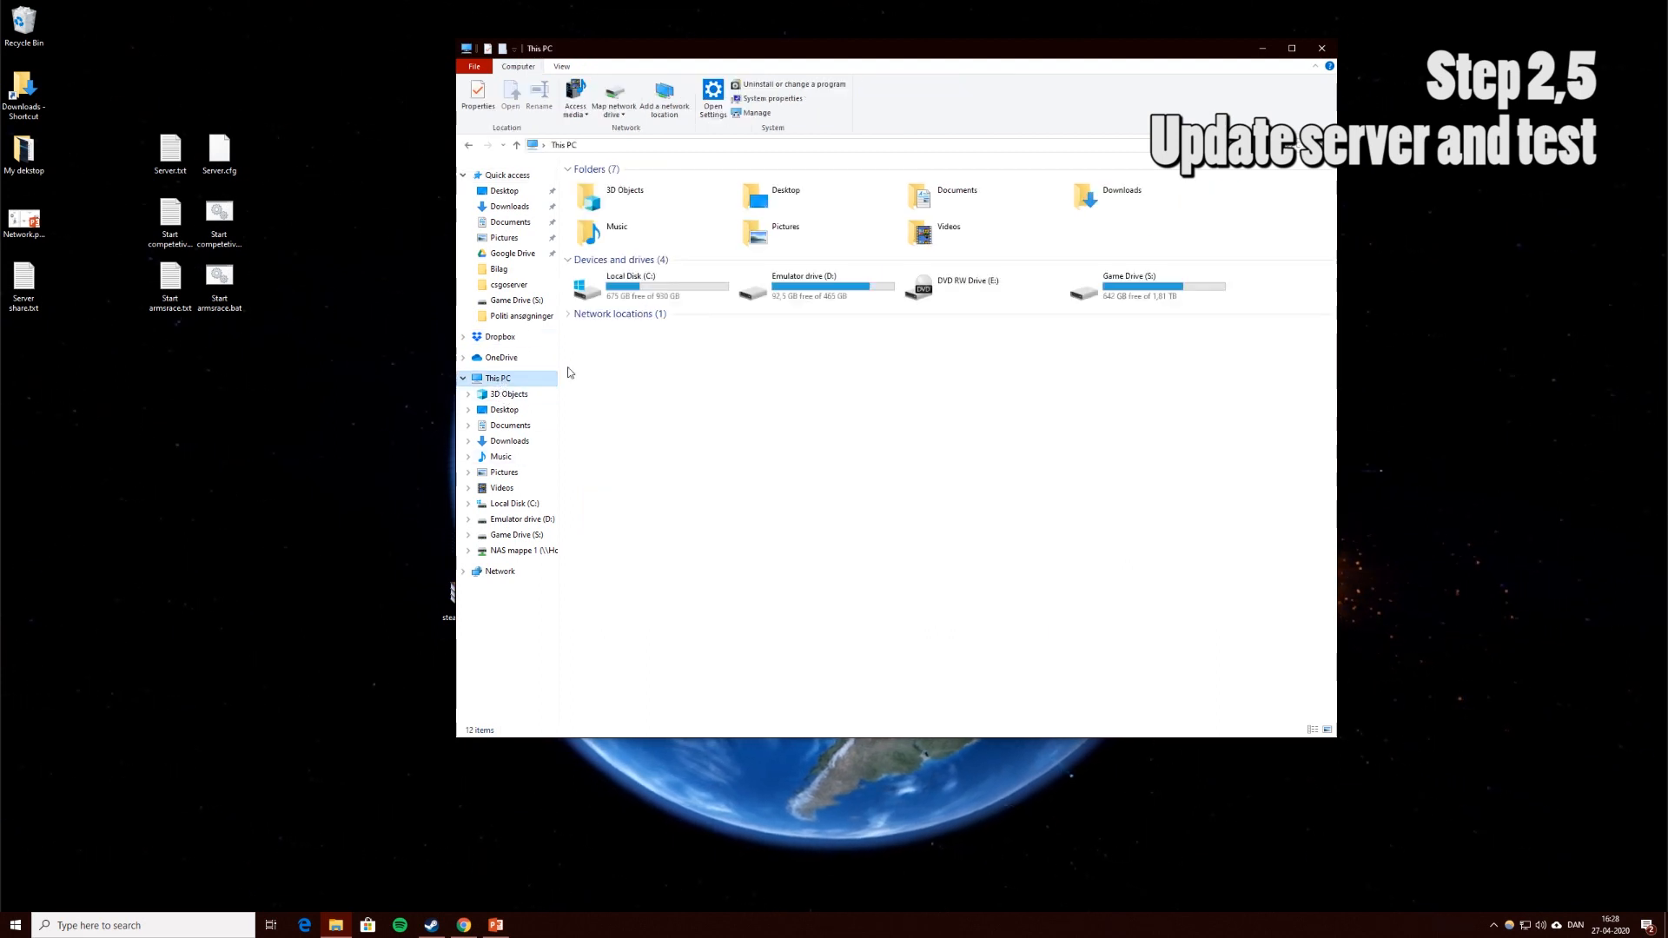
{"action": "double_click", "coordinate": [1126, 294]}
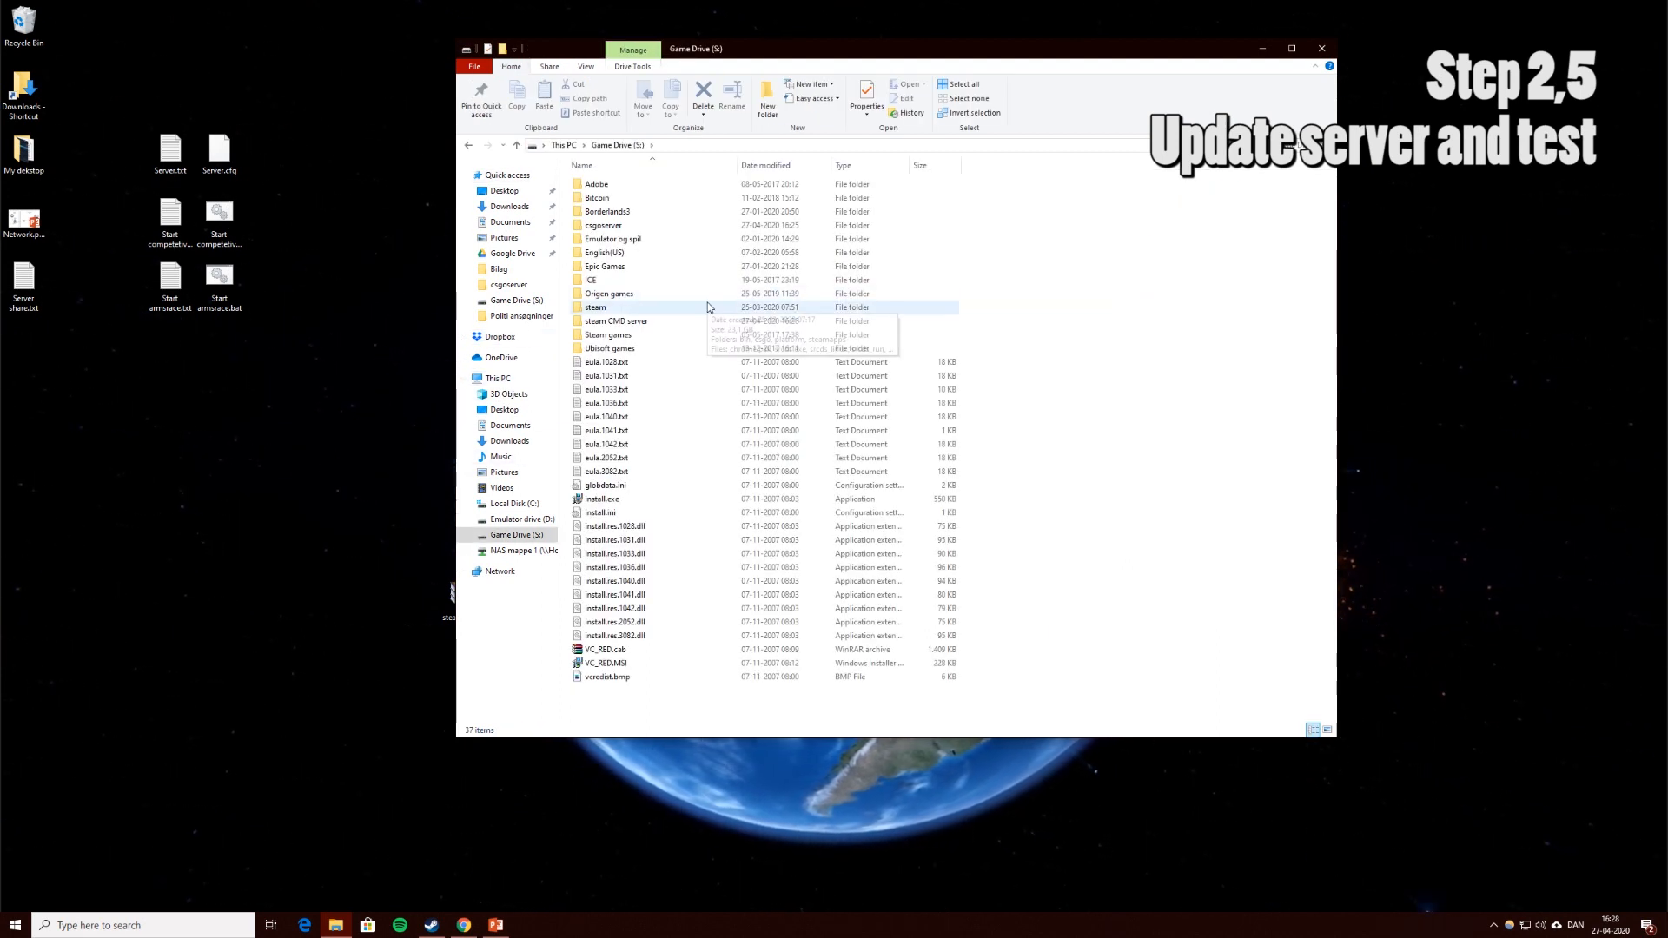
{"action": "double_click", "coordinate": [643, 225]}
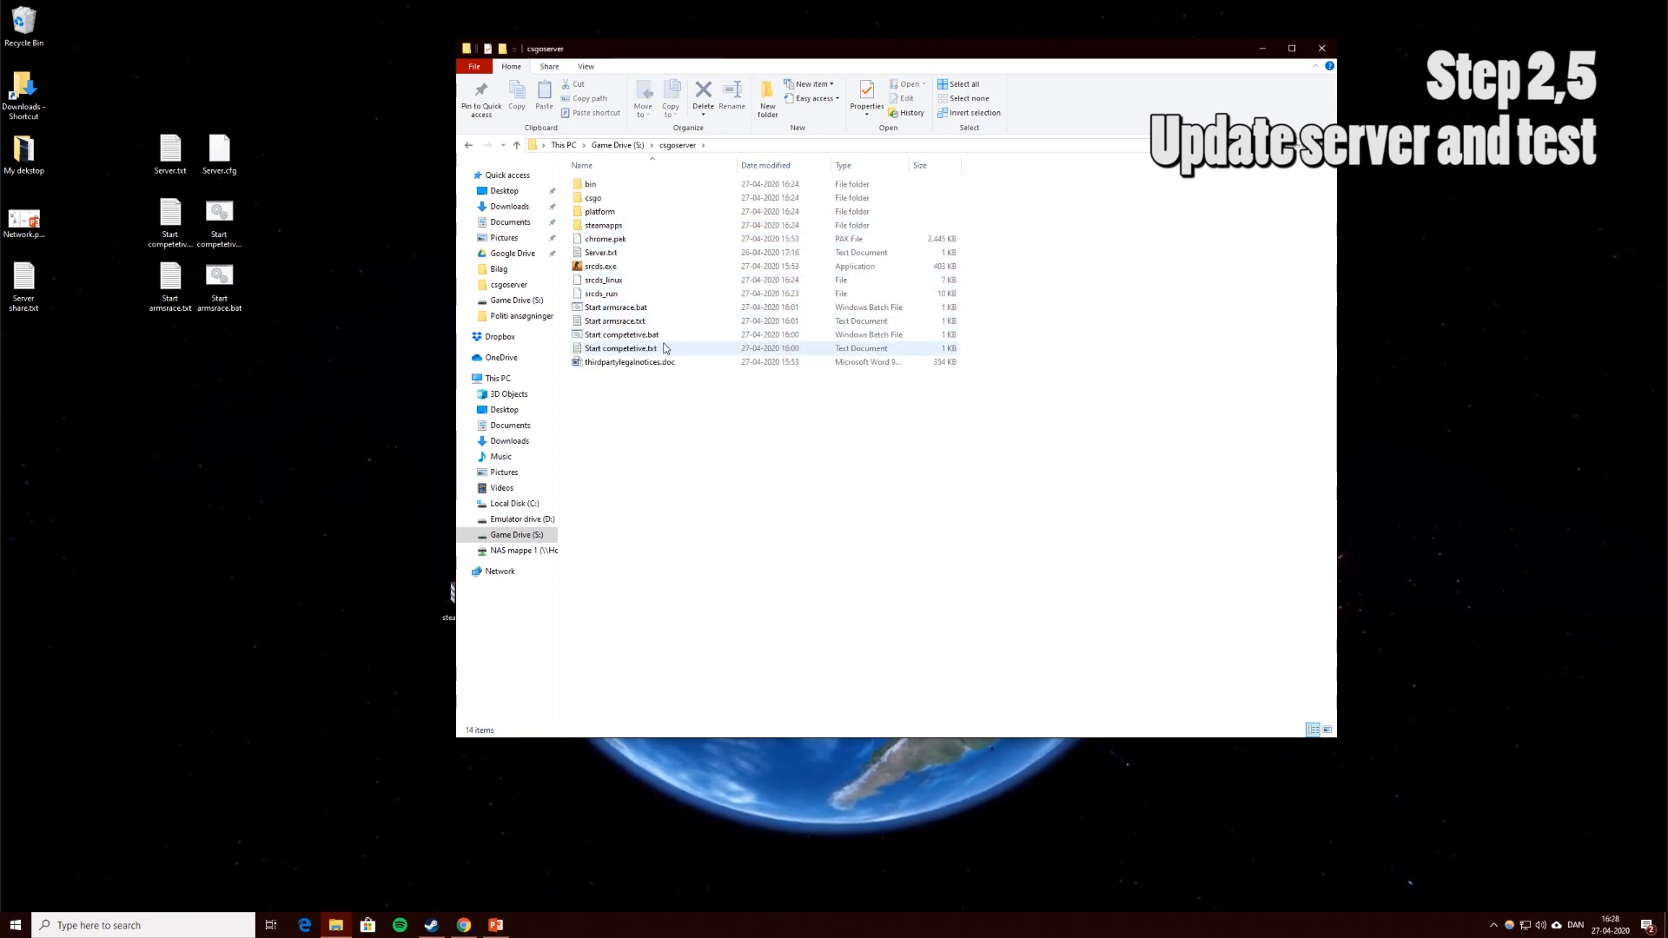
Launch Counter-Strike: Global Offensive from the Steam library, then return to the csgoserver folder.
{"action": "left_click", "coordinate": [429, 922]}
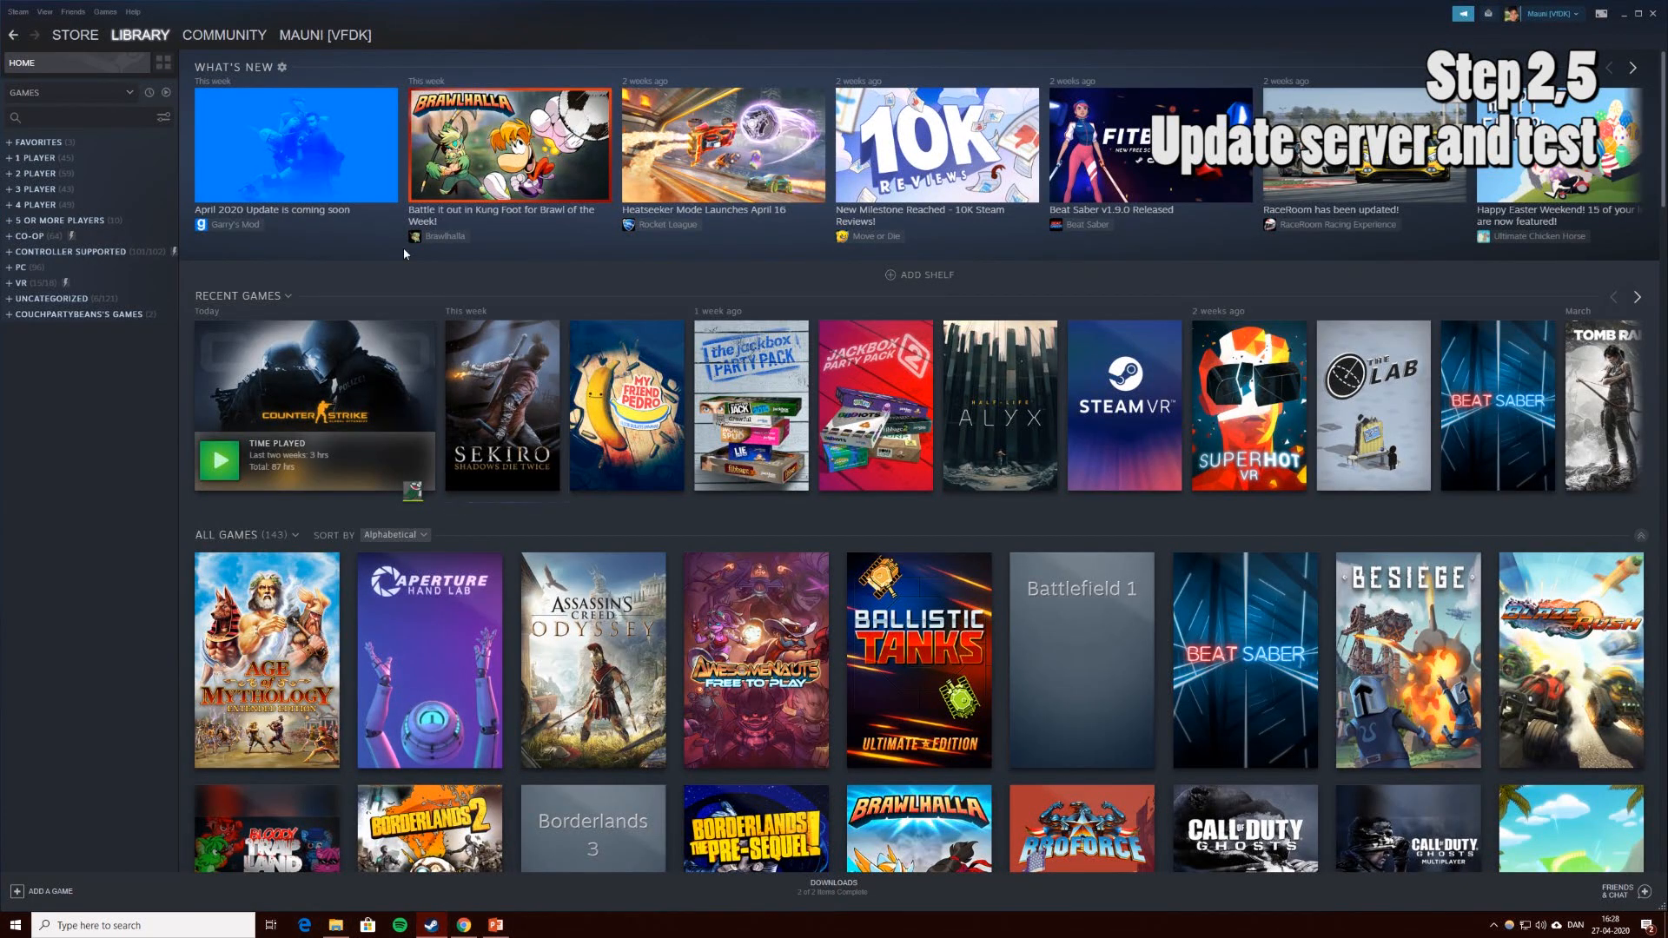
{"action": "left_click", "coordinate": [222, 474]}
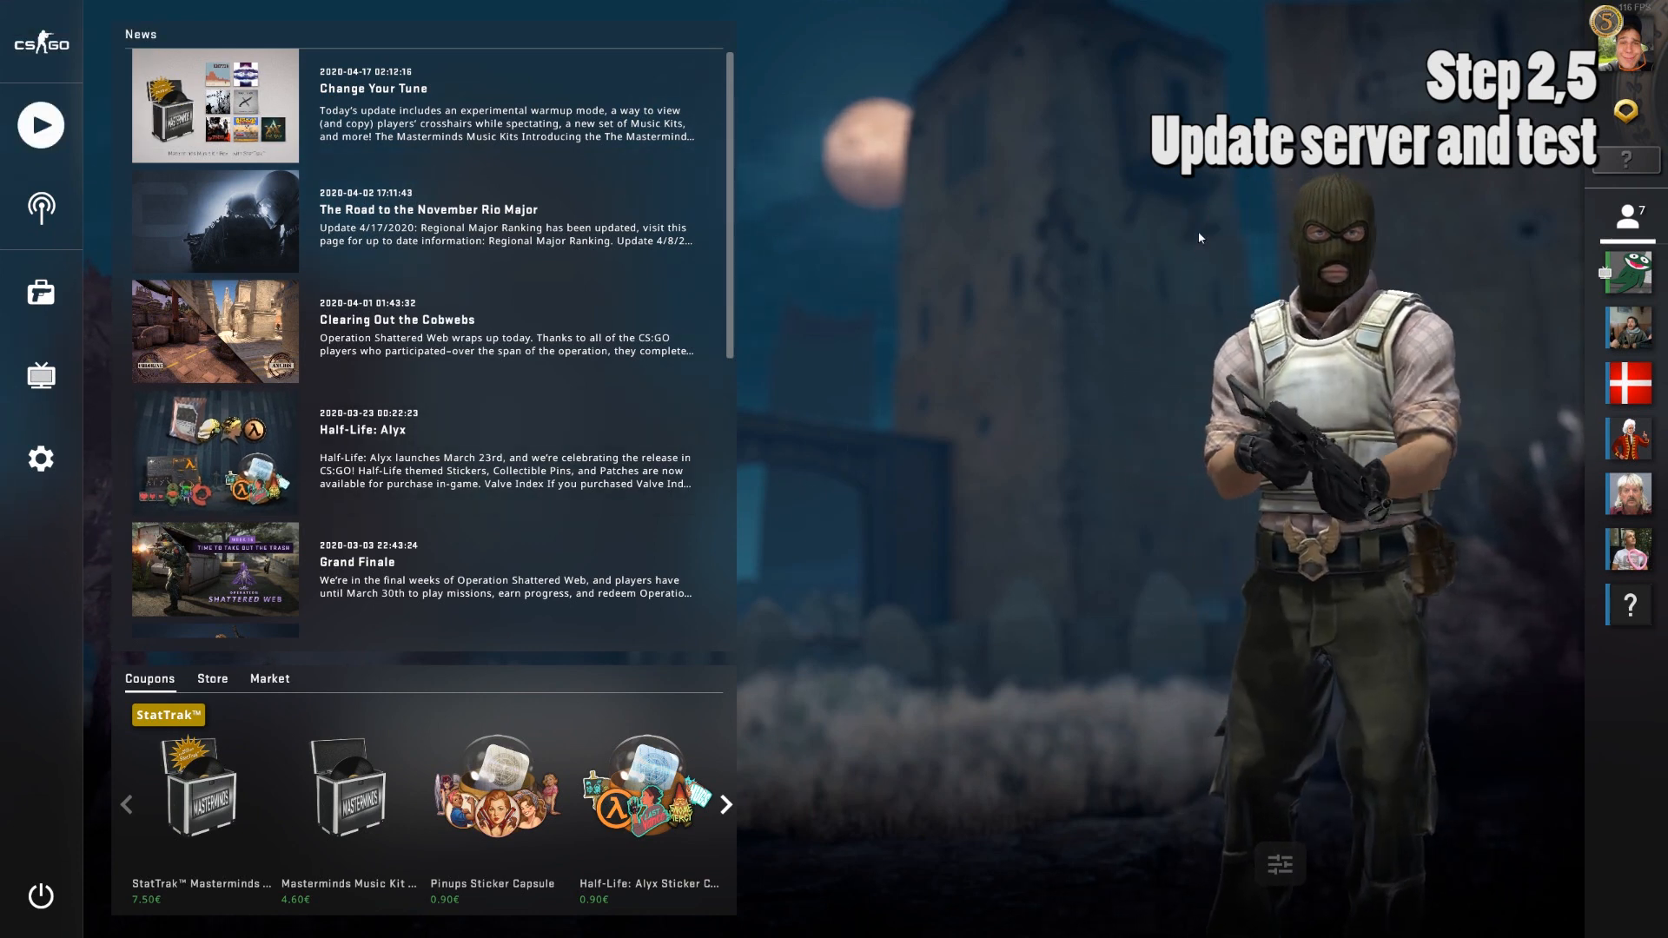
{"action": "key", "text": "super"}
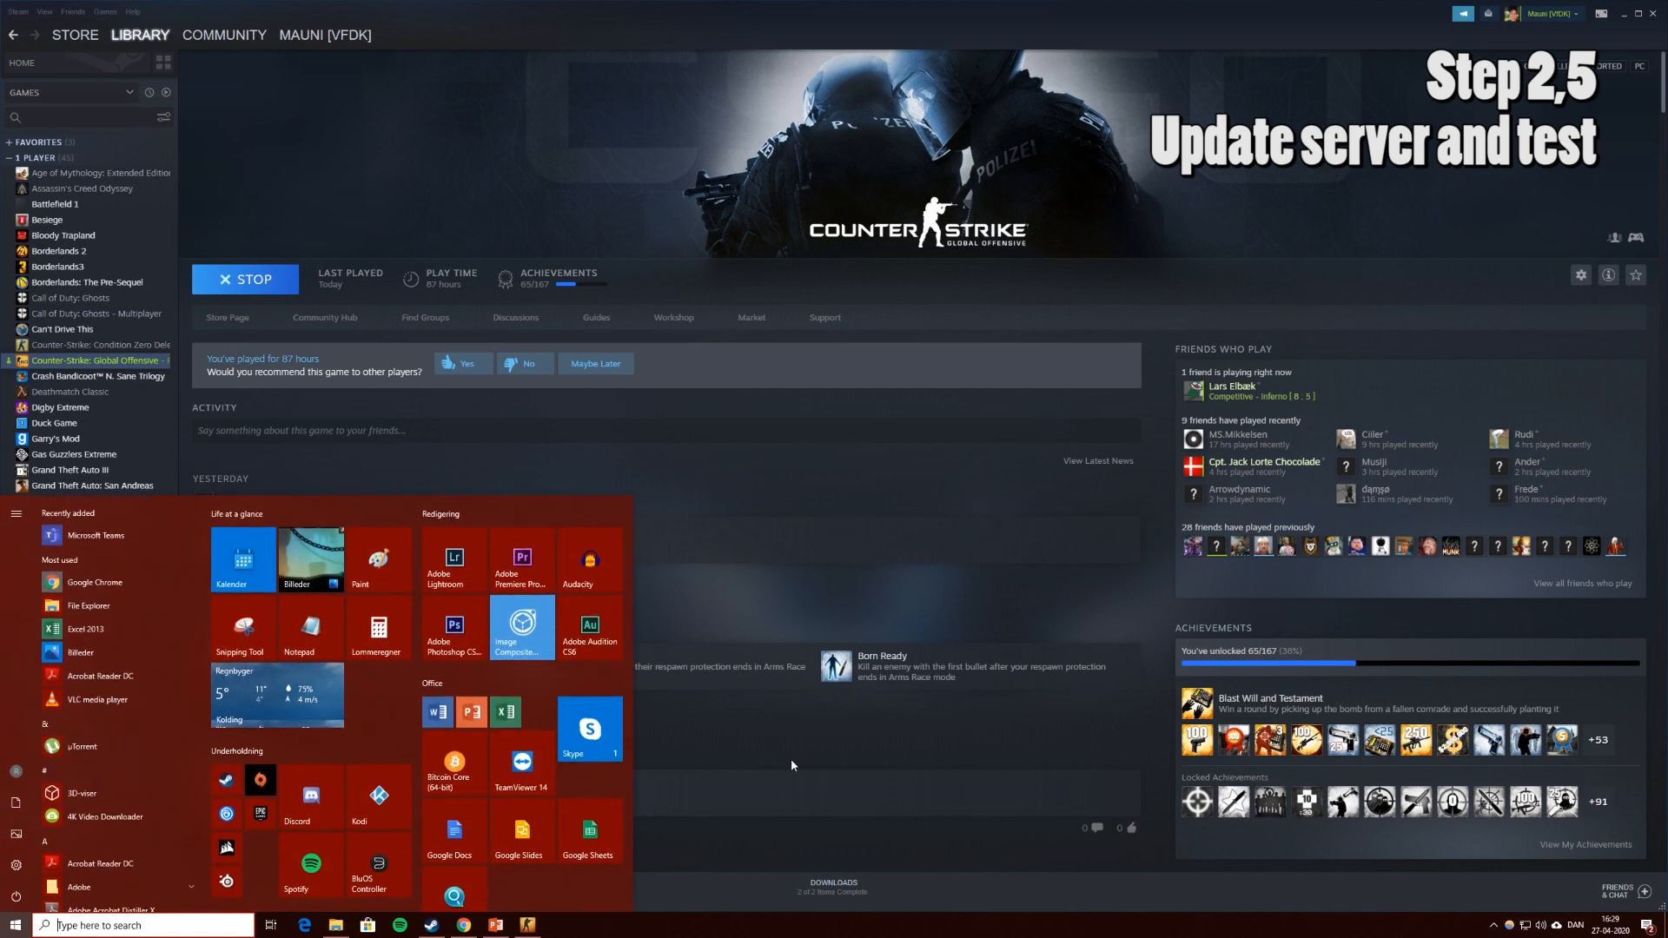
{"action": "left_click", "coordinate": [791, 765]}
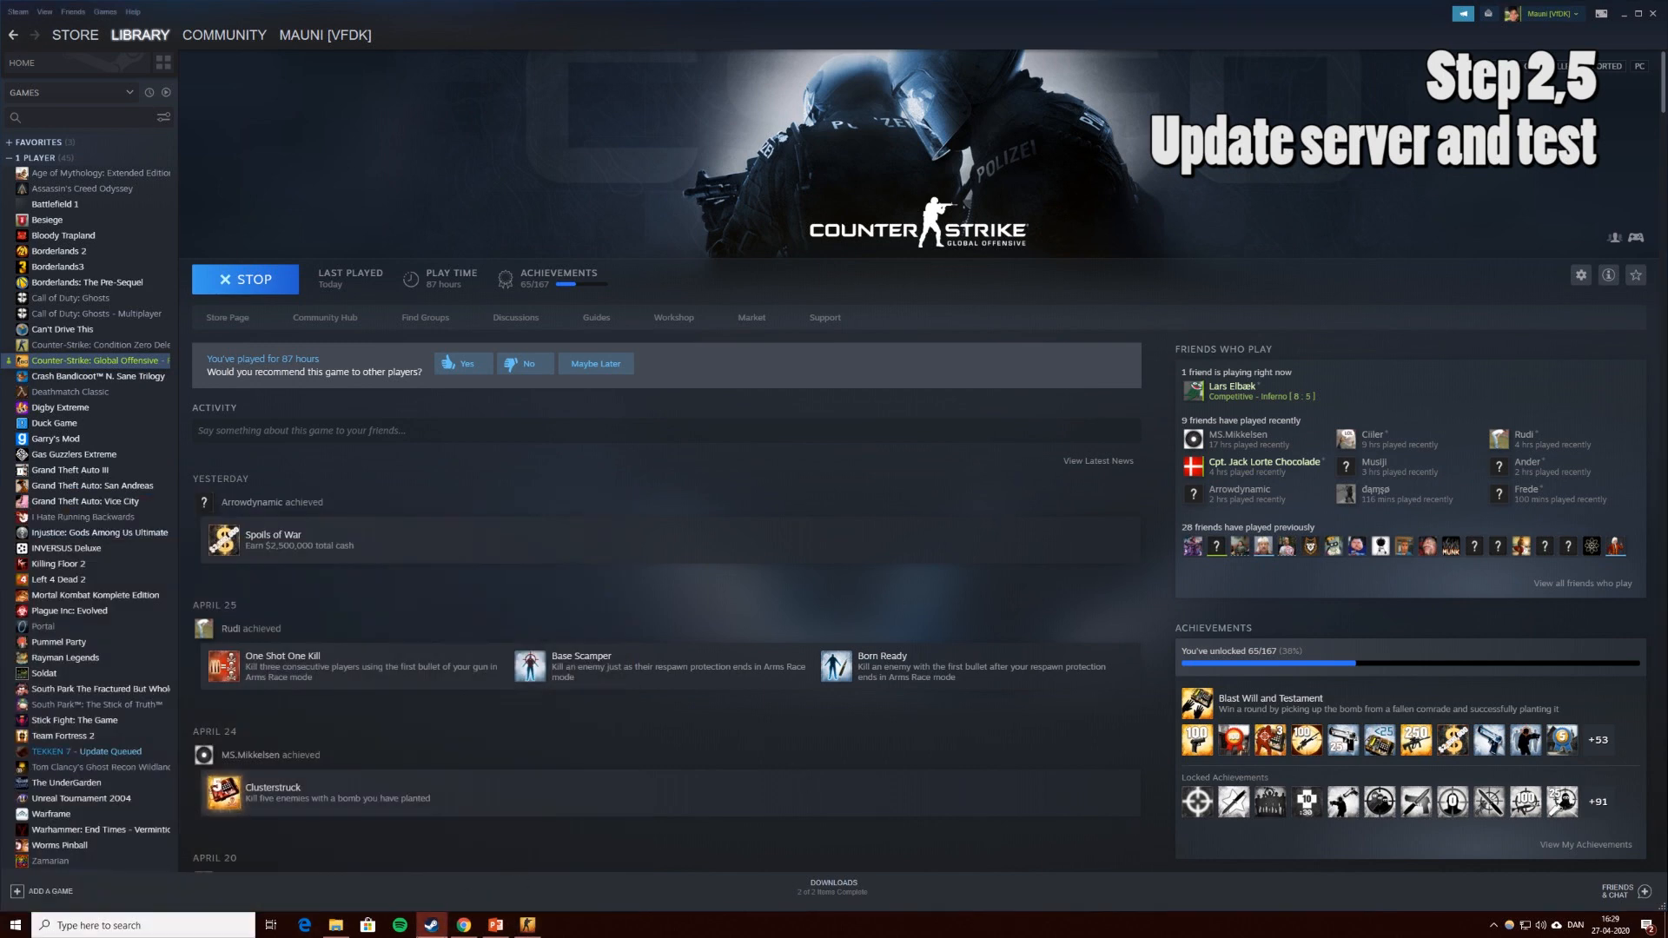
{"action": "left_click", "coordinate": [337, 926]}
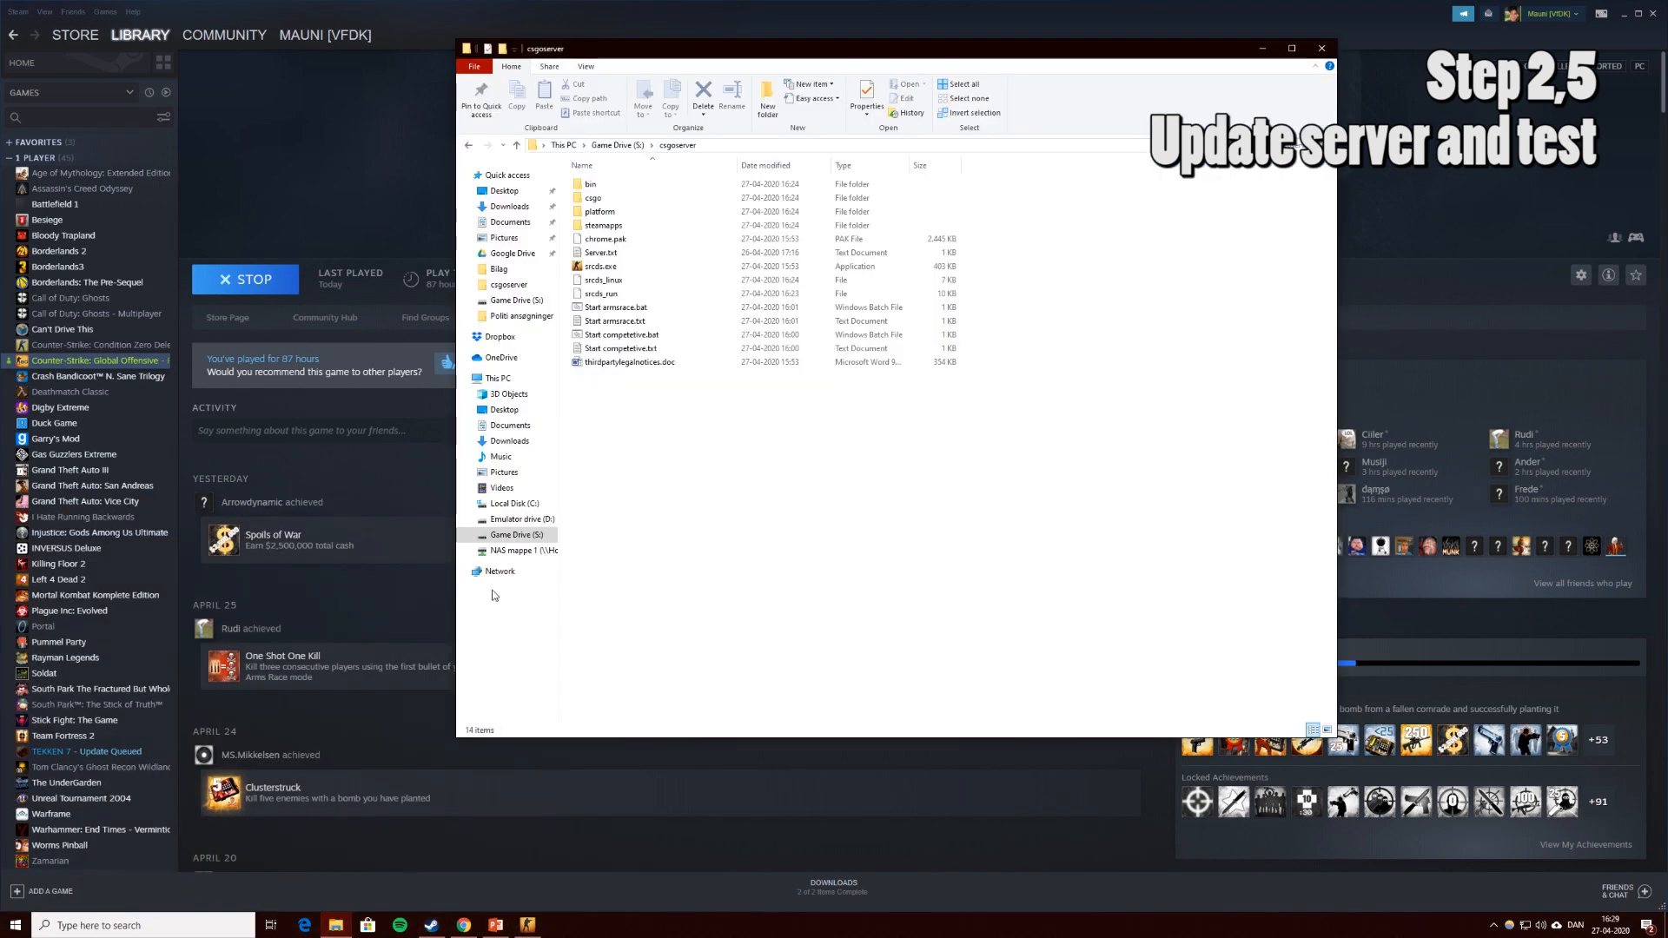
Run Start armsrace.bat to launch the ar_shoots server, raise its console, and return to CS:GO.
{"action": "double_click", "coordinate": [617, 309]}
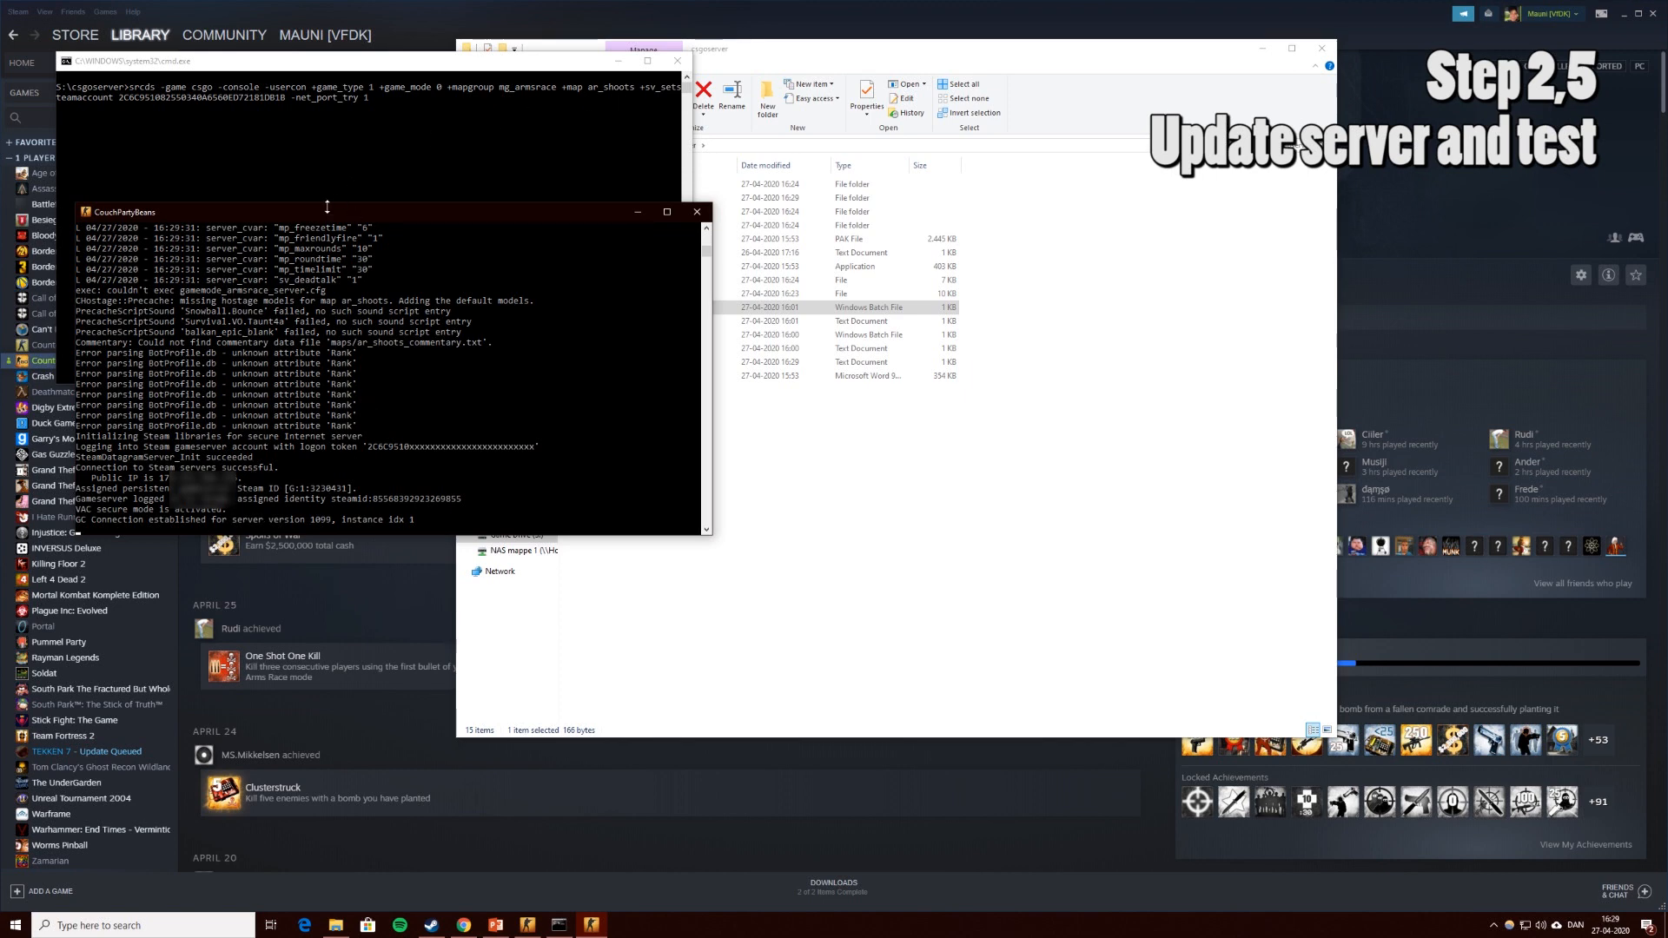
{"action": "left_click_drag", "start_coordinate": [335, 217], "coordinate": [309, 75]}
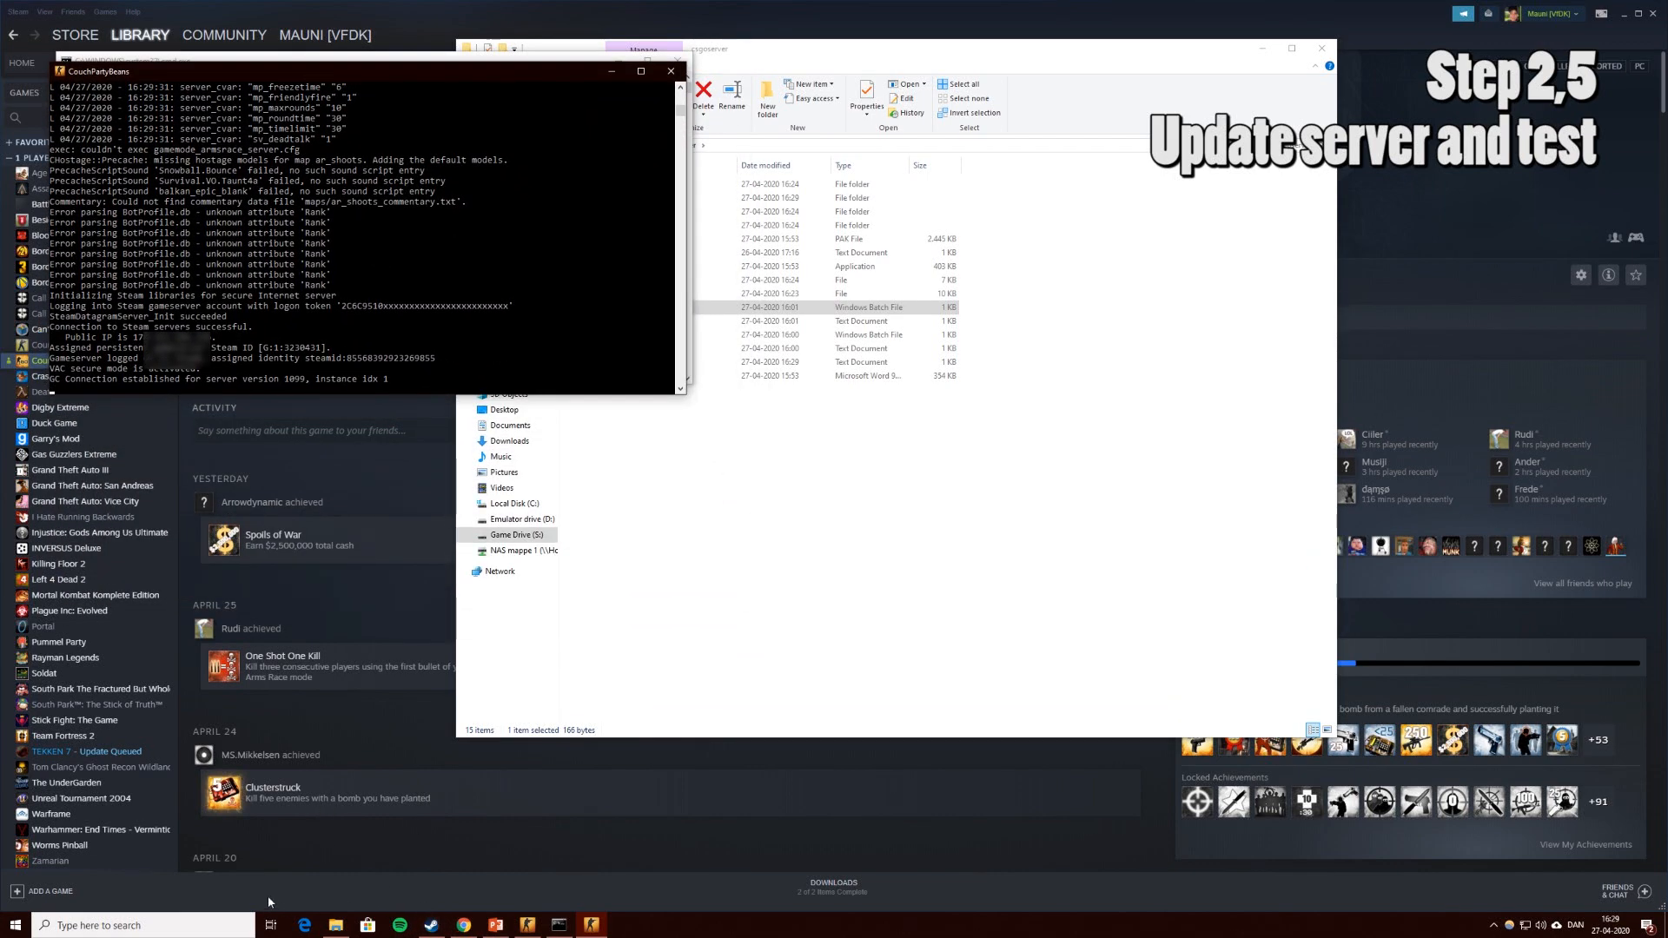
{"action": "left_click", "coordinate": [529, 927]}
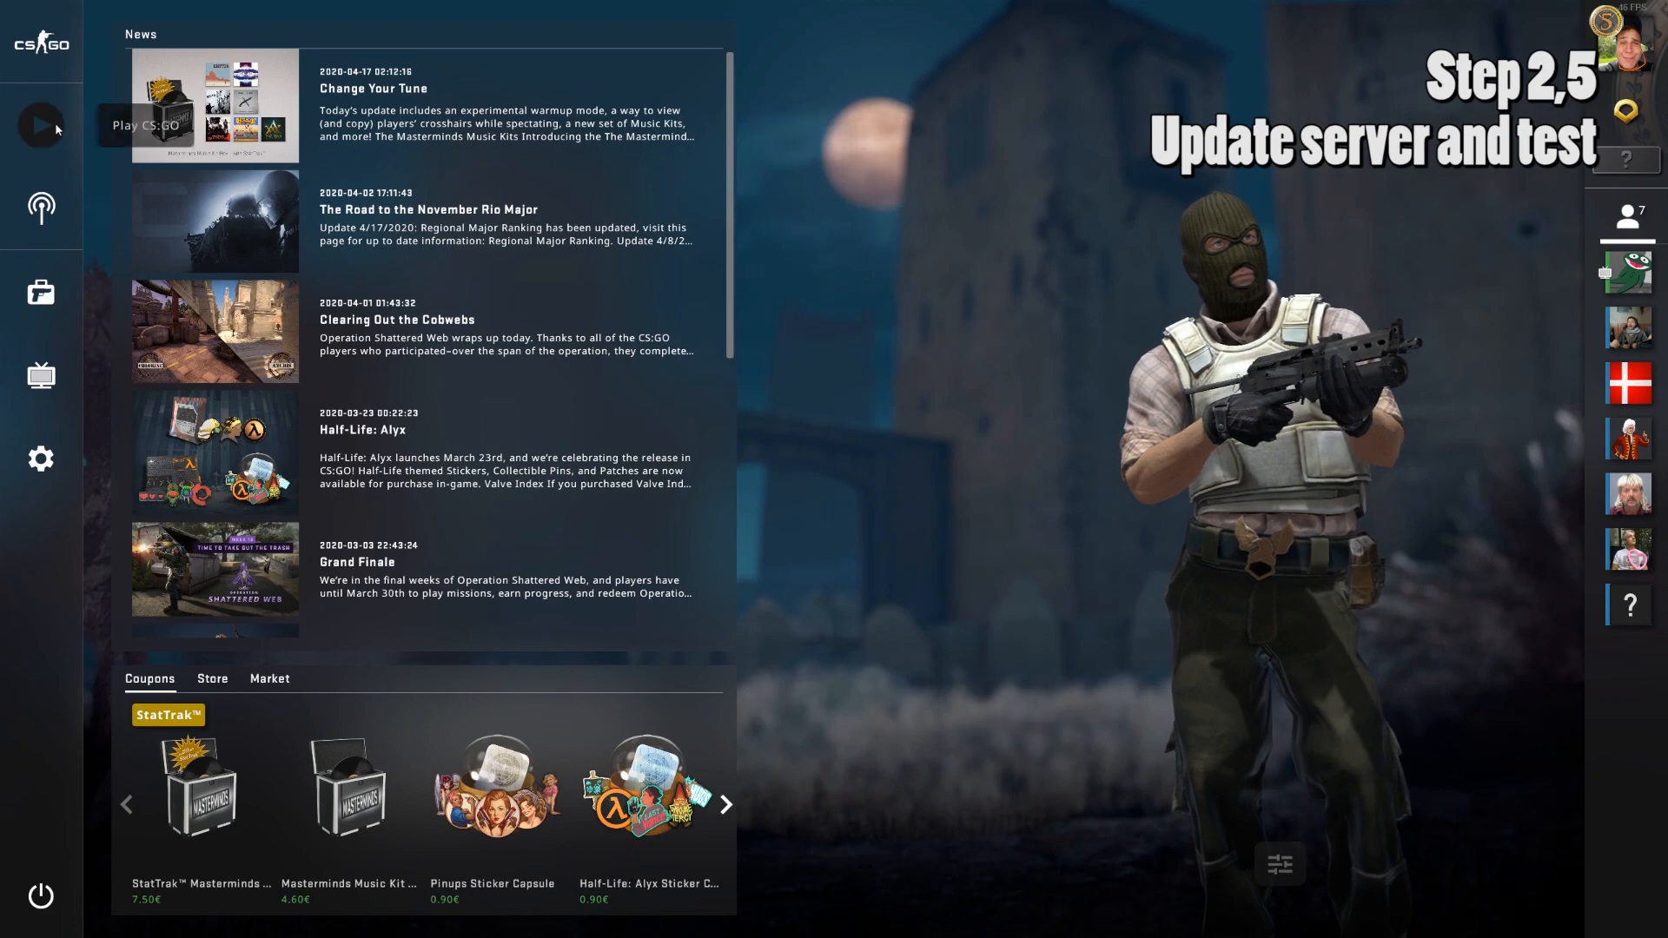
Open the Community Server Browser, check the Lan and History tabs, and select CouchPartyBeans.
{"action": "left_click", "coordinate": [50, 121]}
{"action": "left_click", "coordinate": [217, 123]}
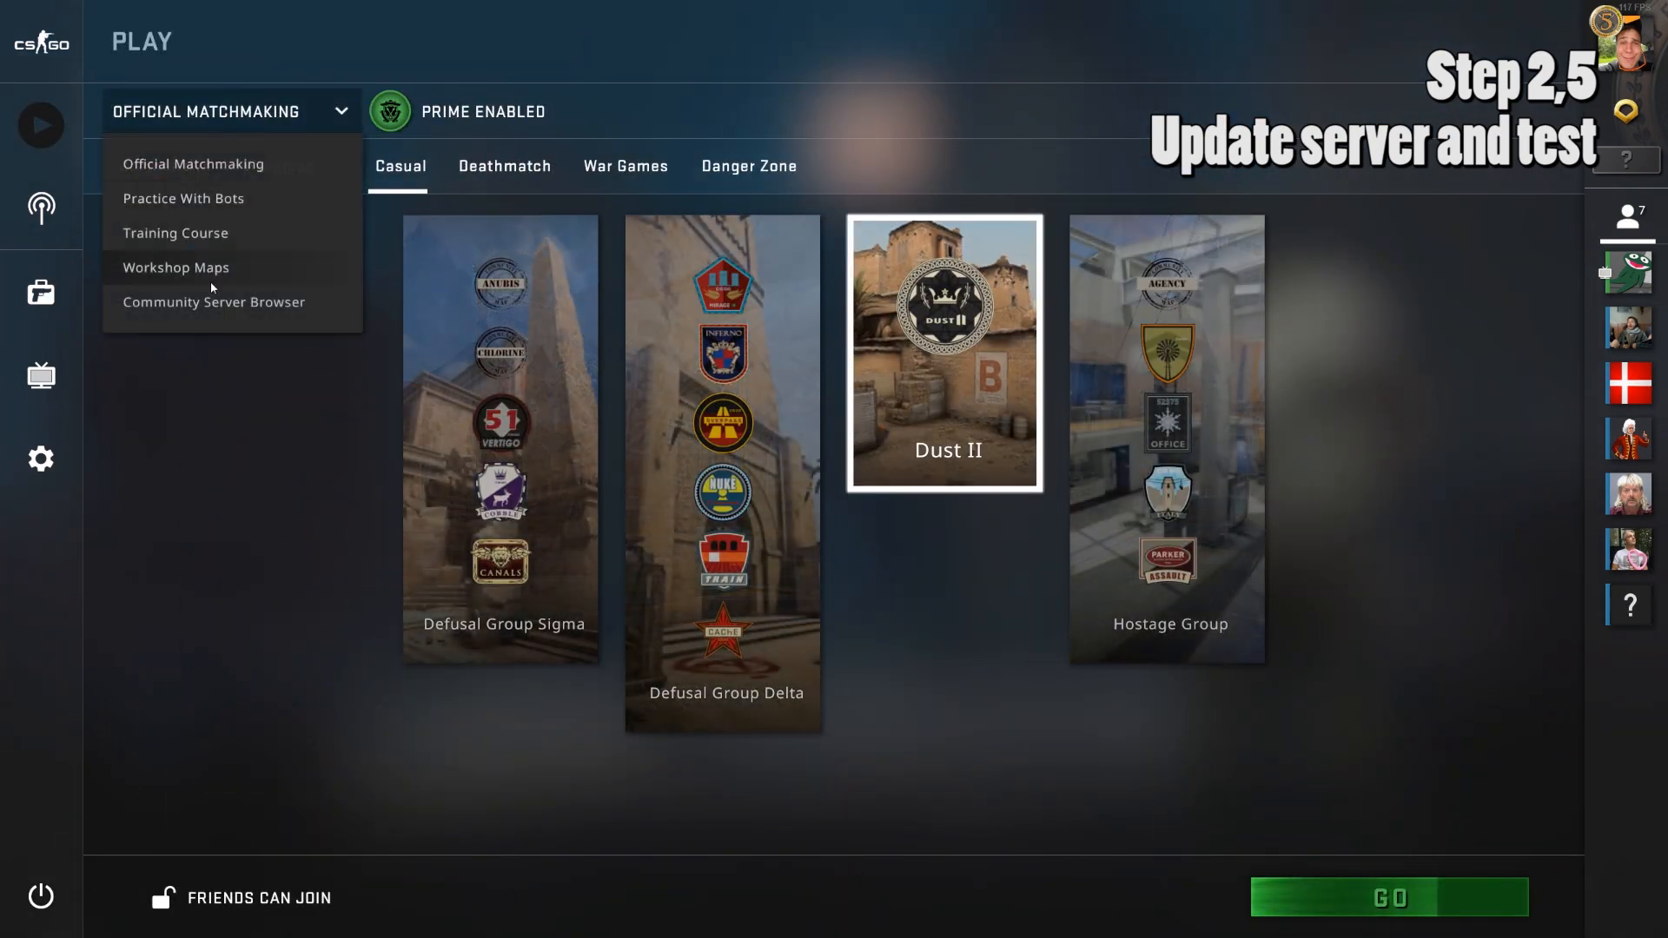
{"action": "left_click", "coordinate": [224, 300]}
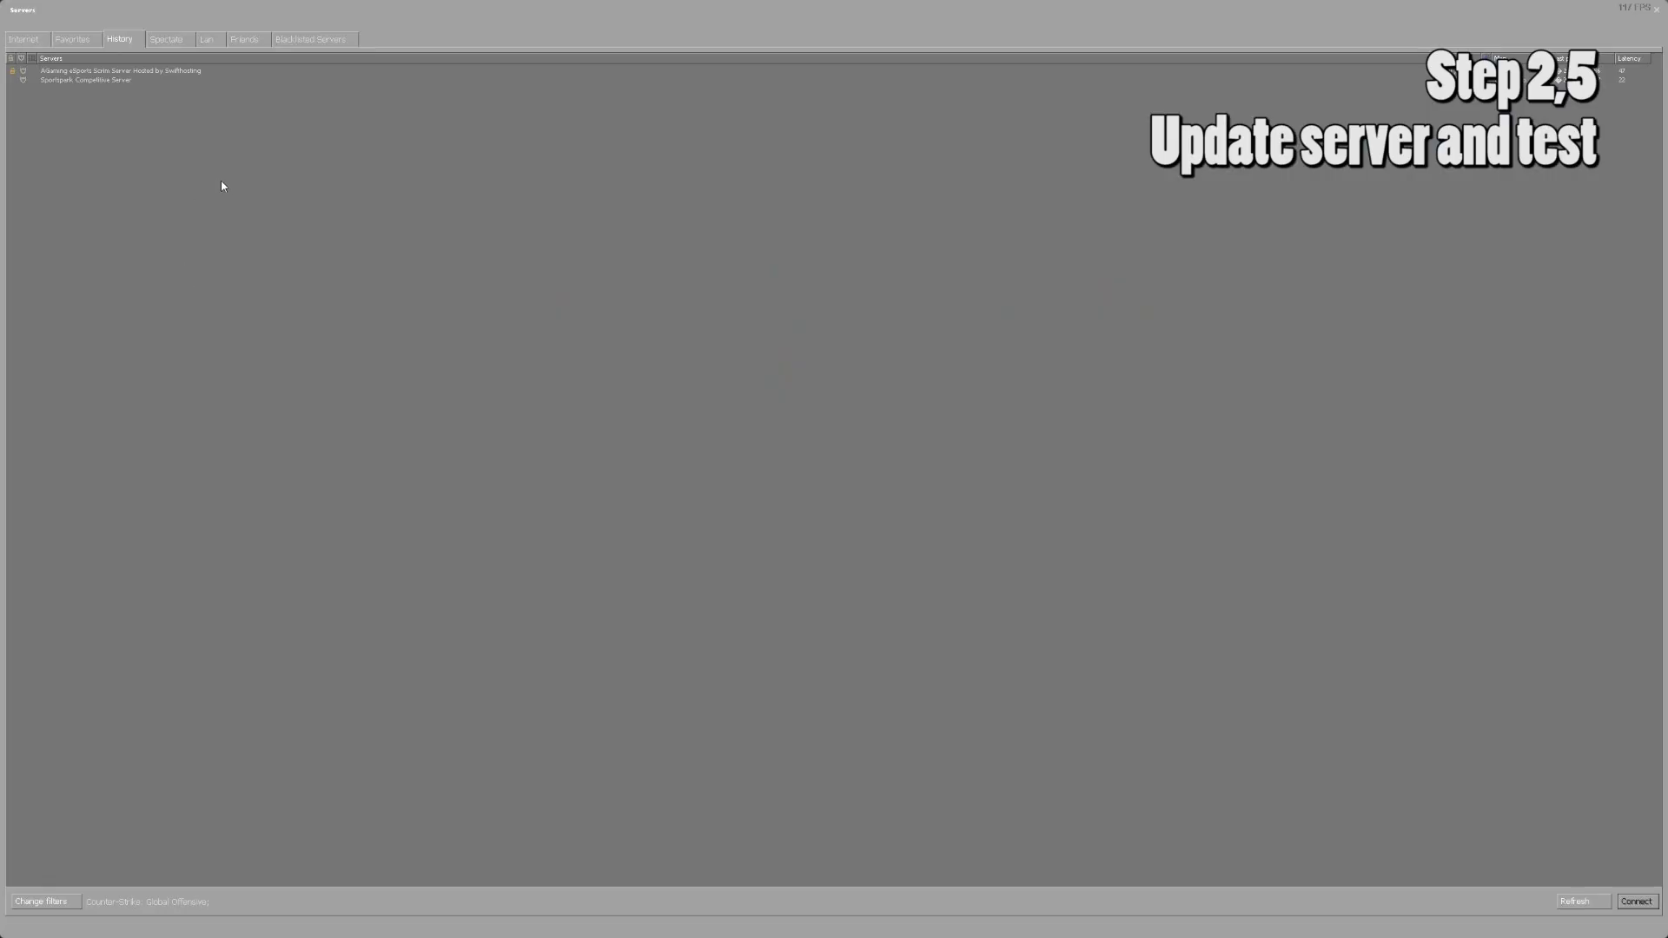
{"action": "left_click", "coordinate": [202, 40]}
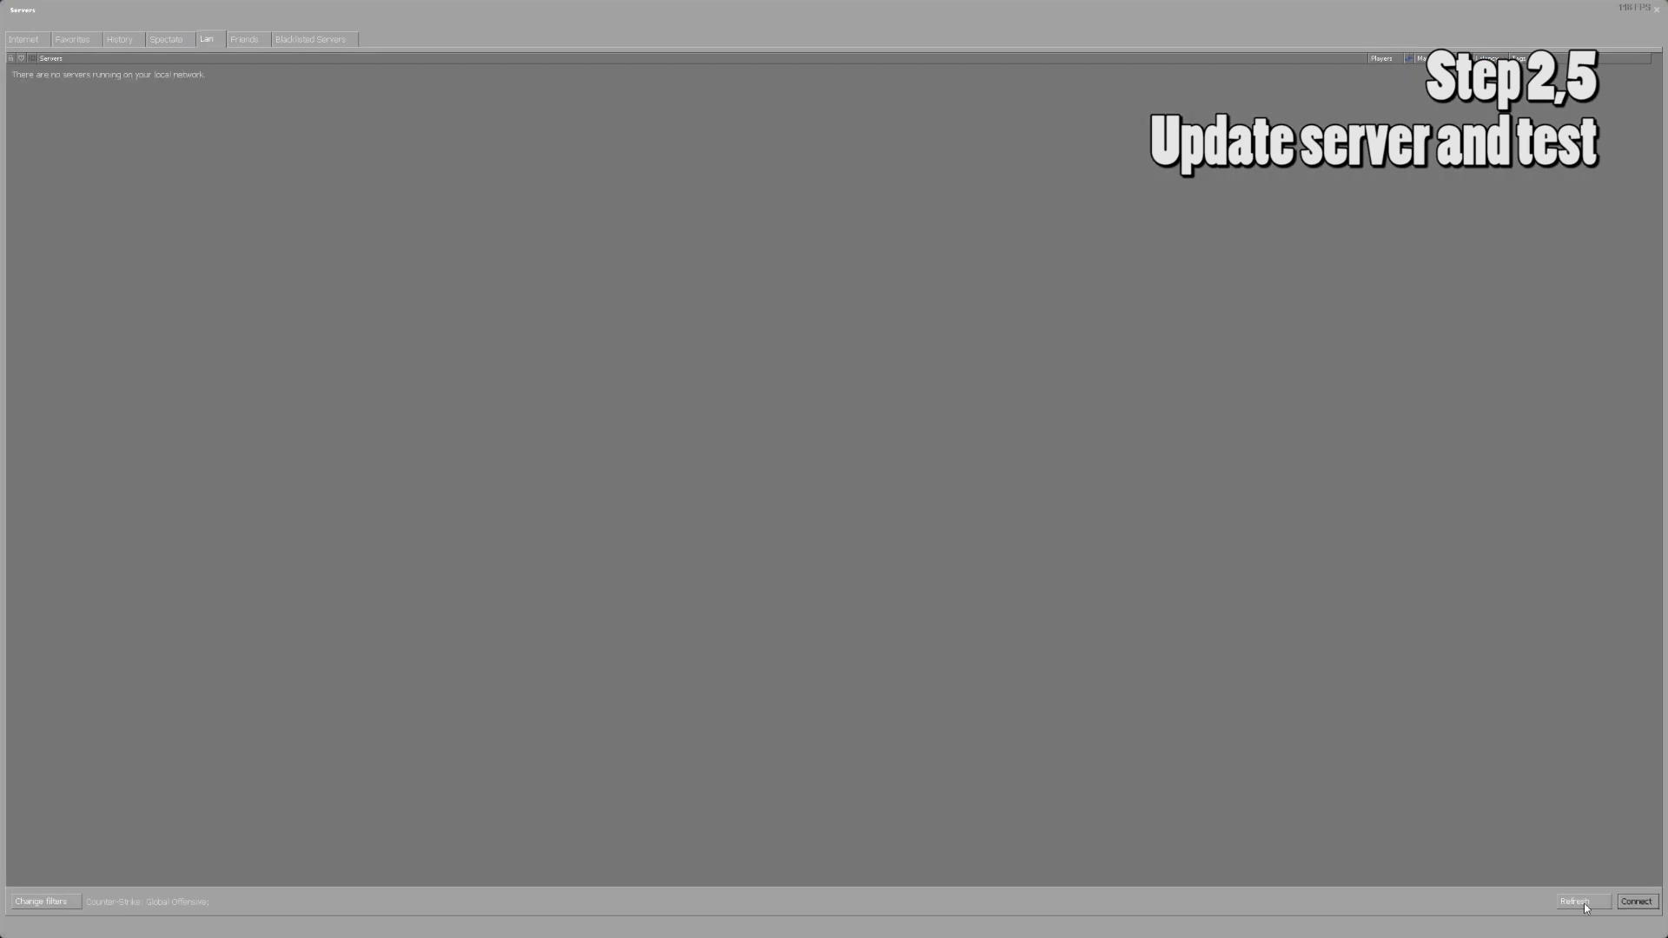
{"action": "left_click", "coordinate": [133, 38]}
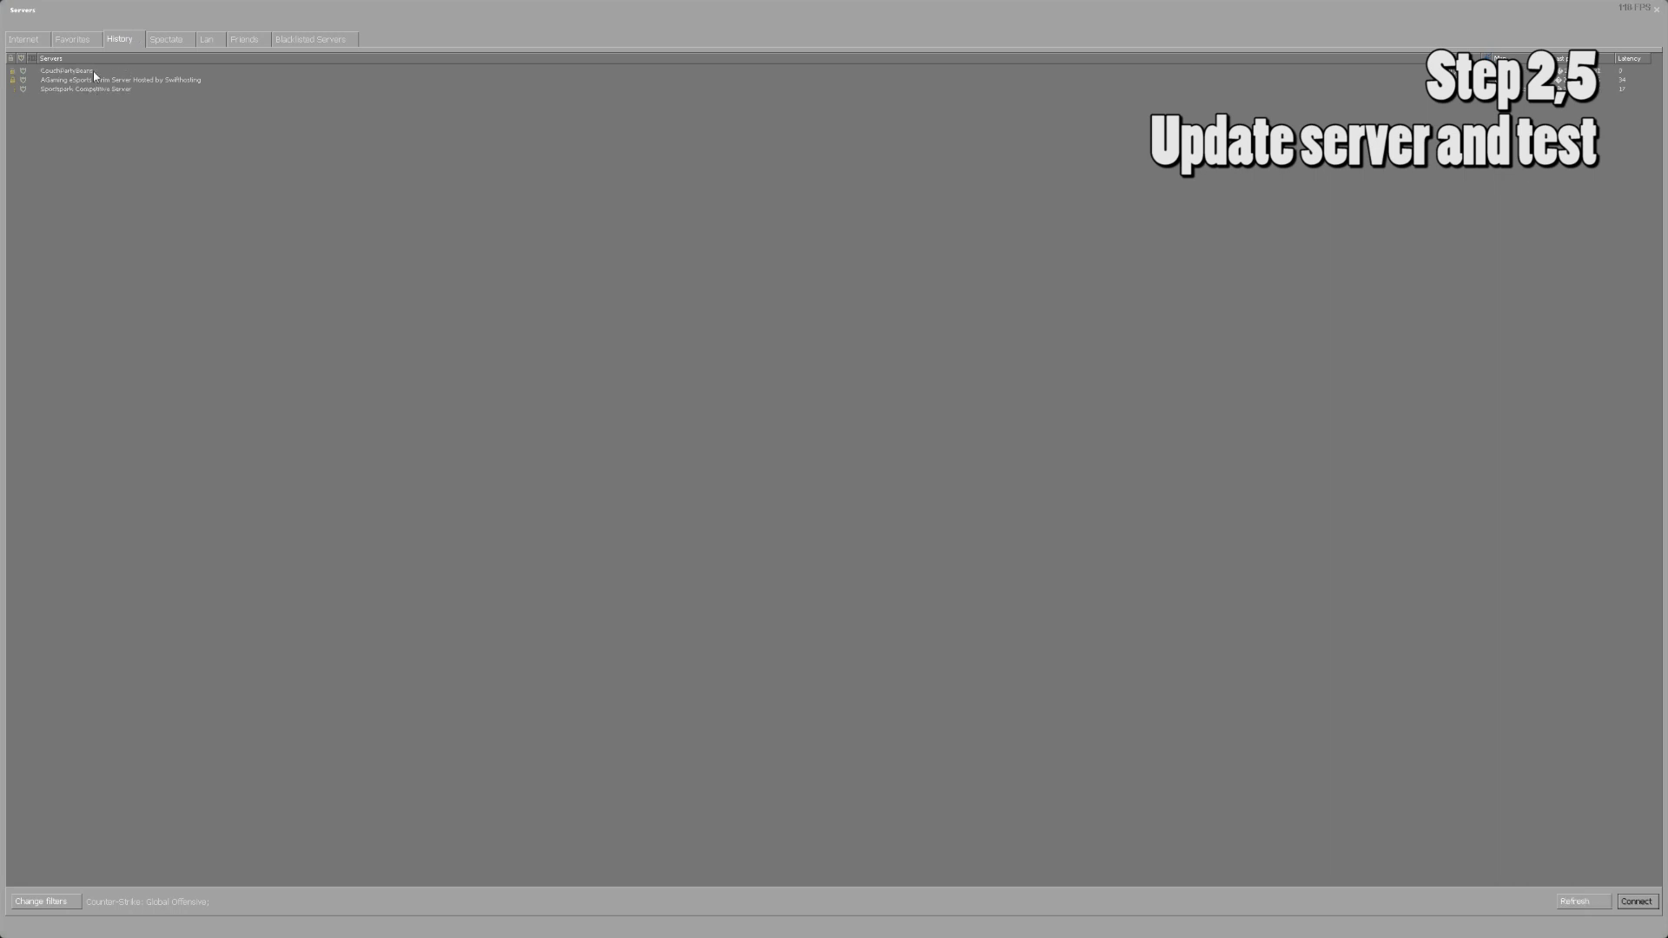
{"action": "left_click", "coordinate": [94, 71]}
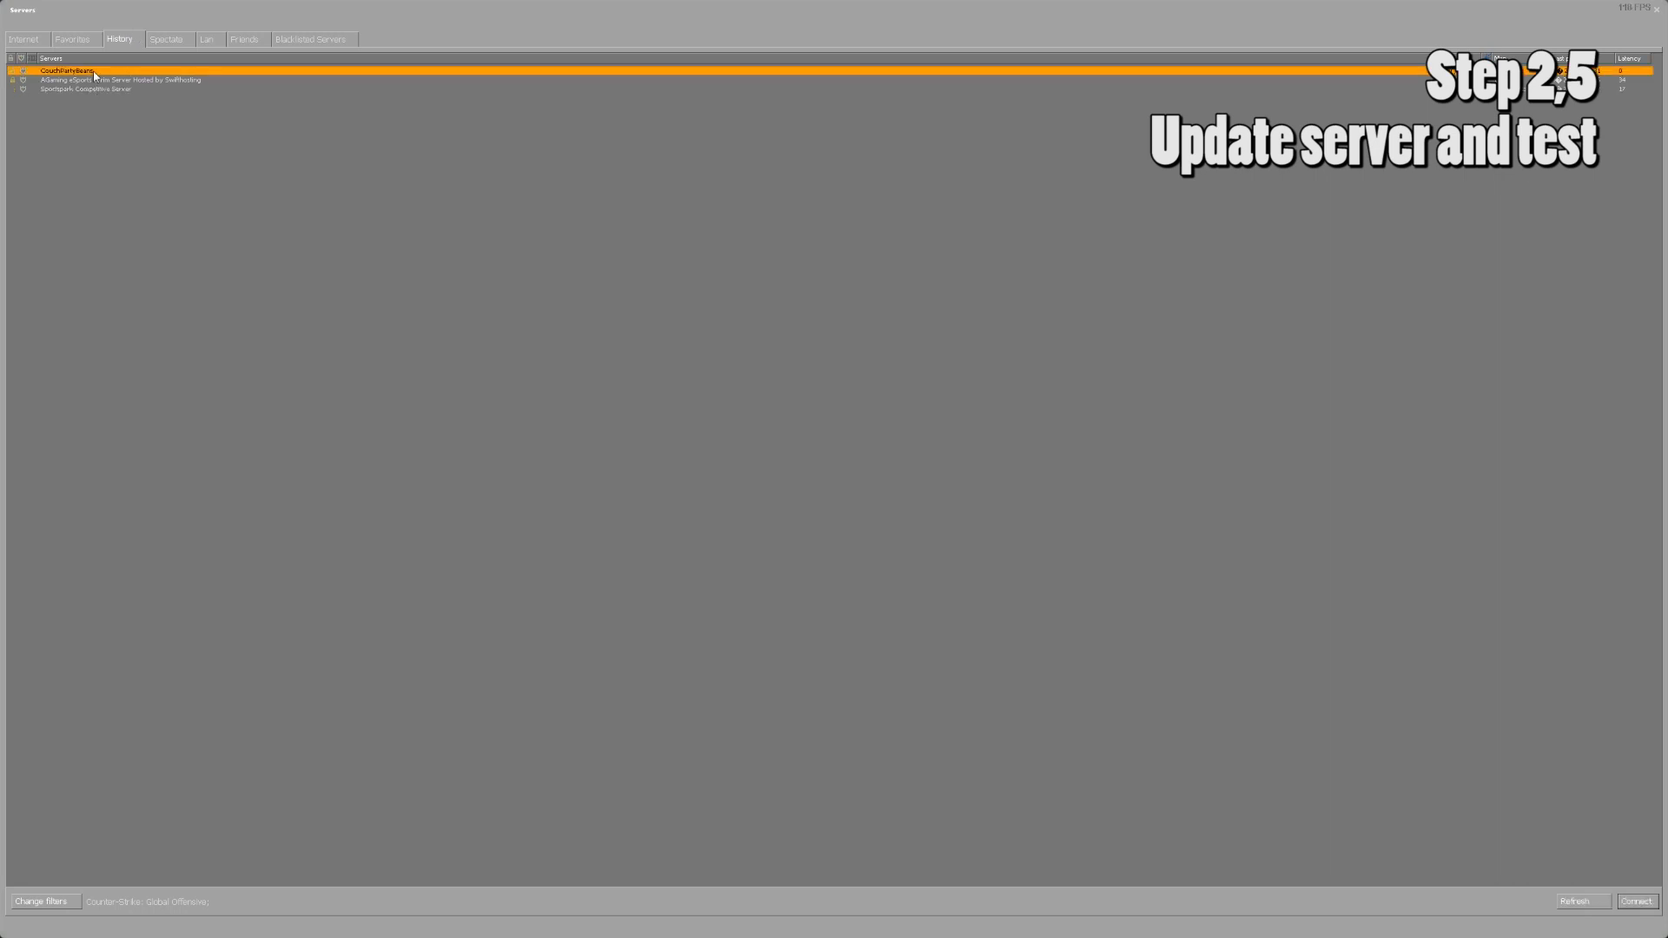
Join CouchPartyBeans with the server password, then quit the game with the exit command.
{"action": "double_click", "coordinate": [185, 72]}
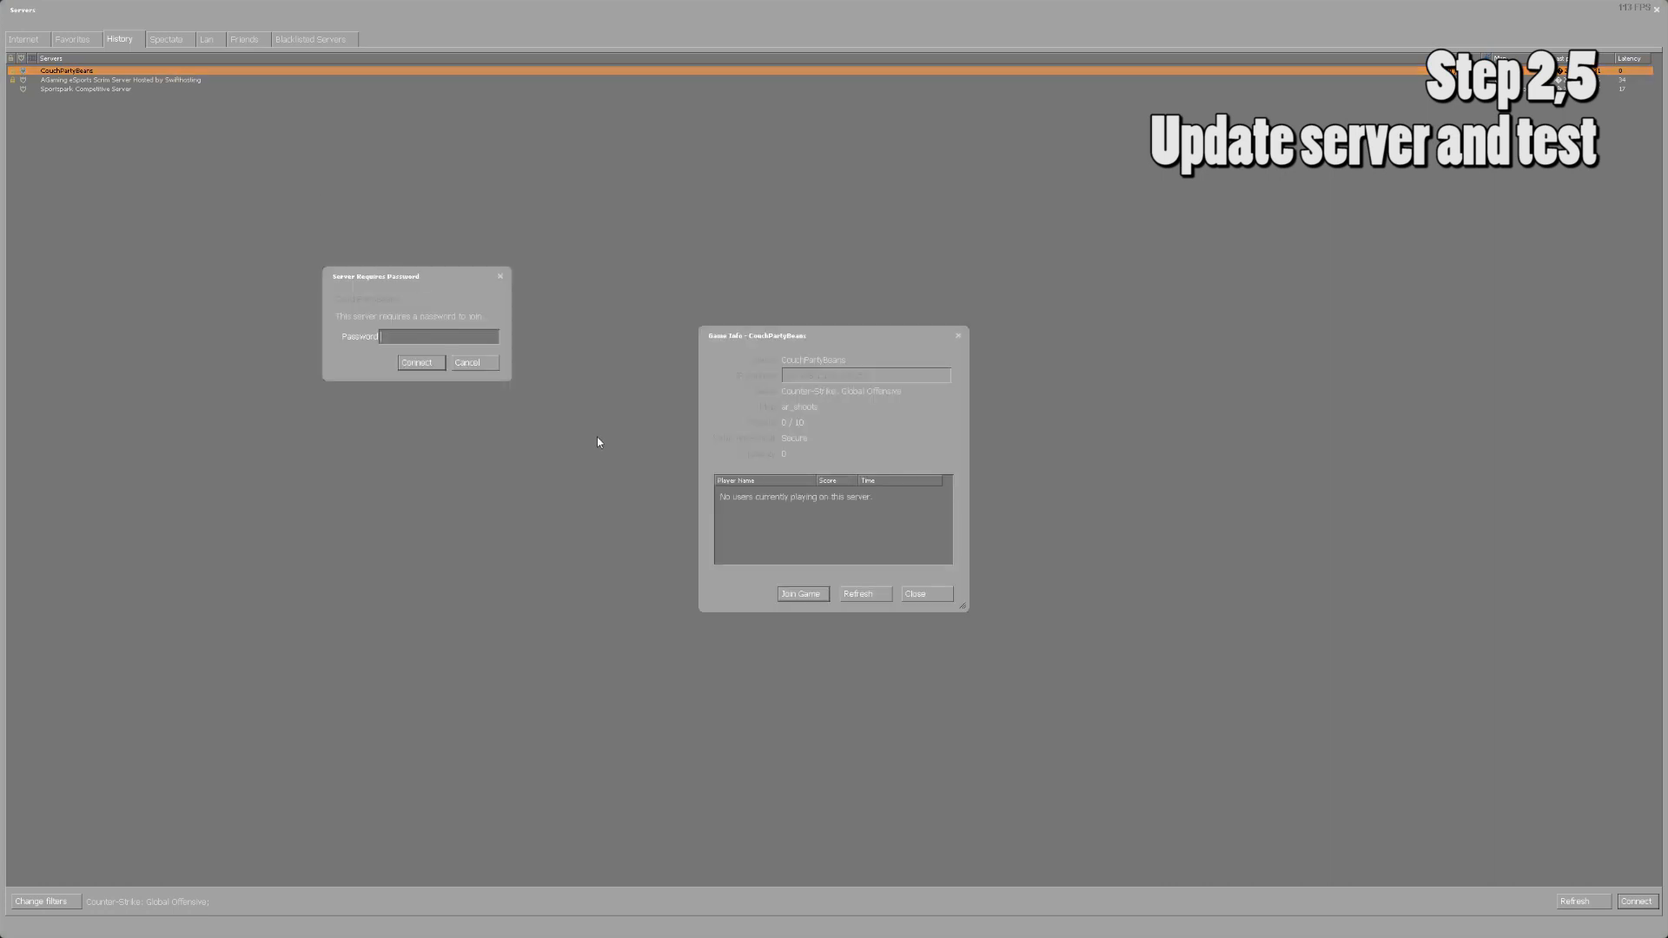
{"action": "type", "text": "***"}
{"action": "key", "text": "Return"}
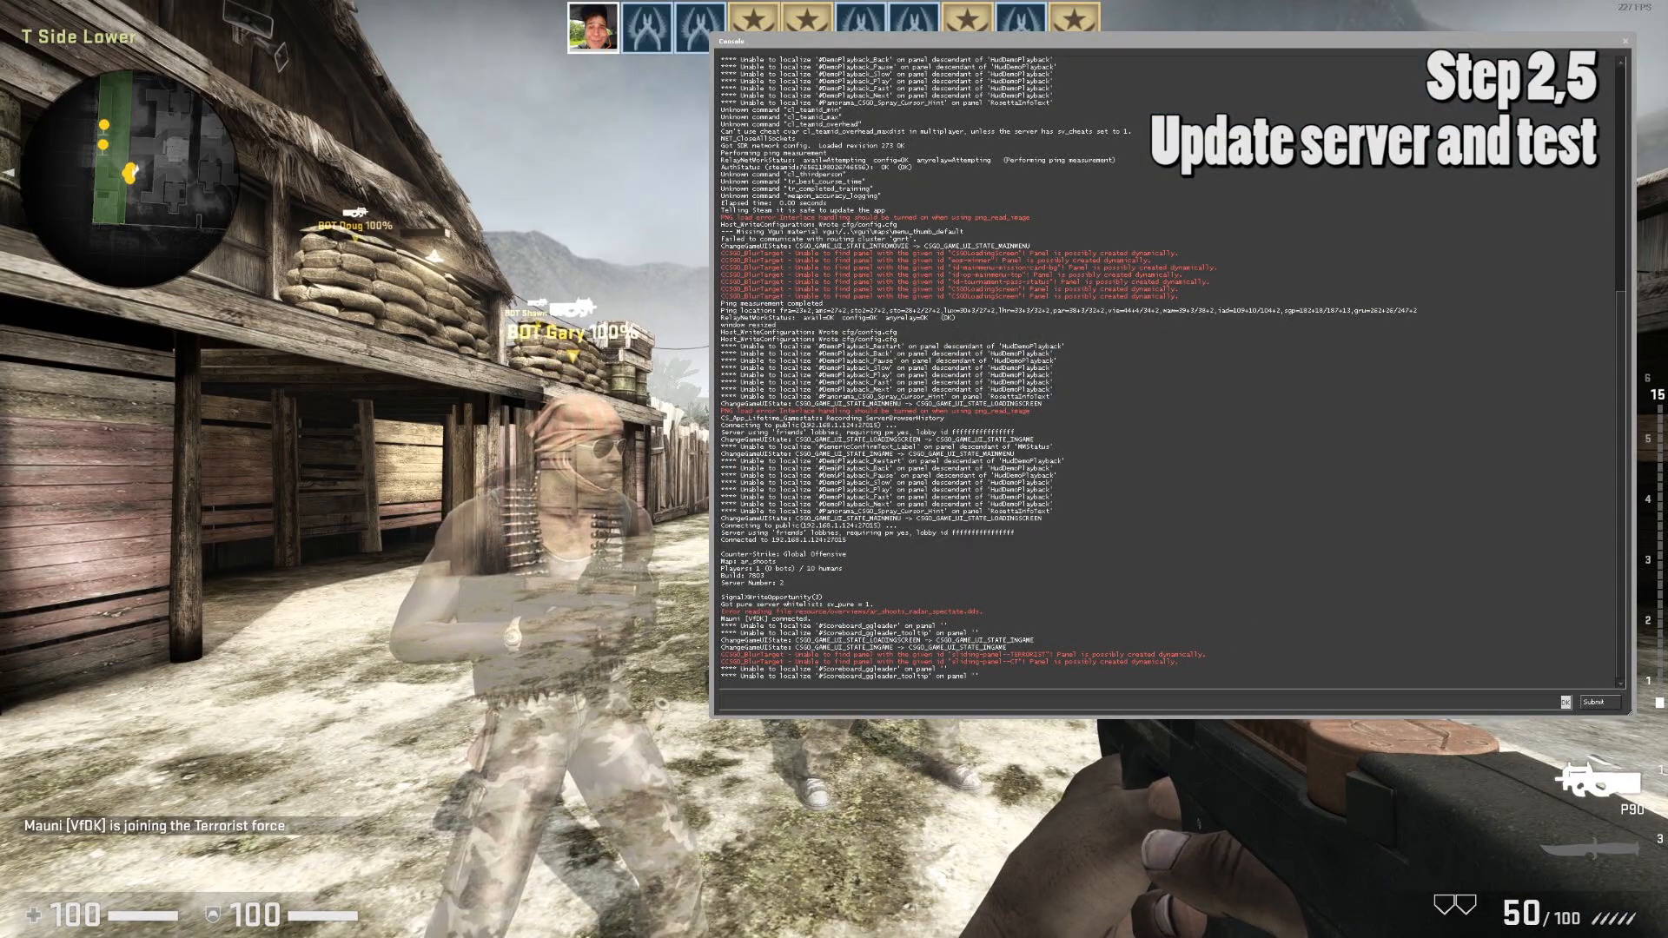
{"action": "type", "text": "exit"}
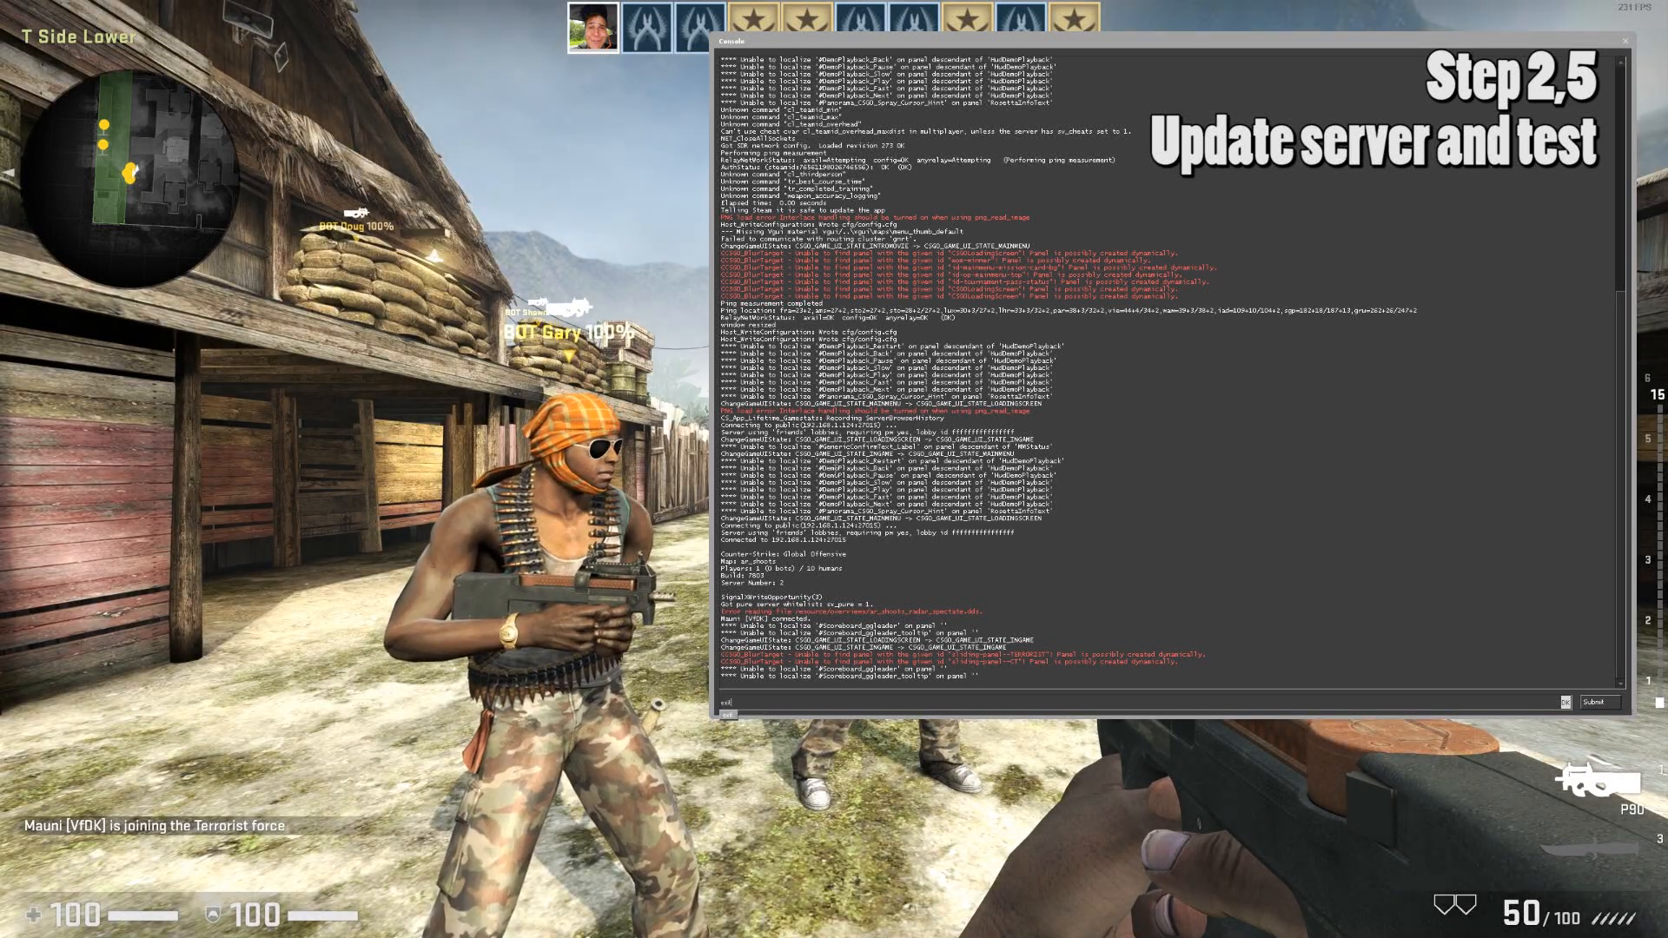
{"action": "key", "text": "Return"}
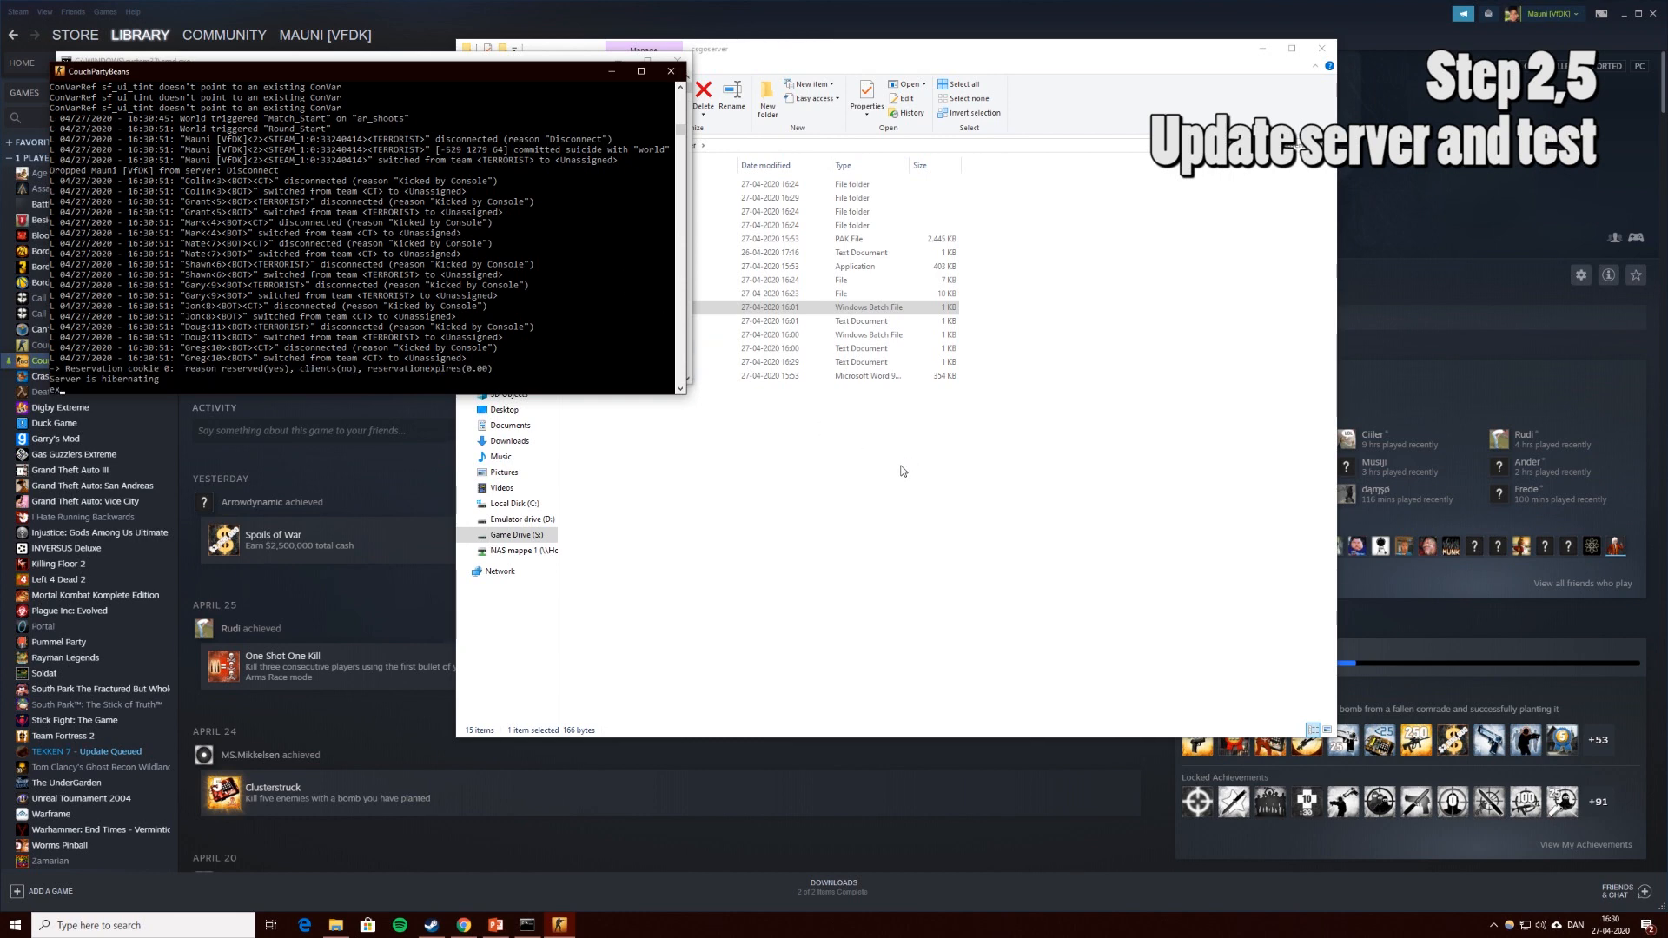
Stop the srcds server console, then minimize the csgoserver folder and the Steam window.
{"action": "key", "text": "Return"}
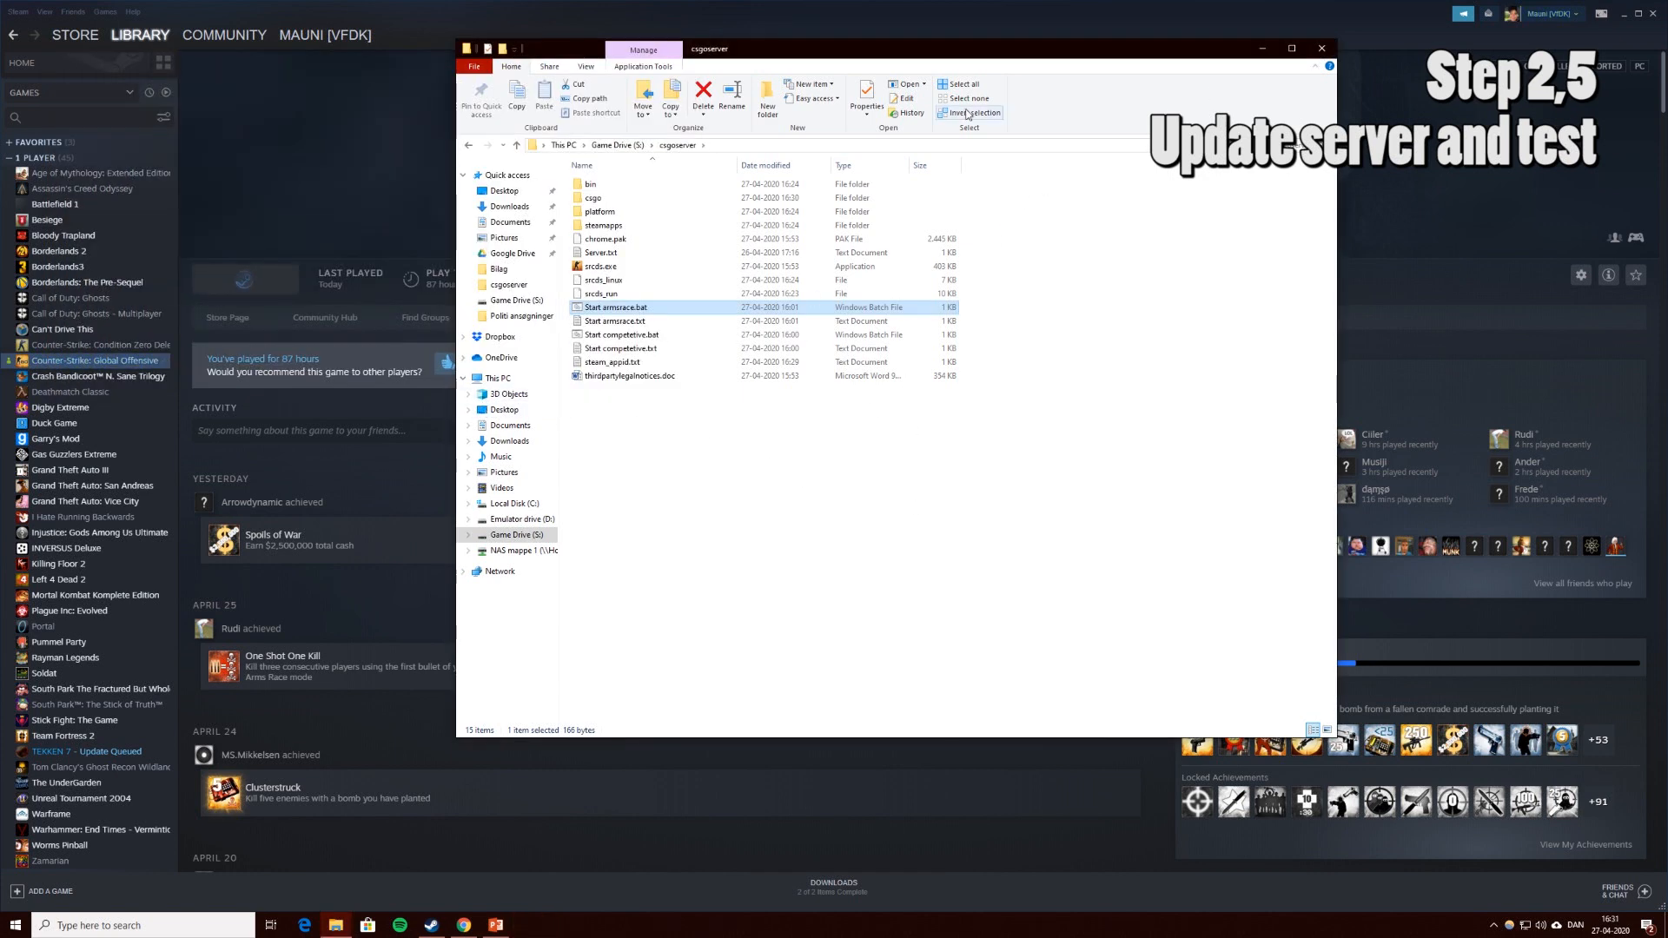
{"action": "left_click", "coordinate": [1263, 50]}
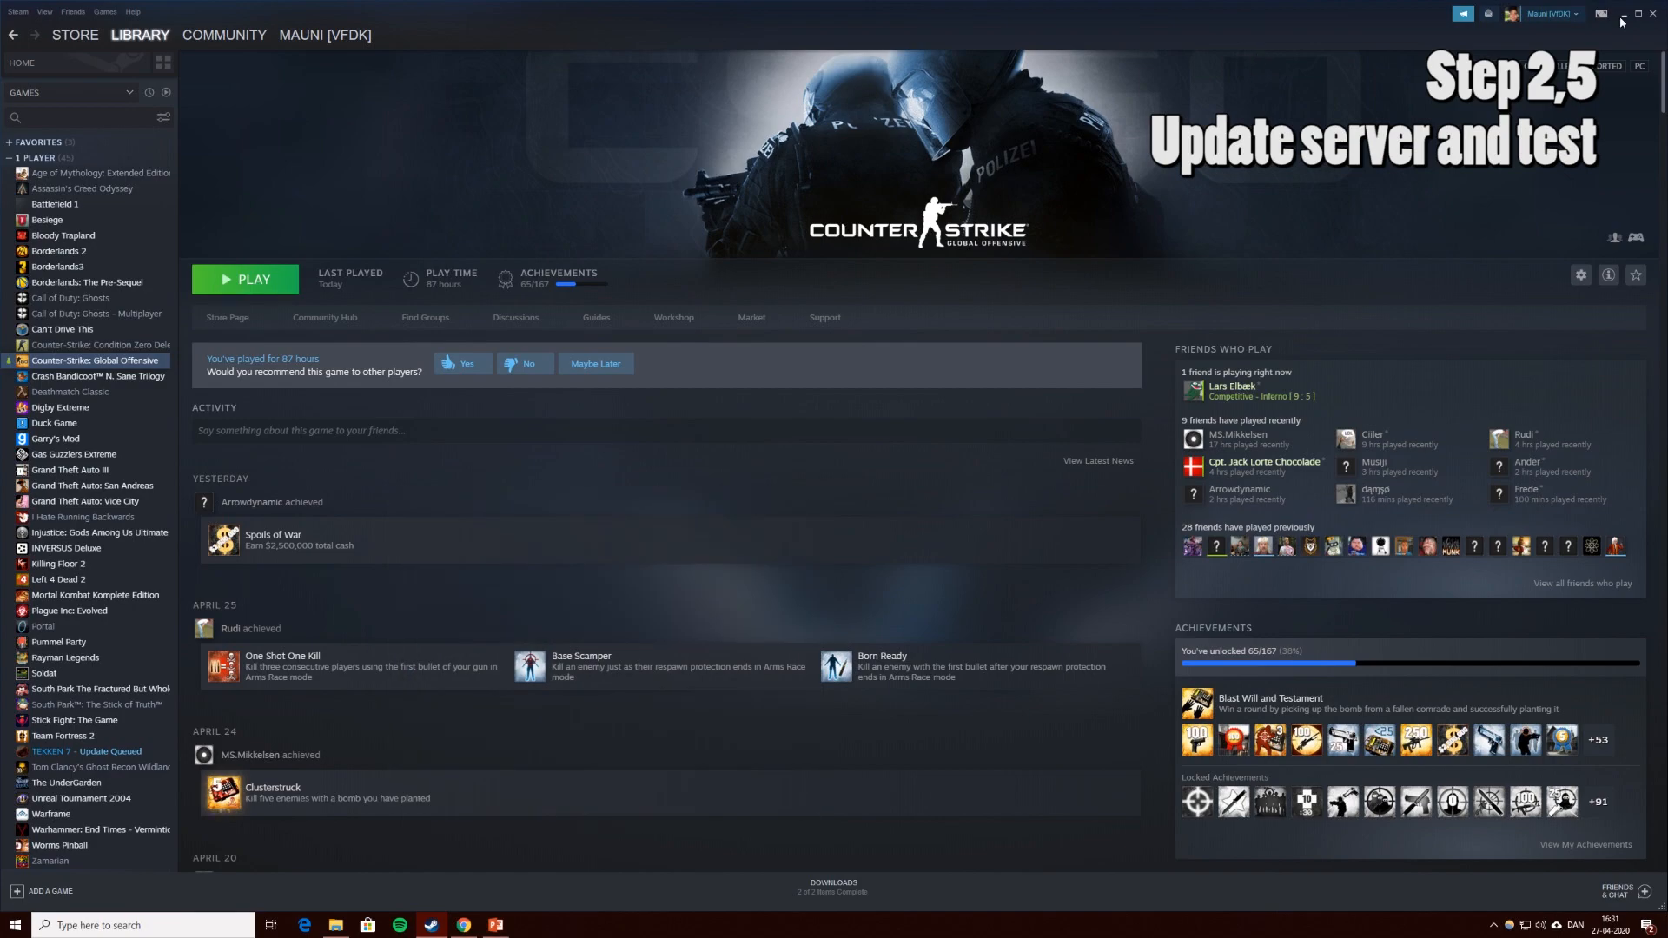
{"action": "left_click", "coordinate": [1622, 15]}
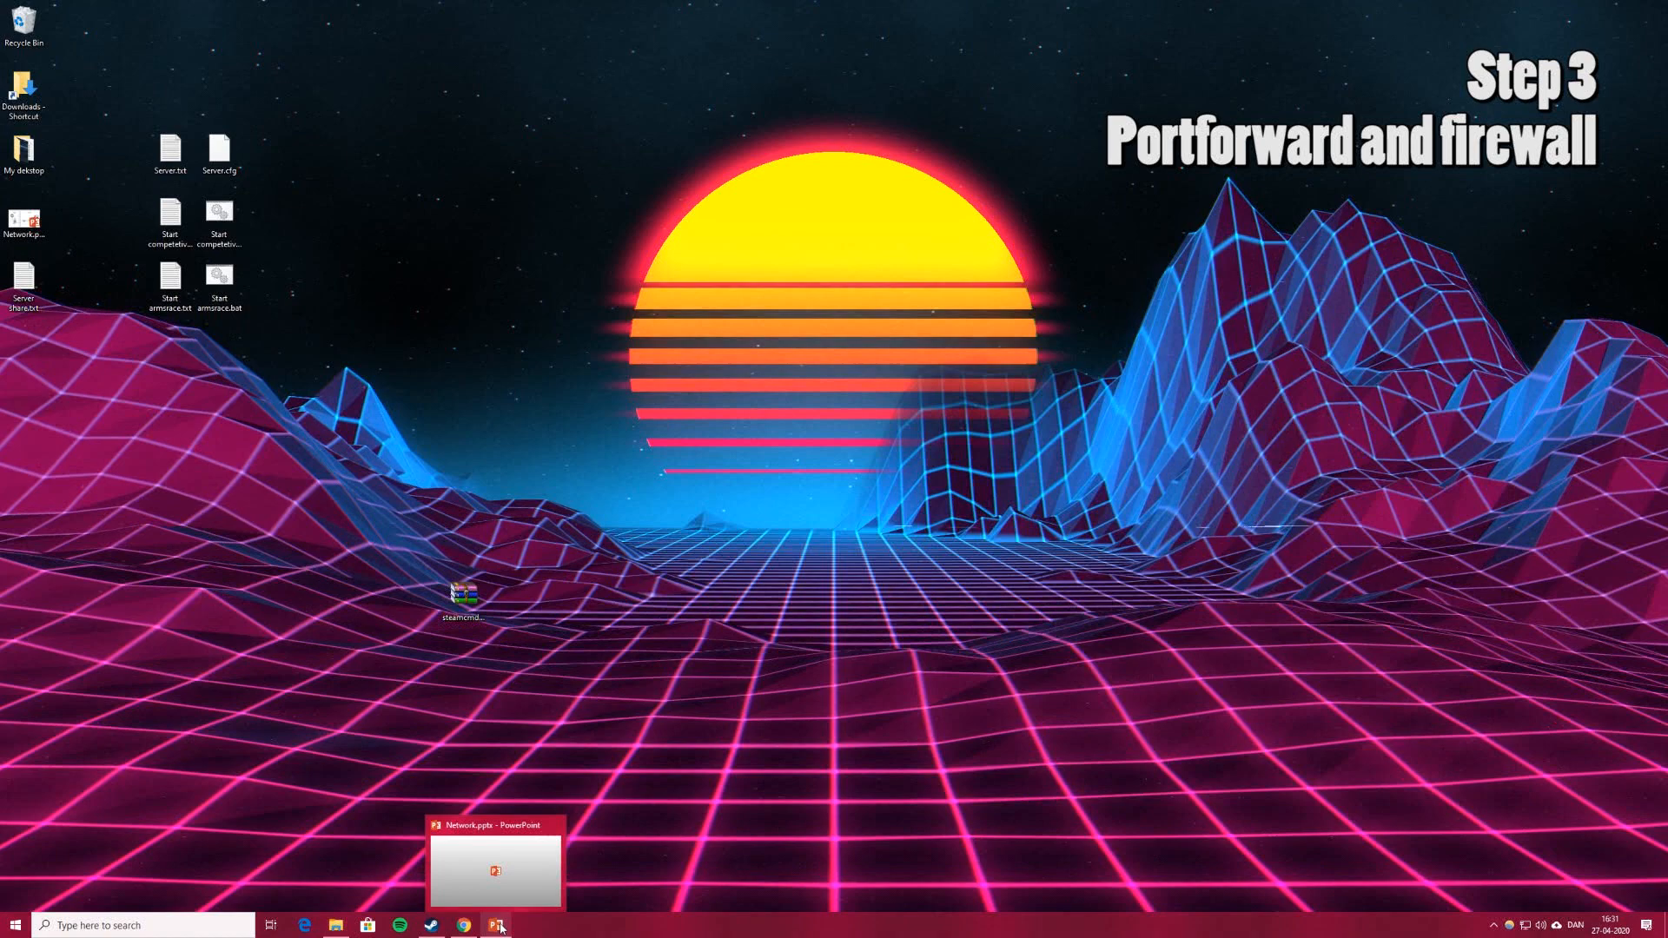
Snap the ASUS router Network Map left beside slide 1 of Network.pptx.
{"action": "left_click", "coordinate": [501, 928]}
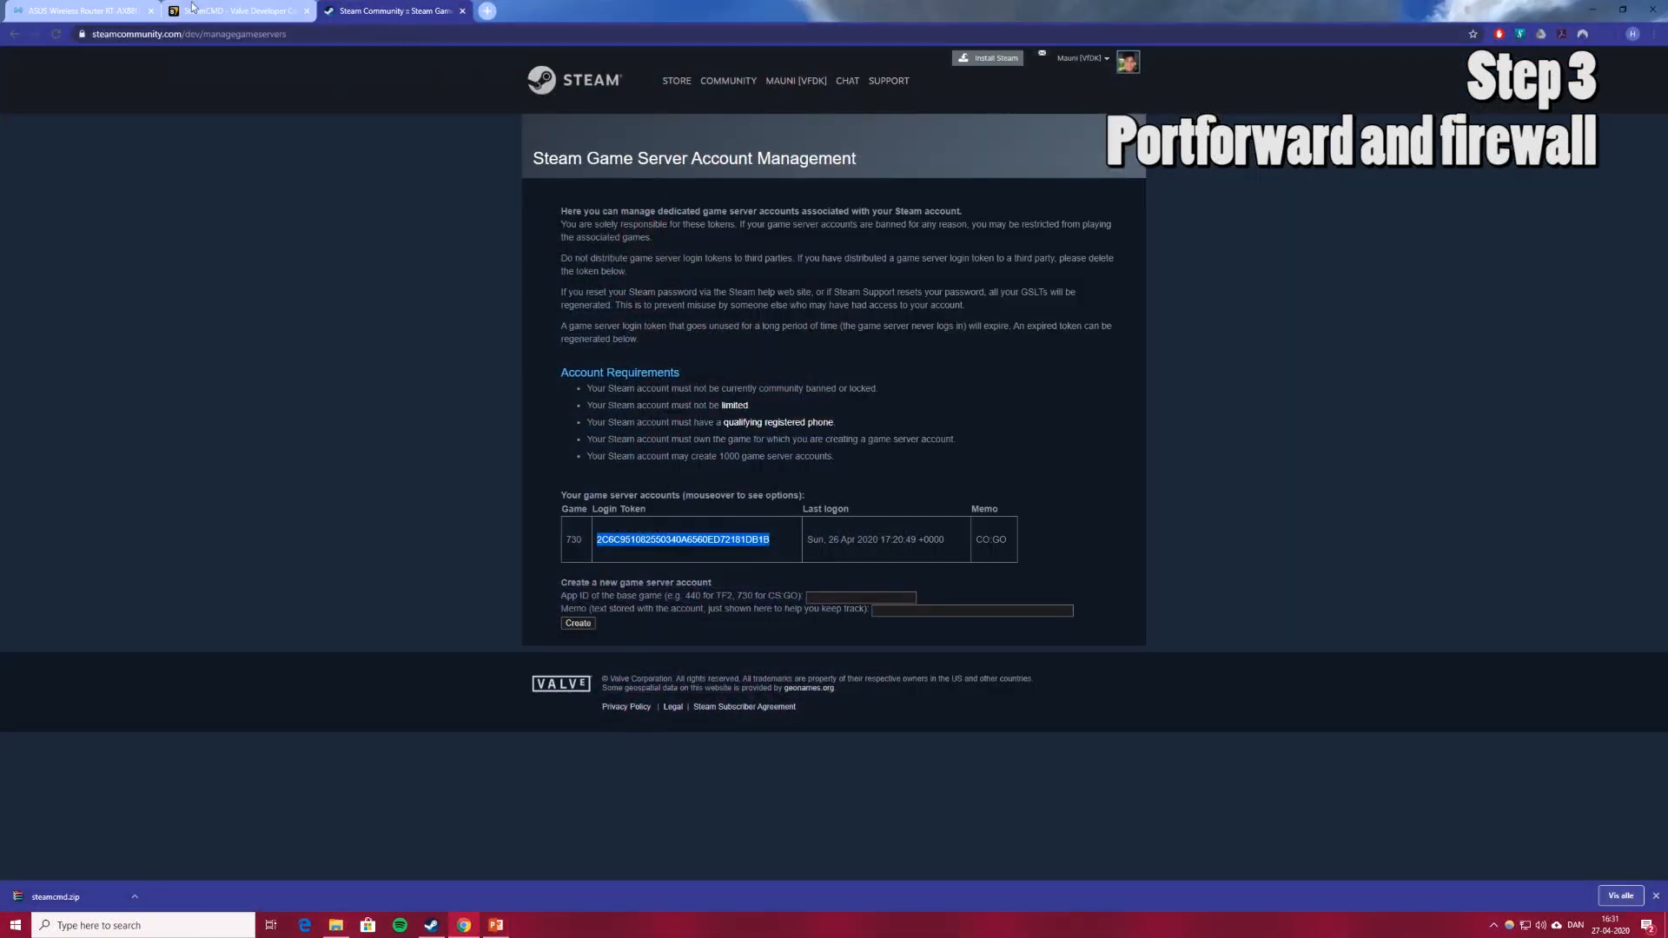
{"action": "left_click", "coordinate": [86, 10]}
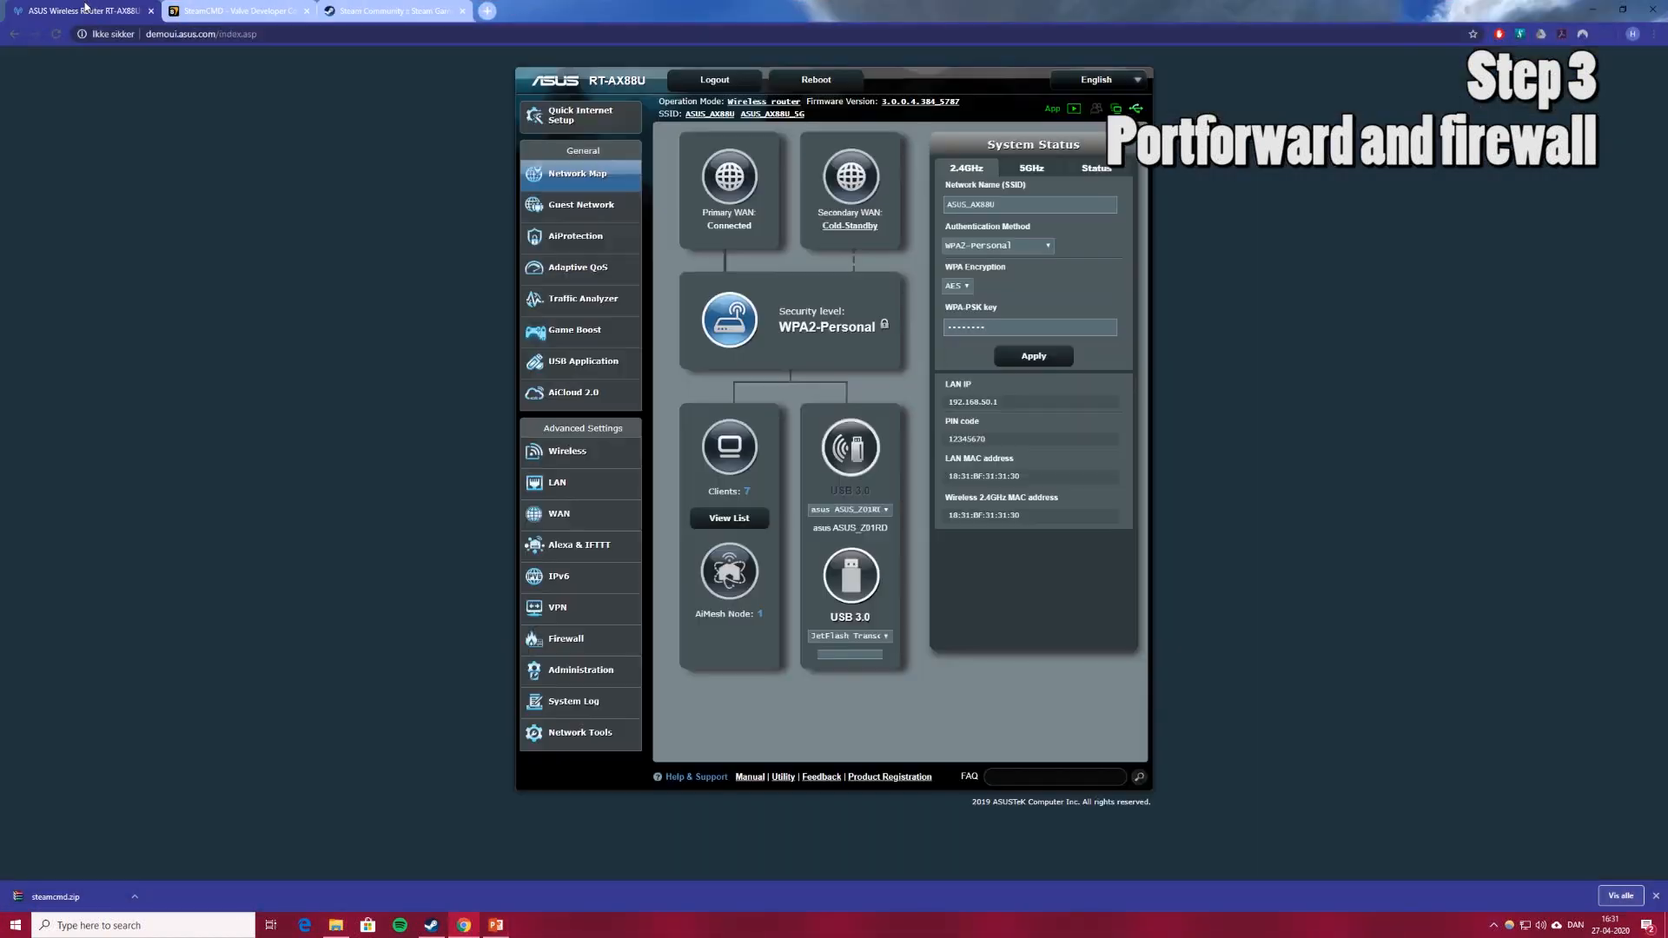
{"action": "left_click_drag", "start_coordinate": [731, 10], "coordinate": [5, 479]}
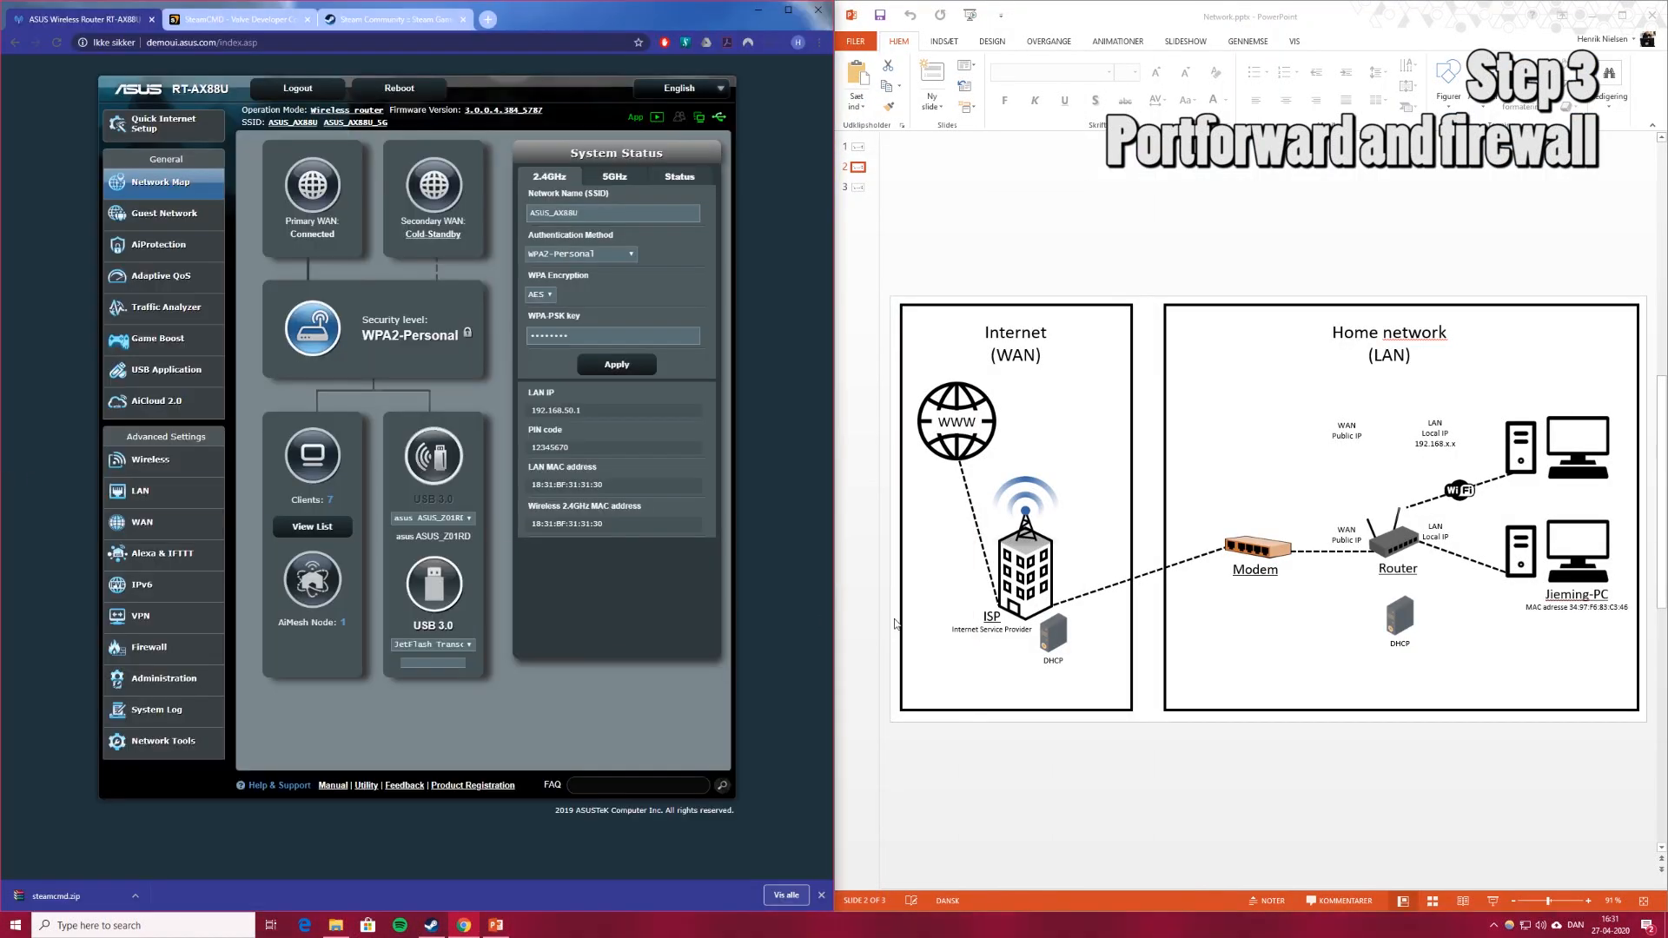
{"action": "left_click", "coordinate": [858, 147]}
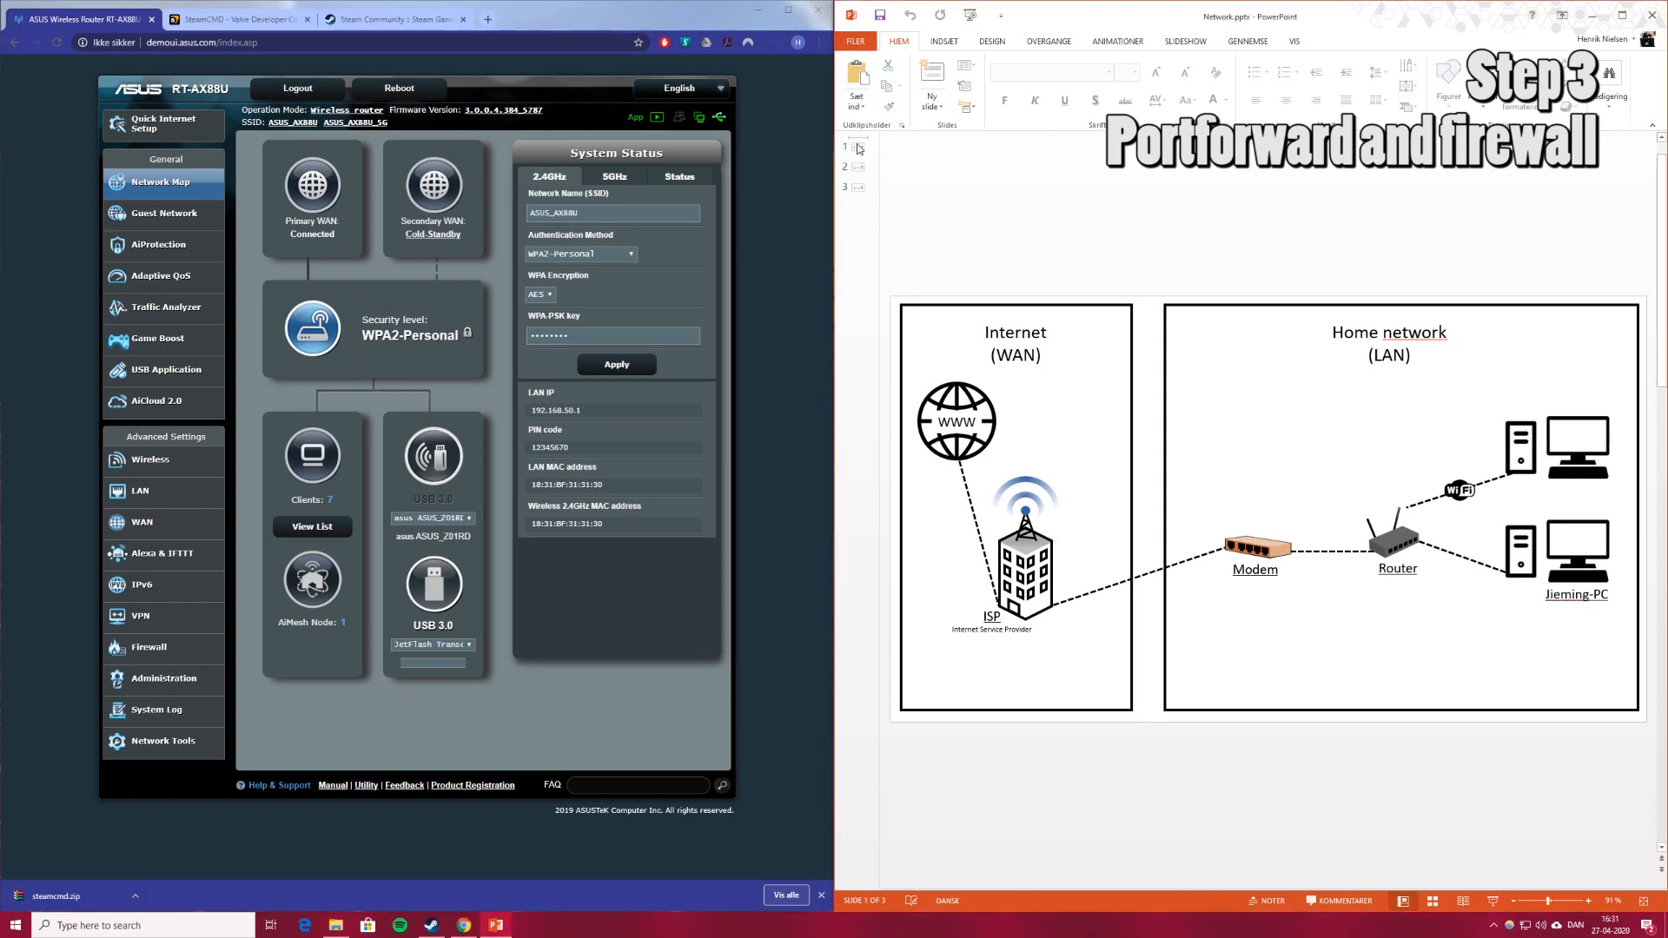
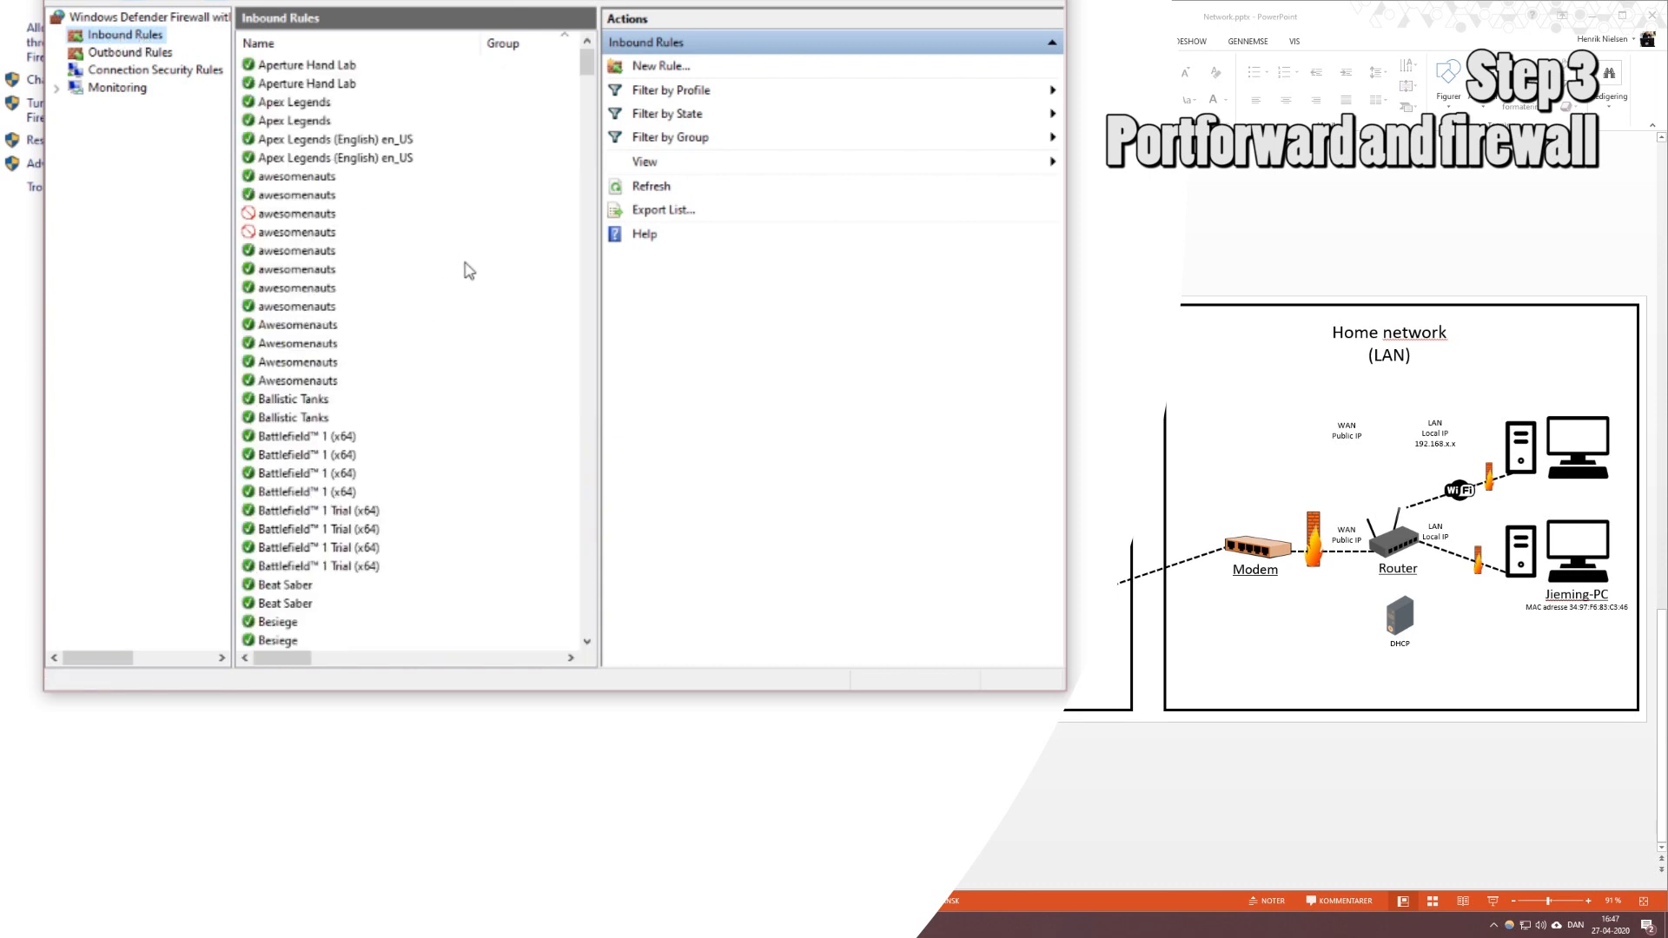
Scroll Inbound Rules down and select the existing CSGO server port 27015 TCP rule.
{"action": "scroll", "coordinate": [467, 278], "scroll_direction": "down", "scroll_amount": 10}
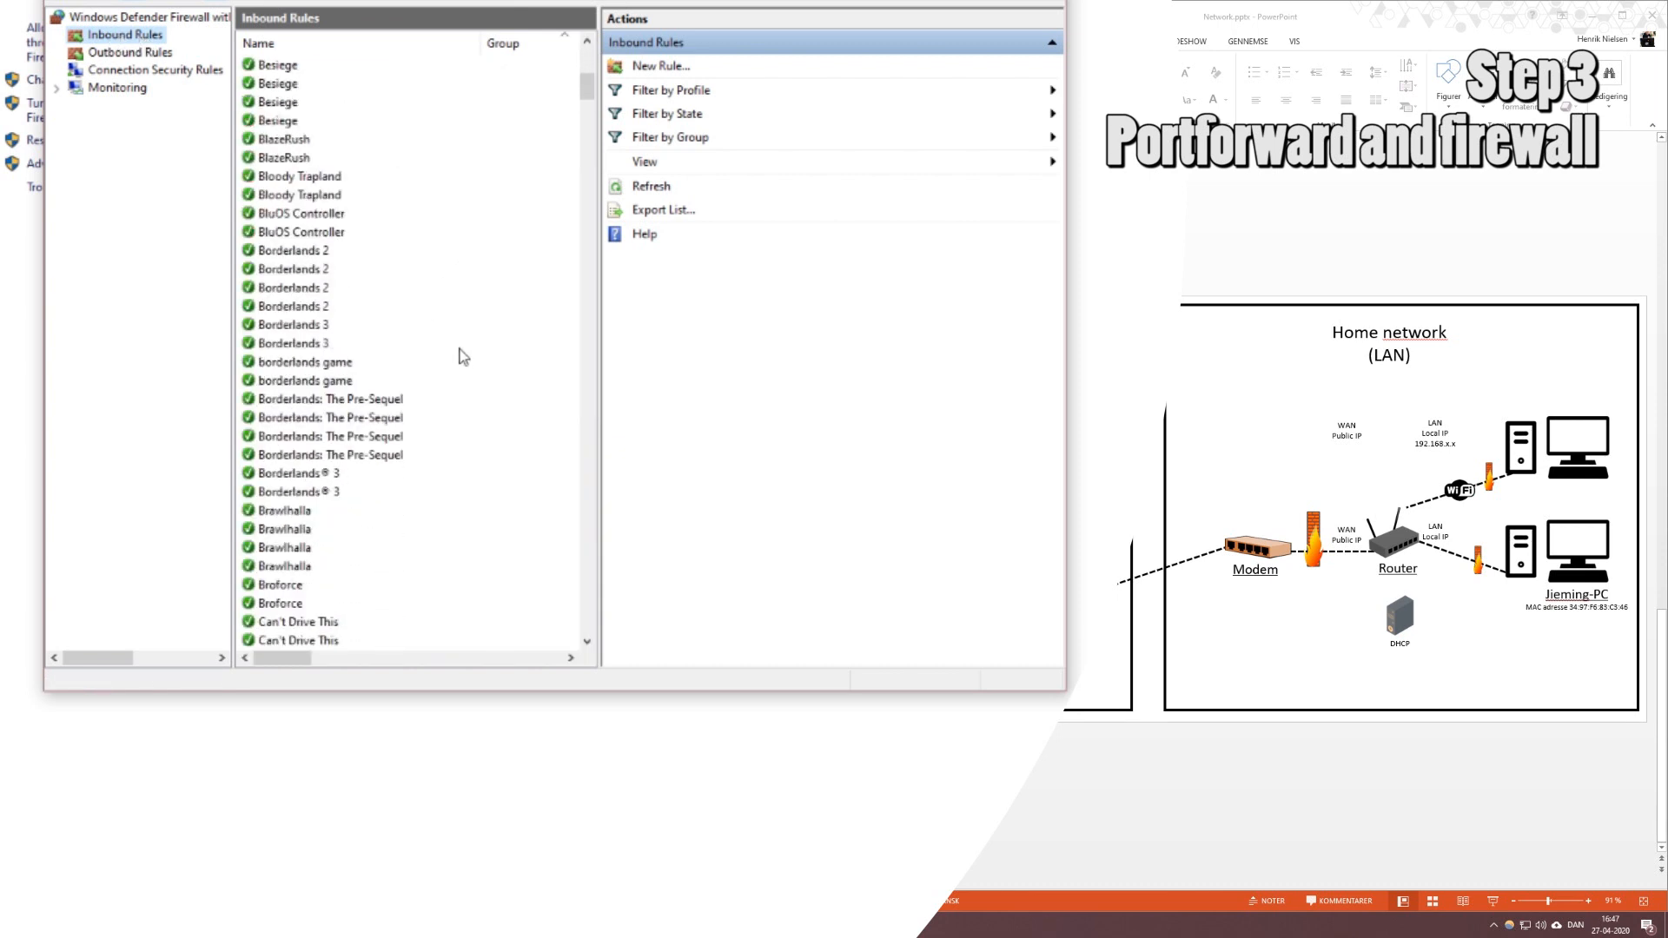
{"action": "scroll", "coordinate": [460, 349], "scroll_direction": "down", "scroll_amount": 8}
{"action": "left_click", "coordinate": [325, 405]}
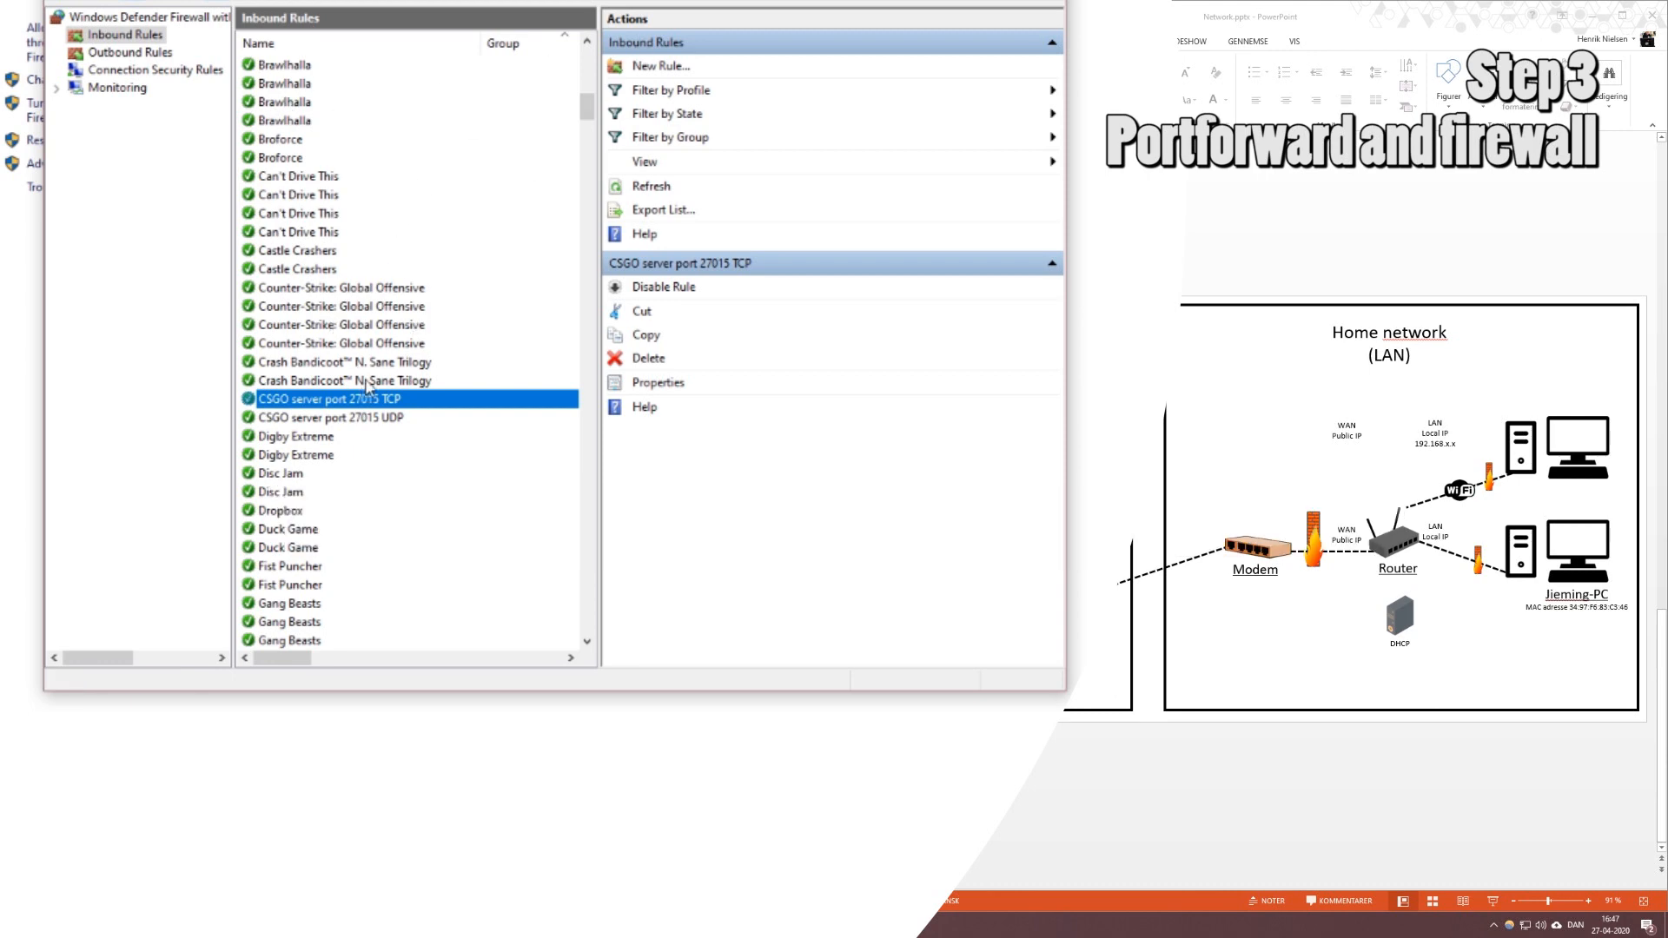
Create an inbound port rule allowing TCP 27005 on all profiles, named 'CSGO RCON server 27005 TCP'.
{"action": "left_click", "coordinate": [654, 76]}
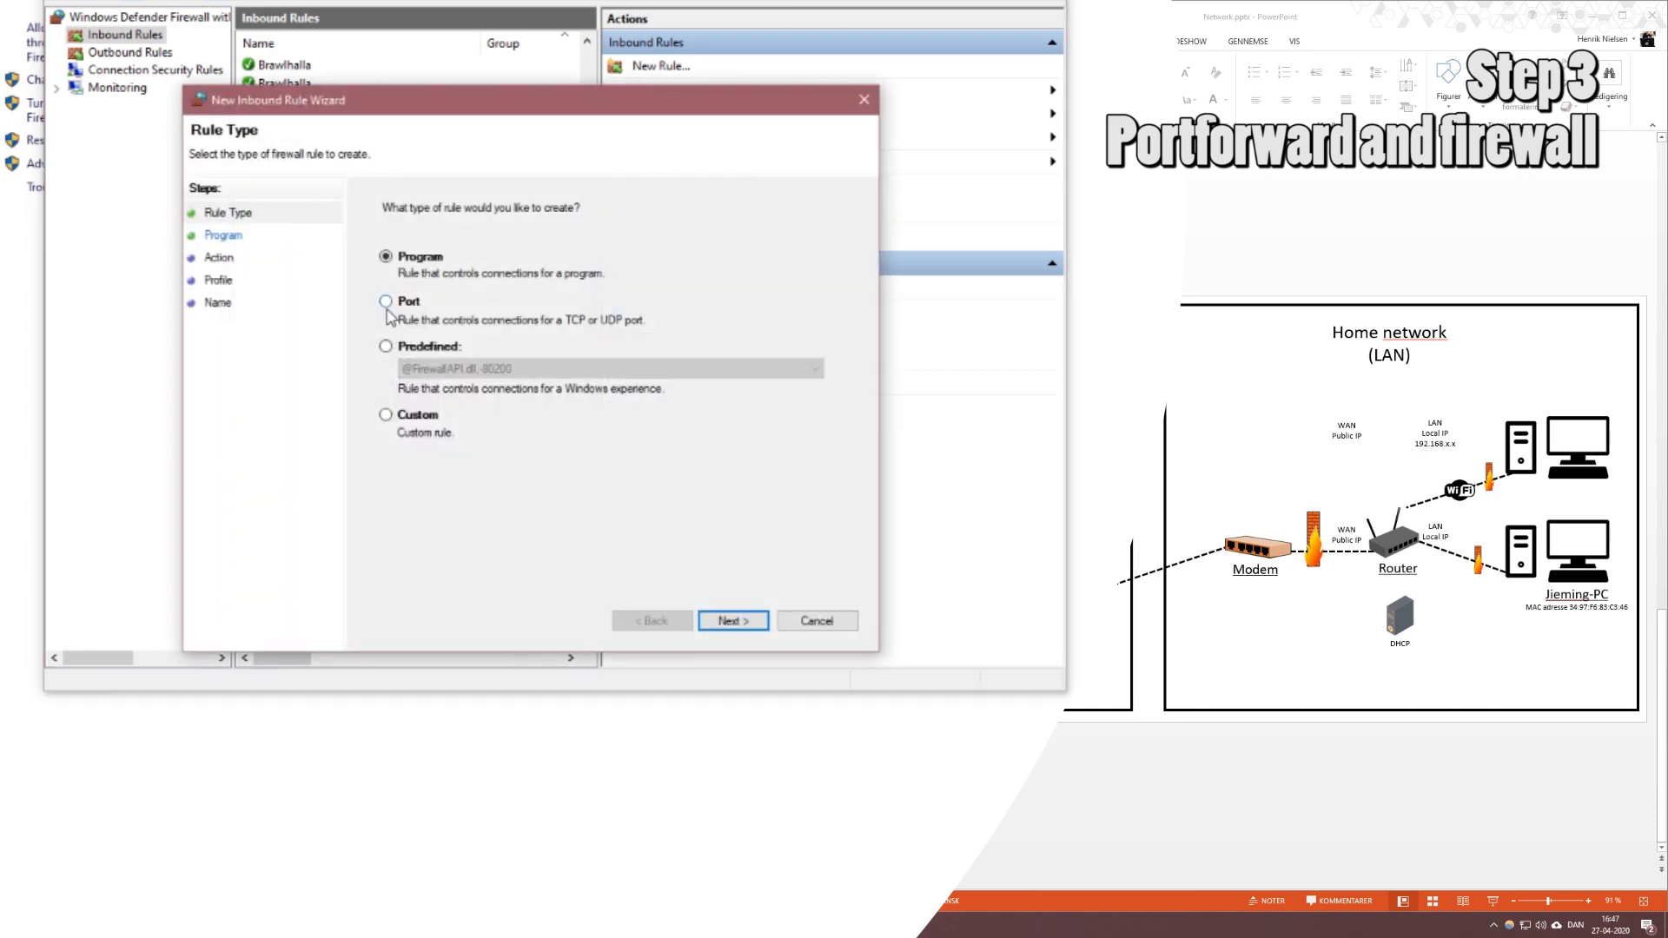
{"action": "left_click", "coordinate": [388, 304]}
{"action": "left_click", "coordinate": [734, 622]}
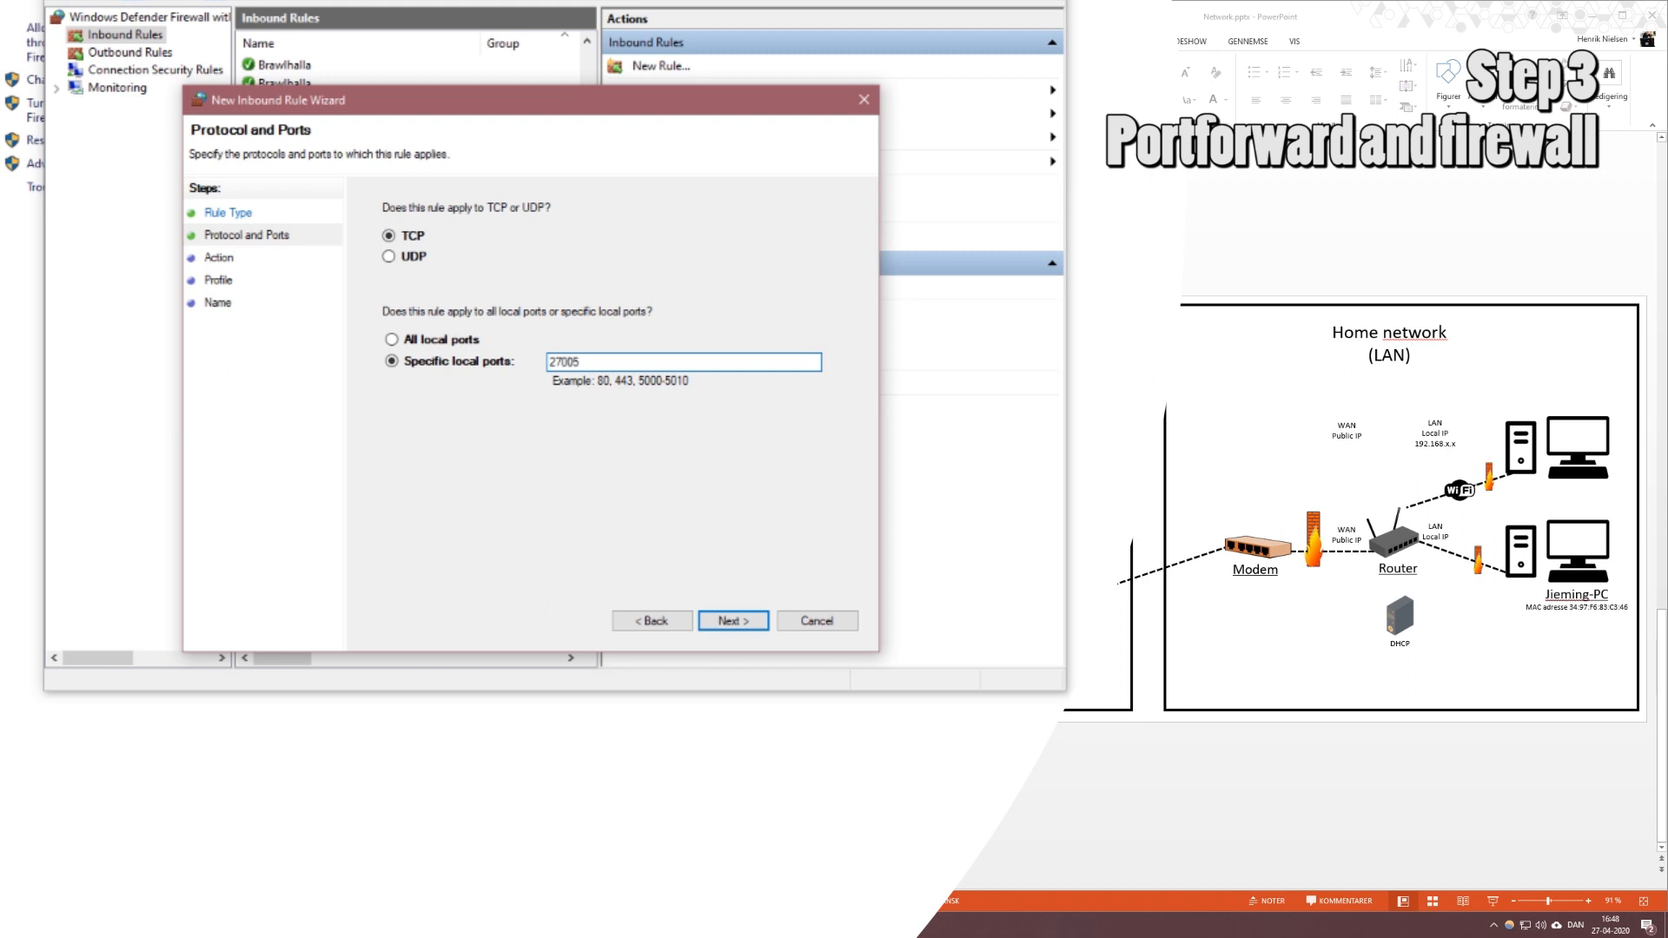
{"action": "left_click", "coordinate": [738, 622]}
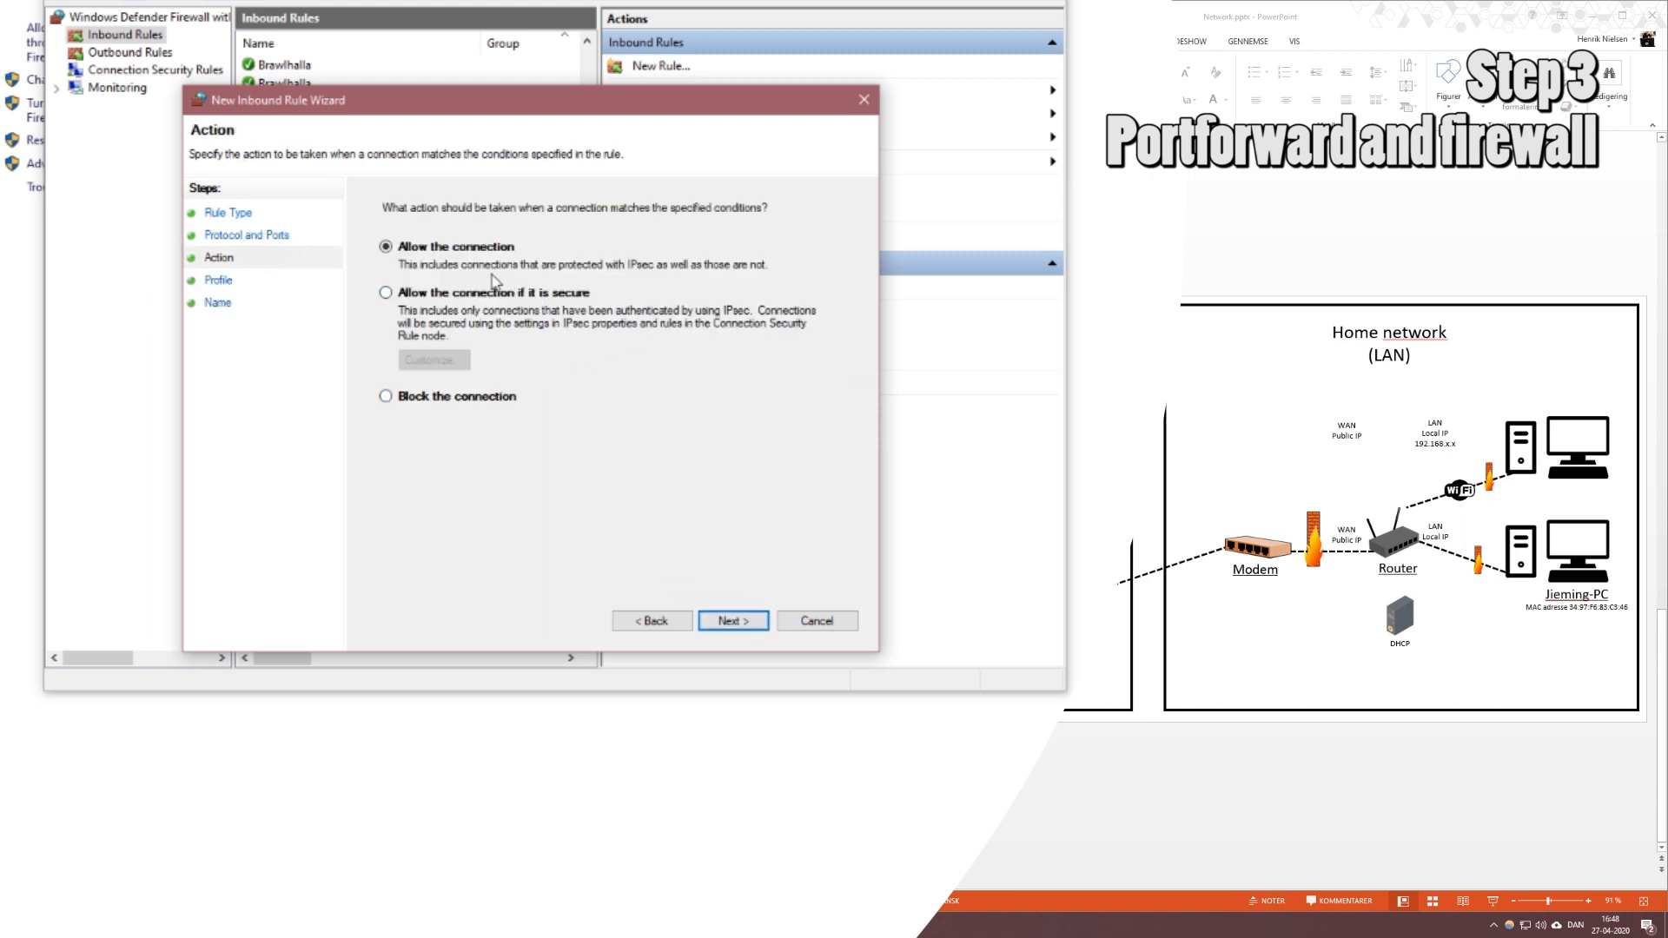
{"action": "left_click", "coordinate": [751, 629]}
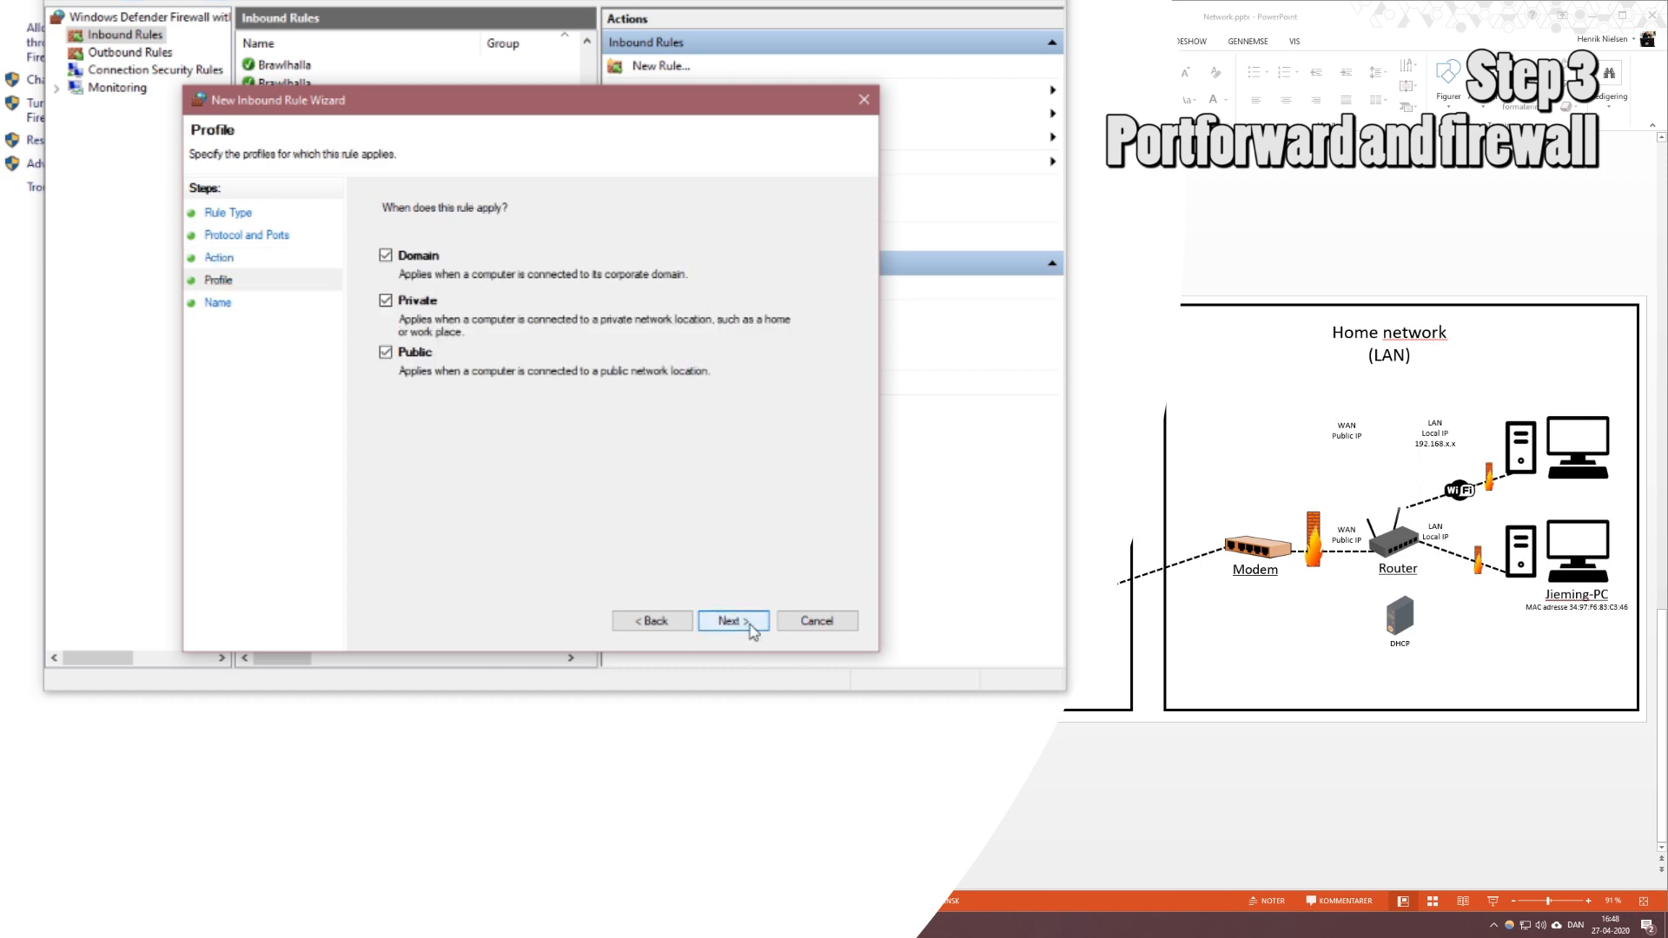
{"action": "left_click", "coordinate": [752, 629]}
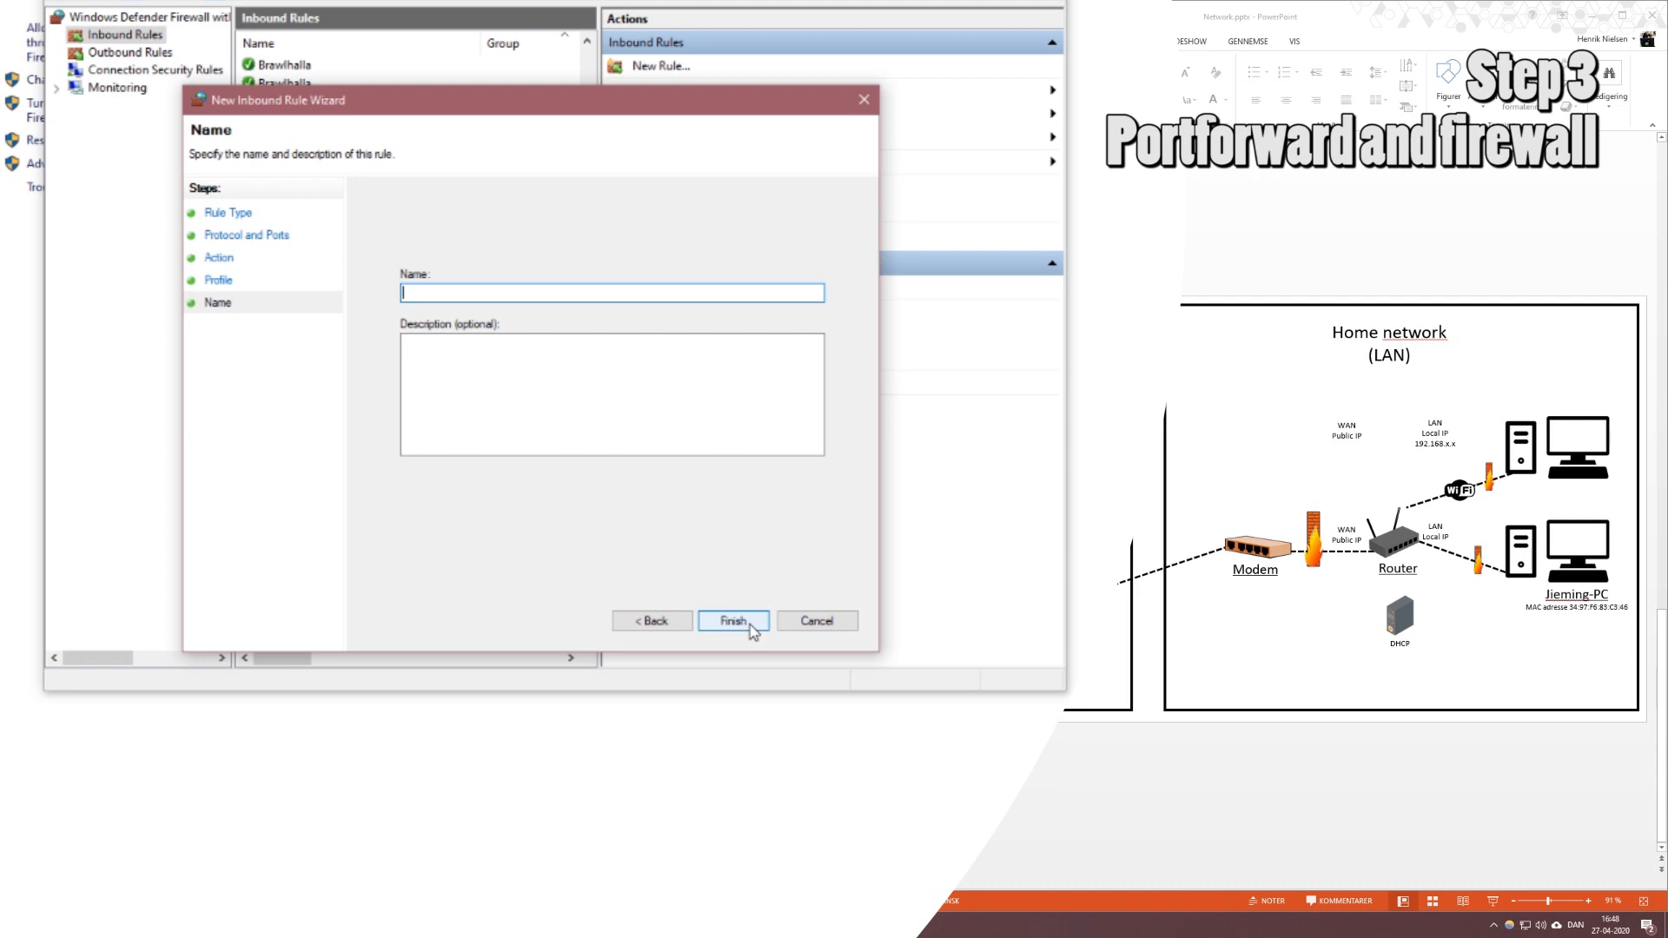
{"action": "left_click_drag", "start_coordinate": [516, 104], "coordinate": [735, 167]}
{"action": "type", "text": "CS"}
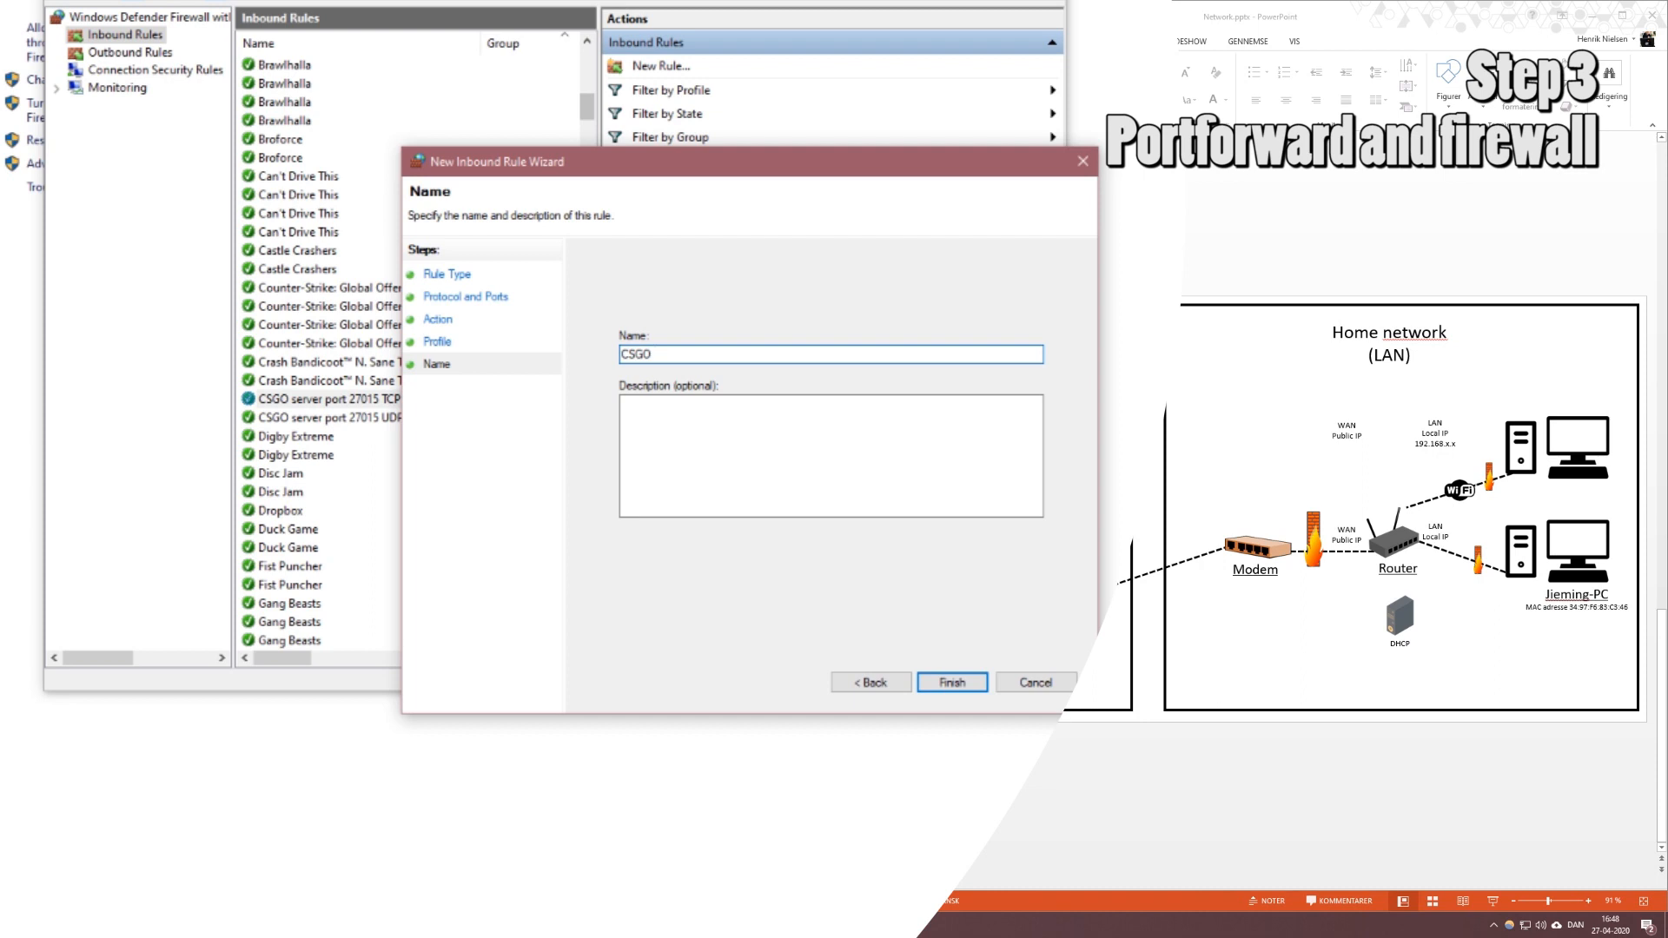
{"action": "type", "text": "GO RCON server"}
{"action": "type", "text": "27005 TCP"}
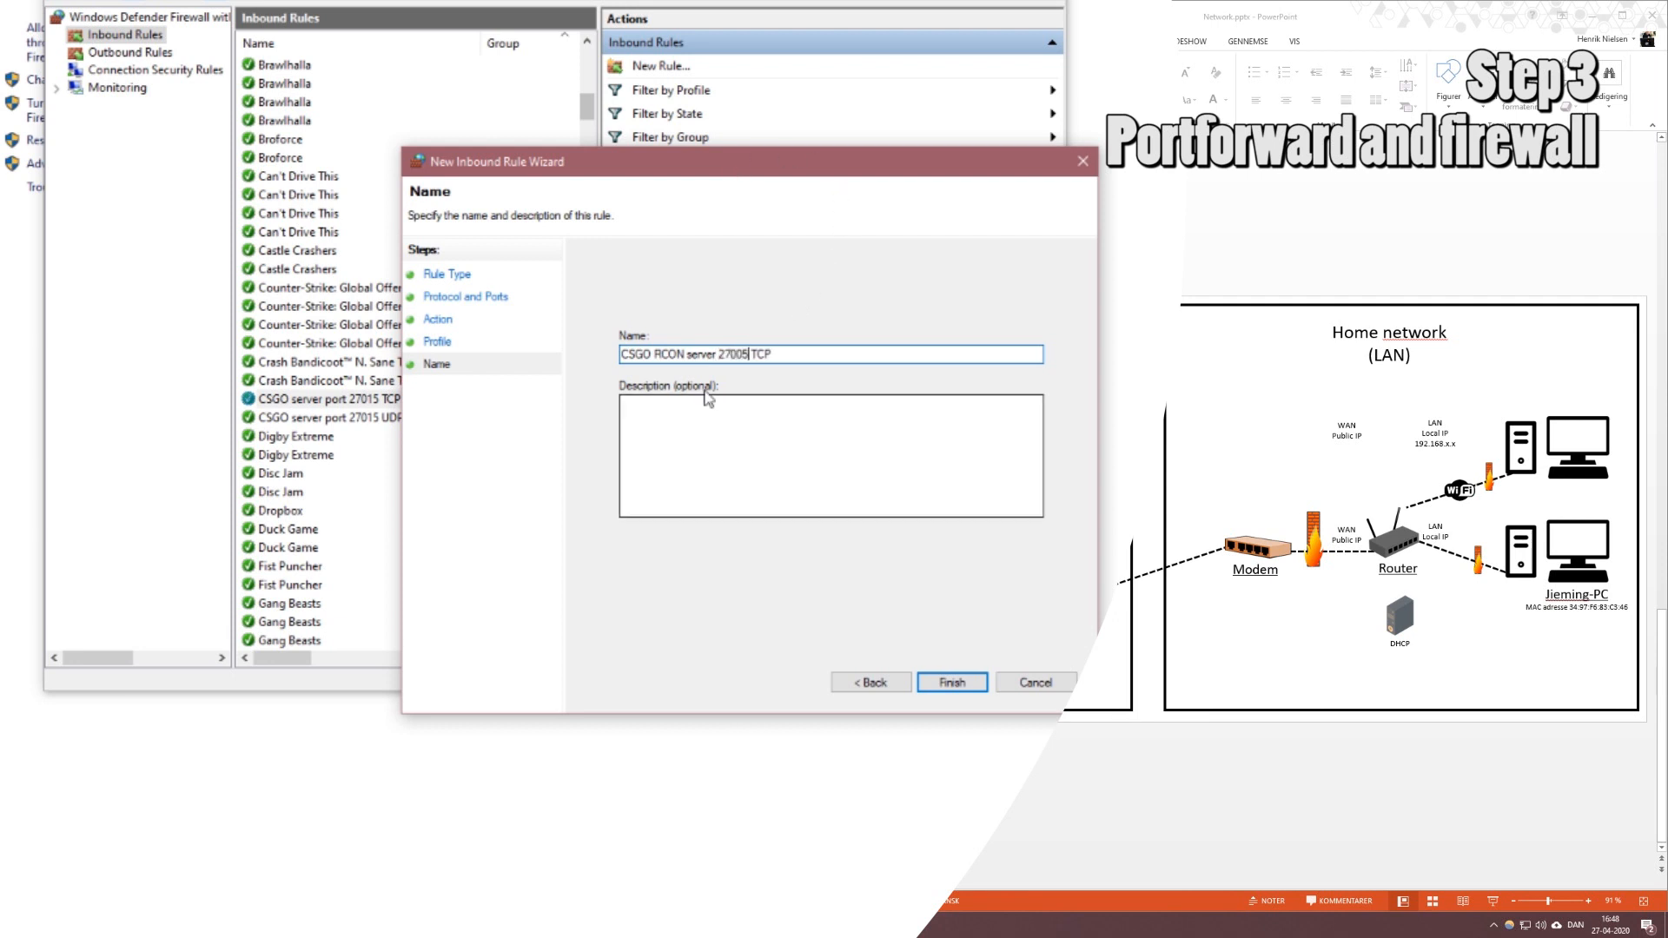
{"action": "left_click", "coordinate": [955, 682]}
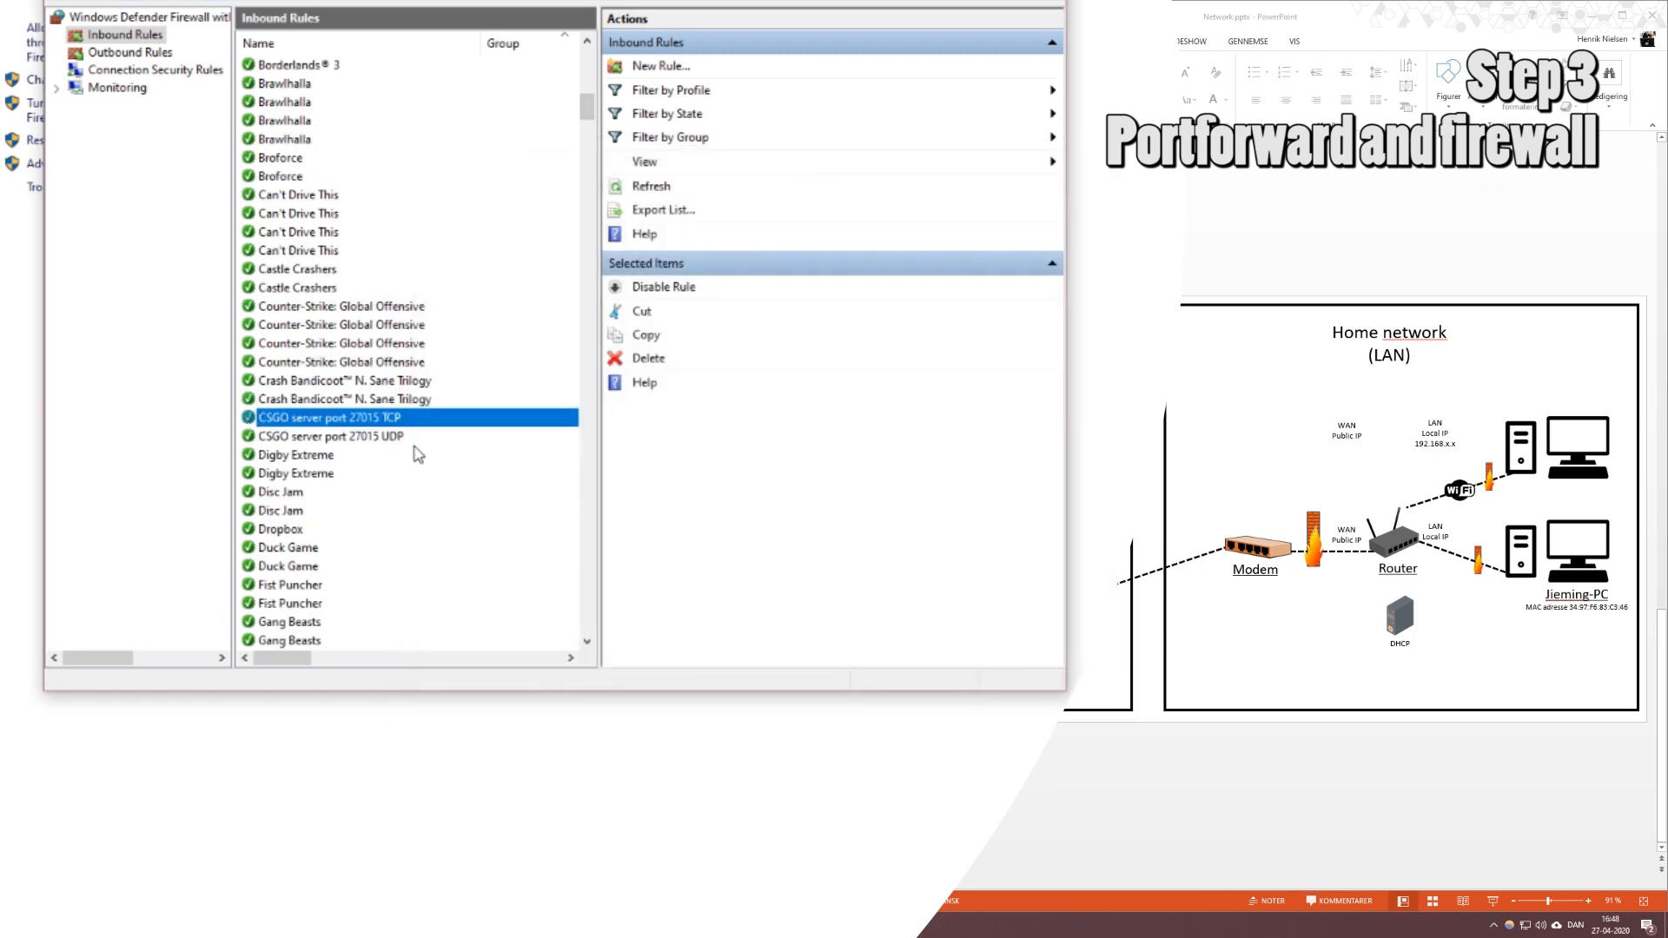
Create a matching inbound rule allowing UDP port 27005 on all profiles, named 'CSGO RCON server 27005 UDP'.
{"action": "left_click", "coordinate": [652, 66]}
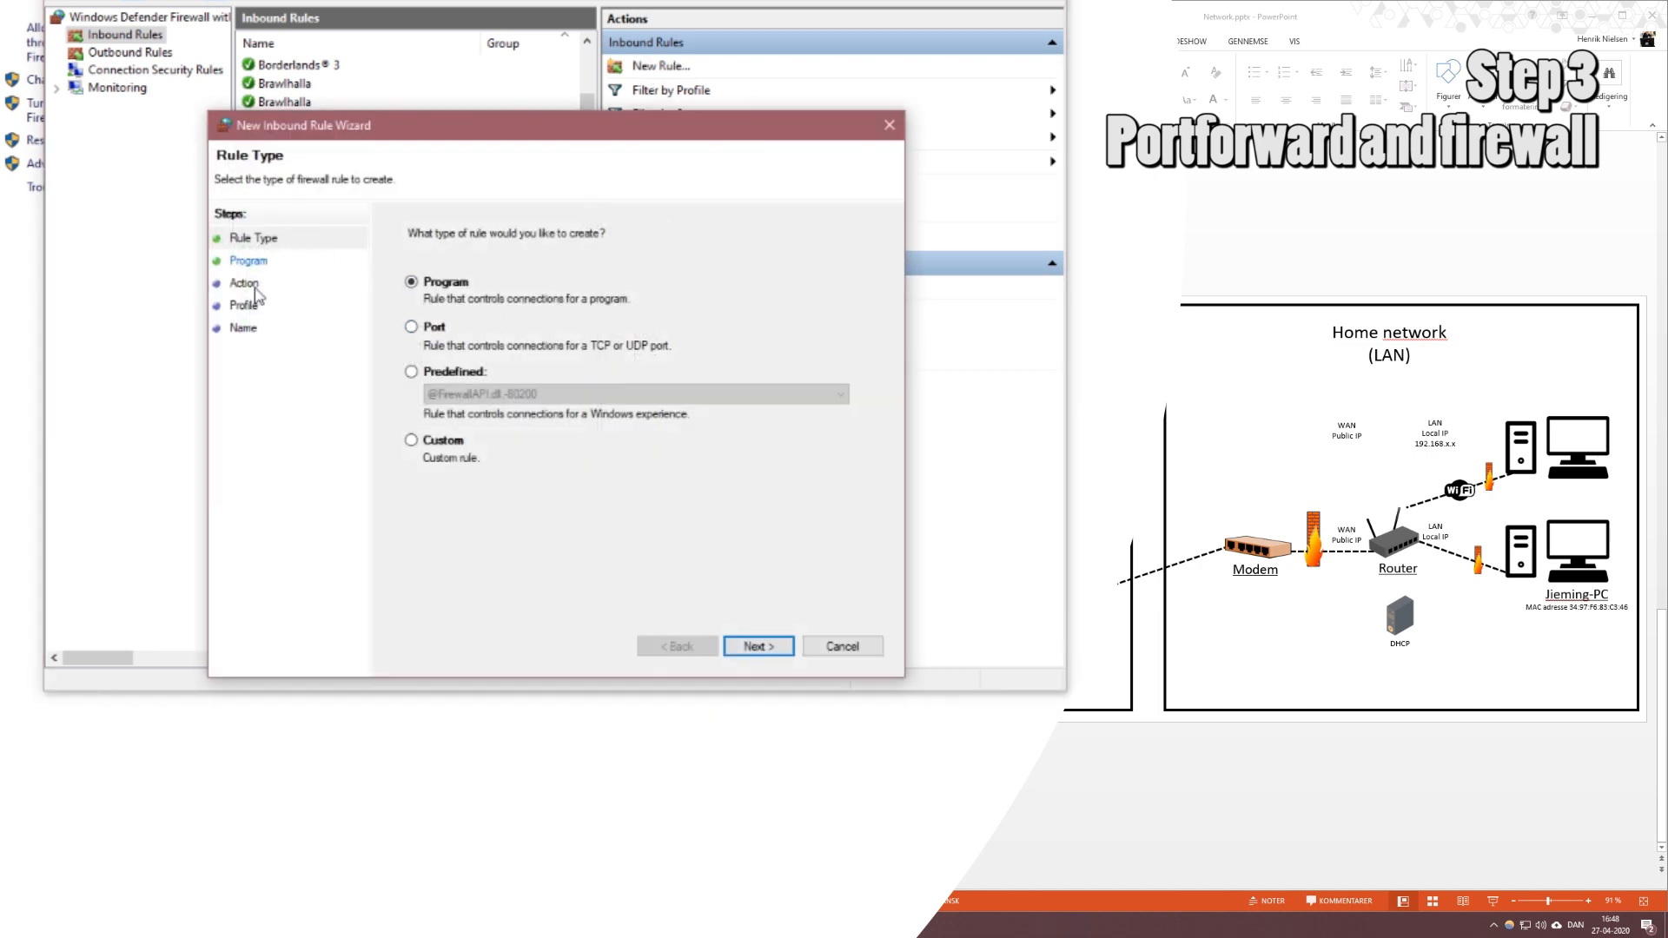
{"action": "left_click", "coordinate": [436, 332]}
{"action": "left_click", "coordinate": [759, 650]}
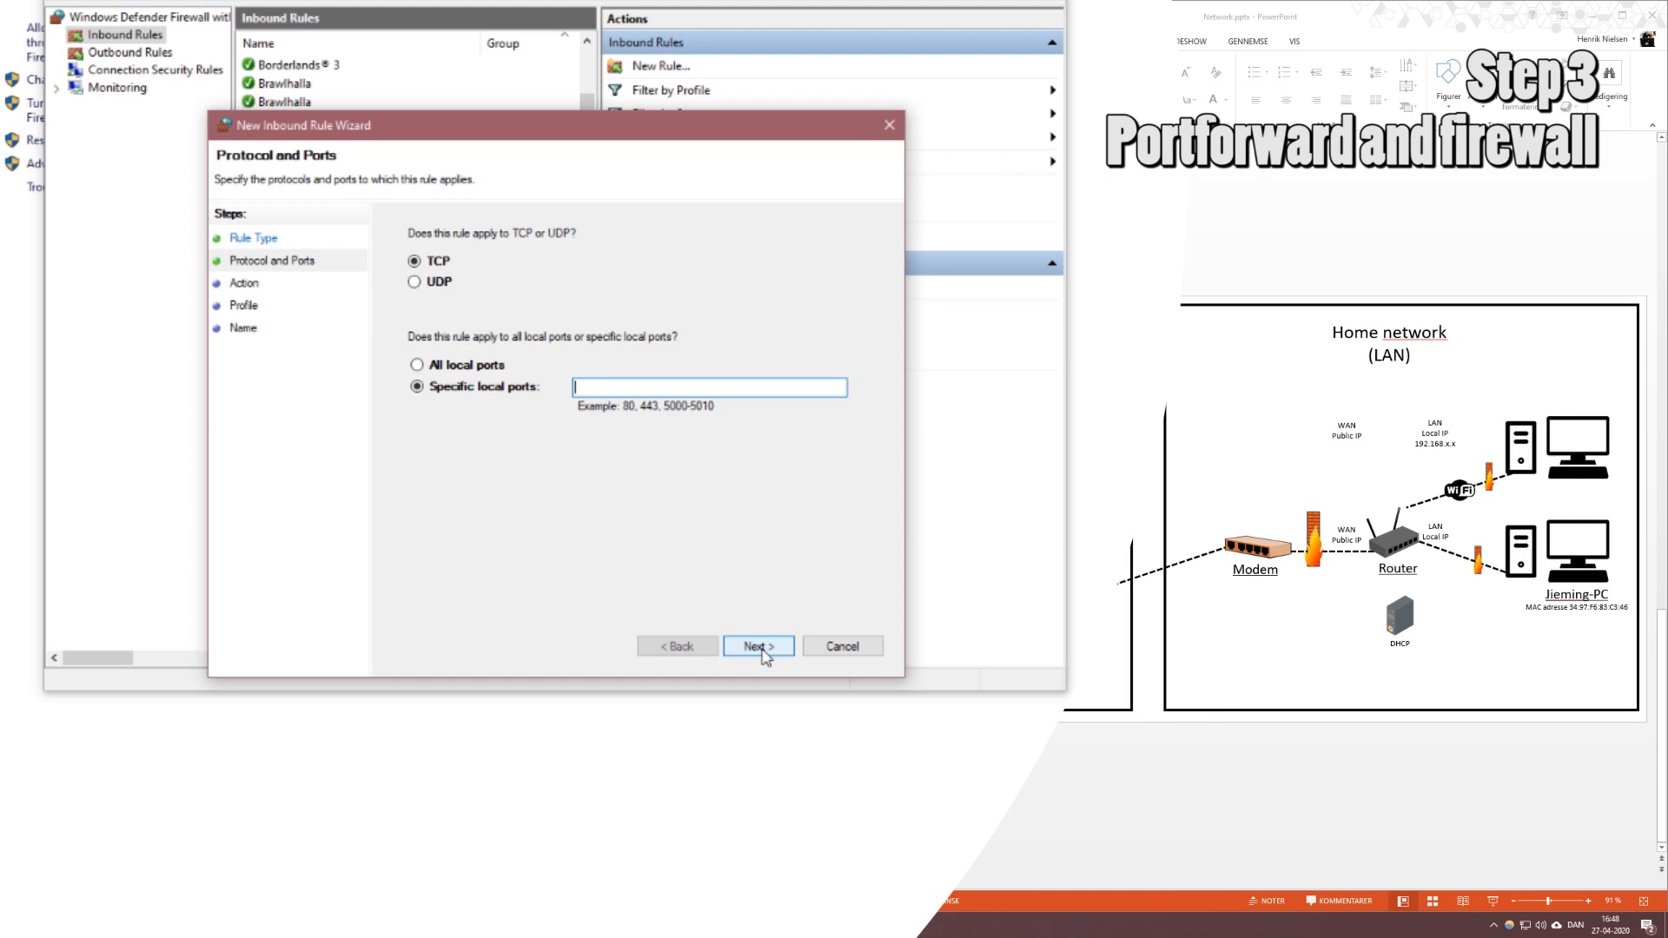
{"action": "left_click", "coordinate": [416, 283]}
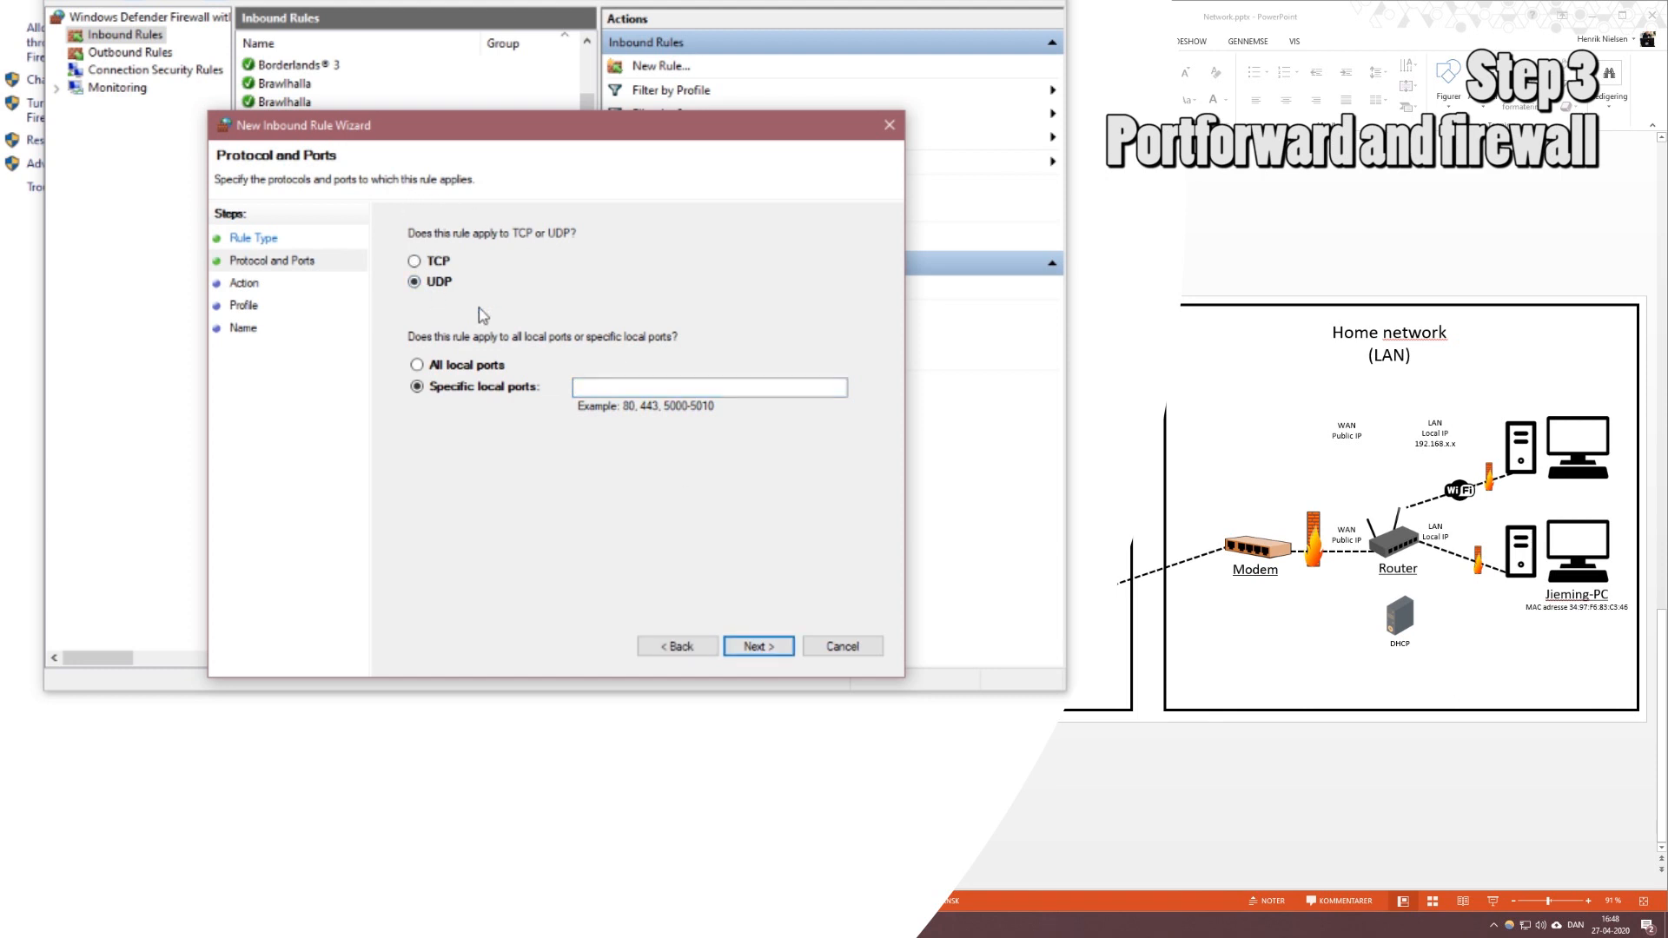
{"action": "left_click", "coordinate": [601, 389]}
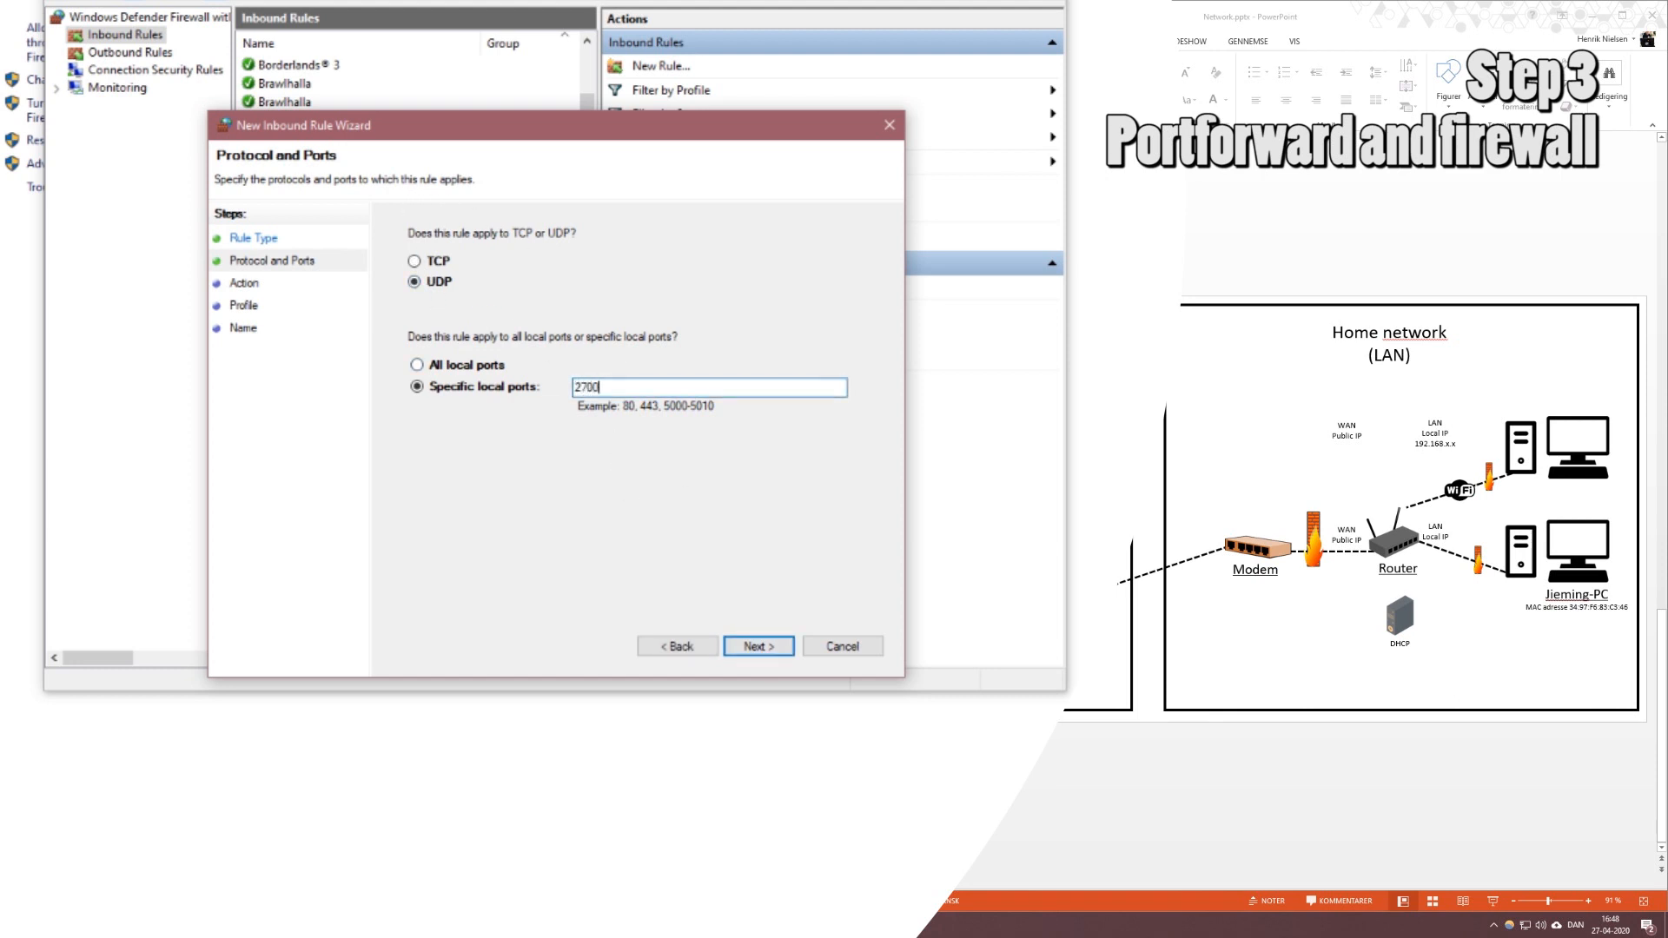
{"action": "left_click", "coordinate": [759, 648]}
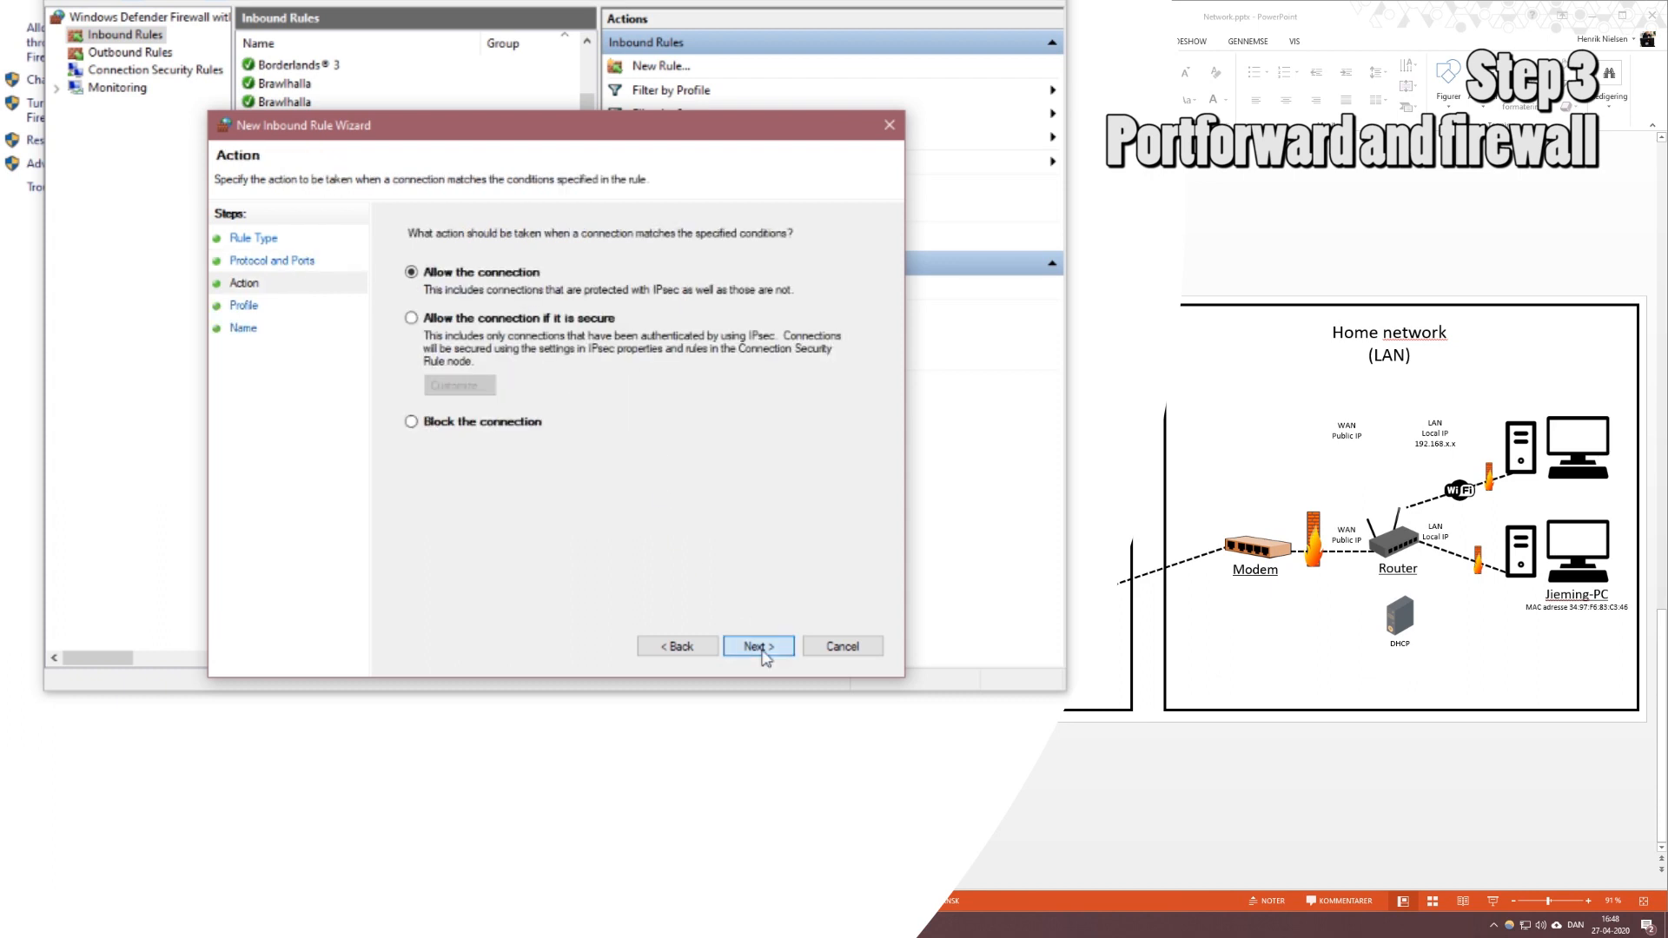
{"action": "left_click", "coordinate": [763, 654]}
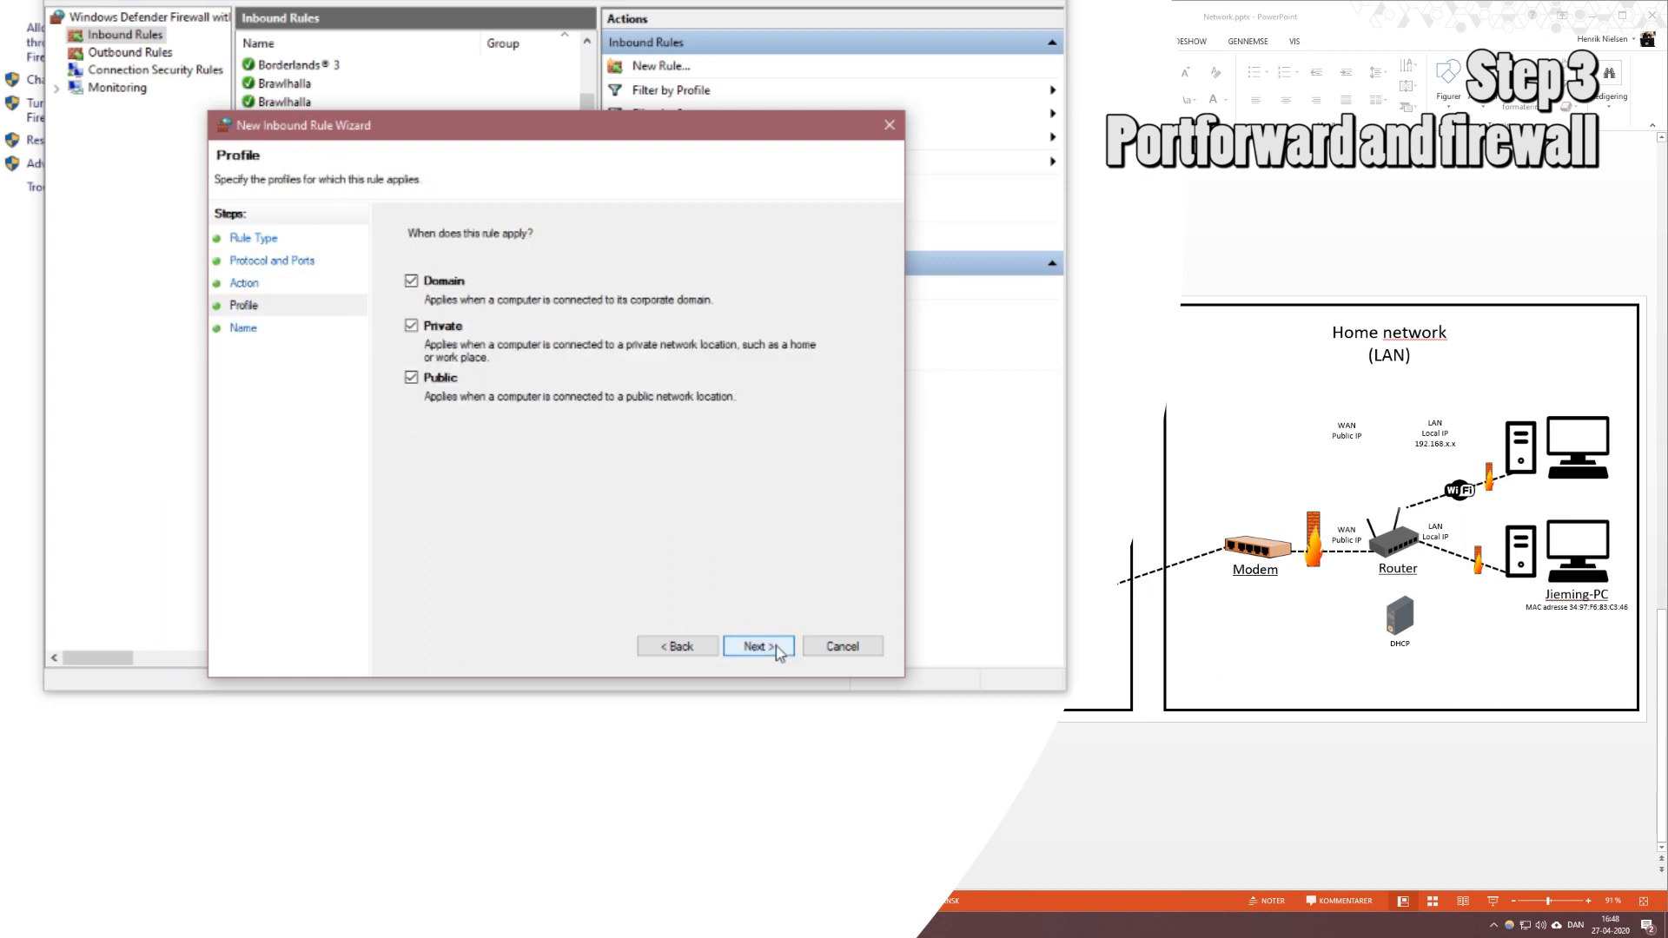
{"action": "left_click", "coordinate": [769, 651]}
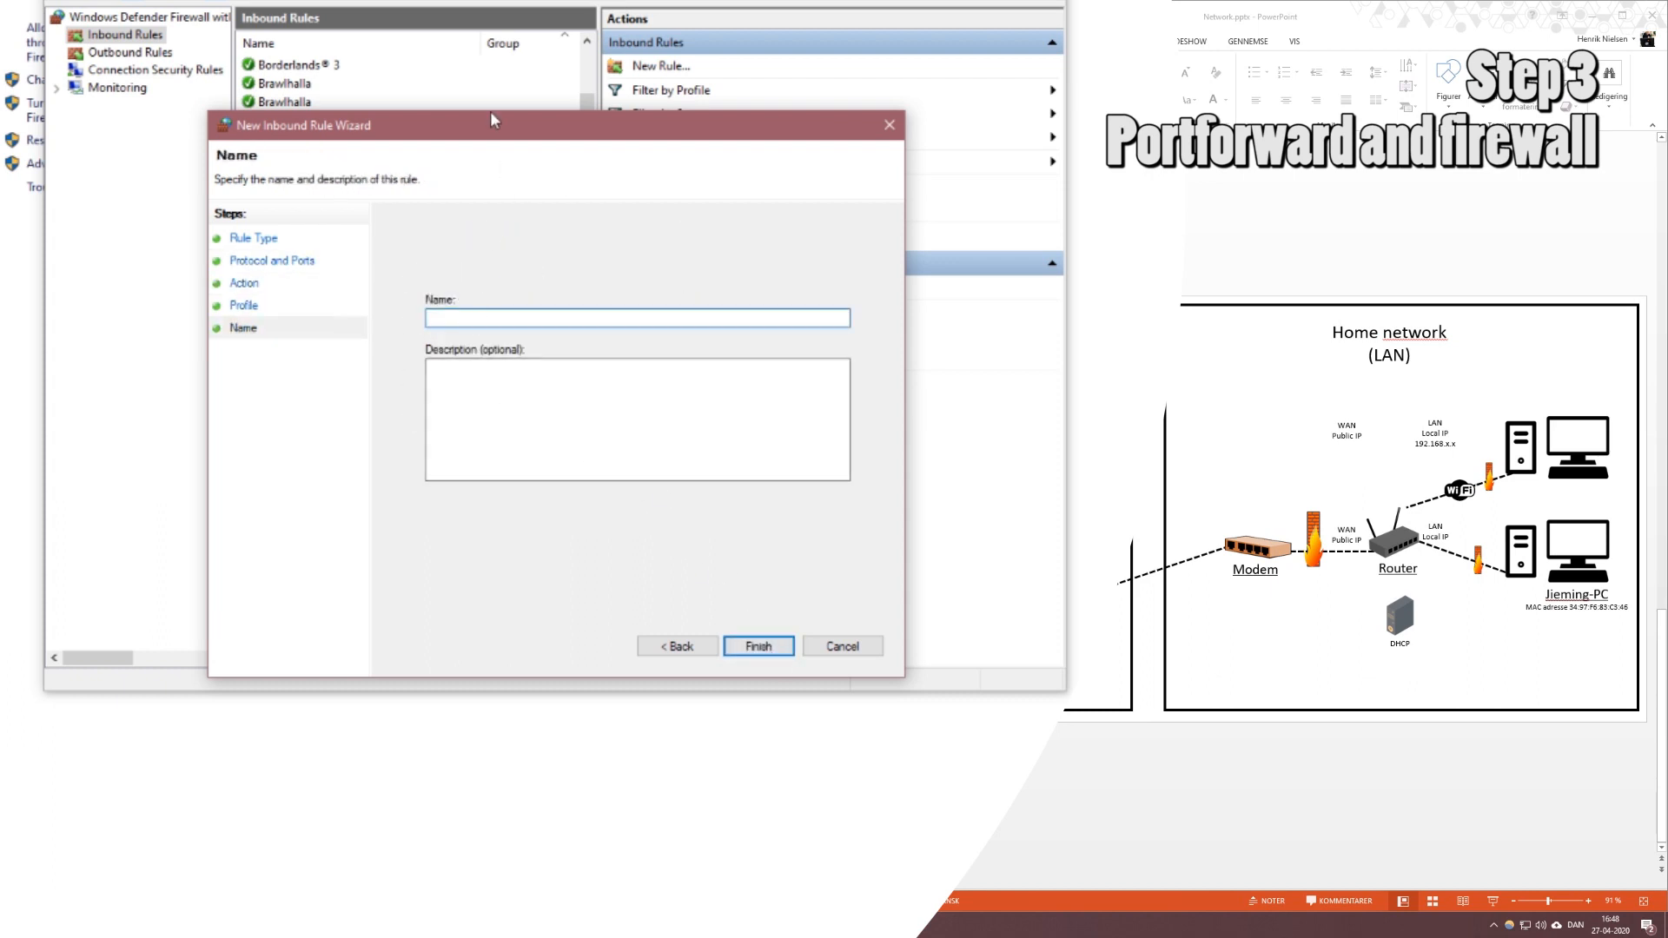
{"action": "left_click_drag", "start_coordinate": [493, 131], "coordinate": [800, 91]}
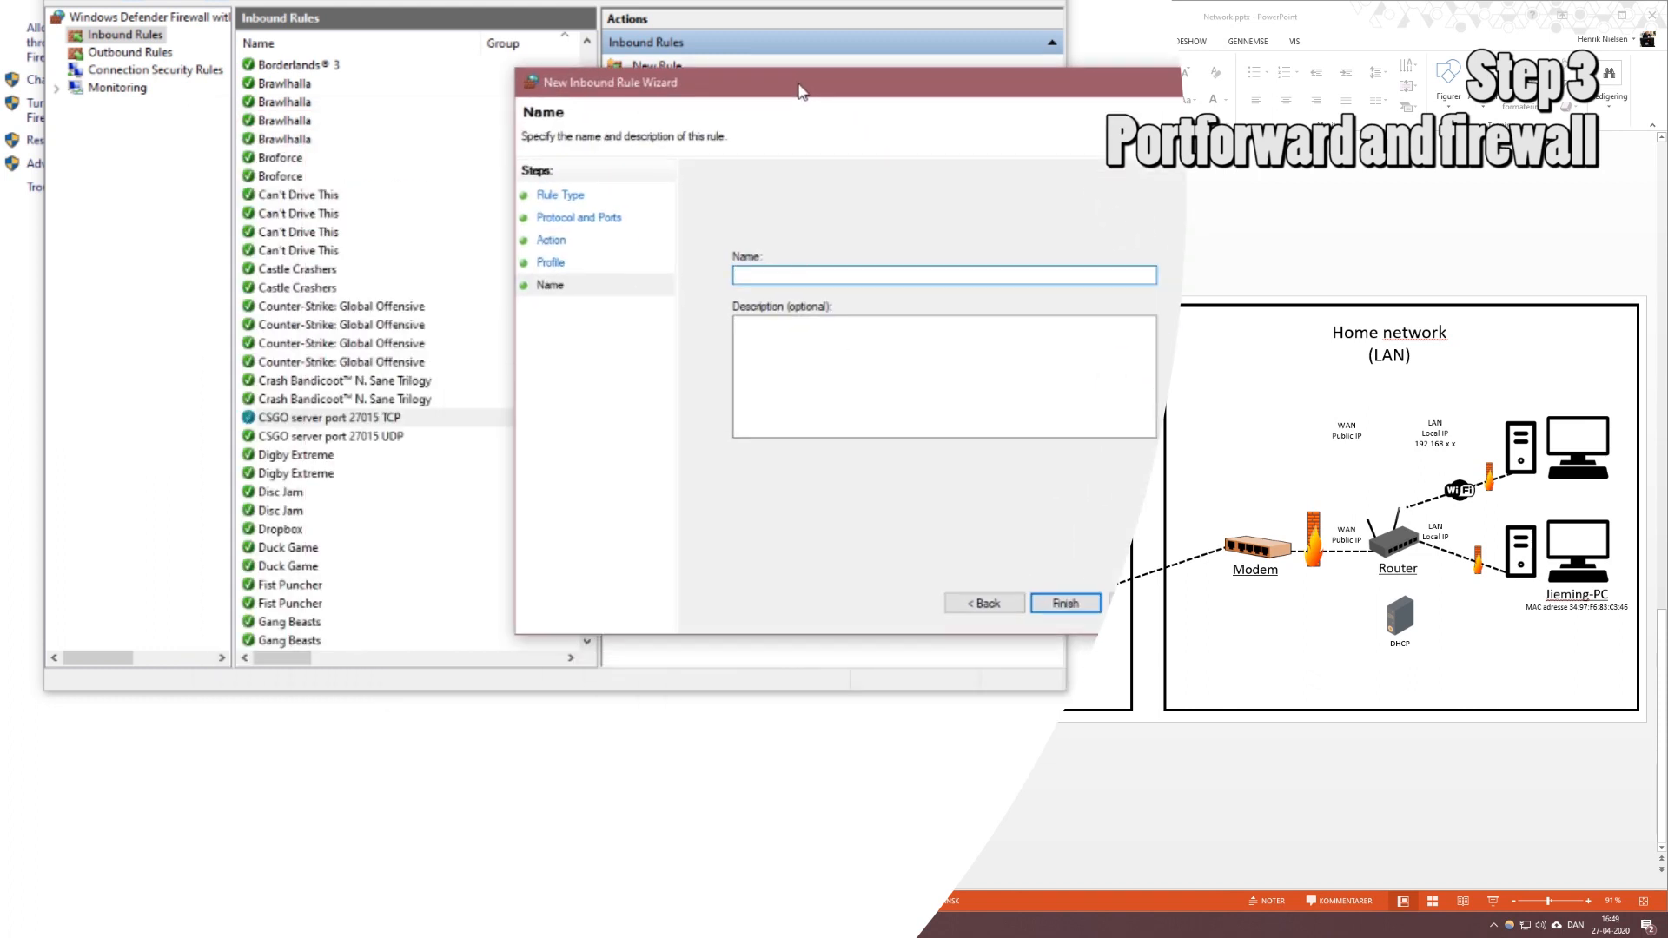
{"action": "type", "text": "CSGO RCON server 27005 UDP"}
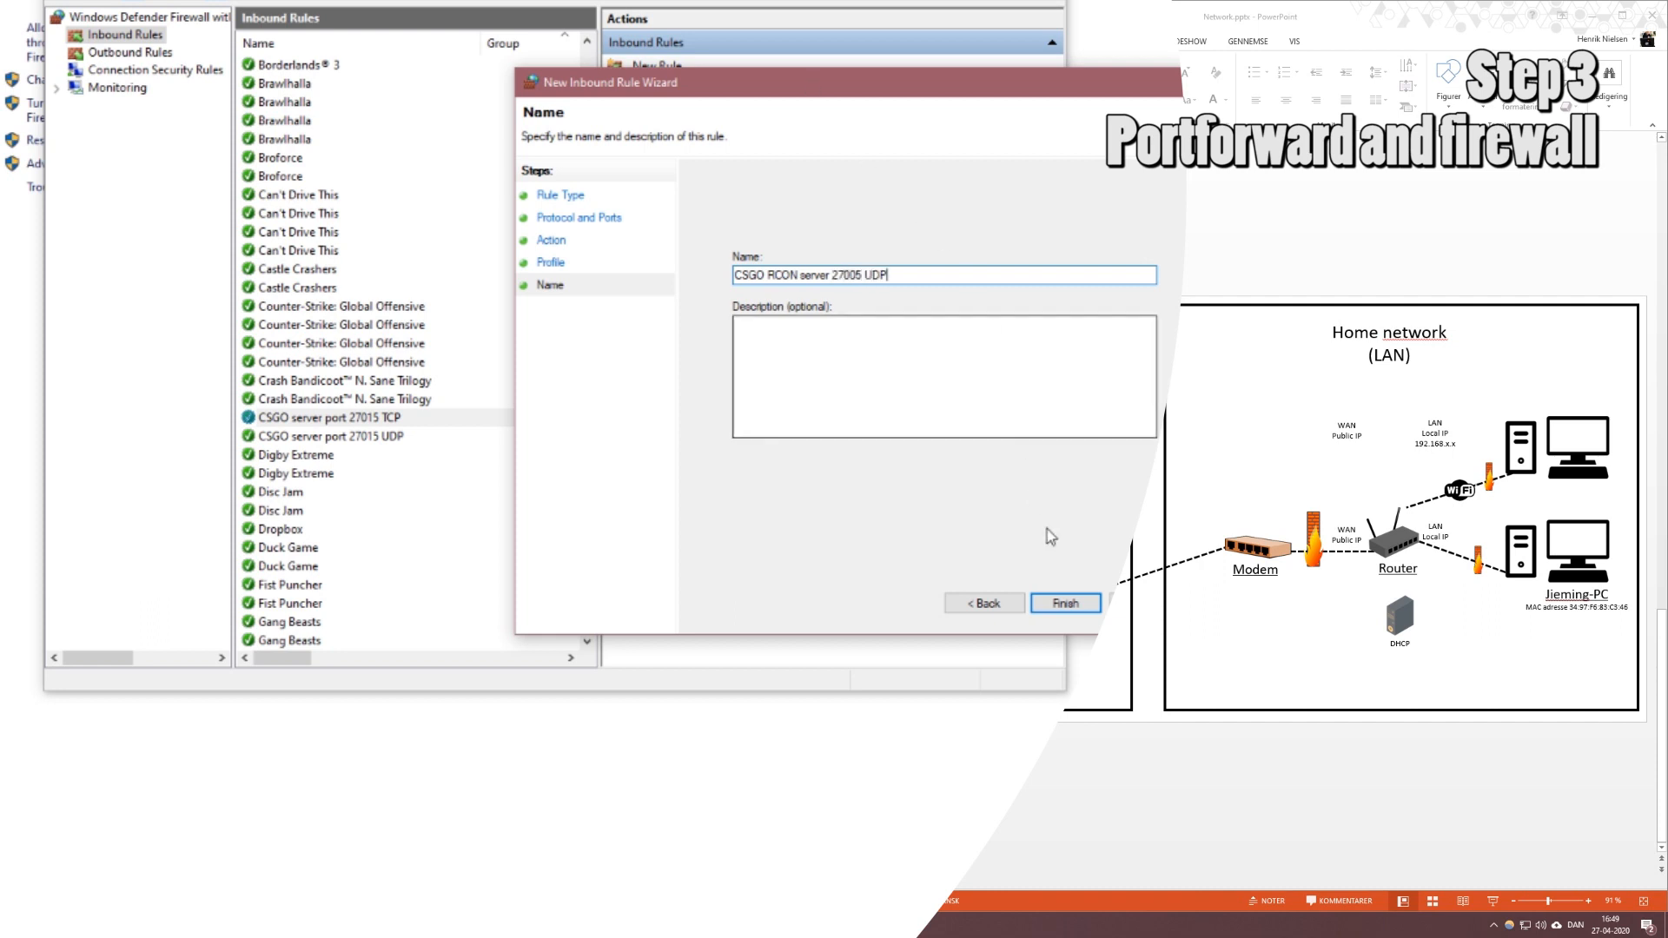
{"action": "left_click", "coordinate": [1056, 602]}
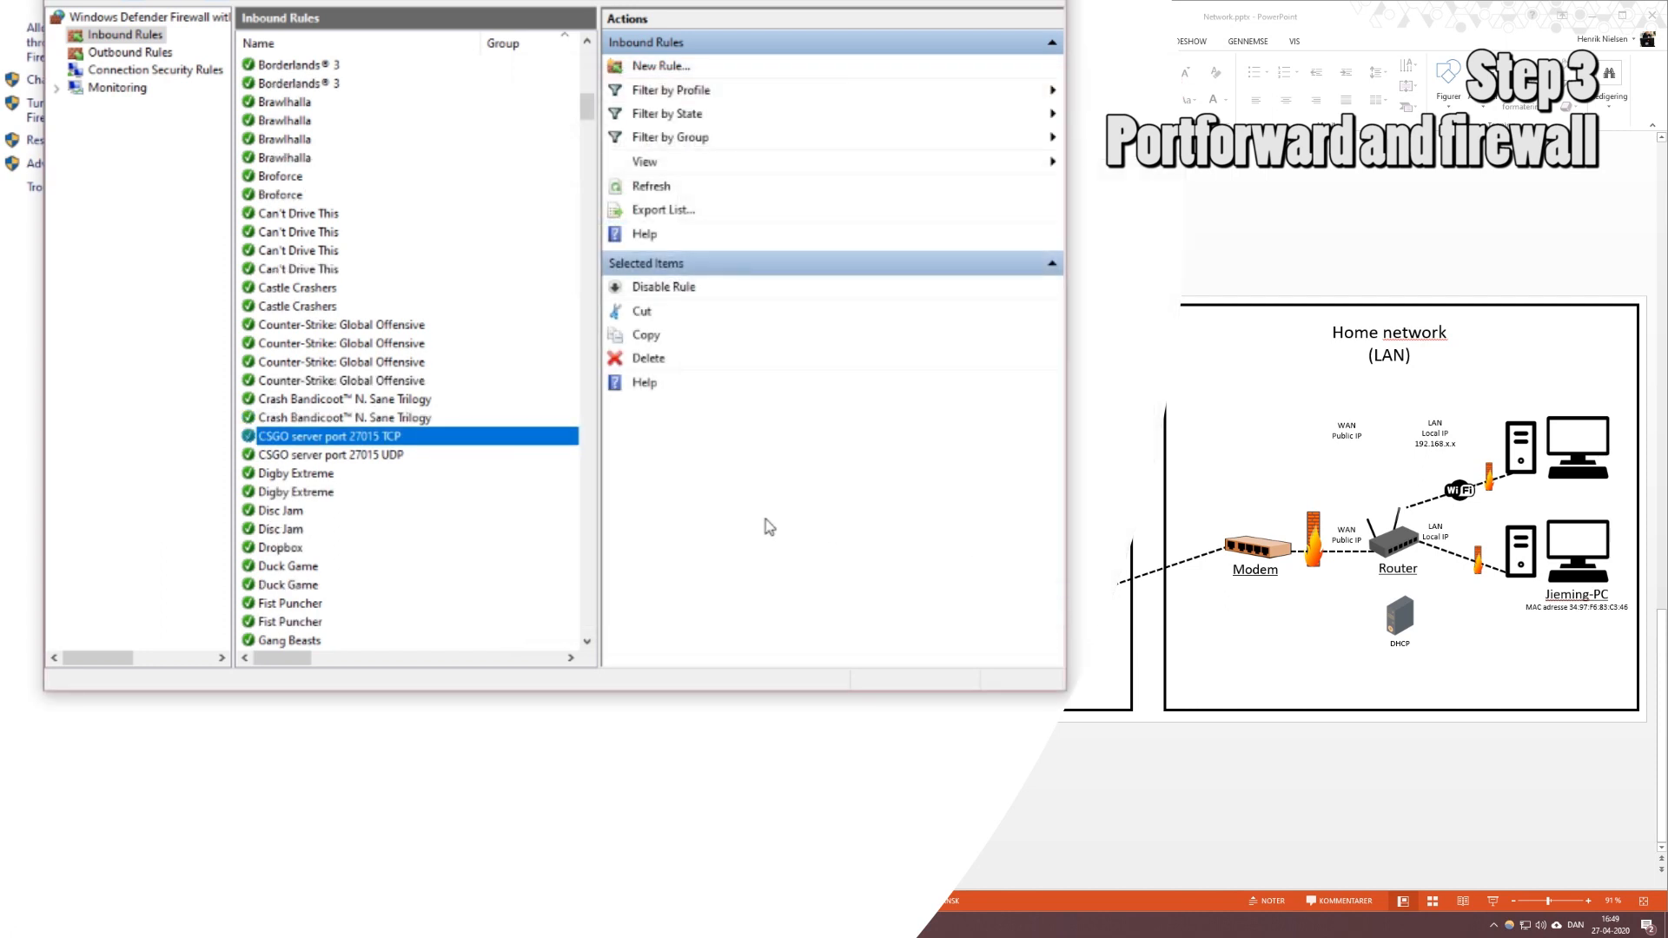
Sort the Inbound Rules list alphabetically by the Name column.
{"action": "scroll", "coordinate": [360, 382], "scroll_direction": "up", "scroll_amount": 5}
{"action": "scroll", "coordinate": [364, 383], "scroll_direction": "up", "scroll_amount": 10}
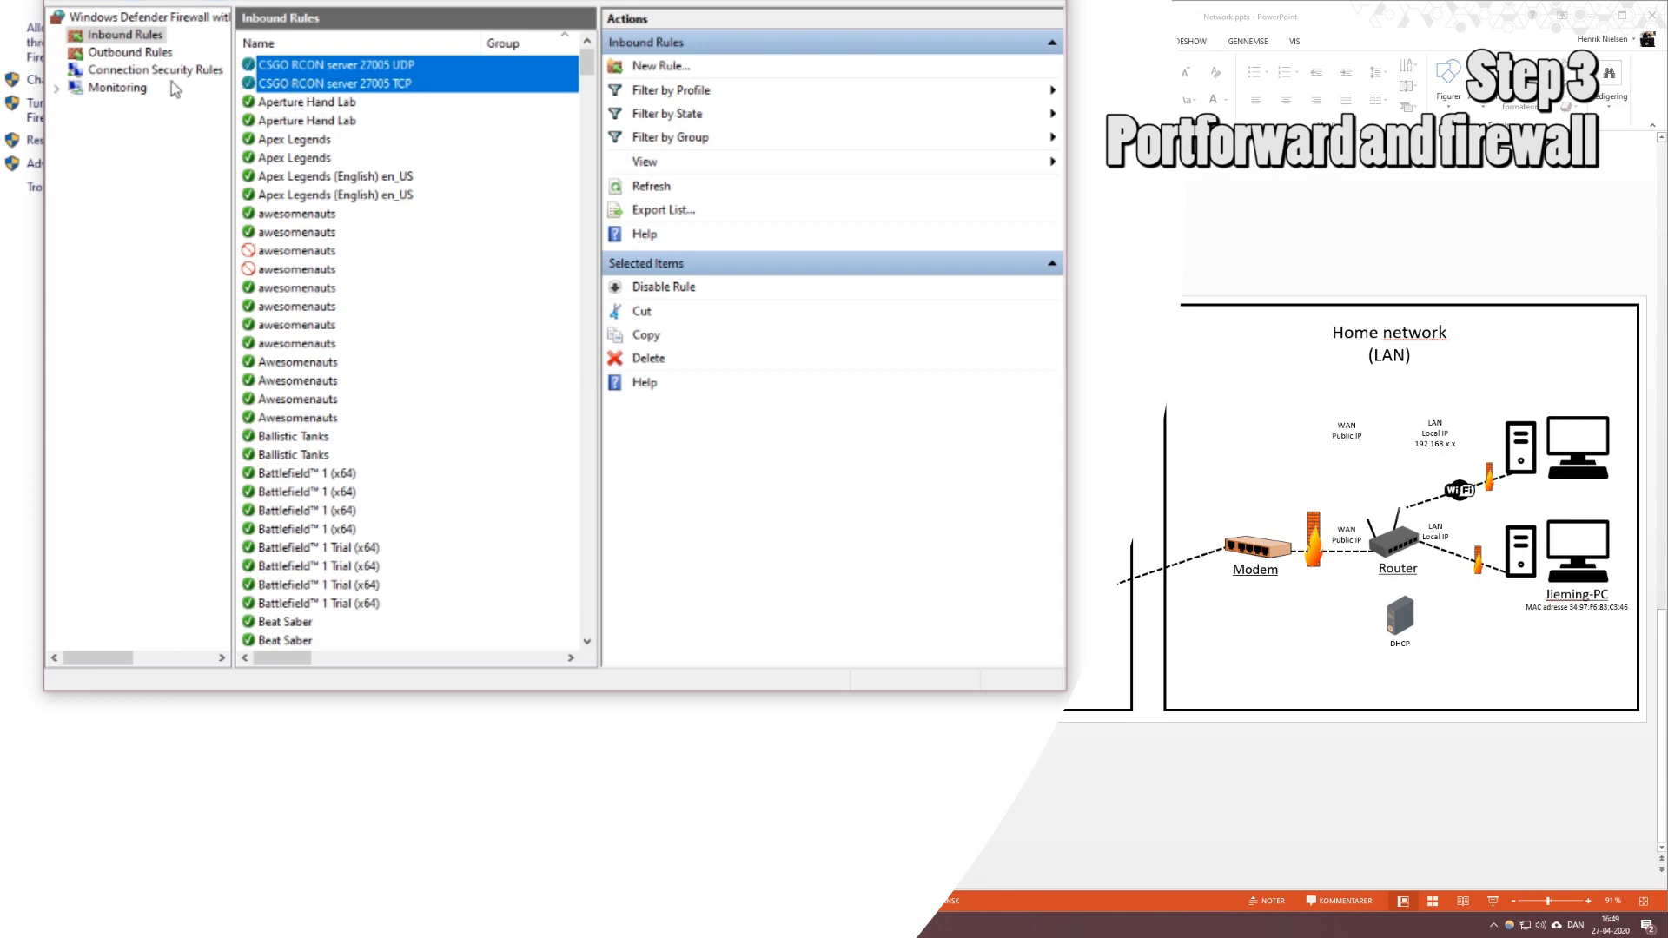
{"action": "left_click", "coordinate": [138, 54]}
{"action": "left_click", "coordinate": [134, 37]}
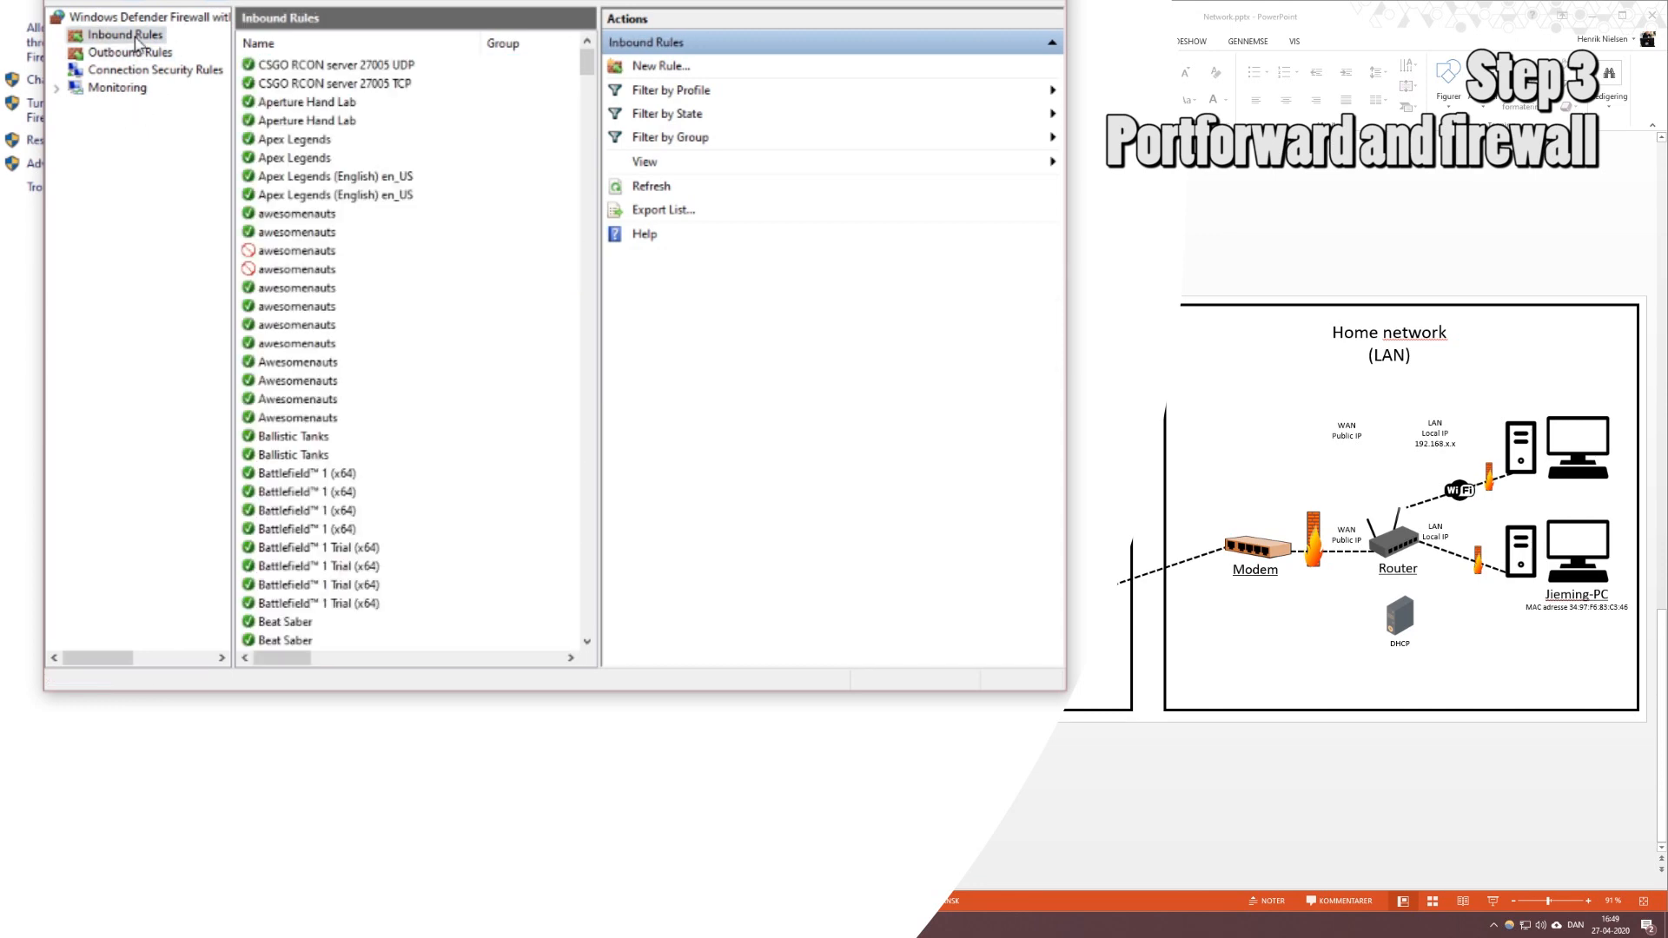
{"action": "left_click", "coordinate": [328, 44]}
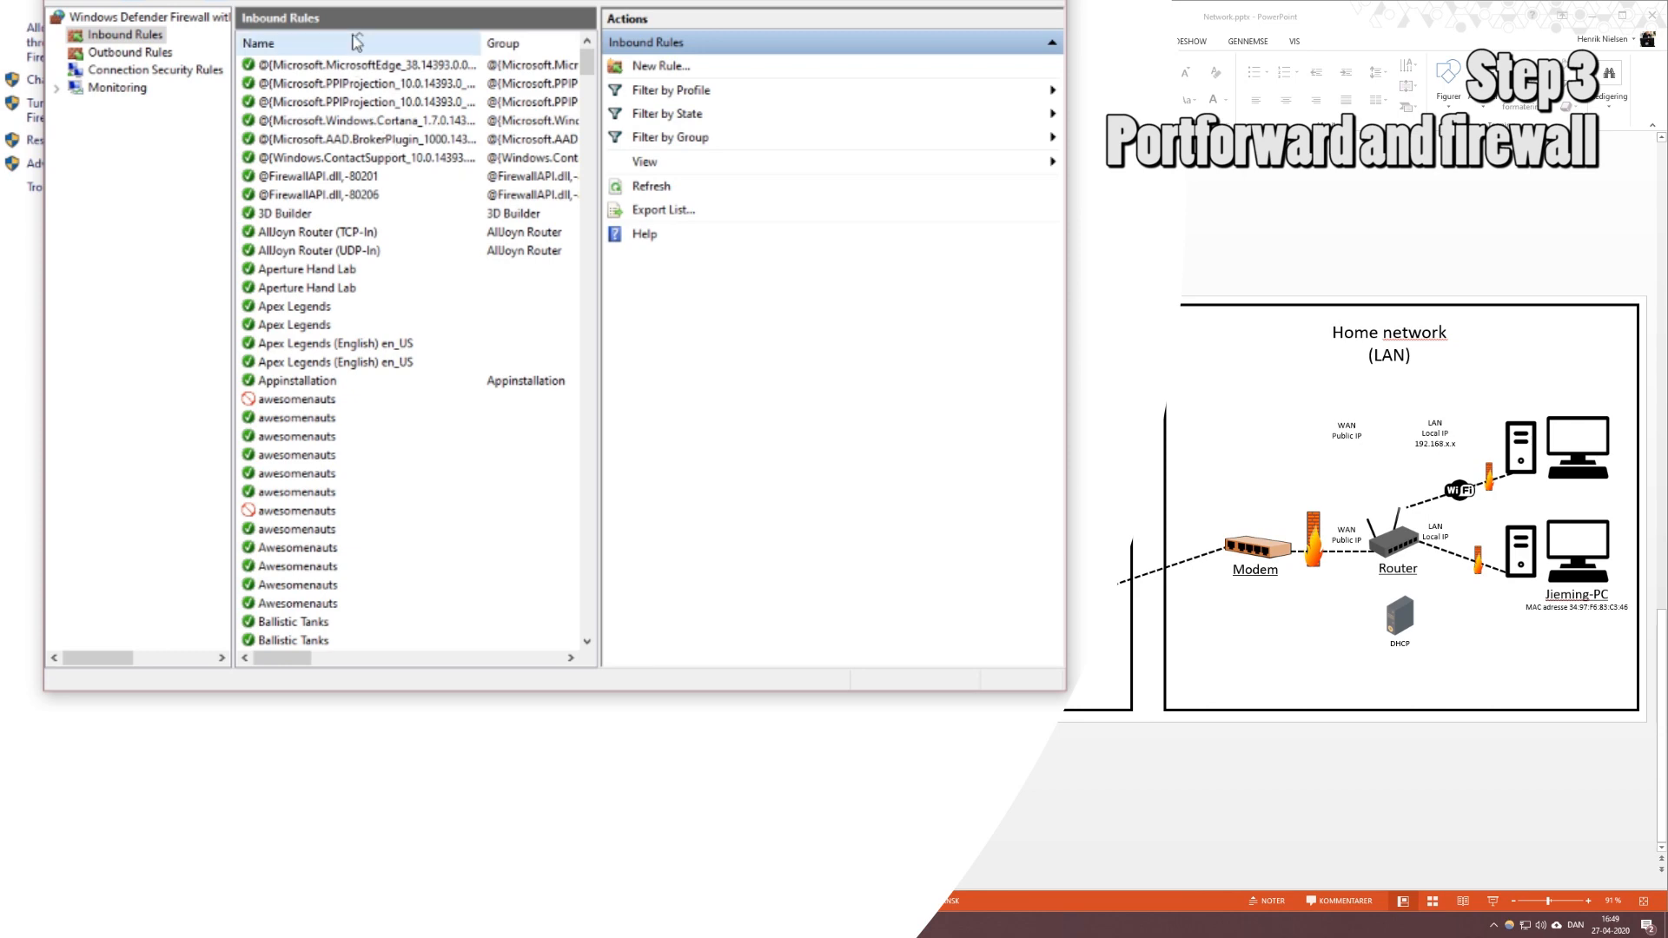
Check the CSGO server port 27015 TCP and UDP rules in the sorted list.
{"action": "scroll", "coordinate": [398, 320], "scroll_direction": "down", "scroll_amount": 20}
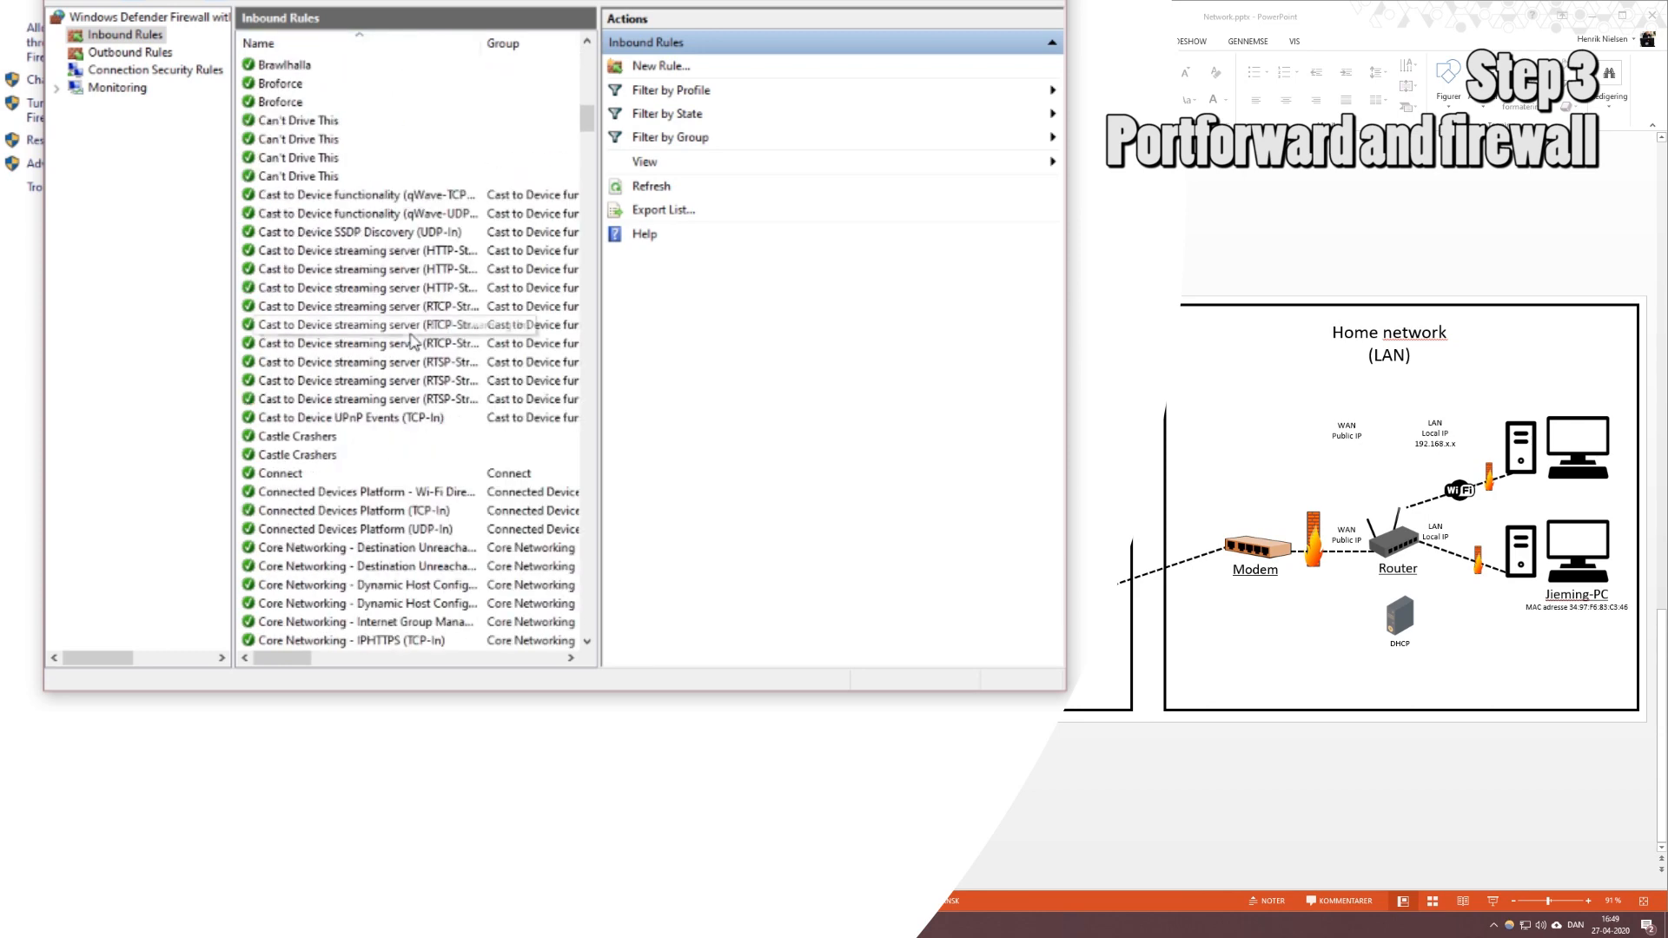
{"action": "scroll", "coordinate": [409, 345], "scroll_direction": "down", "scroll_amount": 11}
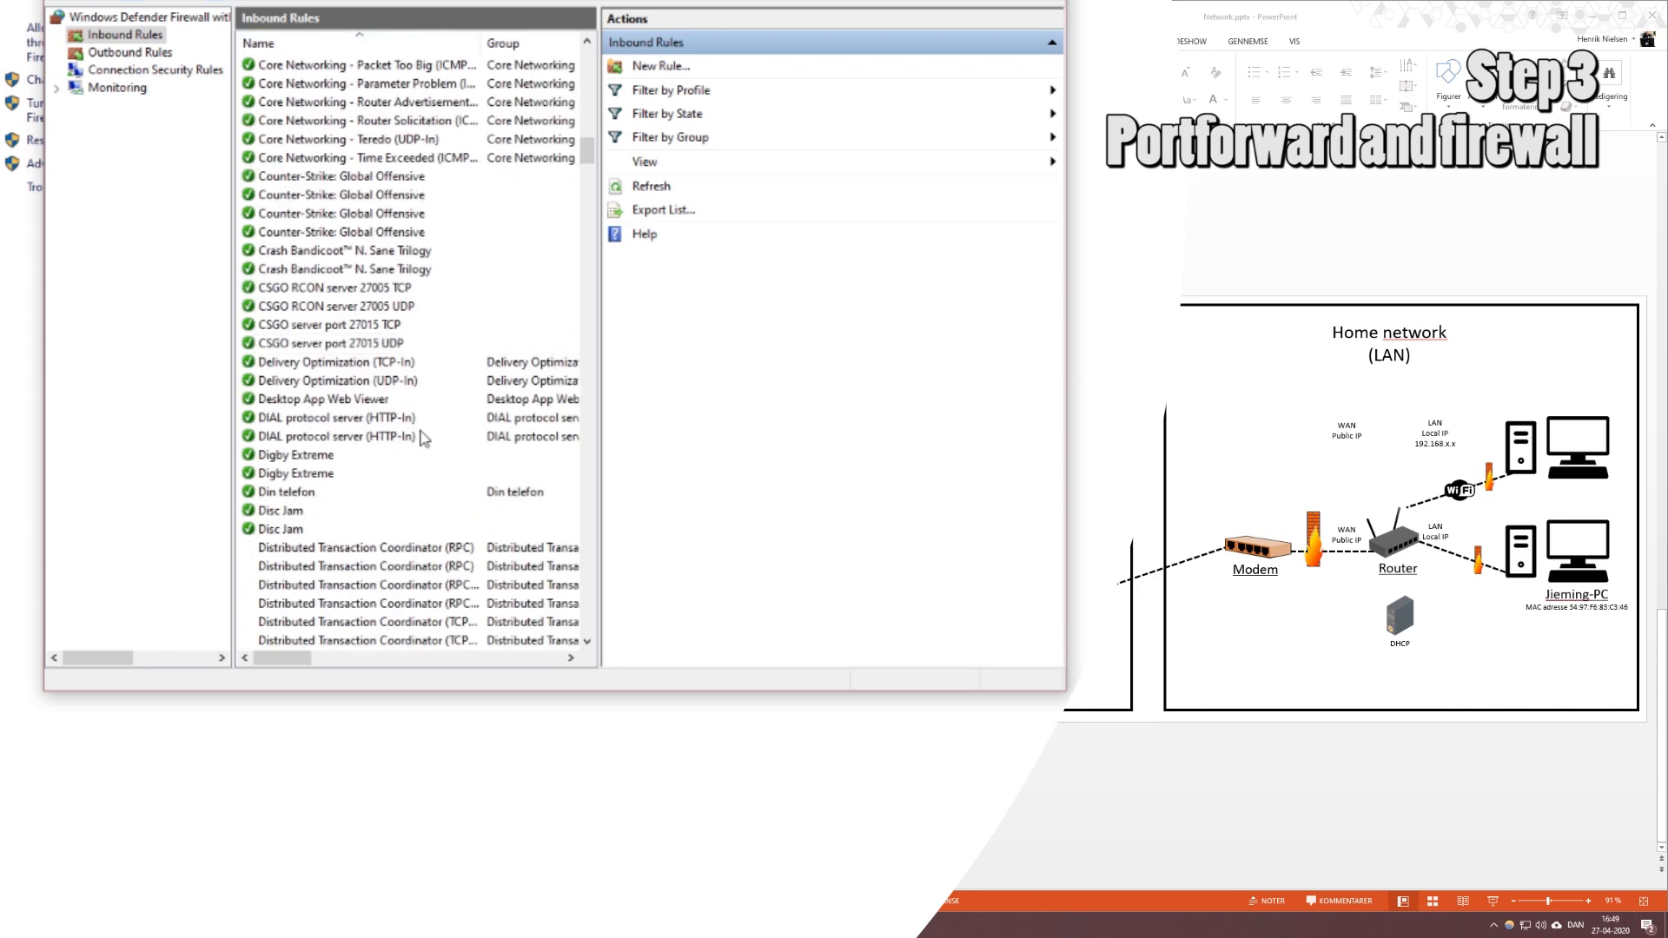
{"action": "left_click", "coordinate": [402, 324]}
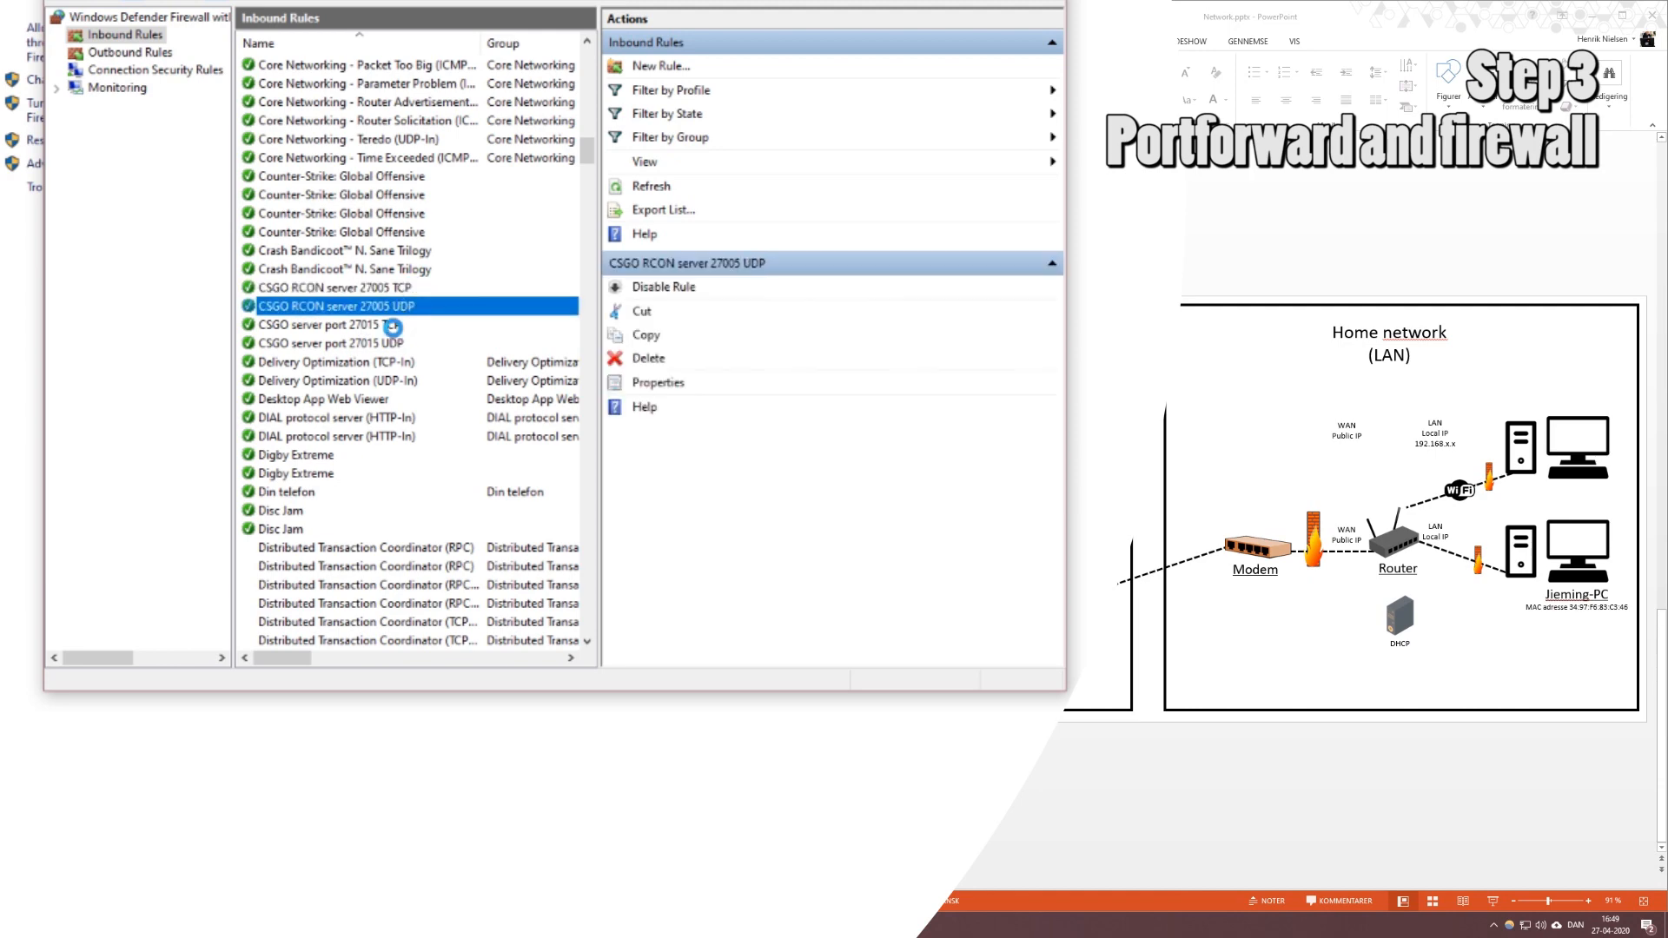
{"action": "left_click", "coordinate": [397, 344]}
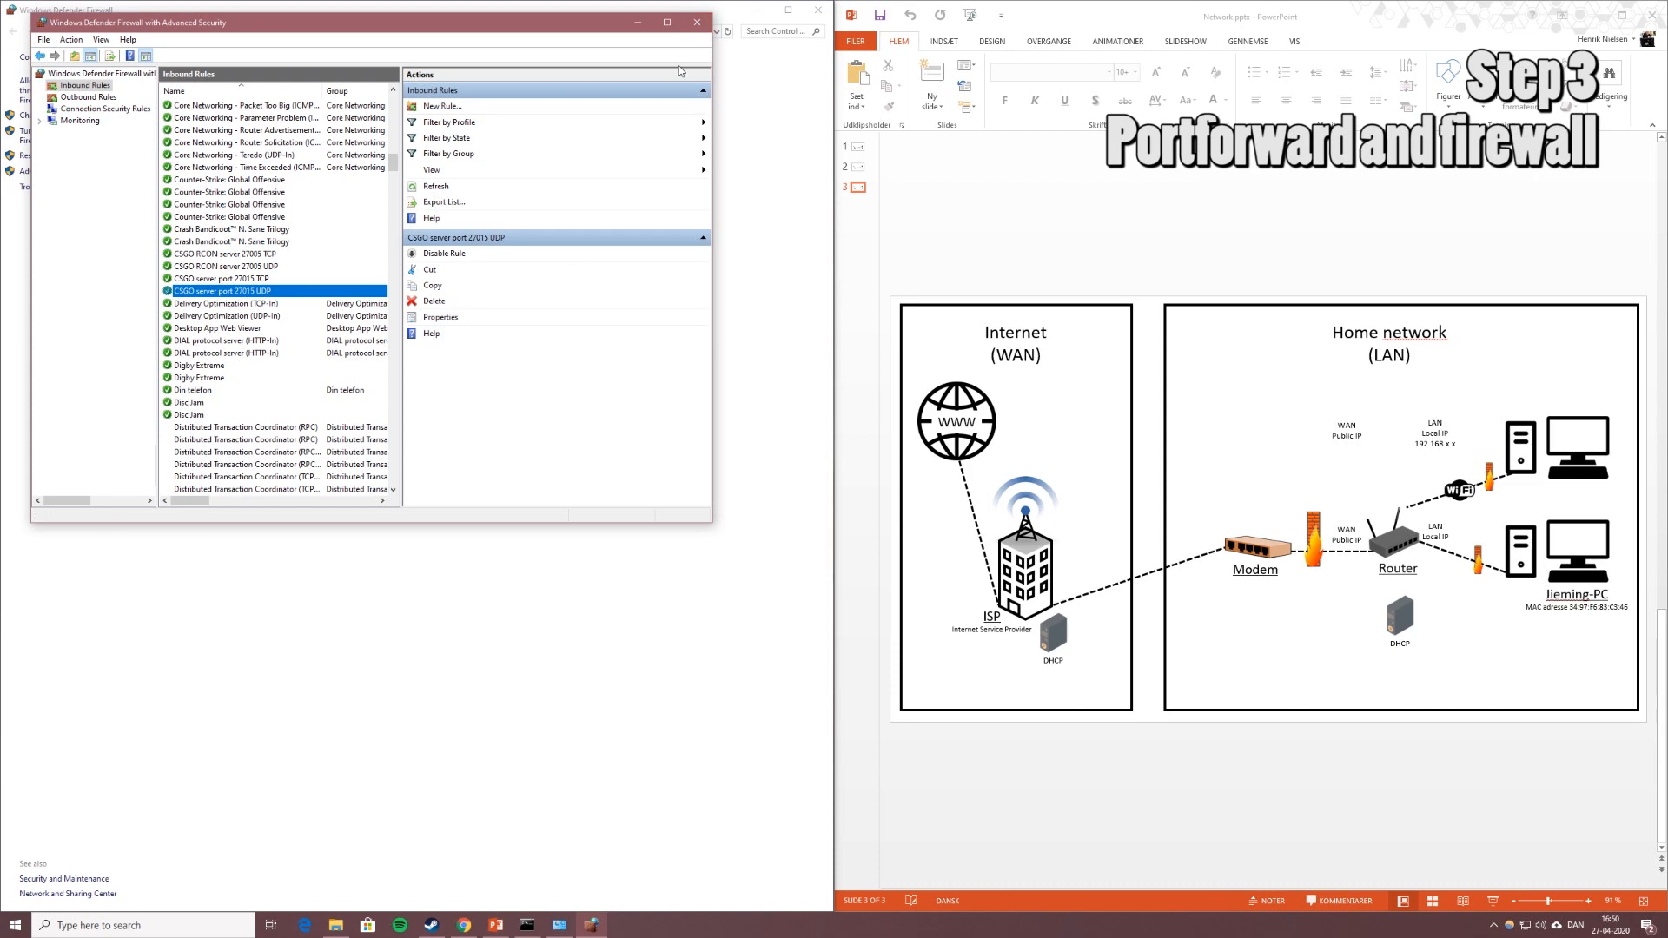
Close both firewall windows and minimize the router page and the network slideshow.
{"action": "left_click", "coordinate": [700, 26]}
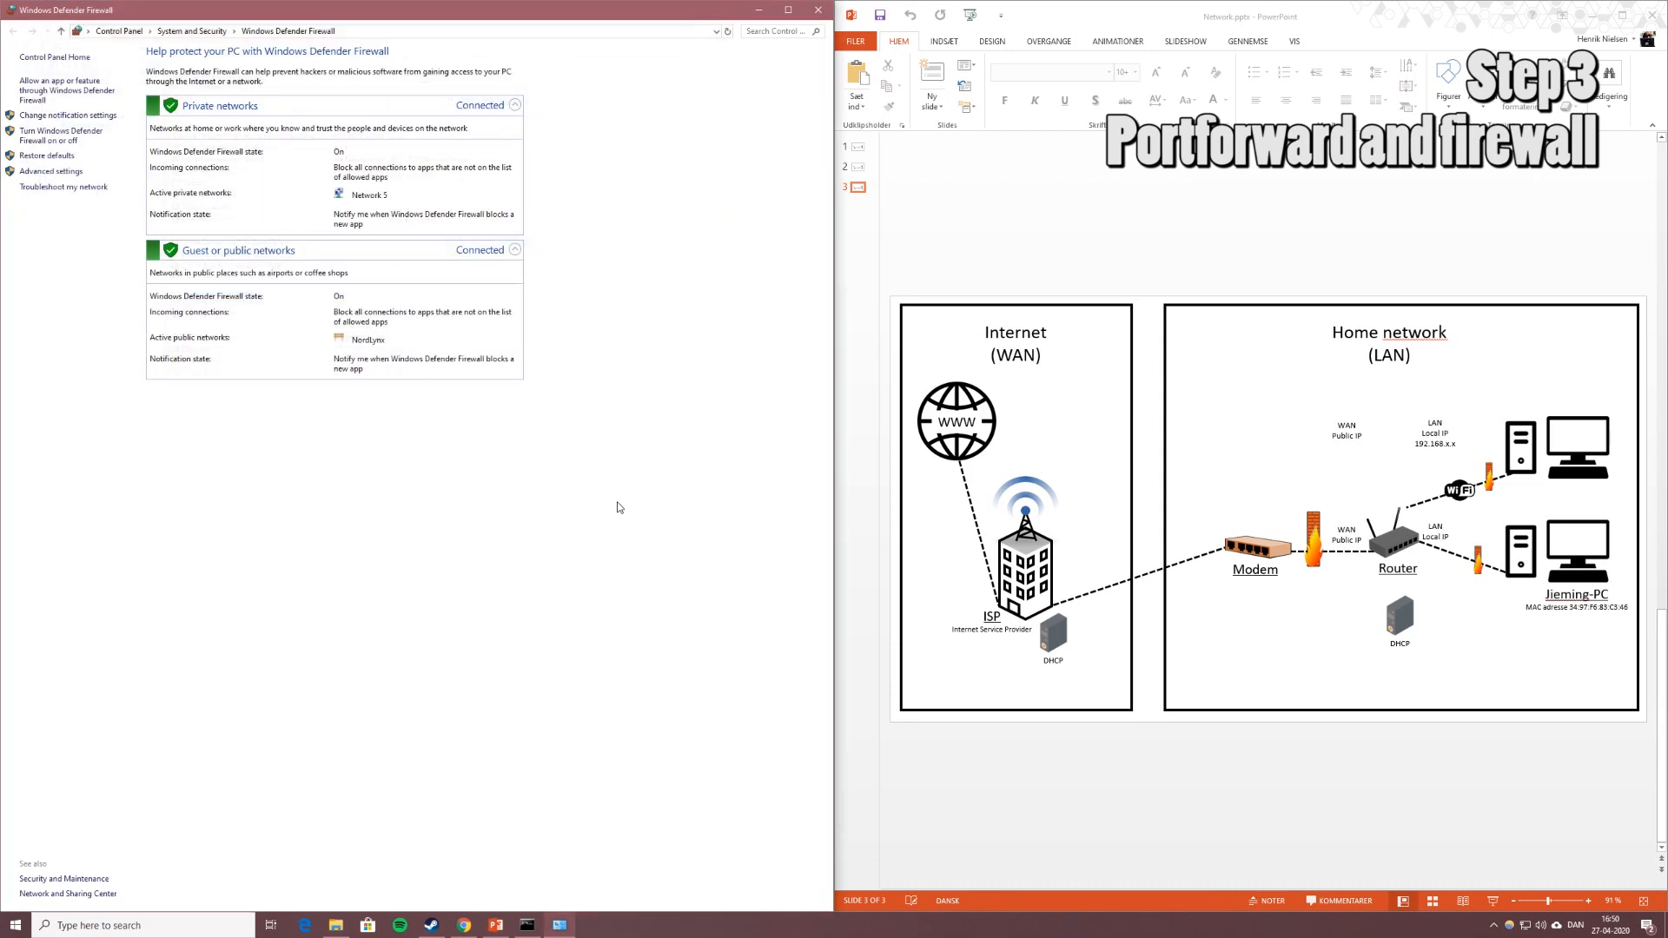
{"action": "left_click", "coordinate": [817, 12]}
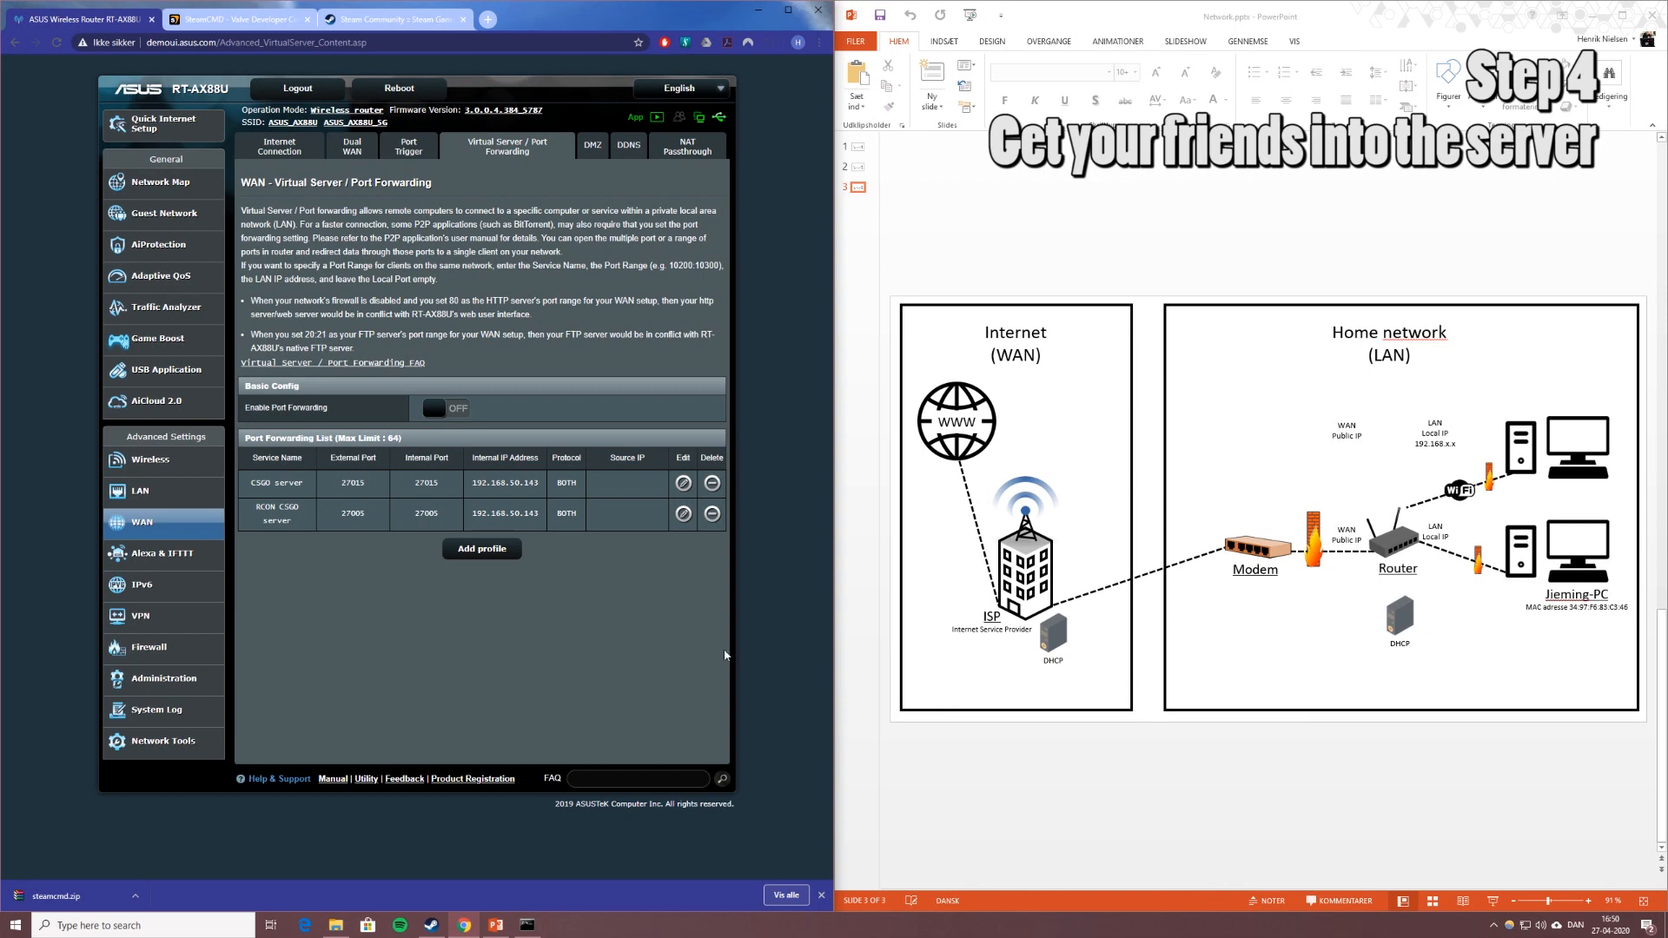
{"action": "left_click", "coordinate": [761, 11]}
{"action": "left_click", "coordinate": [1591, 26]}
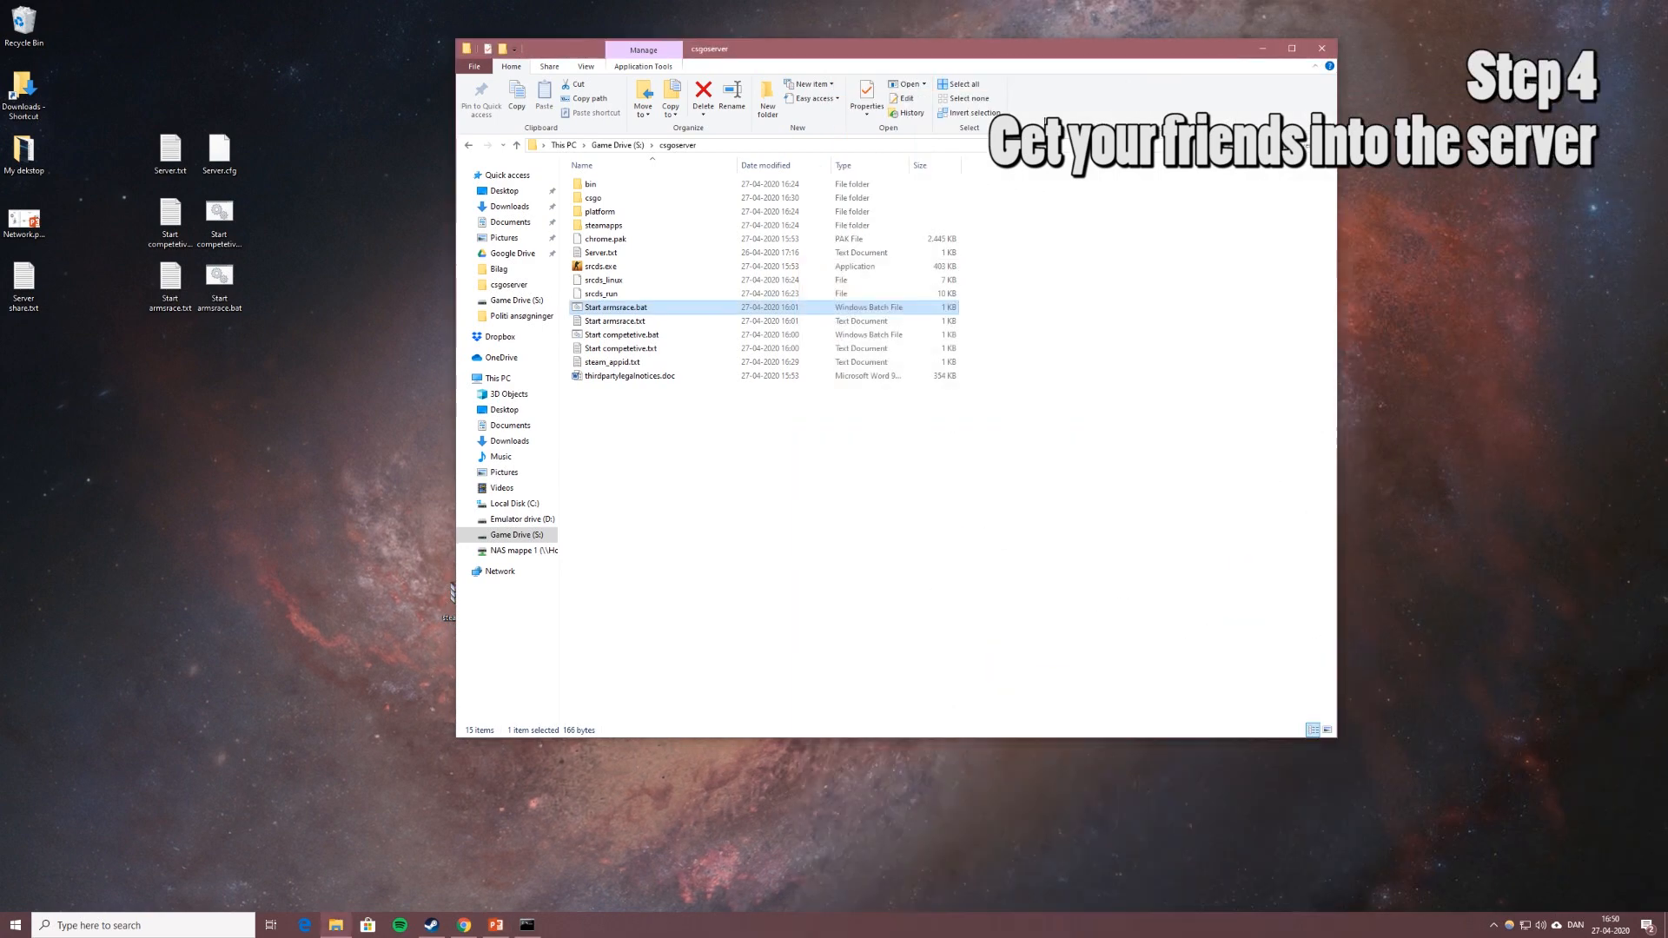
Launch CS:GO from the Steam library and confirm the developer console is enabled in Game Settings.
{"action": "left_click", "coordinate": [429, 926]}
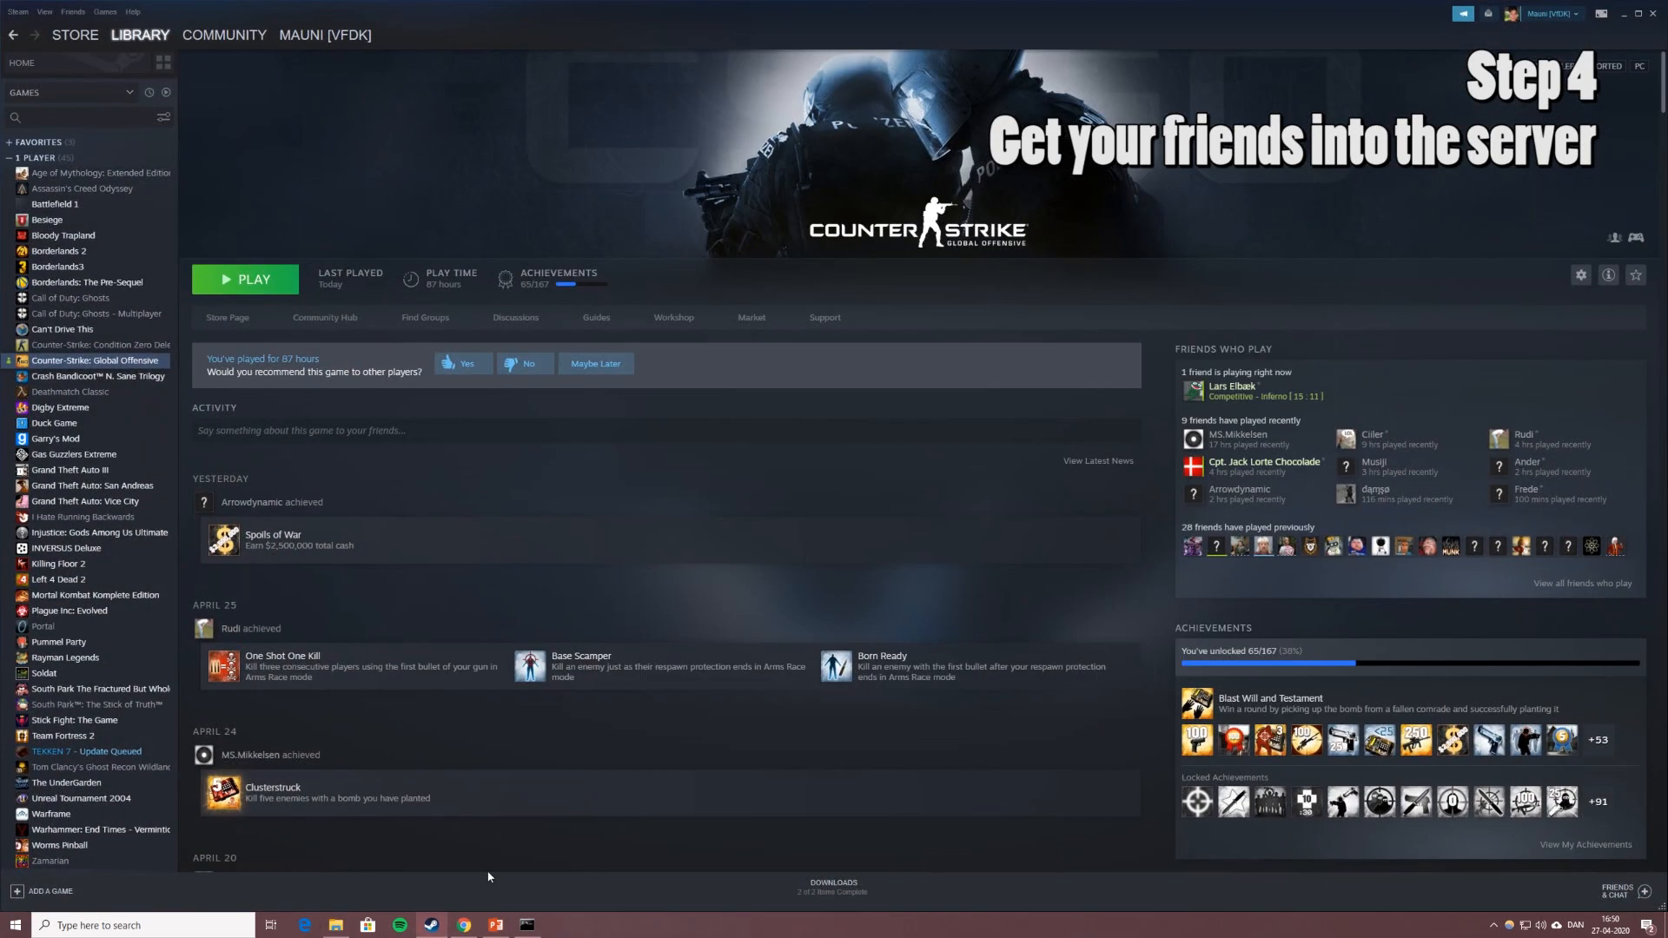
{"action": "left_click", "coordinate": [260, 279]}
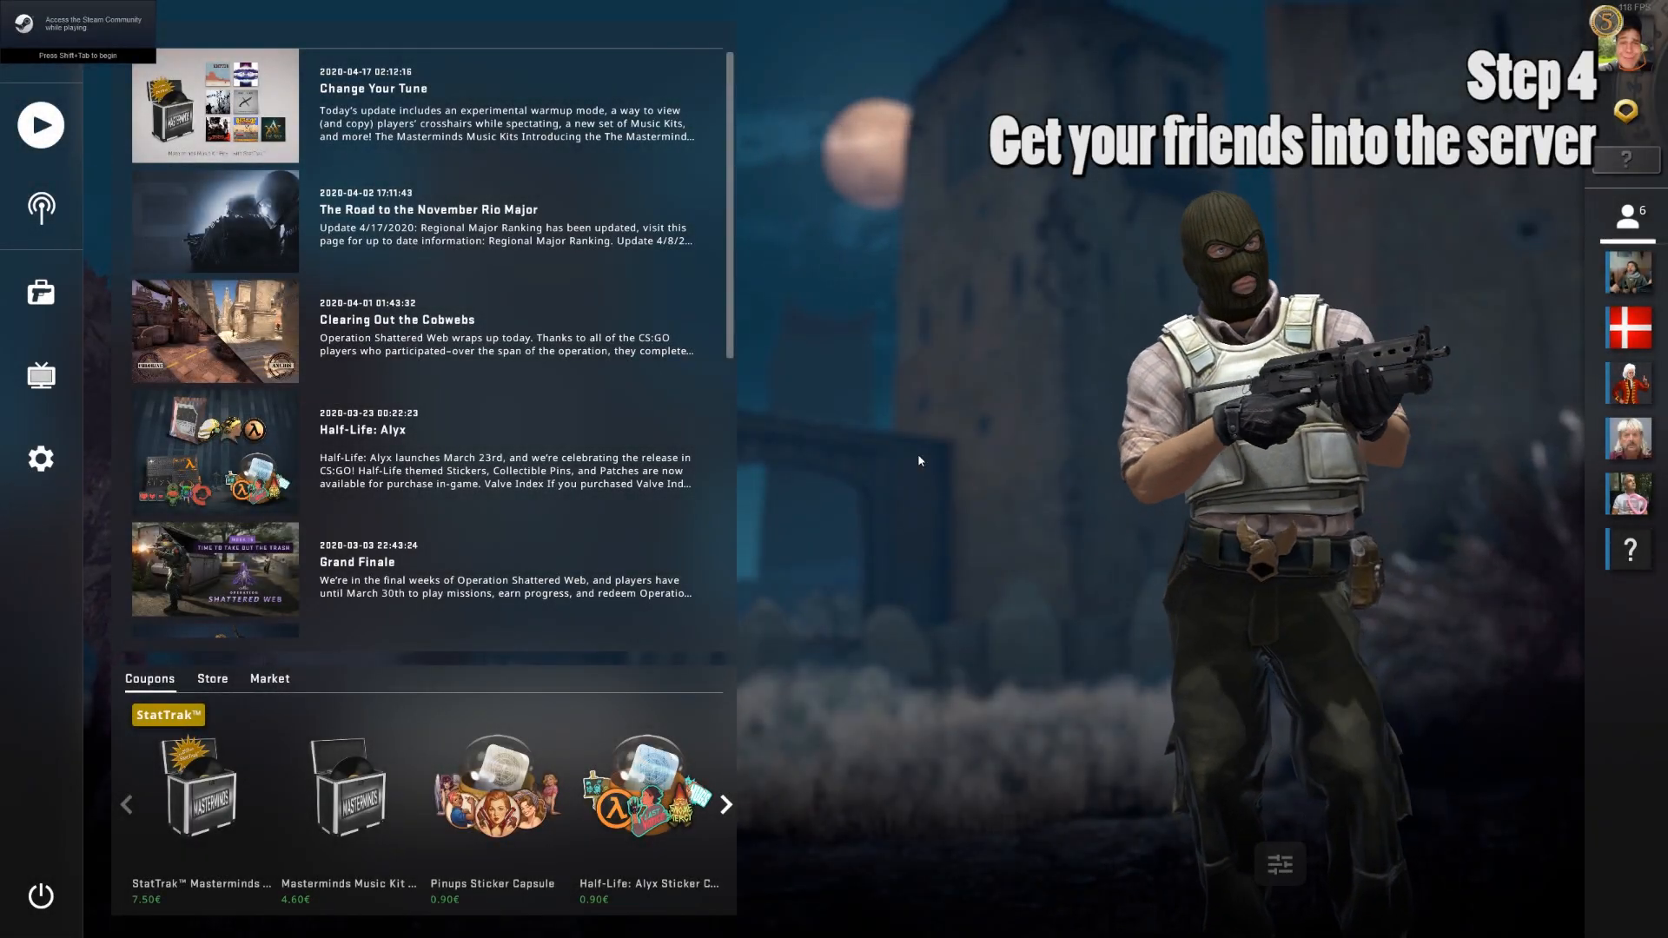
{"action": "left_click", "coordinate": [41, 460]}
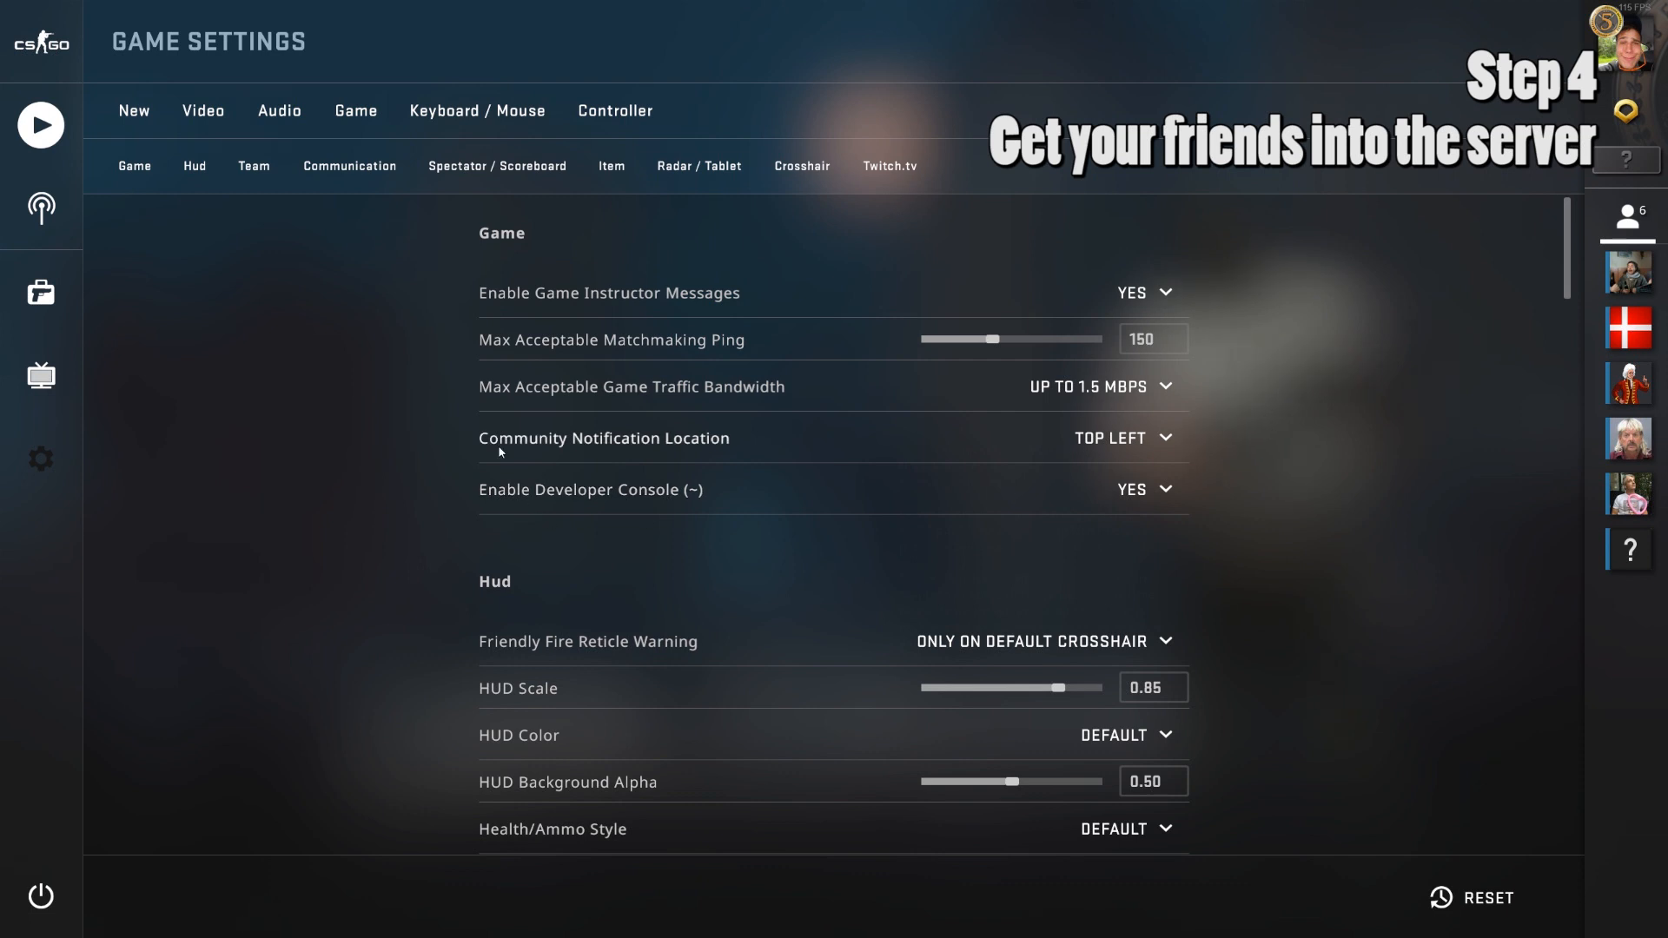
{"action": "left_click", "coordinate": [123, 182]}
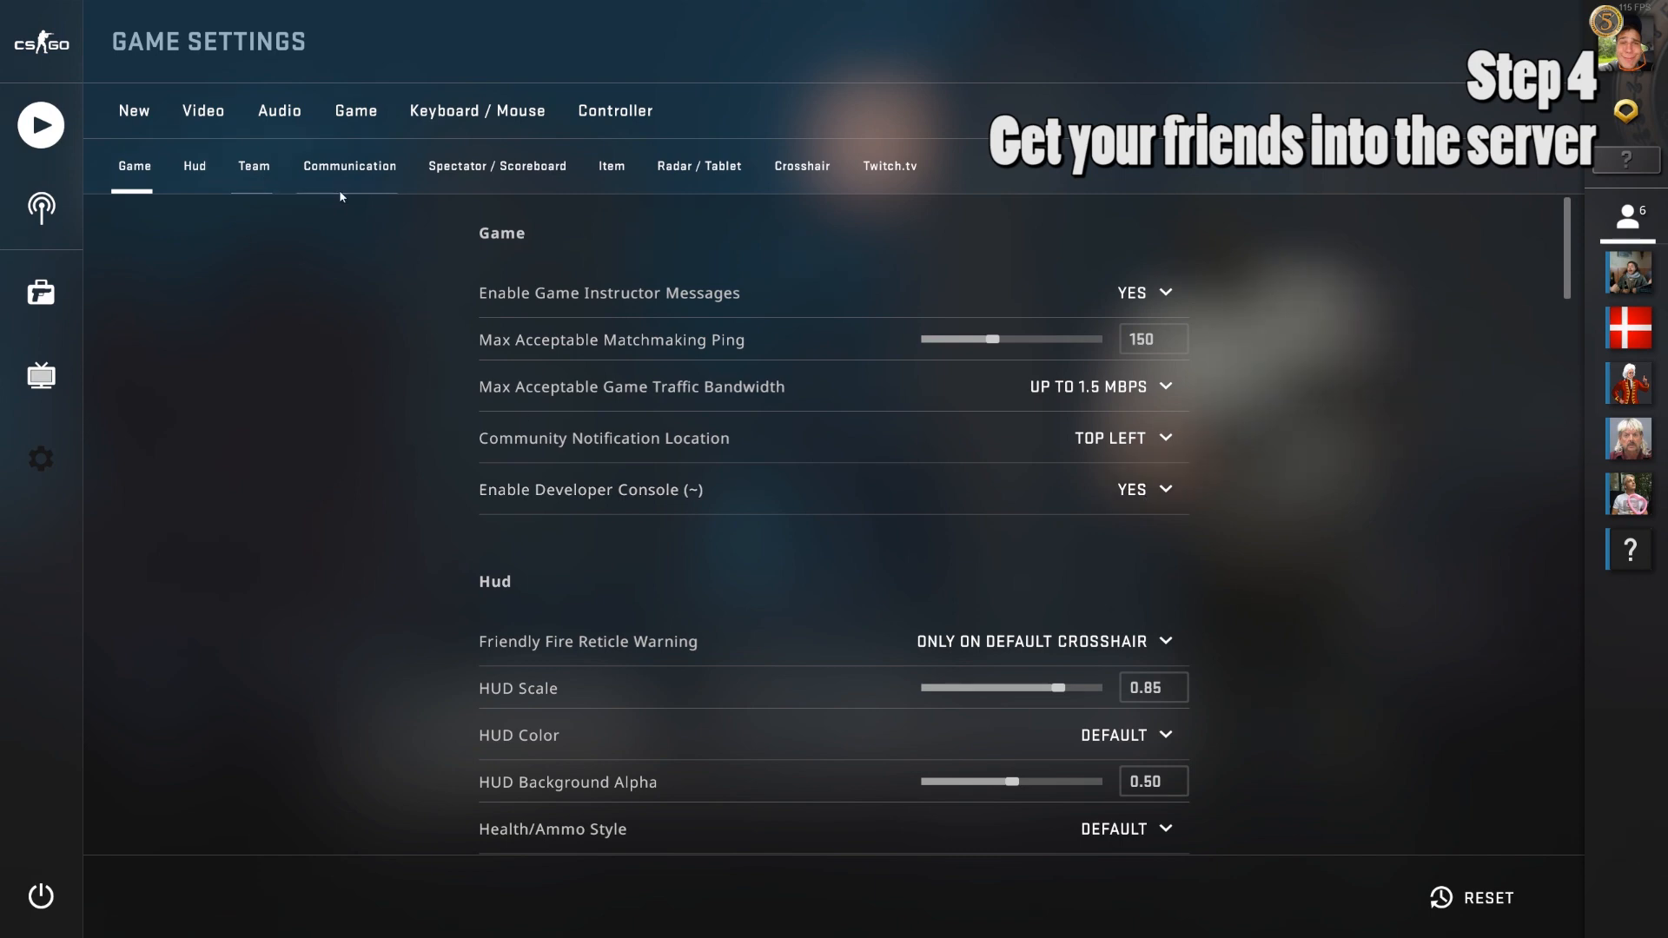
Bind Toggle Console to the \ key under Keyboard / Mouse and return to the main menu.
{"action": "left_click", "coordinate": [478, 112]}
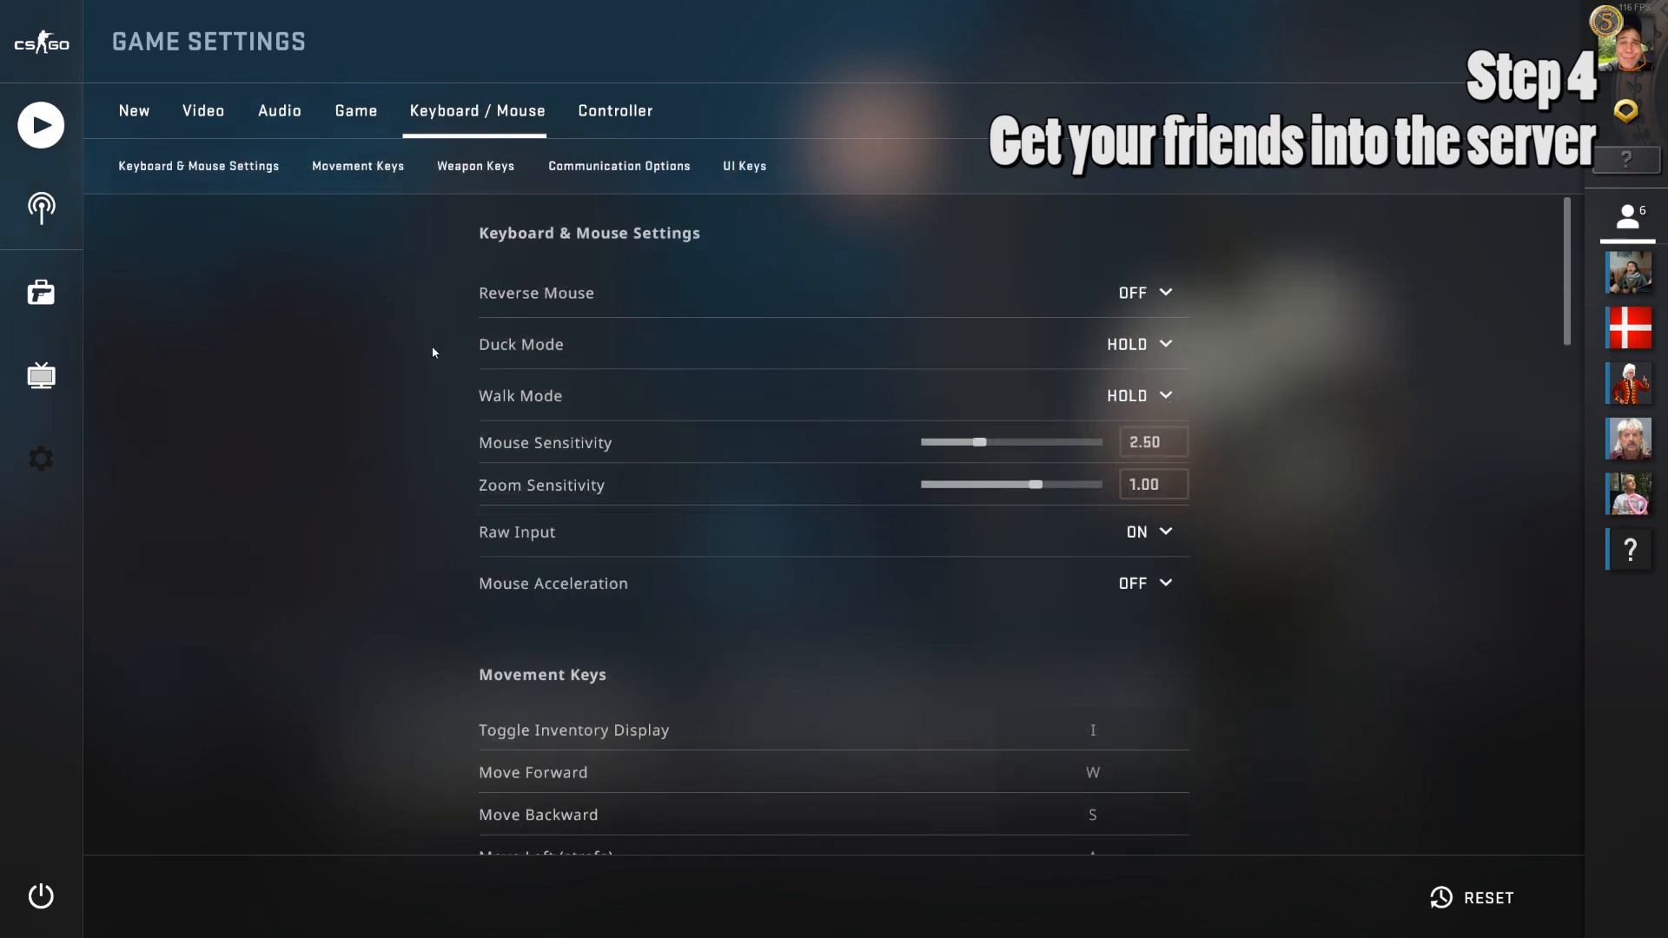
{"action": "scroll", "coordinate": [433, 351], "scroll_direction": "down", "scroll_amount": 20}
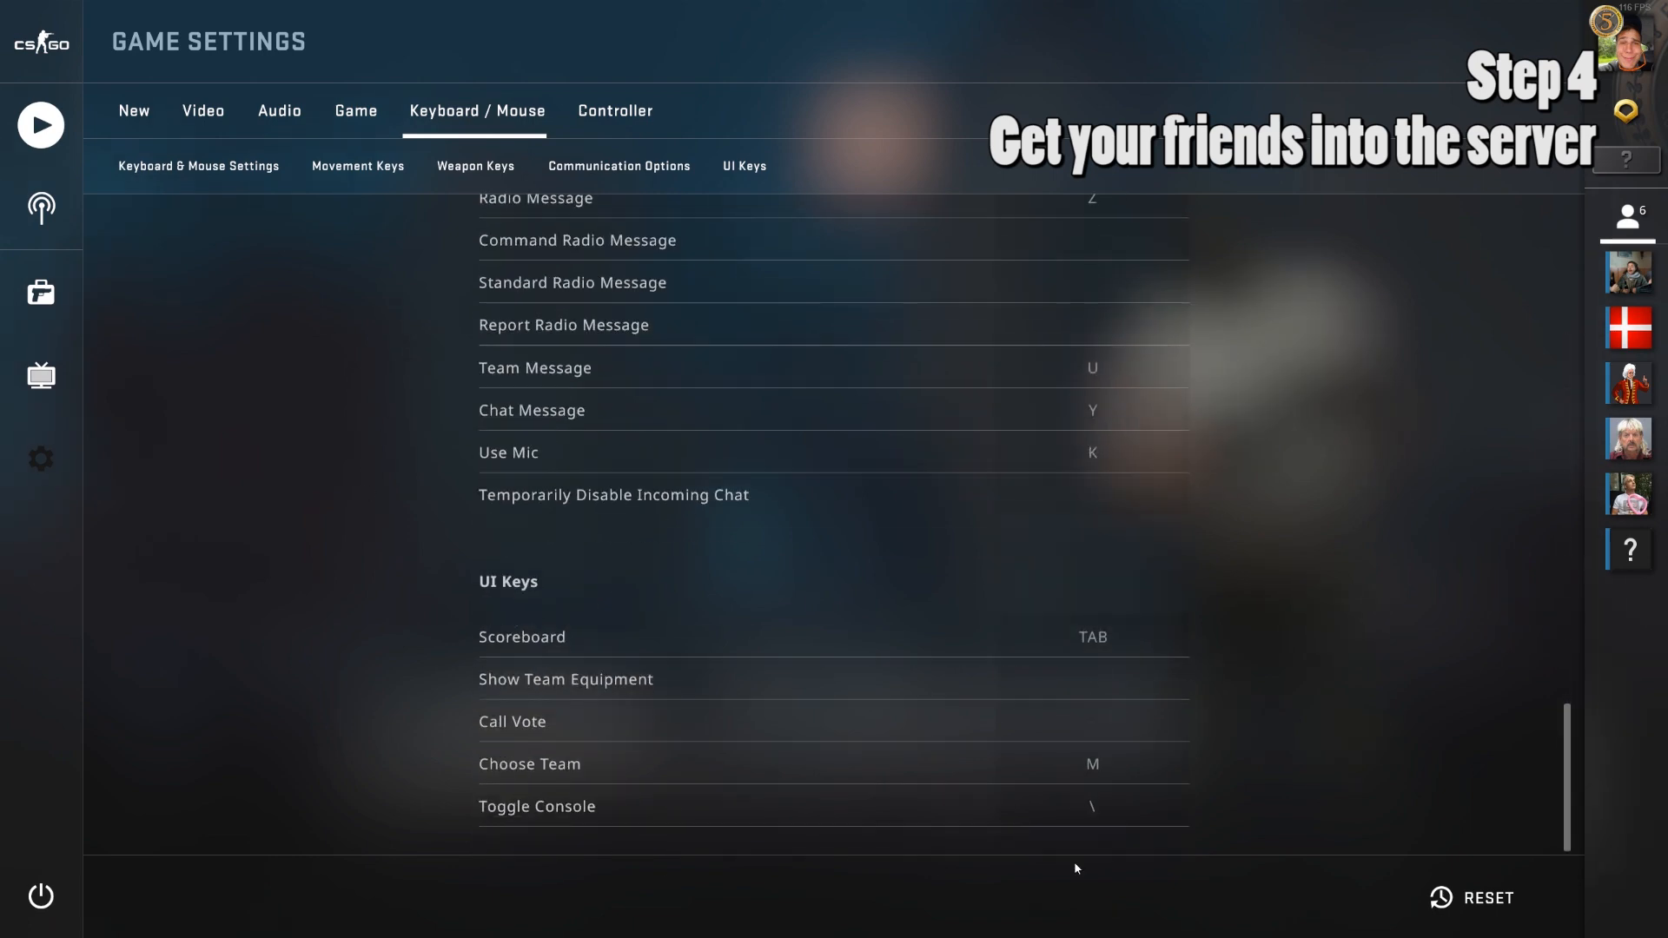
{"action": "left_click", "coordinate": [1096, 806]}
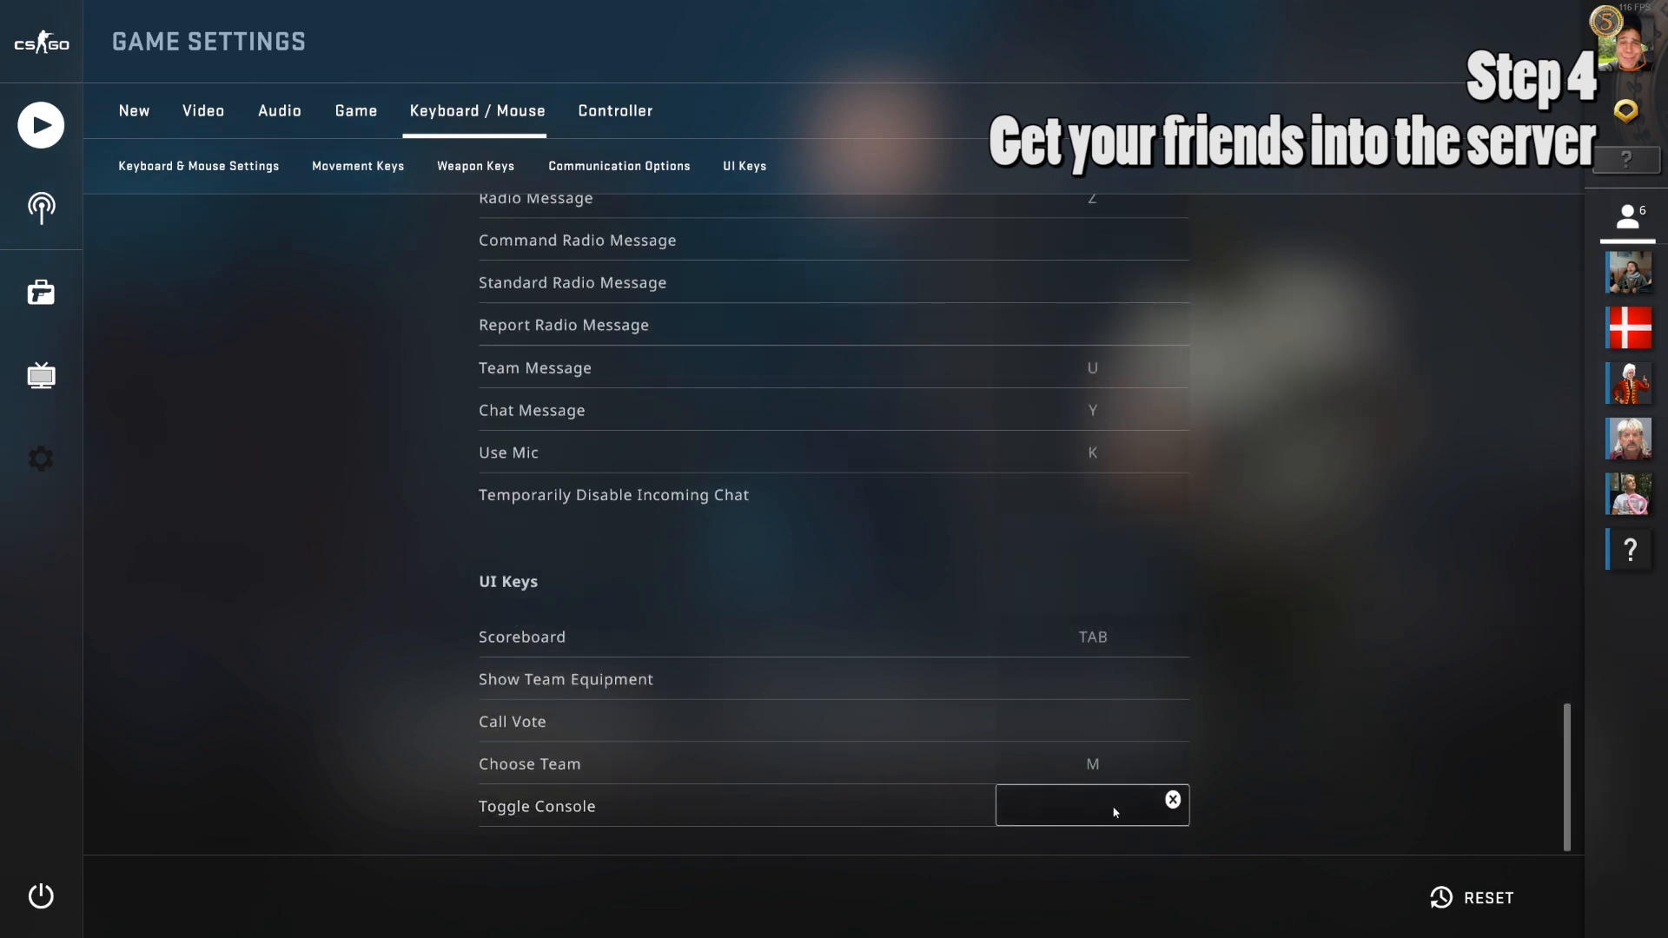
{"action": "left_click", "coordinate": [1252, 797]}
{"action": "left_click", "coordinate": [1128, 811]}
{"action": "key", "text": "backslash"}
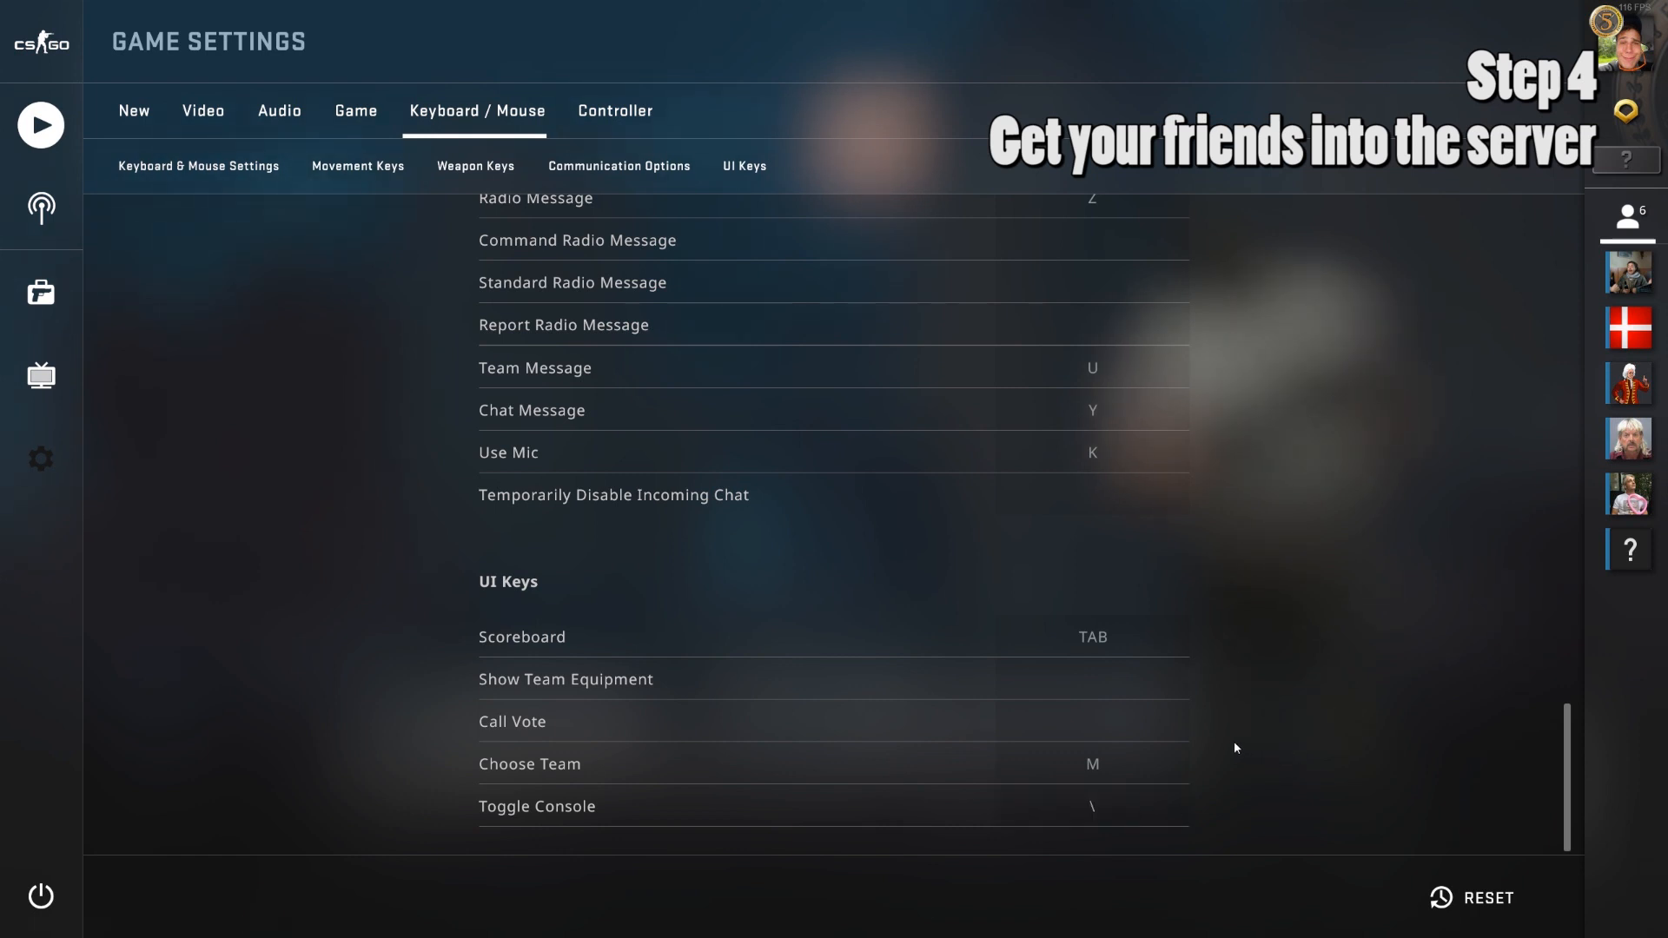
{"action": "key", "text": "Escape"}
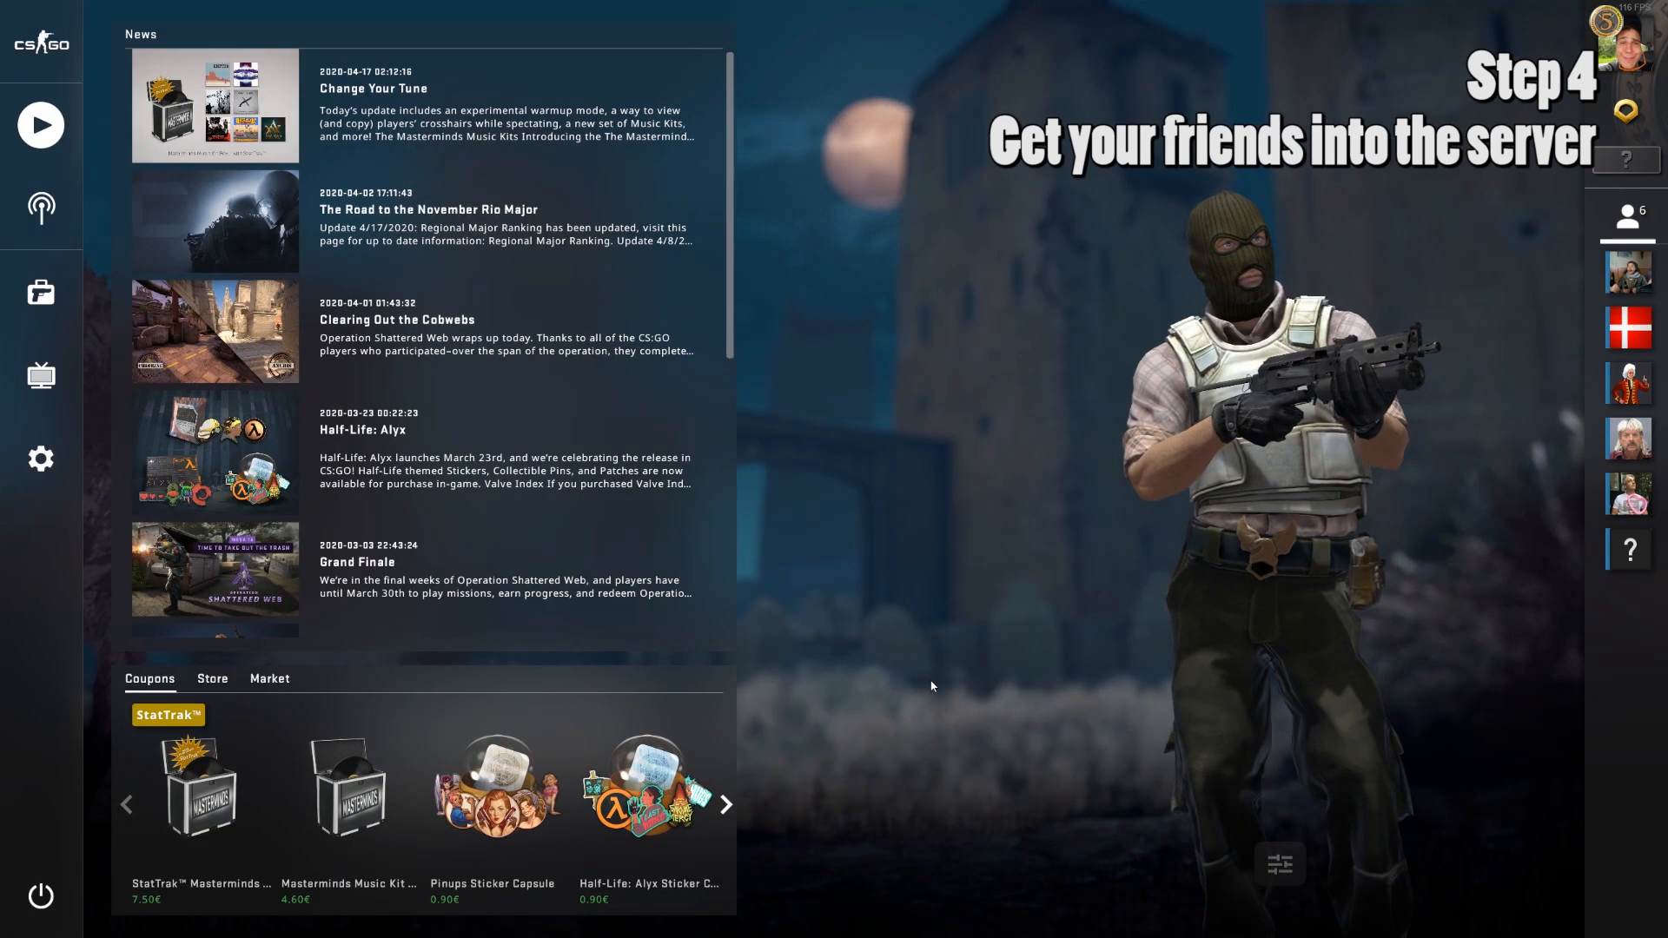
Test the new \ binding by toggling the developer console open and closed.
{"action": "key", "text": "backslash"}
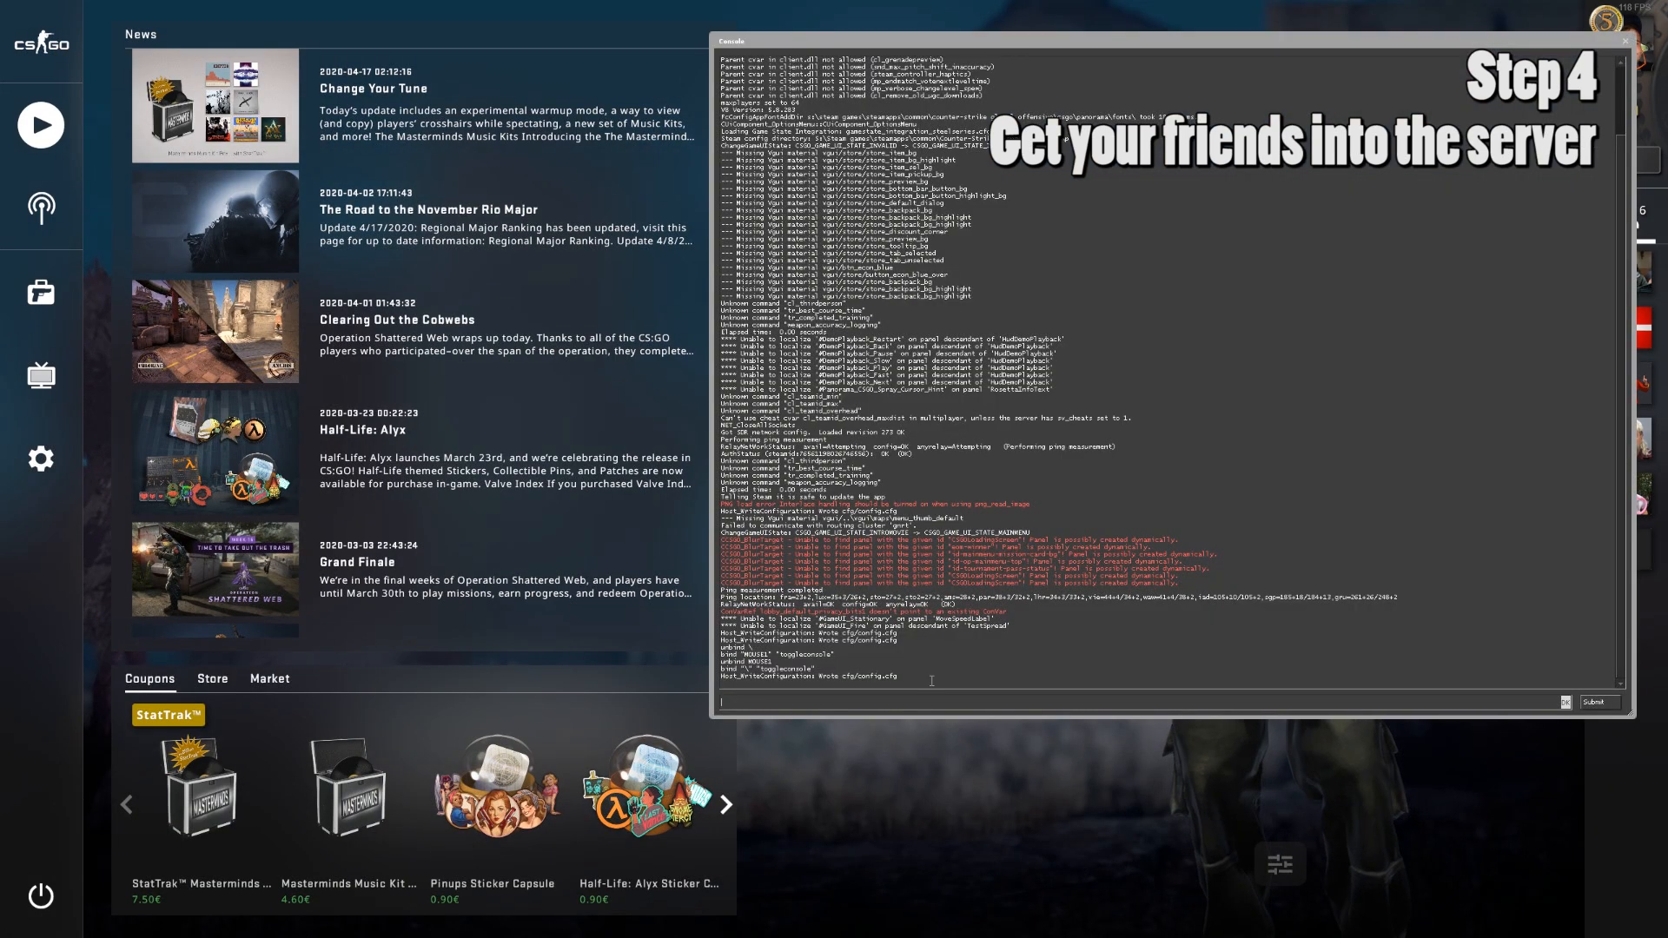
{"action": "key", "text": "backslash"}
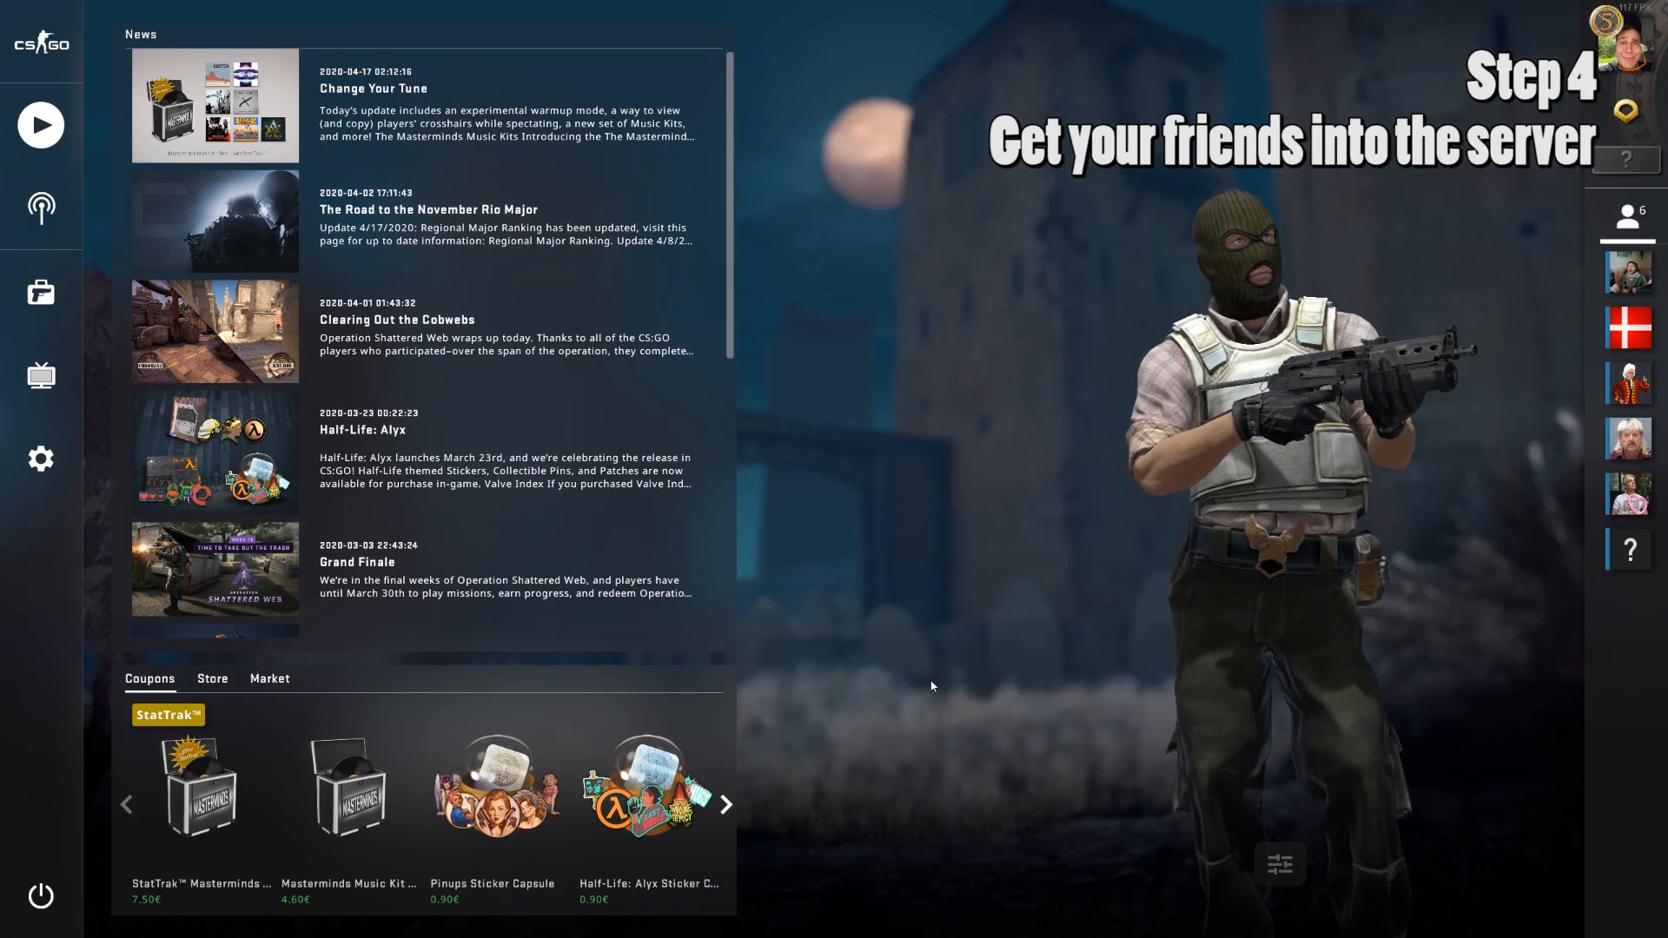
{"action": "key", "text": "backslash"}
{"action": "key", "text": "backslash"}
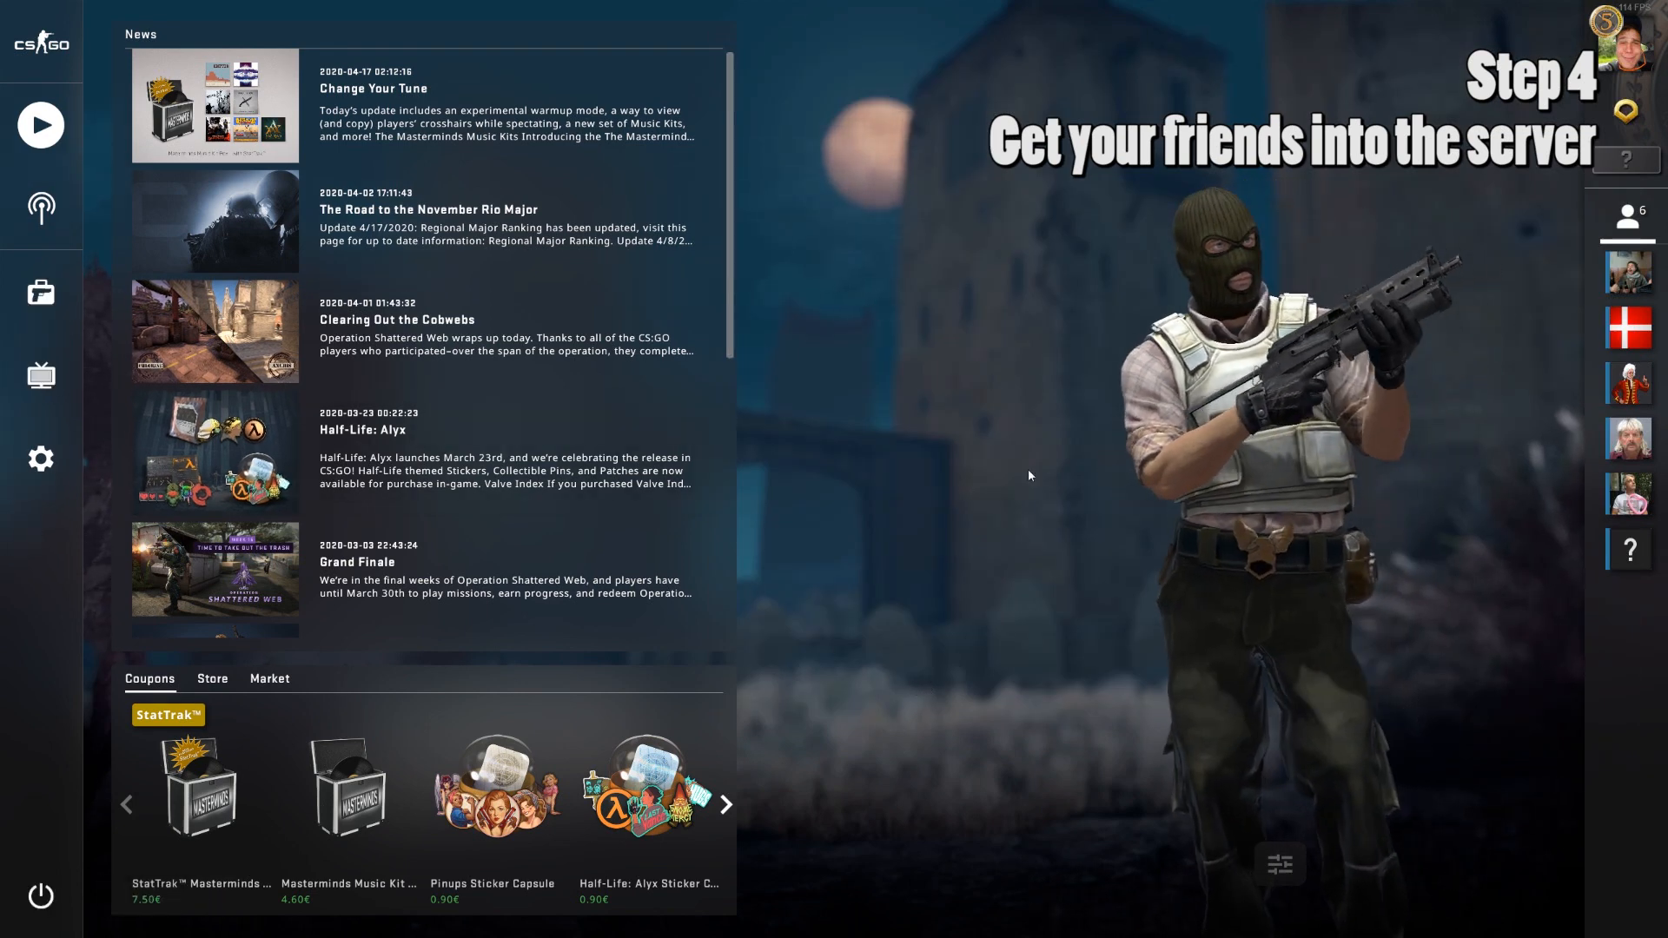
Start the dedicated server with Start armsrace.bat from the csgoserver folder, then return to CS:GO.
{"action": "key", "text": "super"}
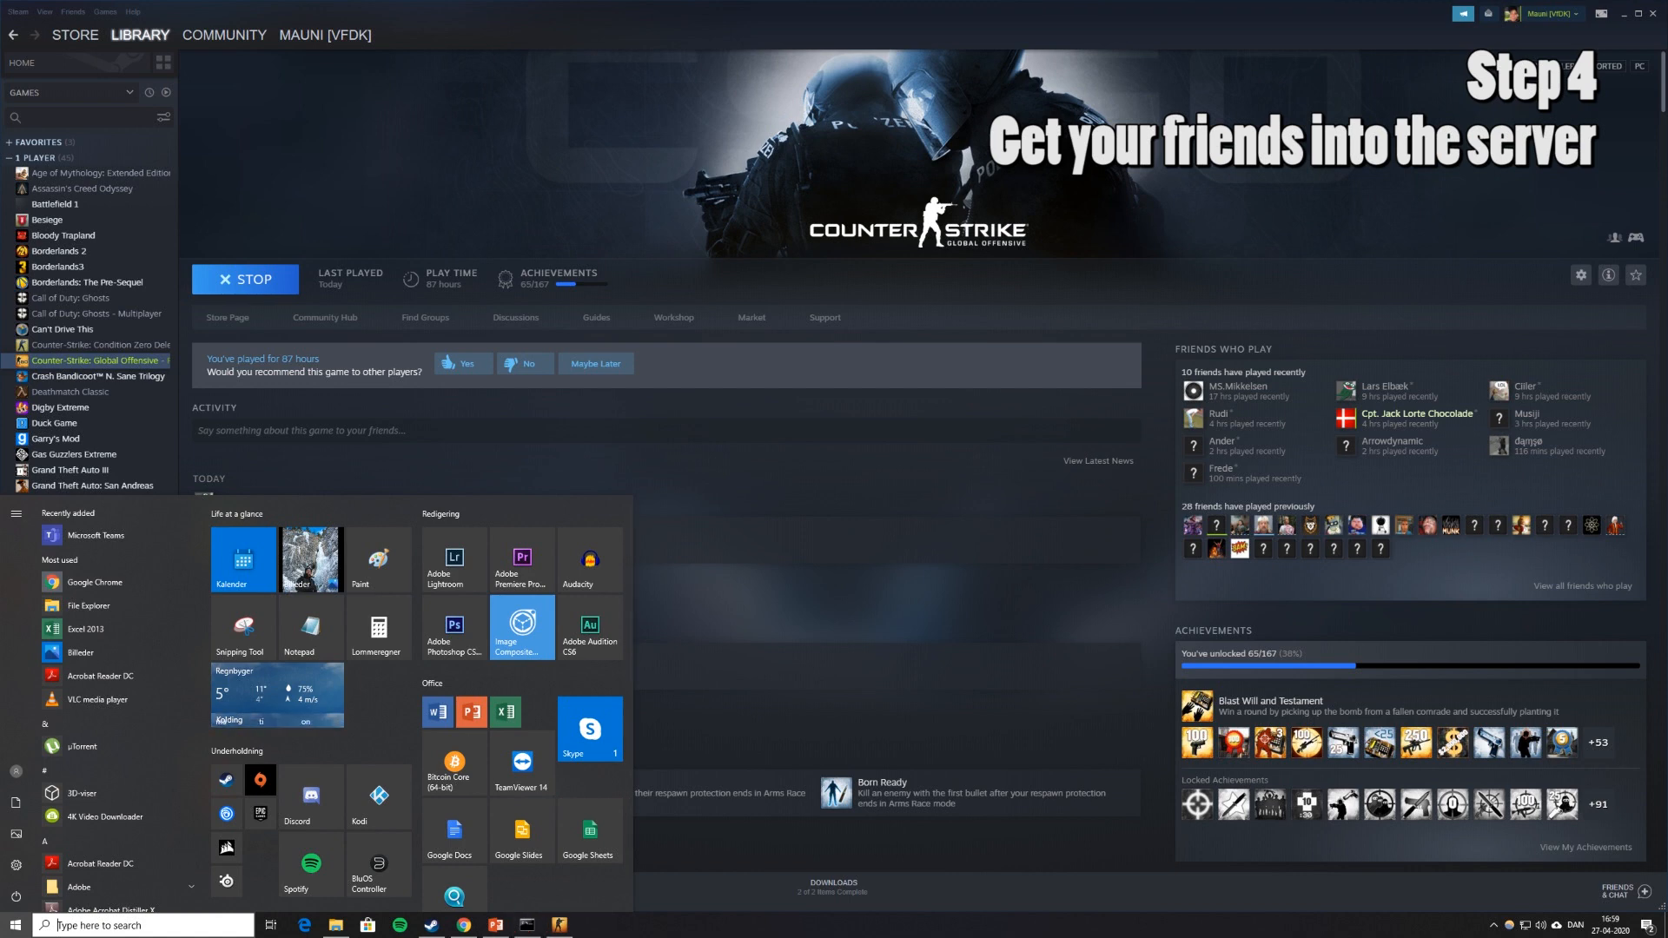
{"action": "left_click", "coordinate": [721, 910]}
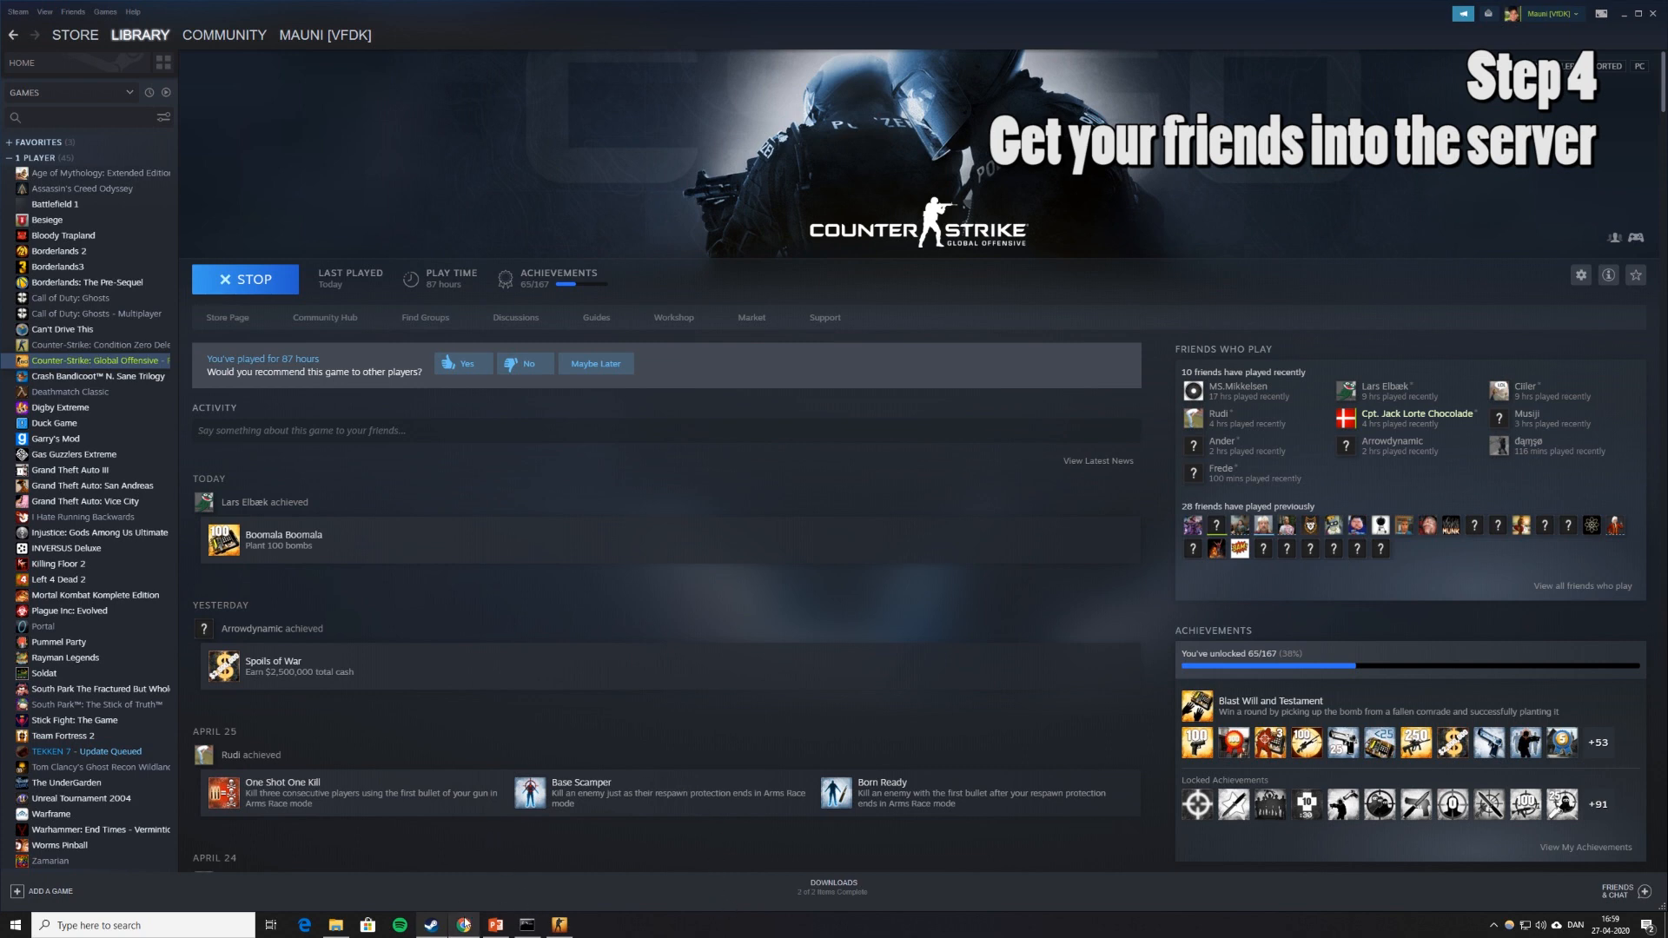
{"action": "left_click", "coordinate": [336, 925]}
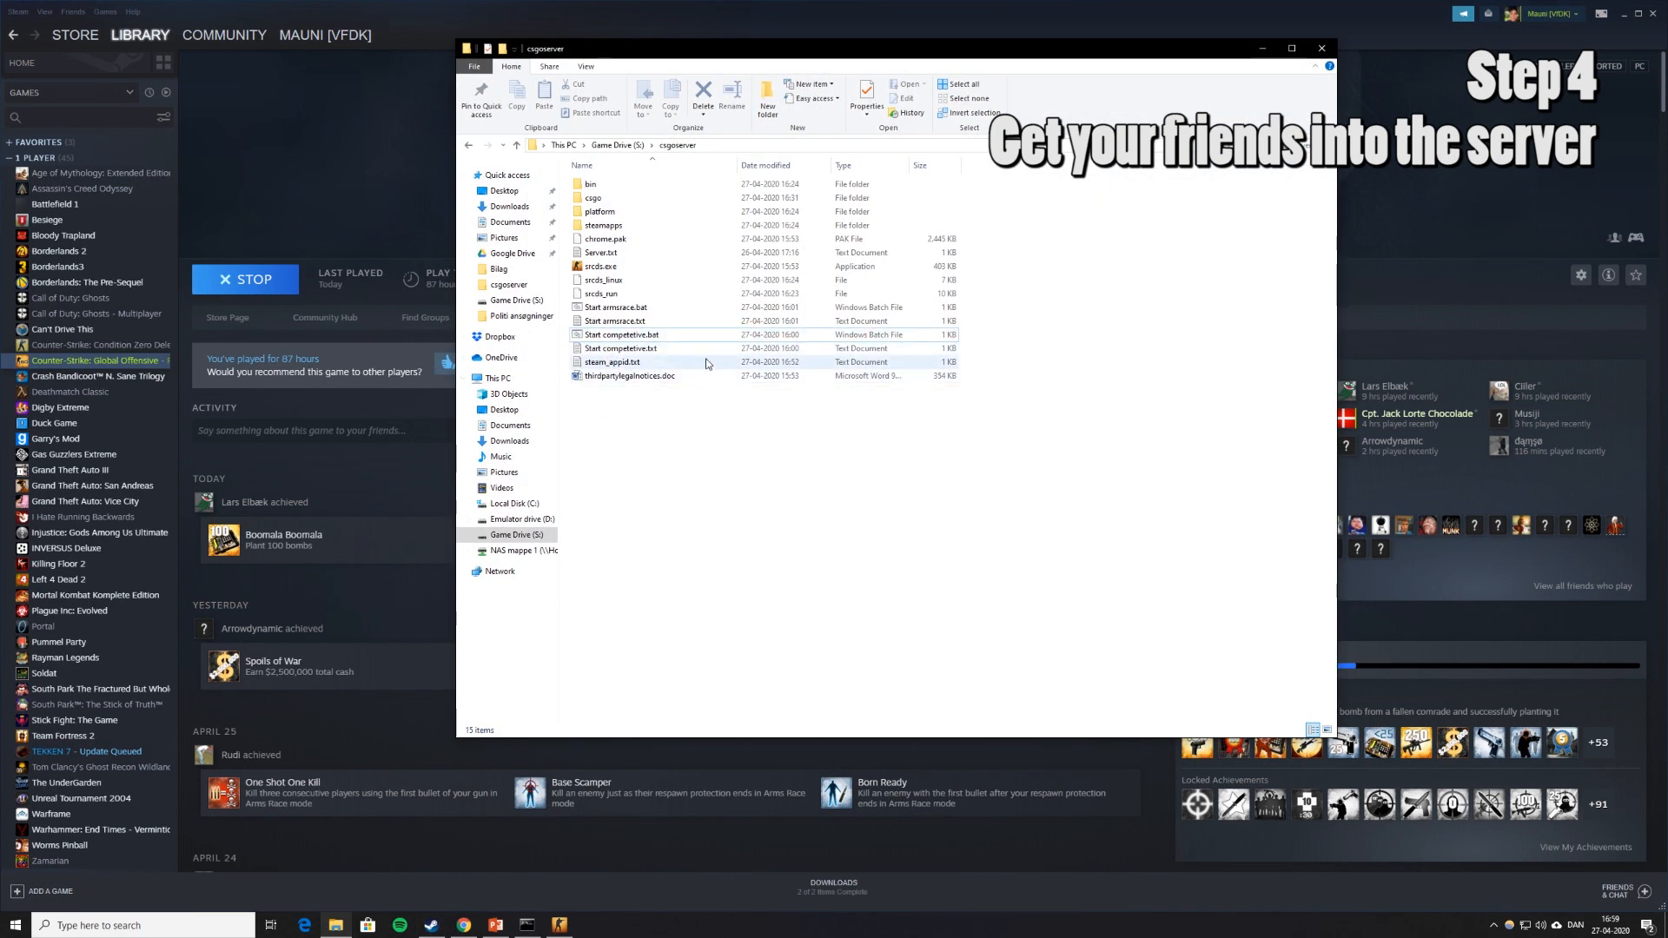
{"action": "left_click", "coordinate": [646, 311]}
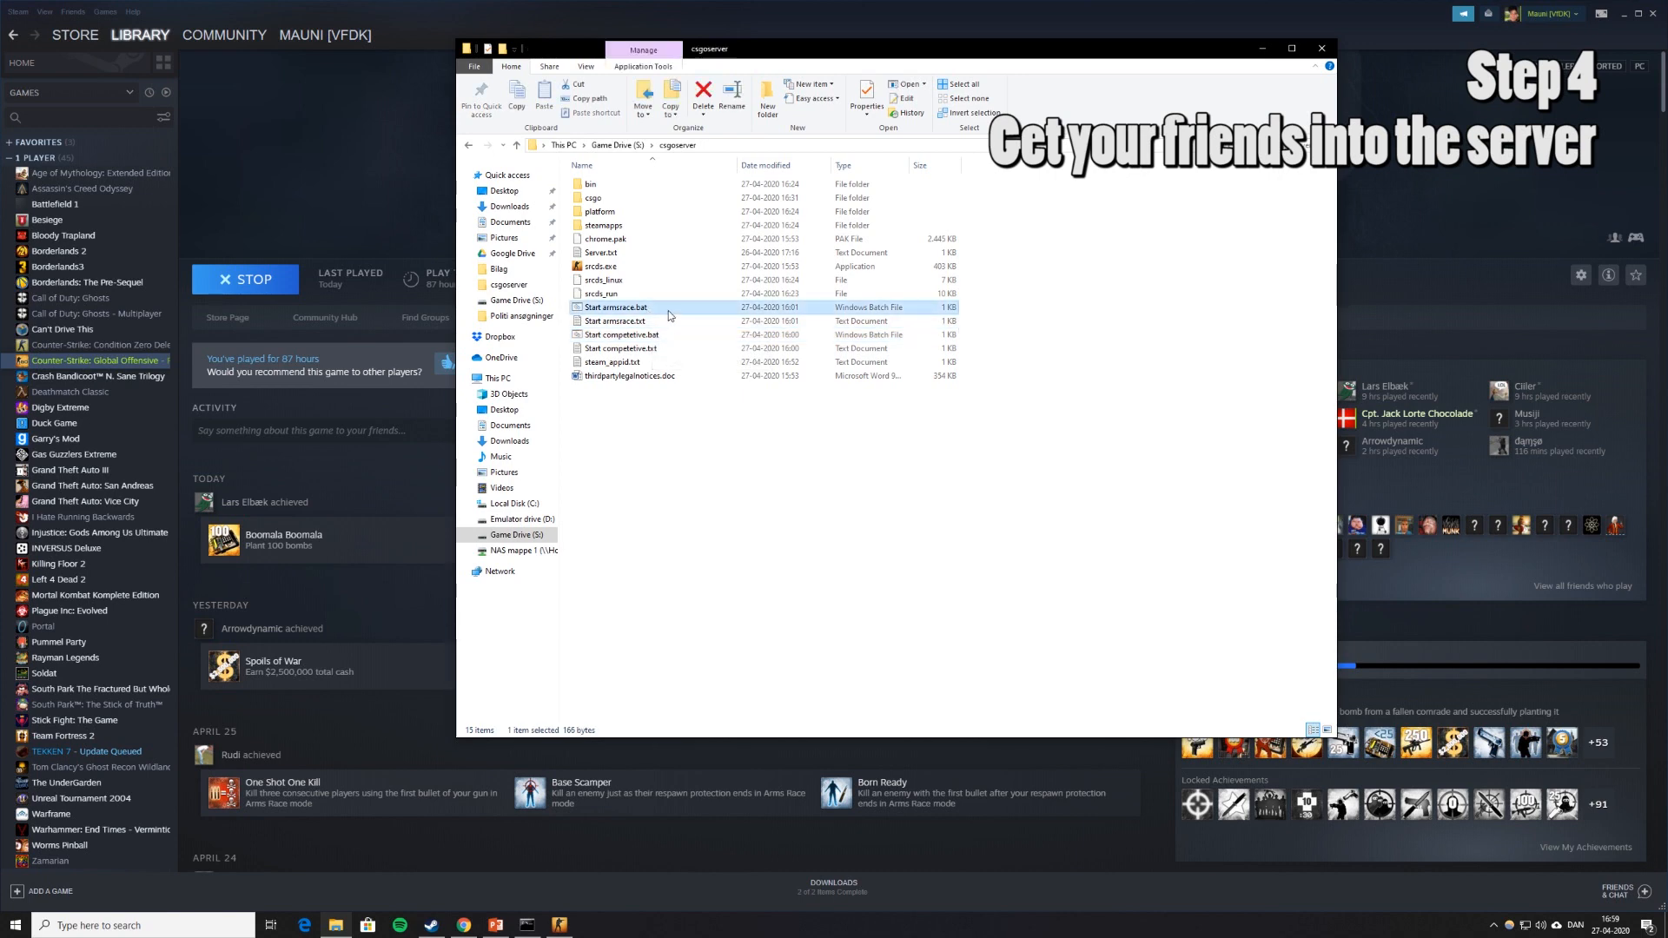
{"action": "double_click", "coordinate": [669, 313]}
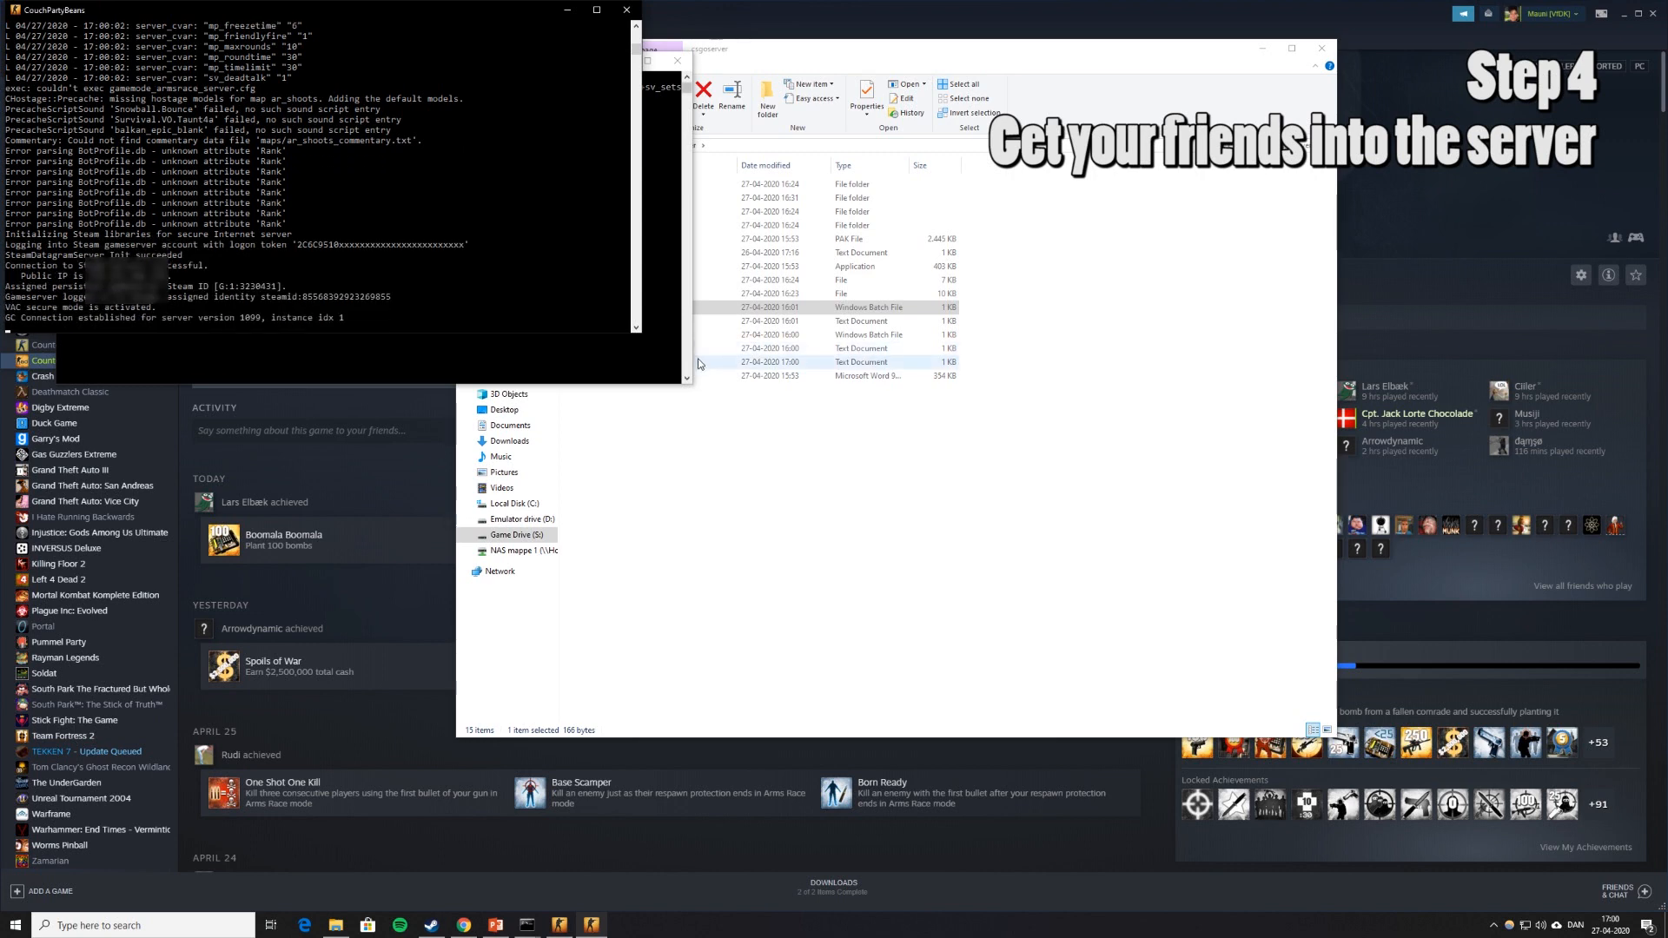
{"action": "left_click", "coordinate": [559, 925]}
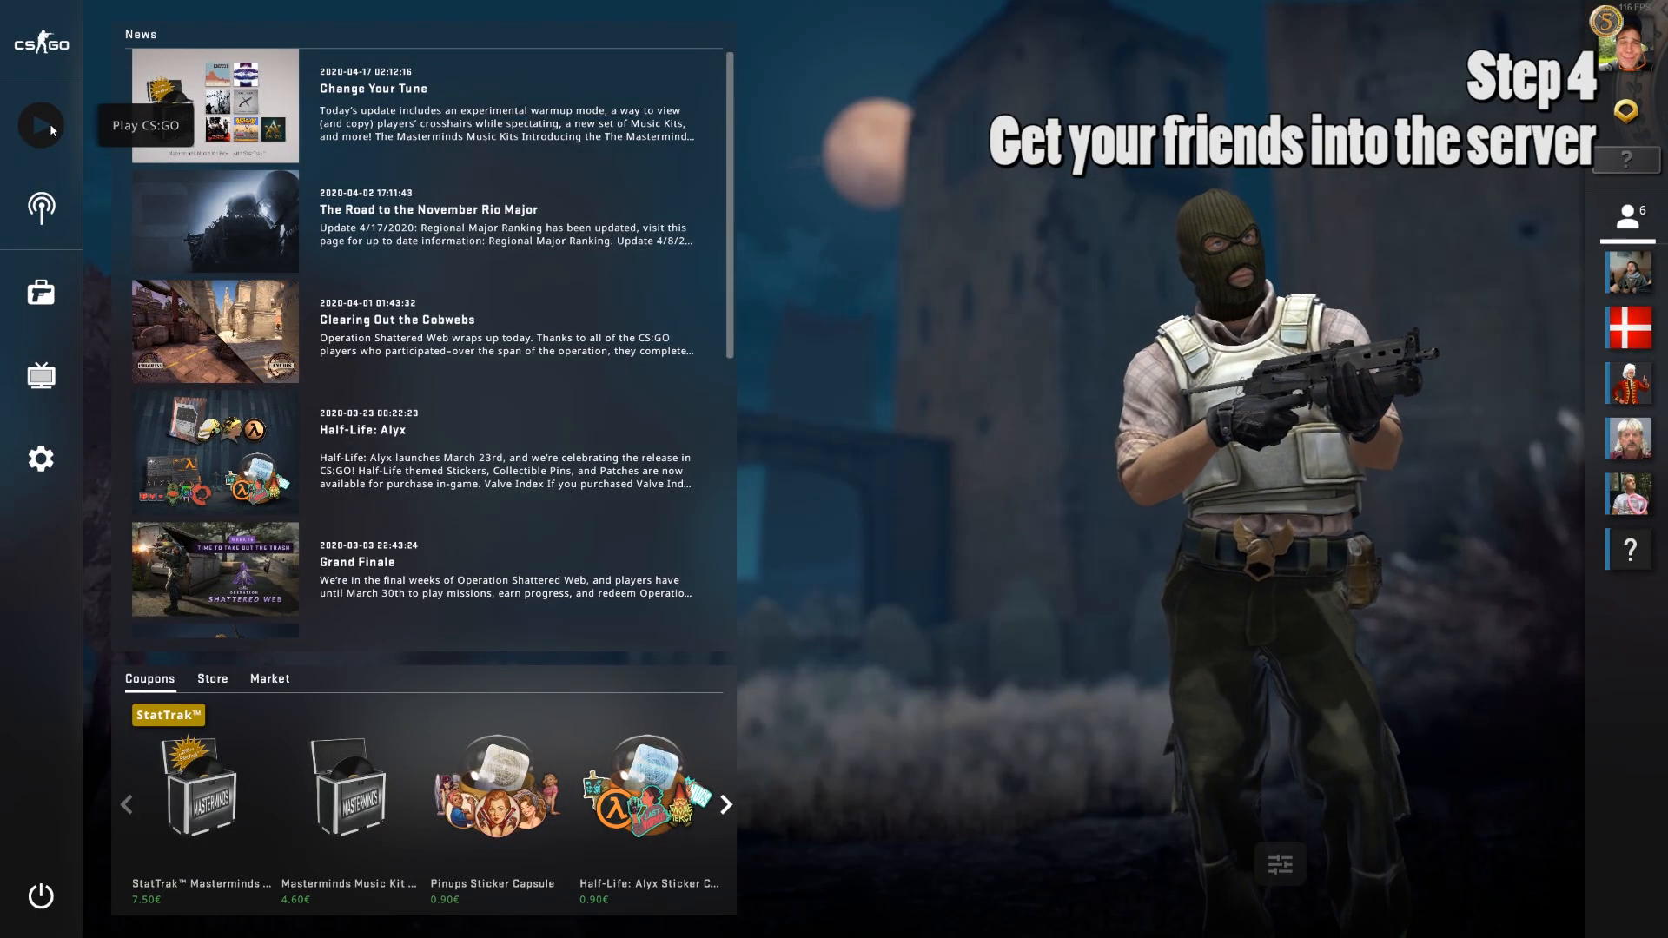
Join CouchPartyBeans from the Community Server Browser's History tab, entering the server password.
{"action": "left_click", "coordinate": [49, 123]}
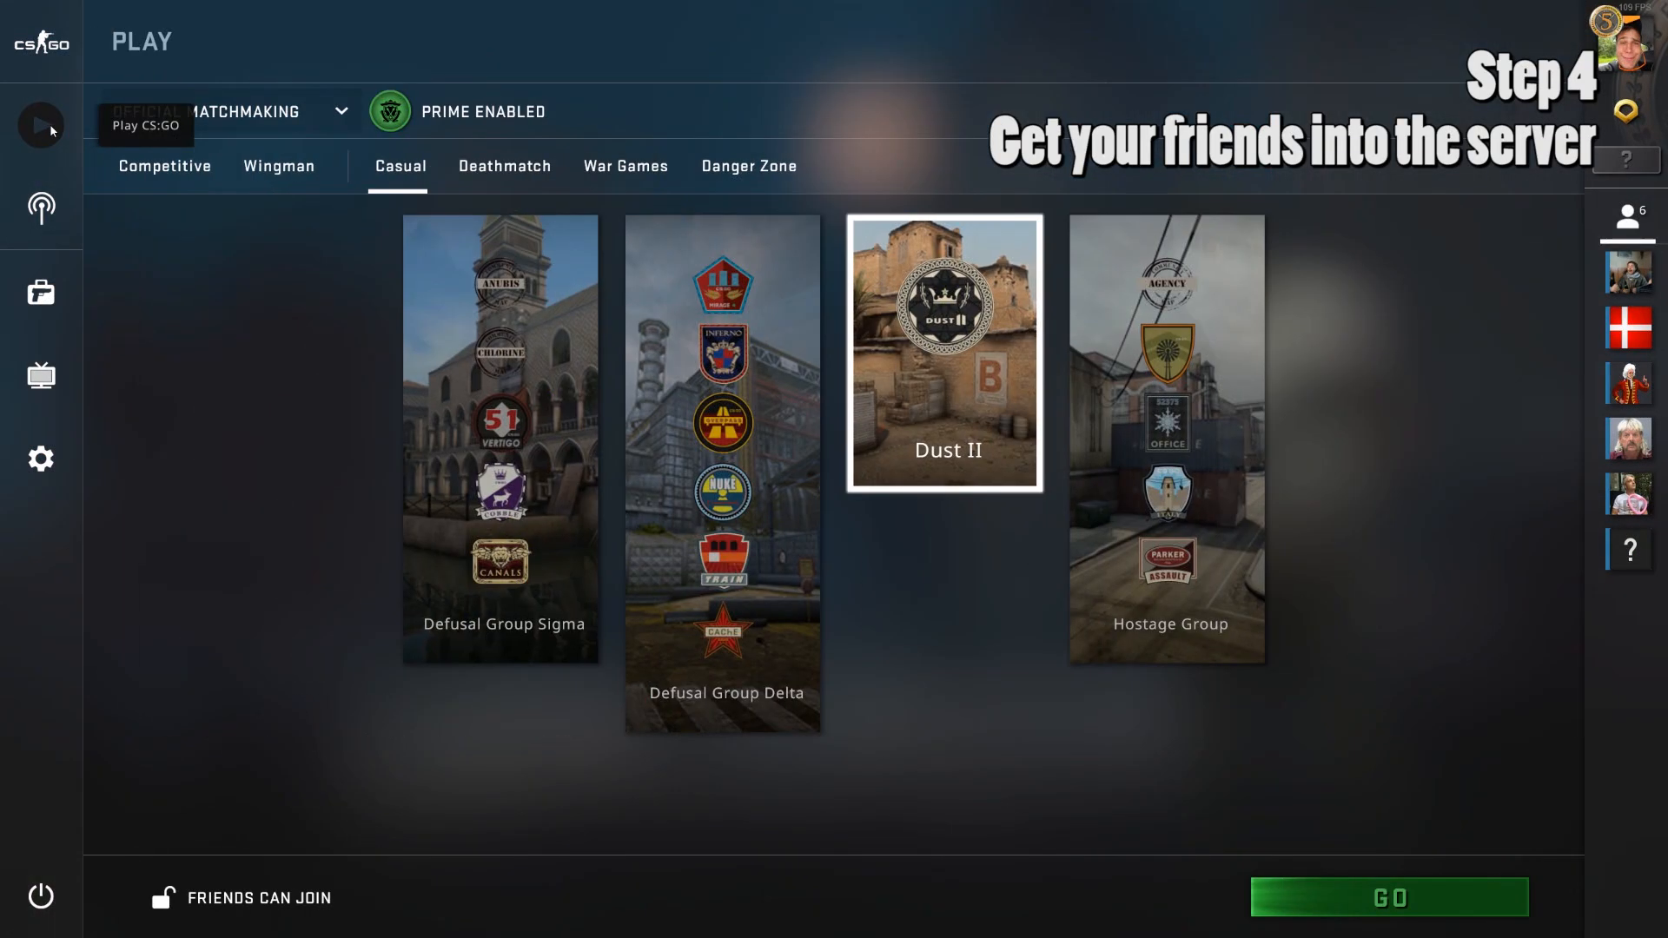
{"action": "left_click", "coordinate": [262, 128]}
{"action": "left_click", "coordinate": [241, 306]}
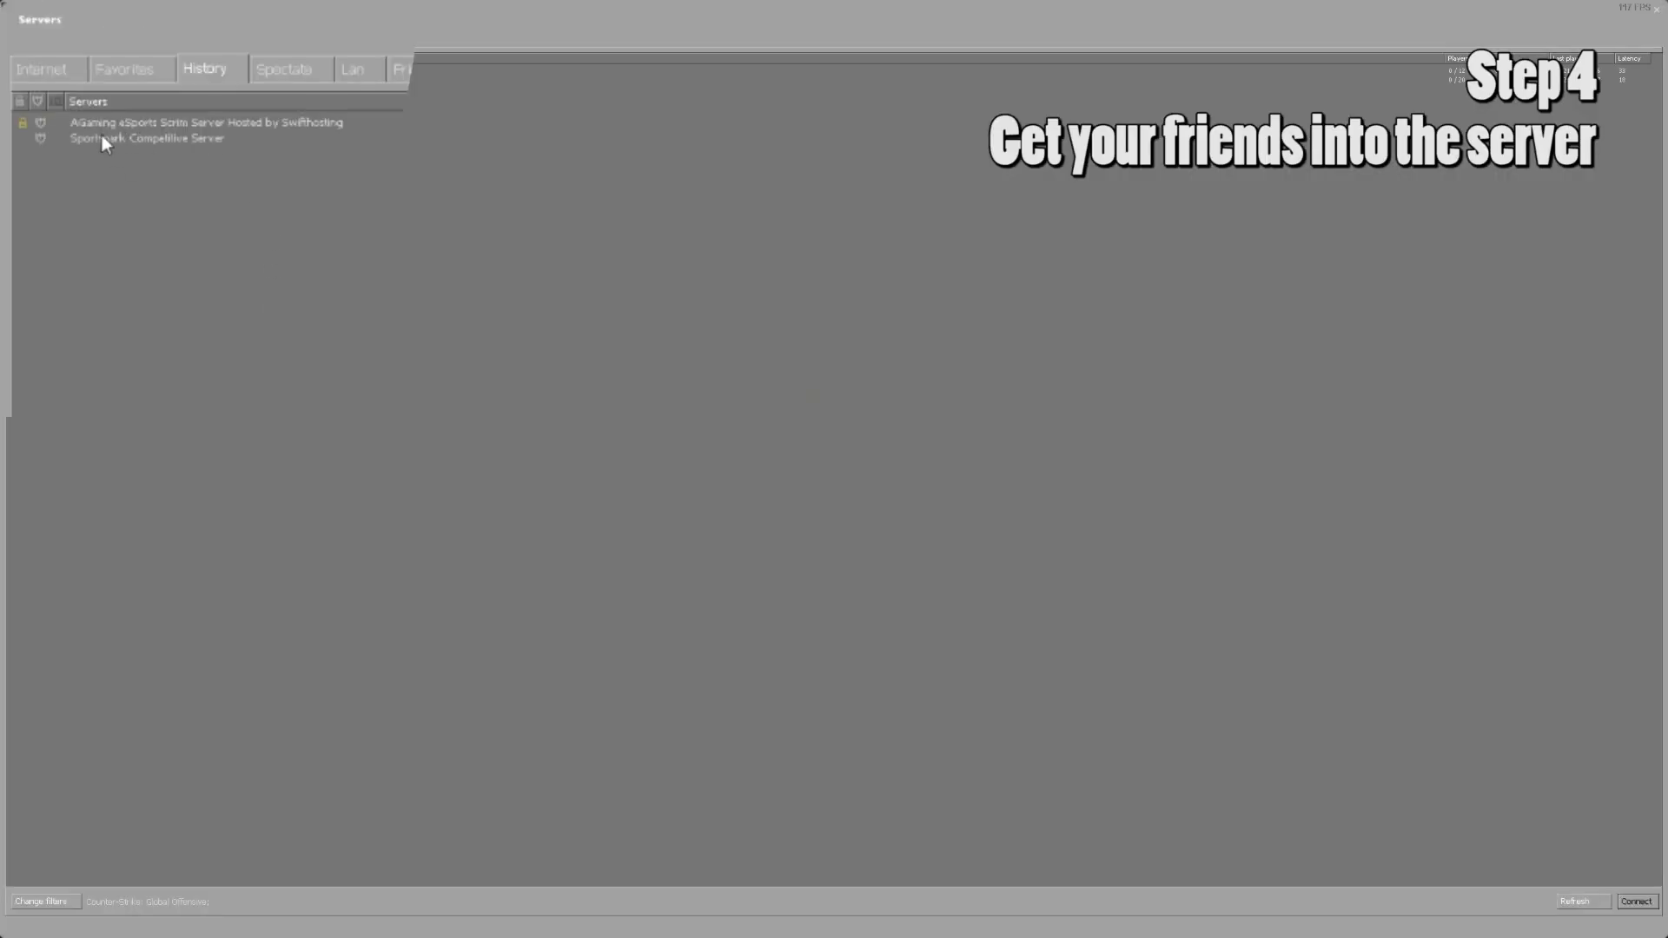
{"action": "left_click", "coordinate": [351, 73]}
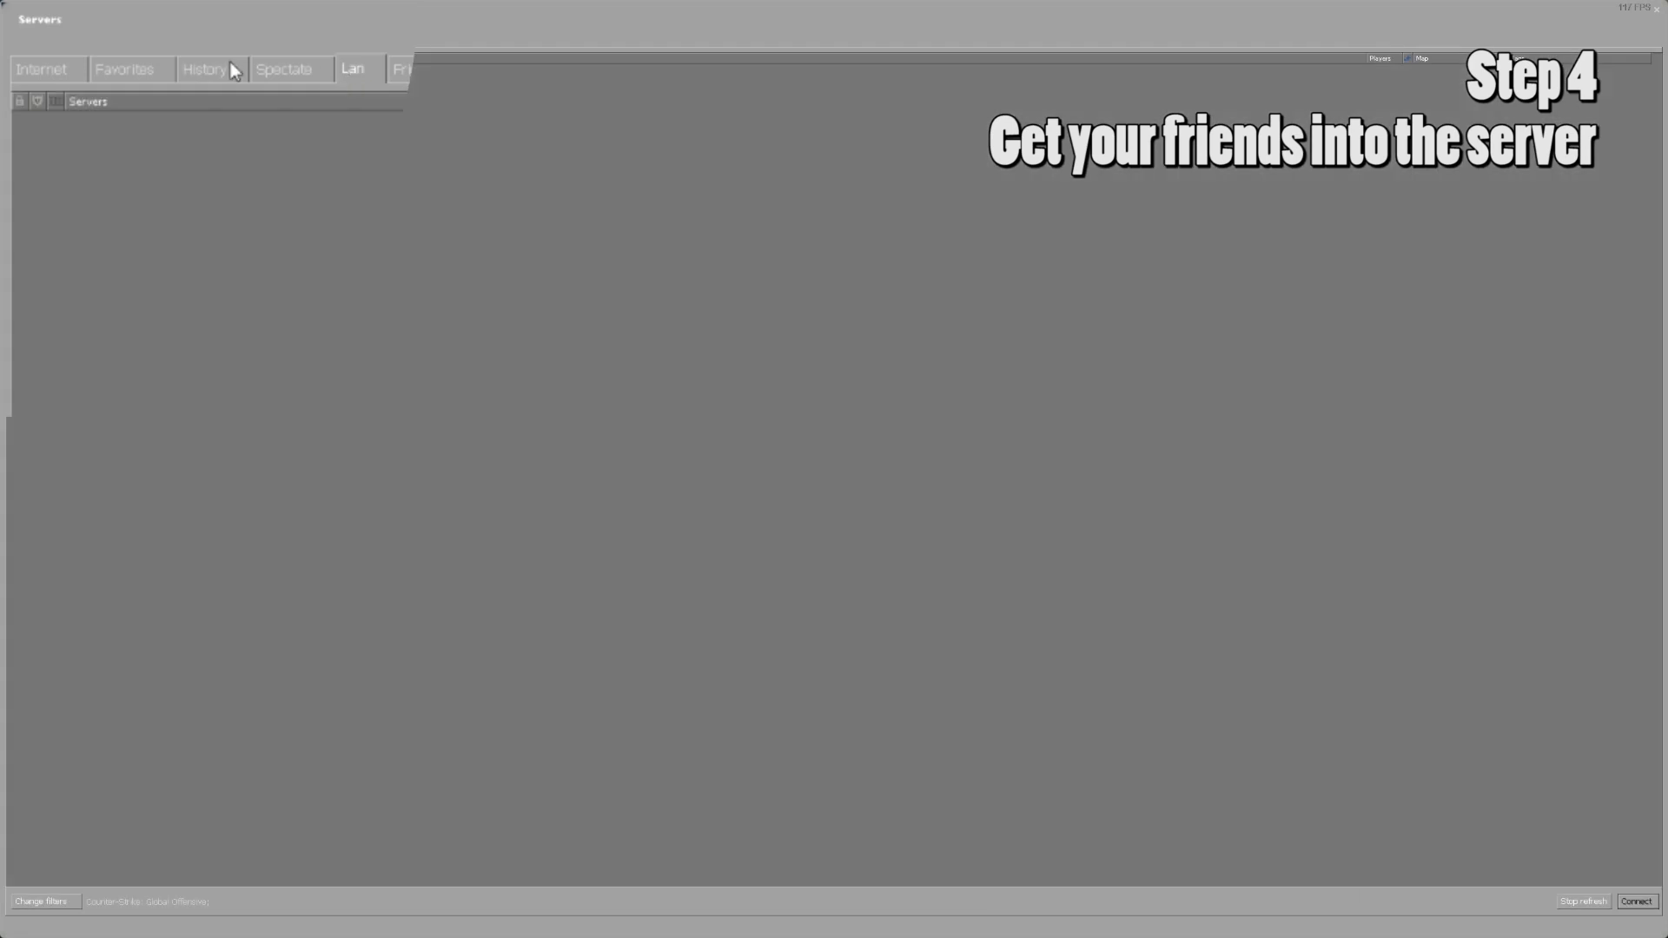
{"action": "left_click", "coordinate": [231, 75]}
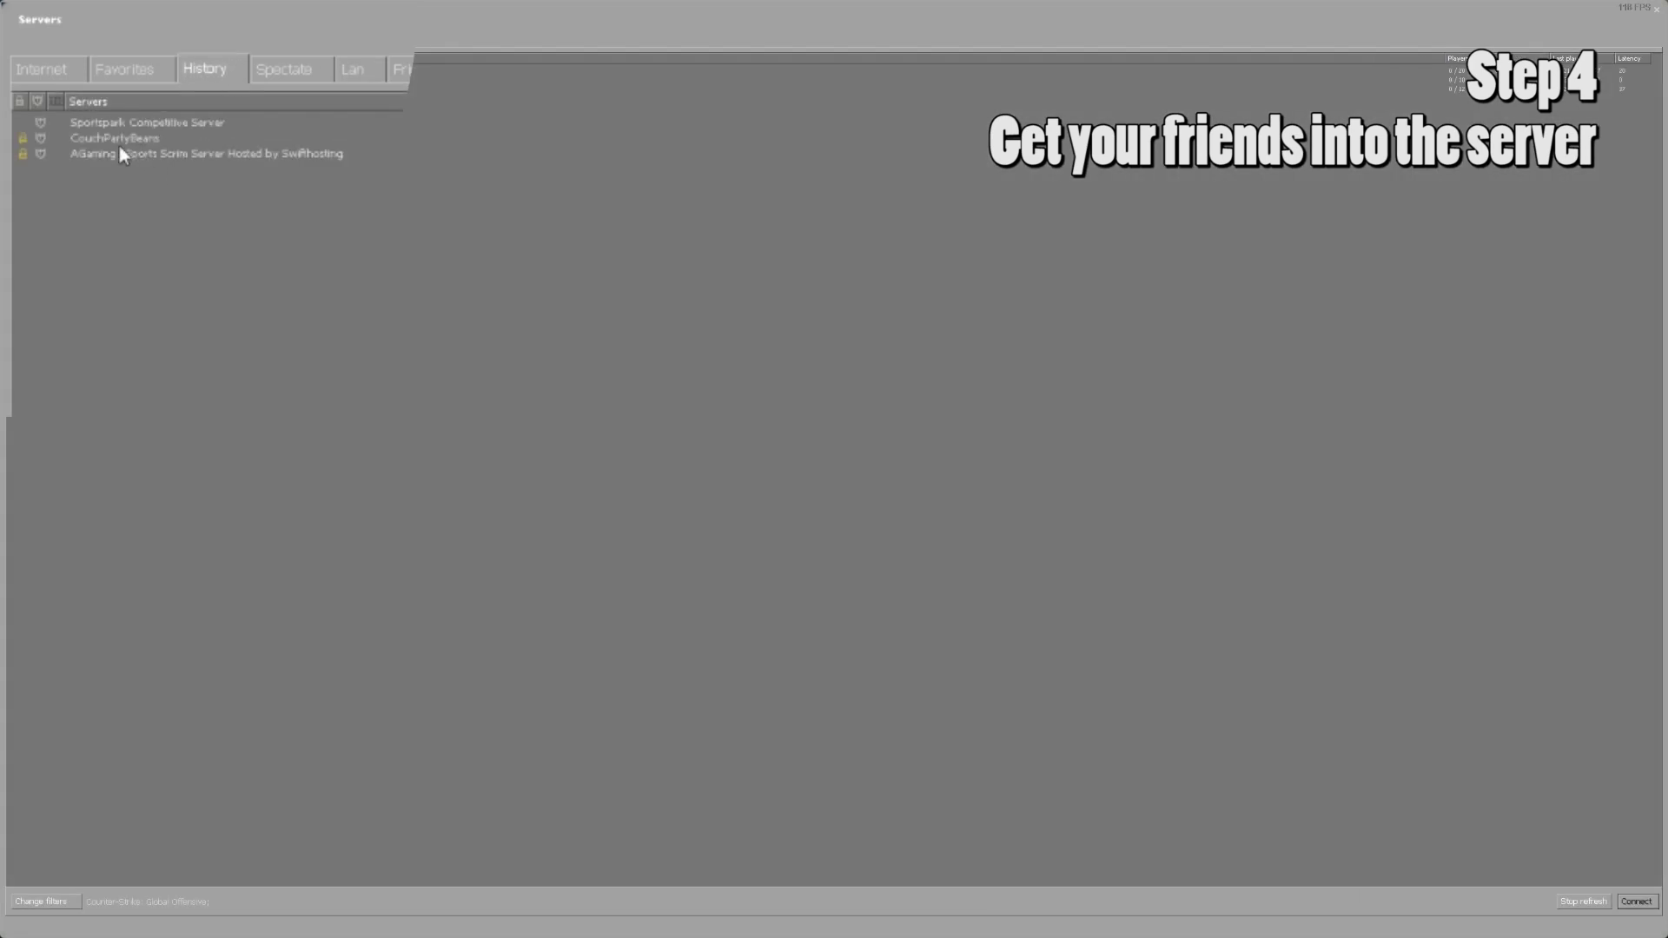
{"action": "left_click", "coordinate": [116, 141]}
{"action": "left_click", "coordinate": [121, 124]}
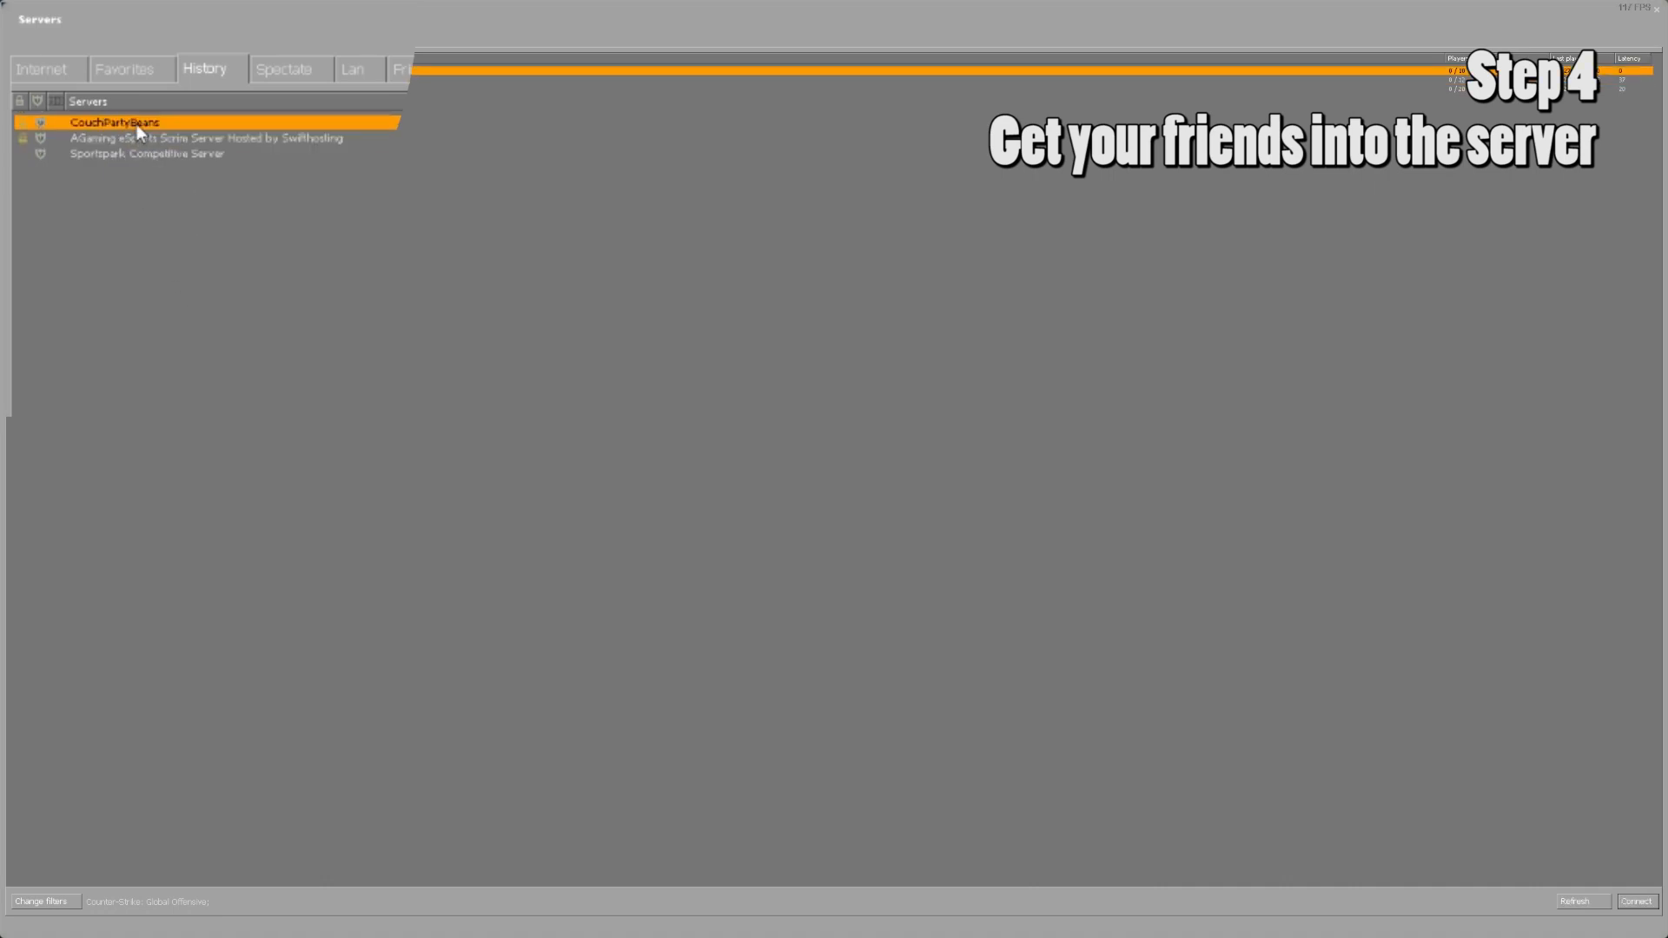
{"action": "double_click", "coordinate": [137, 123]}
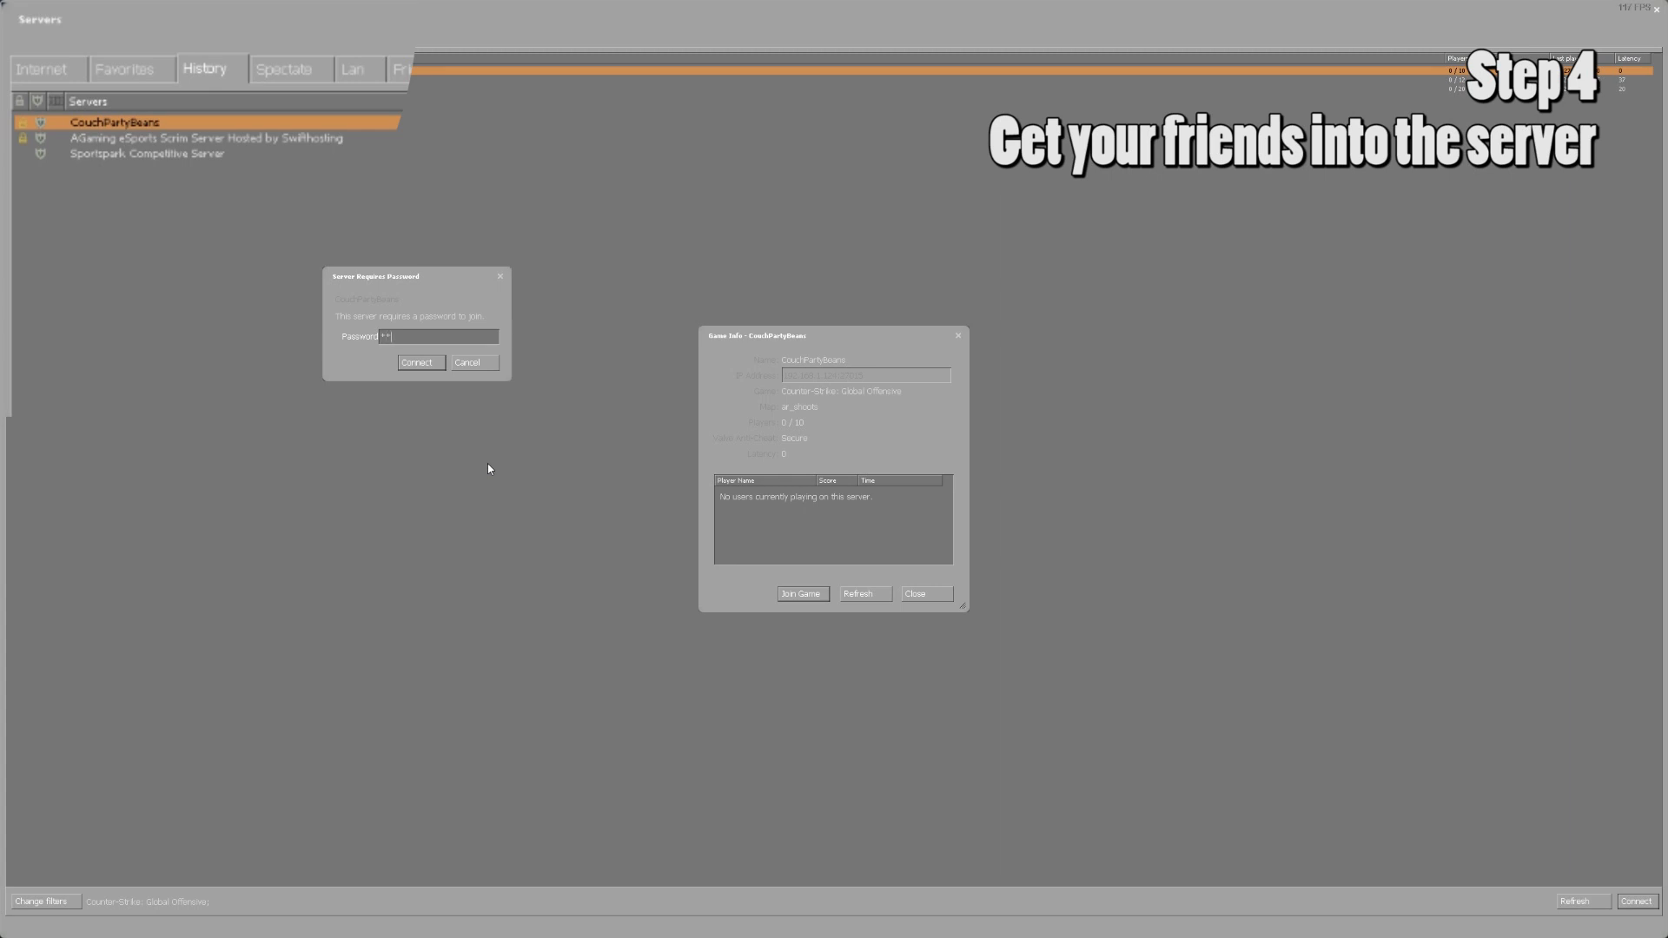
{"action": "left_click", "coordinate": [415, 367]}
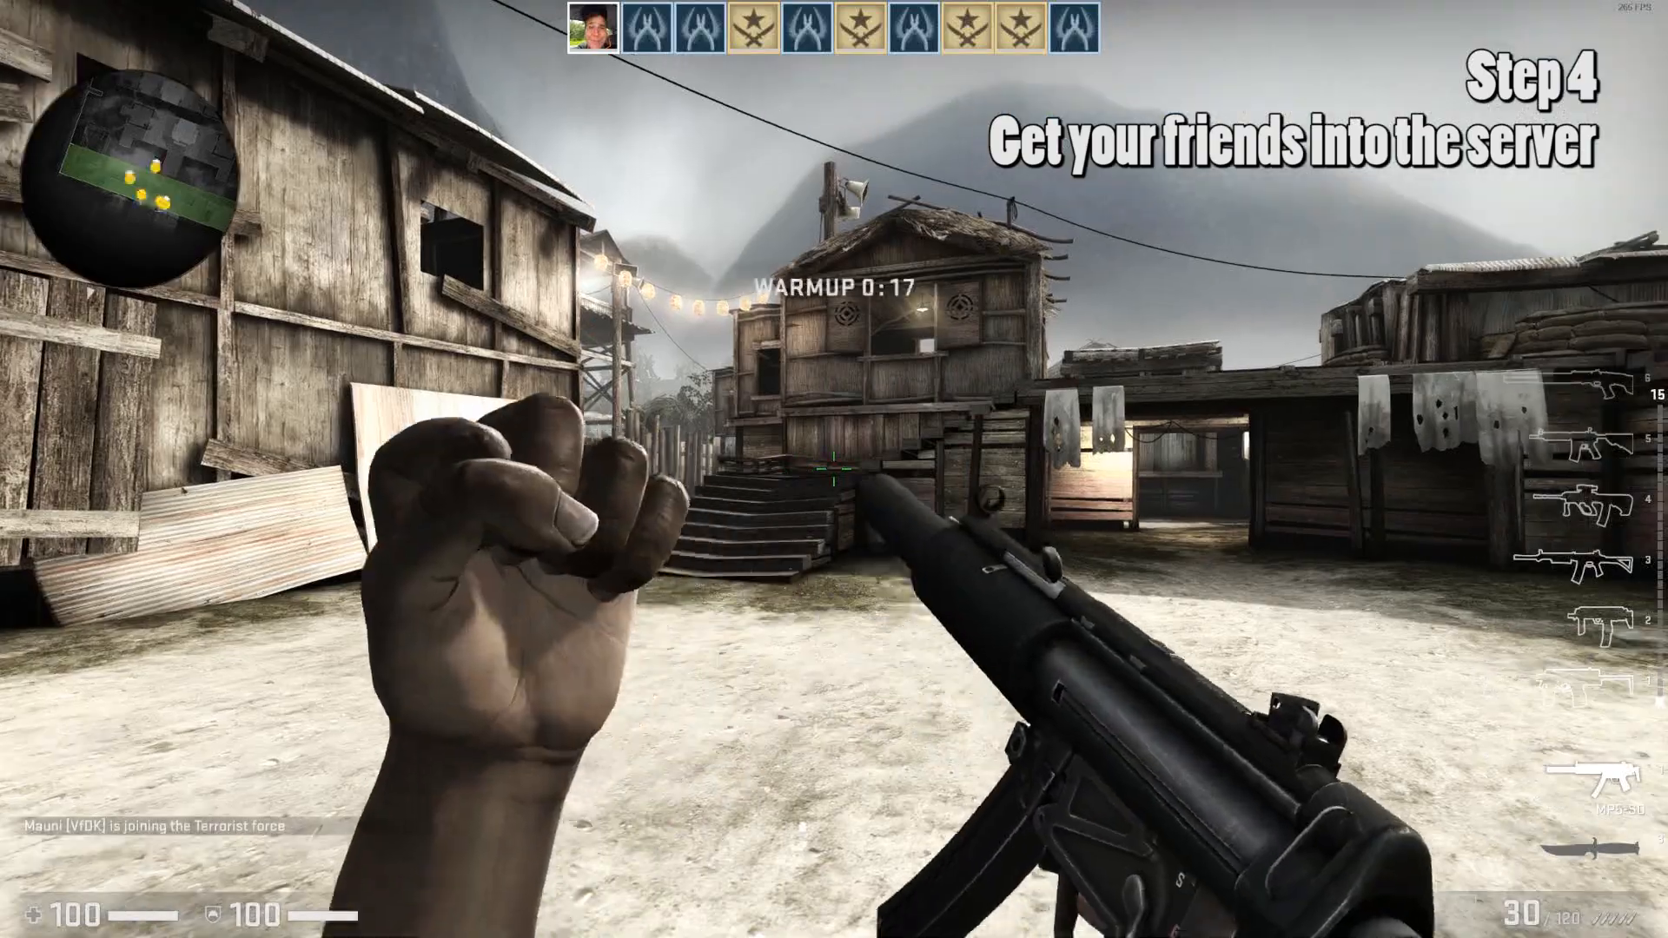
Walk through the Shoots map during warmup, then bring up the developer console.
{"action": "key", "text": "s"}
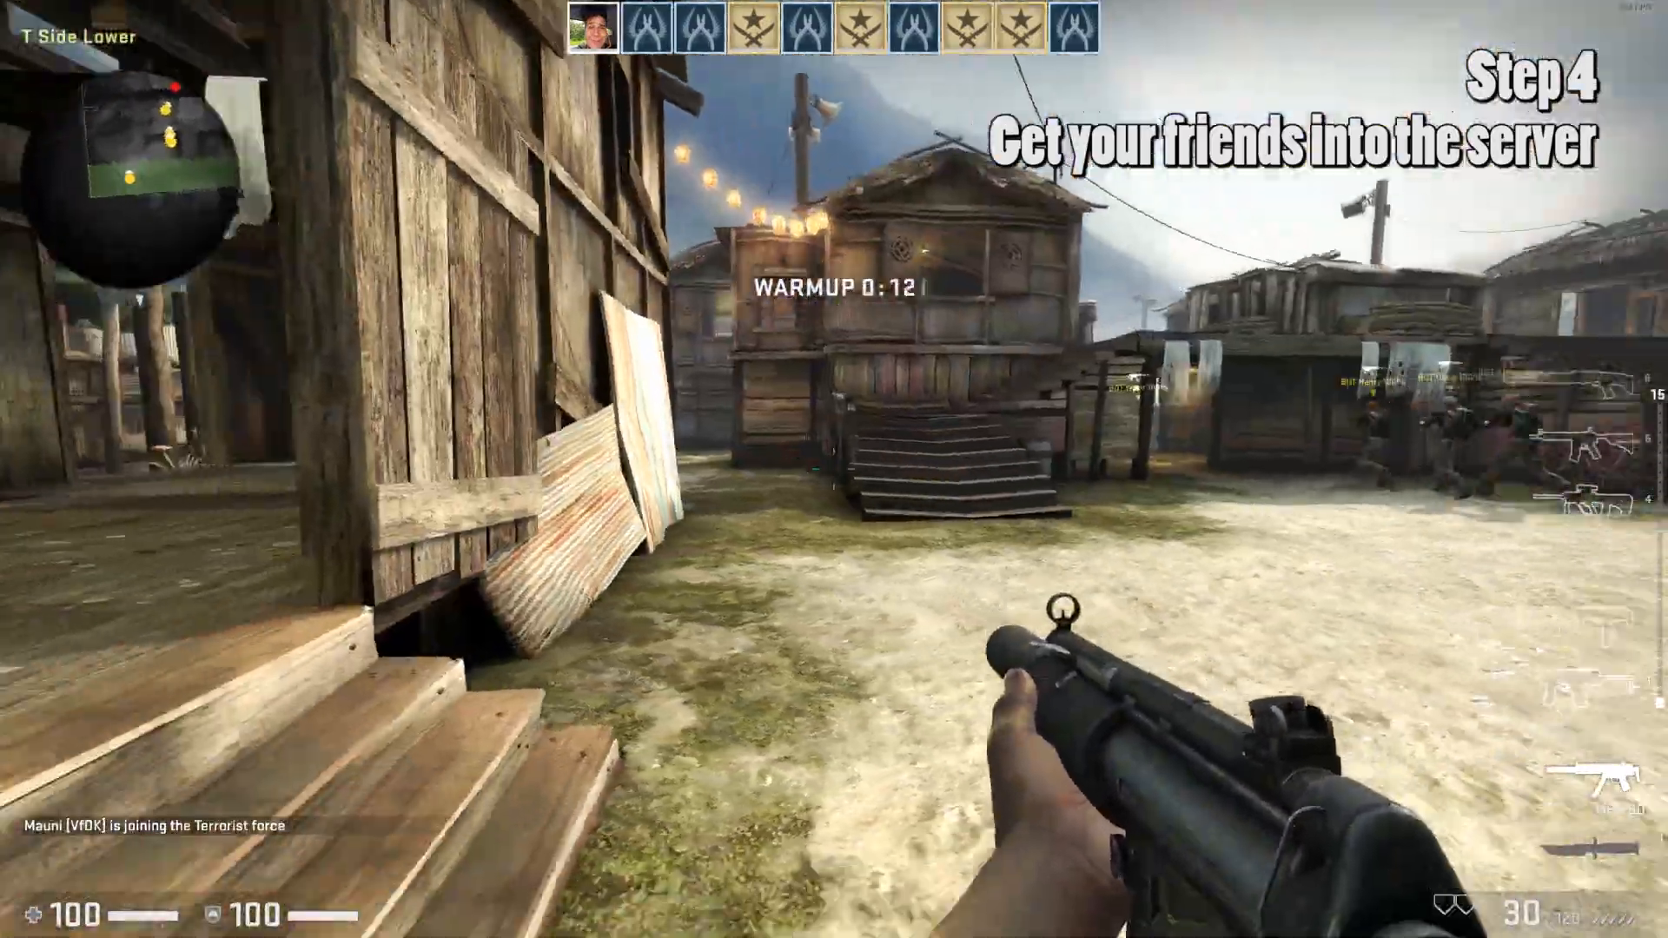
{"action": "scroll", "coordinate": [834, 469], "scroll_direction": "down", "scroll_amount": 1}
{"action": "key", "text": "w"}
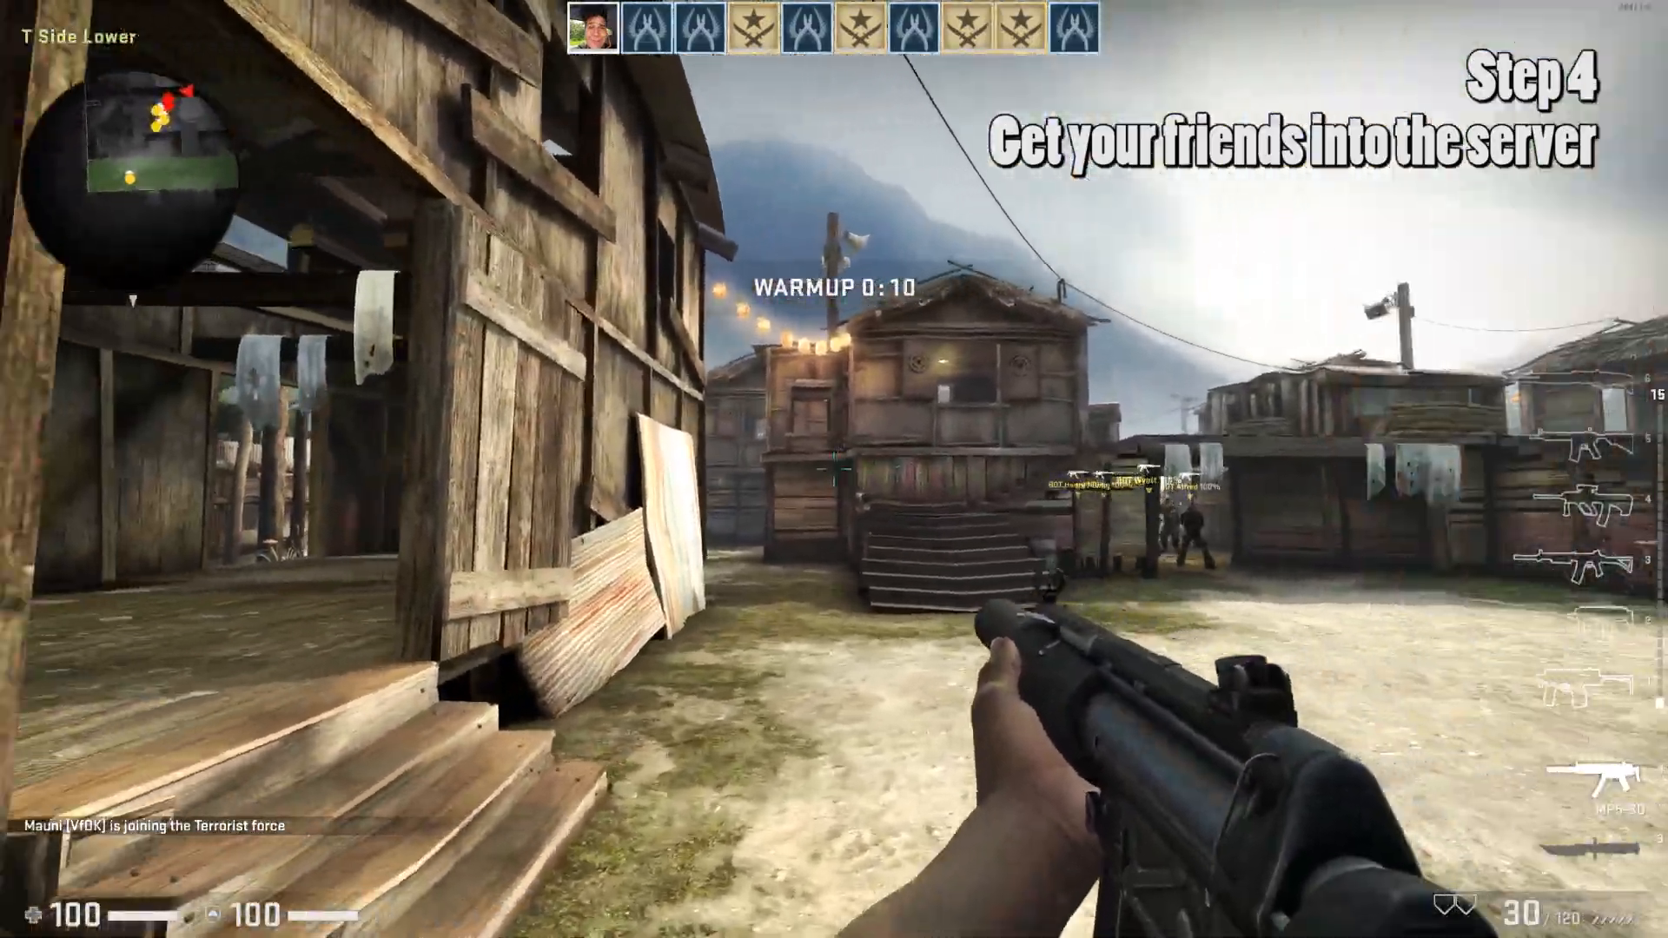
{"action": "key", "text": "w"}
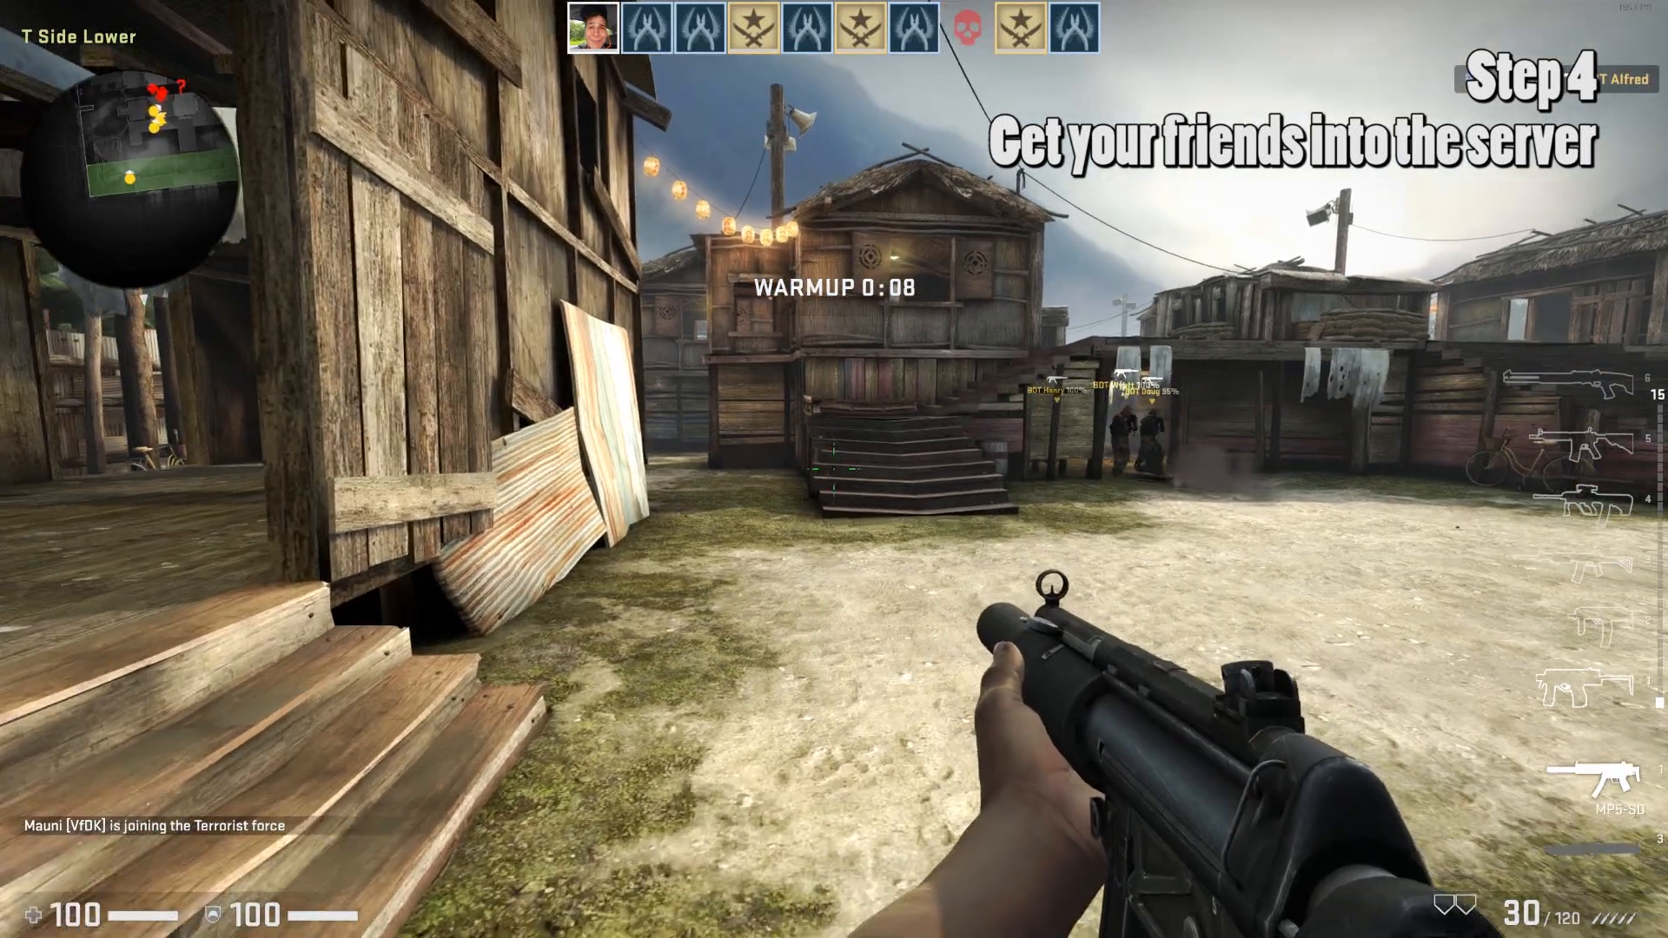
{"action": "key", "text": "w"}
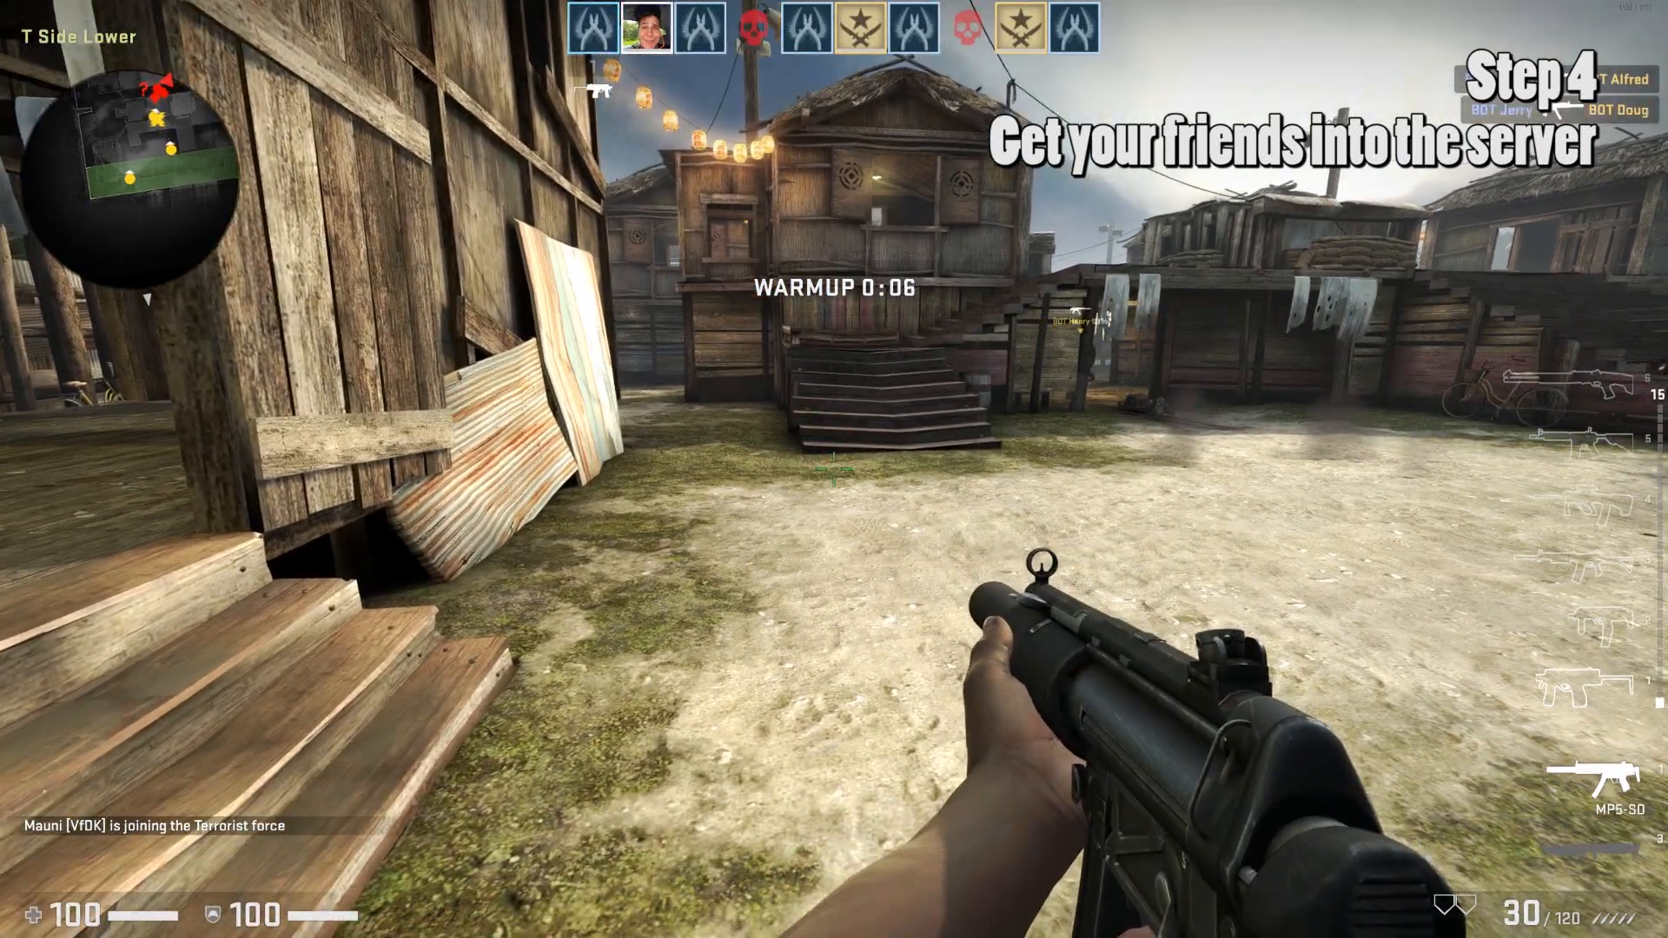
{"action": "key", "text": "w"}
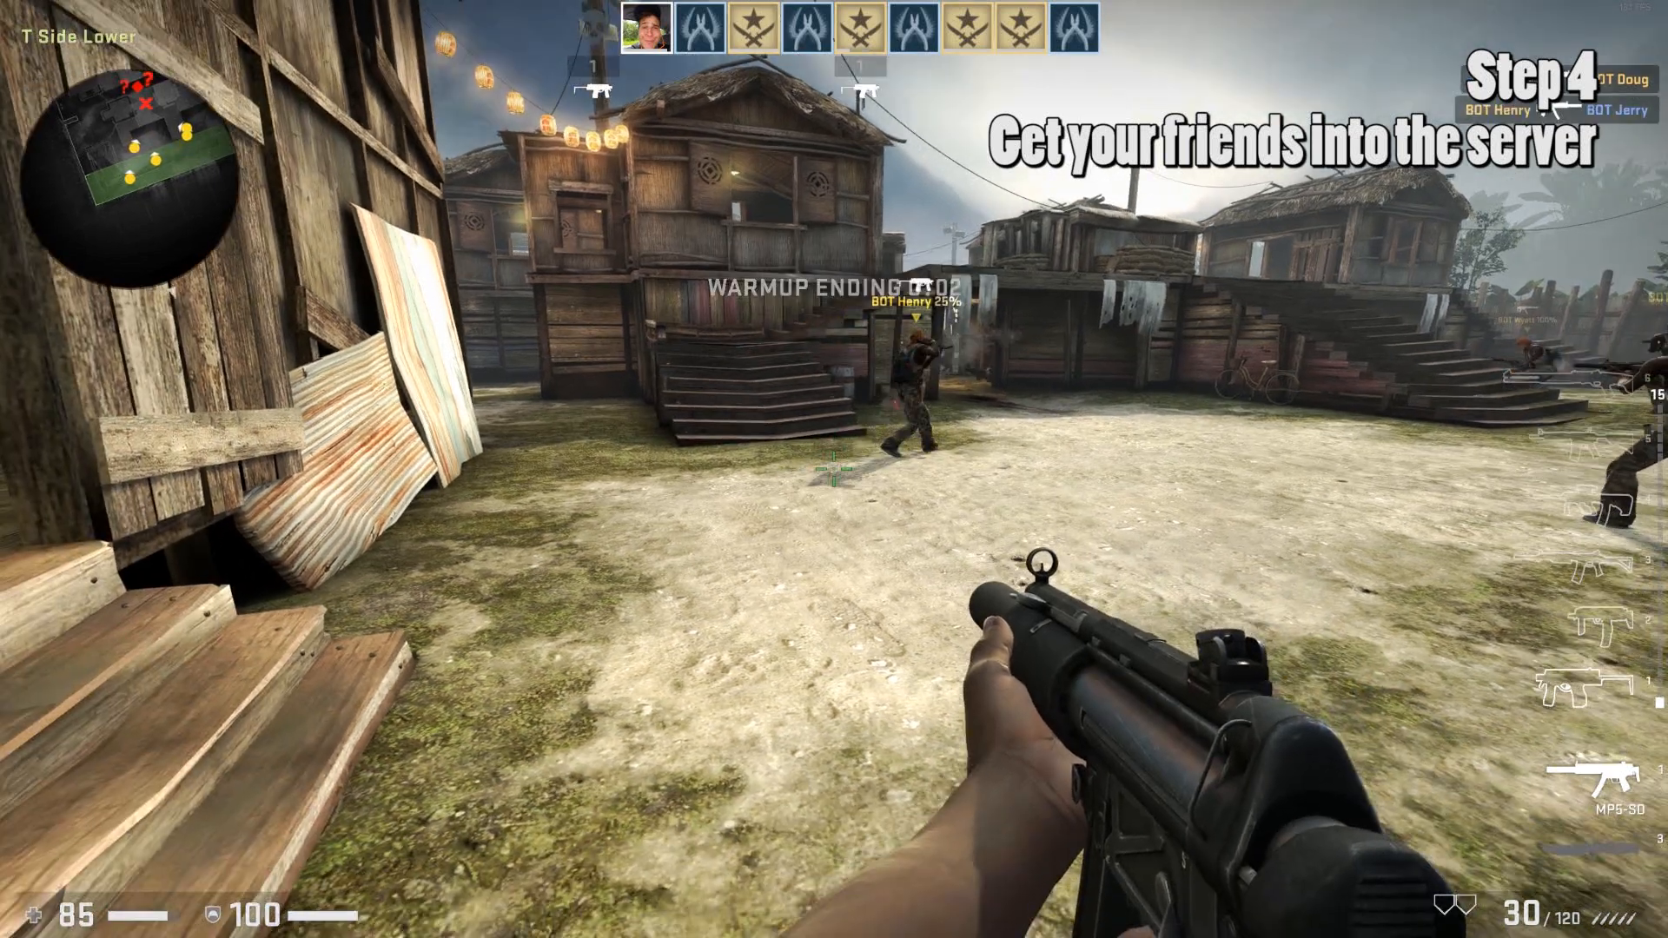
{"action": "key", "text": "a"}
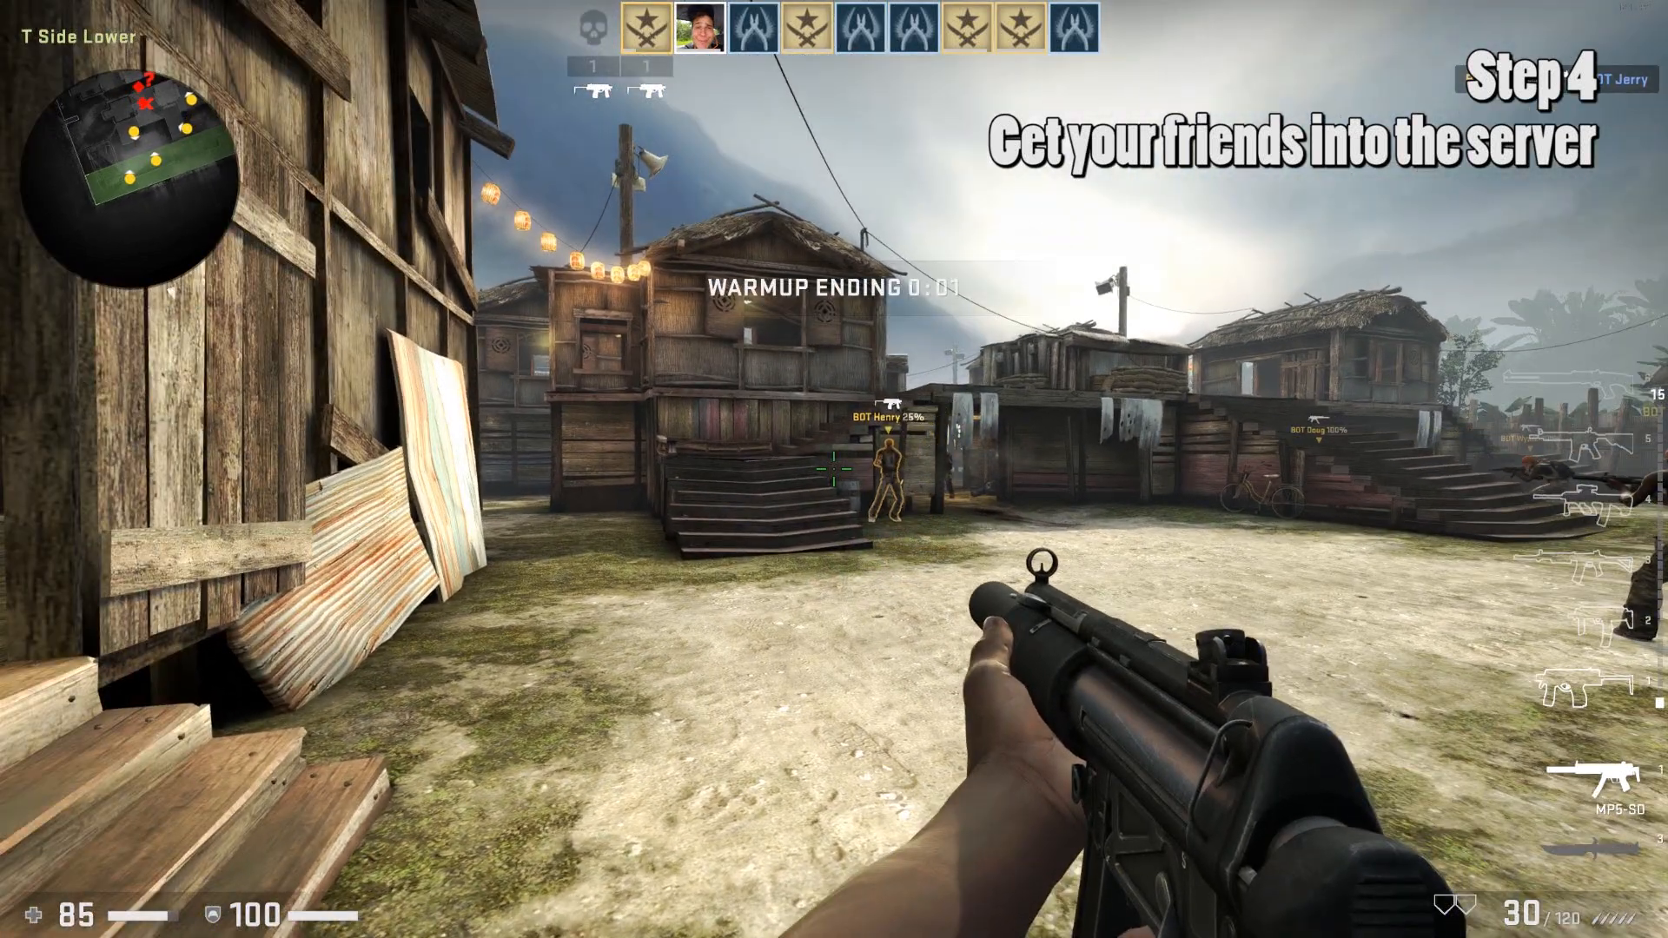
{"action": "key", "text": "backslash"}
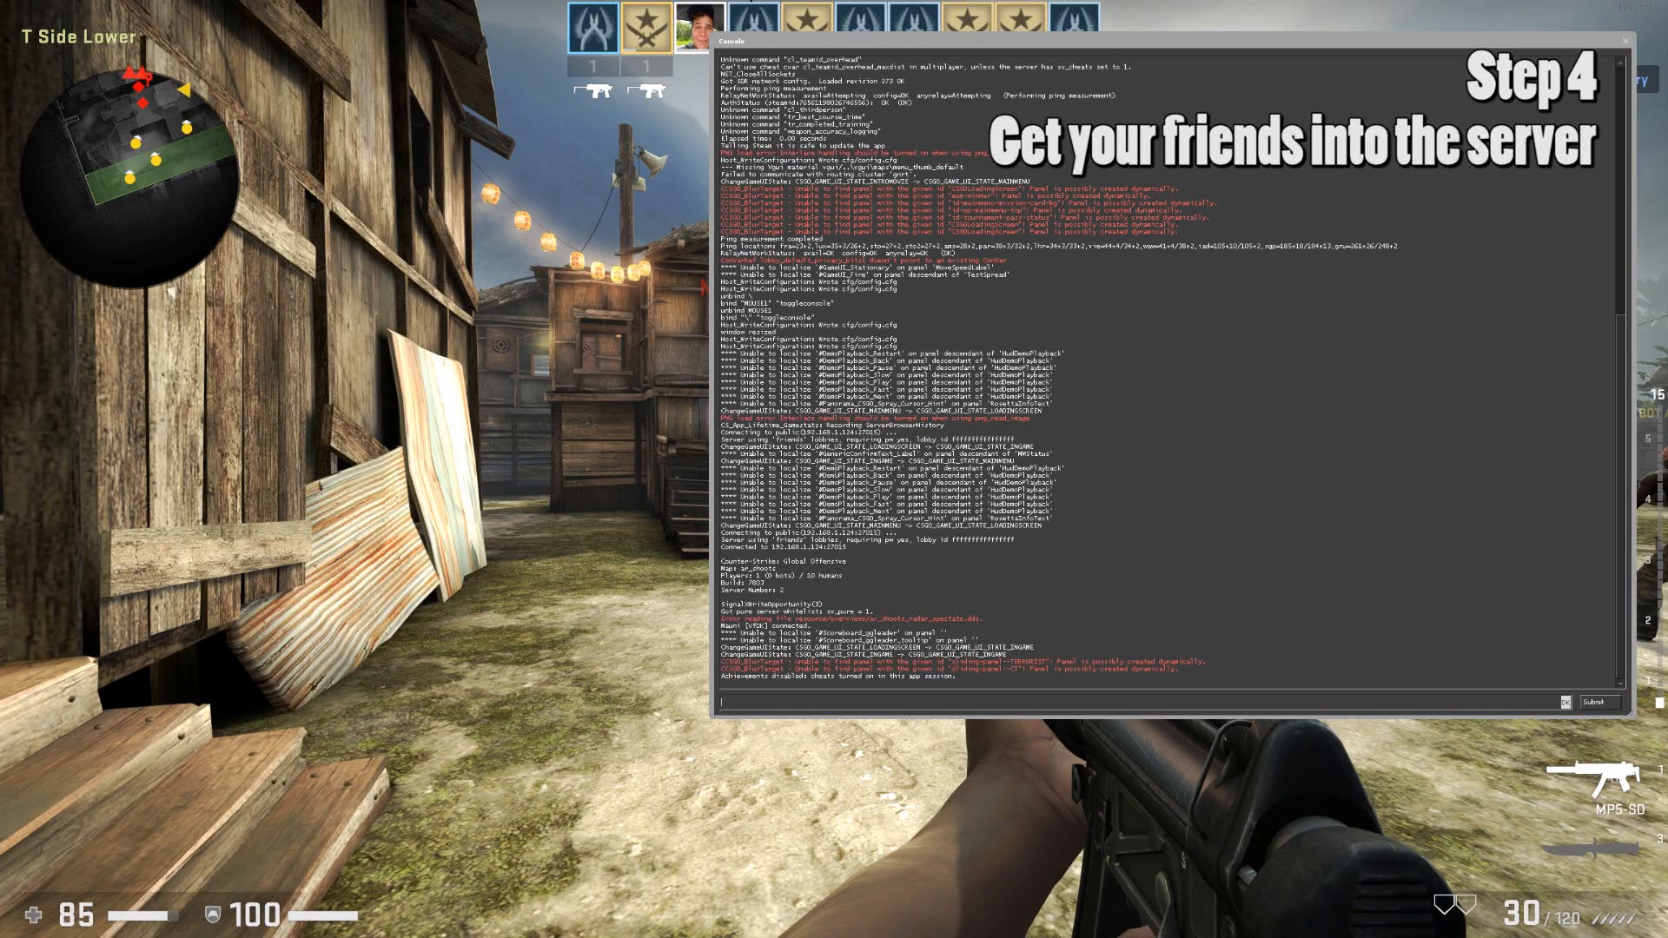
Authenticate remote admin by entering rcon_password with the server's rcon password.
{"action": "type", "text": "rc"}
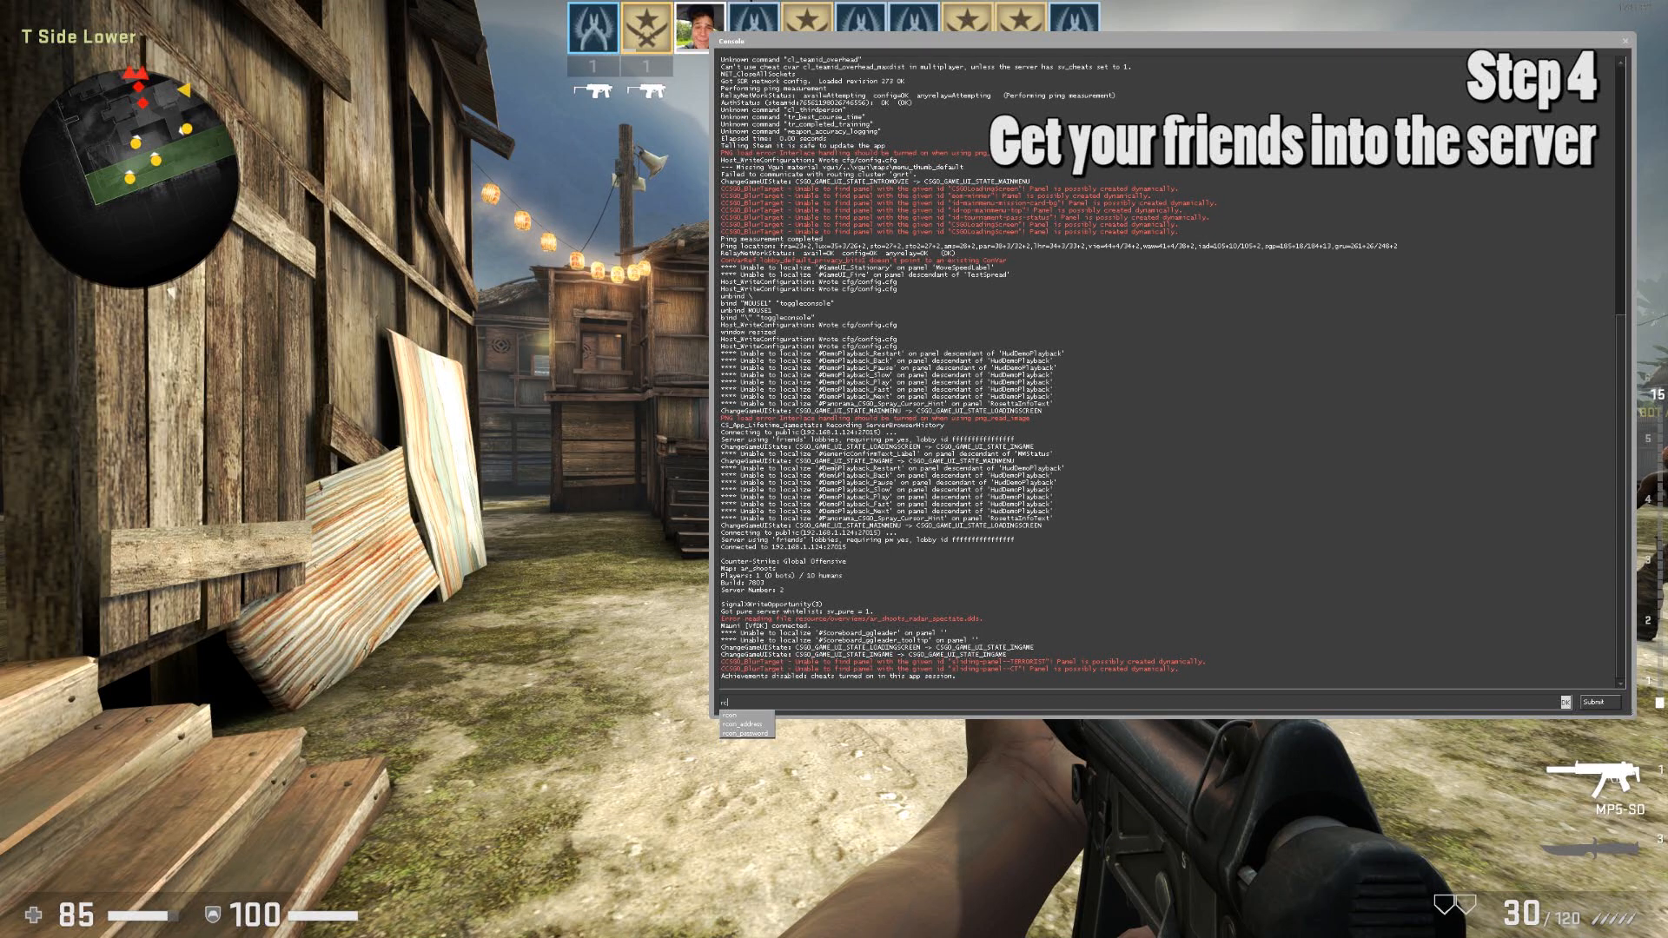
{"action": "type", "text": "on"}
{"action": "key", "text": "Tab"}
{"action": "key", "text": "Tab"}
{"action": "key", "text": "Tab"}
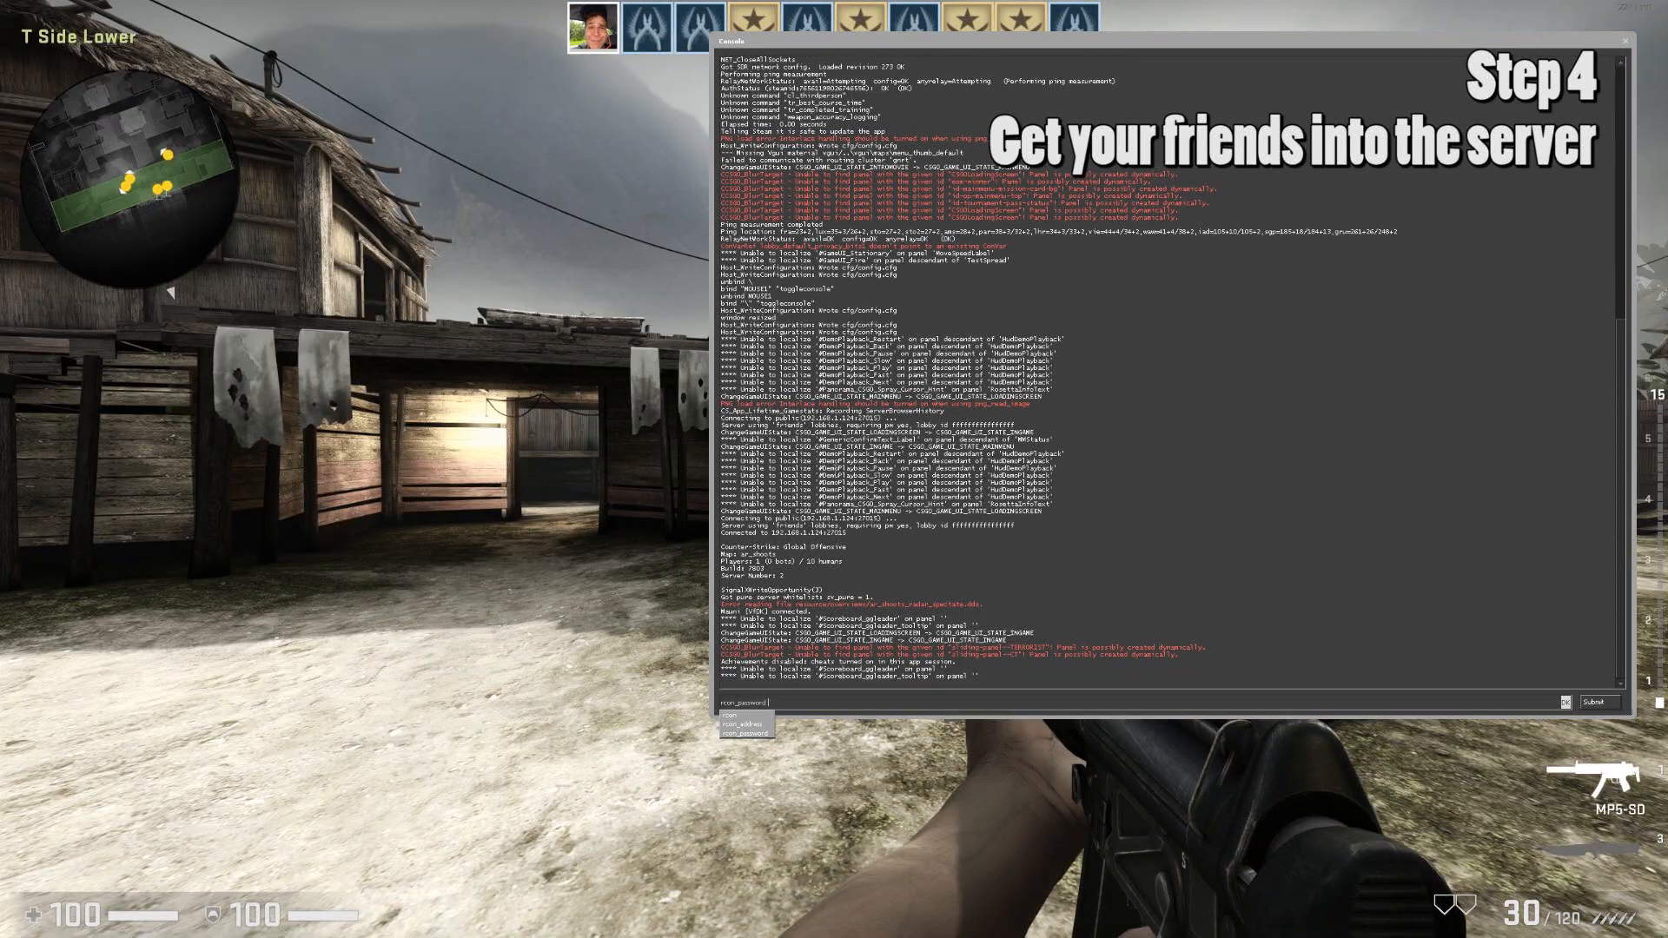
{"action": "type", "text": "123"}
{"action": "key", "text": "Return"}
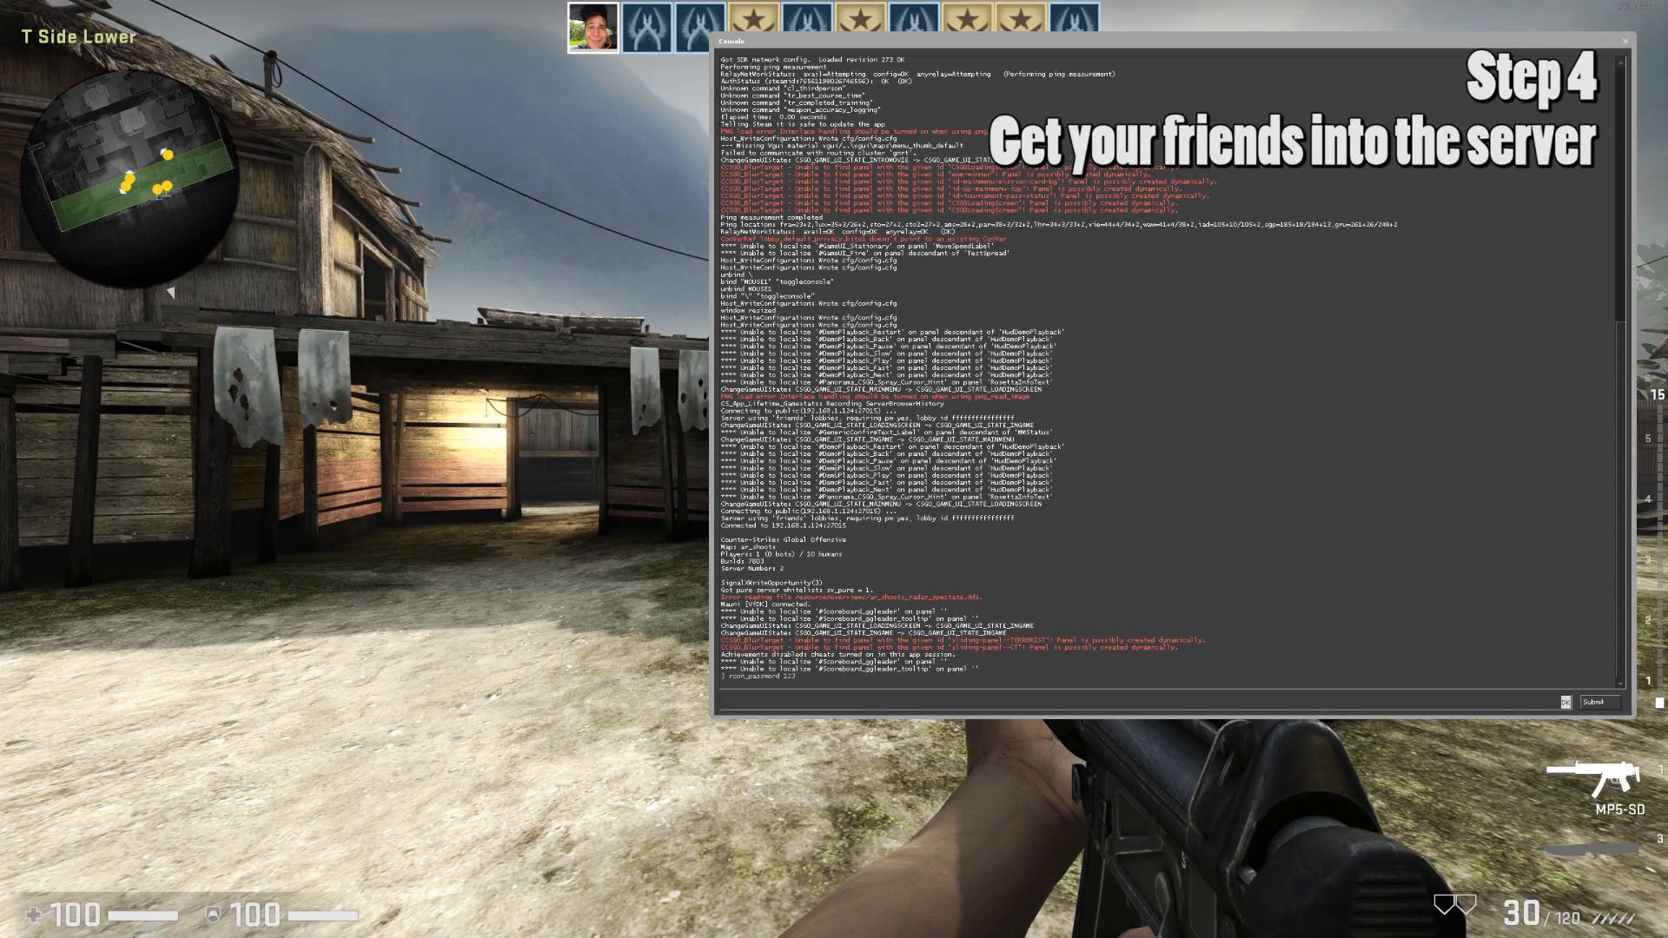
Kick all bots with 'rcon bot_kick' and confirm on the scoreboard that none remain.
{"action": "type", "text": "bot_"}
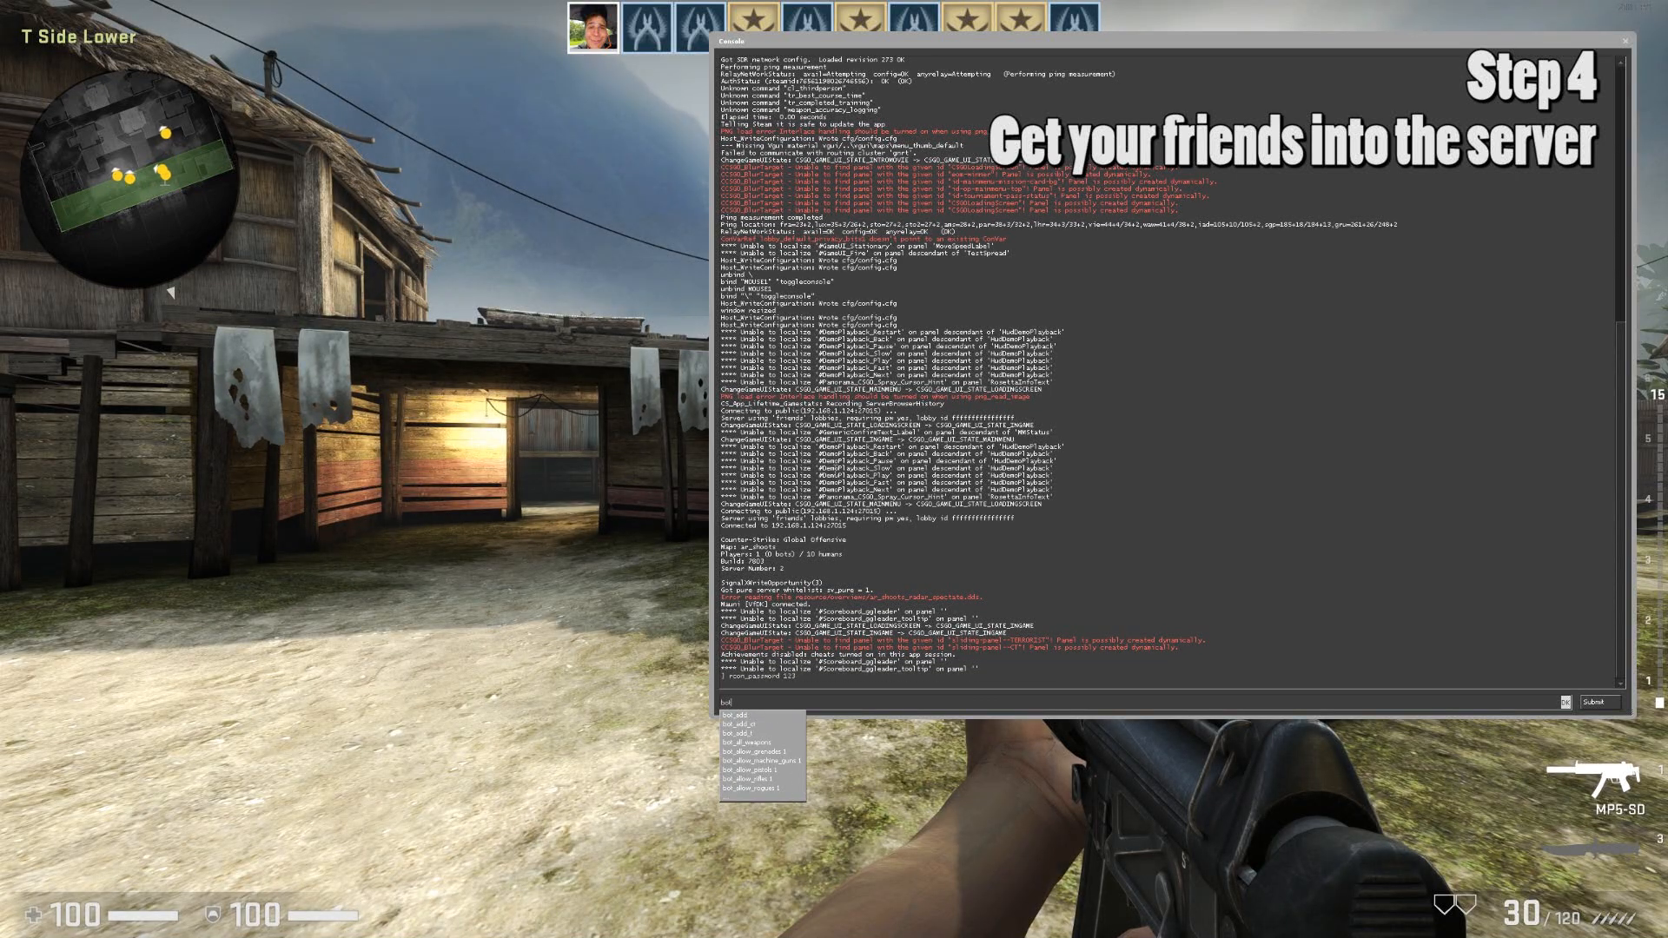
{"action": "type", "text": "kick"}
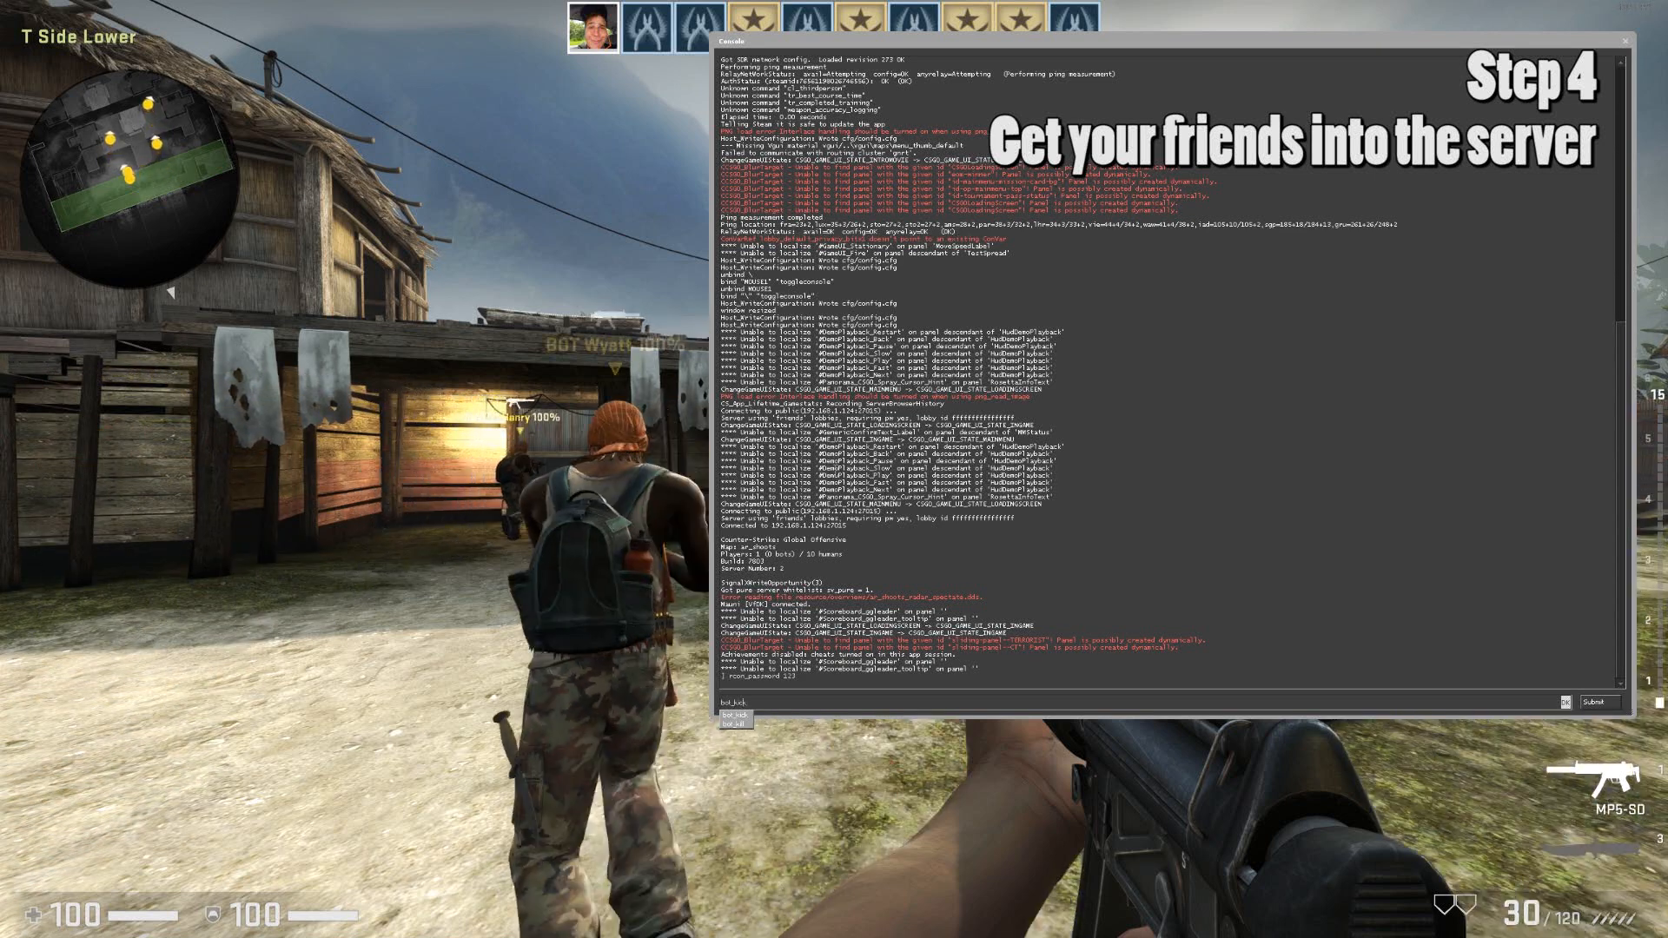
{"action": "key", "text": "Home"}
{"action": "type", "text": "rcon"}
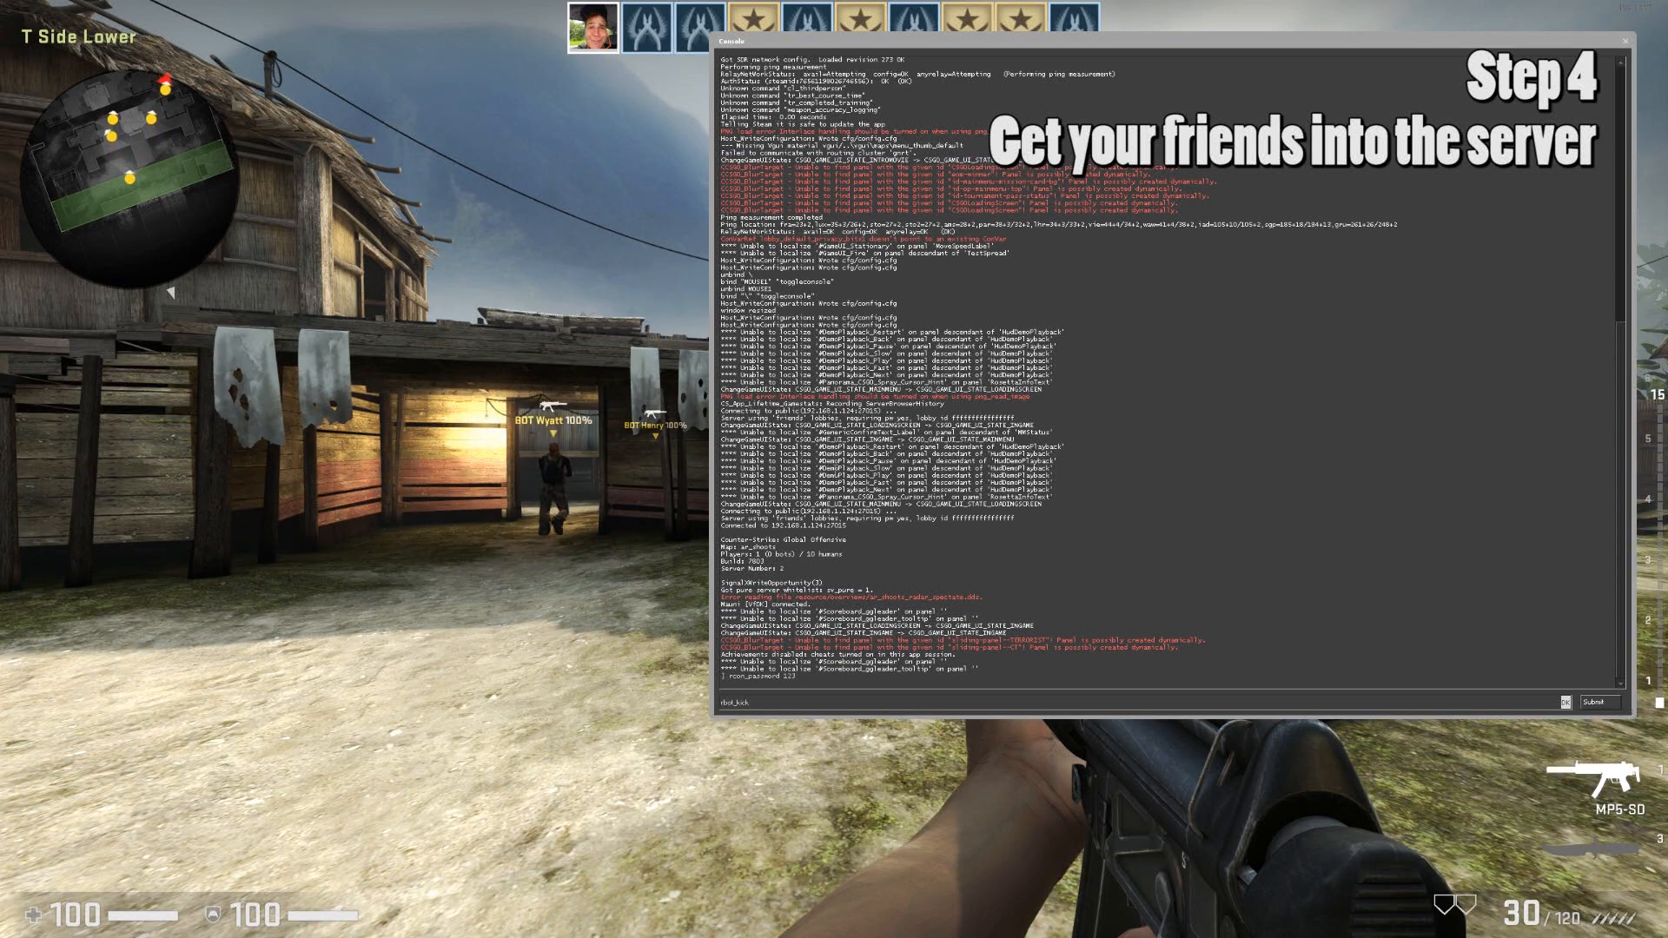
{"action": "key", "text": "Return"}
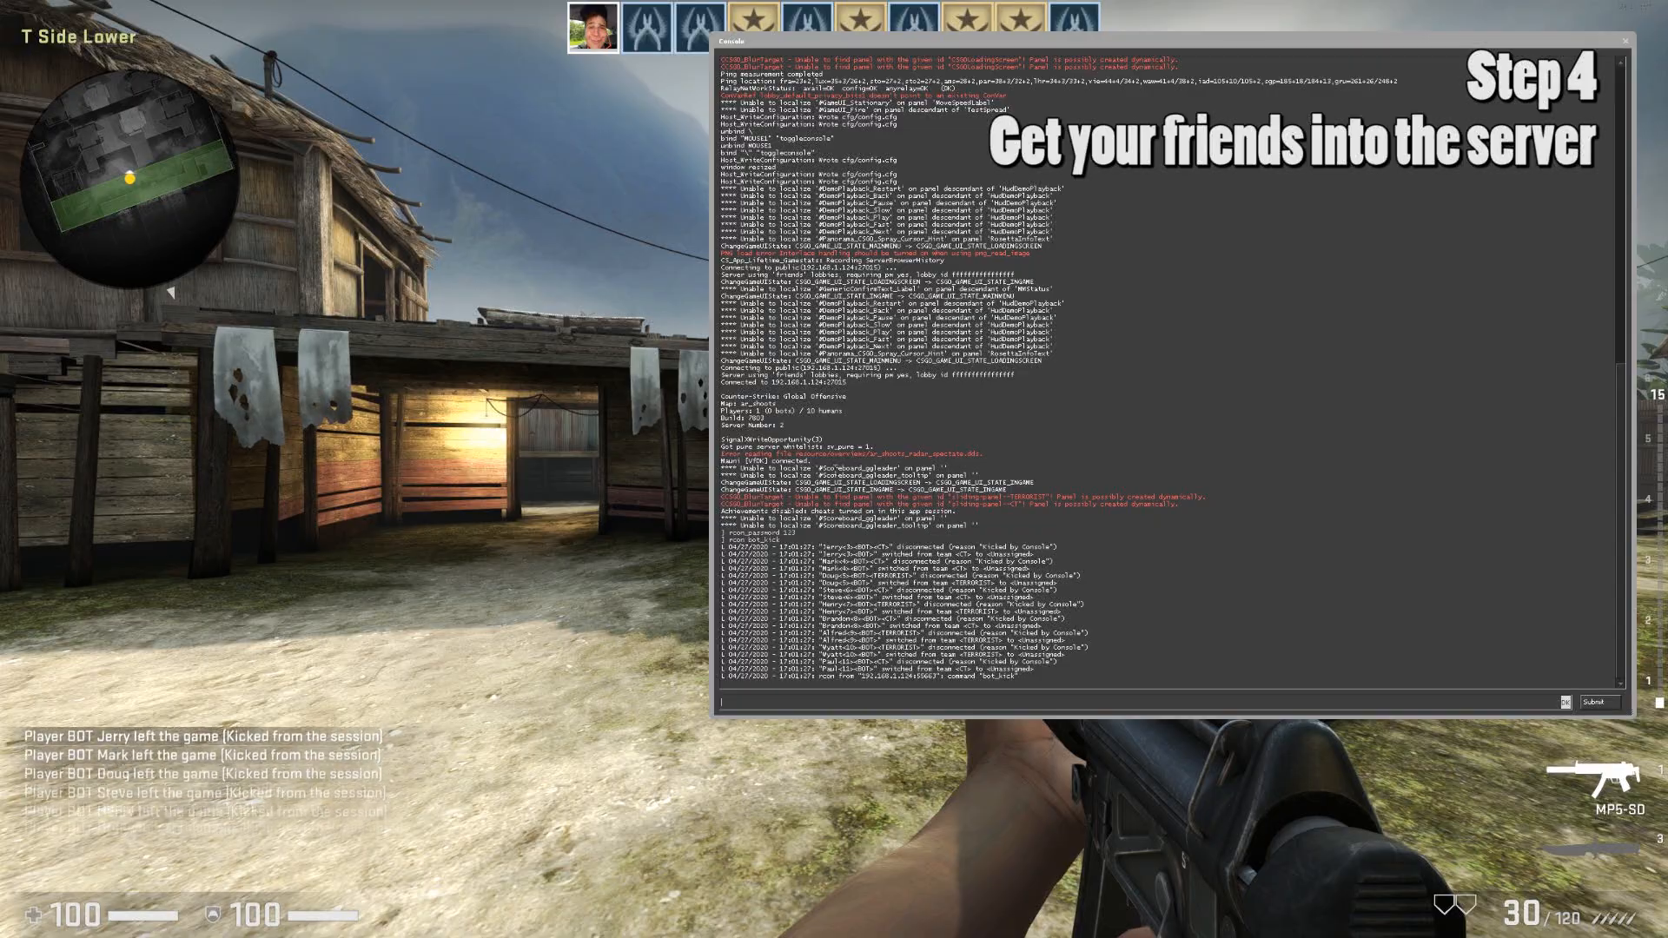
{"action": "key", "text": "backslash"}
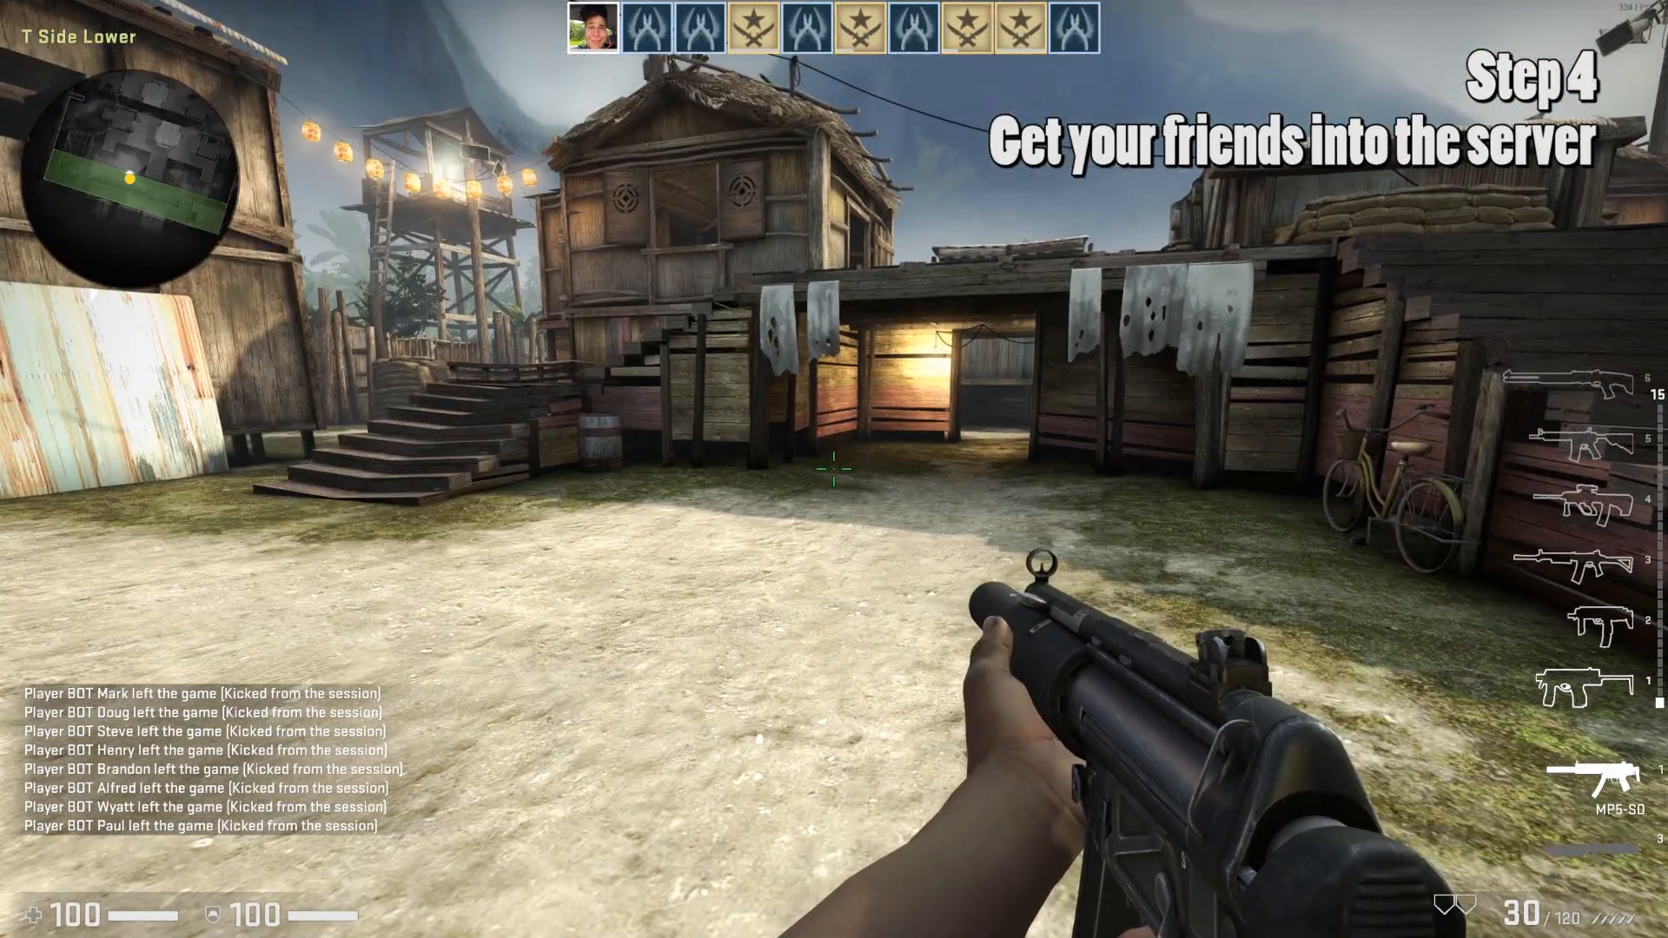
{"action": "key", "text": "Tab"}
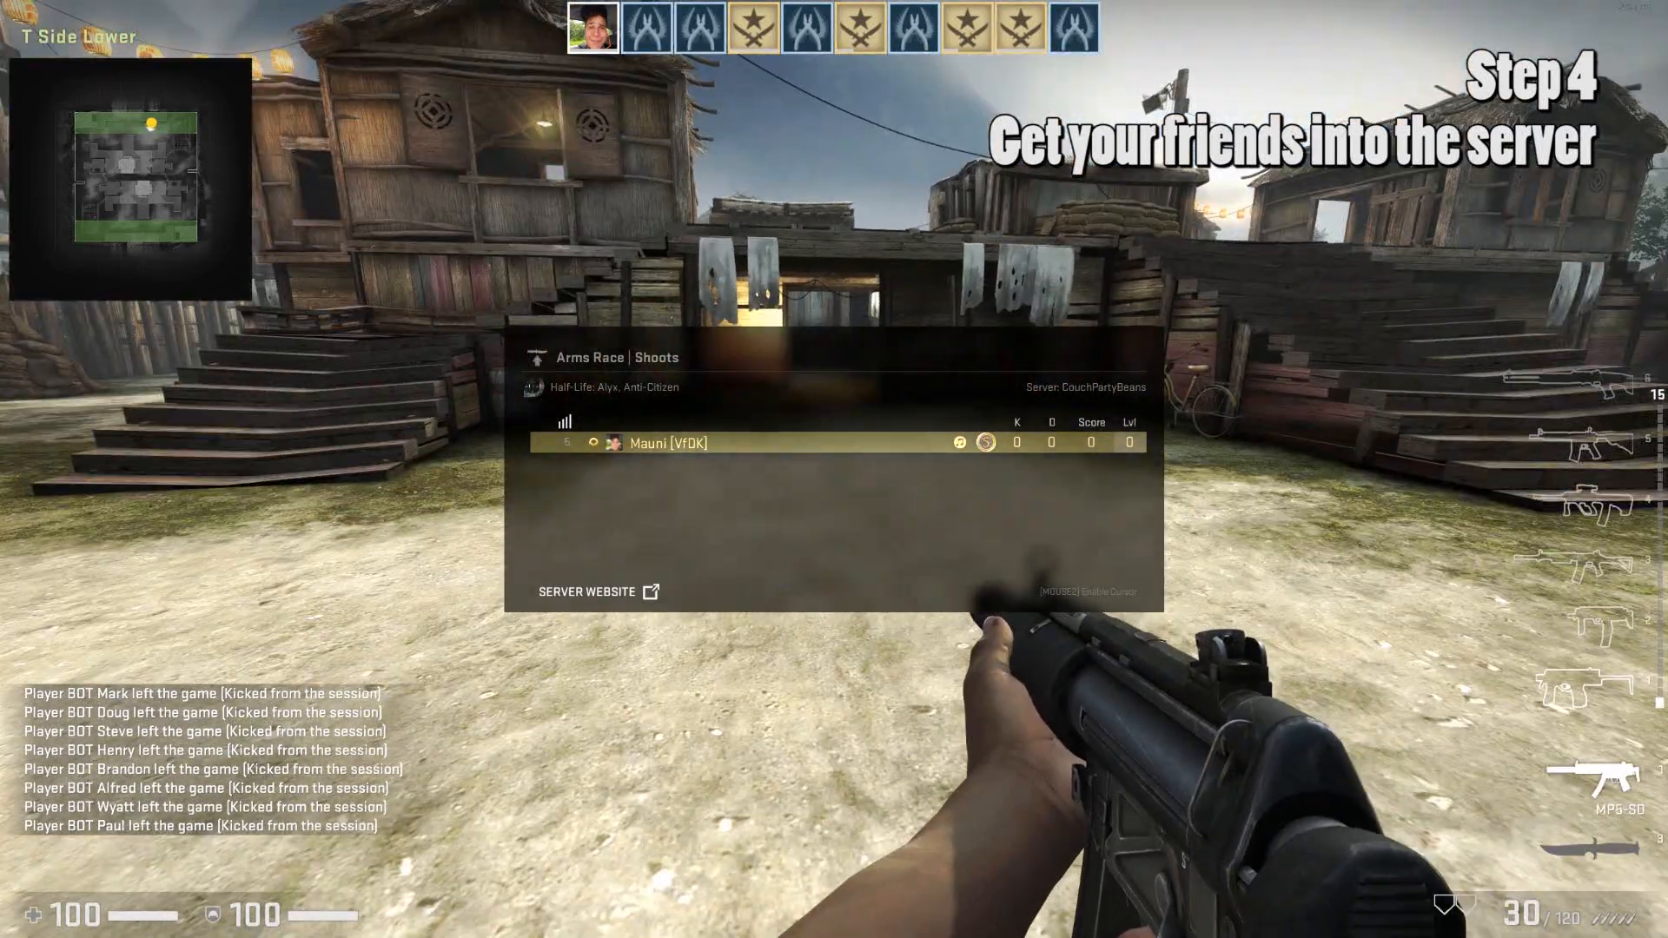
{"action": "key", "text": "Tab"}
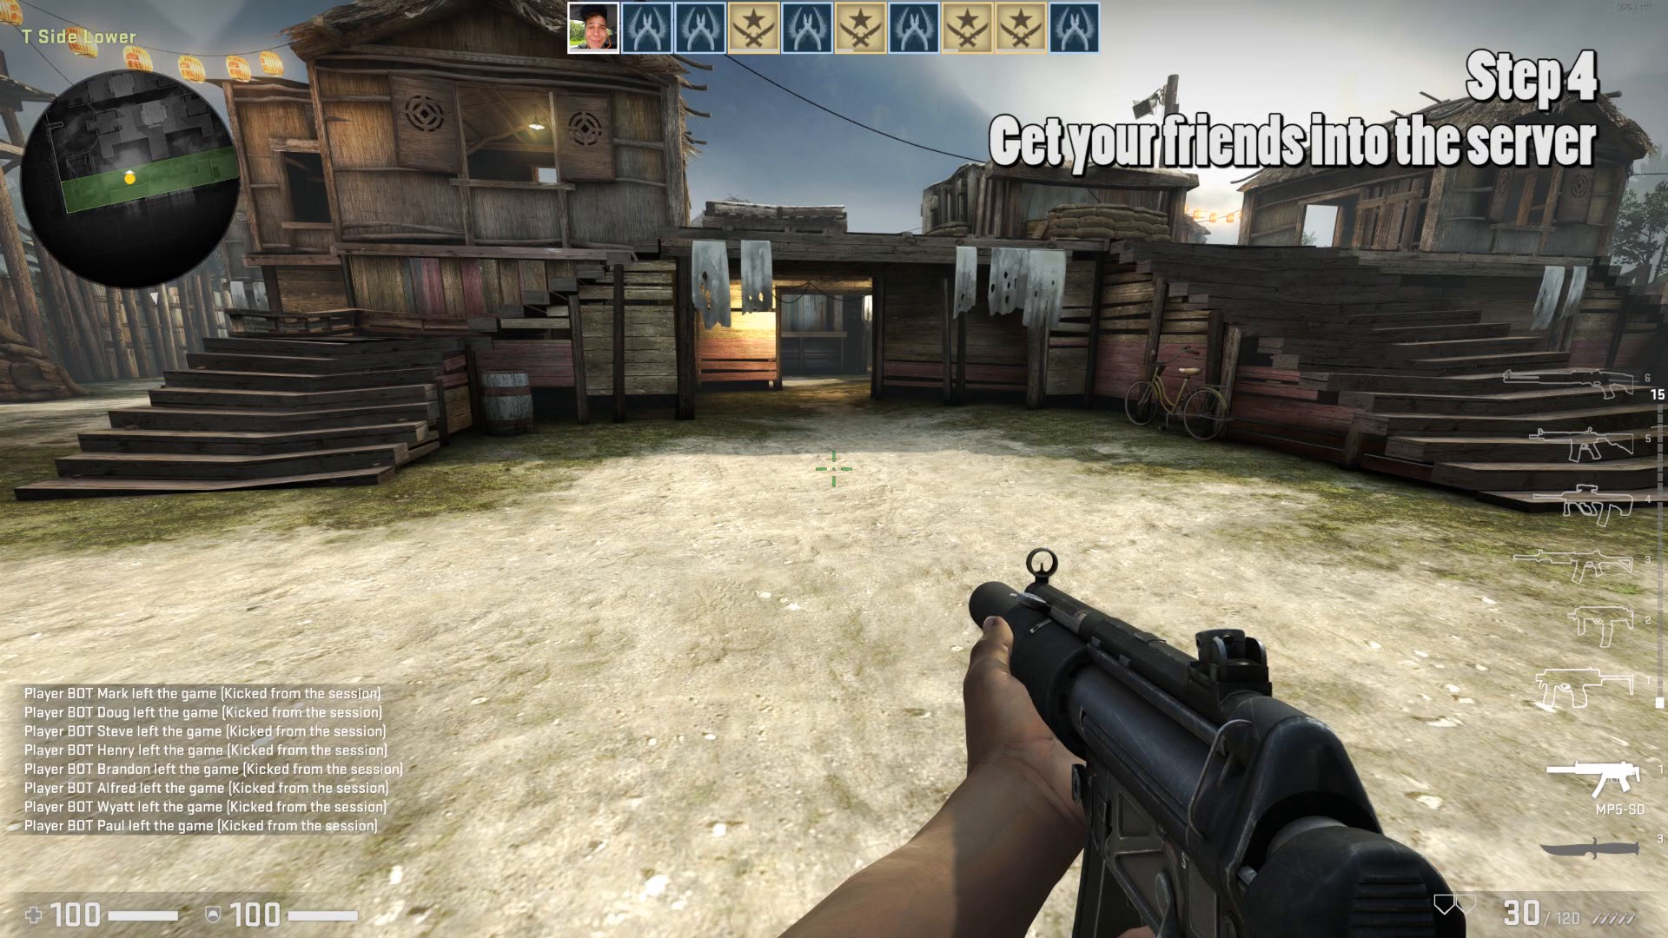
Run status in the console and copy the server address 192.168.1.124:27015 after 'Connected to'.
{"action": "key", "text": "backslash"}
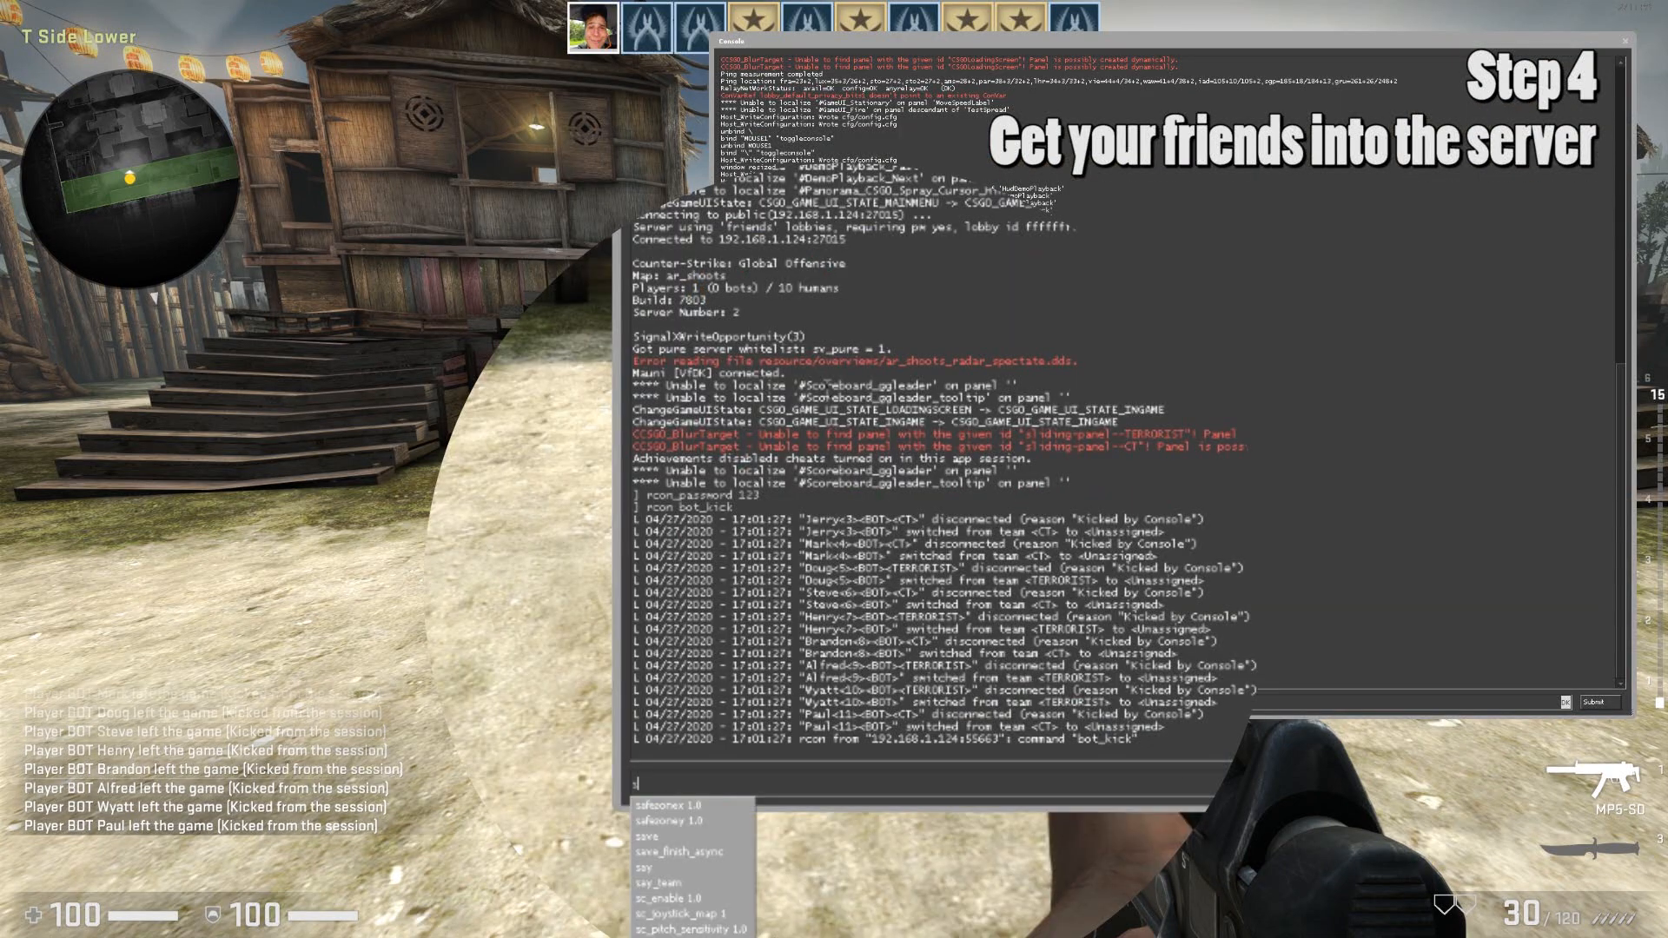
{"action": "type", "text": "status"}
{"action": "key", "text": "Return"}
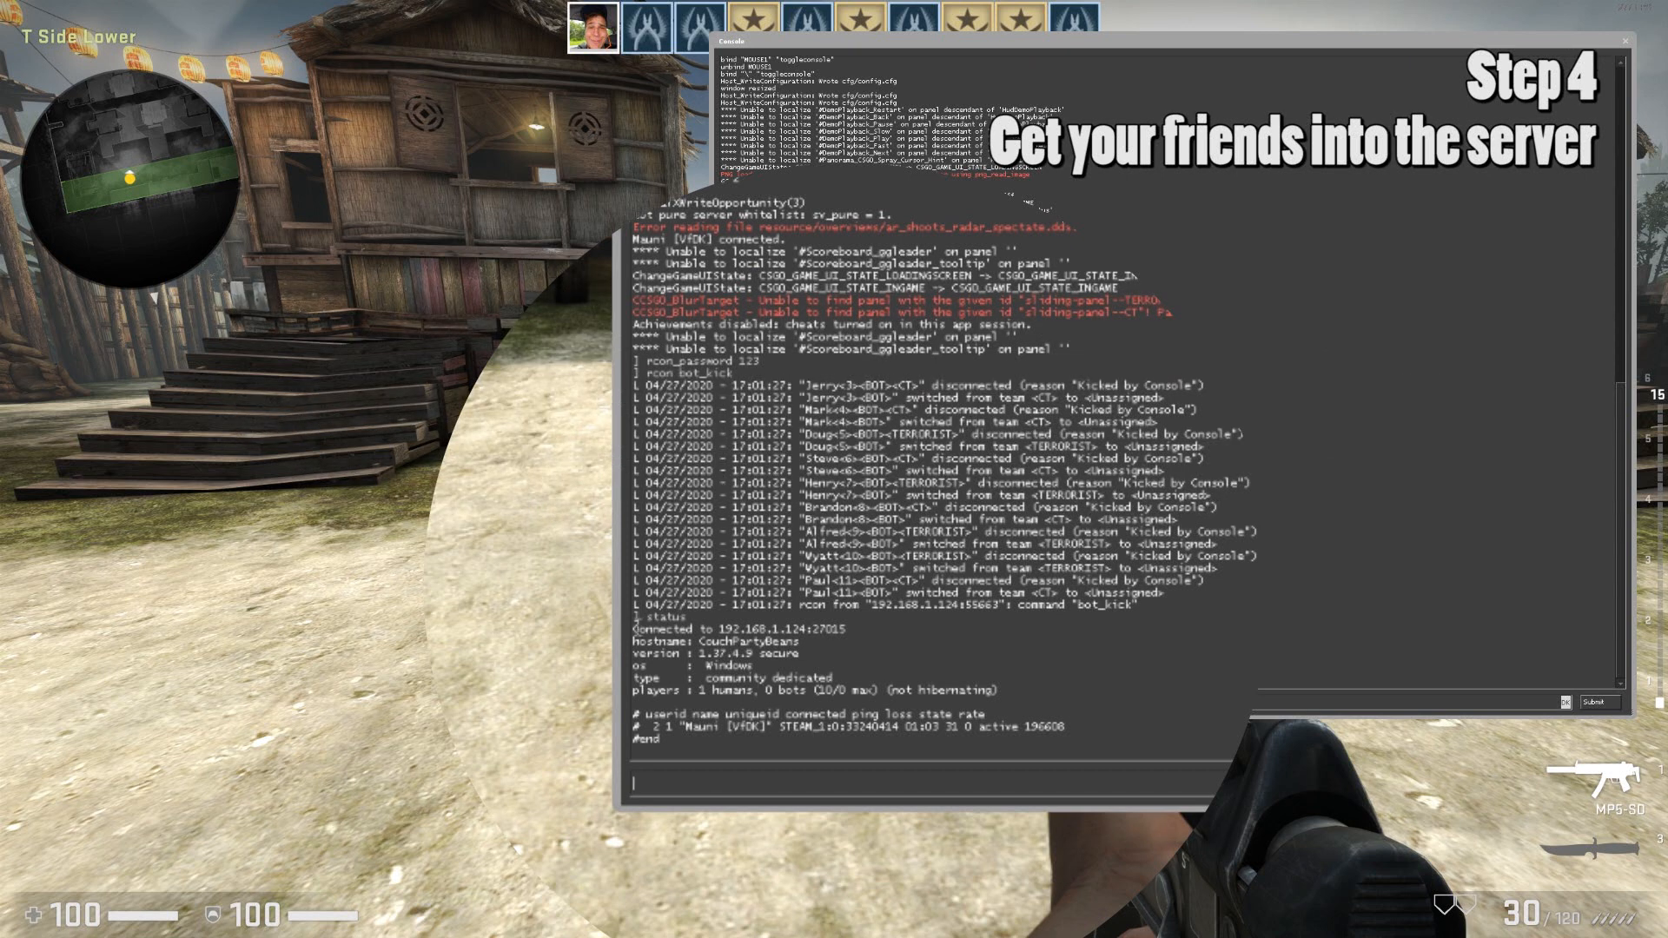
{"action": "left_click_drag", "start_coordinate": [634, 622], "coordinate": [847, 624]}
{"action": "left_click_drag", "start_coordinate": [721, 627], "coordinate": [858, 629]}
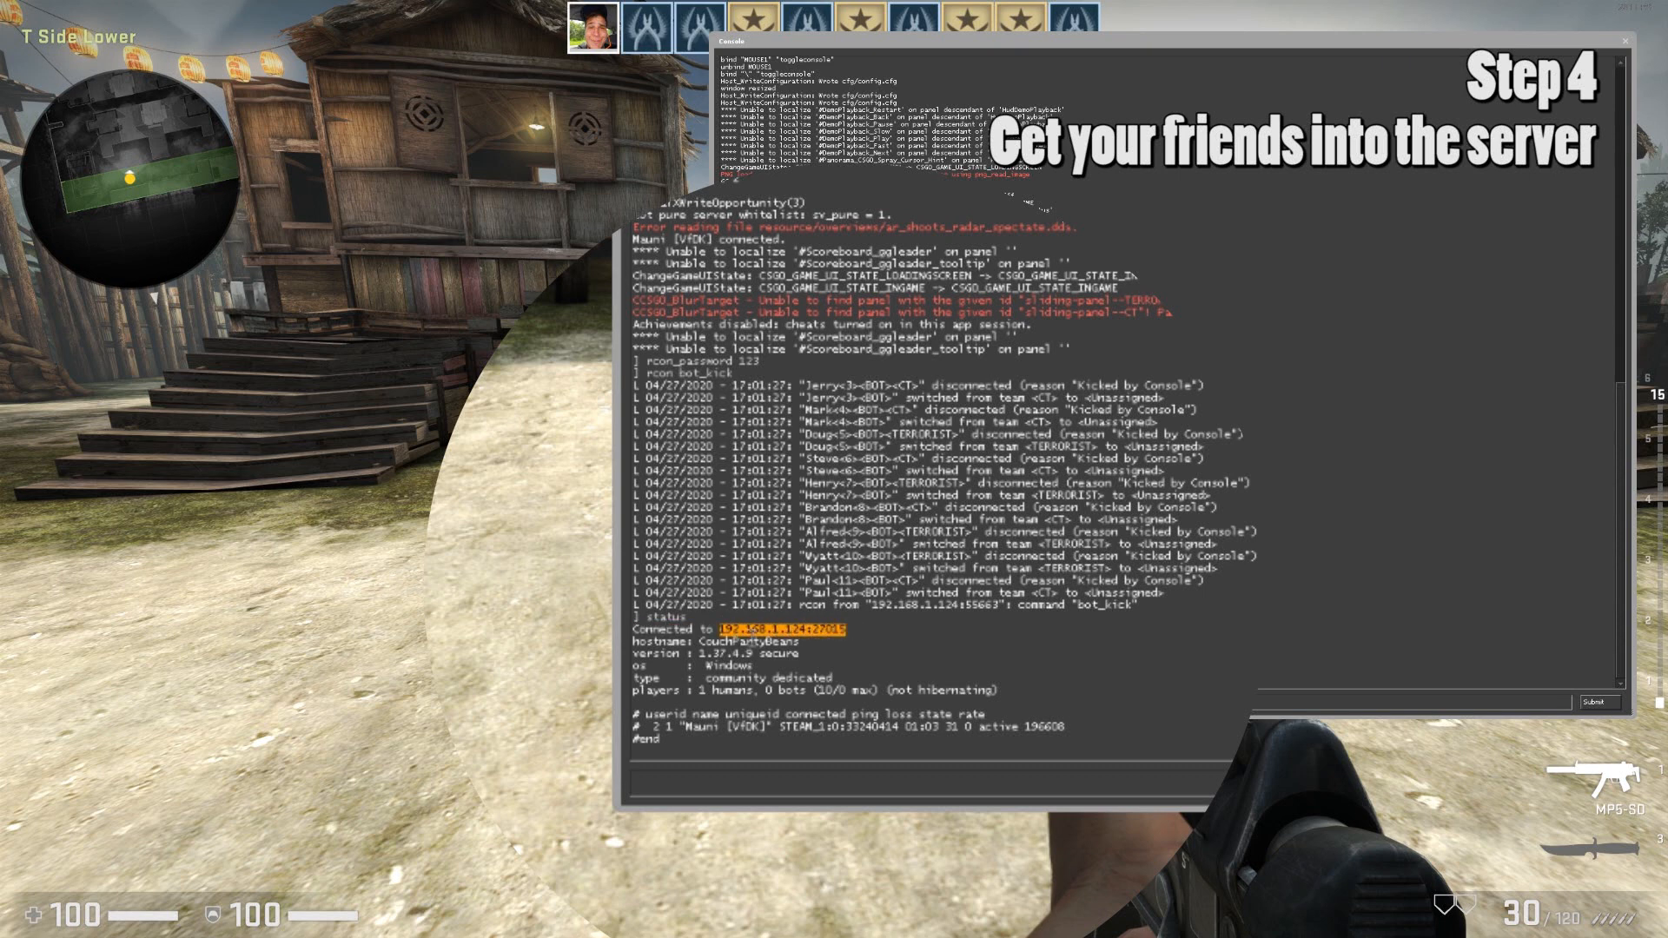
{"action": "left_click", "coordinate": [711, 643]}
{"action": "left_click_drag", "start_coordinate": [737, 627], "coordinate": [768, 628]}
{"action": "left_click", "coordinate": [735, 641]}
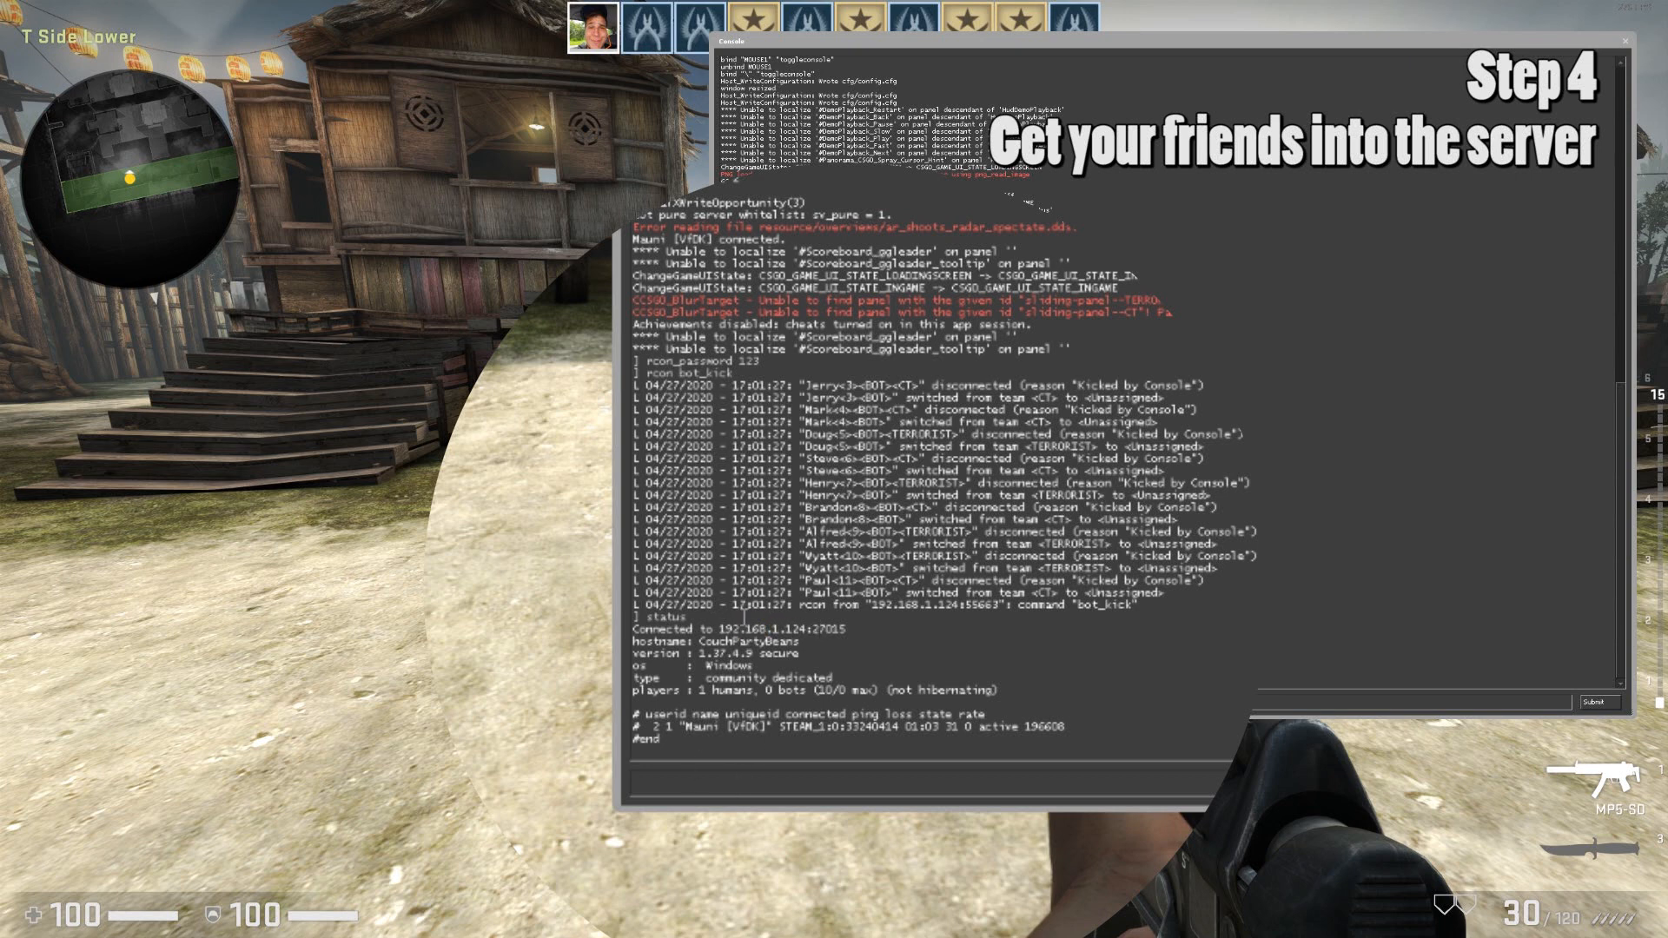
{"action": "left_click_drag", "start_coordinate": [721, 627], "coordinate": [854, 628]}
{"action": "left_click", "coordinate": [814, 647]}
{"action": "left_click", "coordinate": [771, 618]}
{"action": "left_click_drag", "start_coordinate": [720, 627], "coordinate": [847, 628]}
{"action": "key", "text": "ctrl+c"}
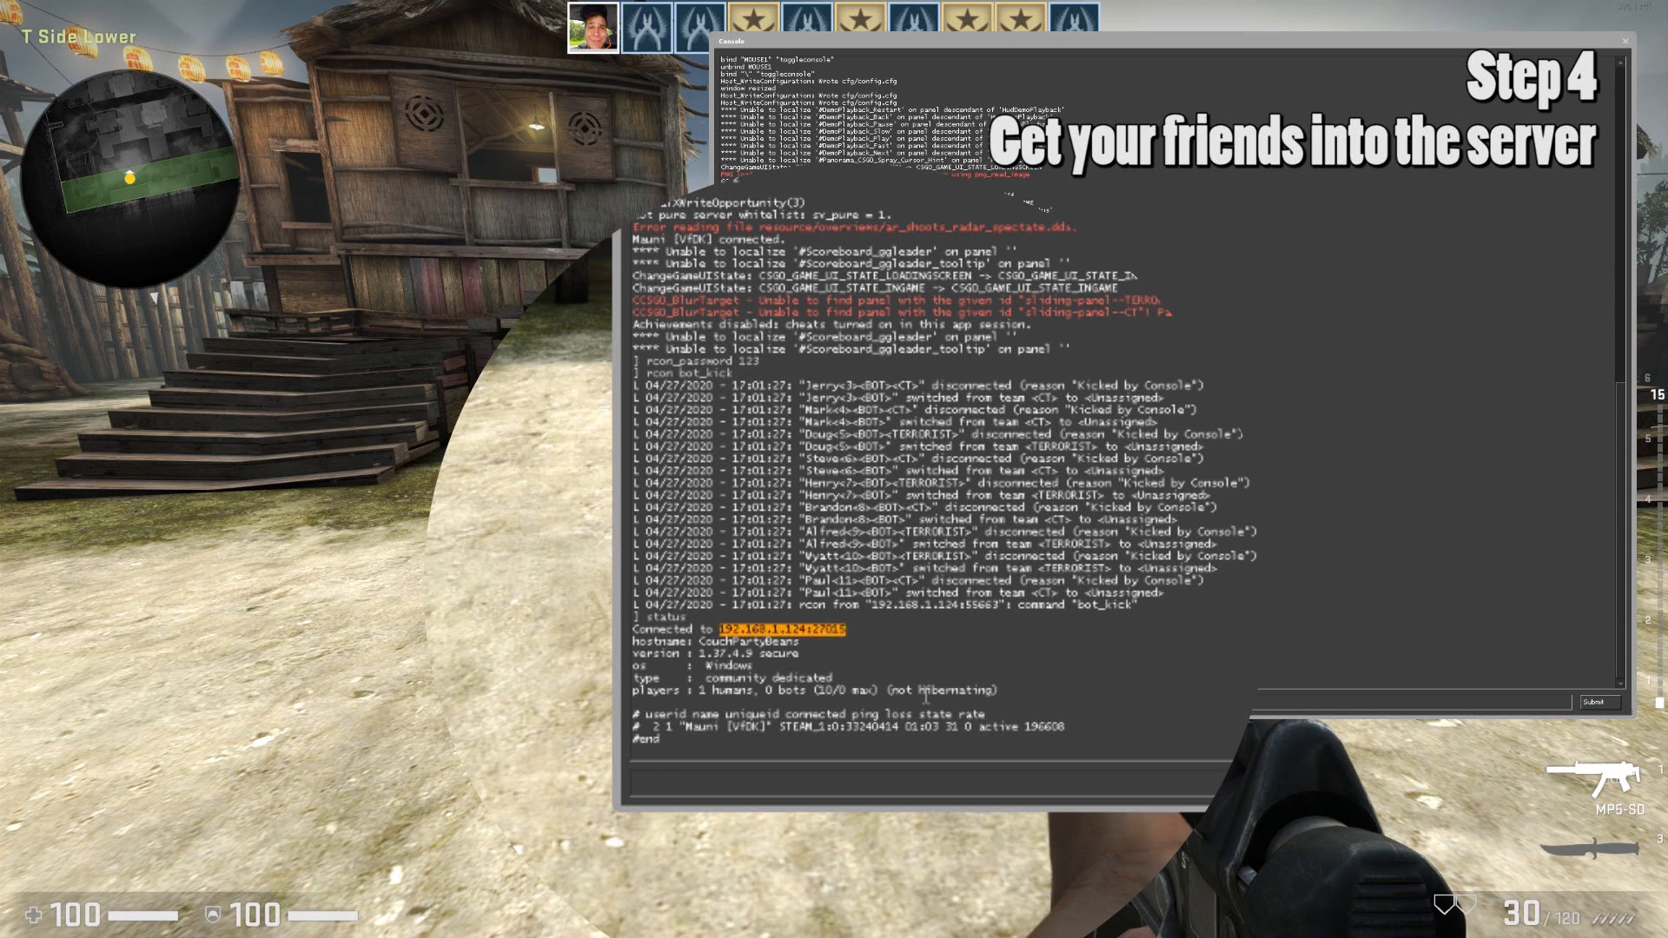
Build the console command 'connect 192.168.1.124:27015' from the pasted address.
{"action": "left_click", "coordinate": [753, 790]}
{"action": "type", "text": "conn"}
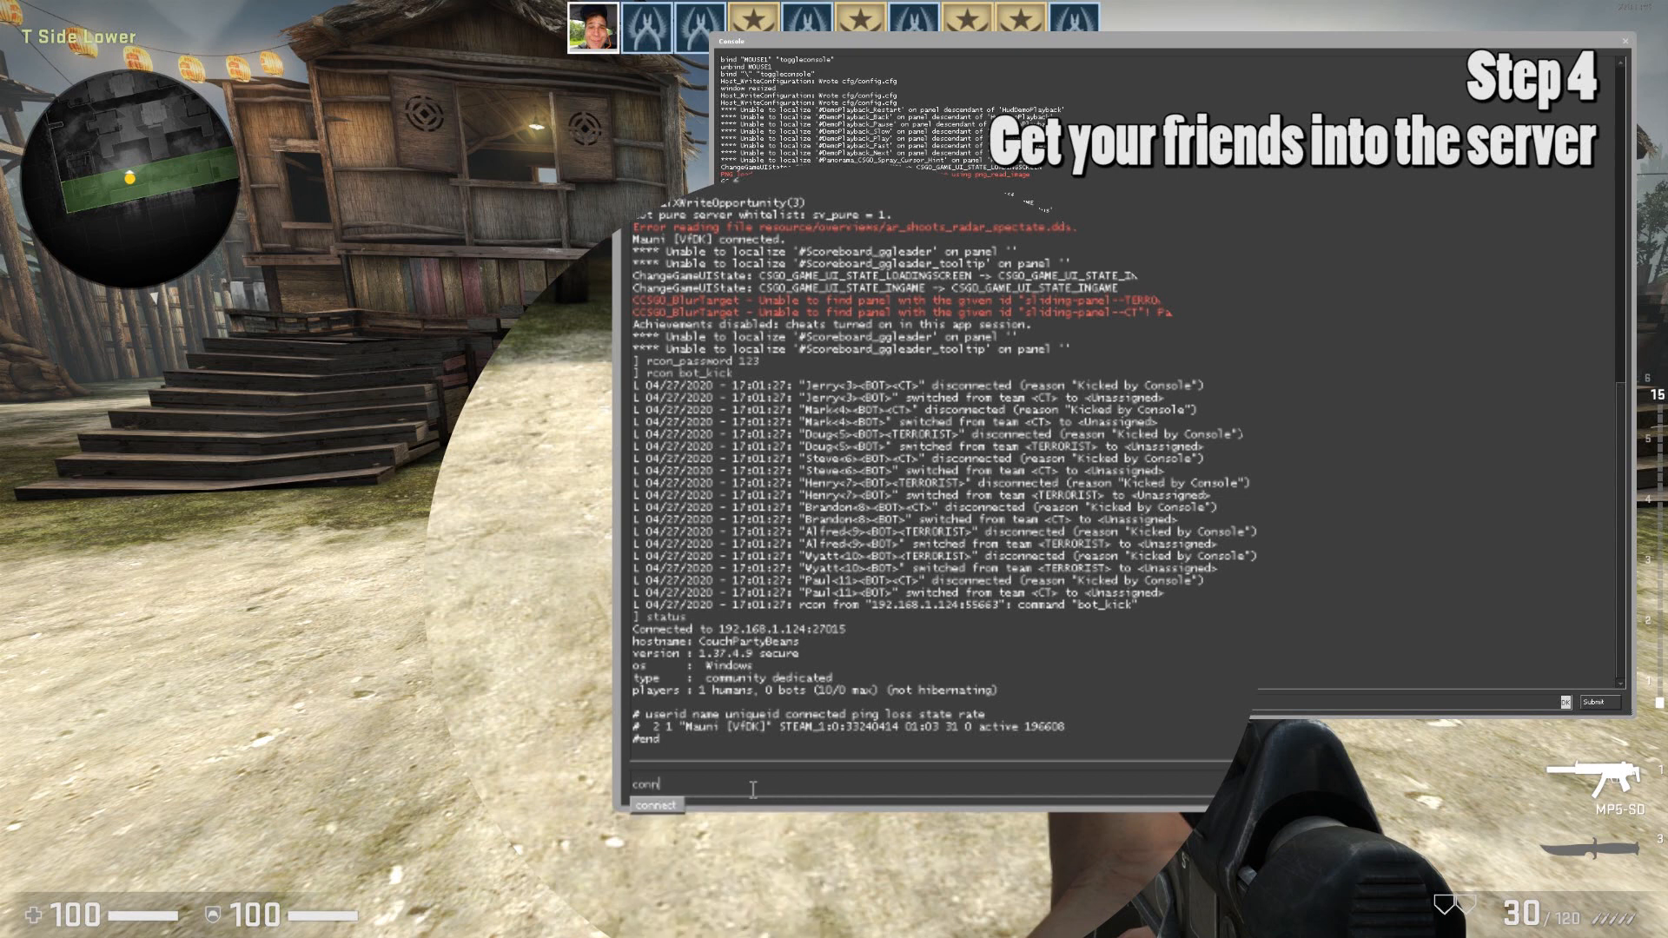
{"action": "type", "text": "ect"}
{"action": "key", "text": "ctrl+v"}
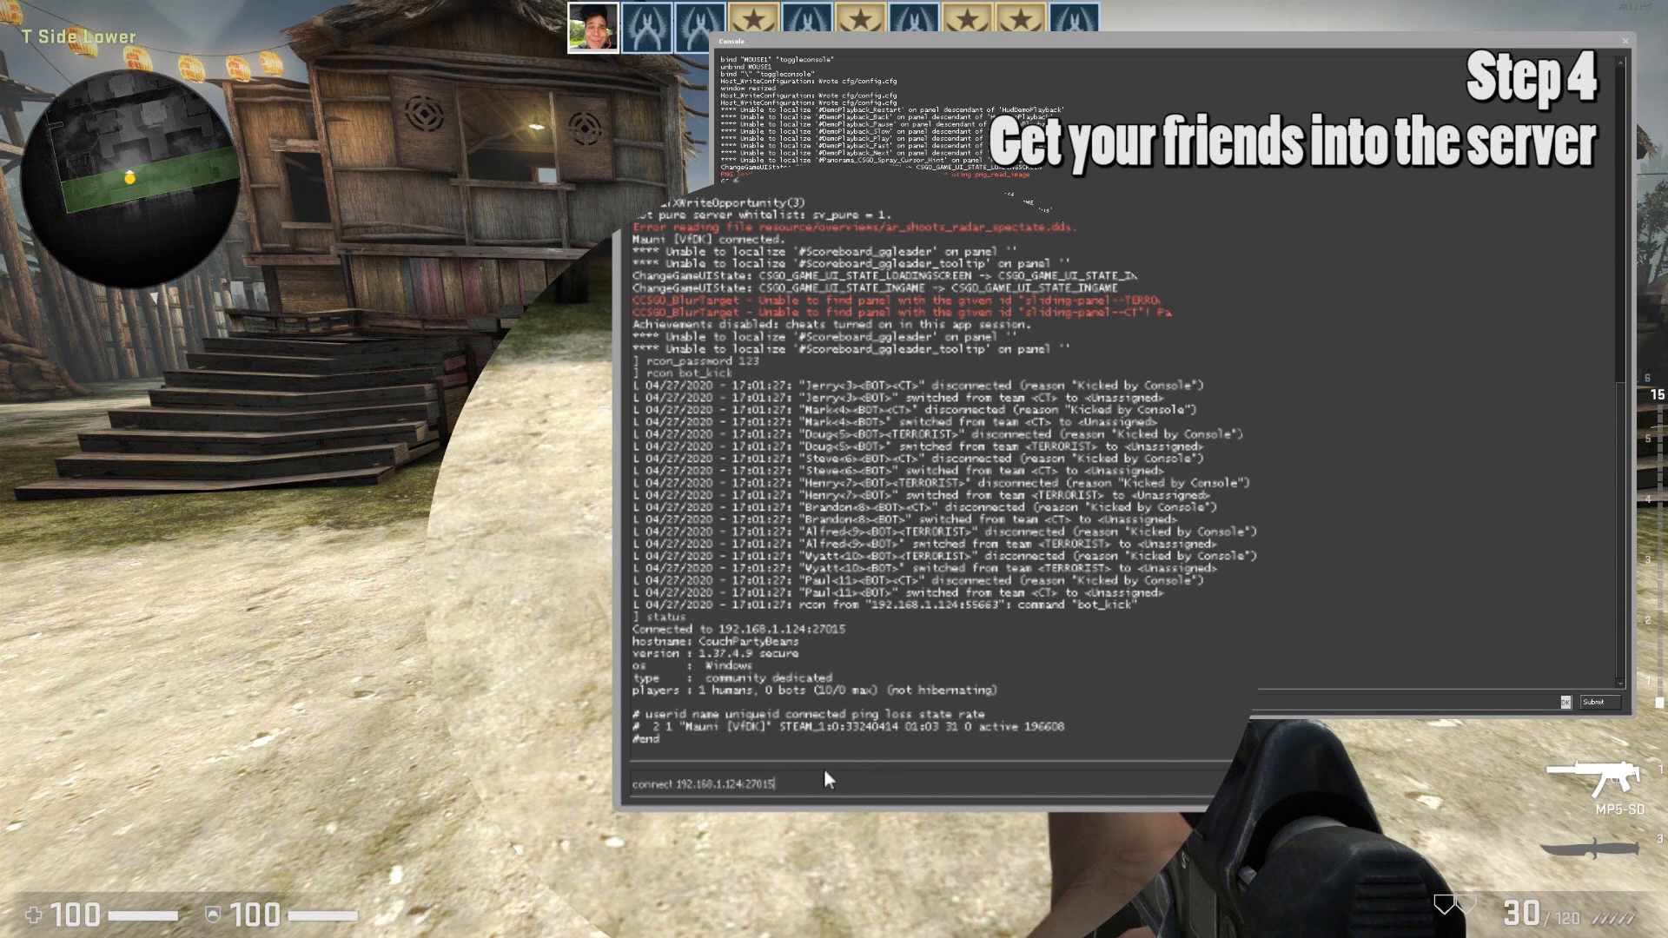
{"action": "left_click_drag", "start_coordinate": [775, 784], "coordinate": [633, 786]}
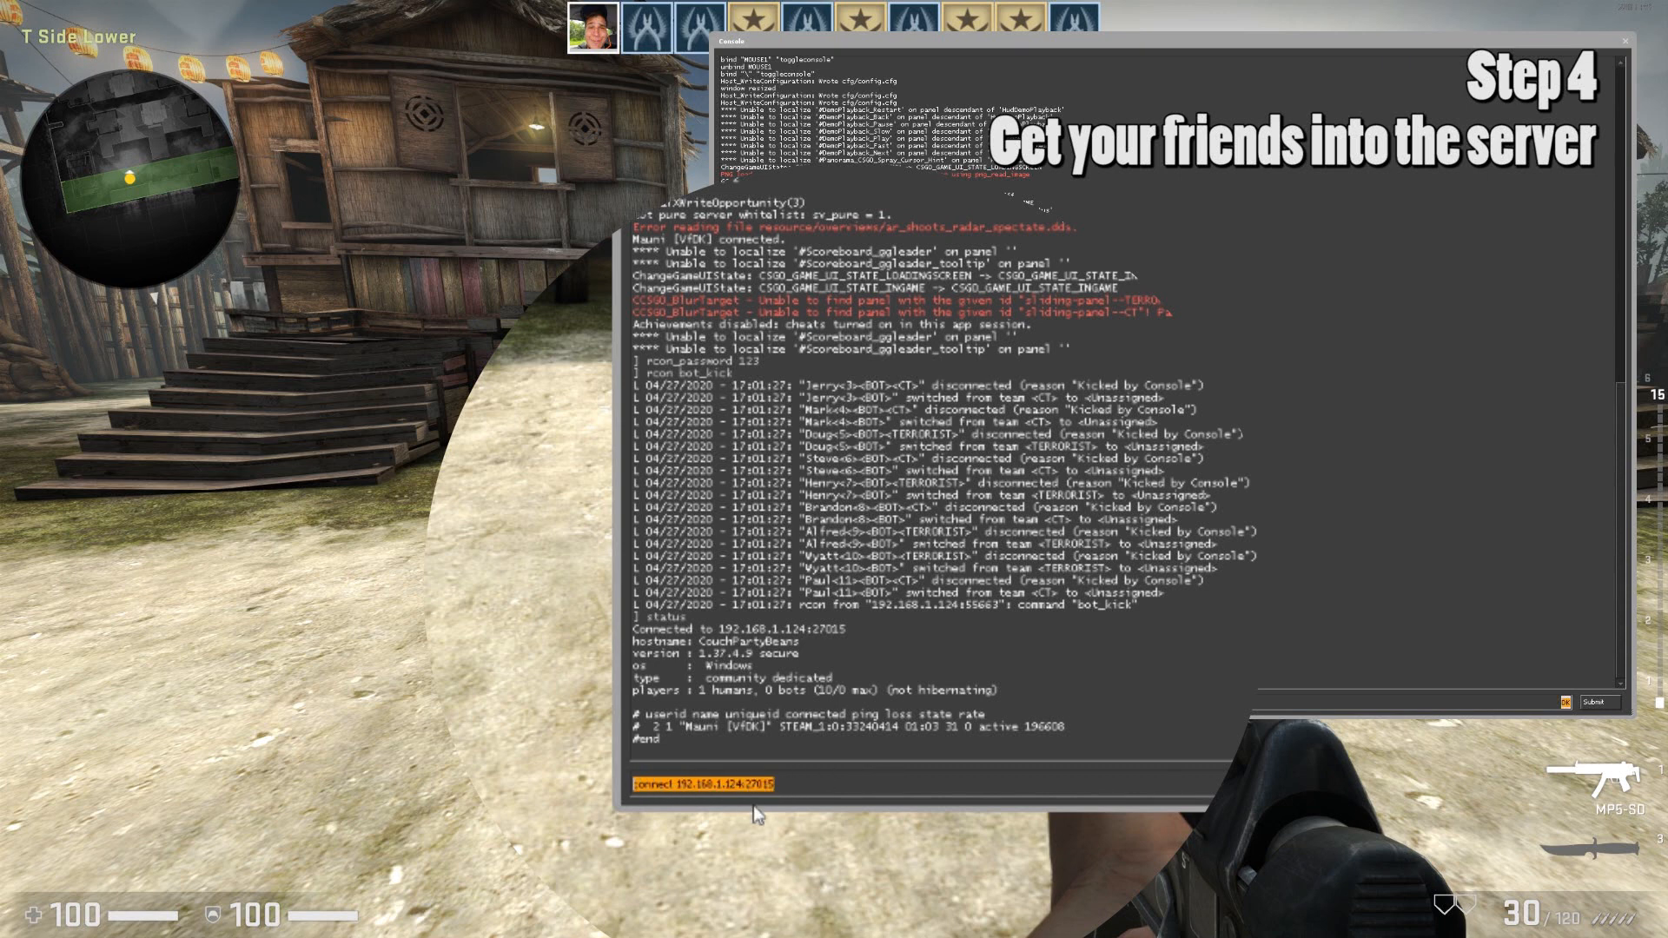
{"action": "left_click", "coordinate": [793, 781]}
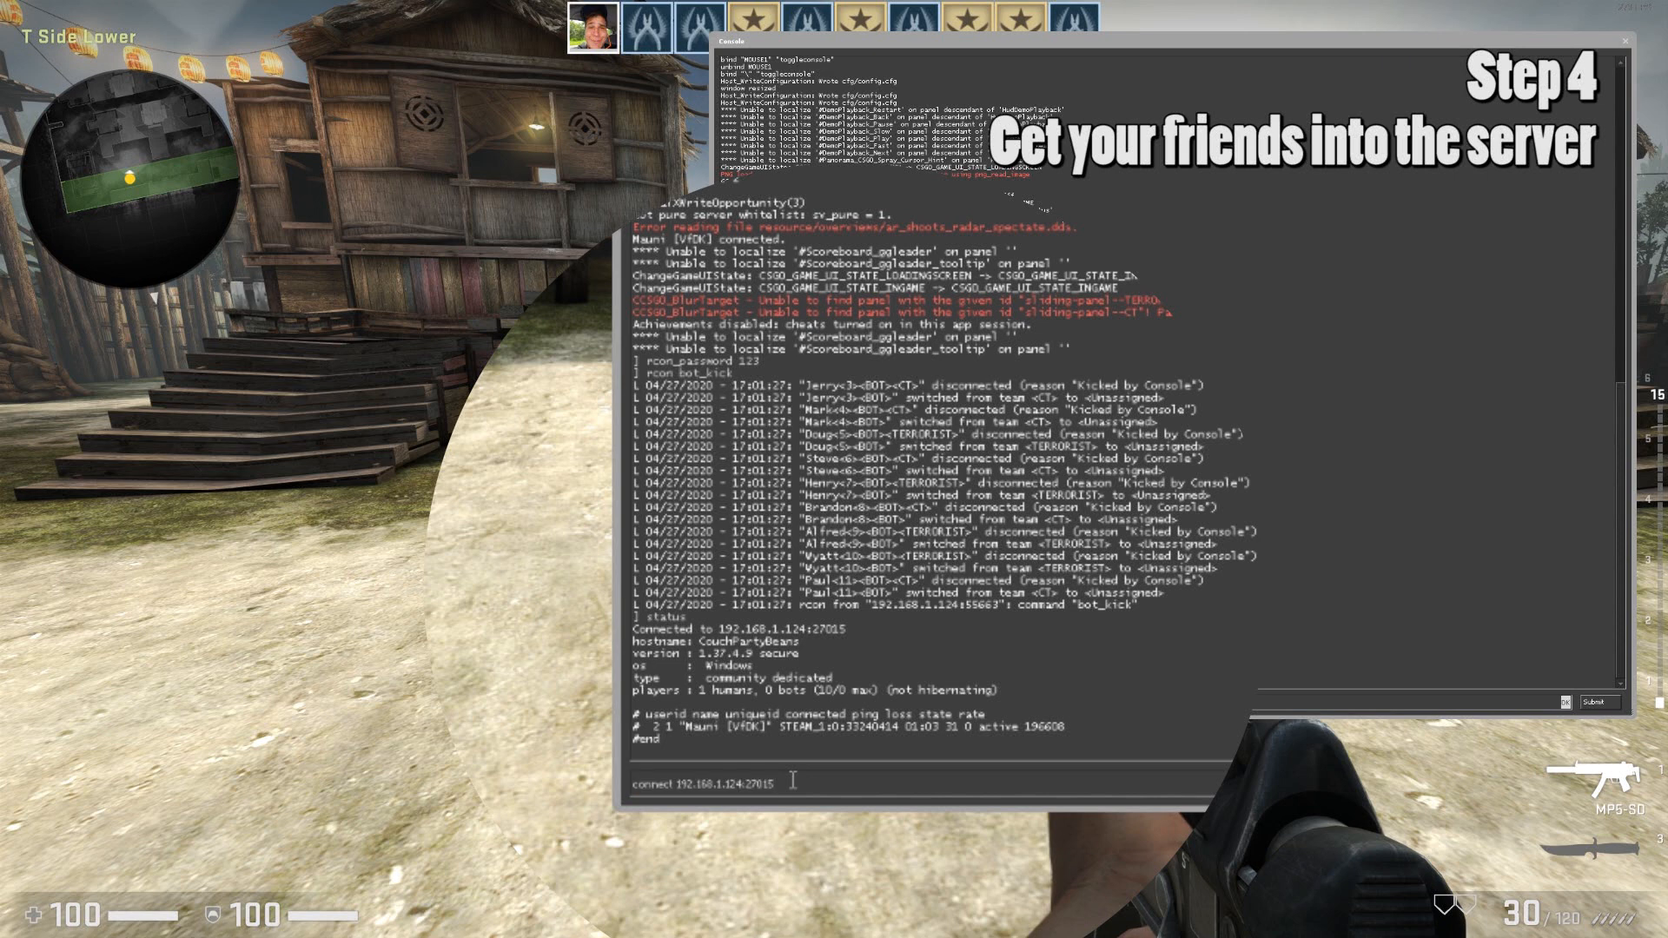
{"action": "left_click_drag", "start_coordinate": [783, 783], "coordinate": [631, 795]}
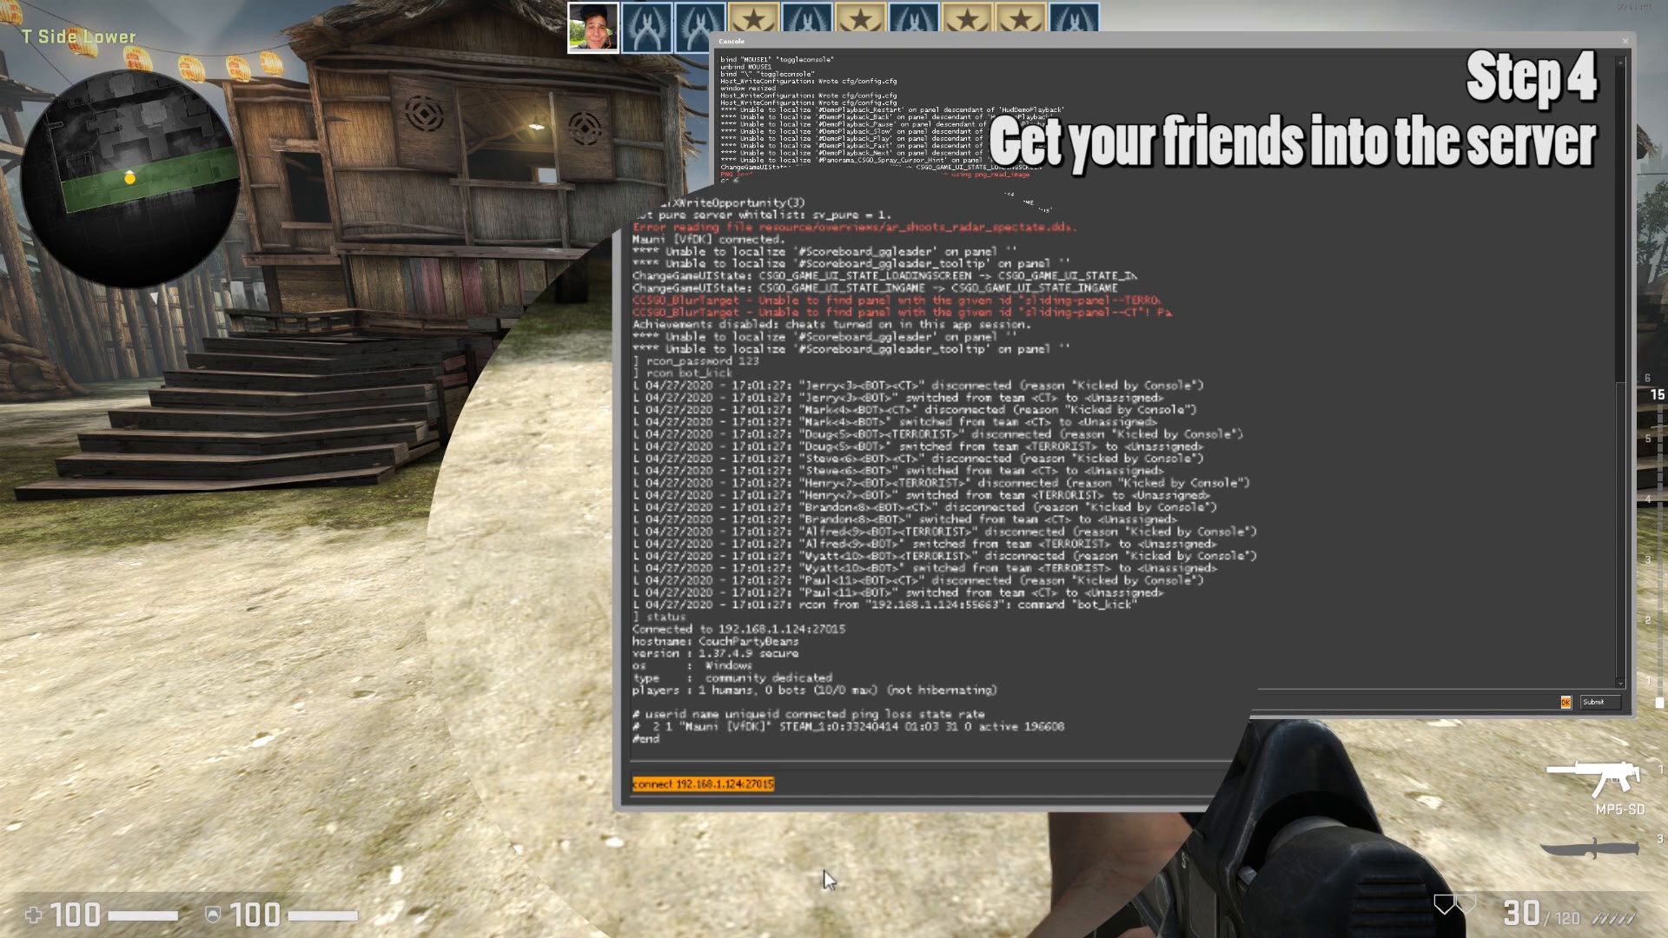
{"action": "key", "text": "super"}
Paste 'connect 192.168.1.124:27015' into a new Notepad note and select the IP.
{"action": "left_click", "coordinate": [819, 558]}
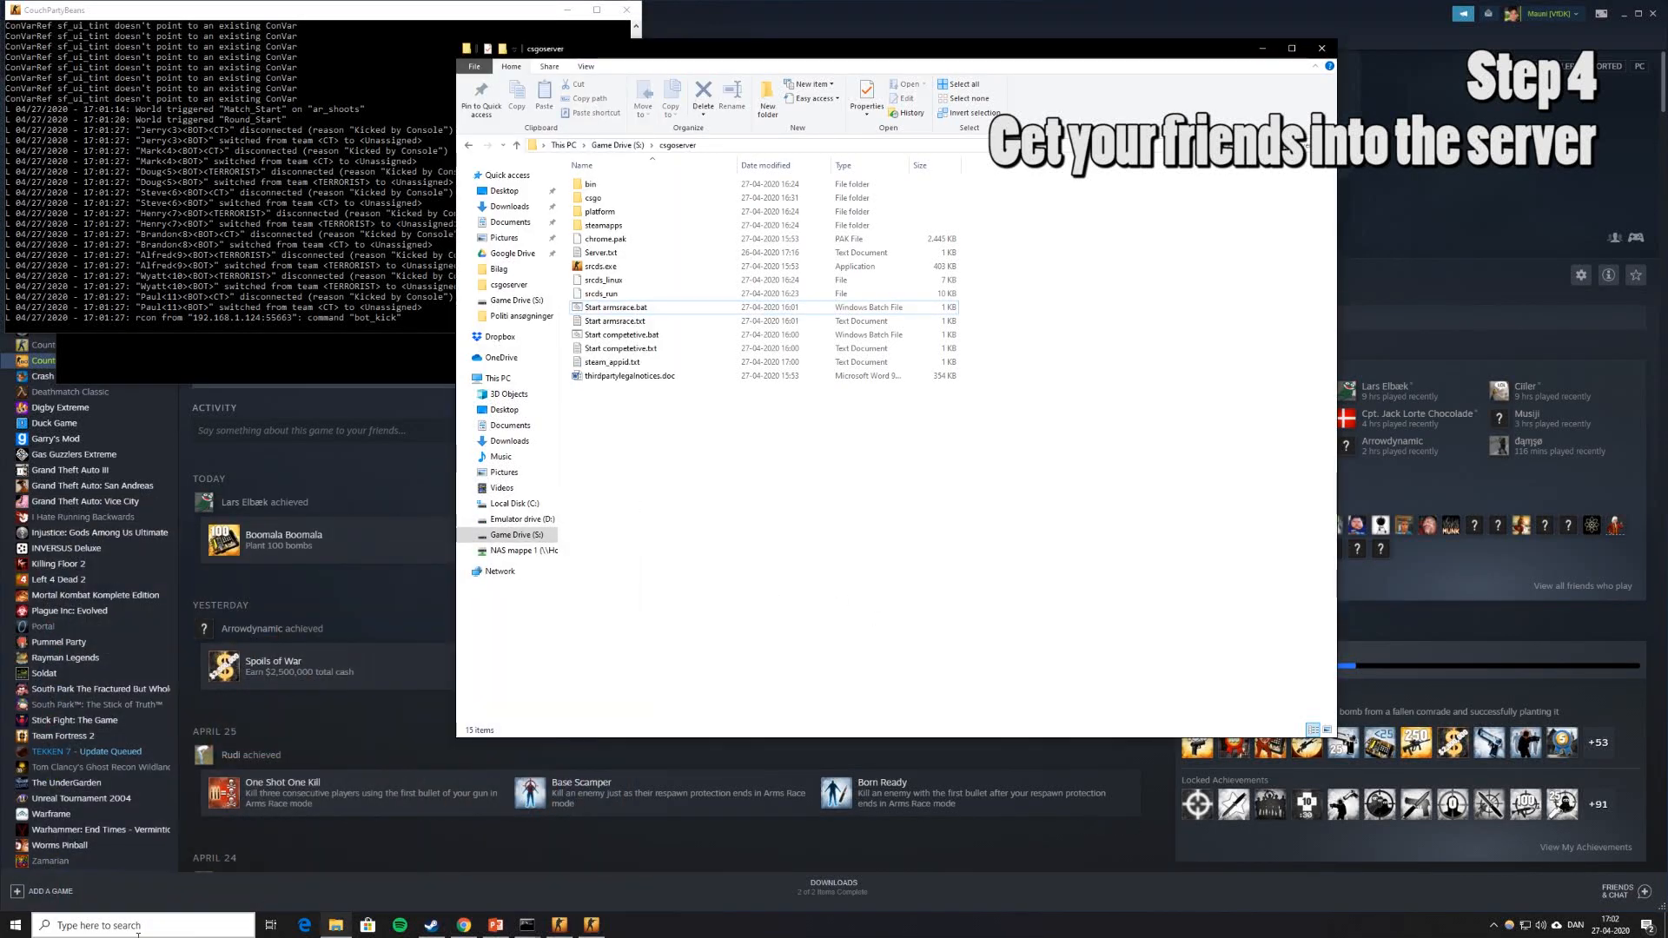
{"action": "left_click", "coordinate": [15, 924]}
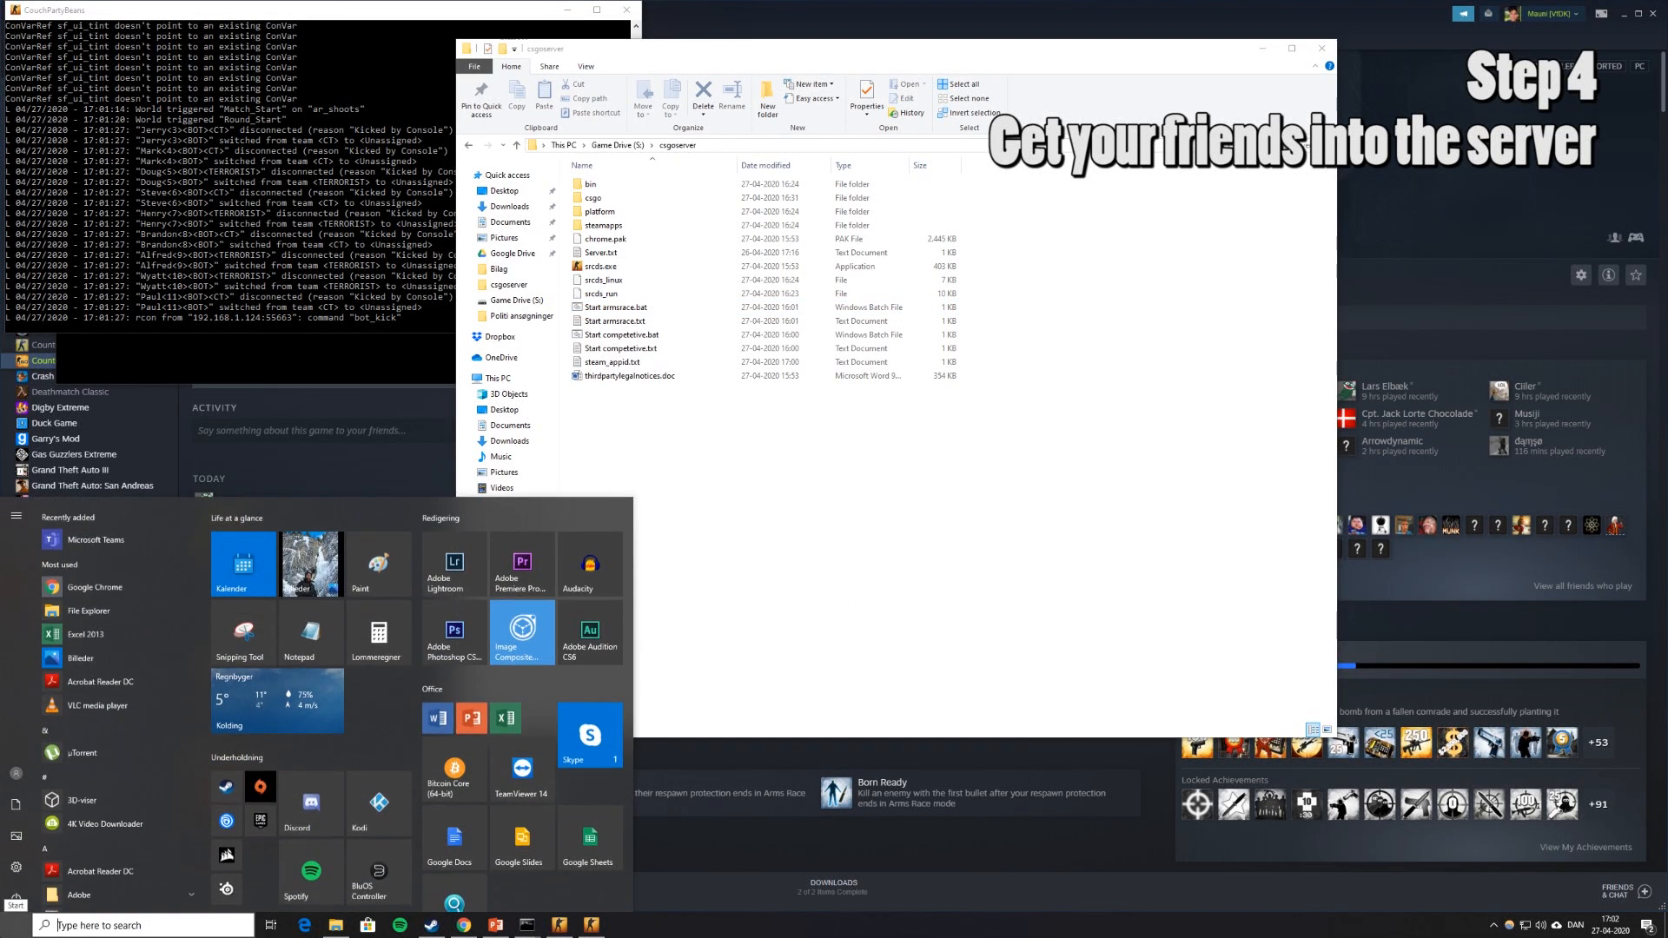
{"action": "left_click", "coordinate": [306, 649]}
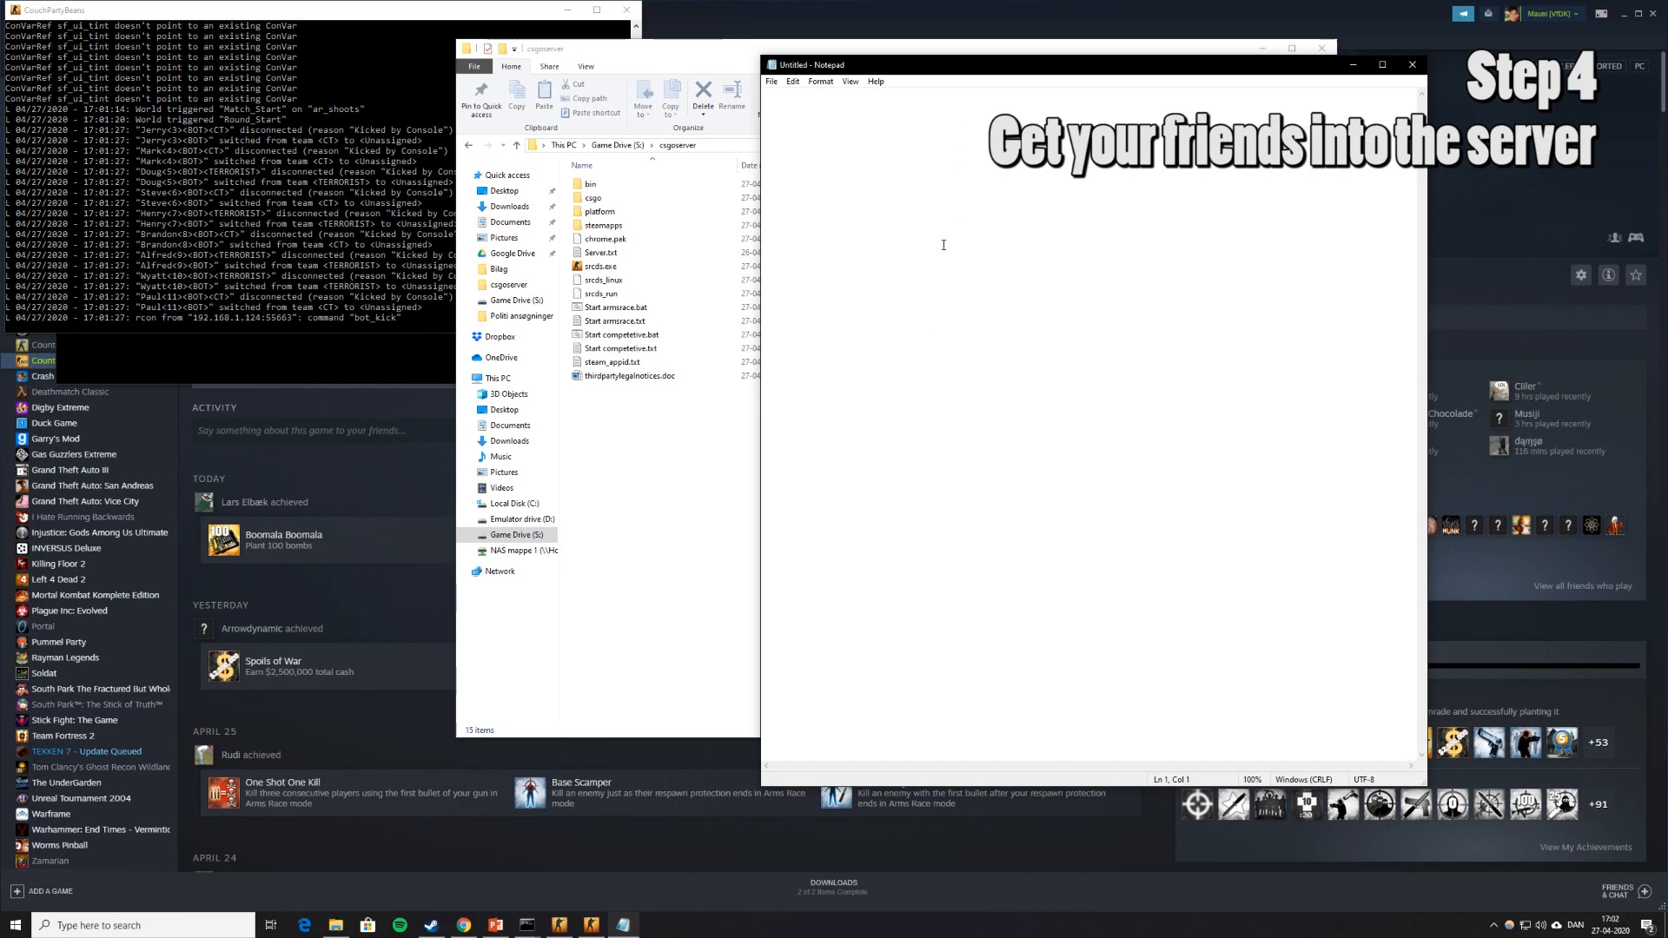
{"action": "key", "text": "Return"}
{"action": "key", "text": "Return"}
{"action": "type", "text": "connect 192.168.1.124:27015"}
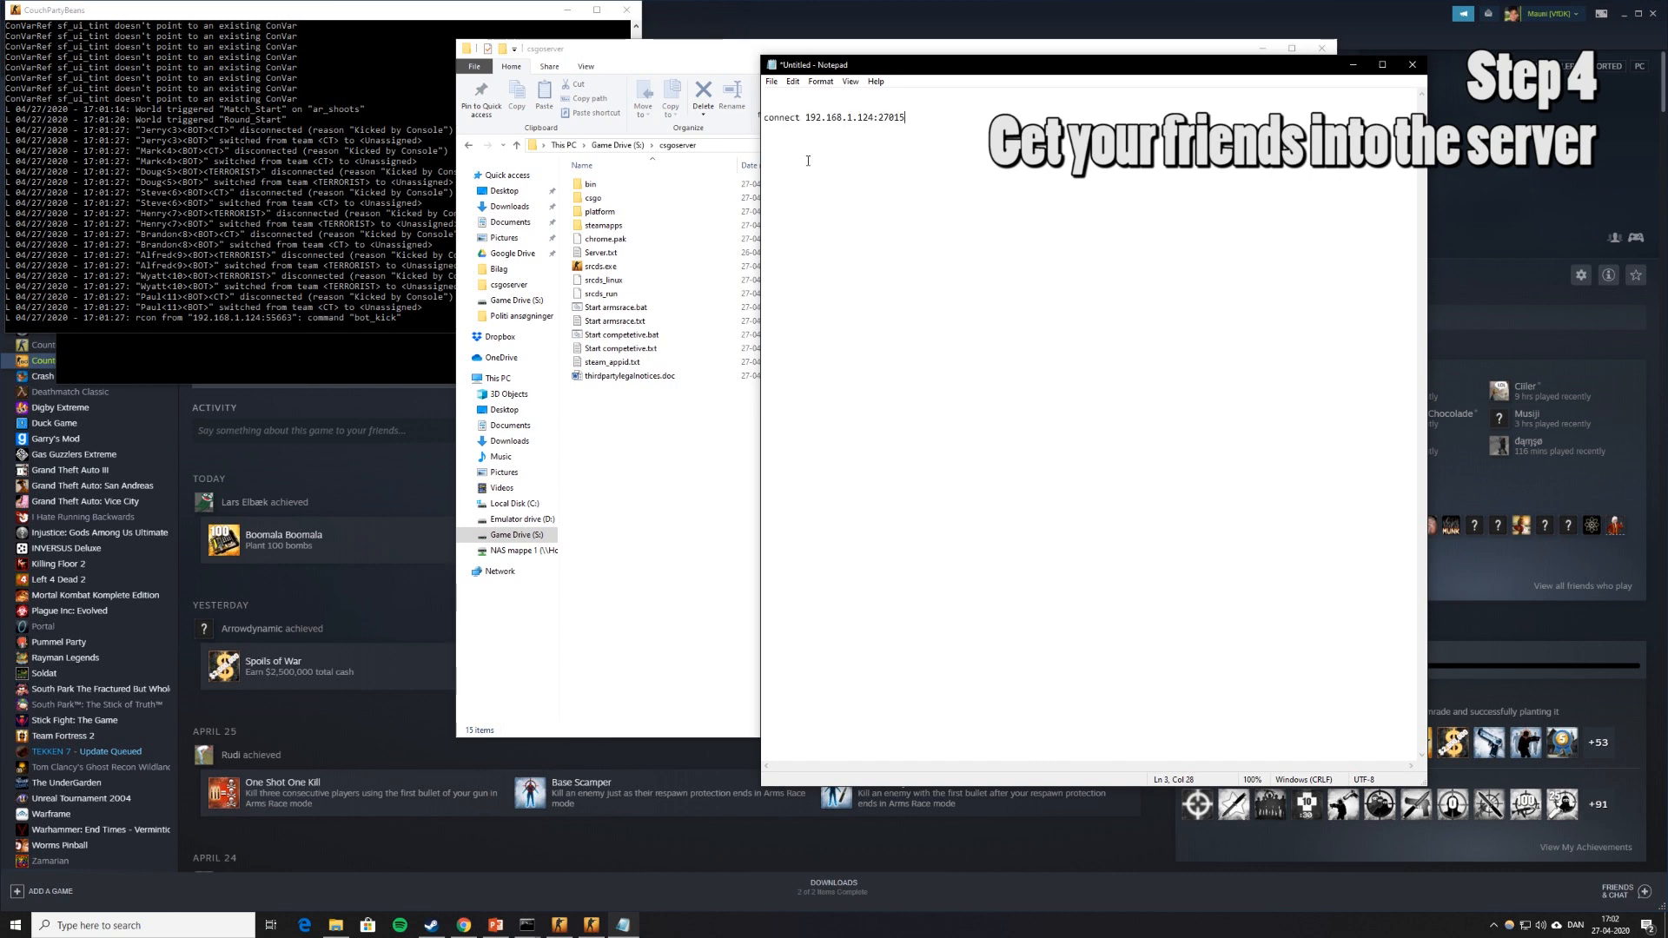
{"action": "left_click_drag", "start_coordinate": [806, 118], "coordinate": [864, 118]}
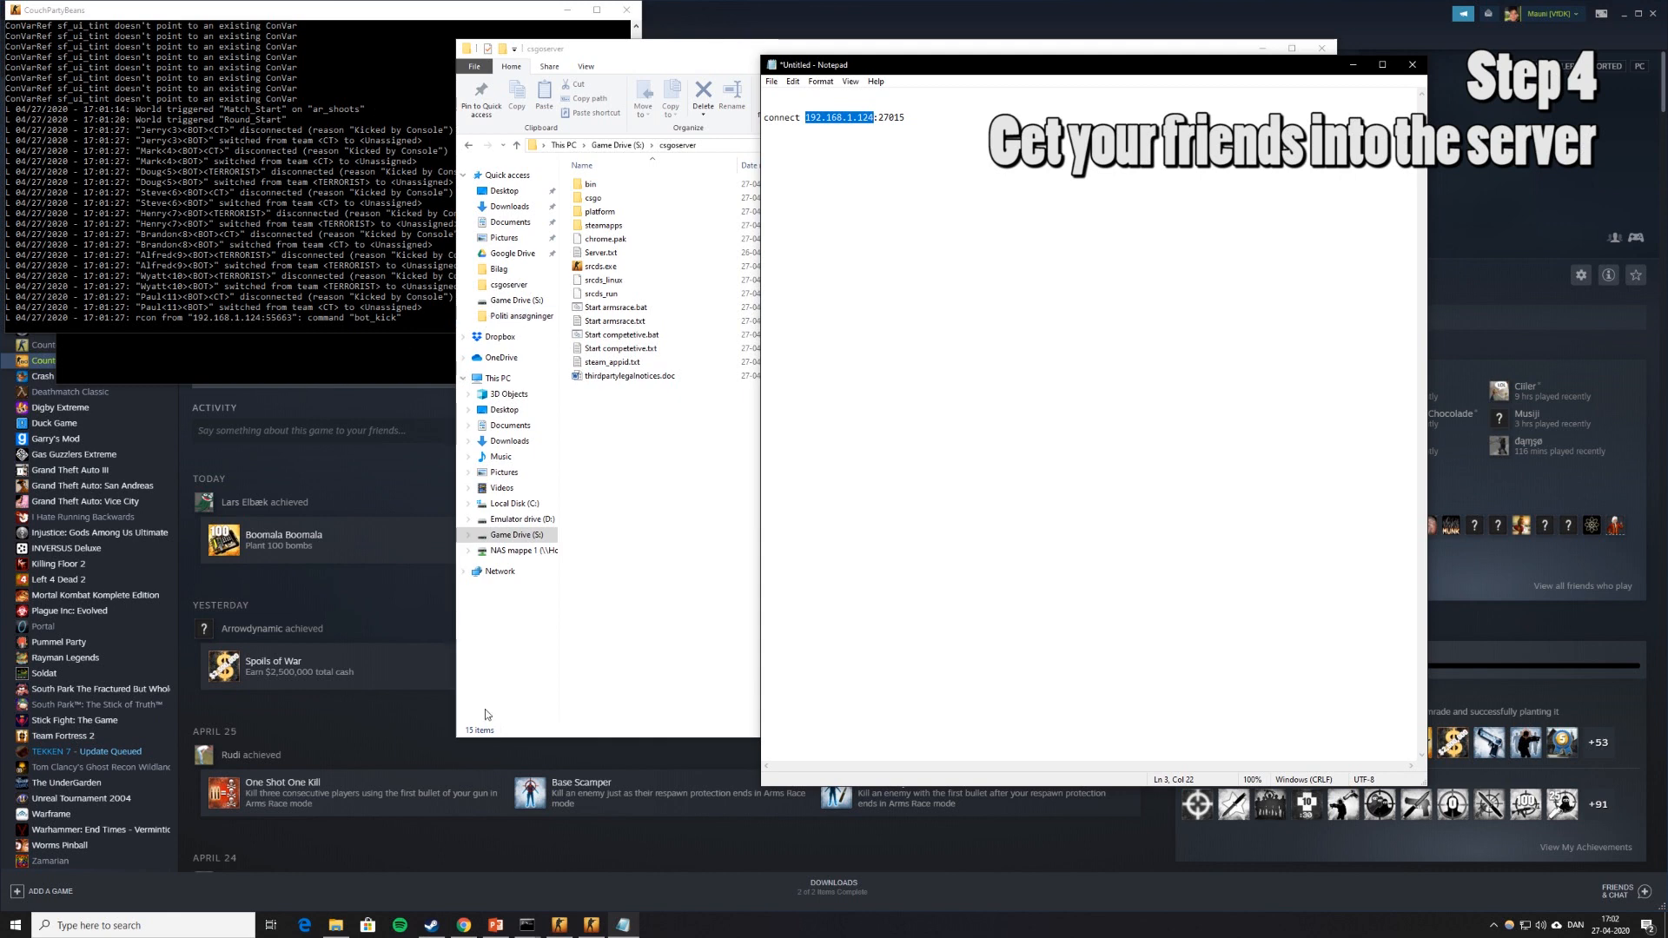
{"action": "left_click", "coordinate": [463, 926]}
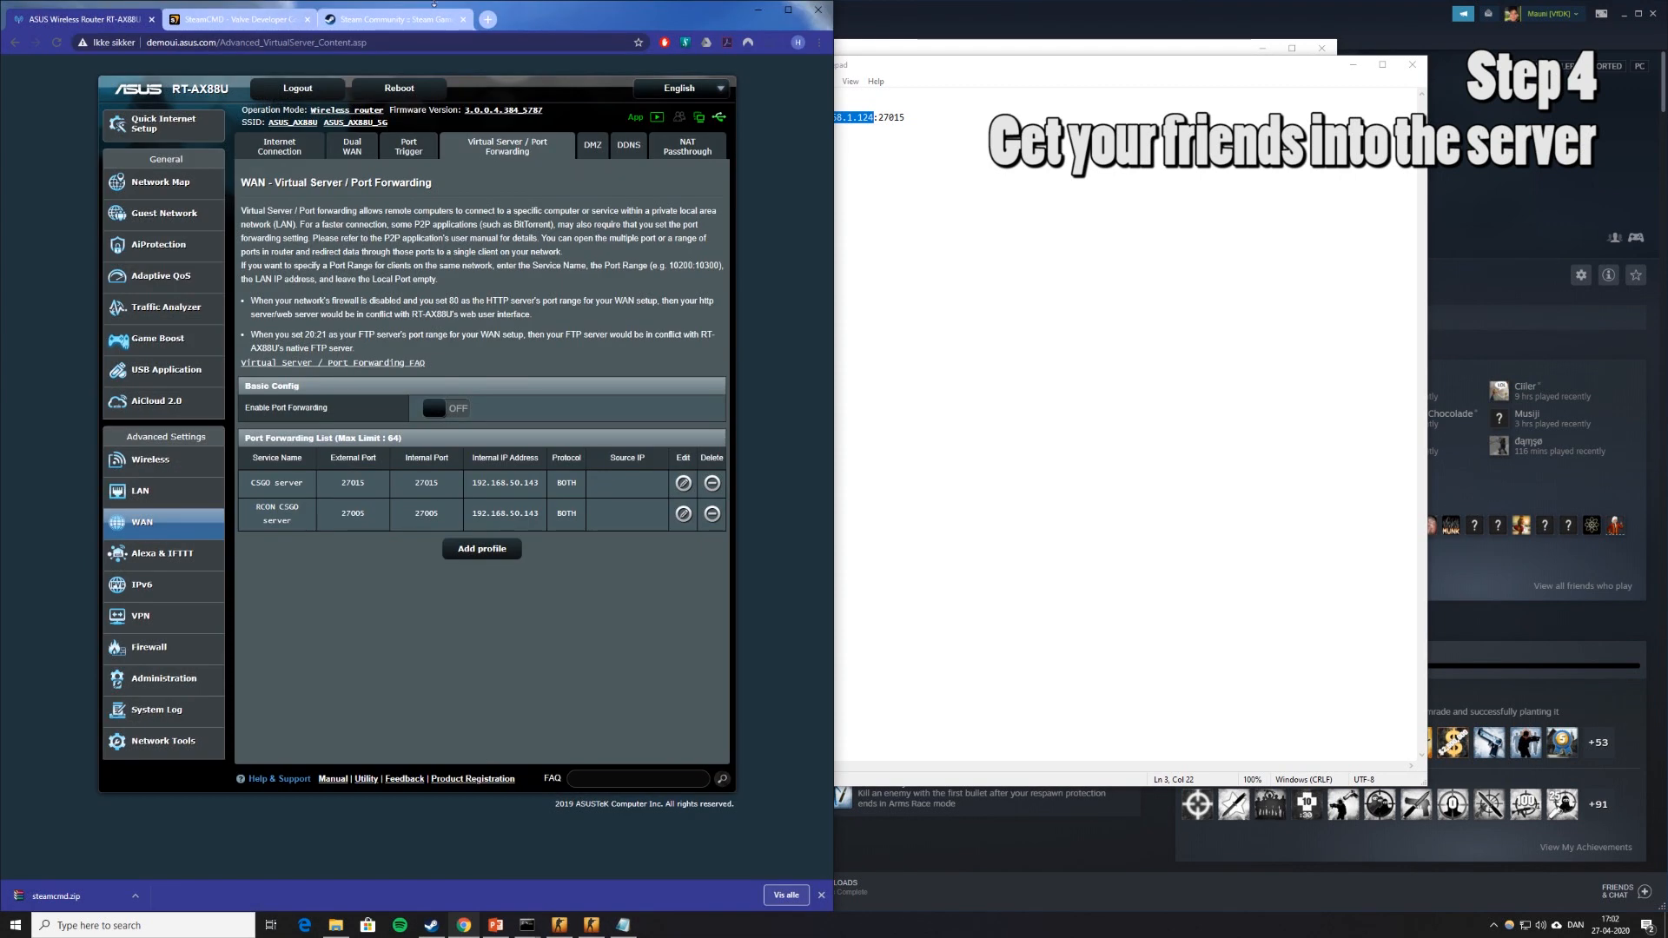
Search 'whats my ip' and copy the public IPv4 from whatismyipaddress.com.
{"action": "left_click", "coordinate": [486, 20]}
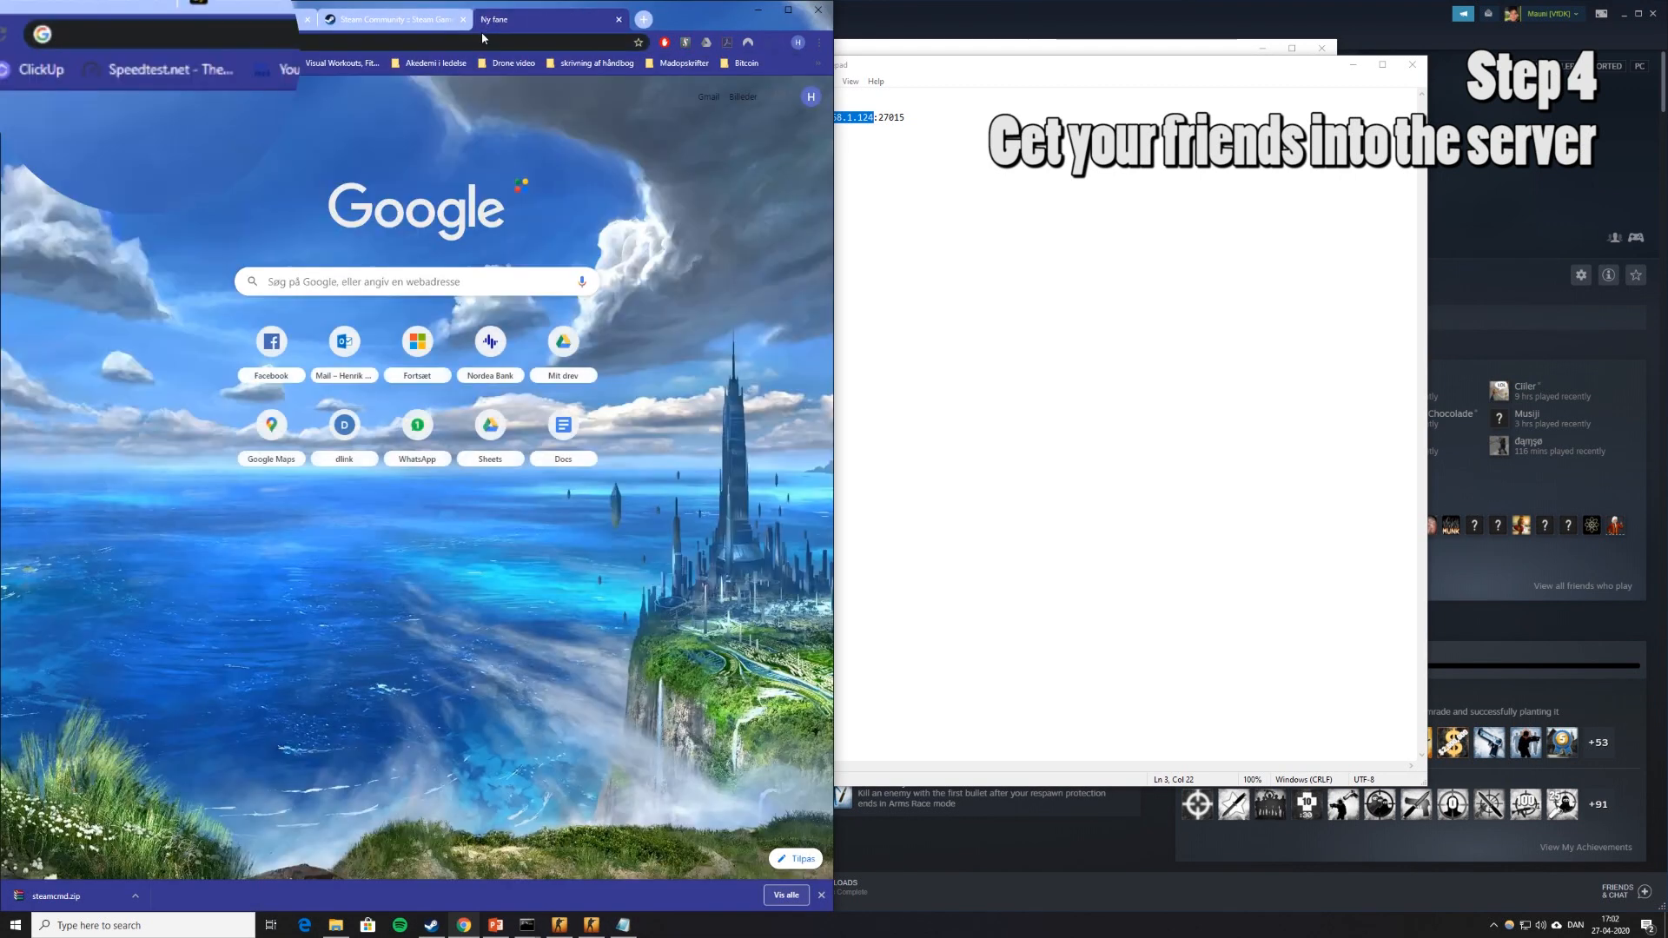
{"action": "type", "text": "whats my ip"}
{"action": "key", "text": "Return"}
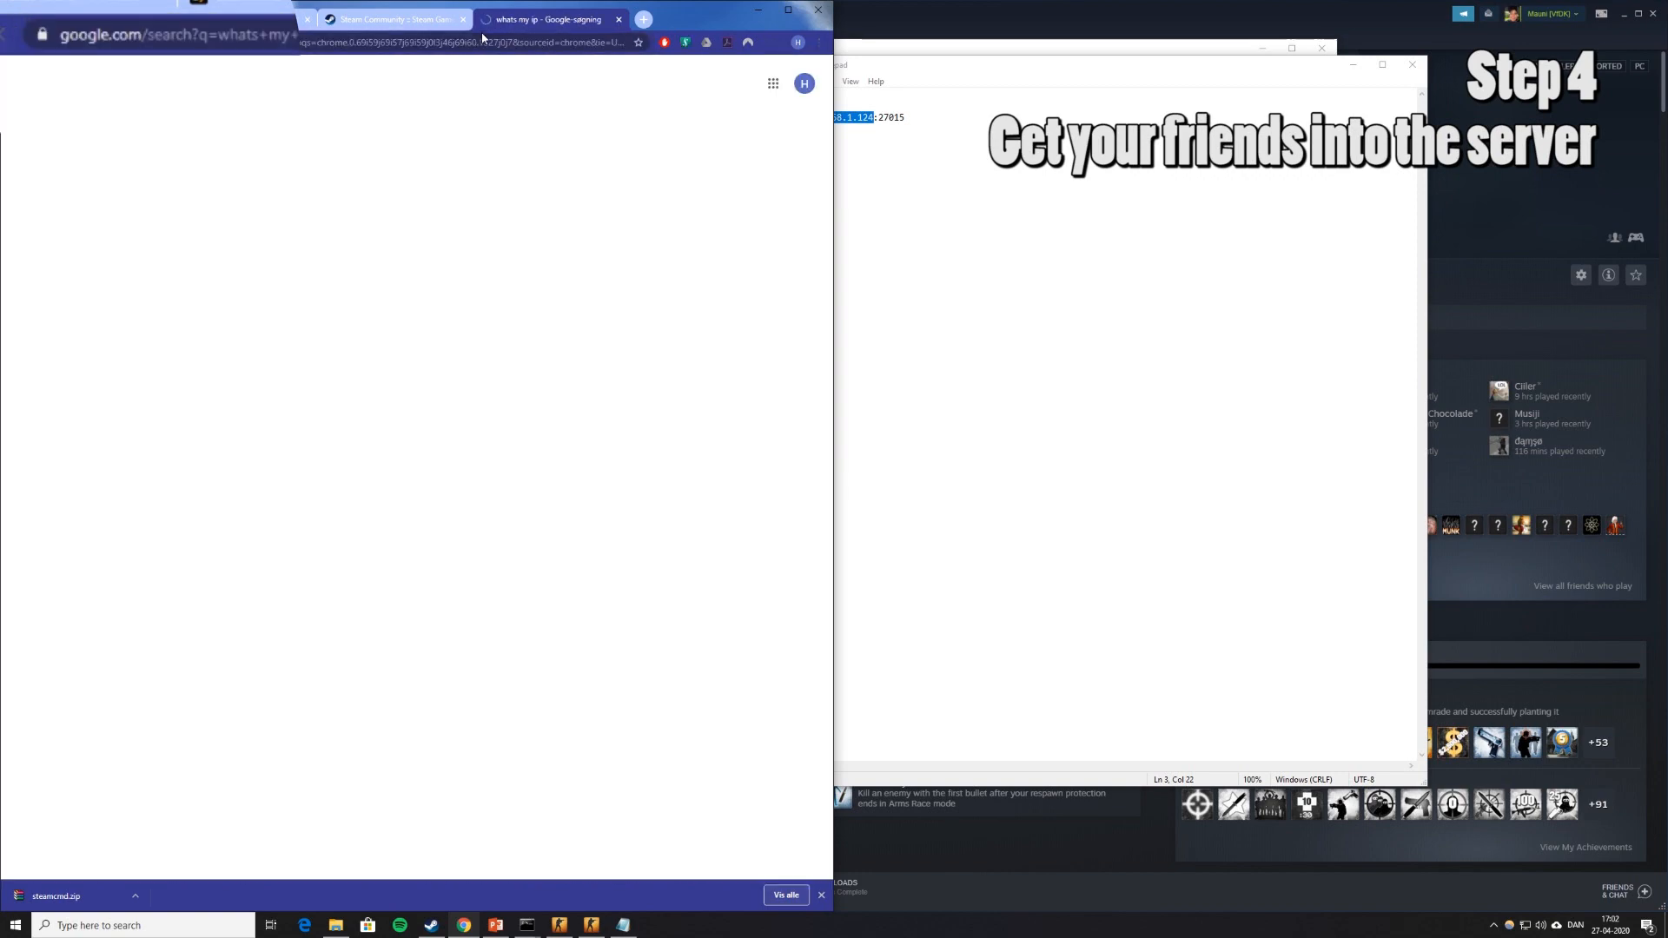
{"action": "left_click", "coordinate": [323, 189]}
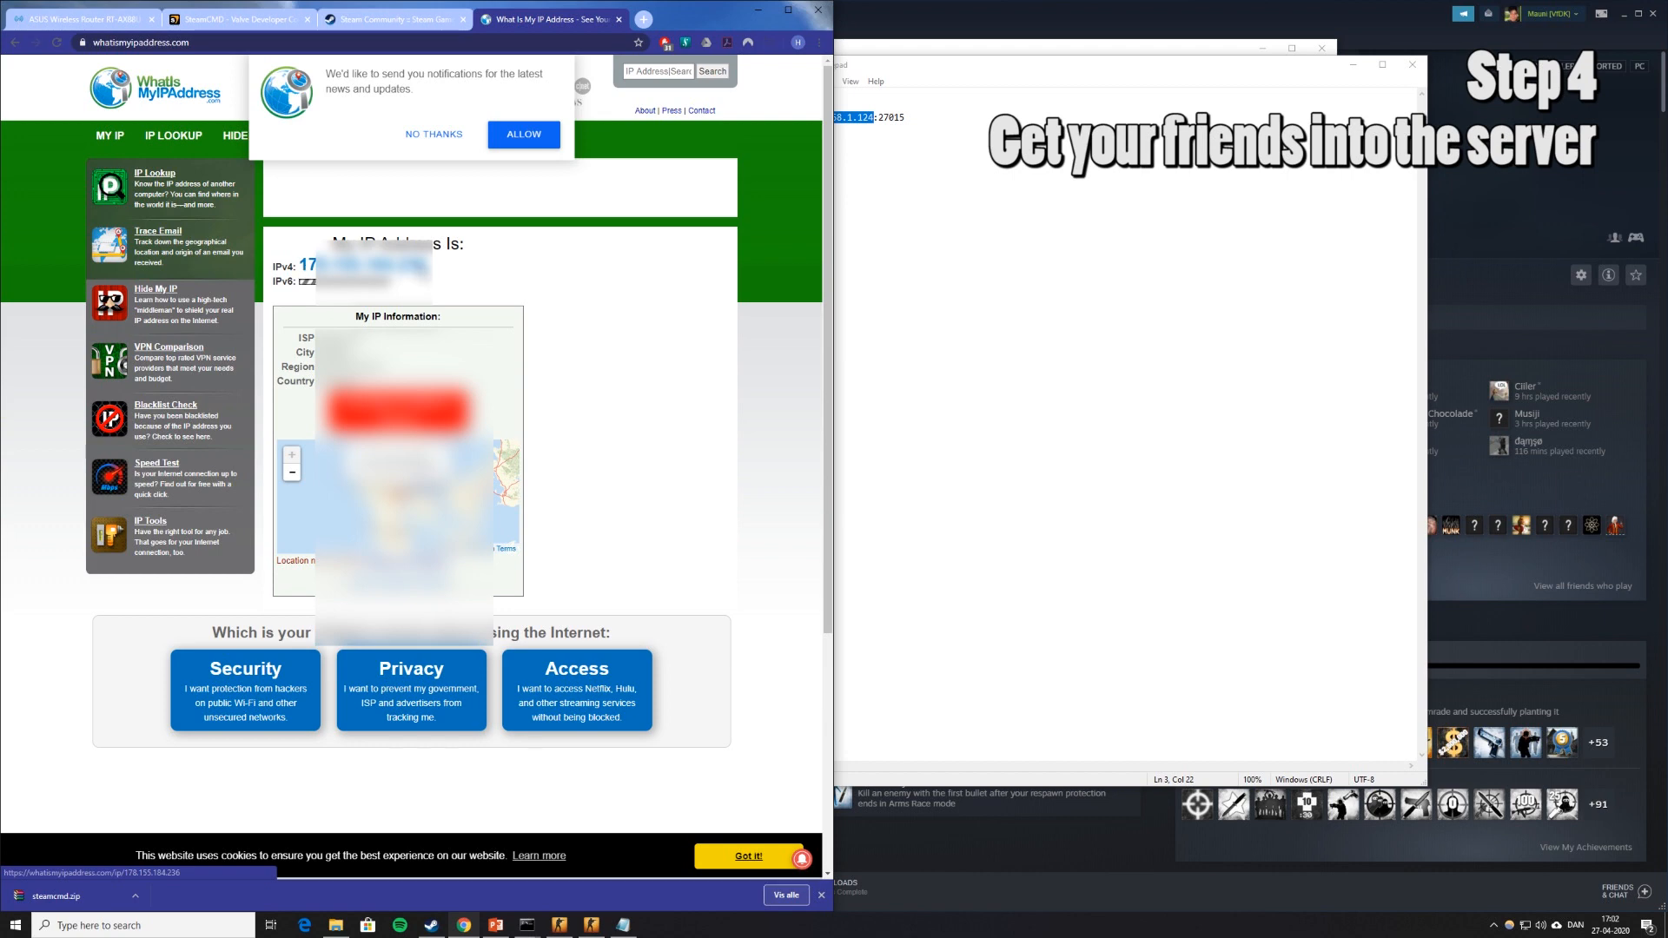
{"action": "double_click", "coordinate": [365, 265]}
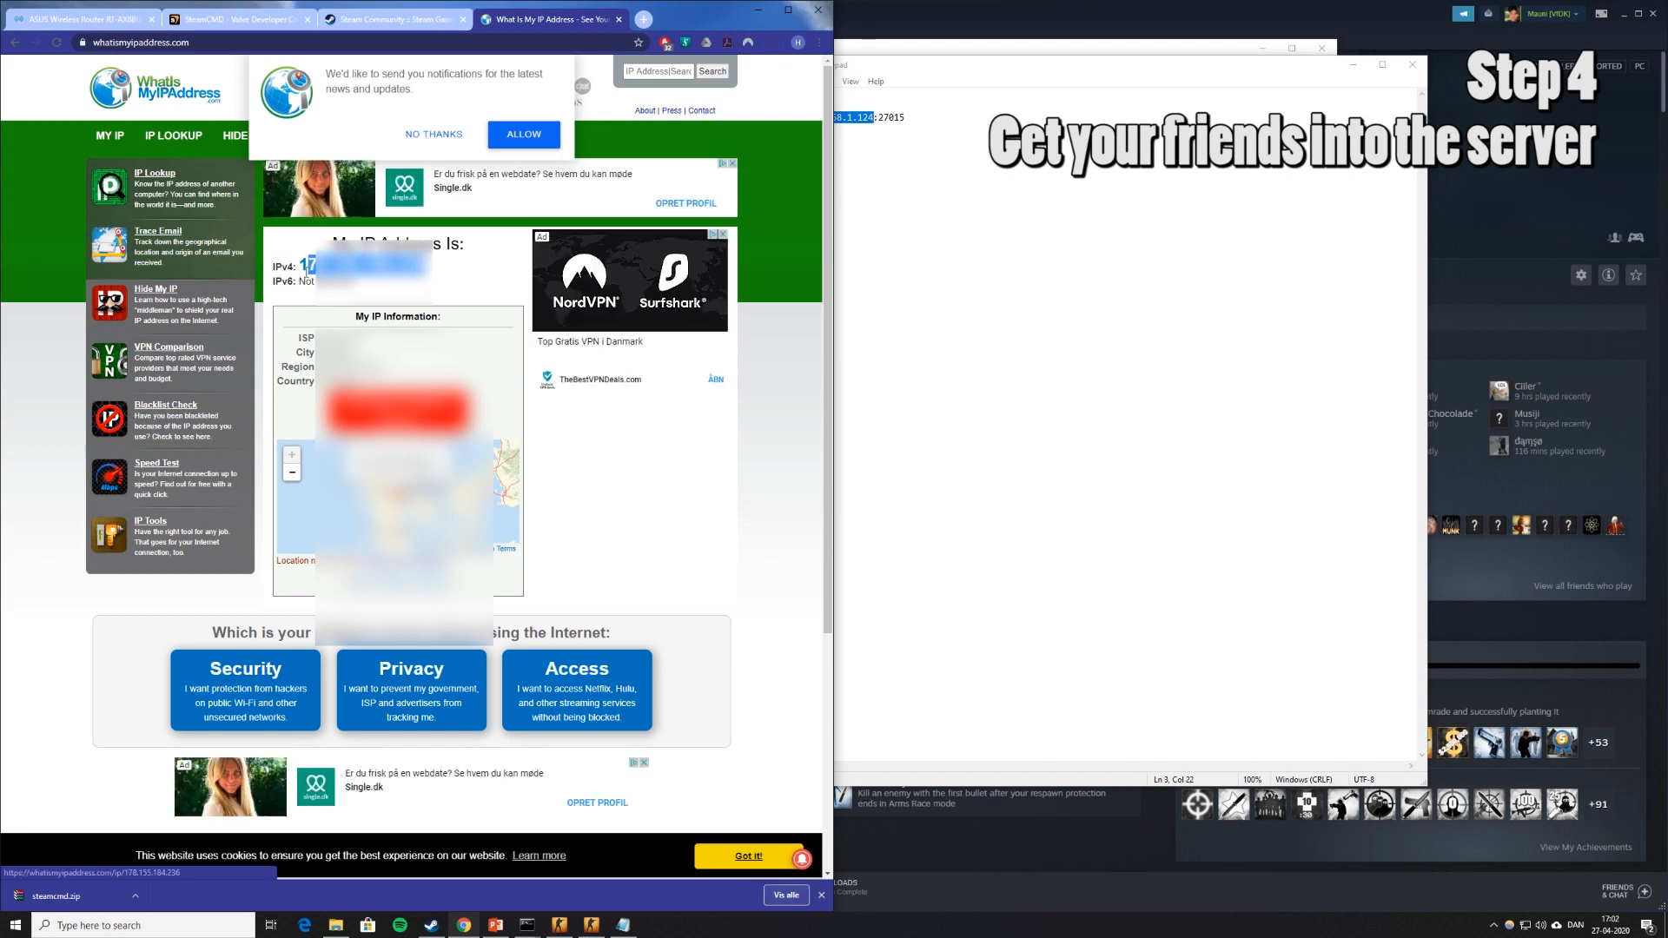
Replace the local IP in Notepad's connect line with the public IP, keeping port 27015.
{"action": "left_click", "coordinate": [1006, 330]}
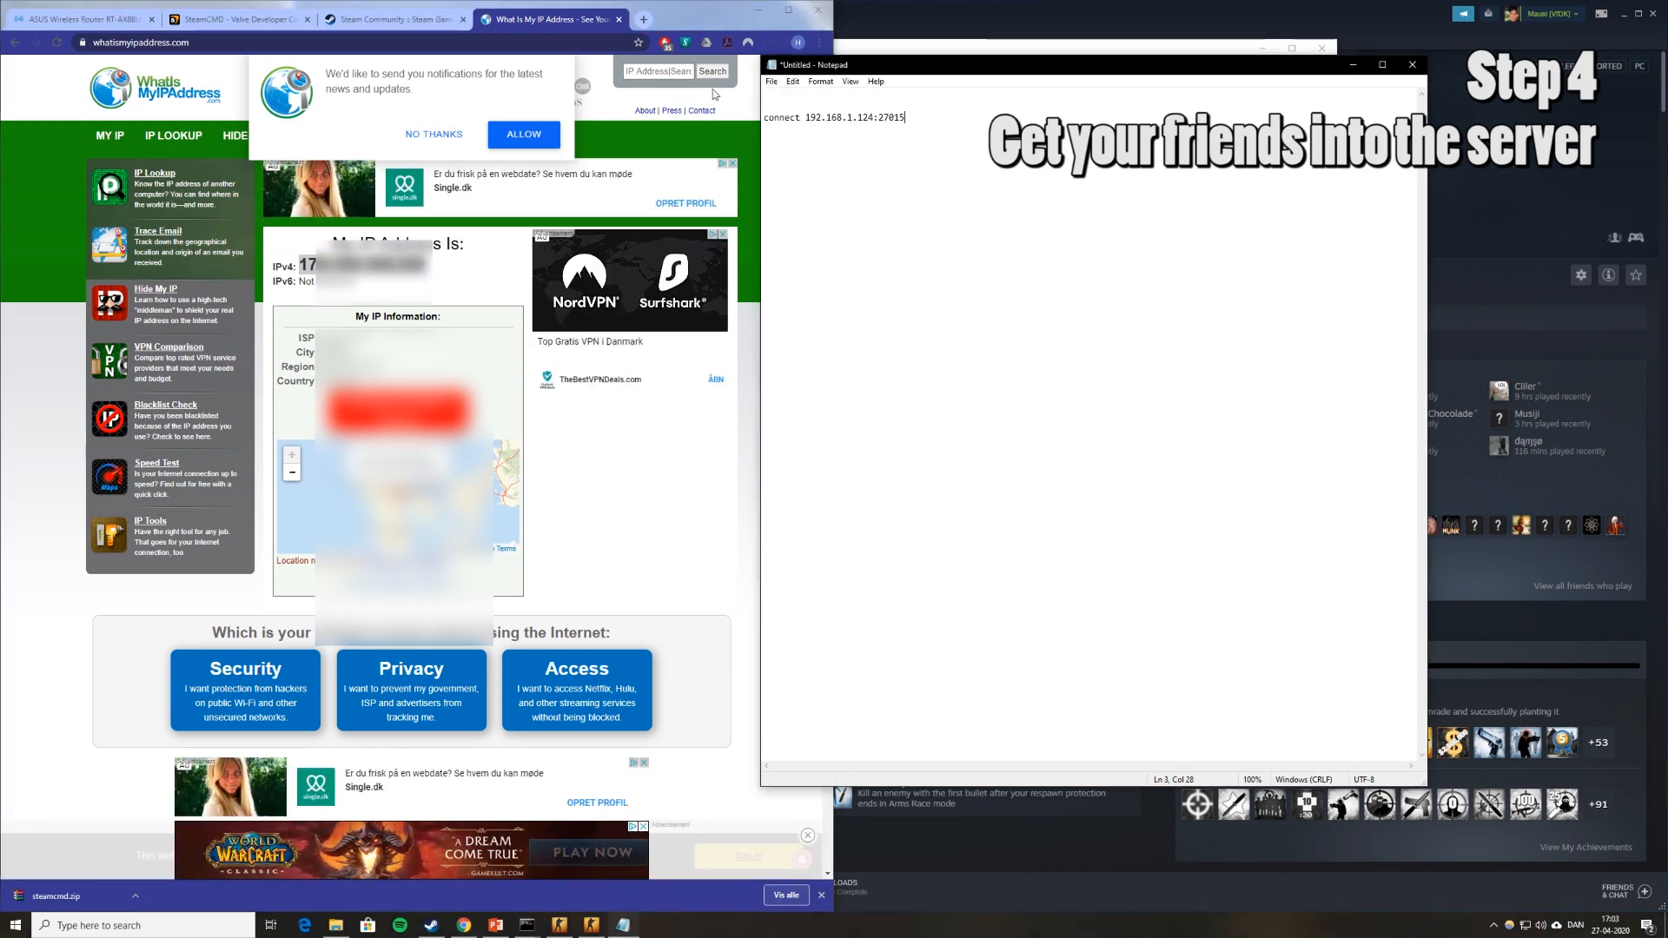
{"action": "left_click", "coordinate": [395, 19]}
{"action": "left_click", "coordinate": [890, 152]}
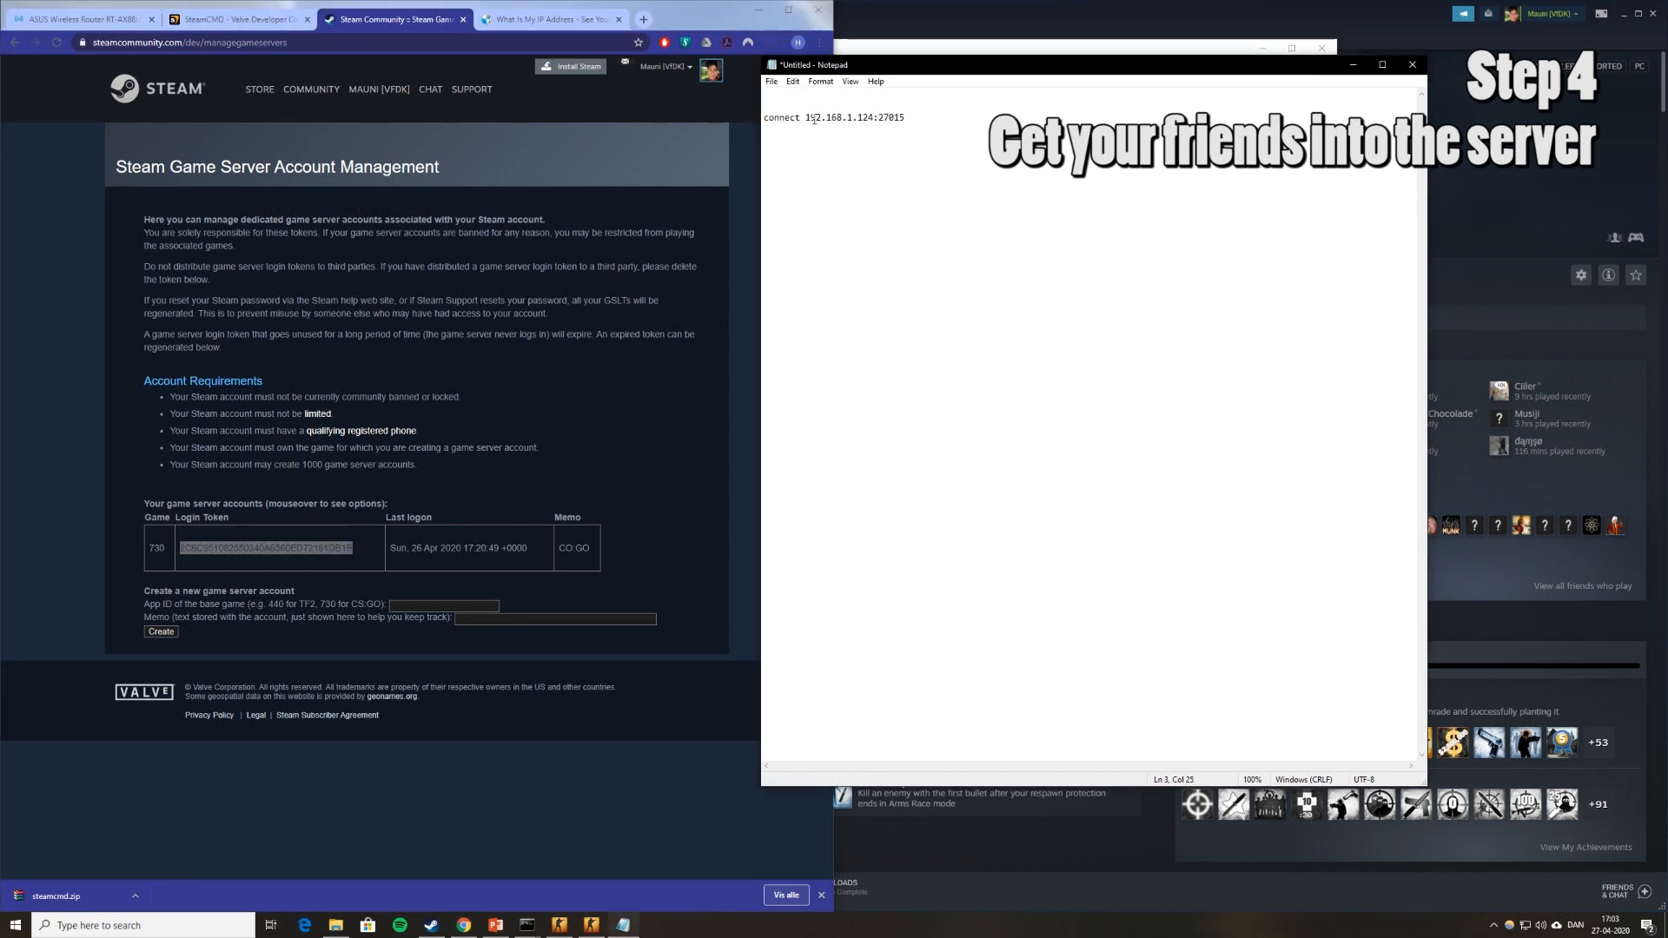
{"action": "left_click_drag", "start_coordinate": [807, 118], "coordinate": [871, 125]}
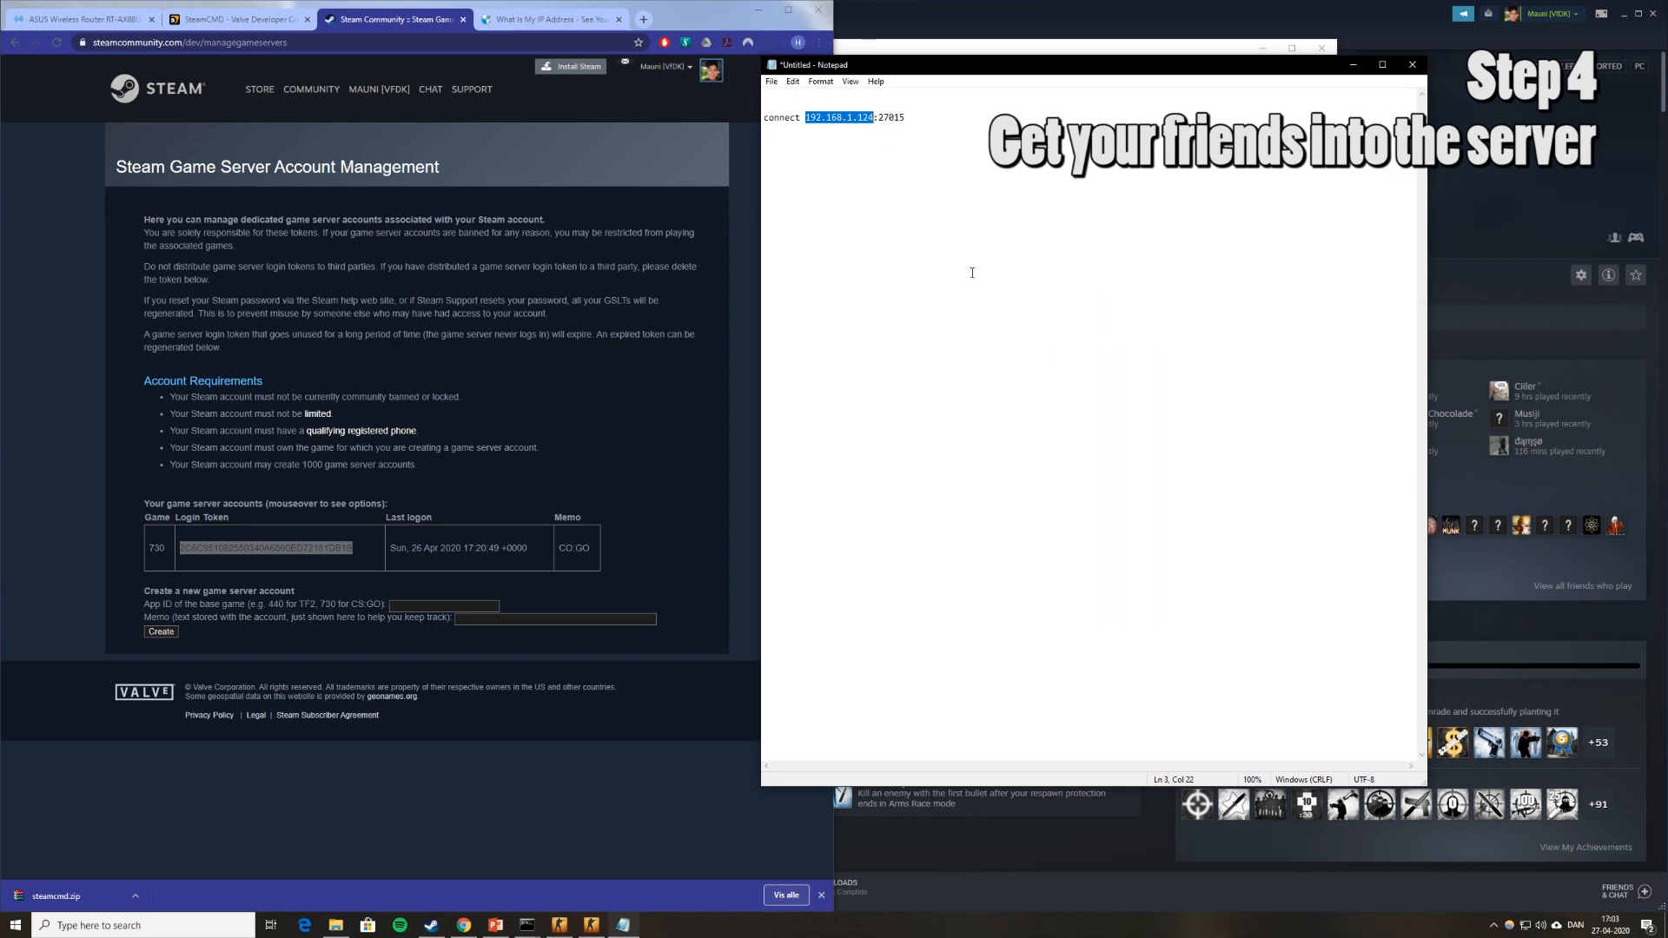
{"action": "key", "text": "ctrl+v"}
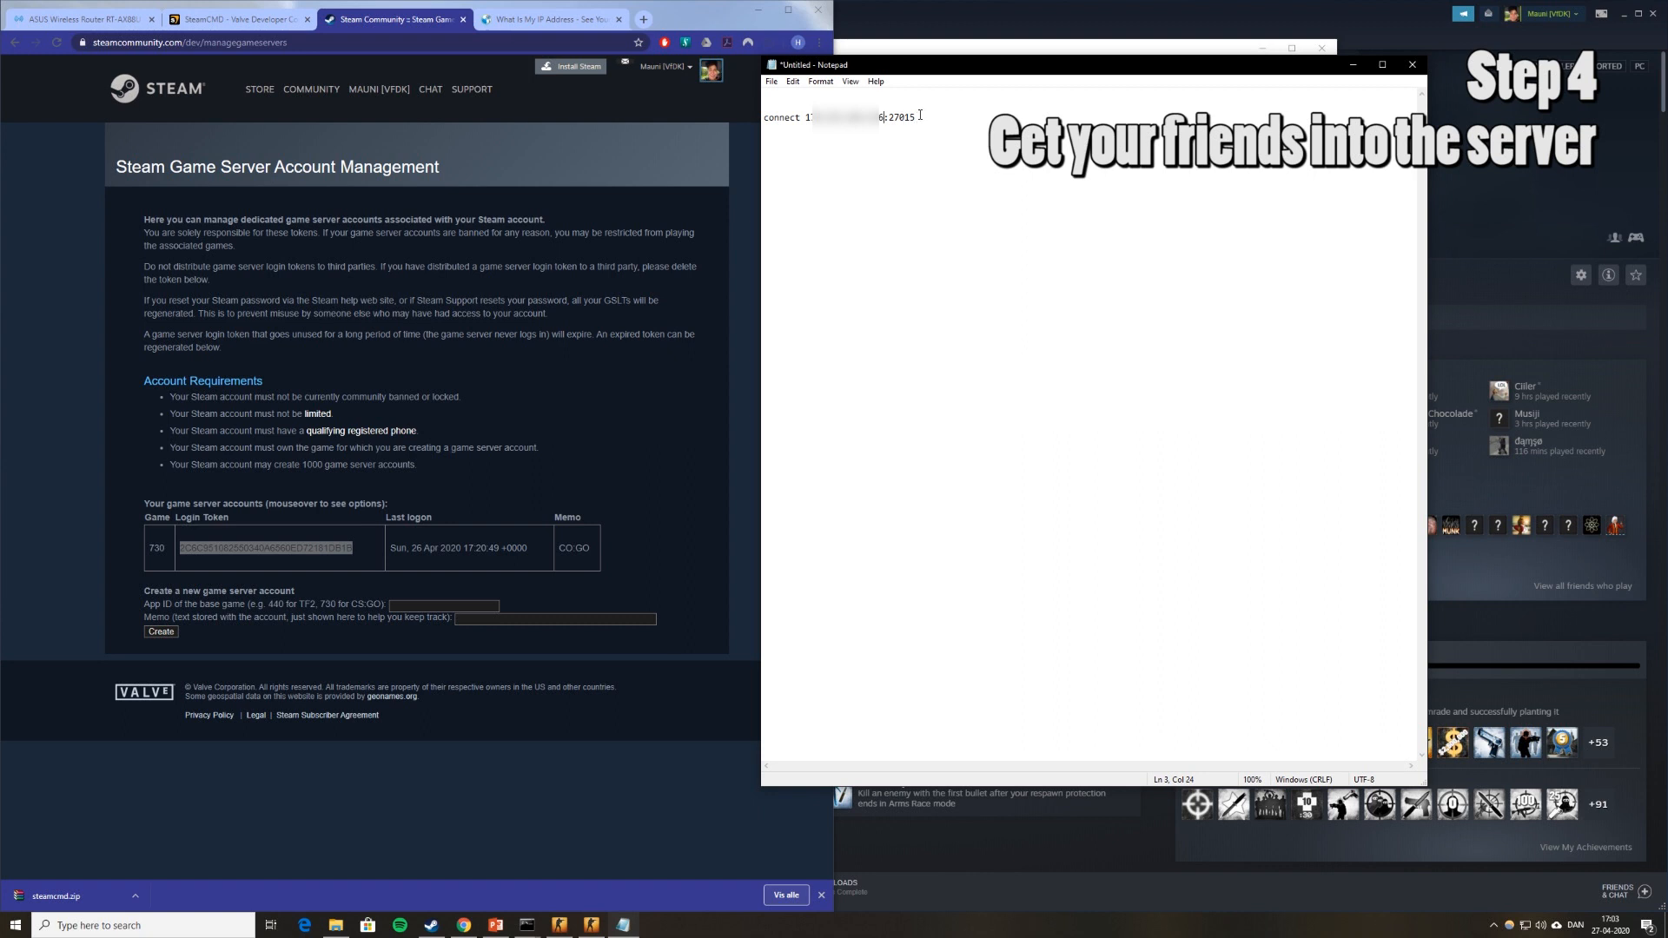
{"action": "left_click_drag", "start_coordinate": [916, 118], "coordinate": [762, 114]}
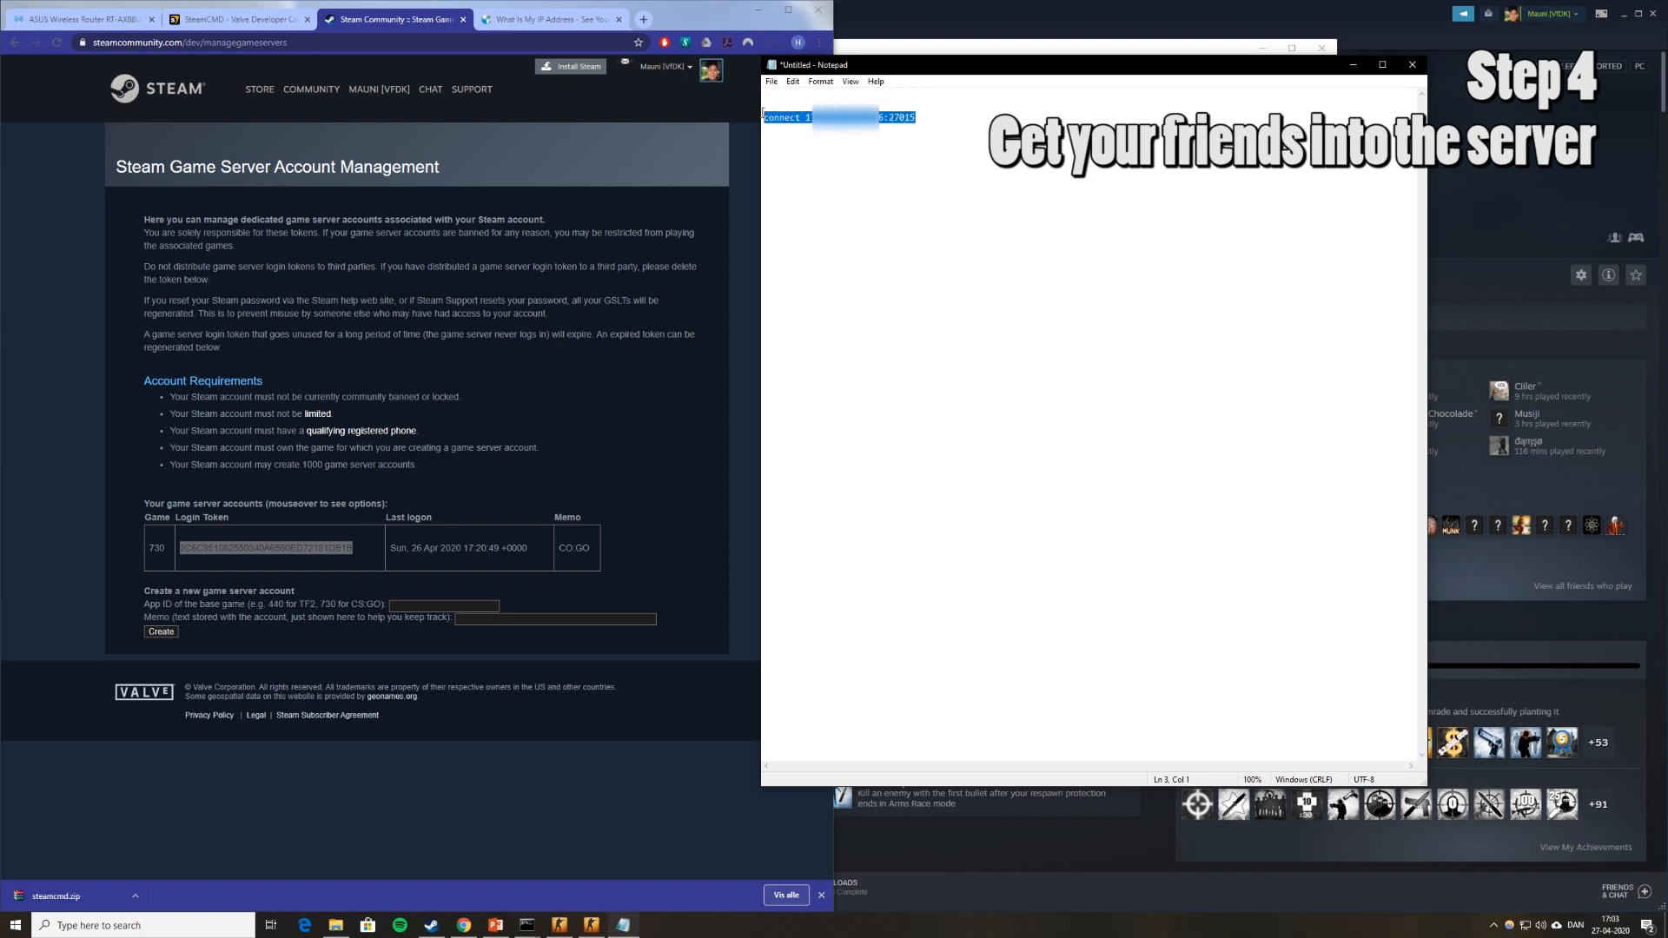
{"action": "left_click", "coordinate": [866, 168]}
{"action": "left_click_drag", "start_coordinate": [919, 114], "coordinate": [765, 116]}
Run the connect command with the public IP and port 27015 in the CS:GO console.
{"action": "left_click_drag", "start_coordinate": [895, 117], "coordinate": [764, 117]}
{"action": "left_click", "coordinate": [594, 931]}
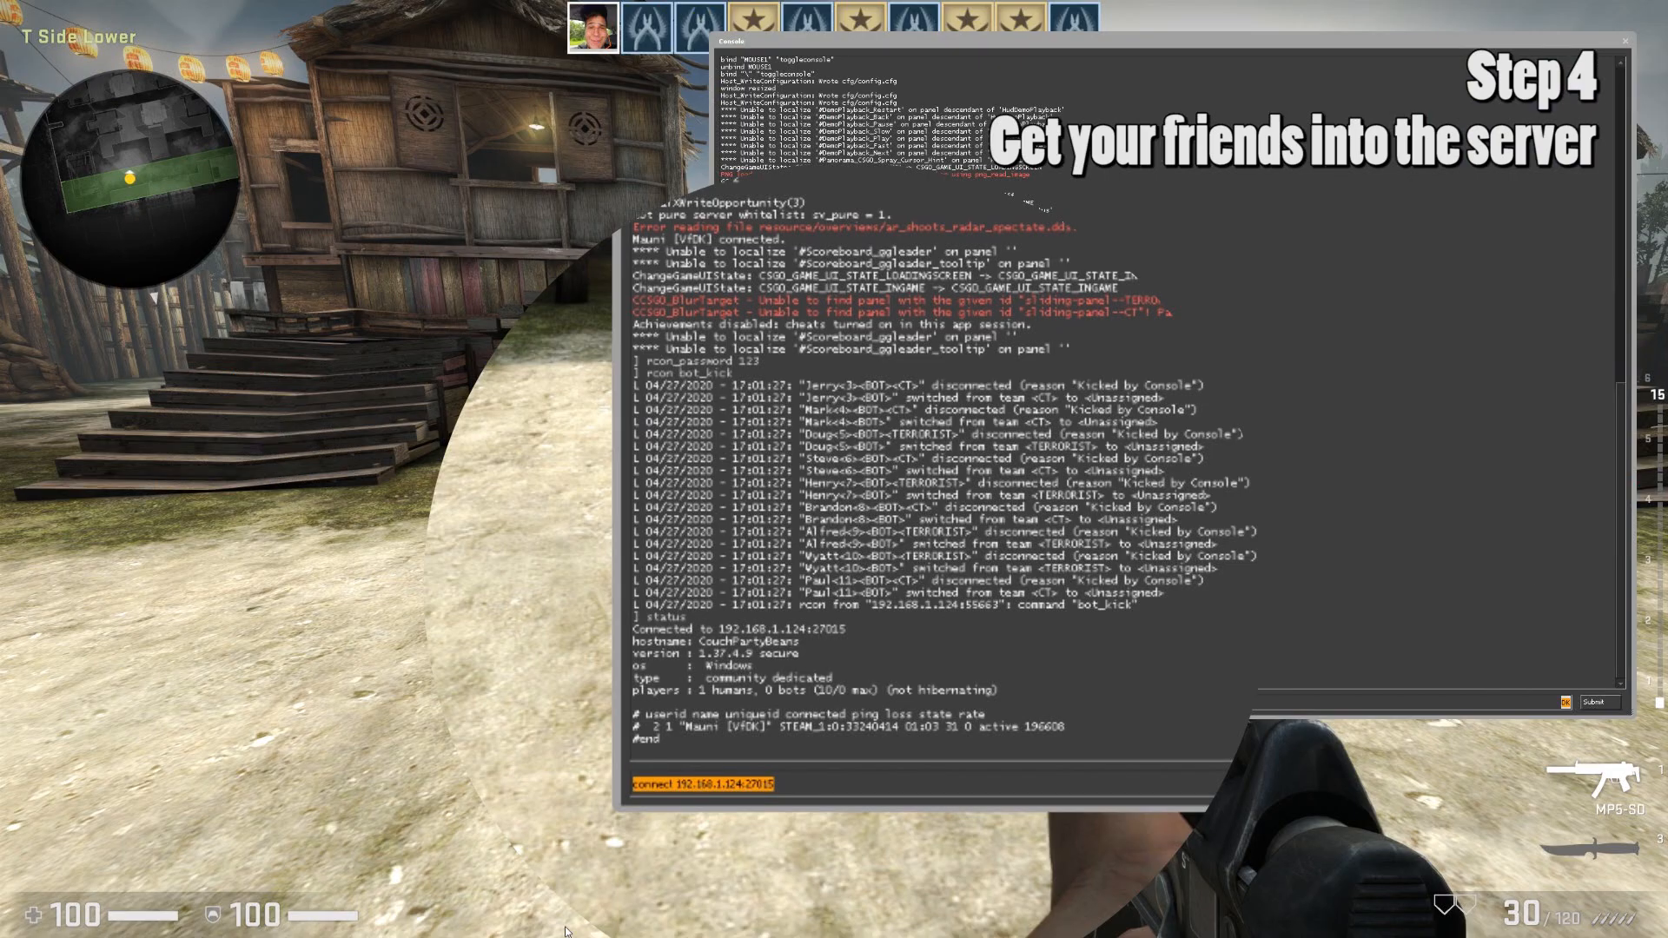
{"action": "key", "text": "BackSpace"}
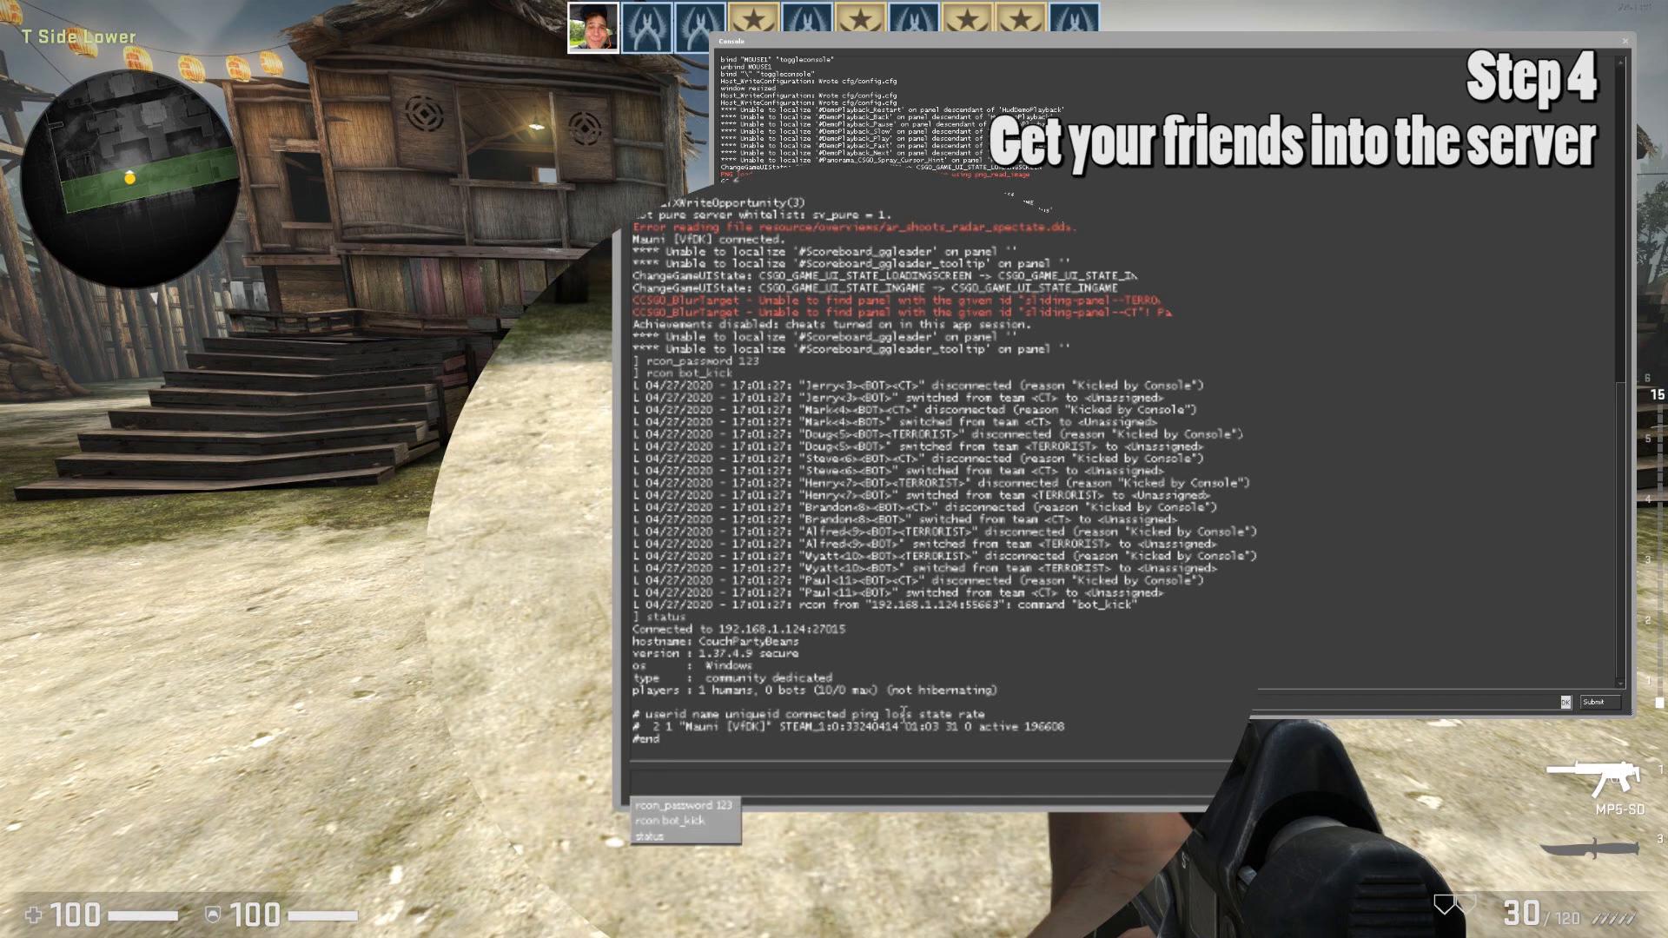
{"action": "key", "text": "ctrl+v"}
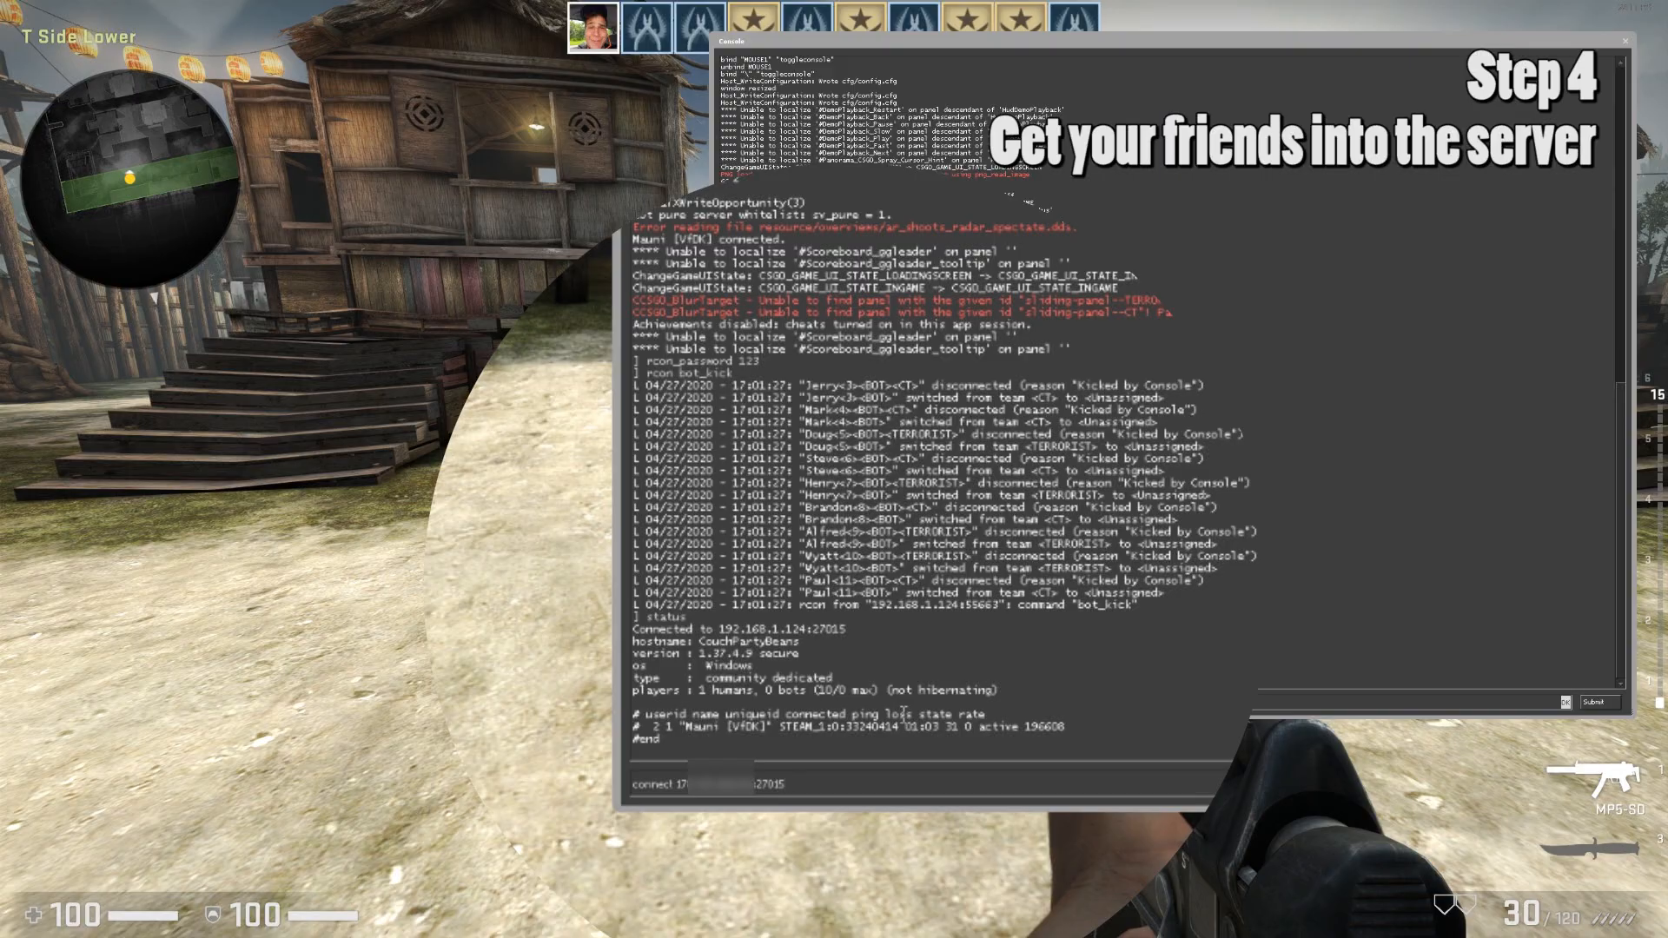
{"action": "key", "text": "Return"}
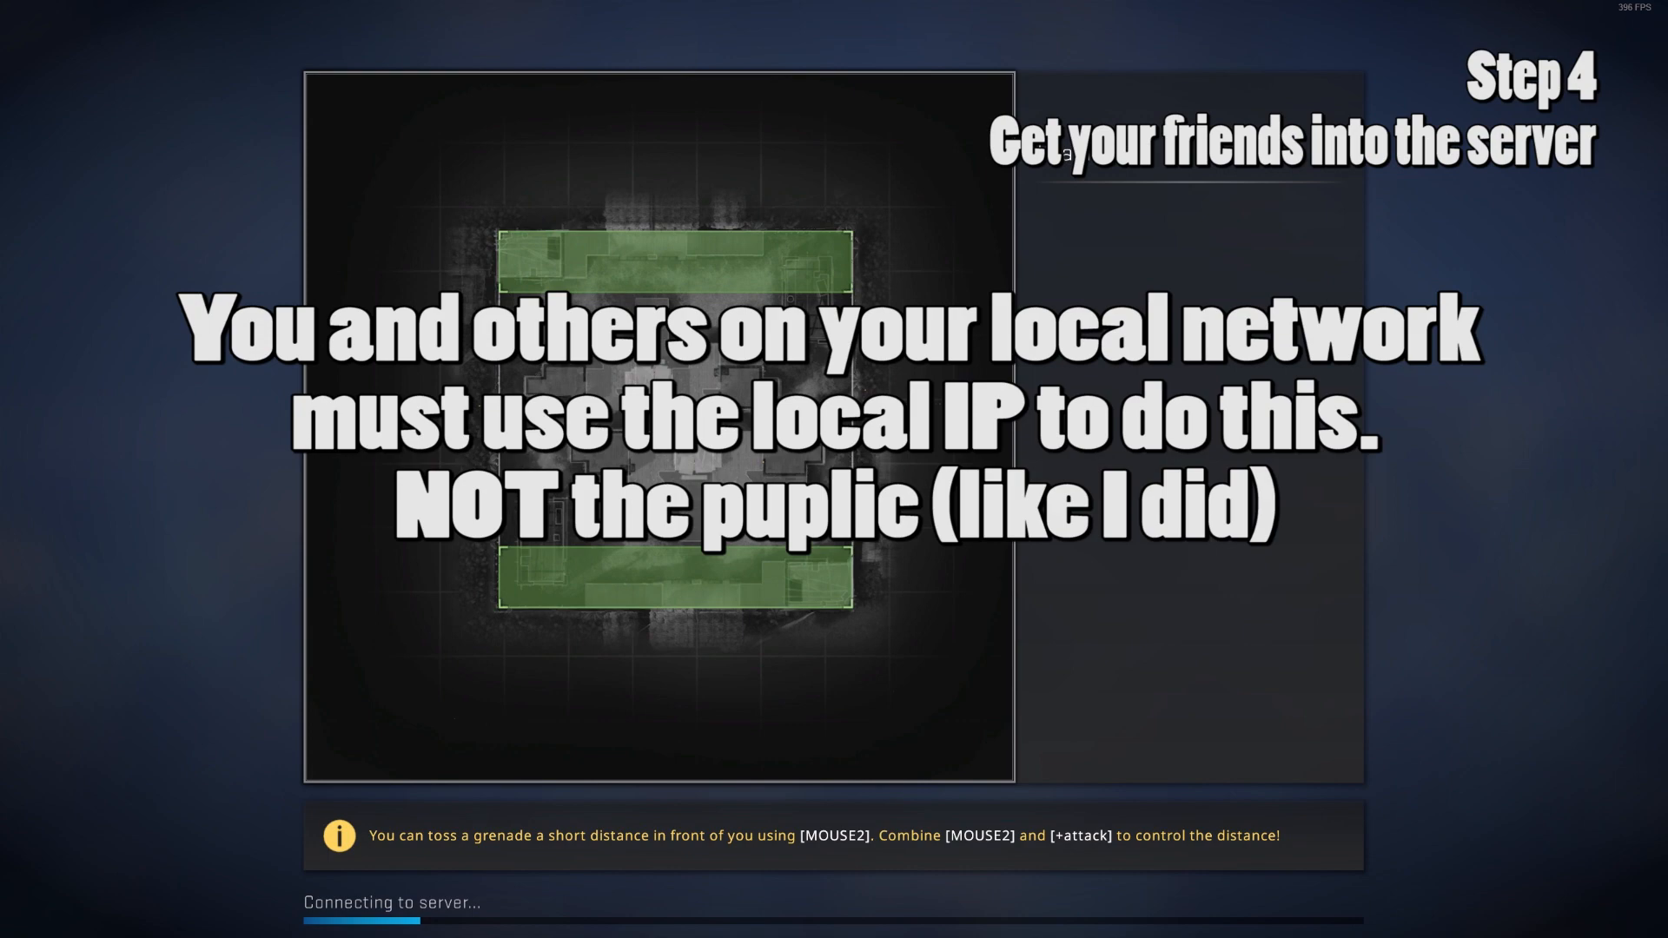
Quit CS:GO with the exit console command.
{"action": "key", "text": "grave"}
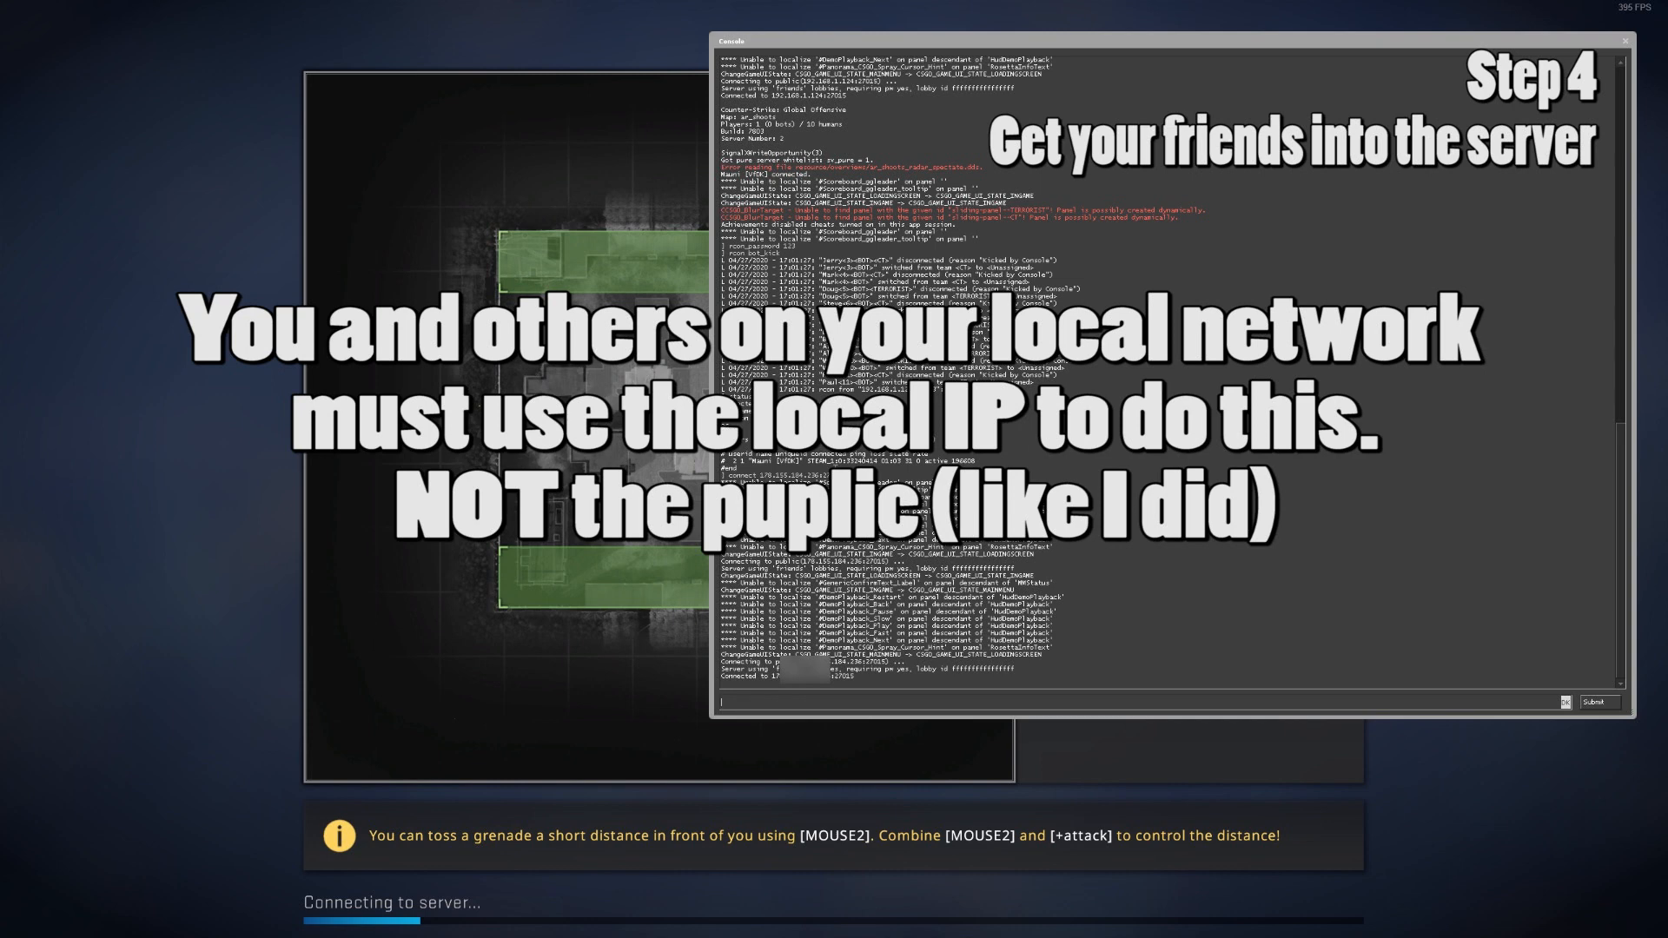
{"action": "type", "text": "exit"}
{"action": "key", "text": "Return"}
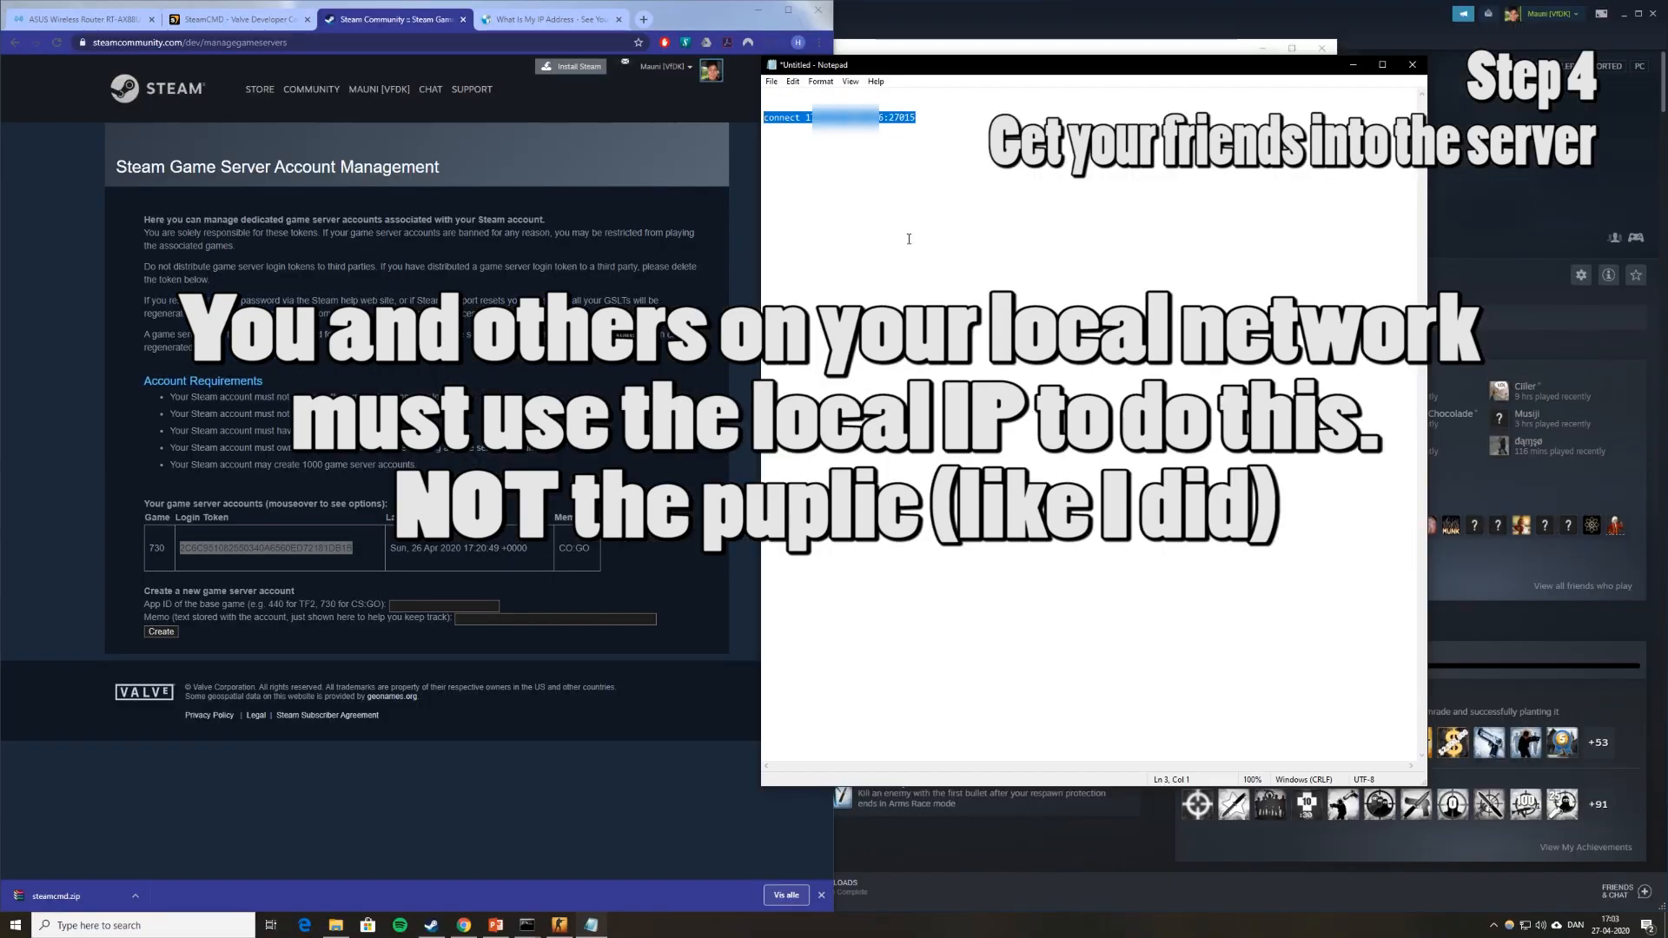
{"action": "left_click", "coordinate": [925, 118]}
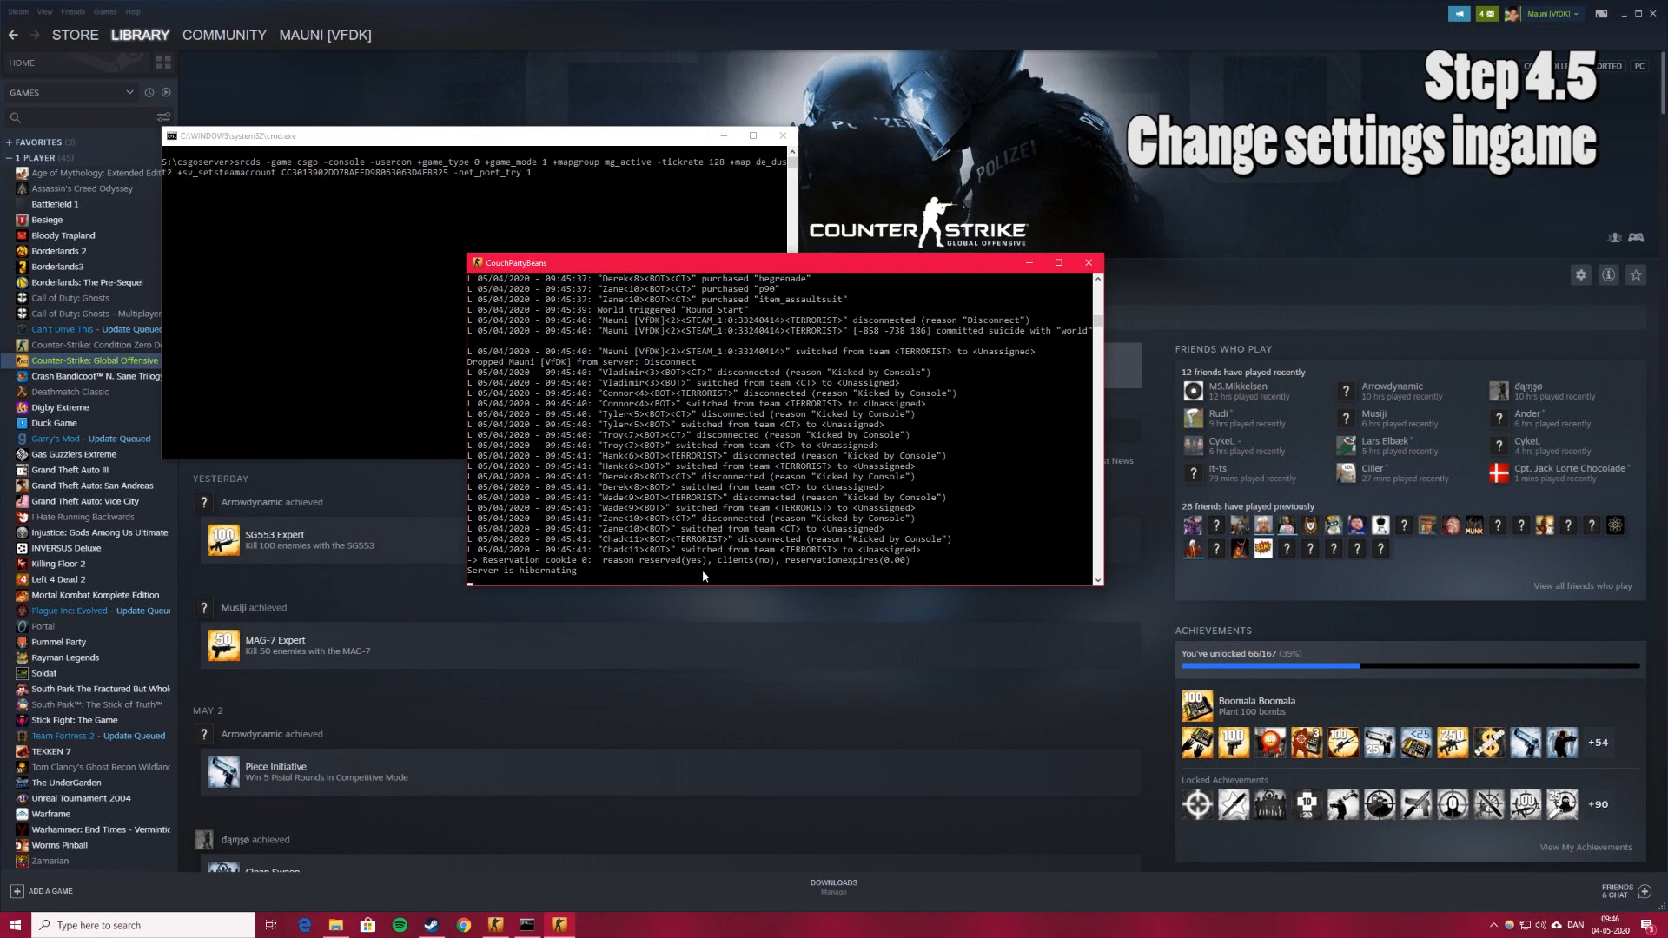
Query status for CouchPartyBeans and copy its local address 192.168.1.124:27015.
{"action": "type", "text": "stat"}
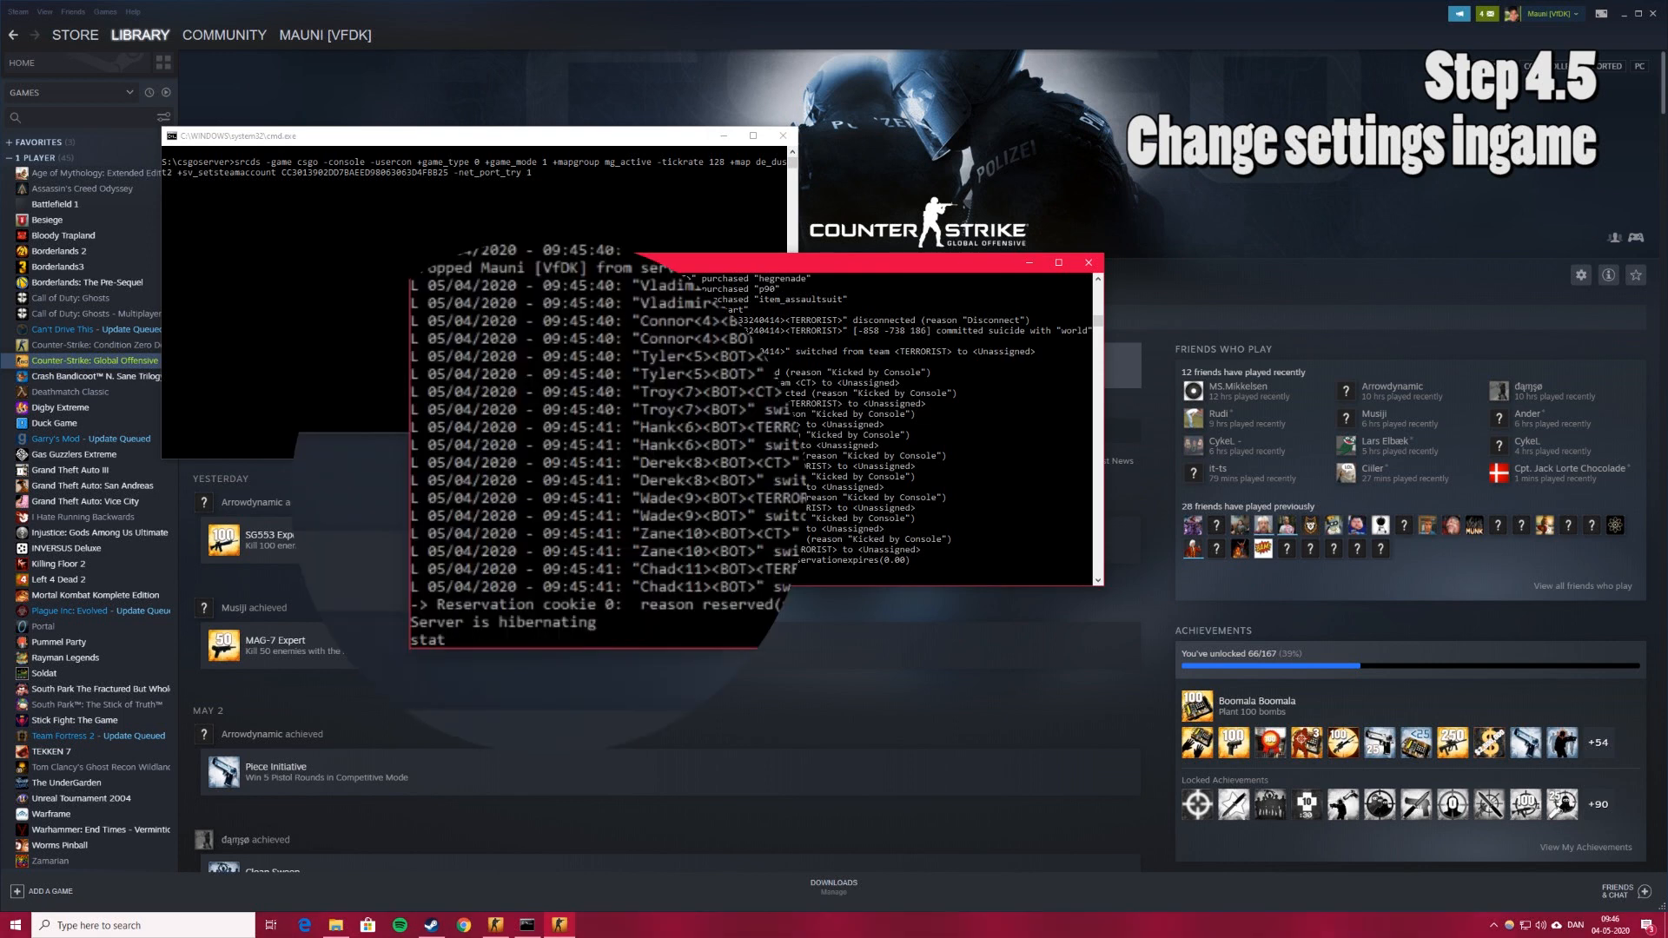
{"action": "type", "text": "us"}
{"action": "key", "text": "Return"}
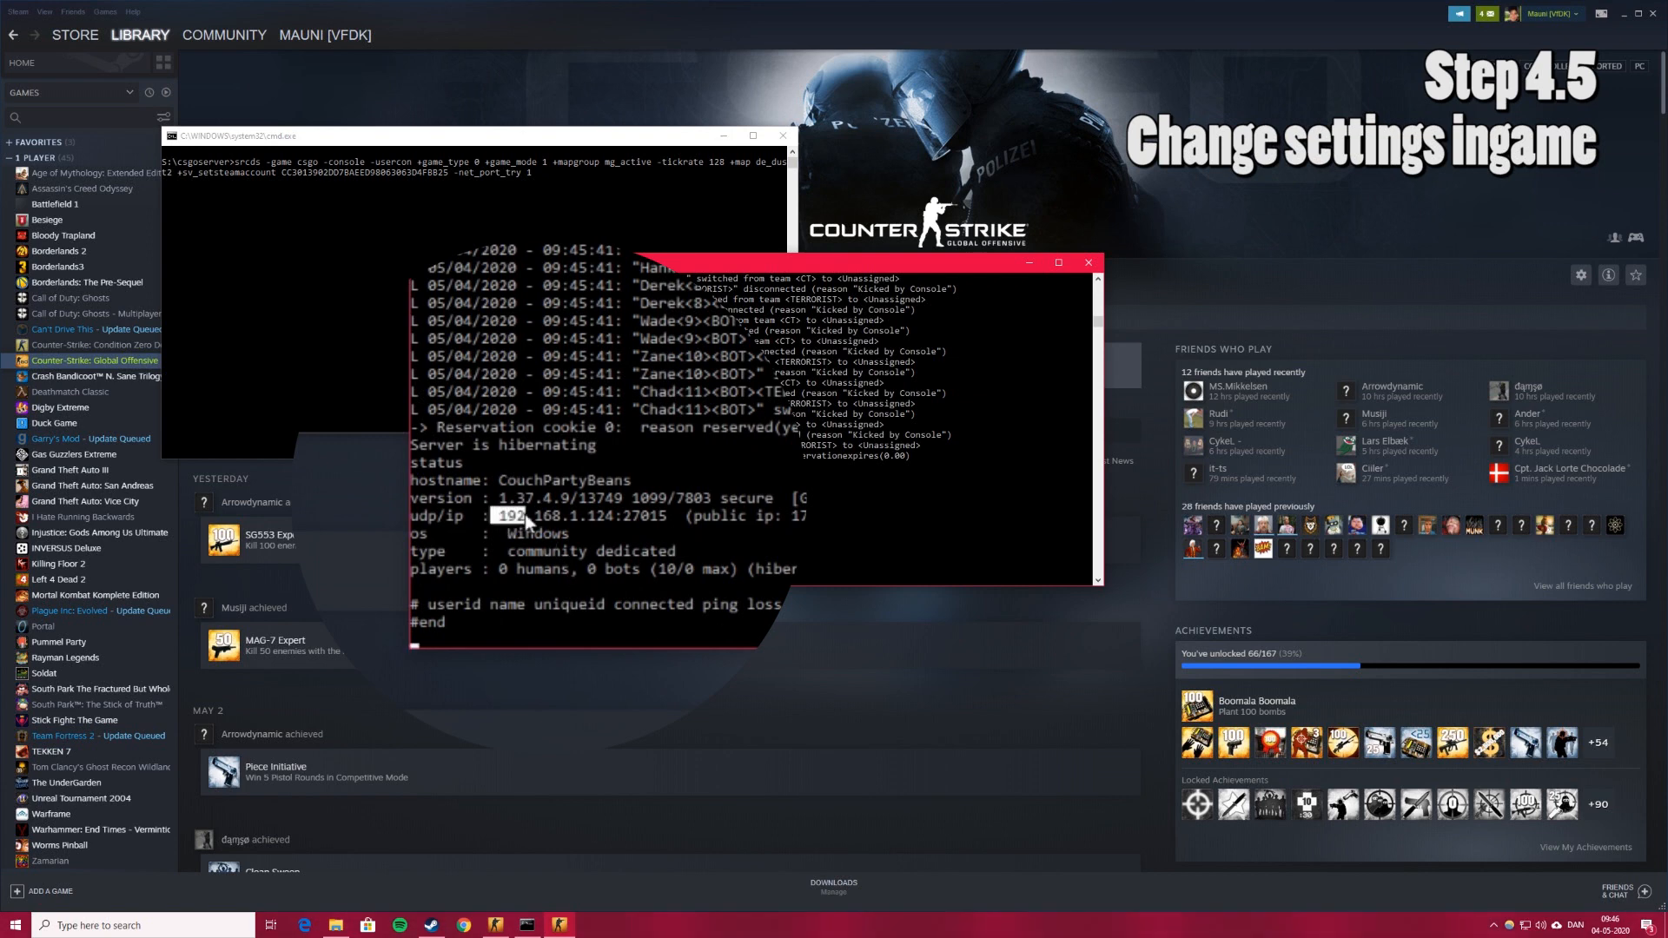
{"action": "left_click_drag", "start_coordinate": [495, 516], "coordinate": [669, 516]}
{"action": "left_click", "coordinate": [570, 535]}
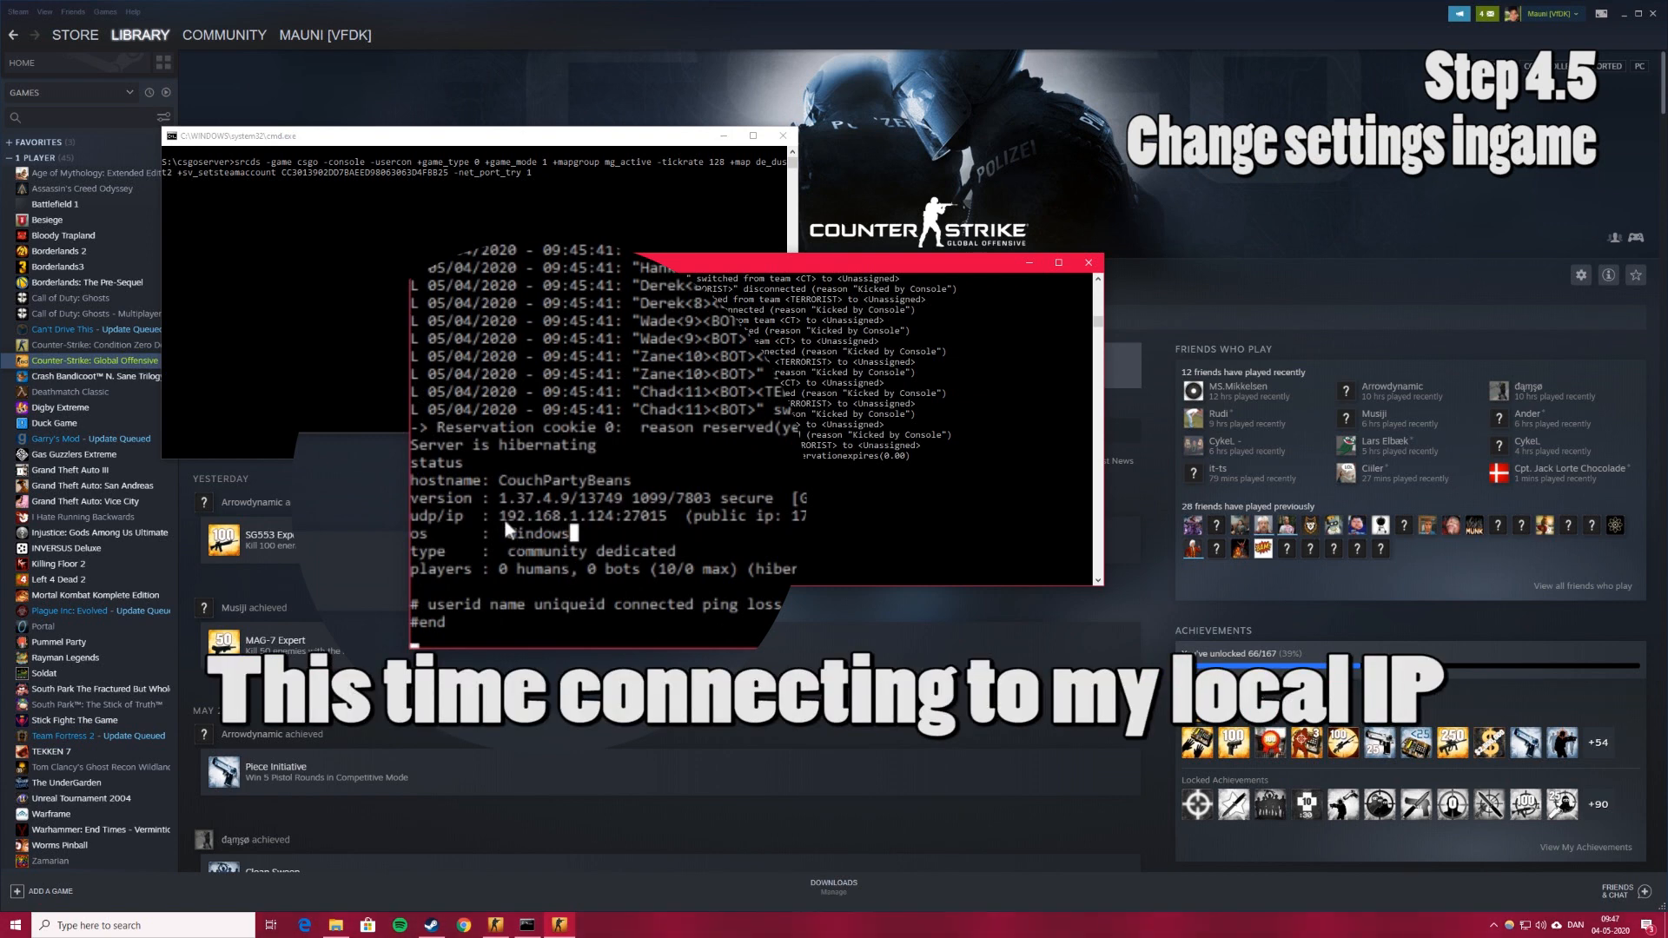
{"action": "left_click_drag", "start_coordinate": [502, 516], "coordinate": [667, 517]}
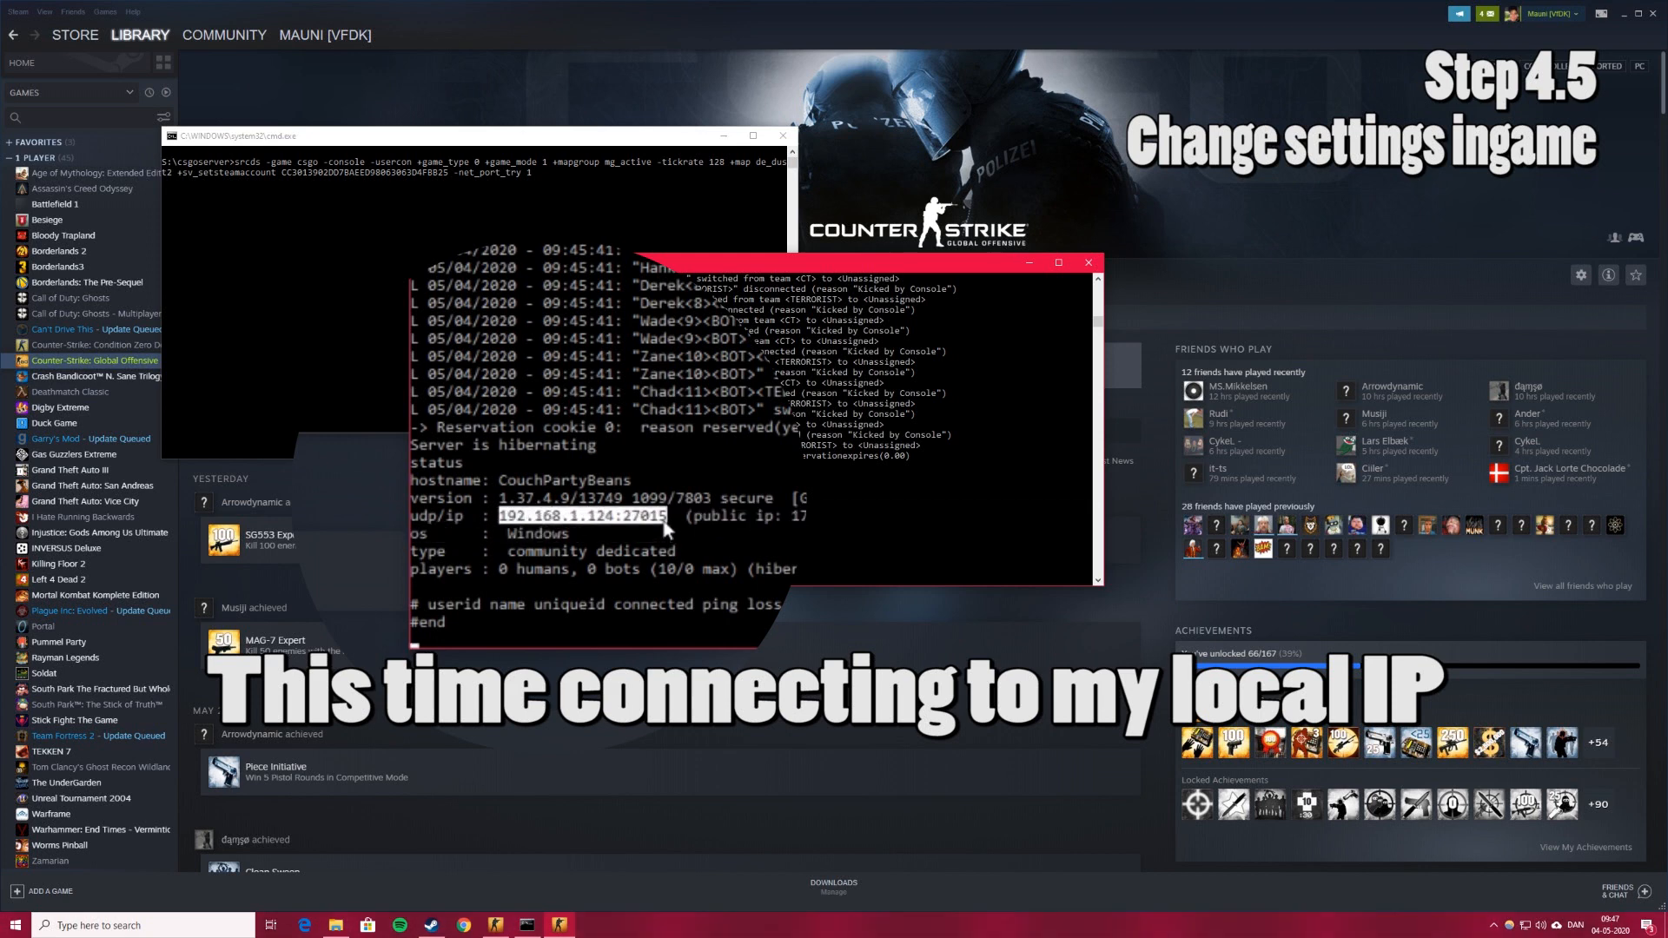
{"action": "right_click", "coordinate": [707, 547]}
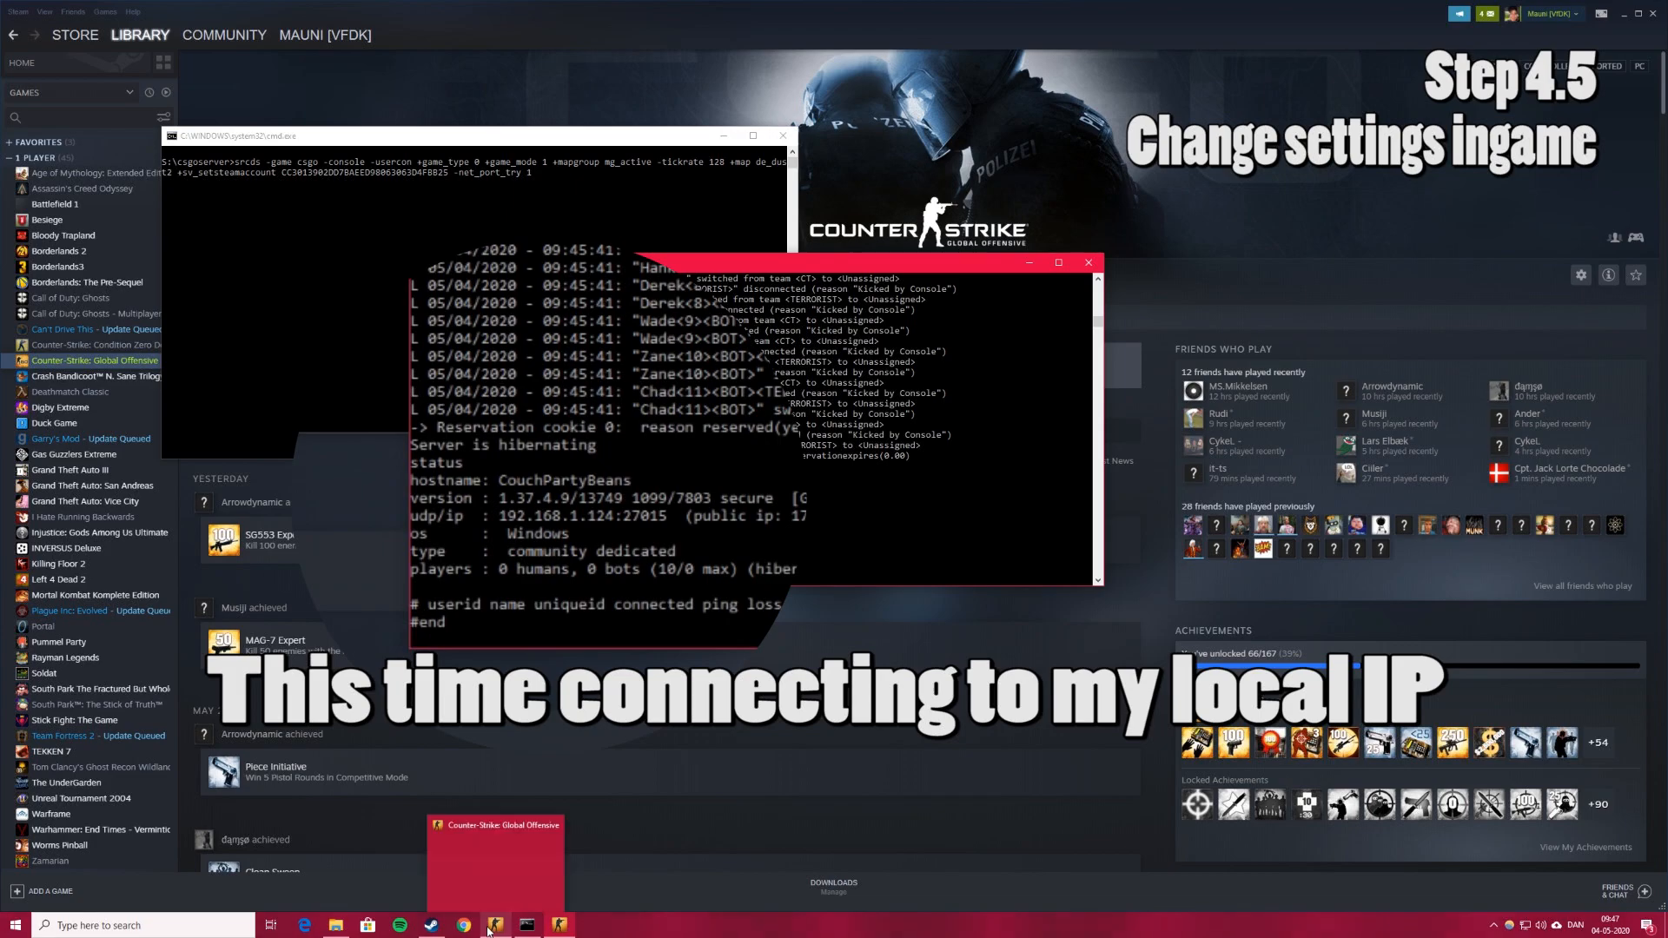
{"action": "left_click", "coordinate": [502, 909]}
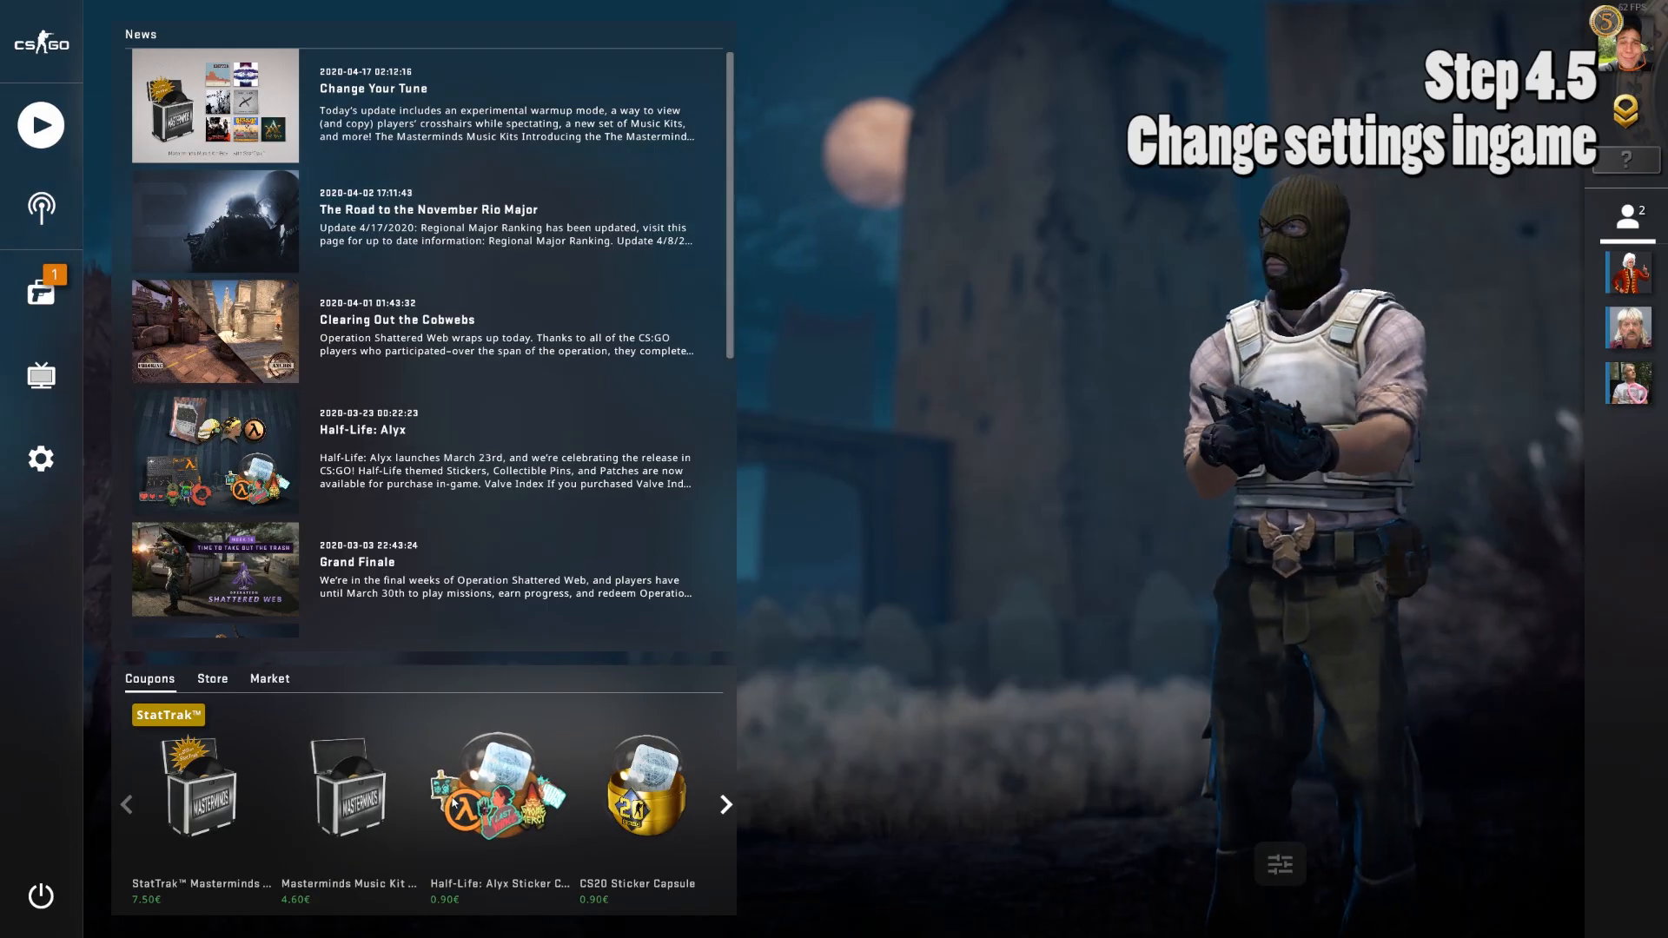
Connect to 192.168.1.124:27015 from the console and walk forward on Dust II.
{"action": "key", "text": "grave"}
{"action": "type", "text": "connect"}
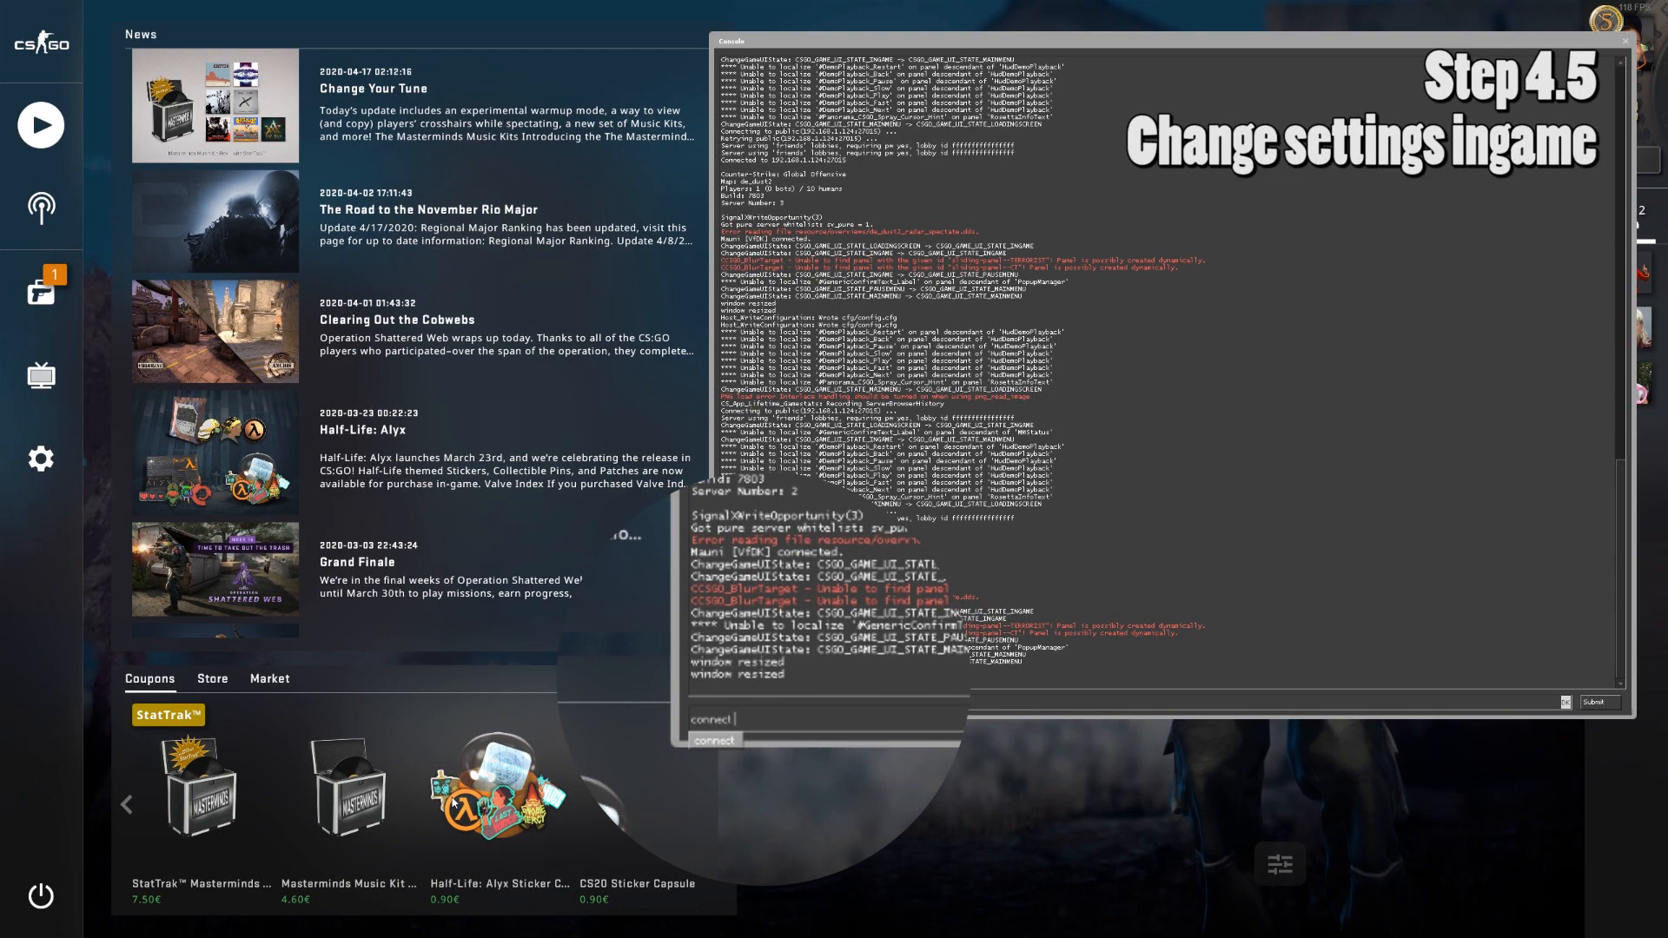
{"action": "type", "text": "192.168.1.124:27015"}
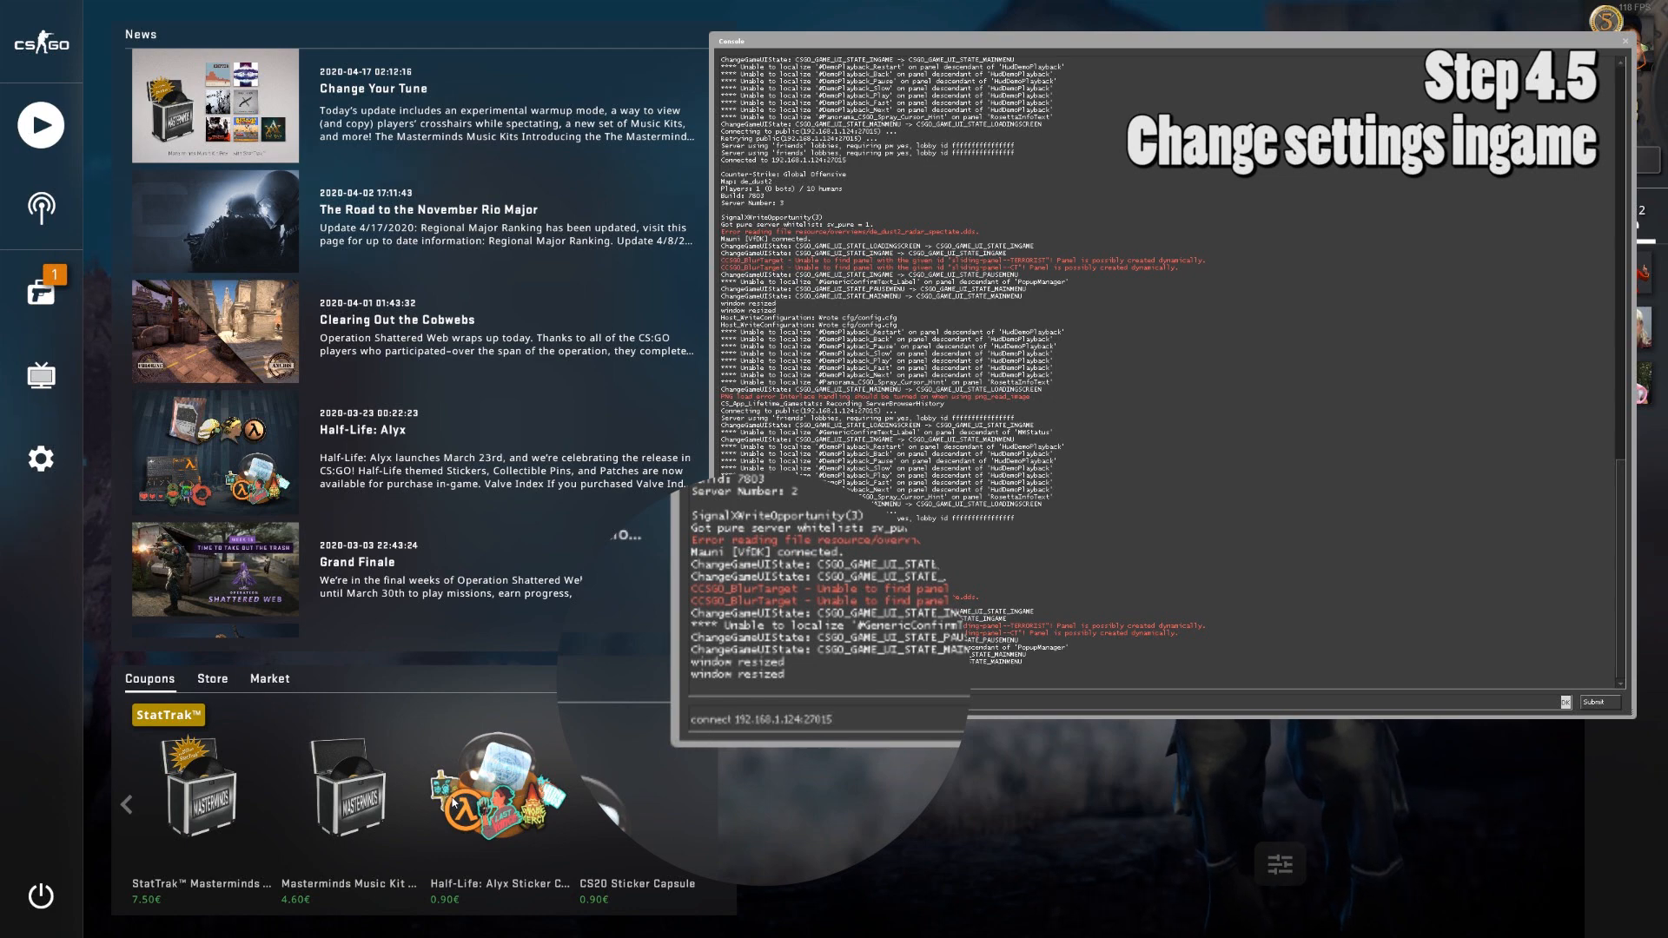
{"action": "key", "text": "Return"}
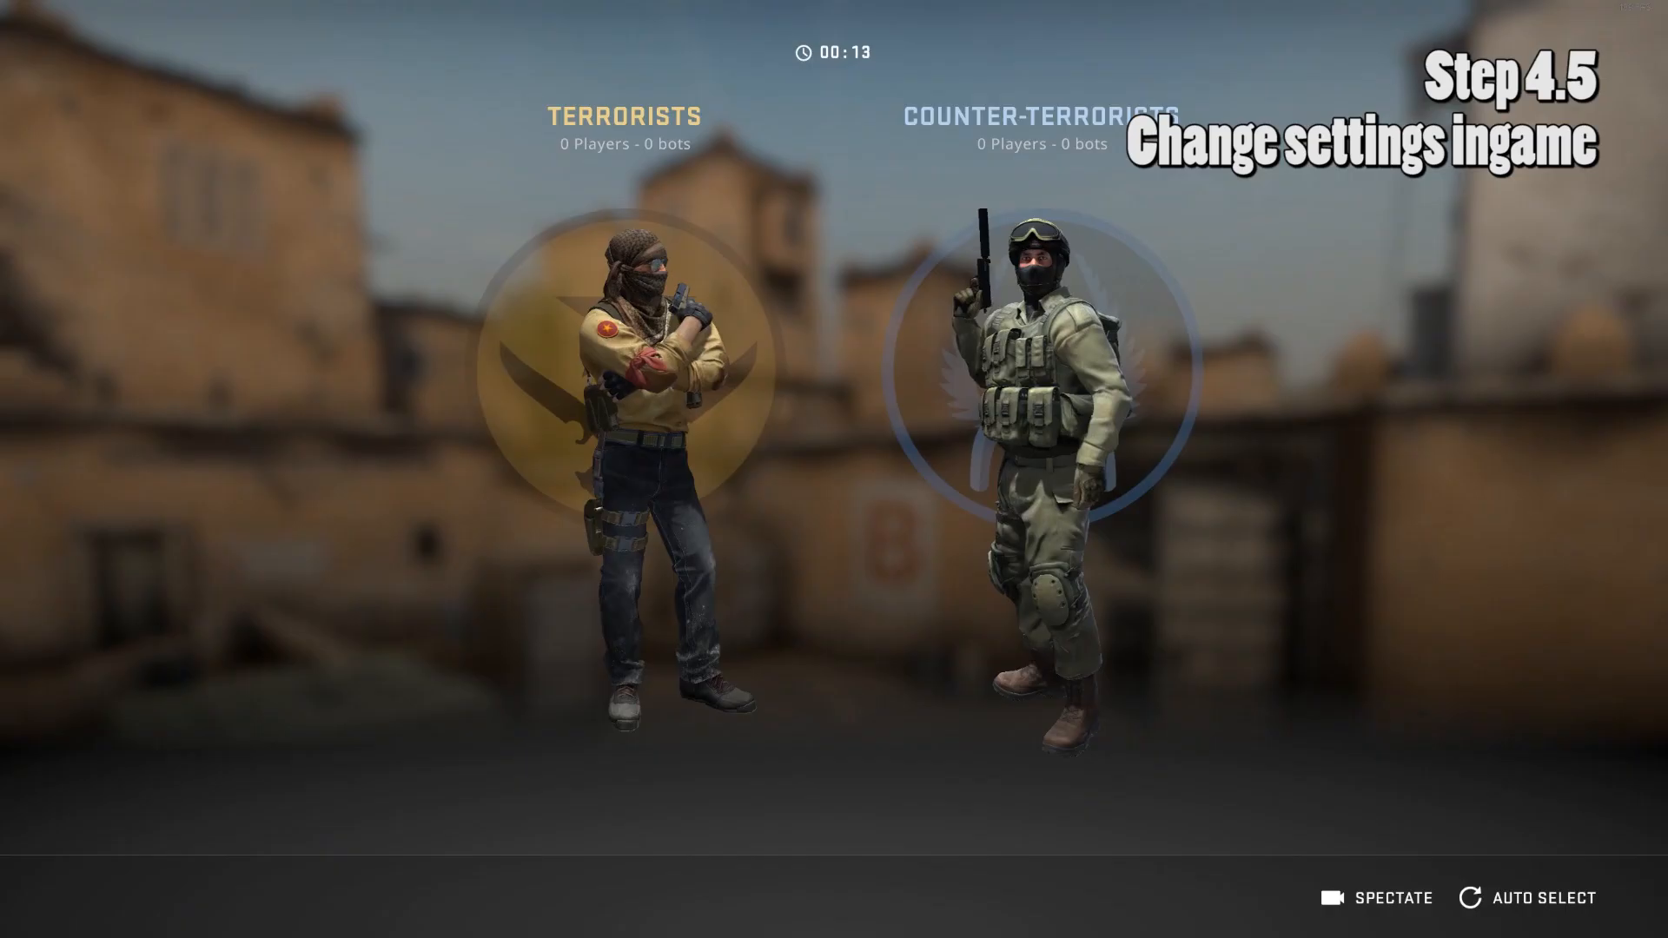
{"action": "key", "text": "w"}
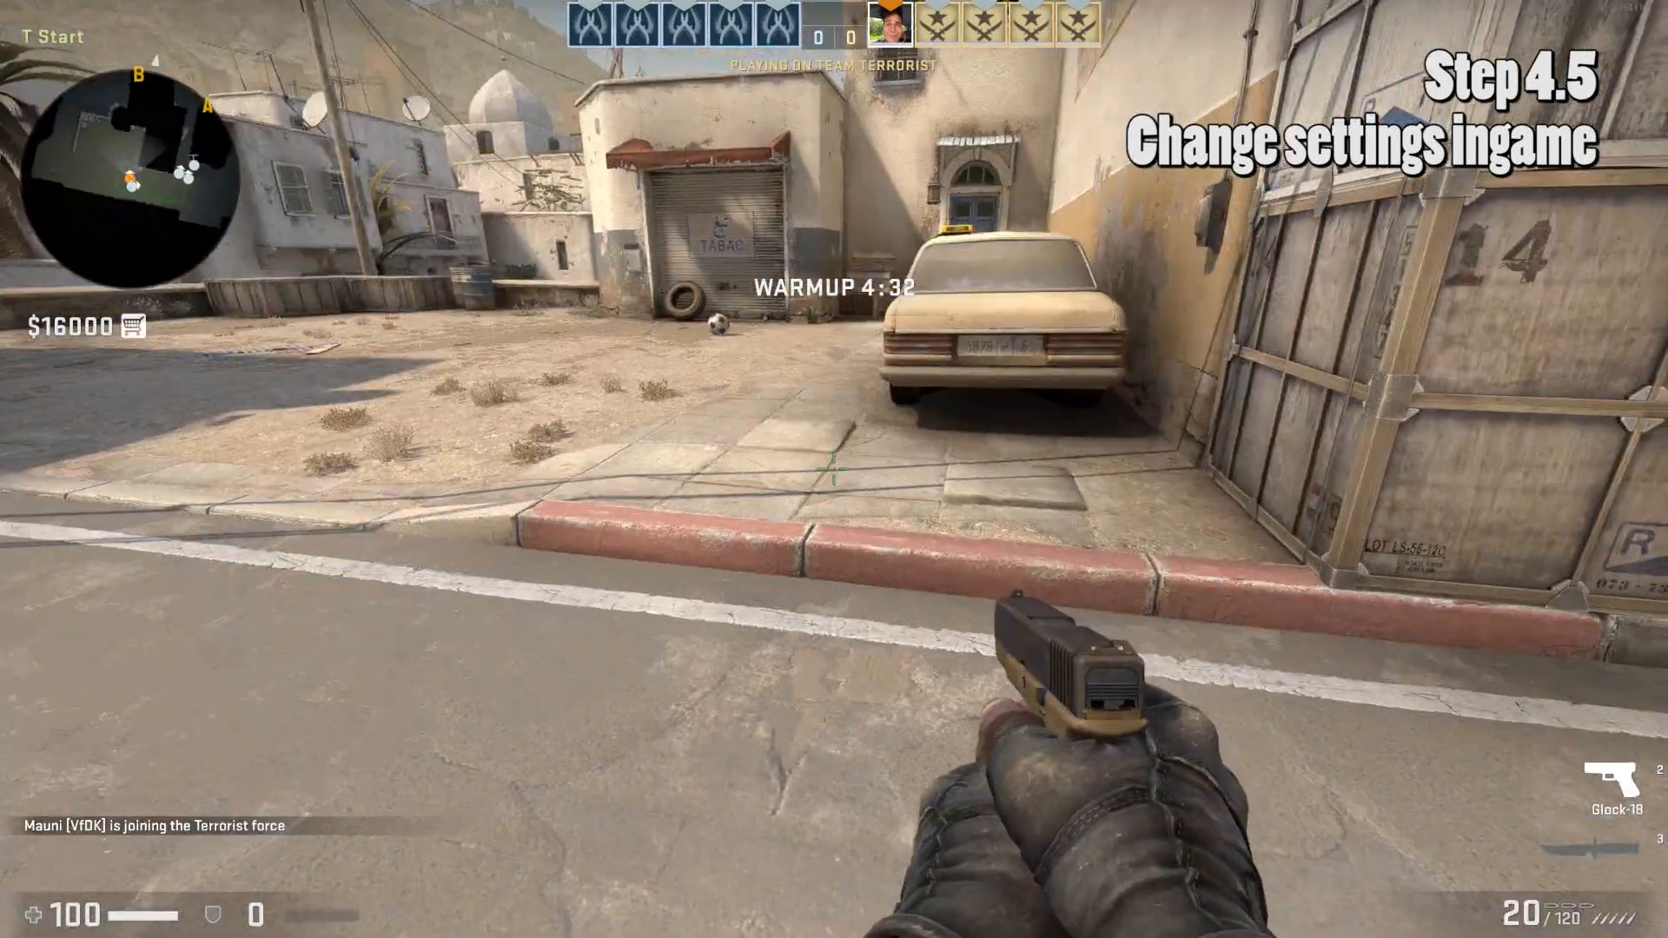
Set rcon_password to the server's remote-admin password in the console.
{"action": "key", "text": "grave"}
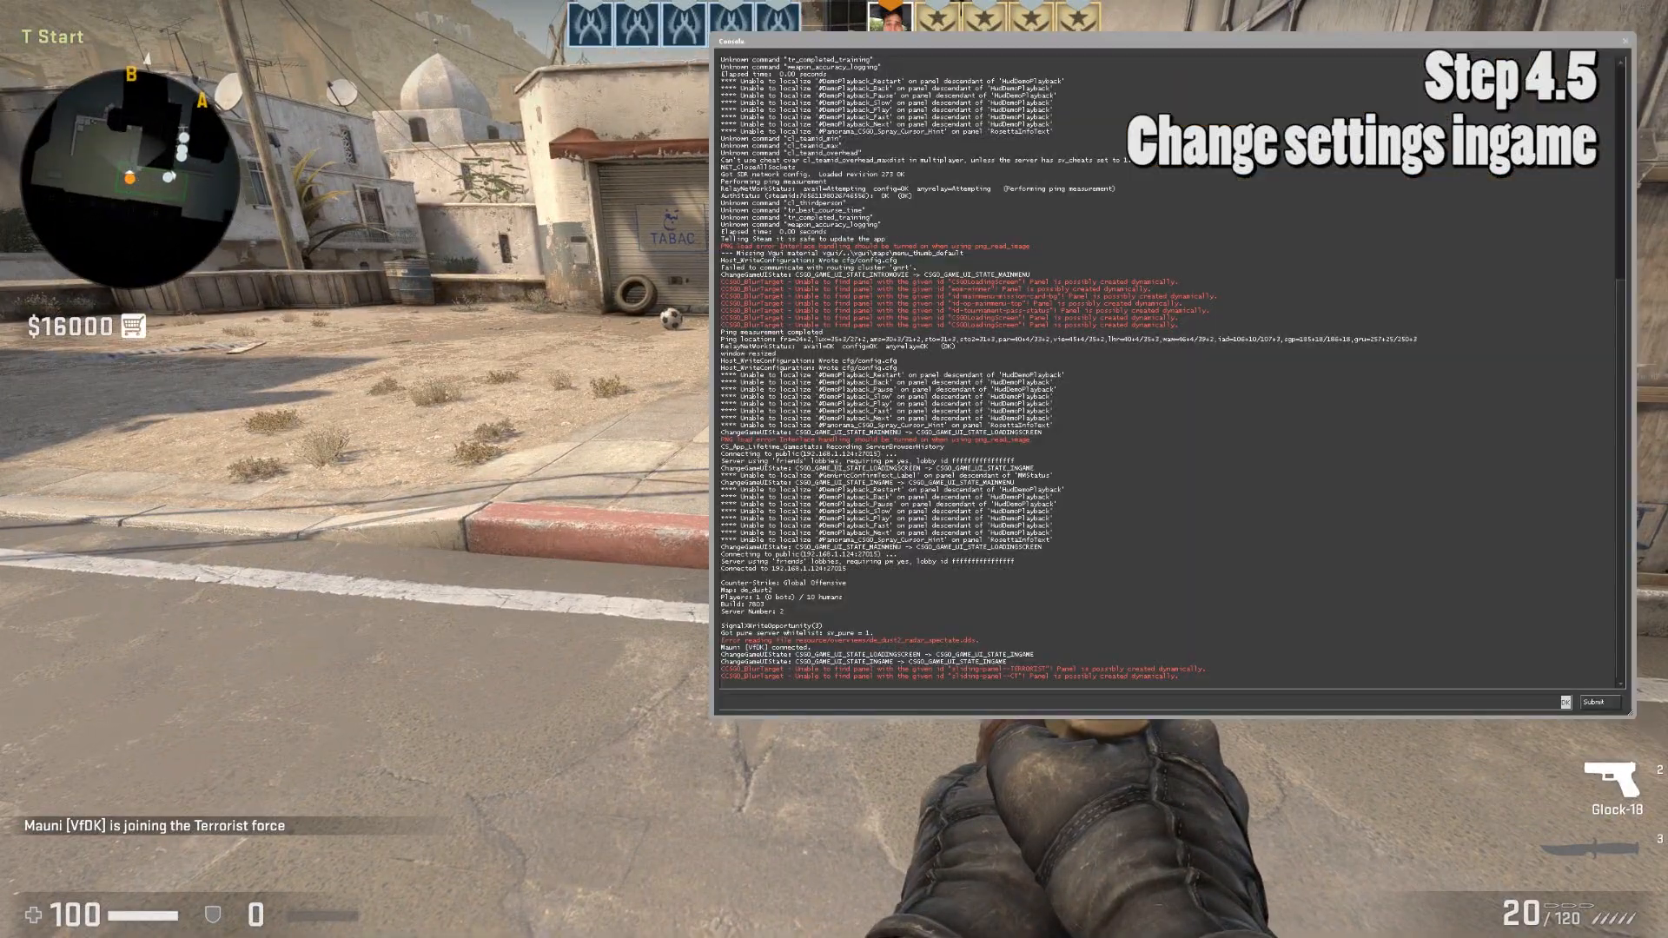
{"action": "type", "text": "rcon"}
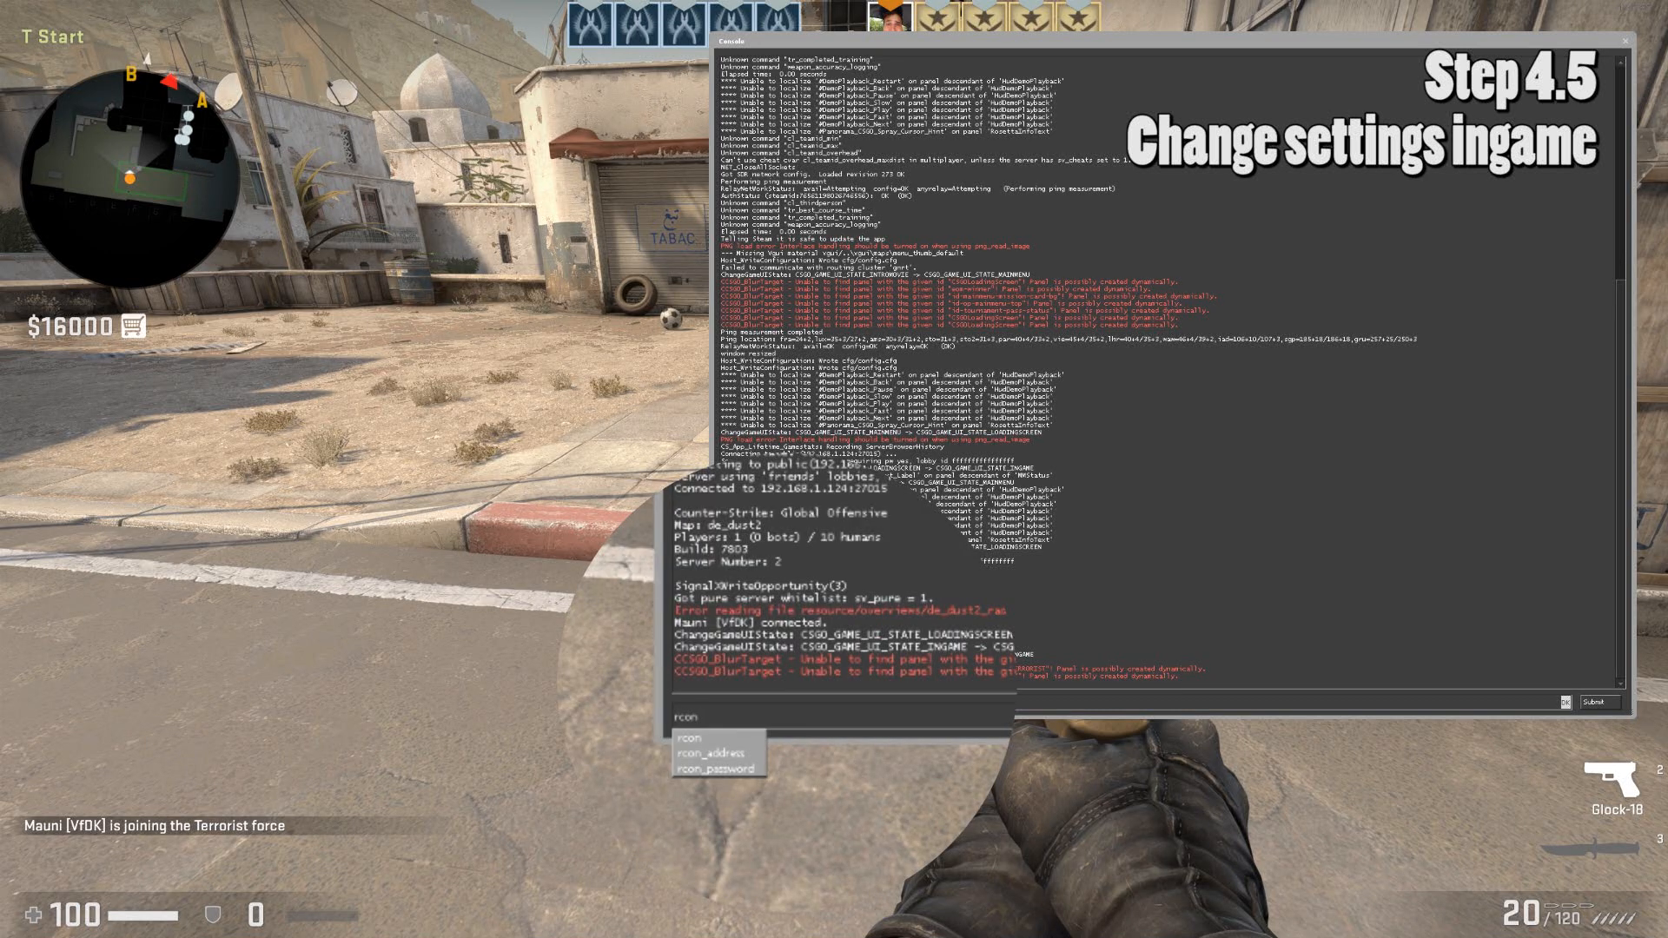
{"action": "type", "text": "_password"}
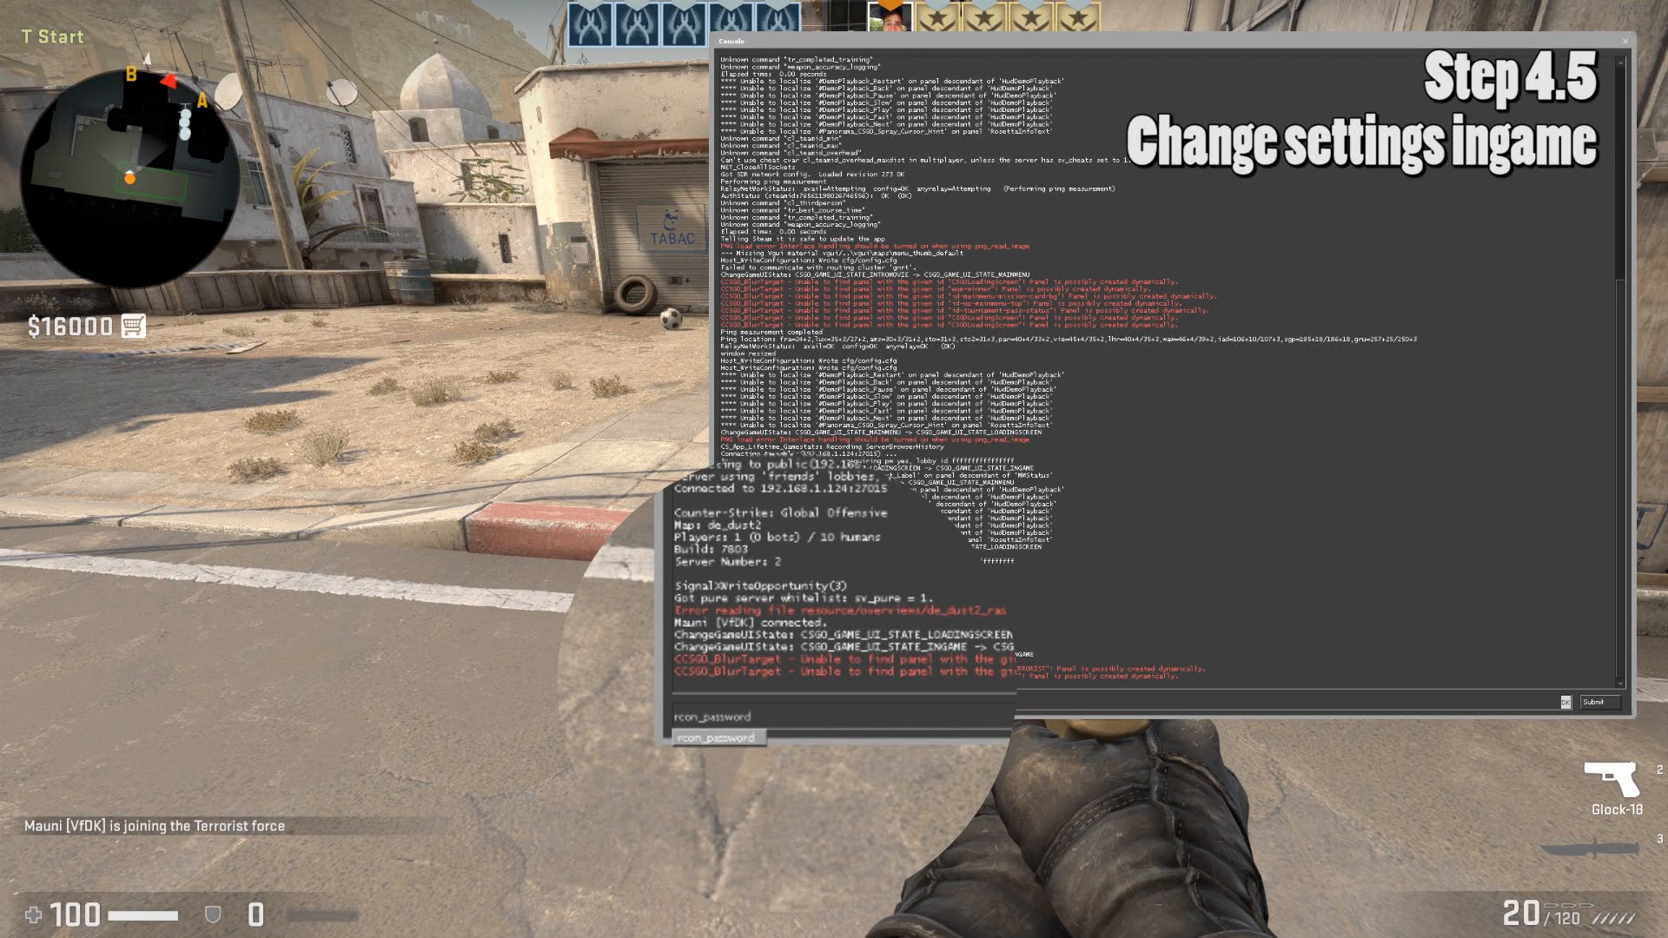
{"action": "type", "text": " 123"}
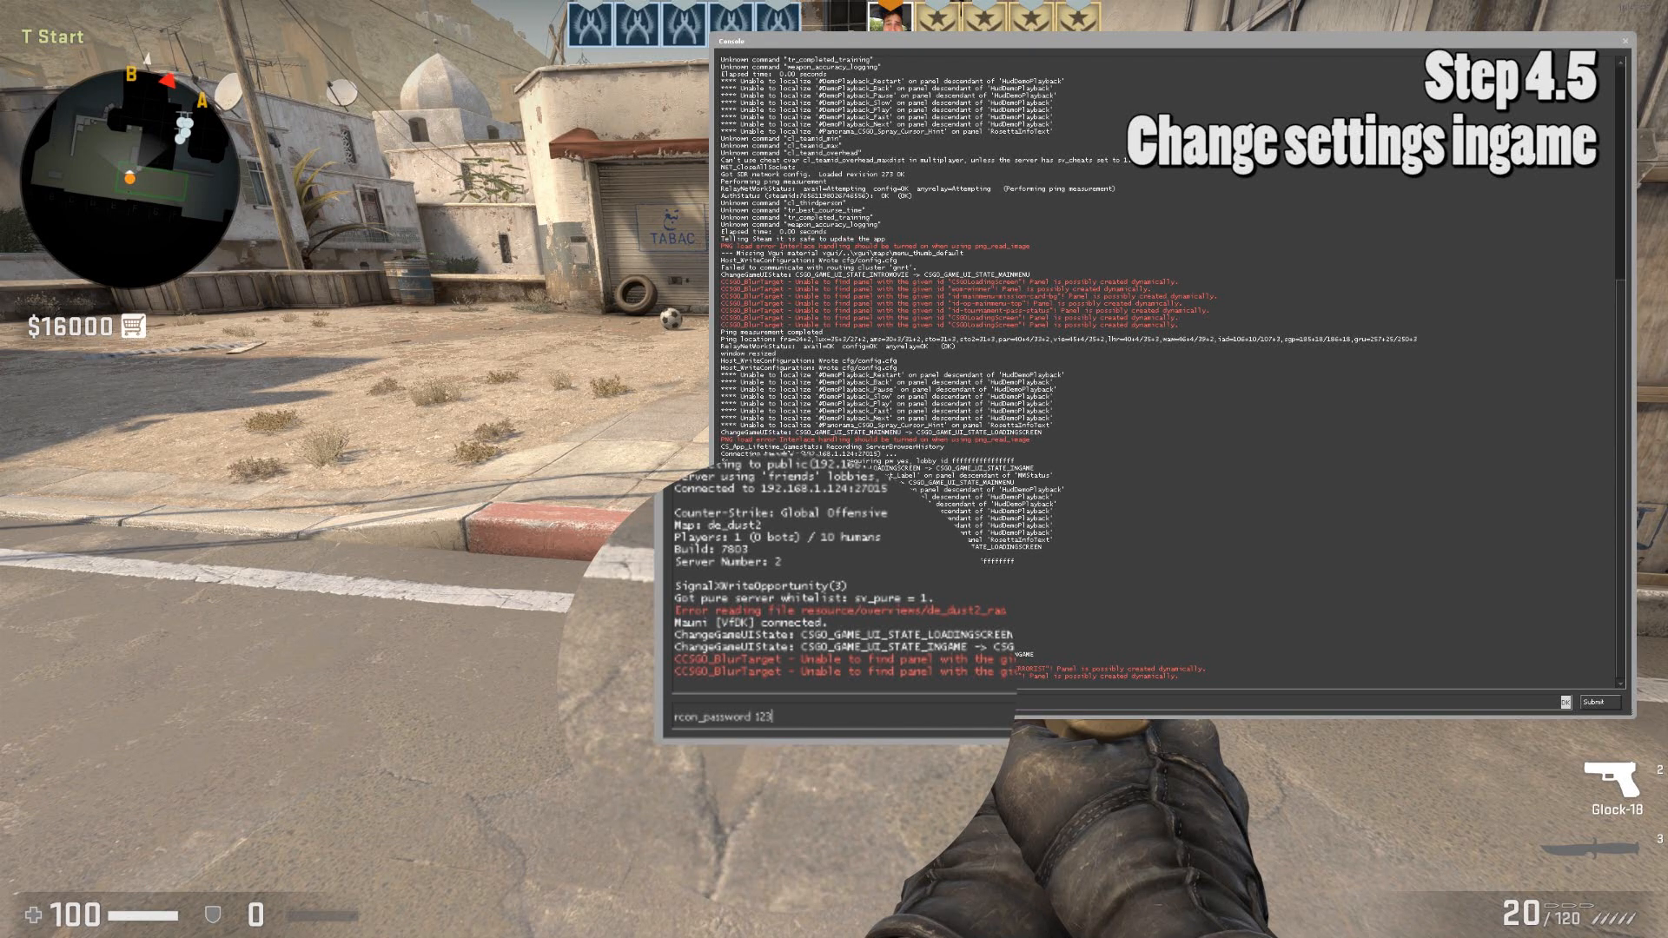
{"action": "key", "text": "Return"}
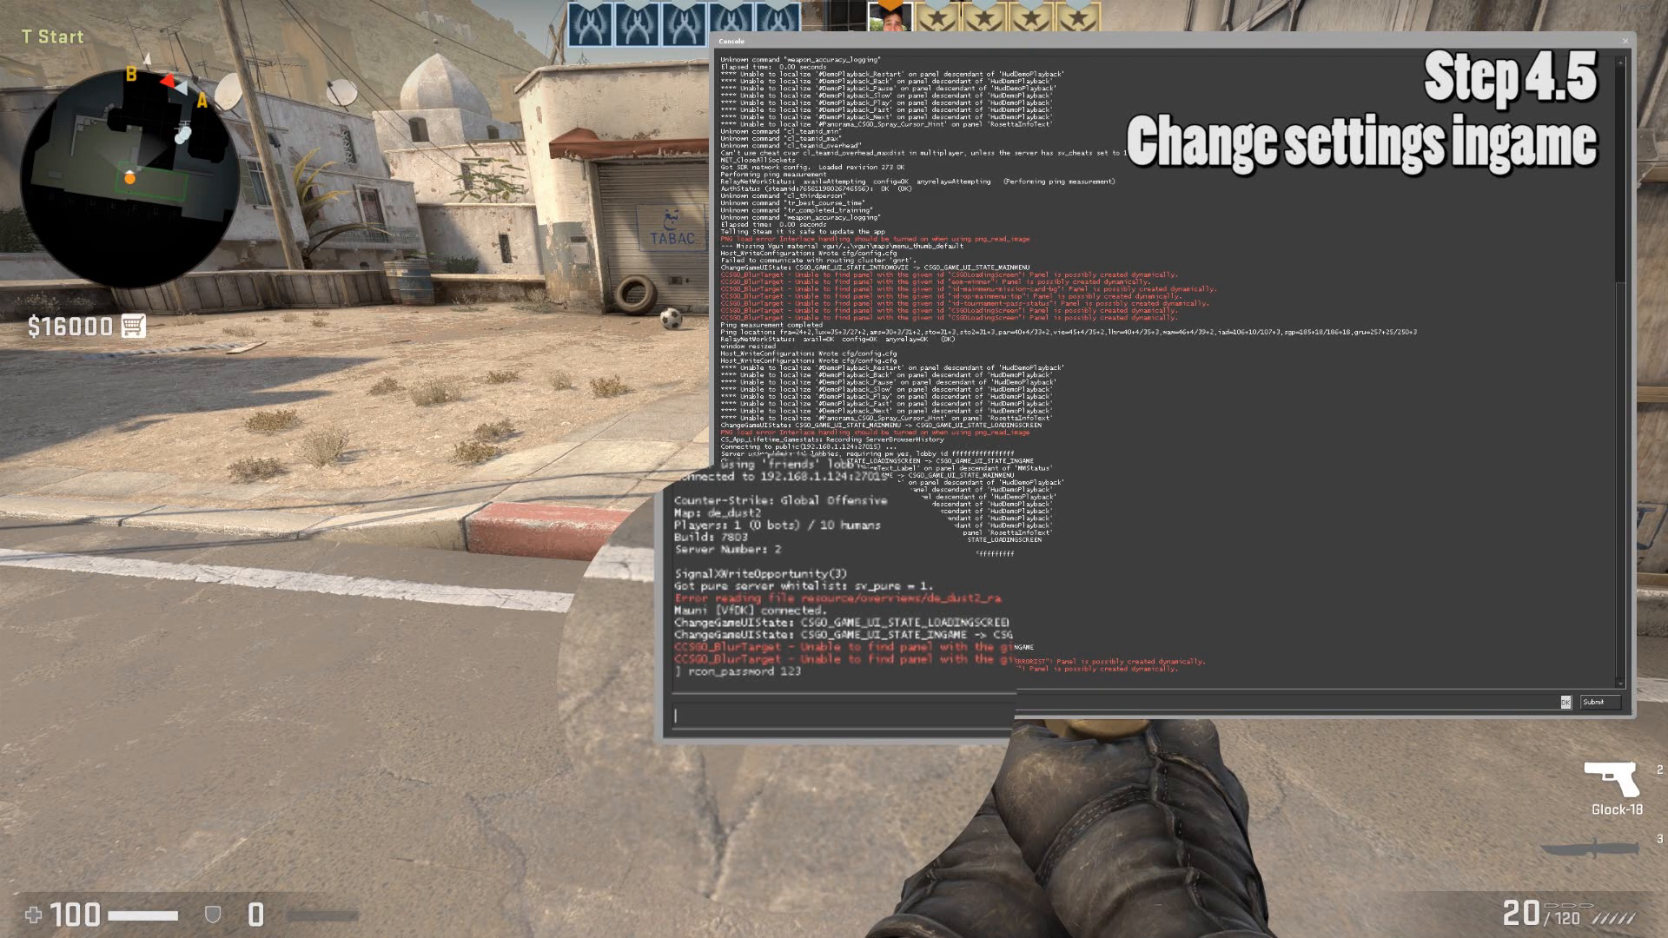
Kick all bots with 'rcon bot_kick' and confirm on the scoreboard.
{"action": "type", "text": "bot_k"}
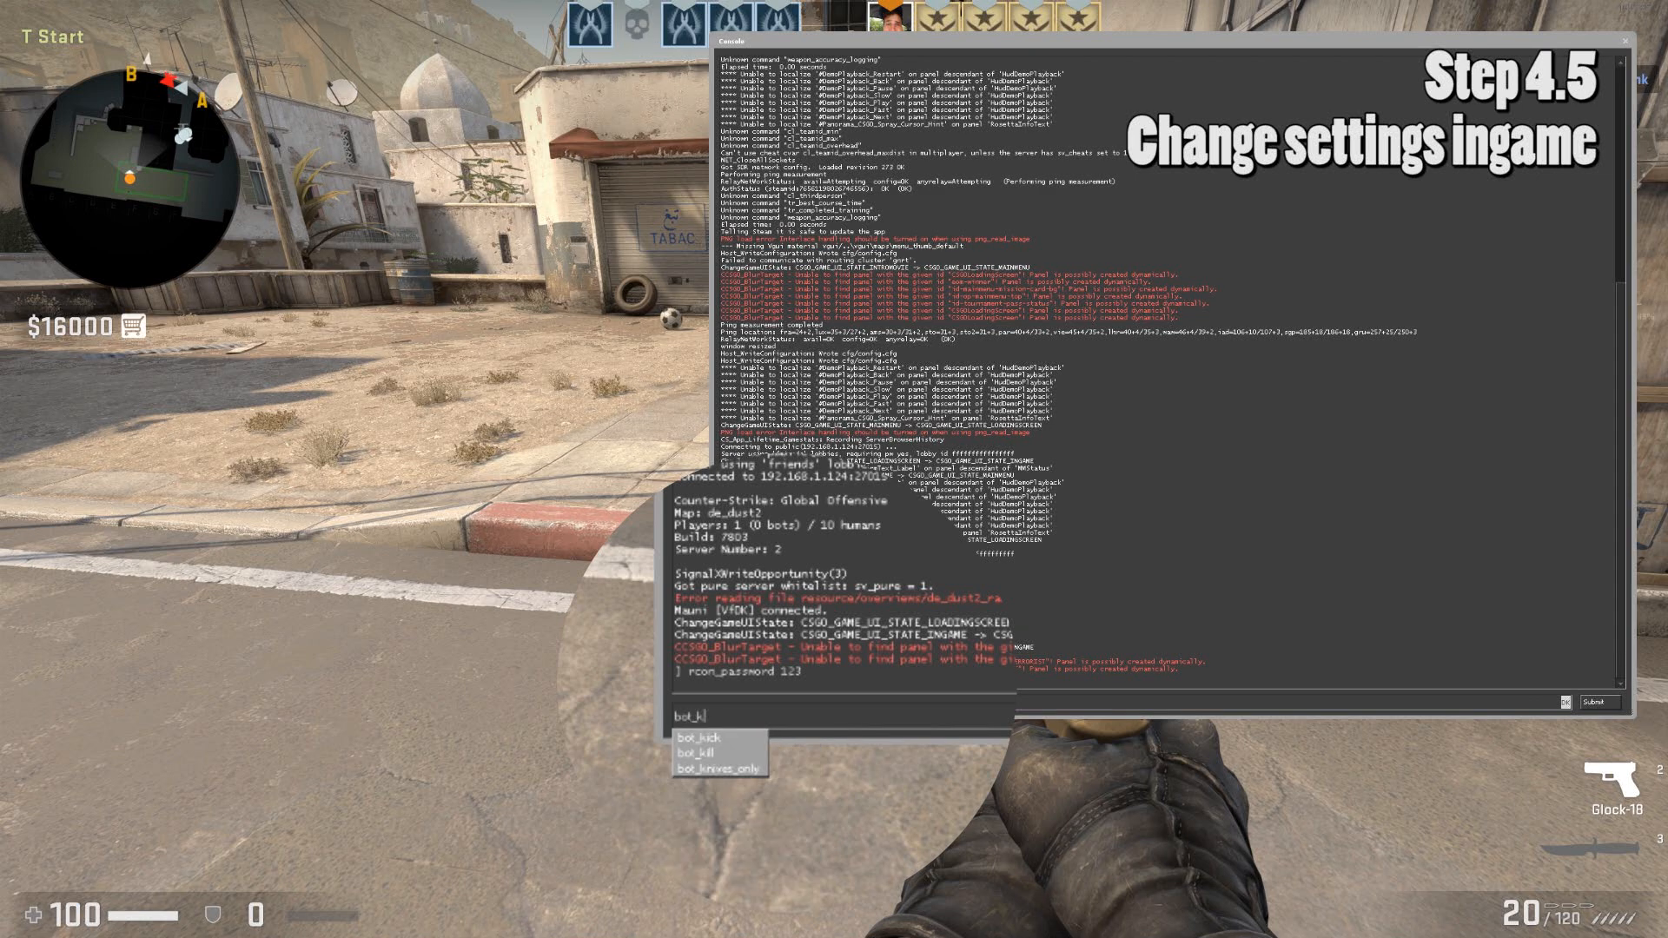
{"action": "type", "text": "ick"}
{"action": "key", "text": "Return"}
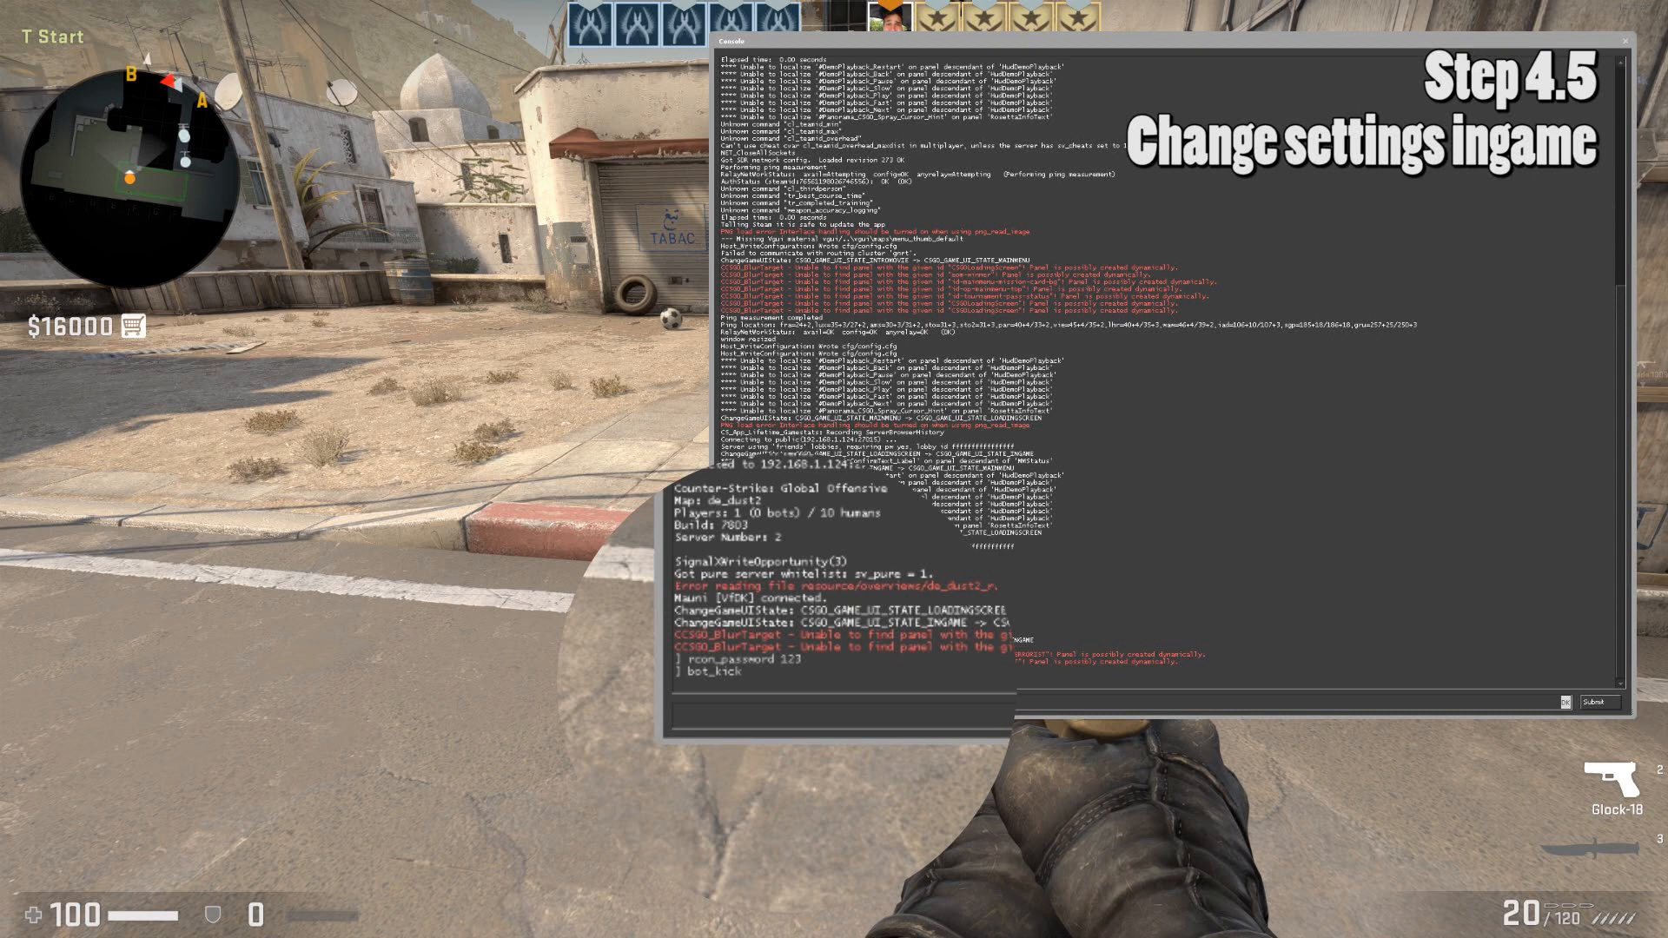
{"action": "key", "text": "Up"}
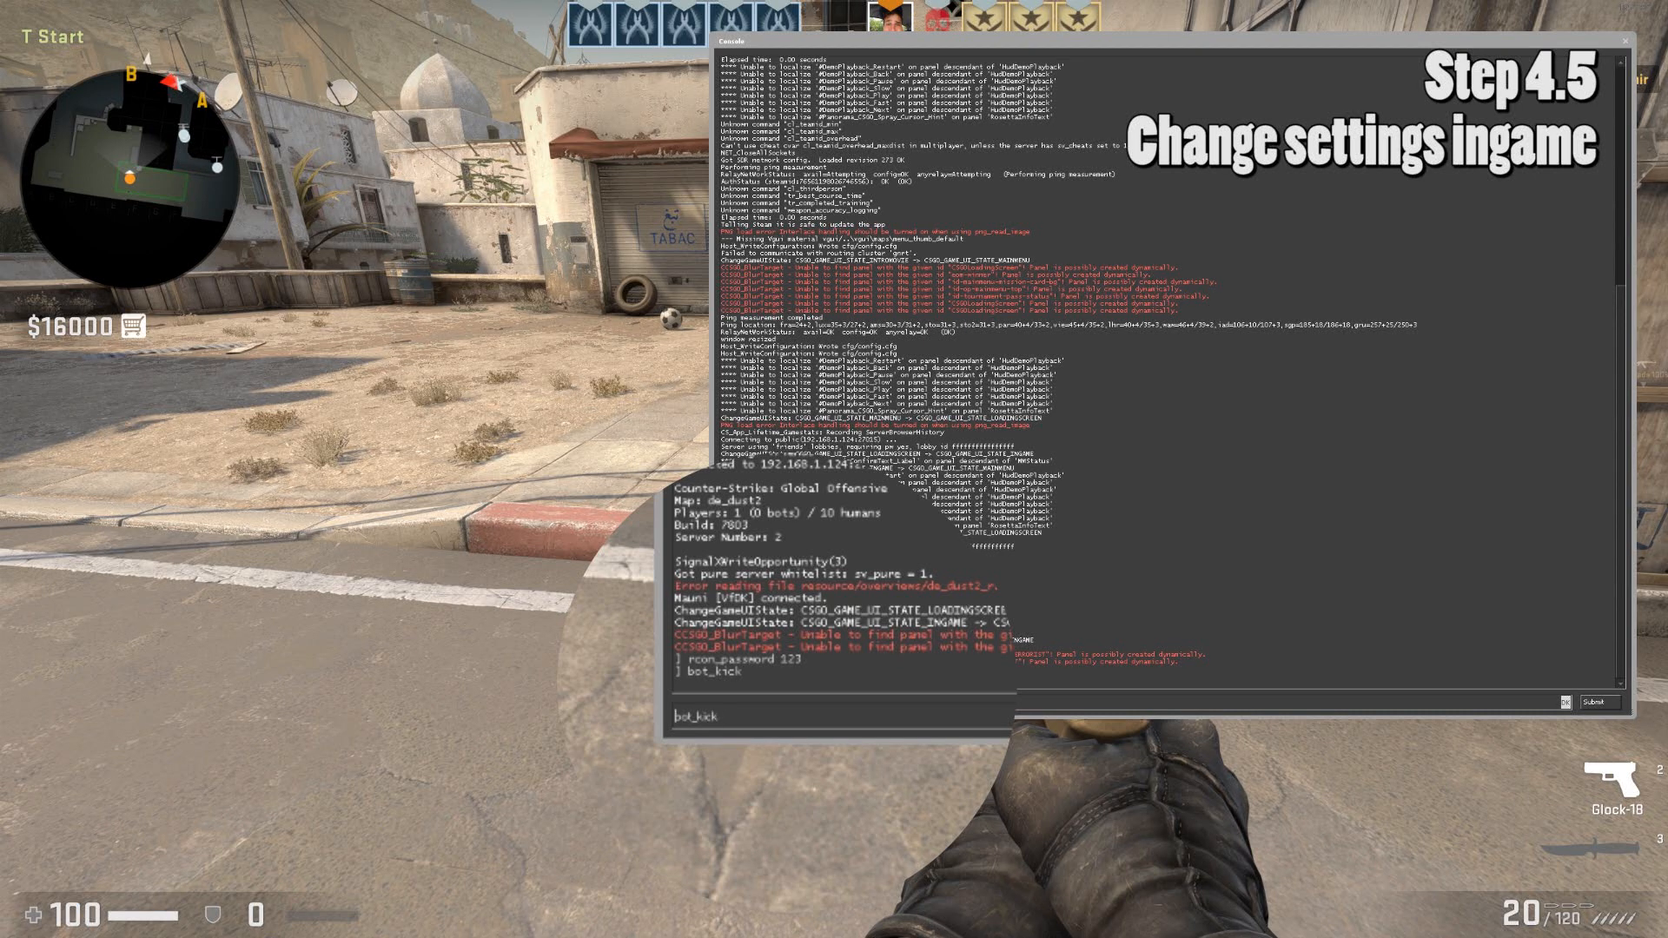
{"action": "type", "text": "rcon"}
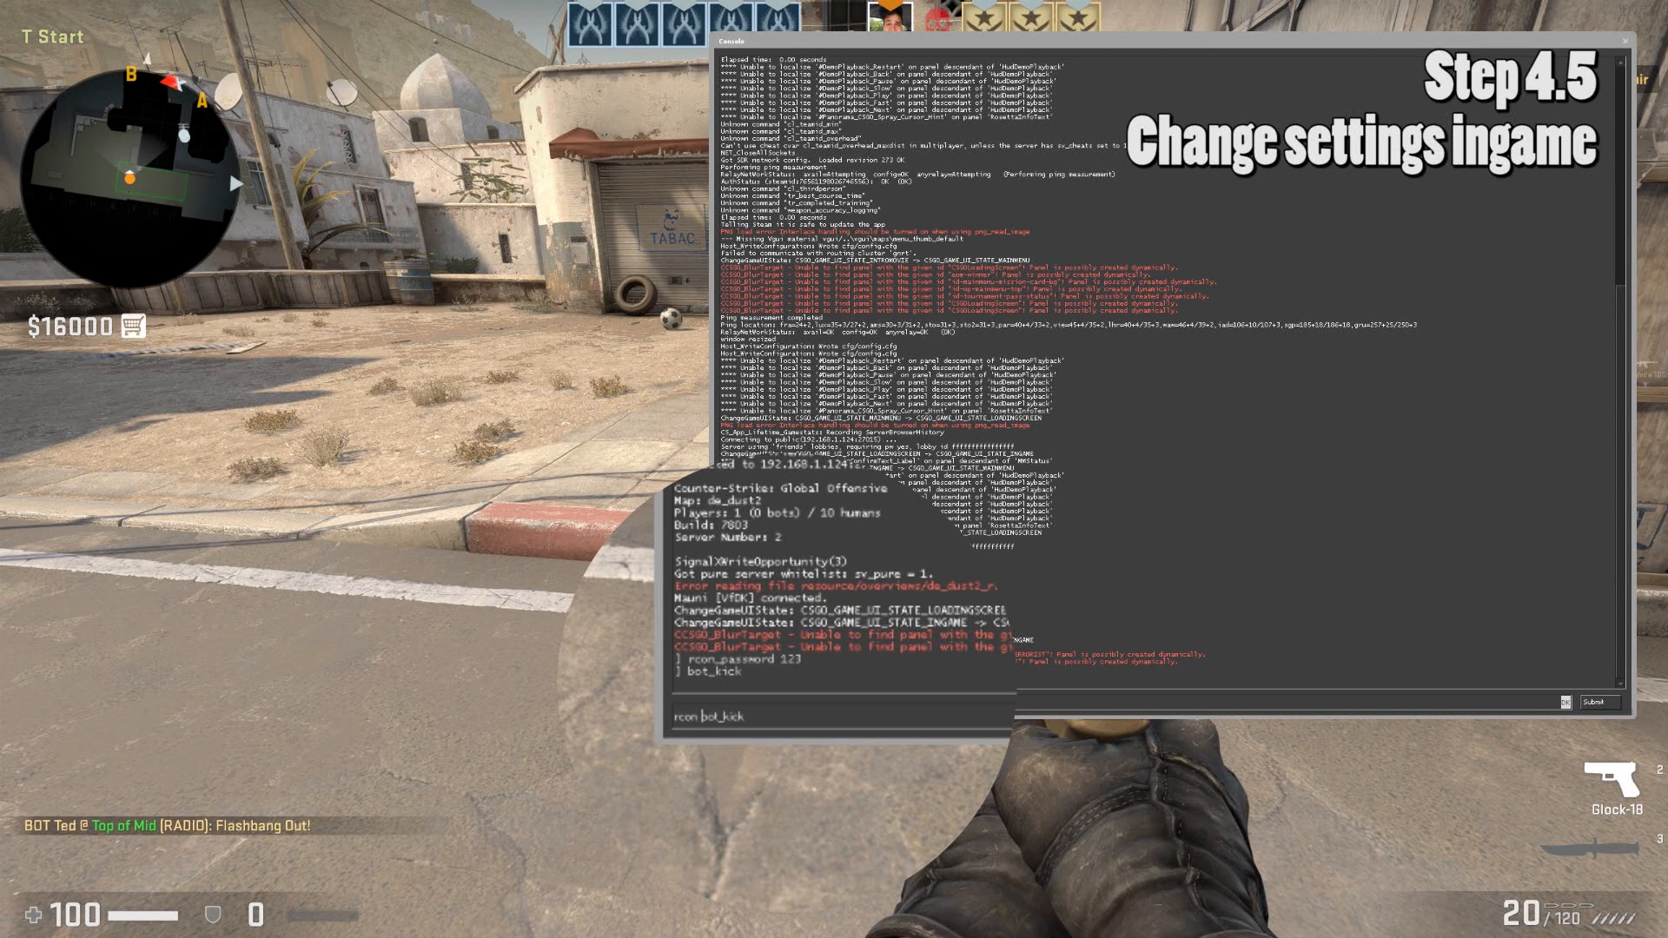
{"action": "key", "text": "Return"}
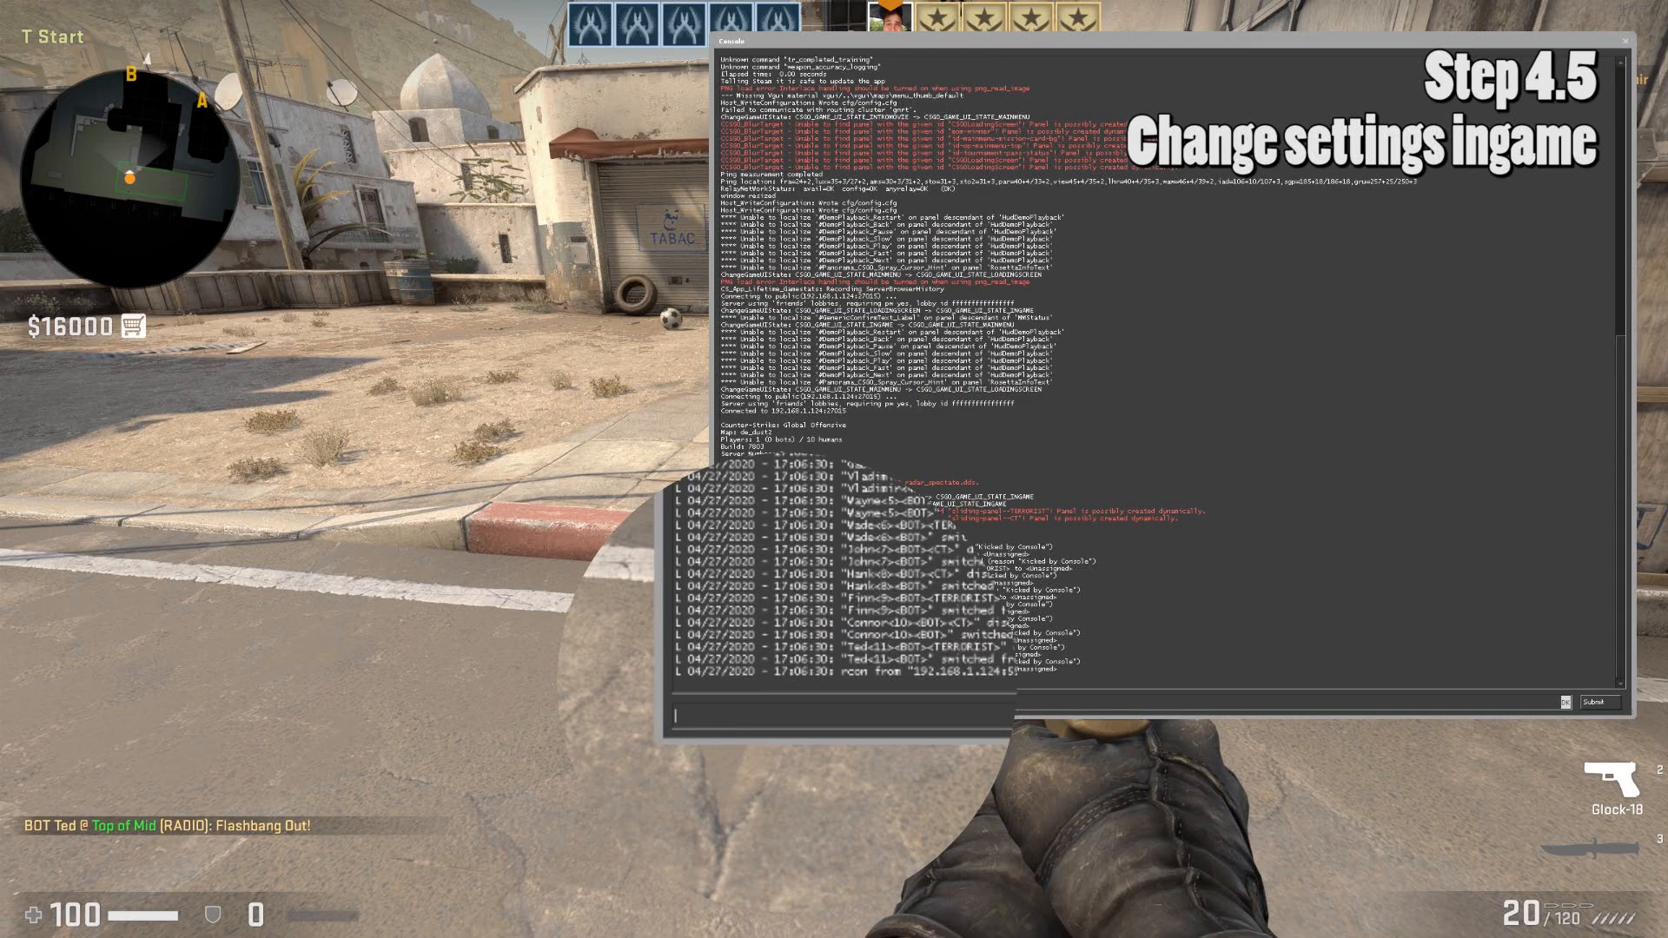
{"action": "key", "text": "grave"}
{"action": "key", "text": "Tab"}
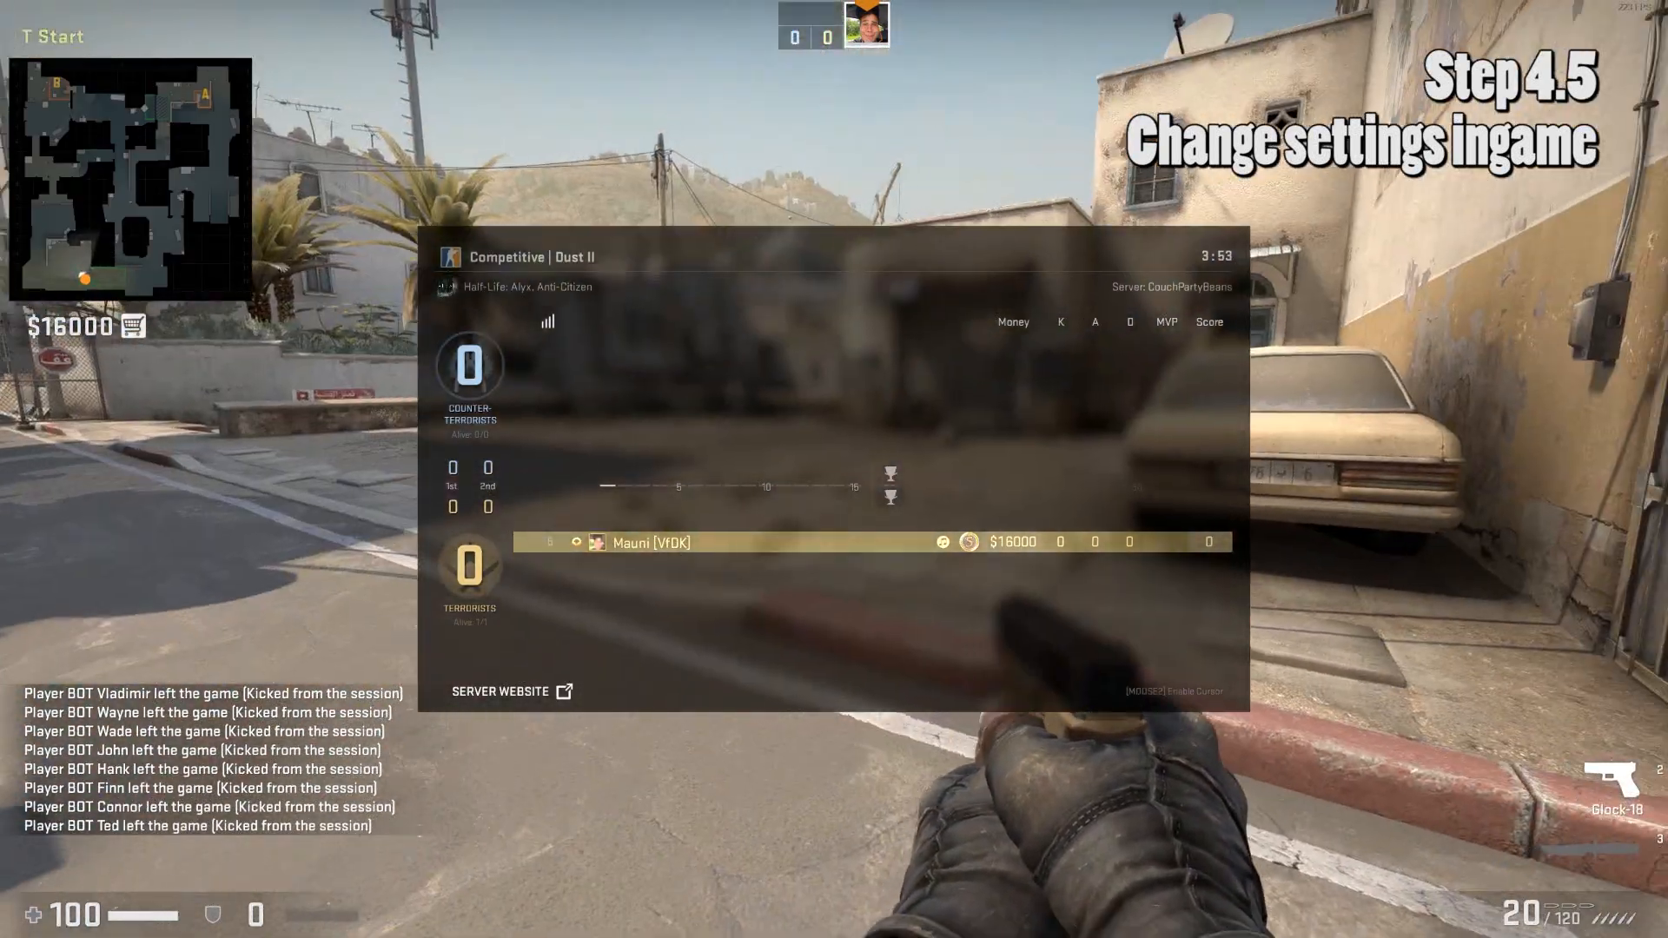
Switch the map with 'rcon changelevel de_shortdust' and join the Terrorist team.
{"action": "key", "text": "grave"}
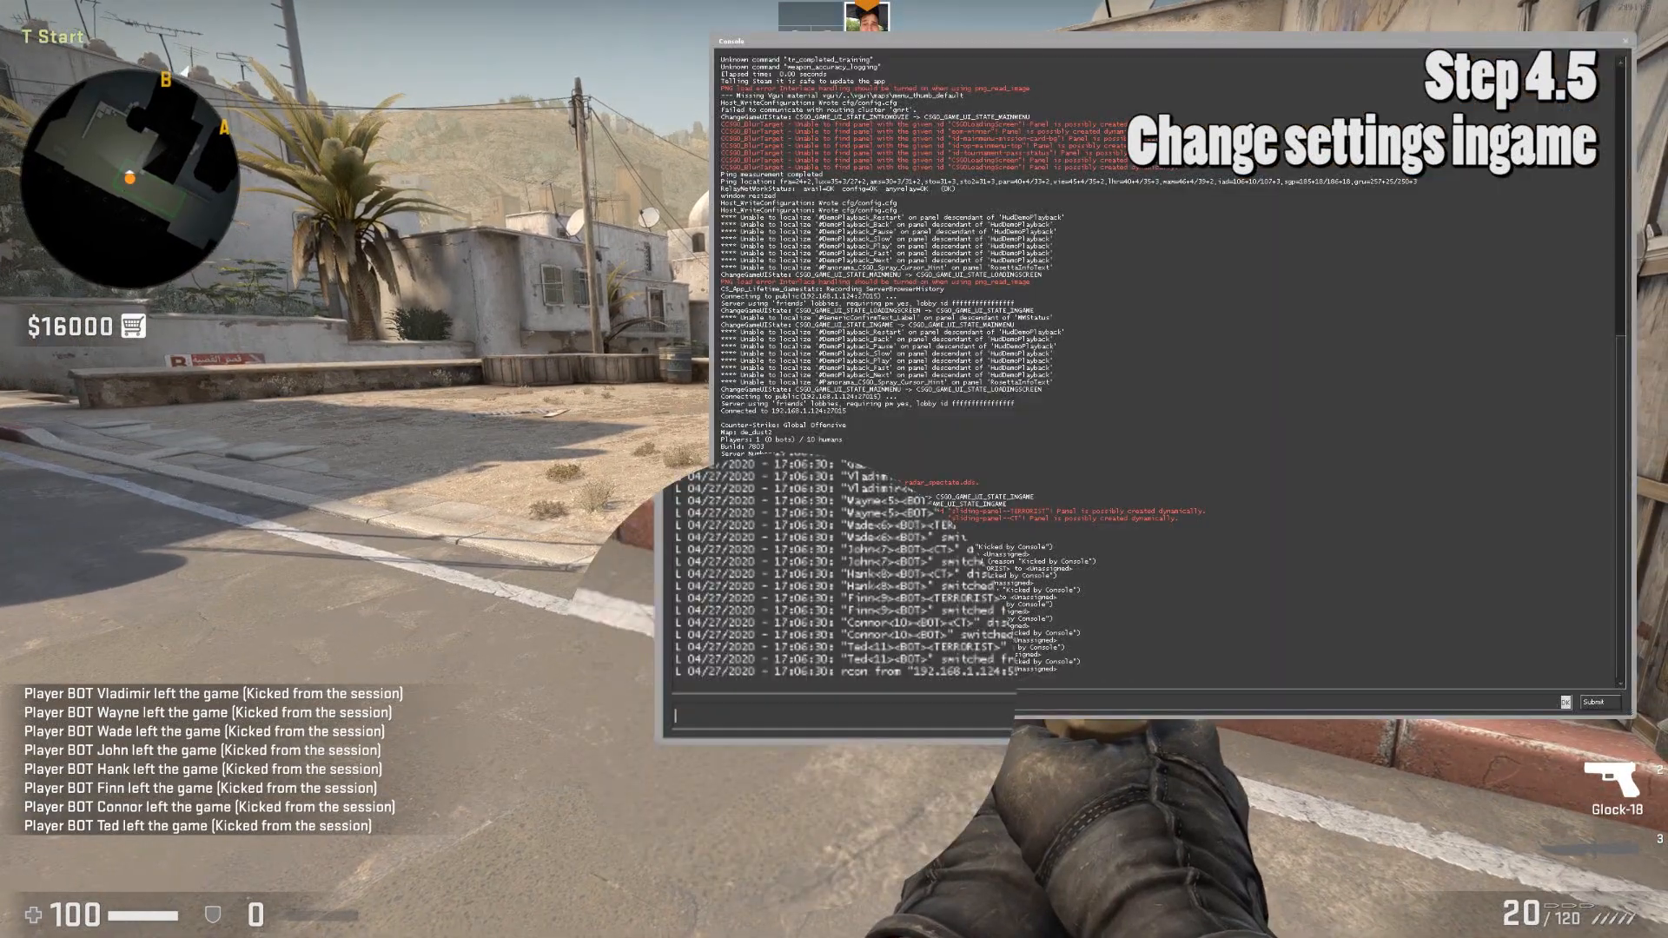
{"action": "key", "text": "Up"}
{"action": "key", "text": "BackSpace"}
{"action": "key", "text": "BackSpace"}
{"action": "key", "text": "BackSpace"}
{"action": "key", "text": "BackSpace"}
{"action": "key", "text": "BackSpace"}
{"action": "key", "text": "BackSpace"}
{"action": "key", "text": "BackSpace"}
{"action": "key", "text": "BackSpace"}
{"action": "key", "text": "BackSpace"}
{"action": "key", "text": "BackSpace"}
{"action": "key", "text": "BackSpace"}
{"action": "key", "text": "BackSpace"}
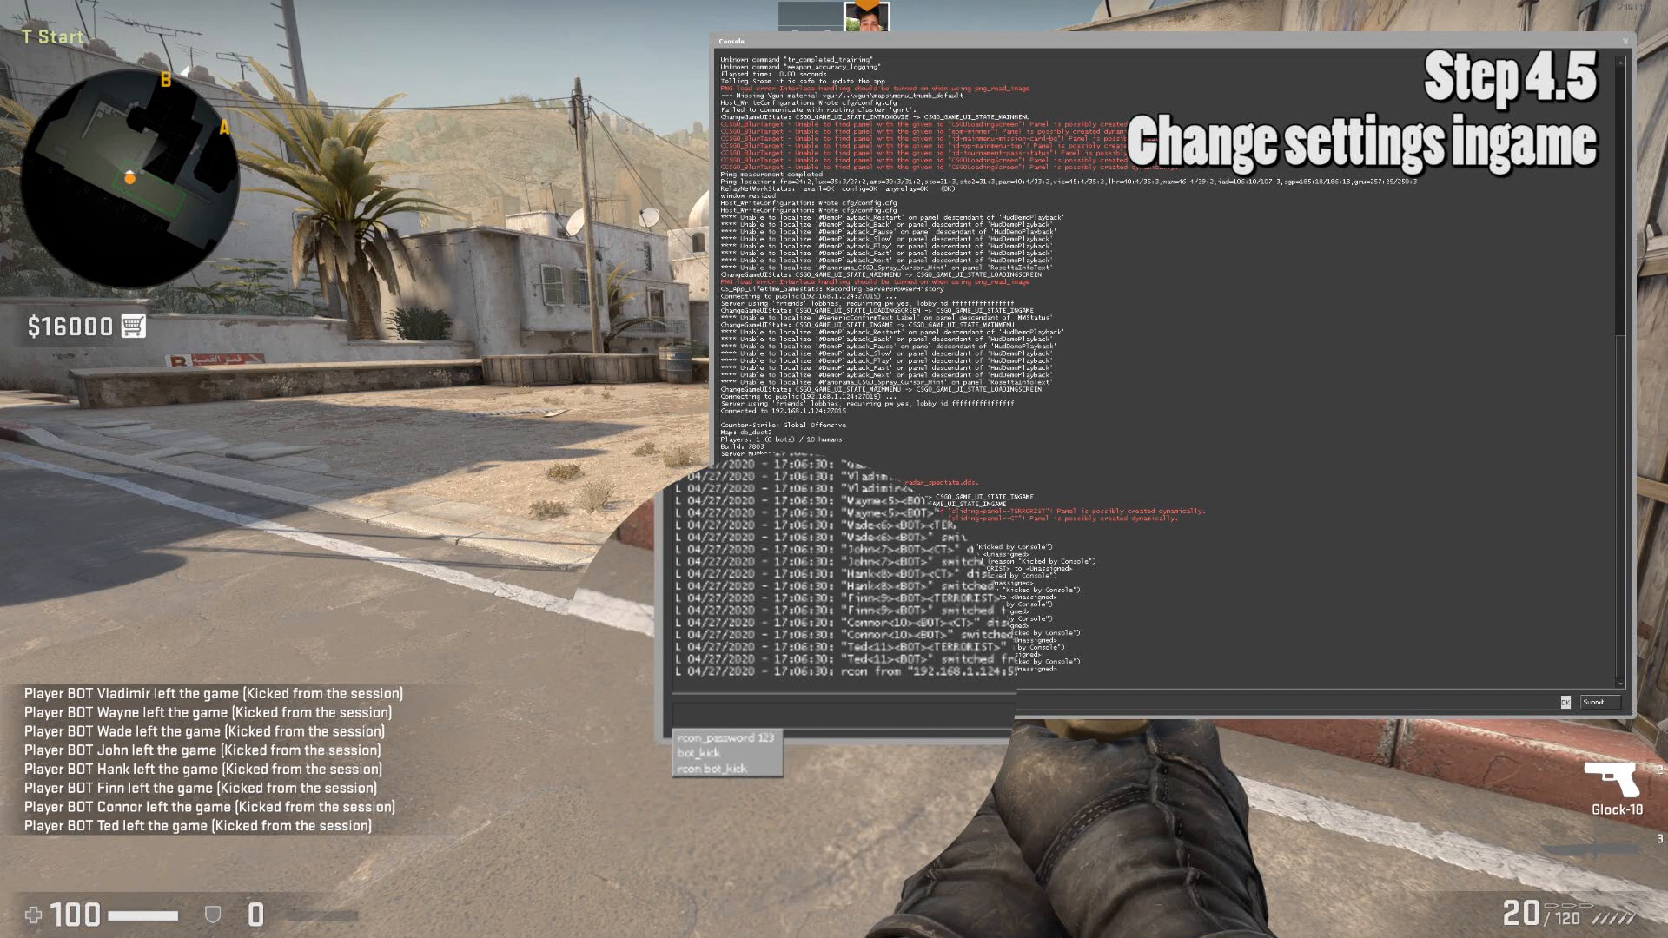
{"action": "type", "text": "changelevel "}
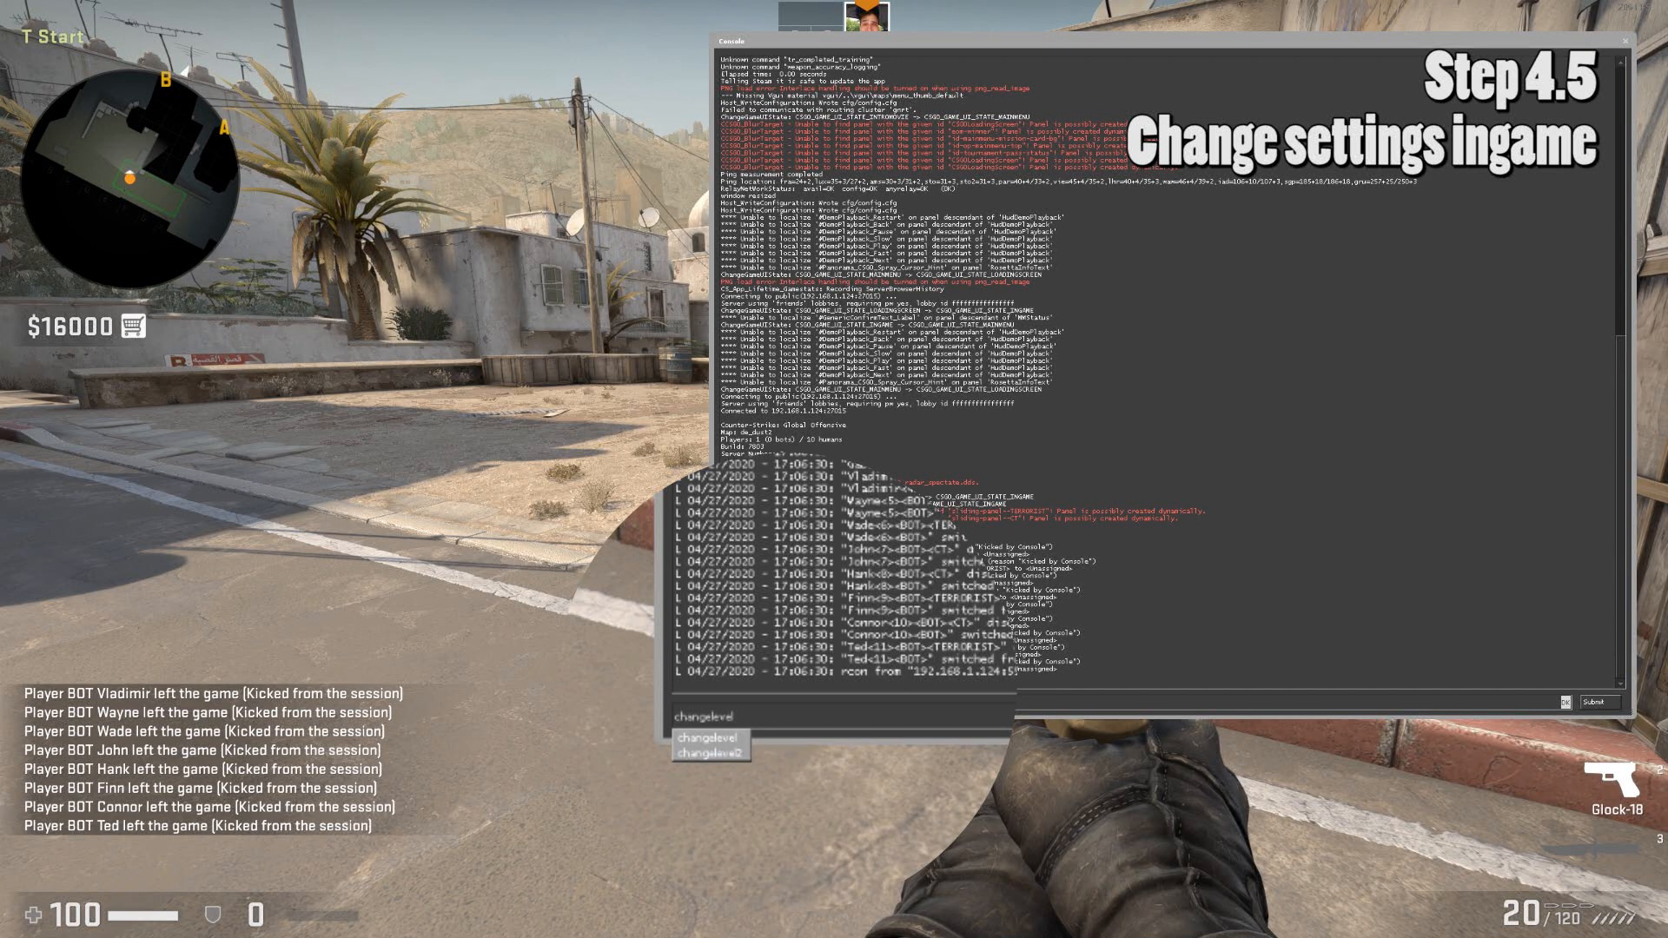
{"action": "type", "text": "de"}
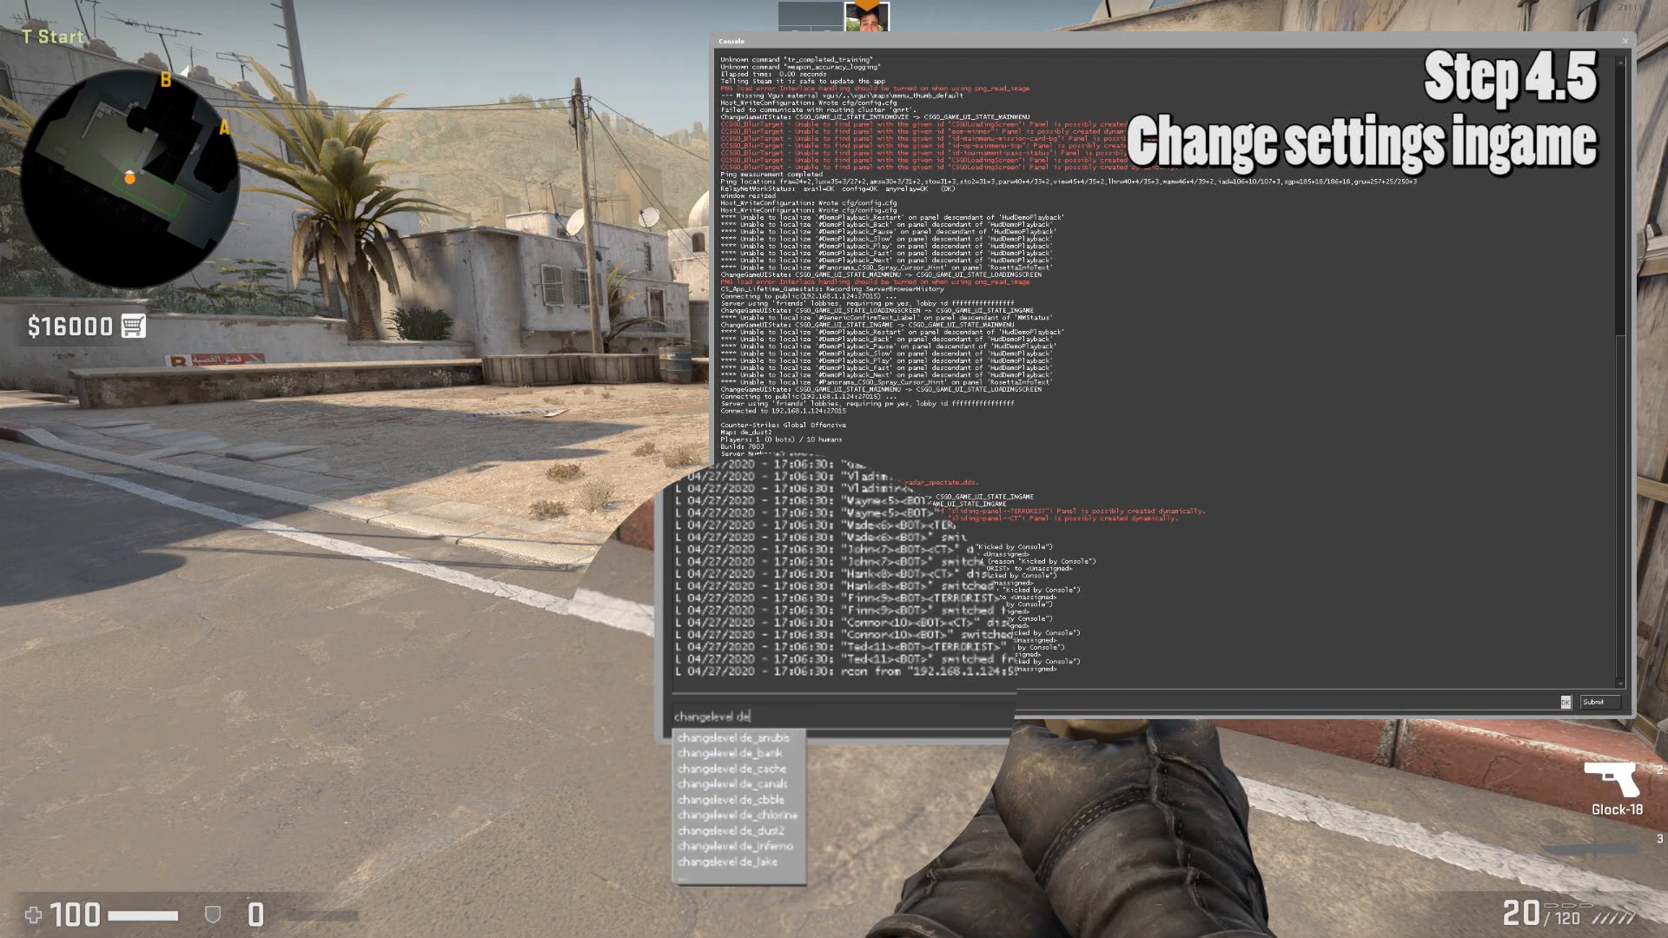
{"action": "type", "text": "_s"}
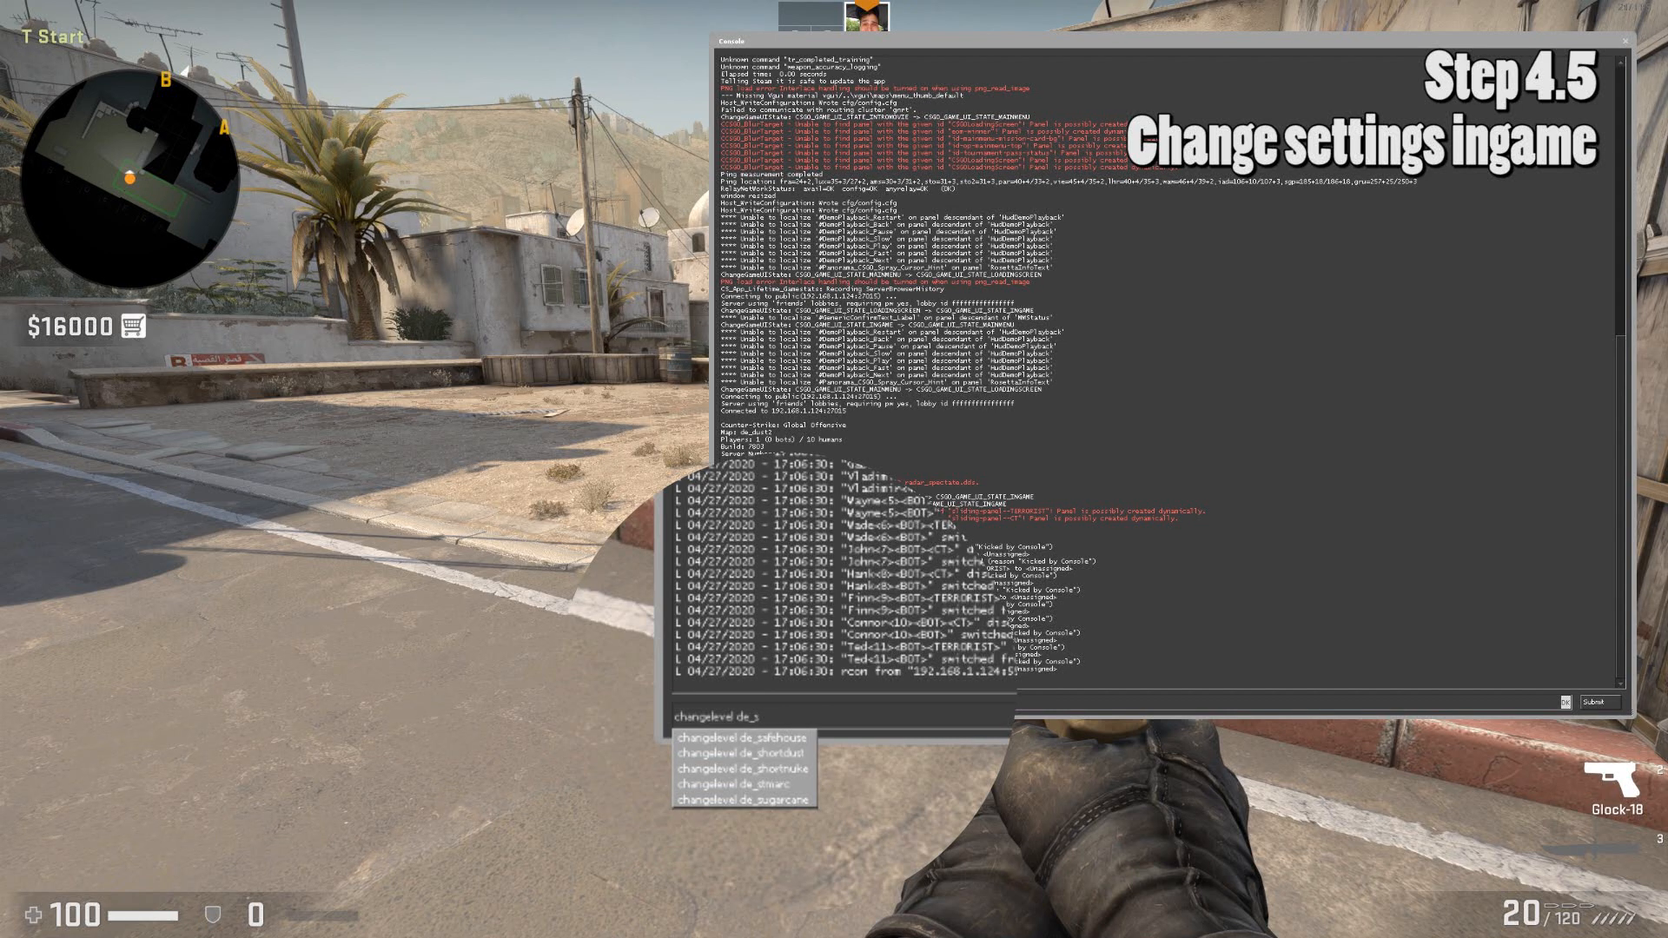
{"action": "key", "text": "Down"}
{"action": "key", "text": "Down"}
{"action": "key", "text": "Home"}
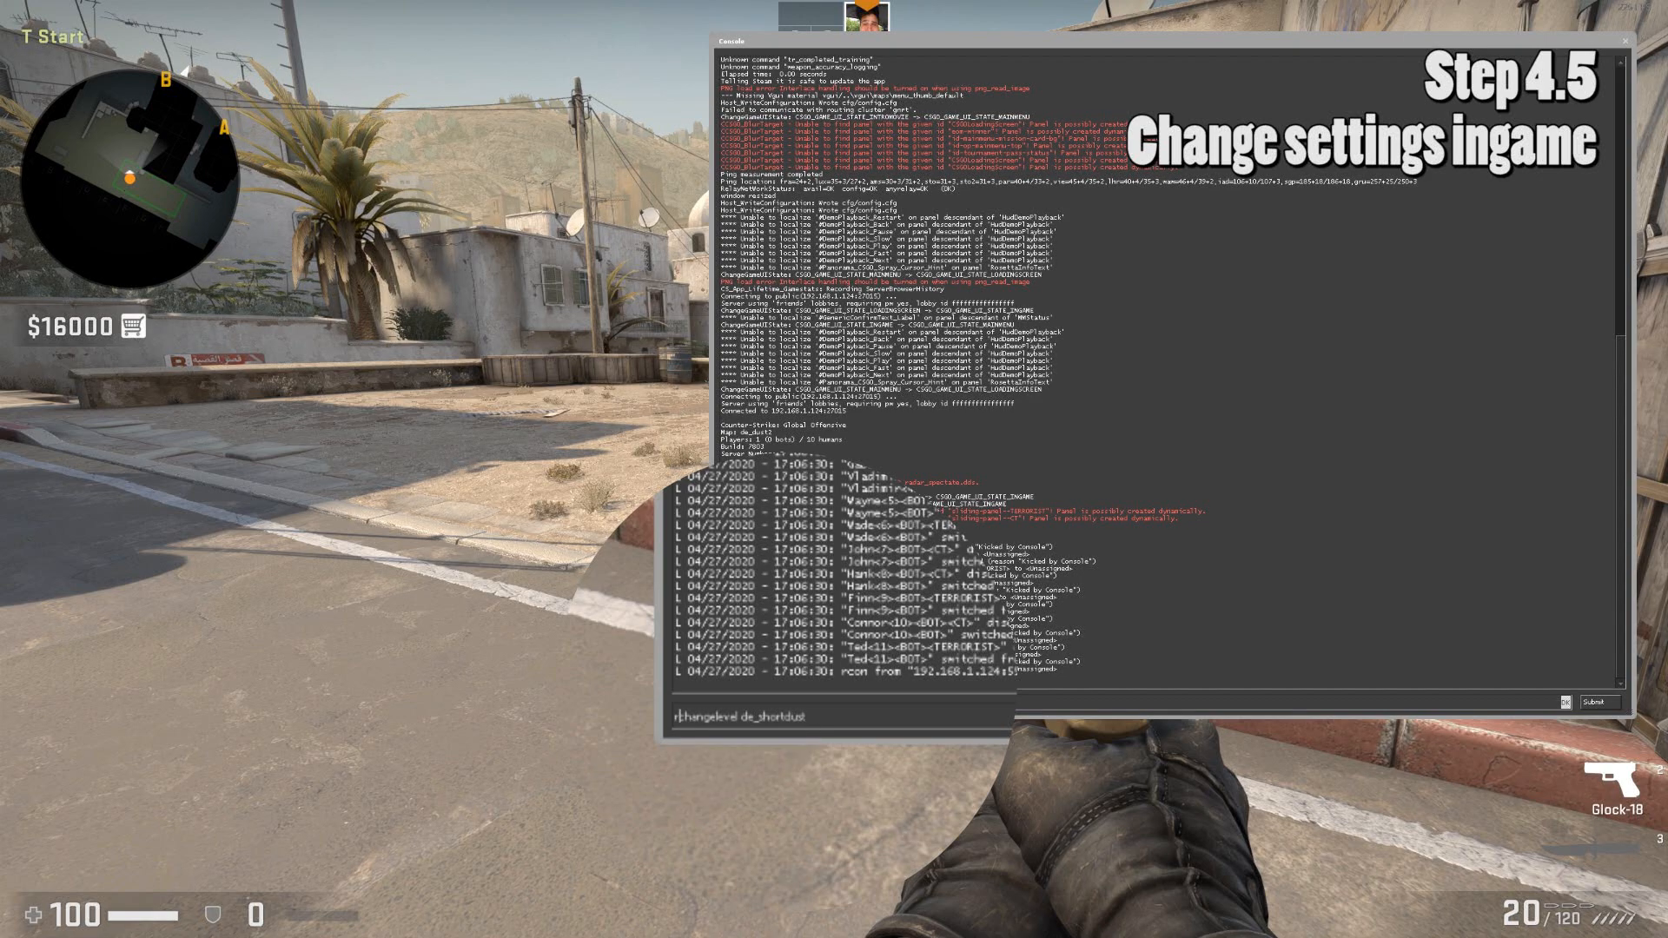
{"action": "type", "text": "rcon"}
{"action": "key", "text": "Return"}
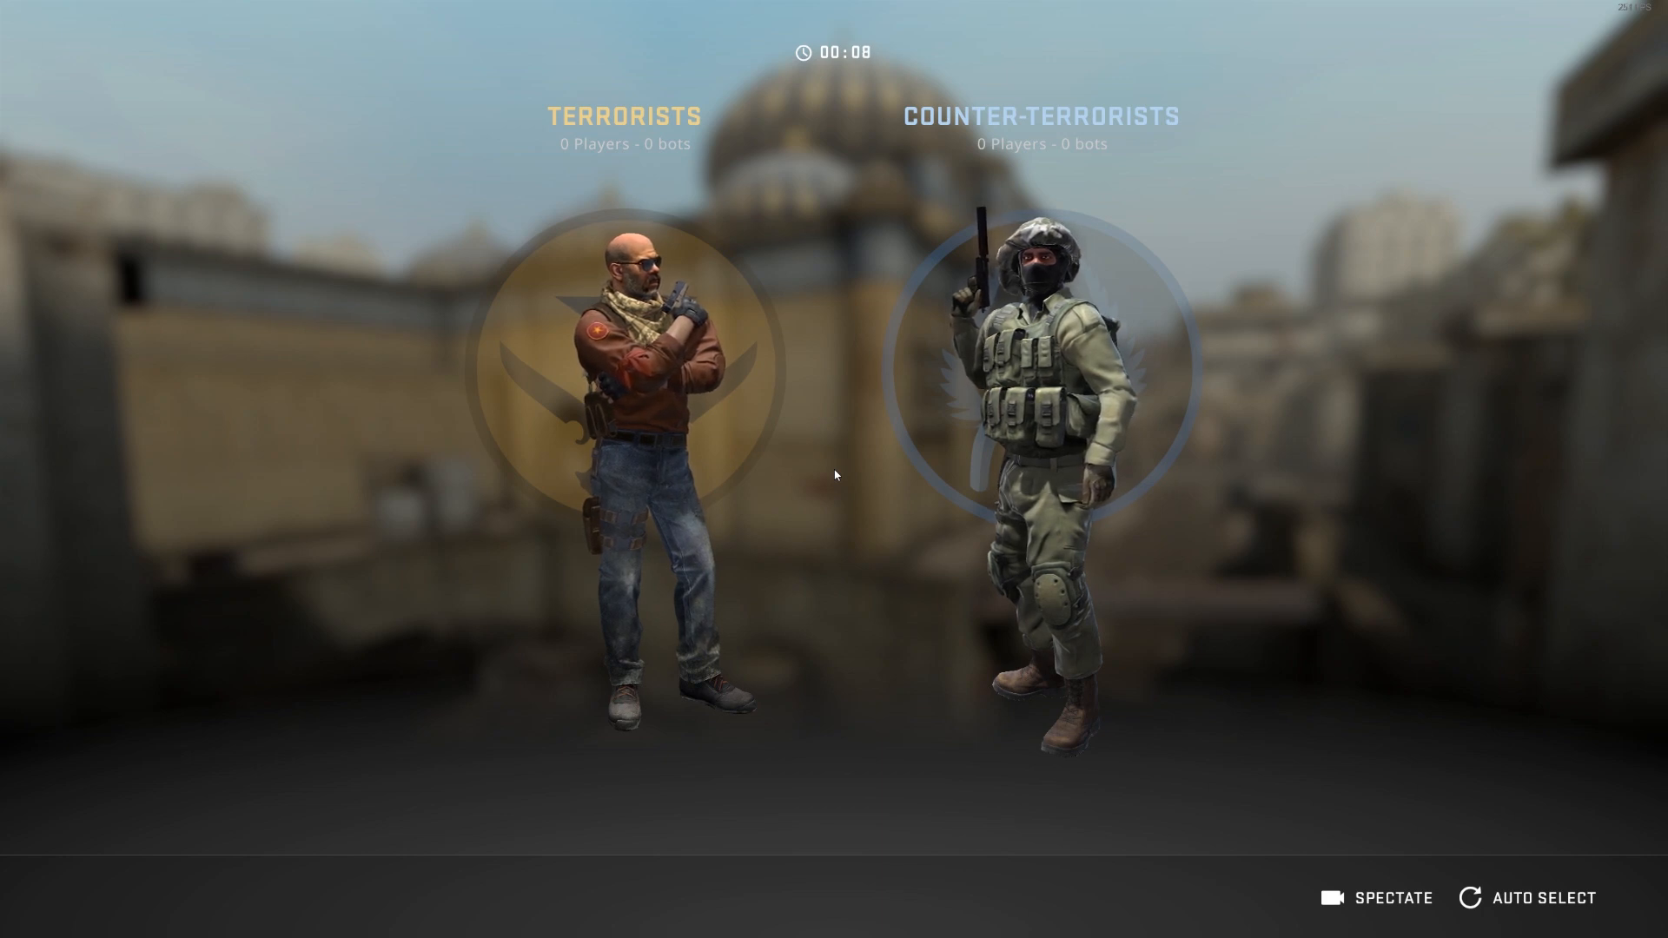
{"action": "left_click", "coordinate": [625, 434]}
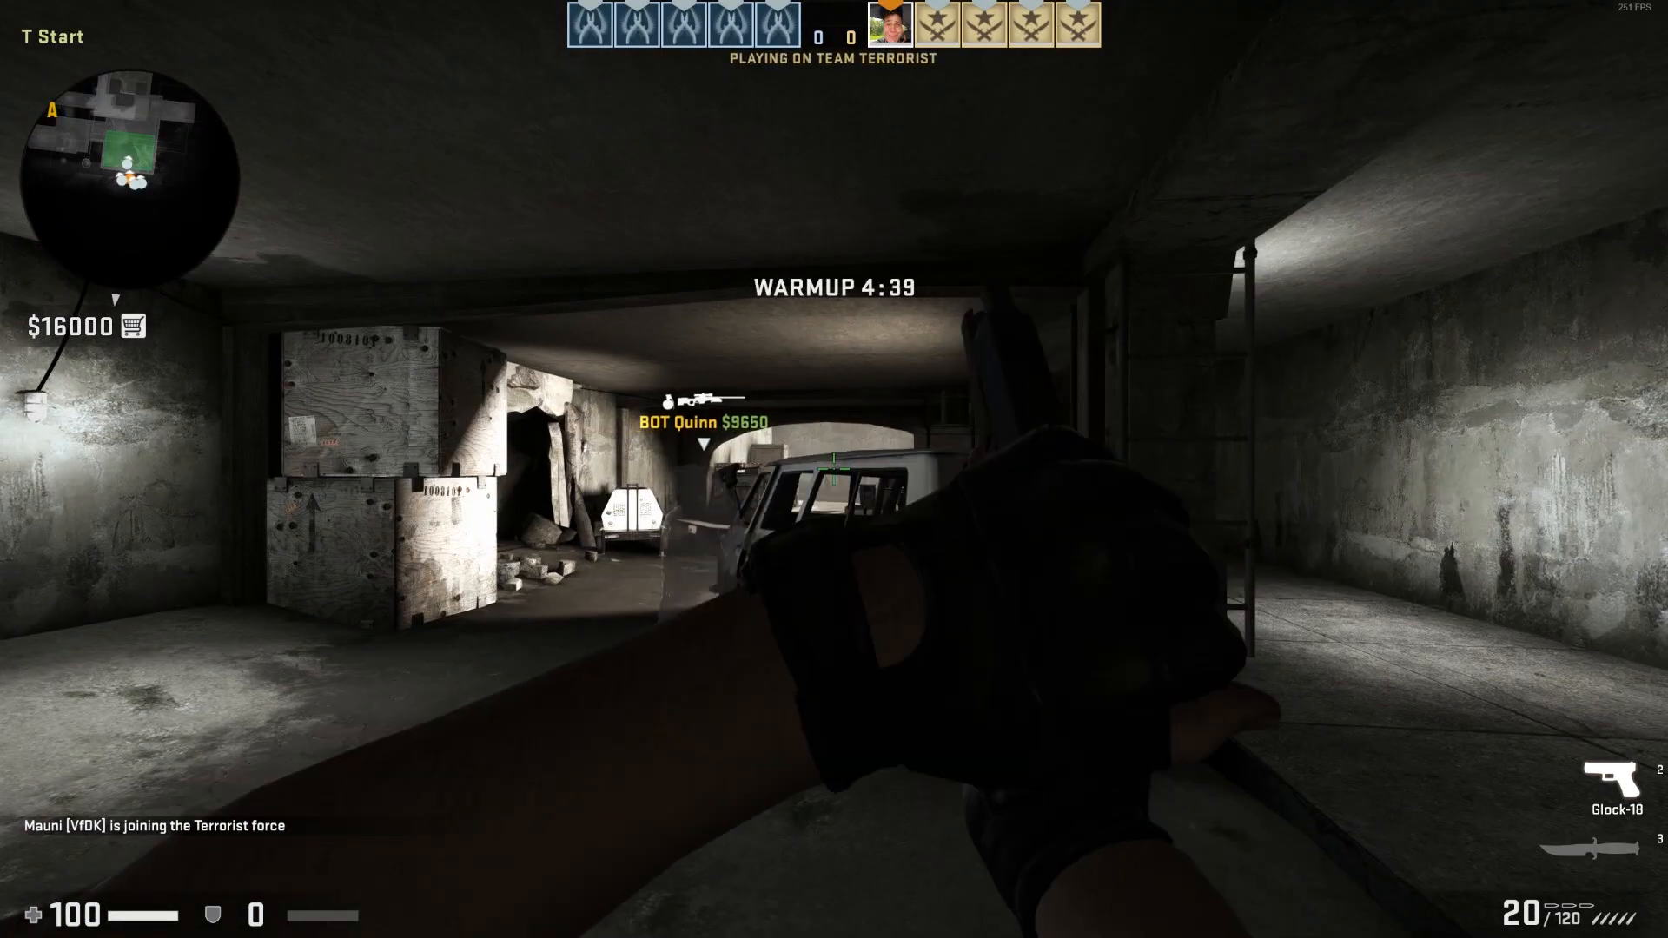